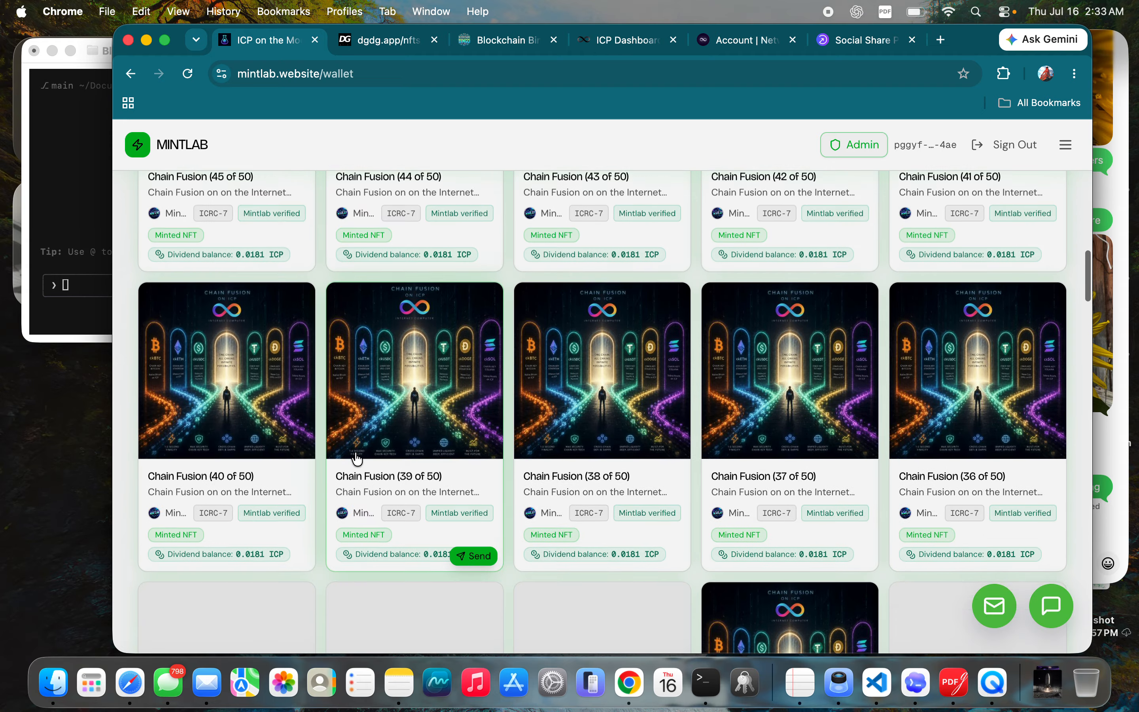
Look over the NFT collections and account details on the My Wallet page.
scroll(357, 458, "up", 10)
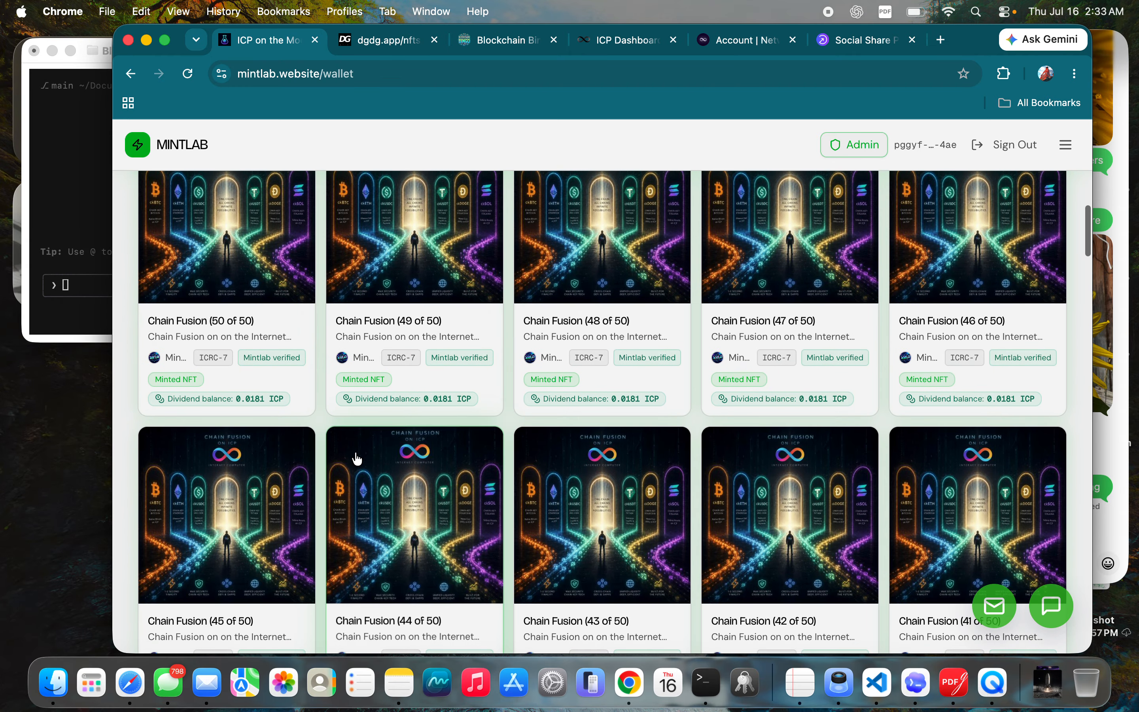
scroll(357, 458, "down", 15)
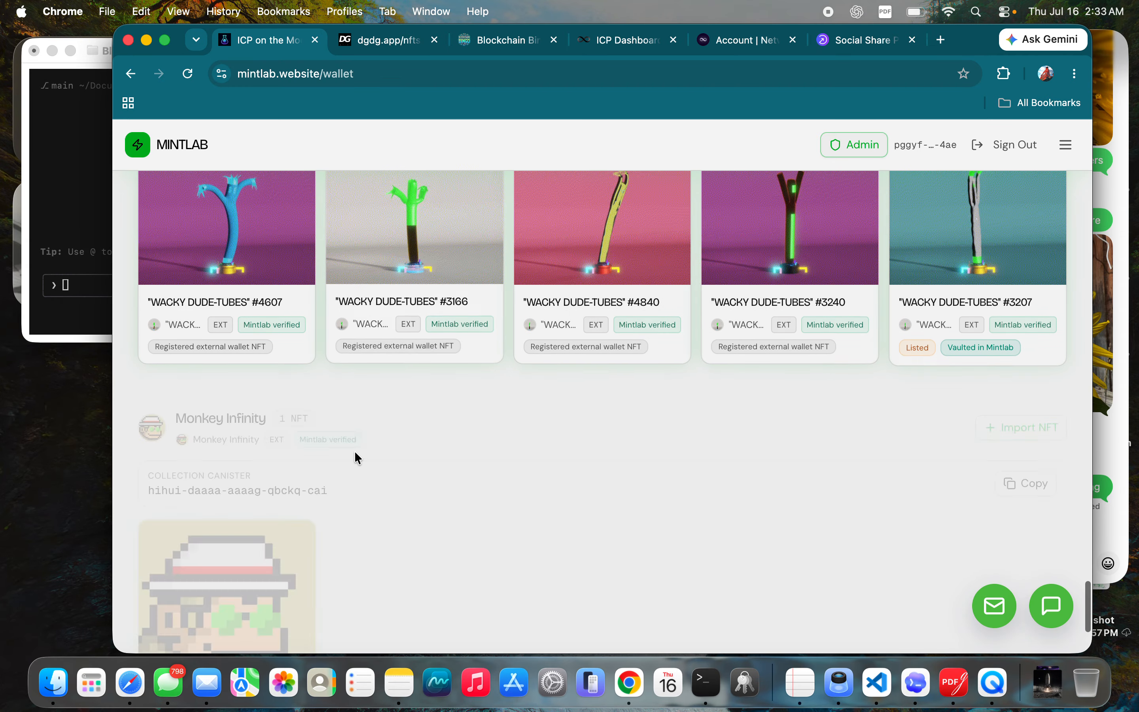
scroll(357, 456, "up", 15)
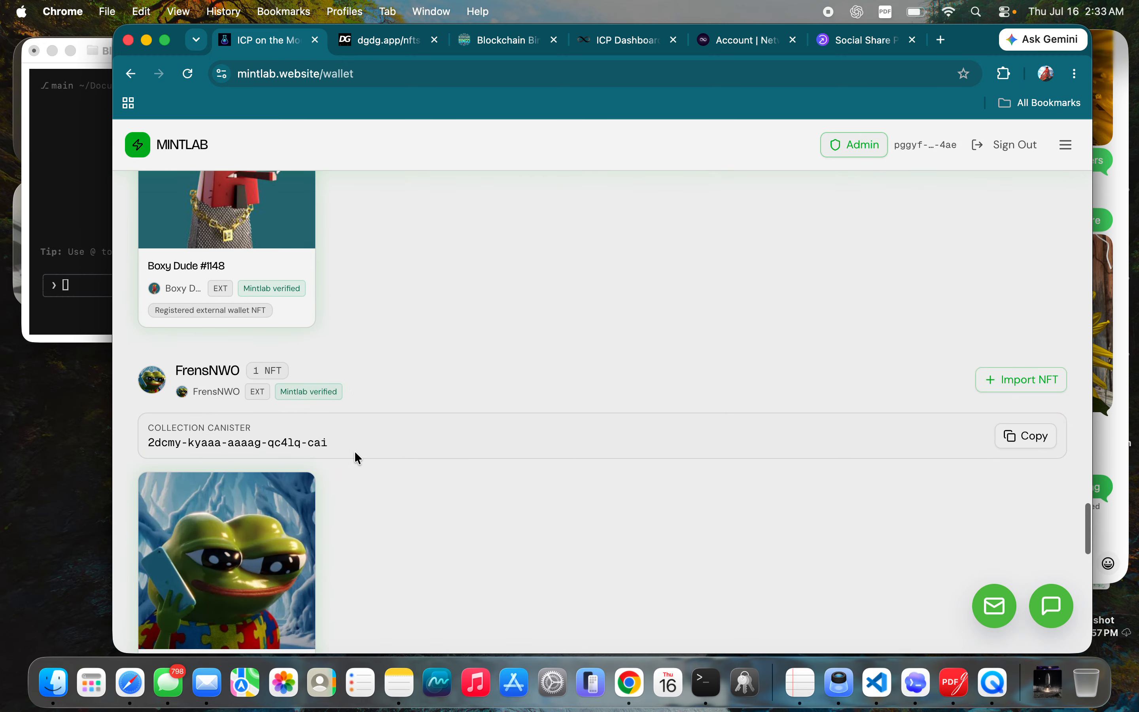
scroll(356, 457, "up", 15)
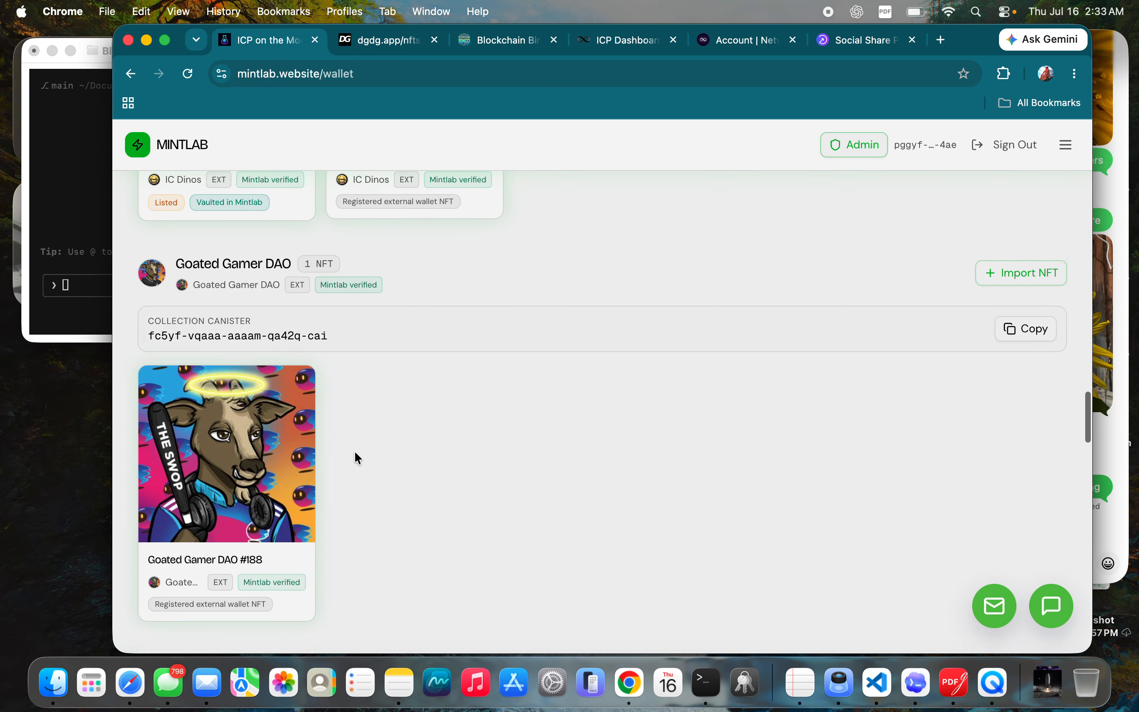
scroll(356, 456, "up", 10)
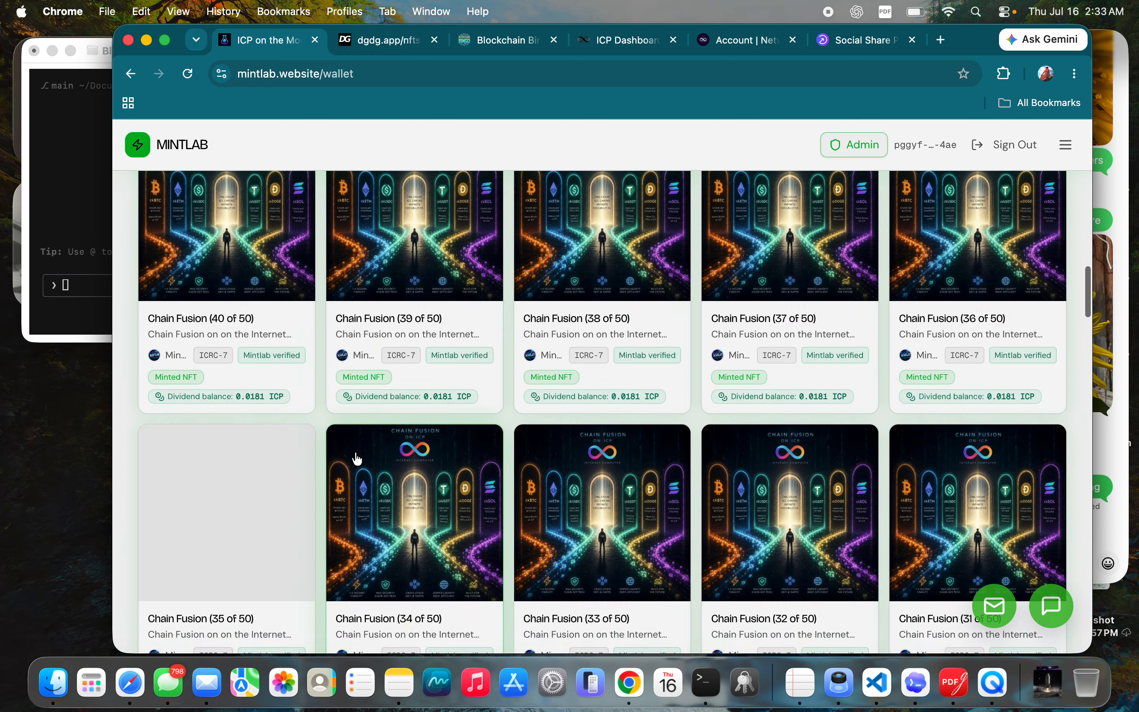
scroll(356, 456, "down", 5)
scroll(356, 456, "up", 10)
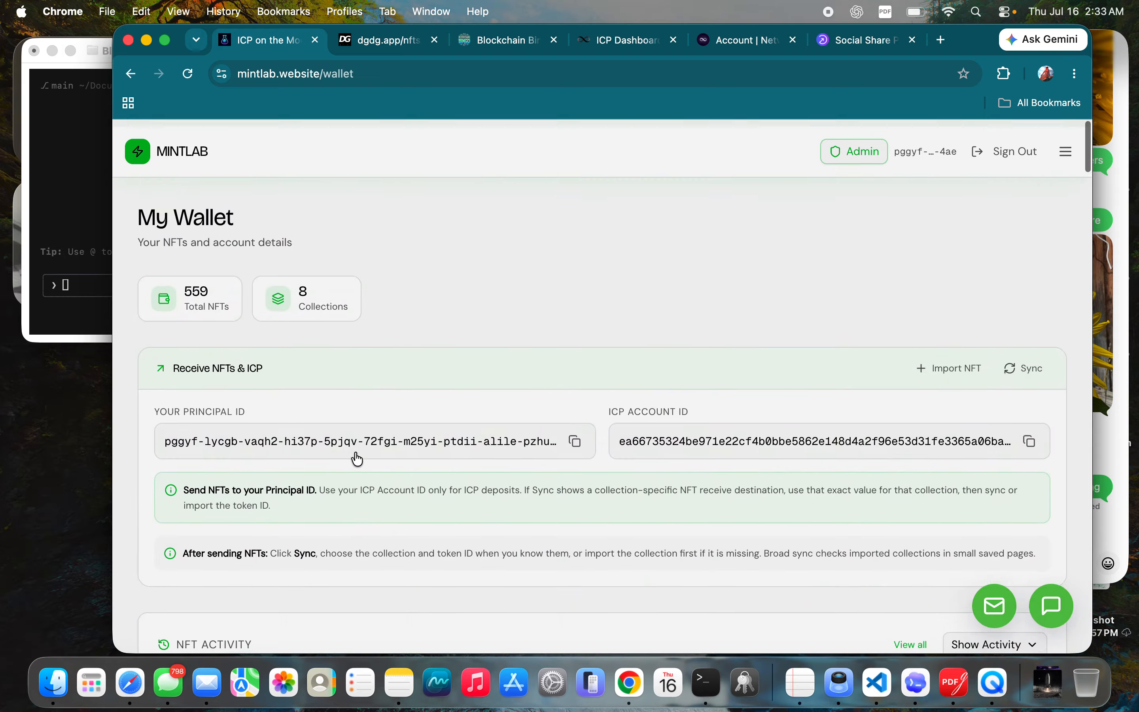
scroll(356, 457, "down", 8)
scroll(405, 311, "up", 3)
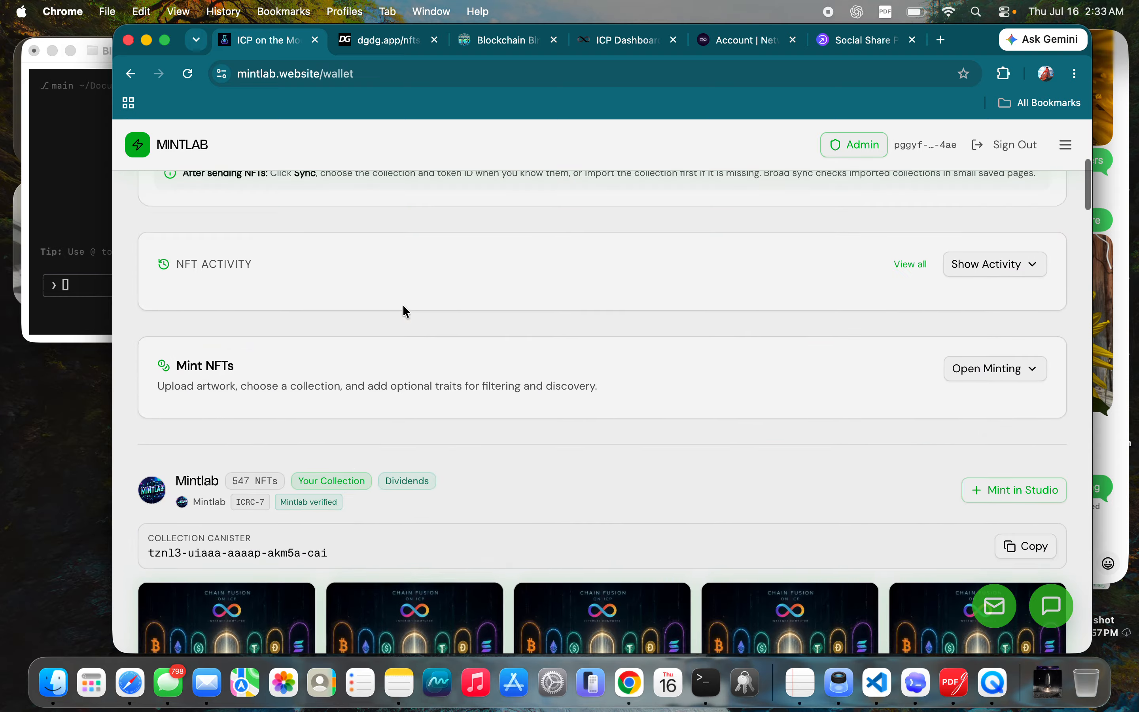
Expand the Mint NFTs section of the wallet, review its minting options, and collapse it again.
left_click(987, 370)
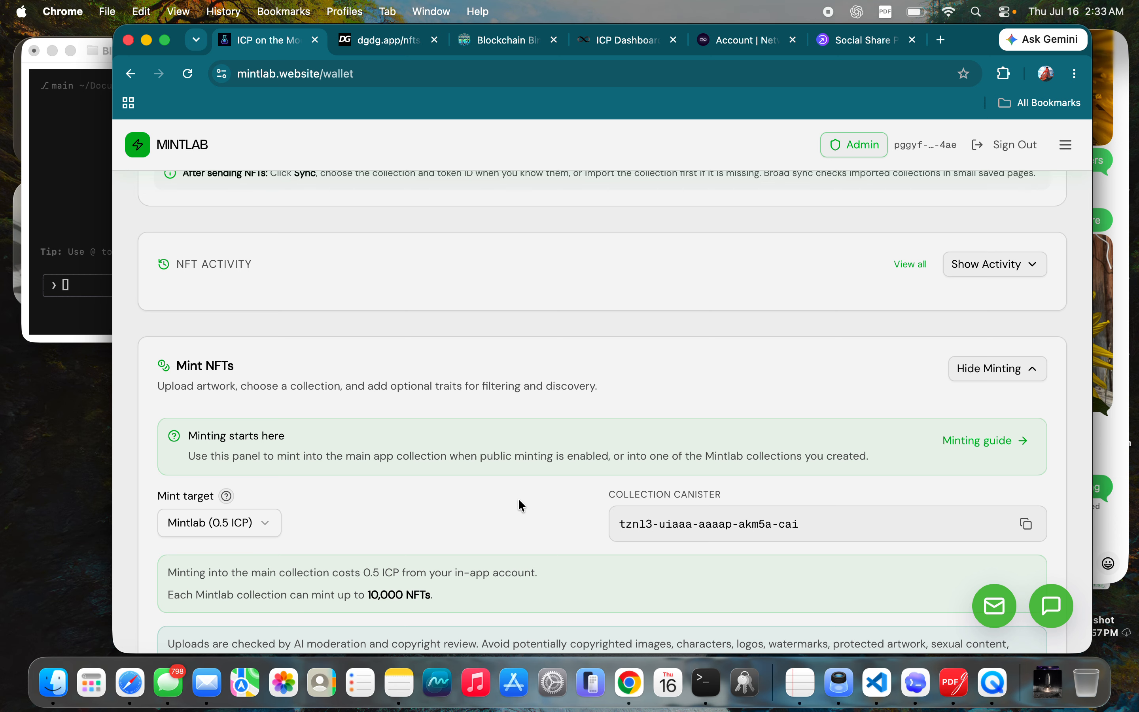
scroll(517, 498, "down", 10)
scroll(519, 499, "up", 12)
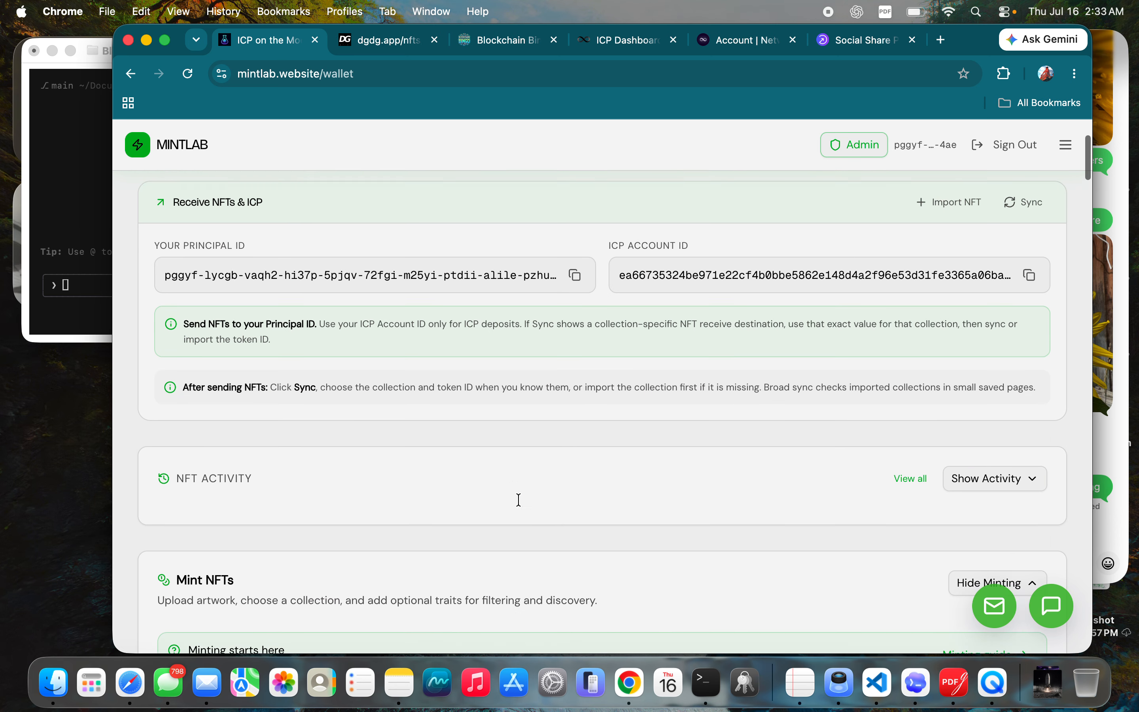
scroll(518, 499, "down", 3)
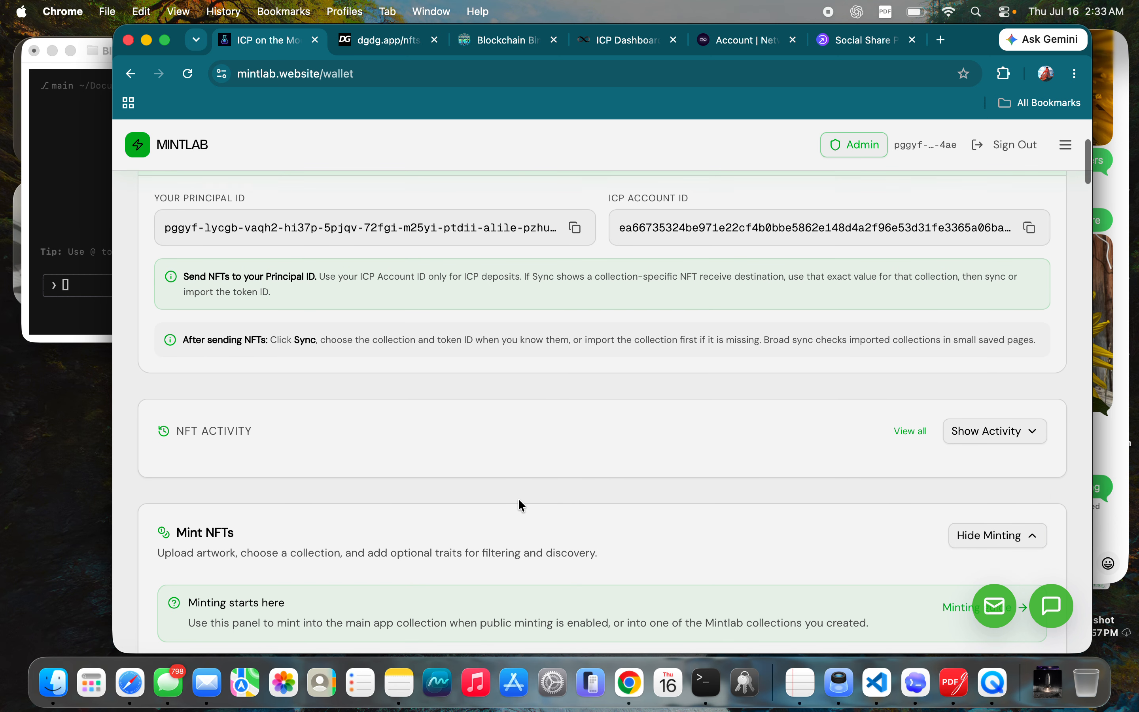
left_click(996, 546)
Examine the Chain Fusion NFTs and their dividend balances on the first page of the Mintlab collection.
scroll(701, 507, "down", 6)
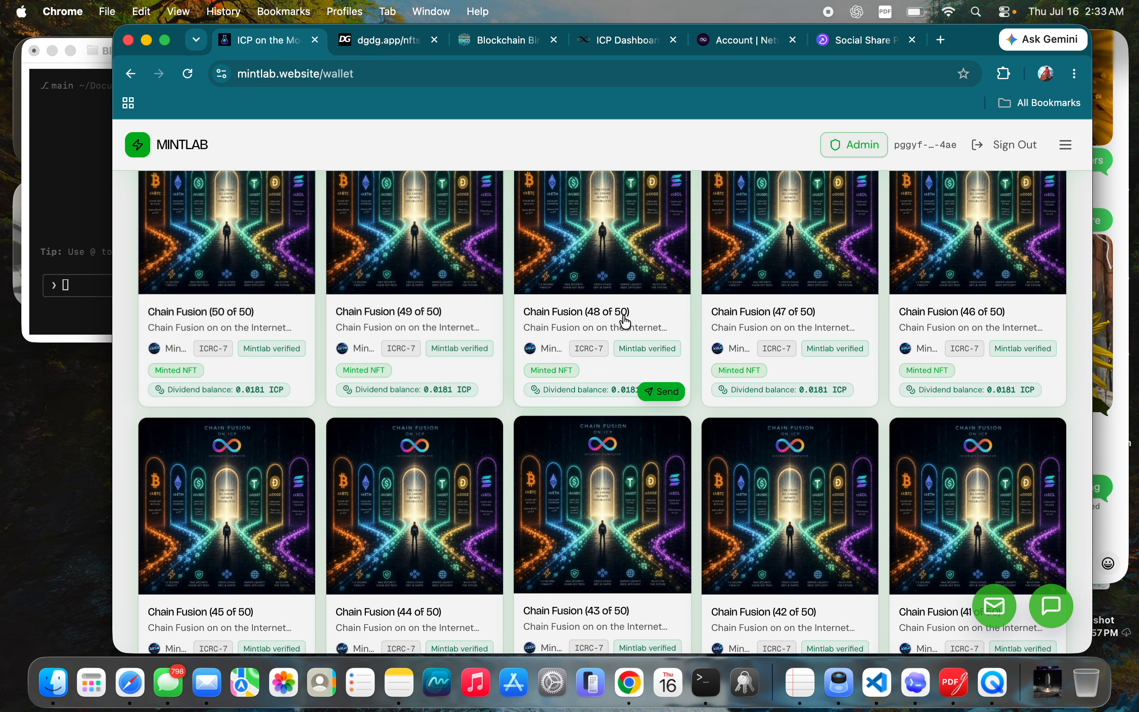
scroll(482, 476, "up", 3)
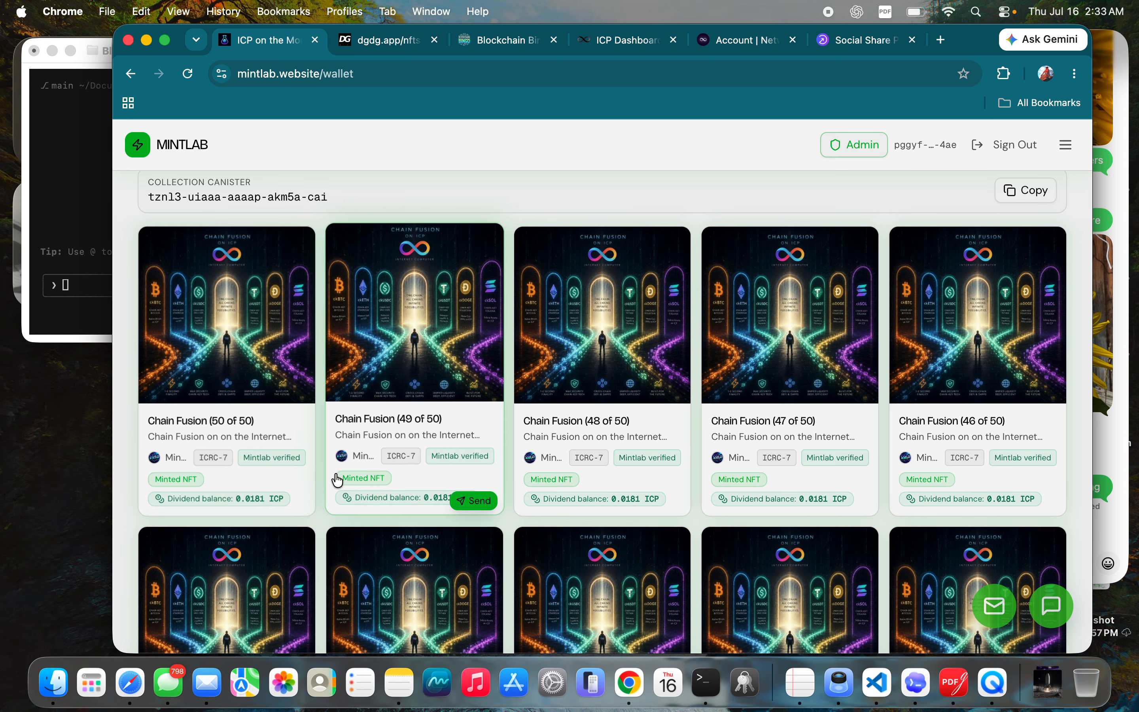
scroll(315, 534, "down", 2)
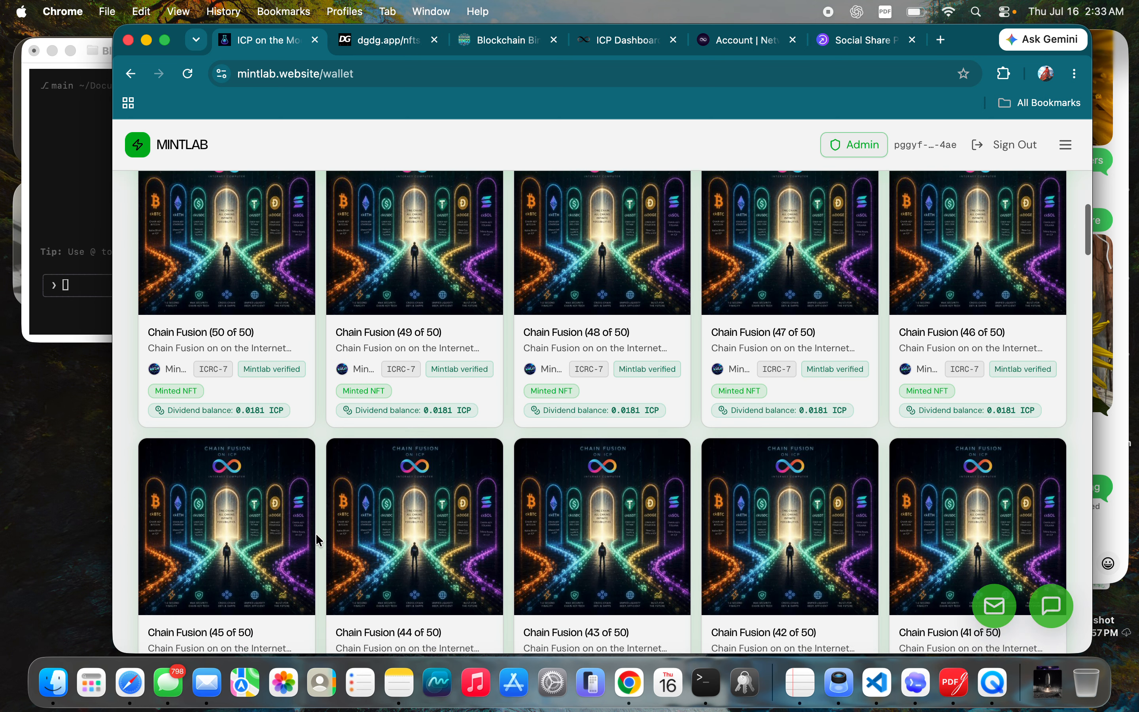
scroll(316, 537, "down", 8)
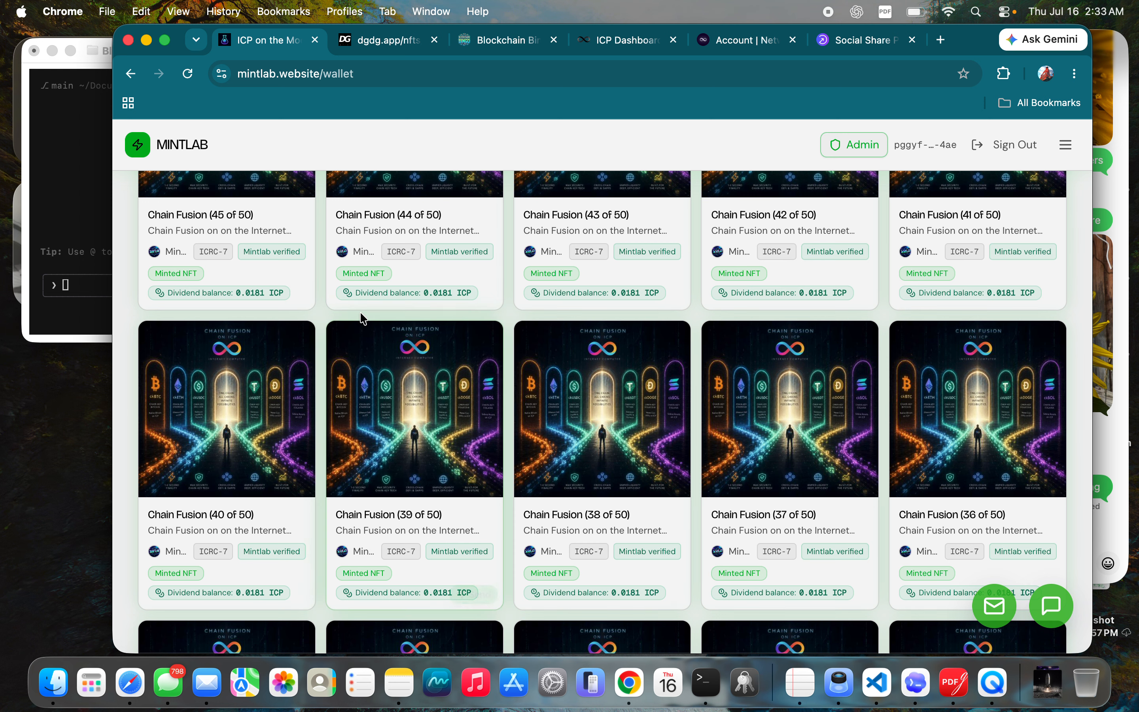
scroll(384, 371, "down", 2)
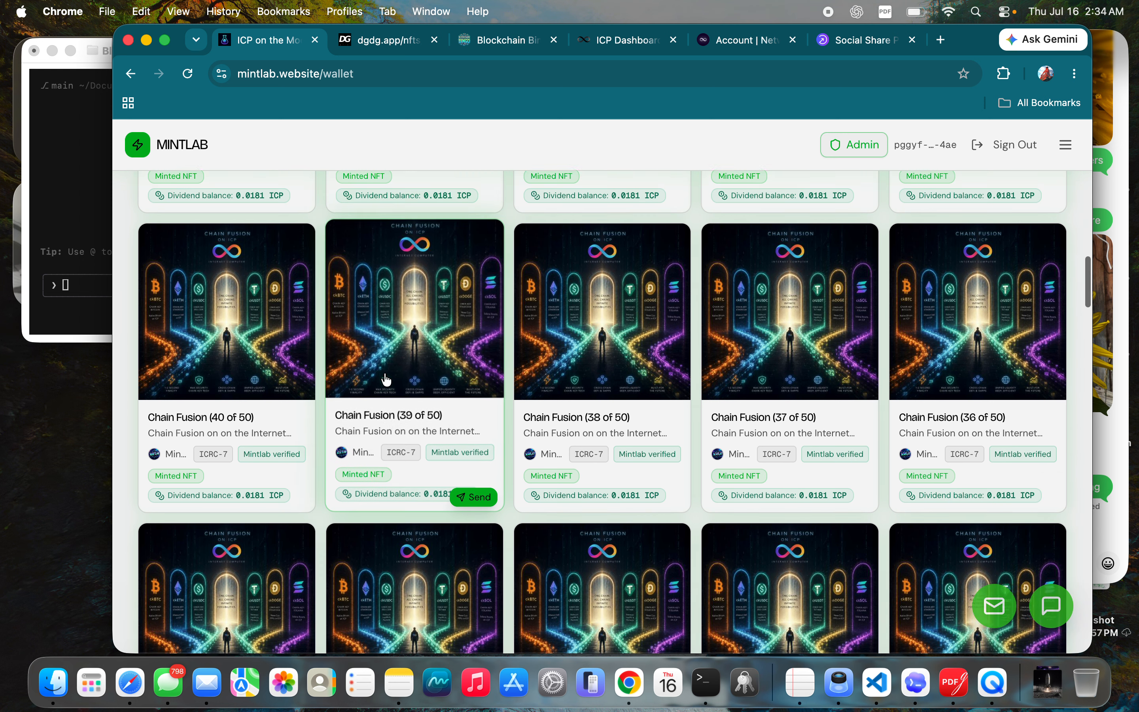
scroll(385, 377, "down", 8)
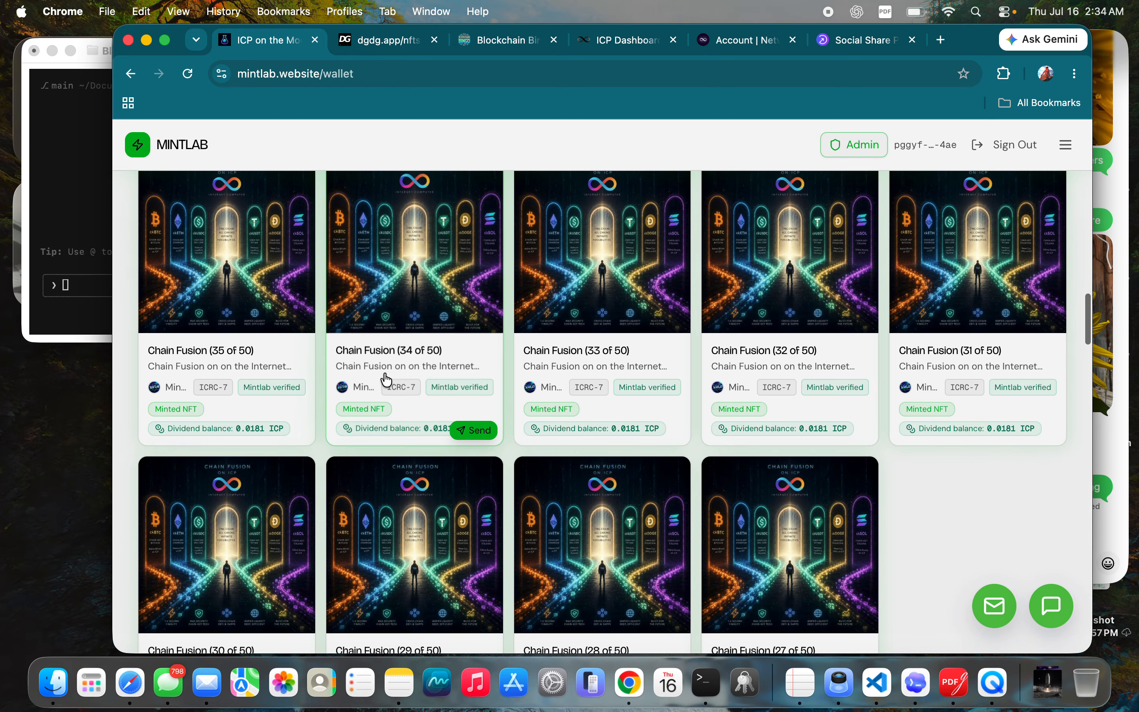
scroll(414, 443, "down", 5)
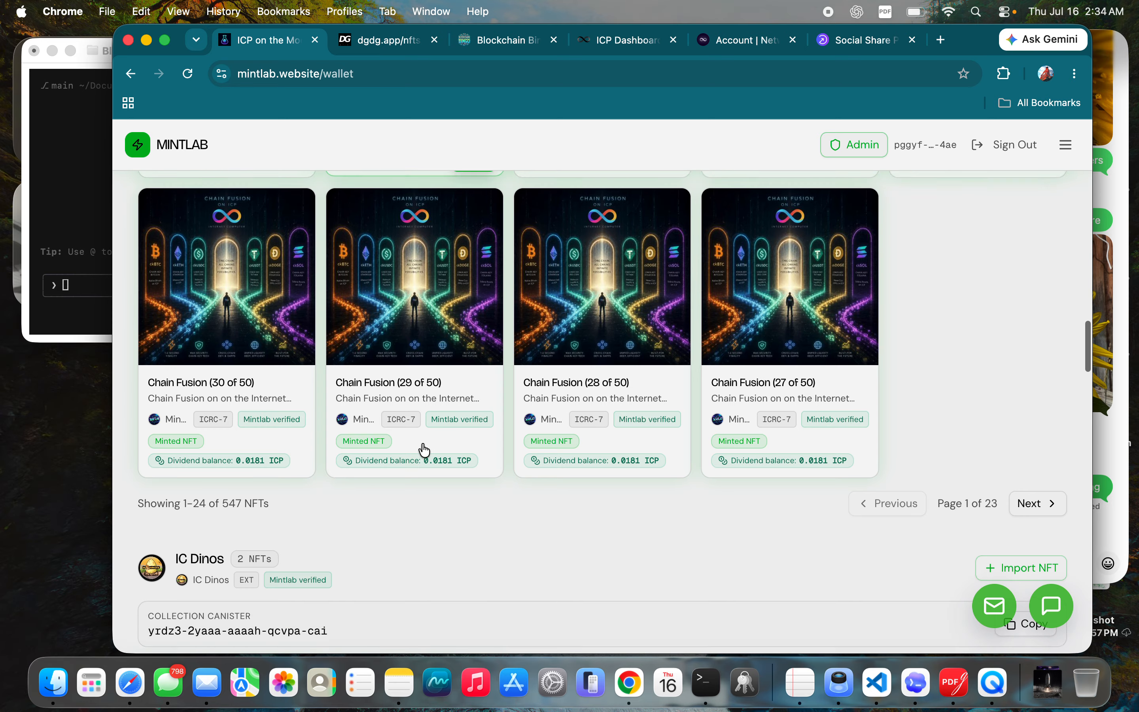
Page forward through the wallet's Mintlab collection to page 14, viewing the minted NFTs.
left_click(1046, 511)
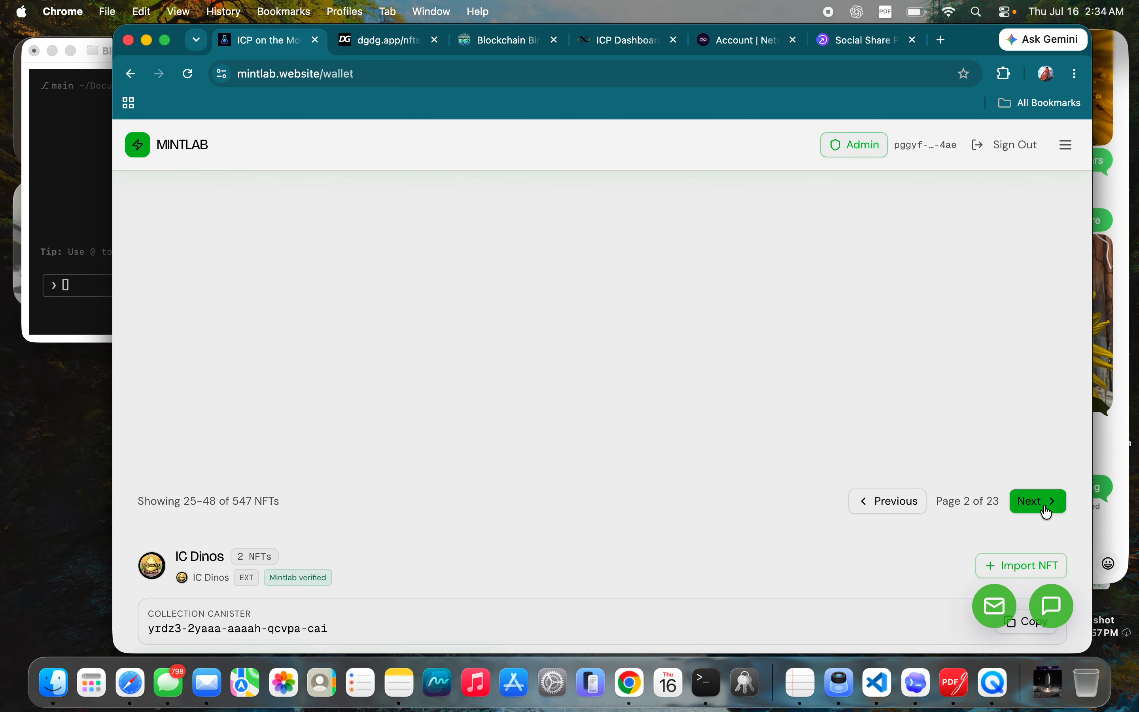
left_click(1045, 510)
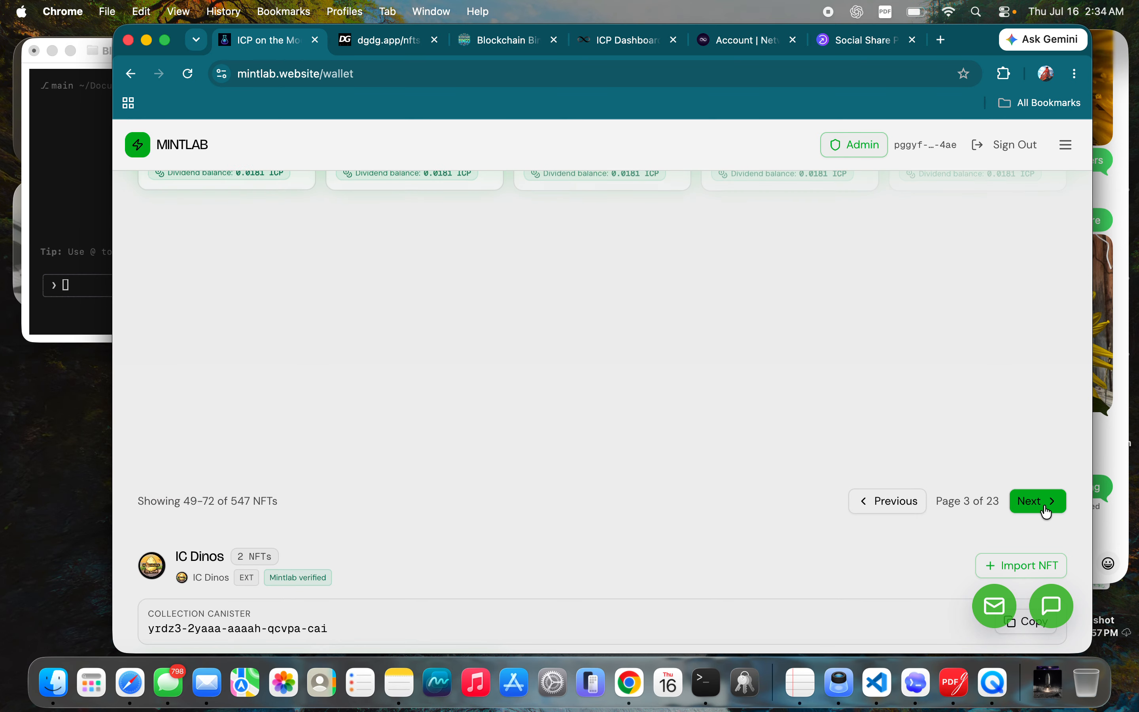
left_click(1045, 511)
left_click(1046, 511)
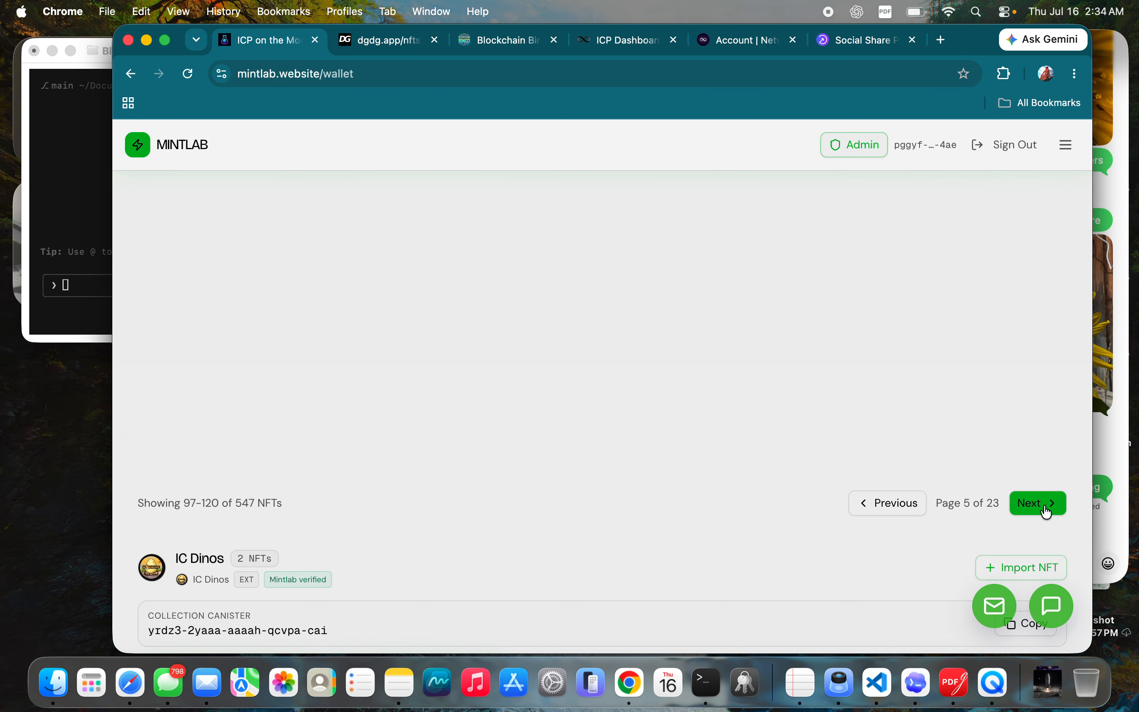
left_click(1046, 511)
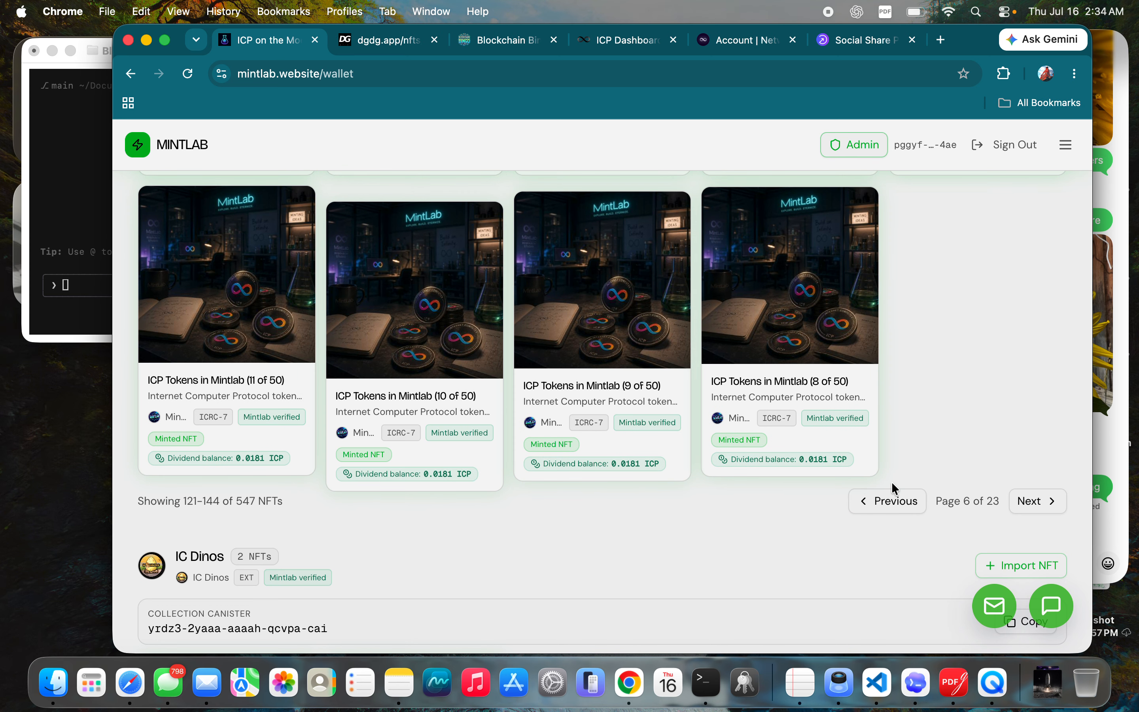
double_click(1049, 512)
triple_click(1049, 512)
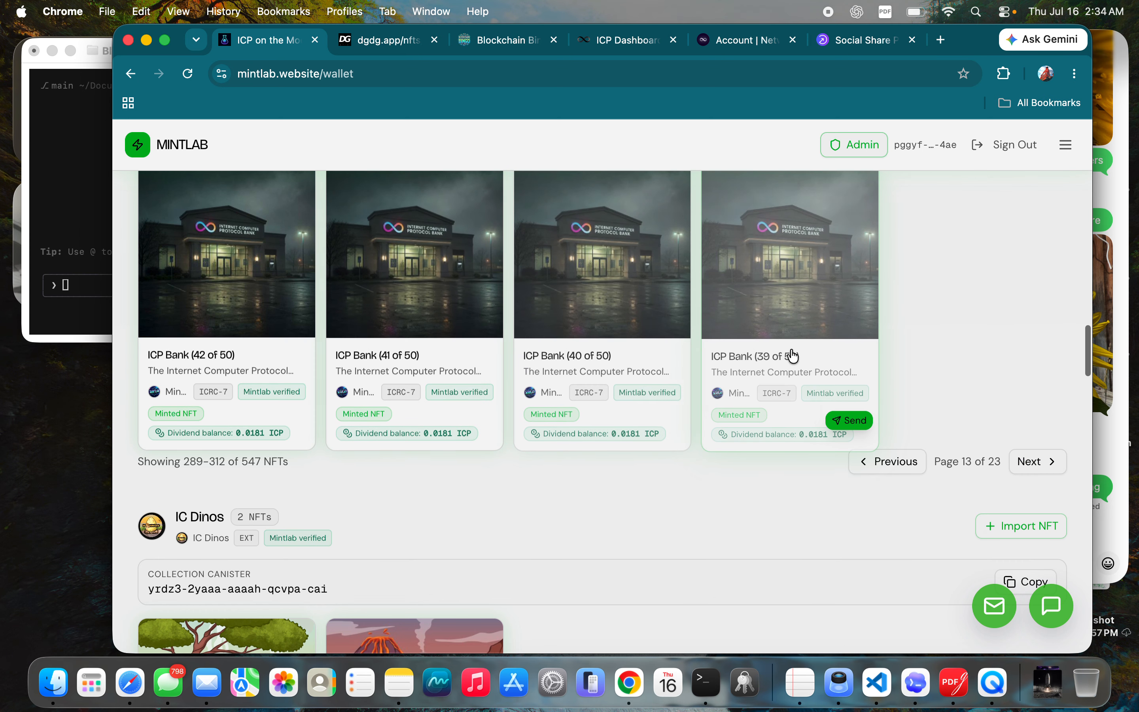
left_click(1026, 463)
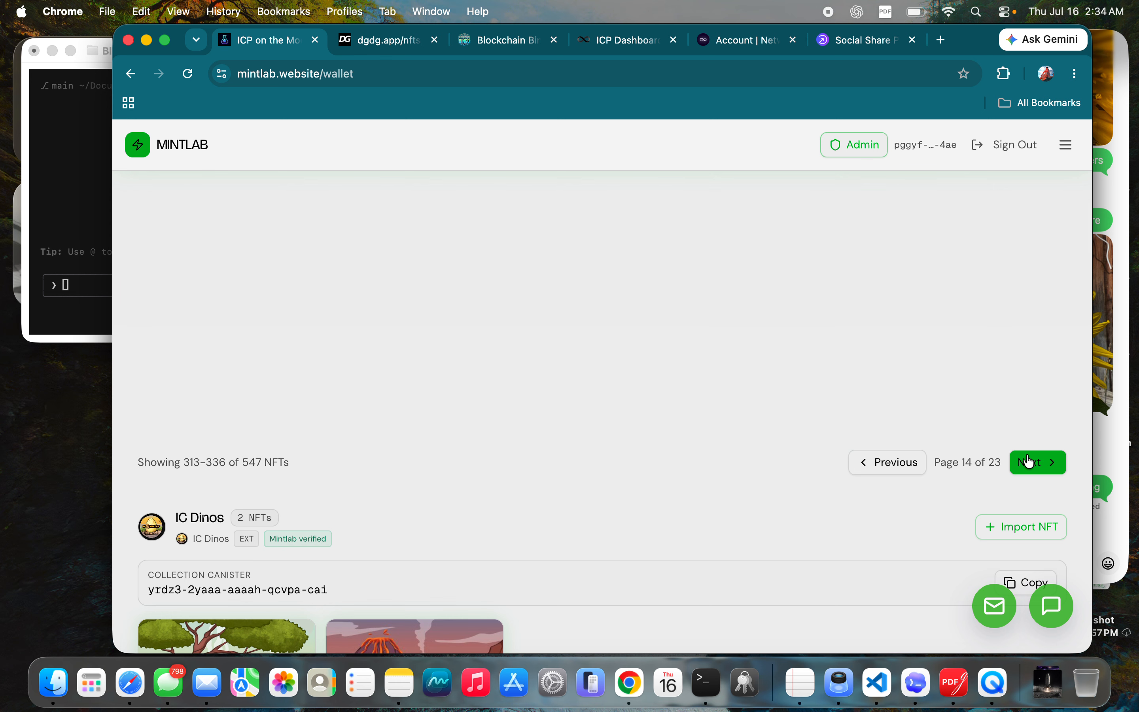
Open the Collections page and look over the listed collections and the import and creation options.
scroll(876, 360, "up", 20)
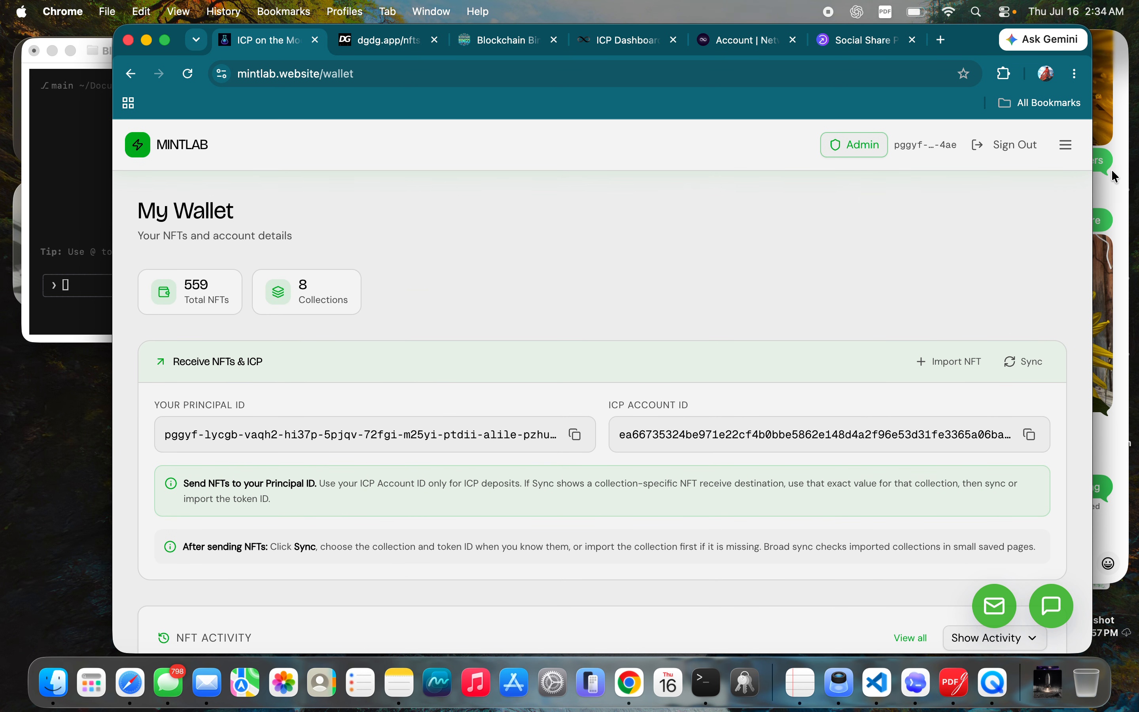
left_click(1062, 157)
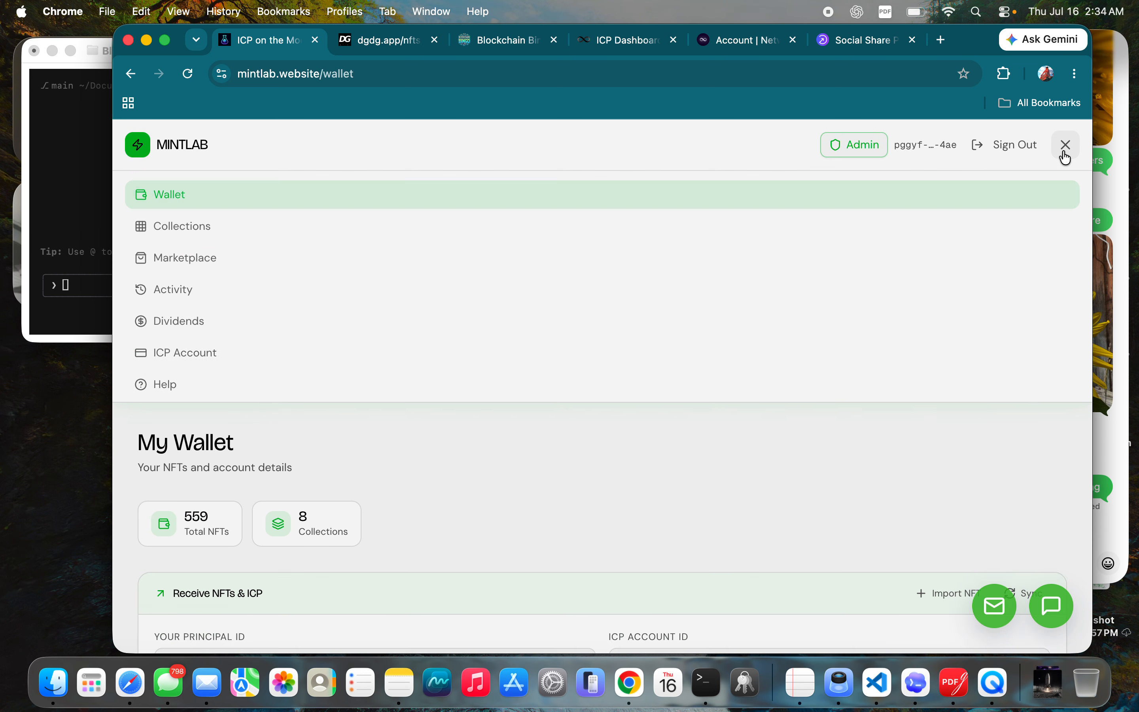
left_click(187, 236)
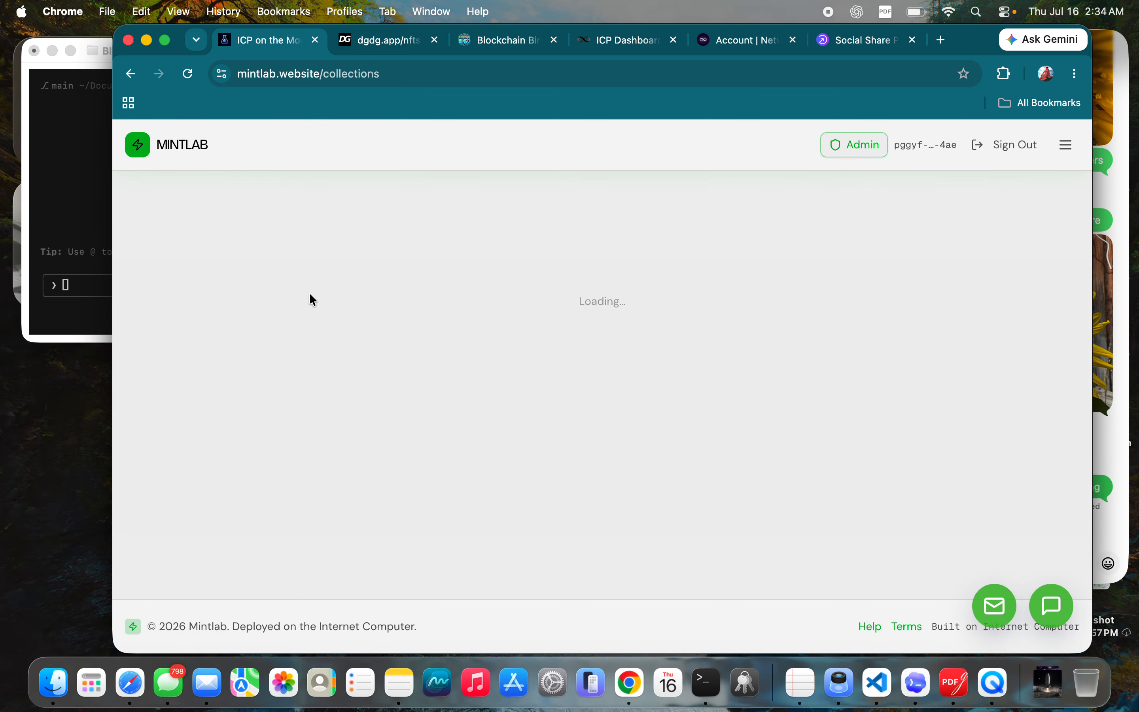
scroll(487, 427, "down", 15)
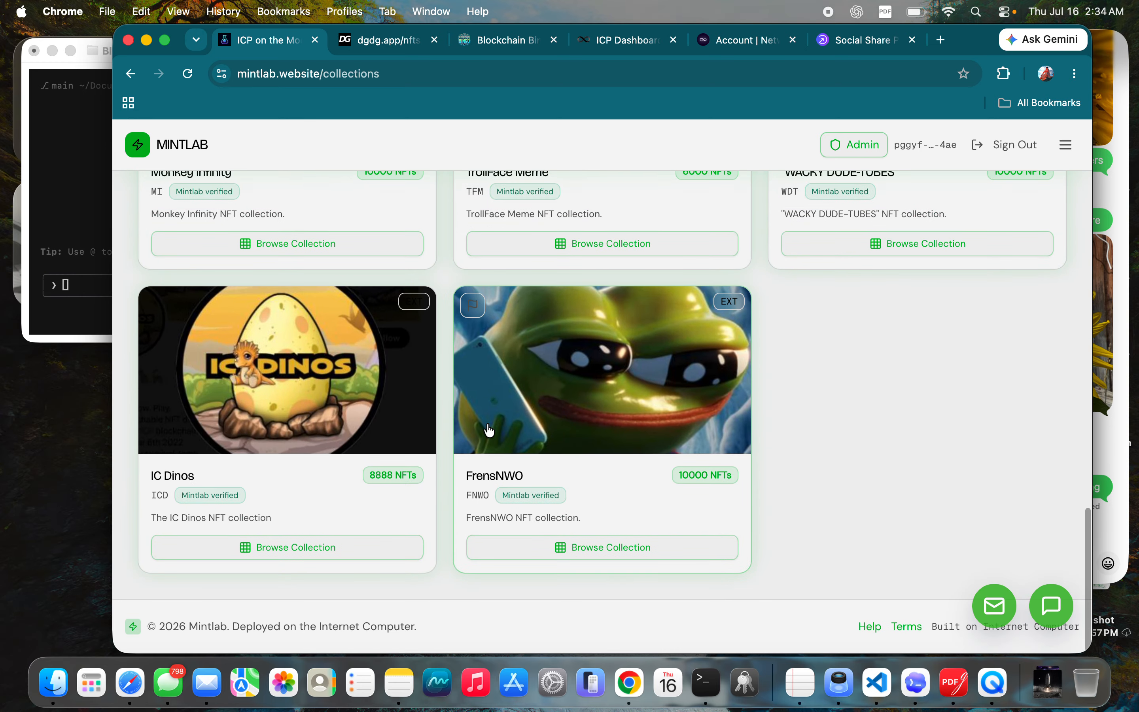
scroll(490, 430, "up", 10)
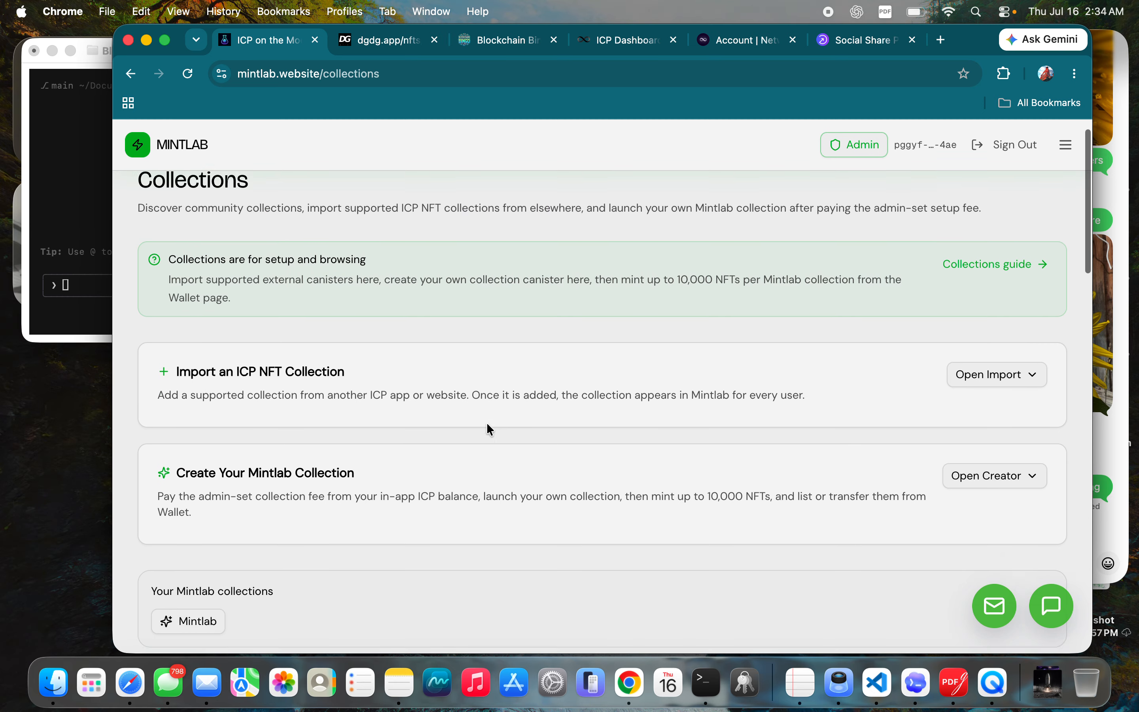
scroll(486, 422, "down", 3)
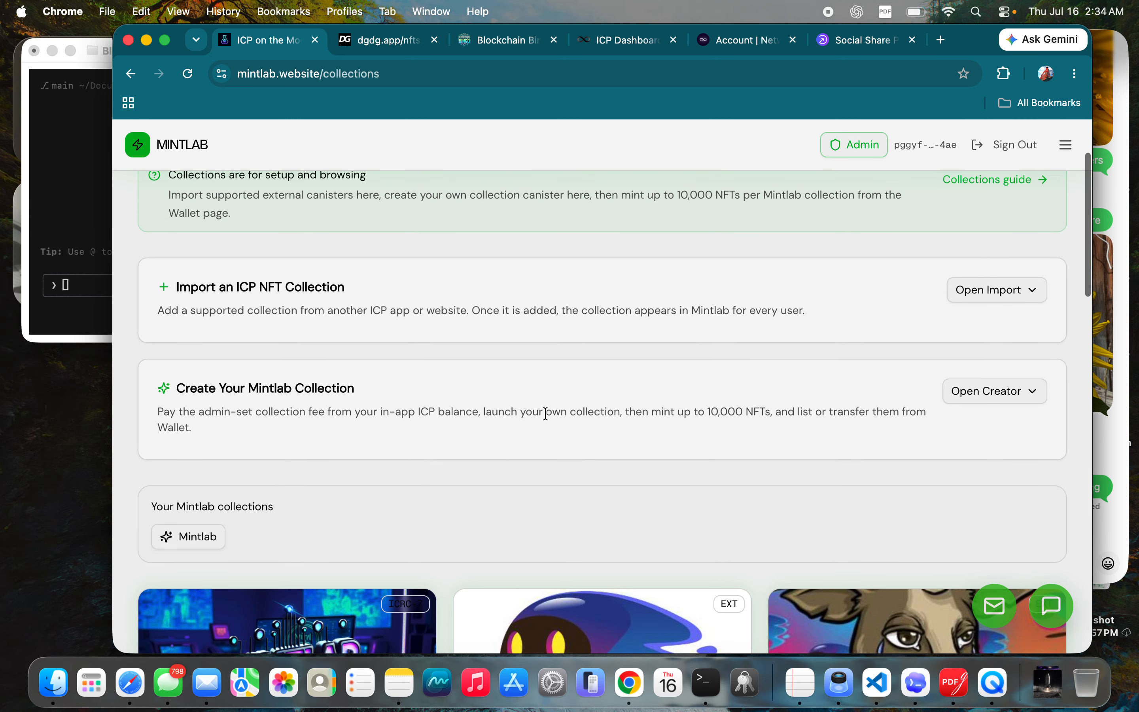
Expand the Import an ICP NFT Collection form and review its required fields and the collections below it.
left_click(968, 299)
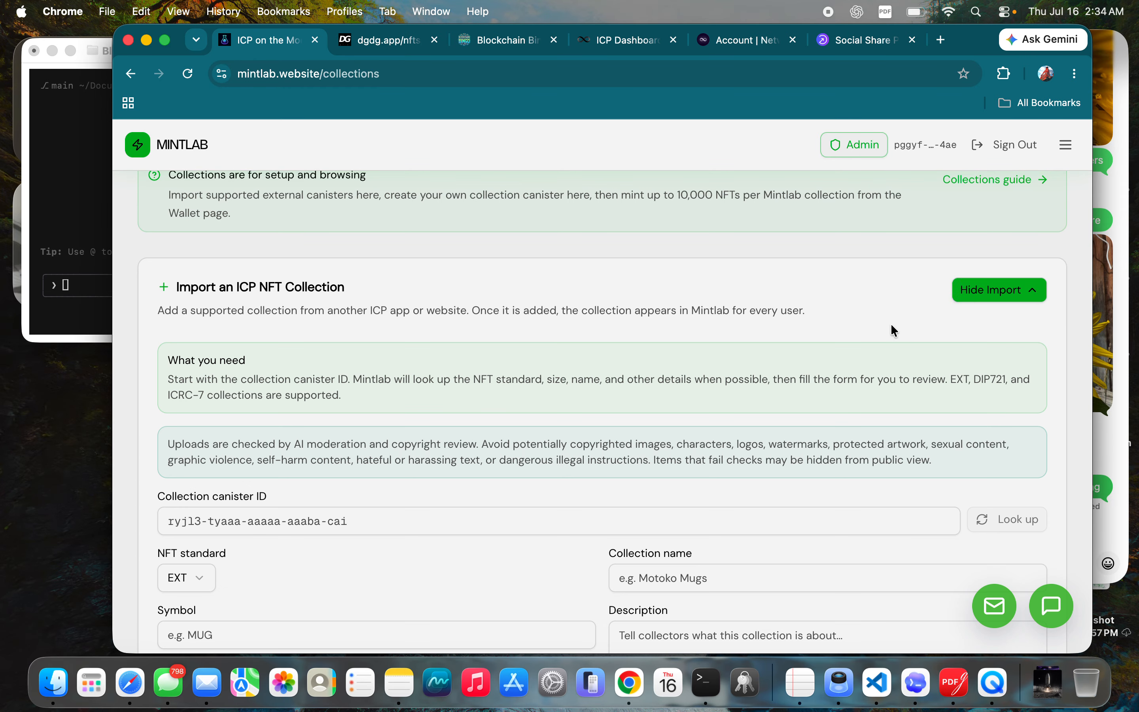
scroll(628, 414, "down", 5)
scroll(628, 414, "down", 5)
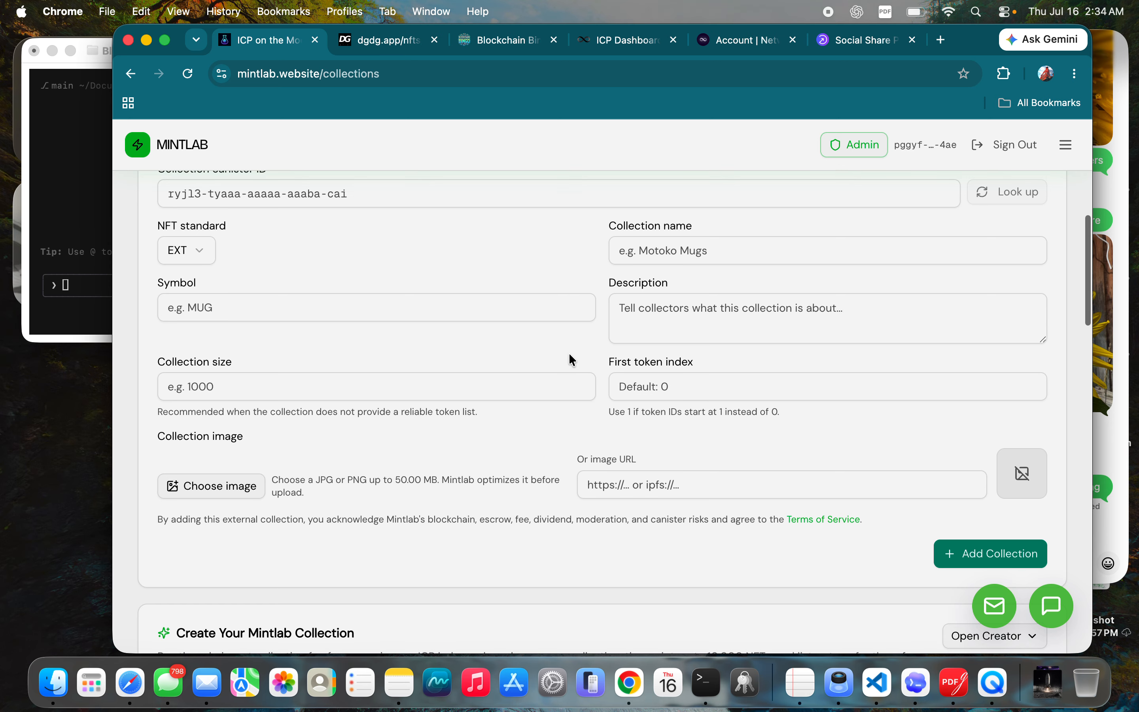
scroll(568, 358, "up", 10)
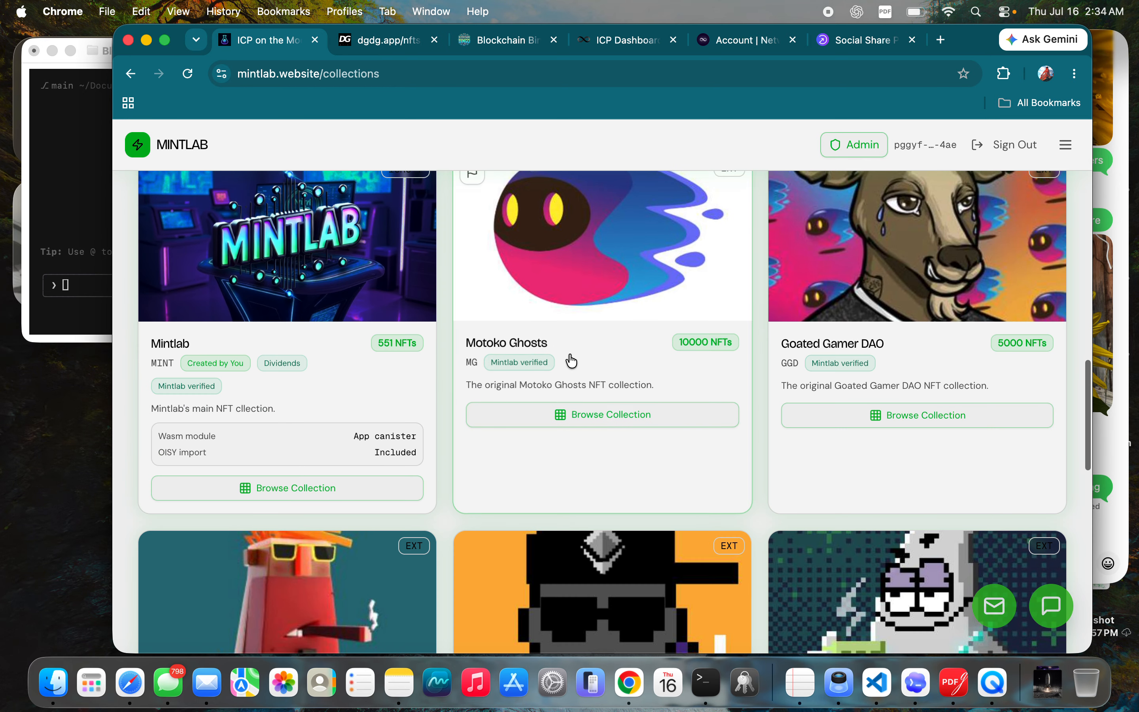
scroll(571, 360, "down", 10)
scroll(571, 360, "up", 2)
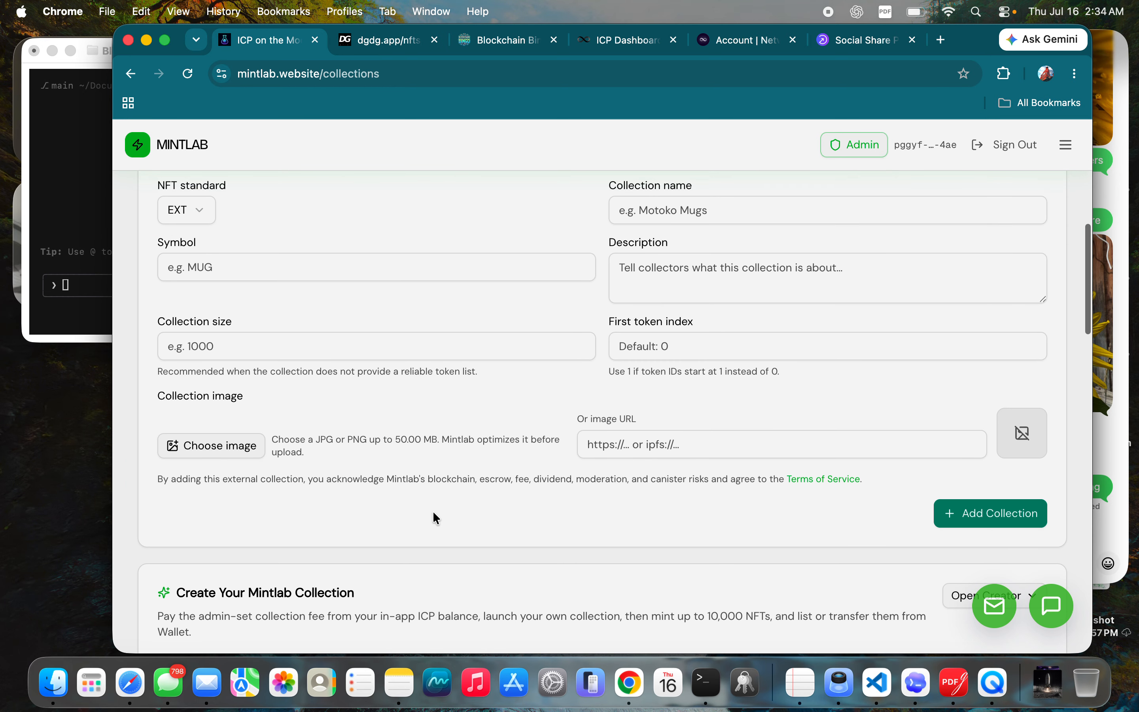
Switch from the Collections page to the Marketplace page.
scroll(445, 525, "up", 12)
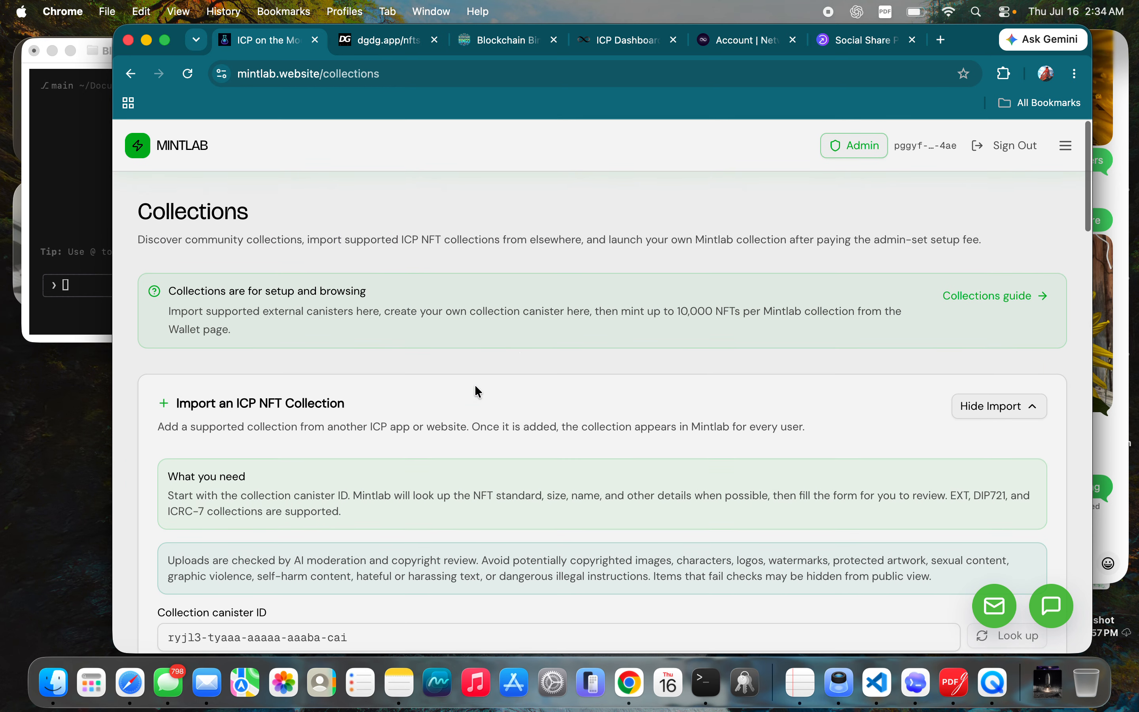
left_click(1067, 145)
left_click(171, 257)
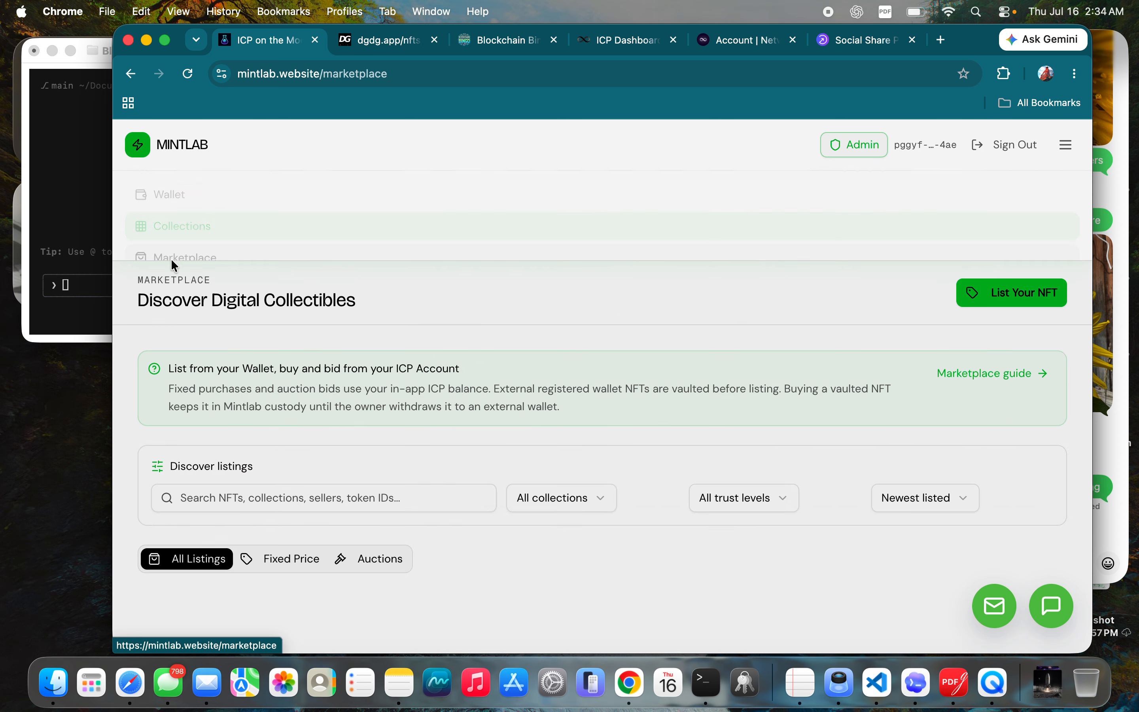
View the marketplace's listings, filter them by Fixed Price, check the Auctions category, and return to the Fixed Price listings.
scroll(364, 396, "down", 6)
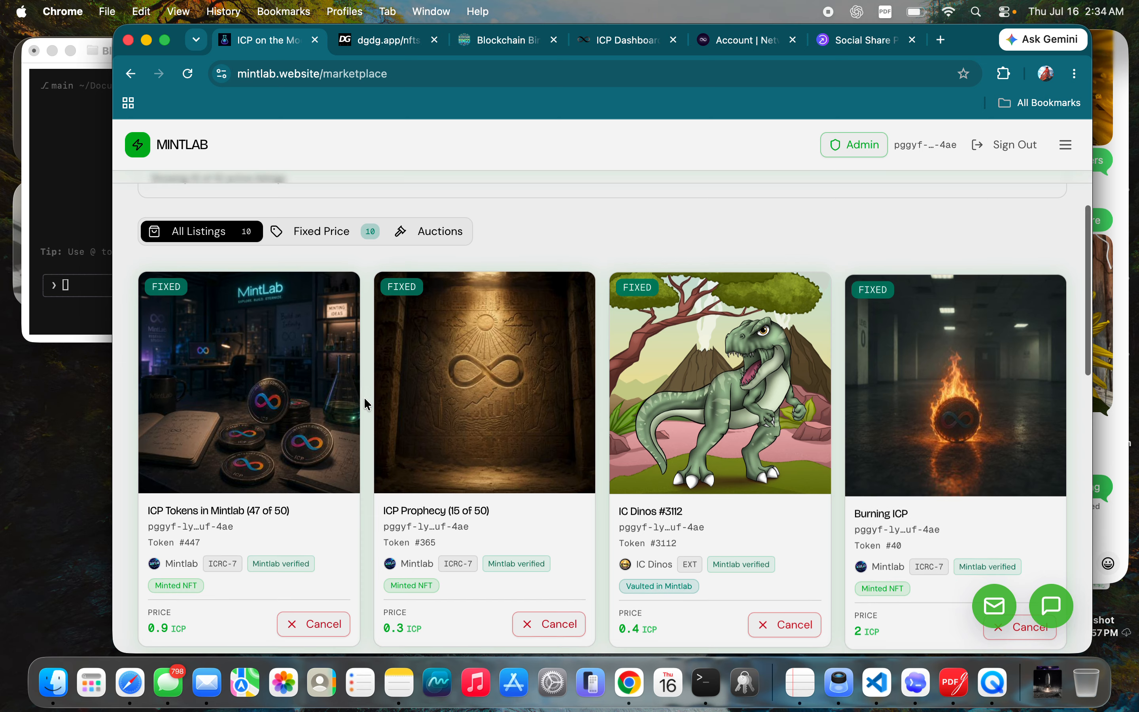
left_click(308, 241)
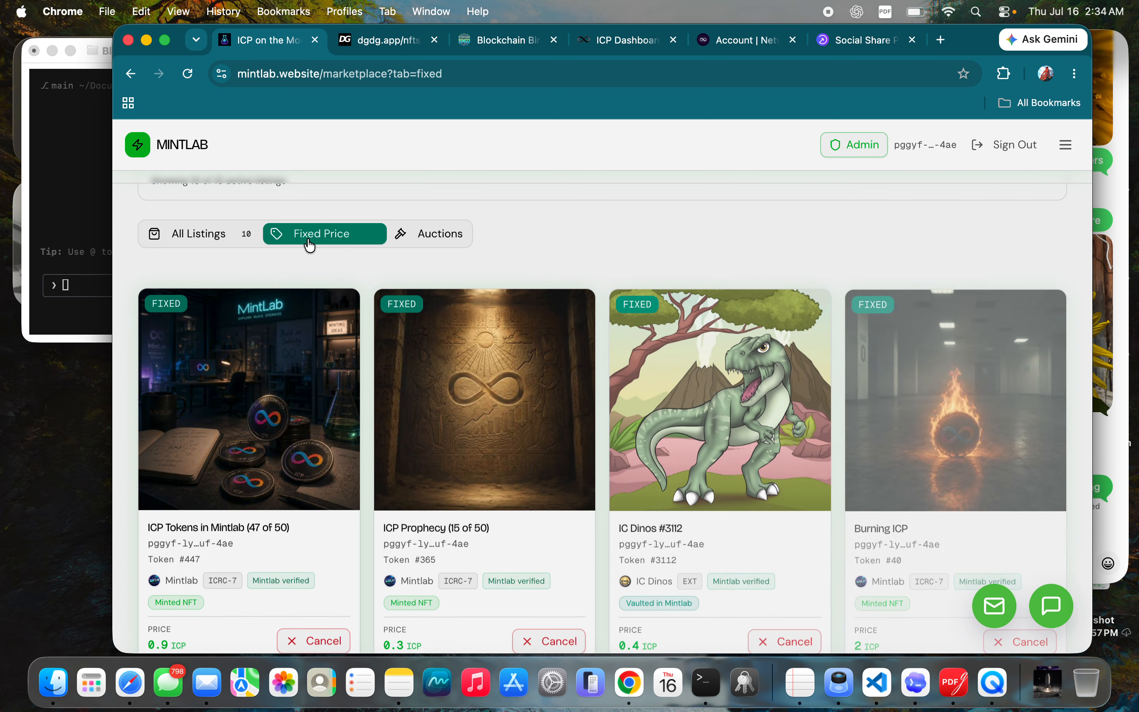
scroll(325, 529, "down", 3)
scroll(325, 528, "up", 4)
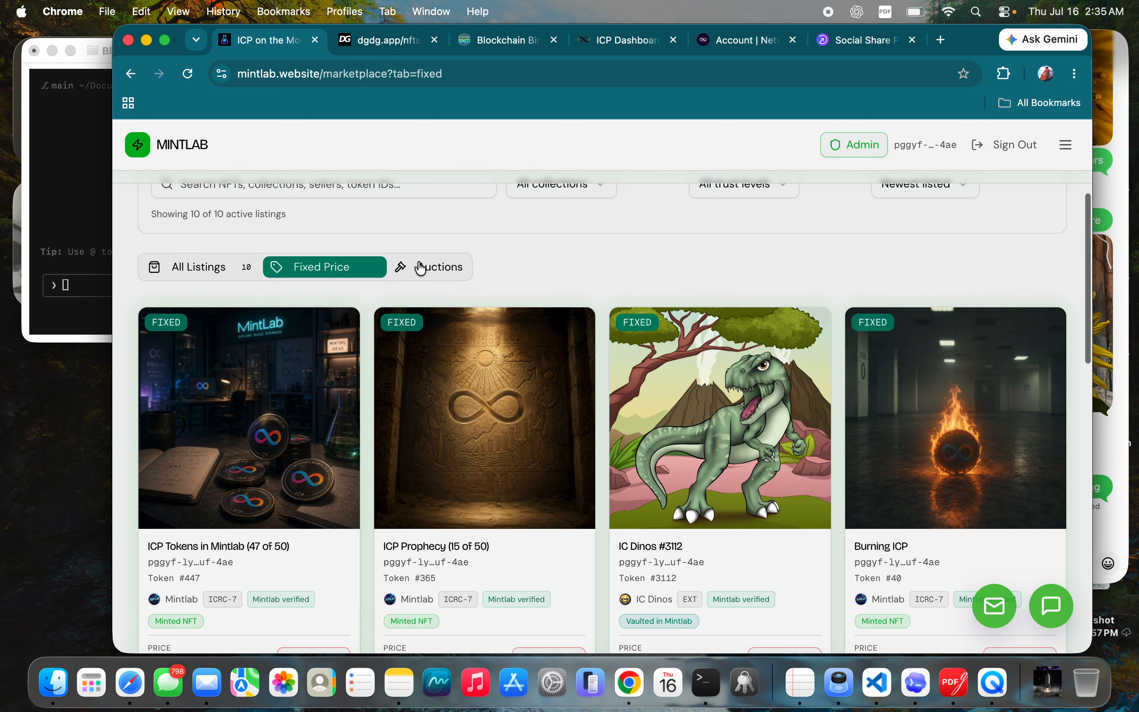
left_click(430, 277)
left_click(339, 267)
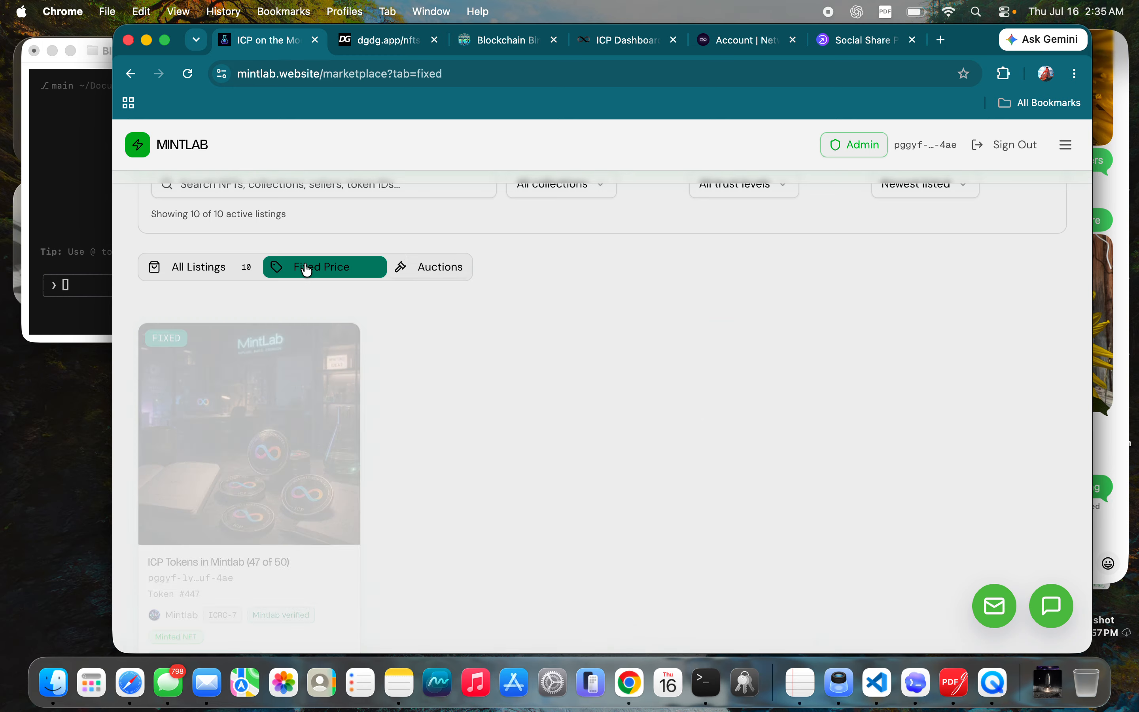
Browse the Fixed Price listings, examining each NFT's collection, verification badges, dividends and asking price.
scroll(346, 531, "down", 3)
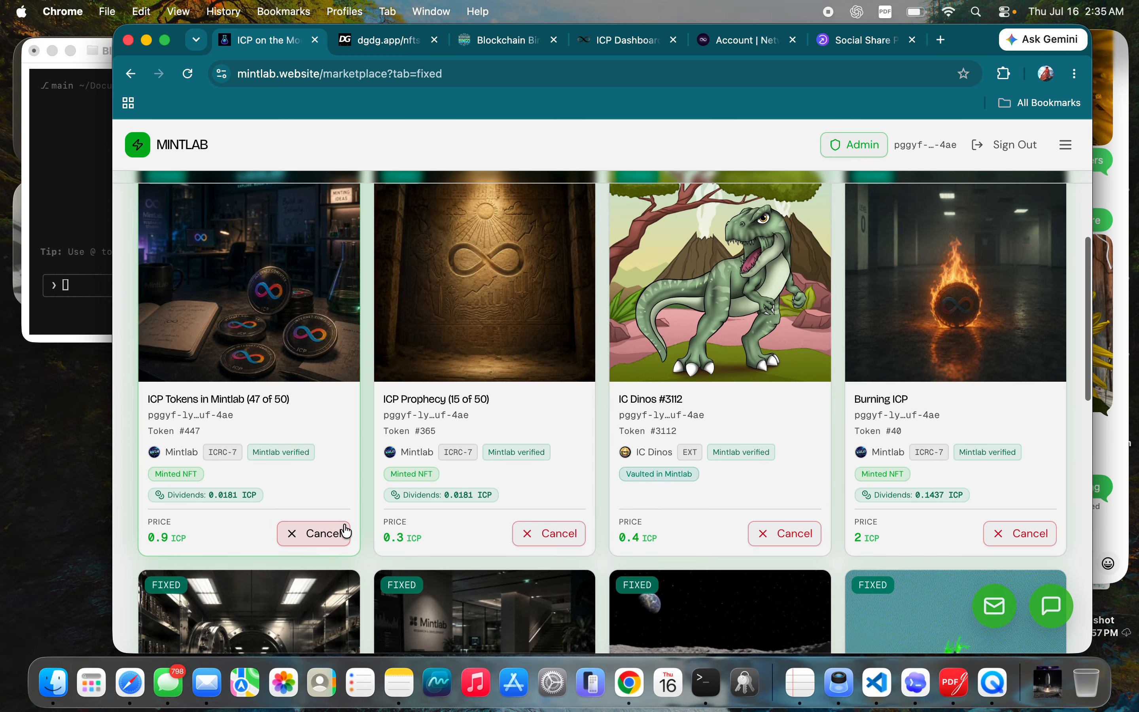
scroll(352, 593, "down", 5)
scroll(353, 594, "up", 3)
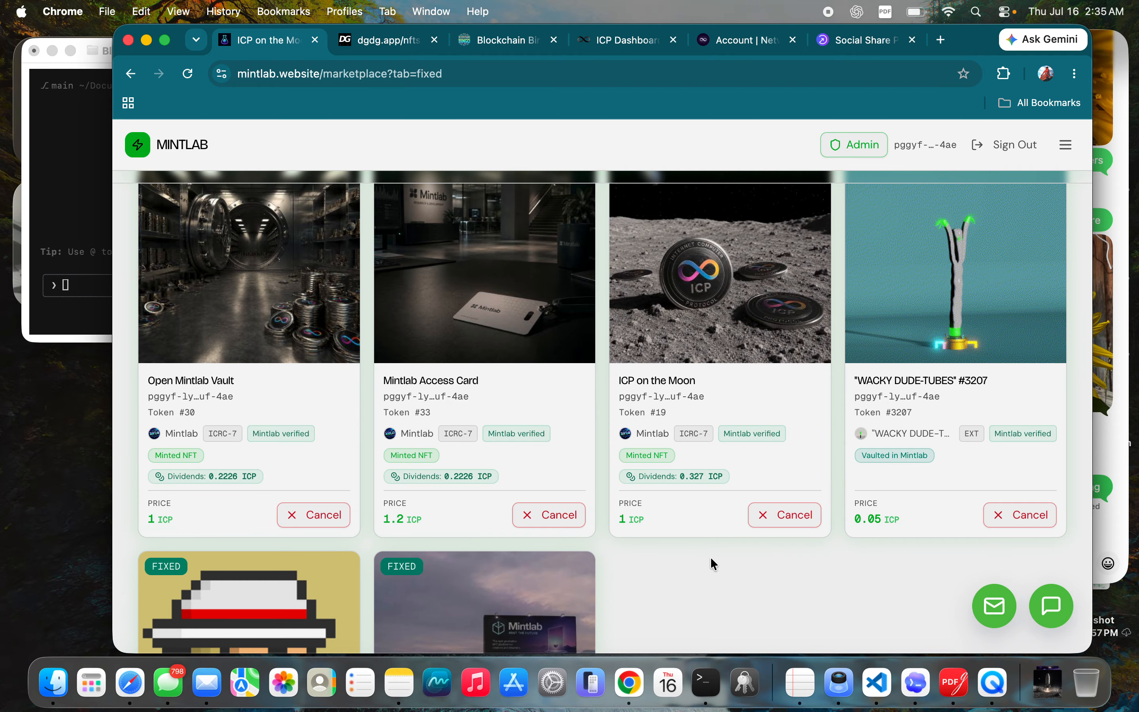
scroll(711, 561, "up", 3)
scroll(710, 559, "down", 3)
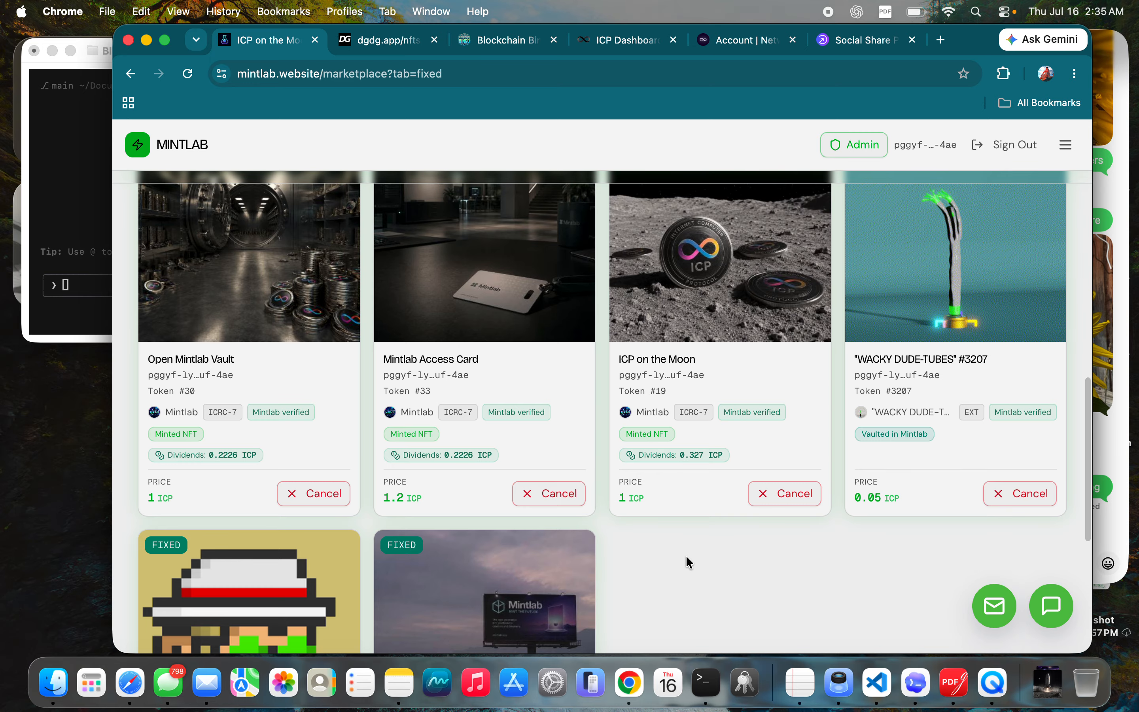
scroll(680, 580, "up", 3)
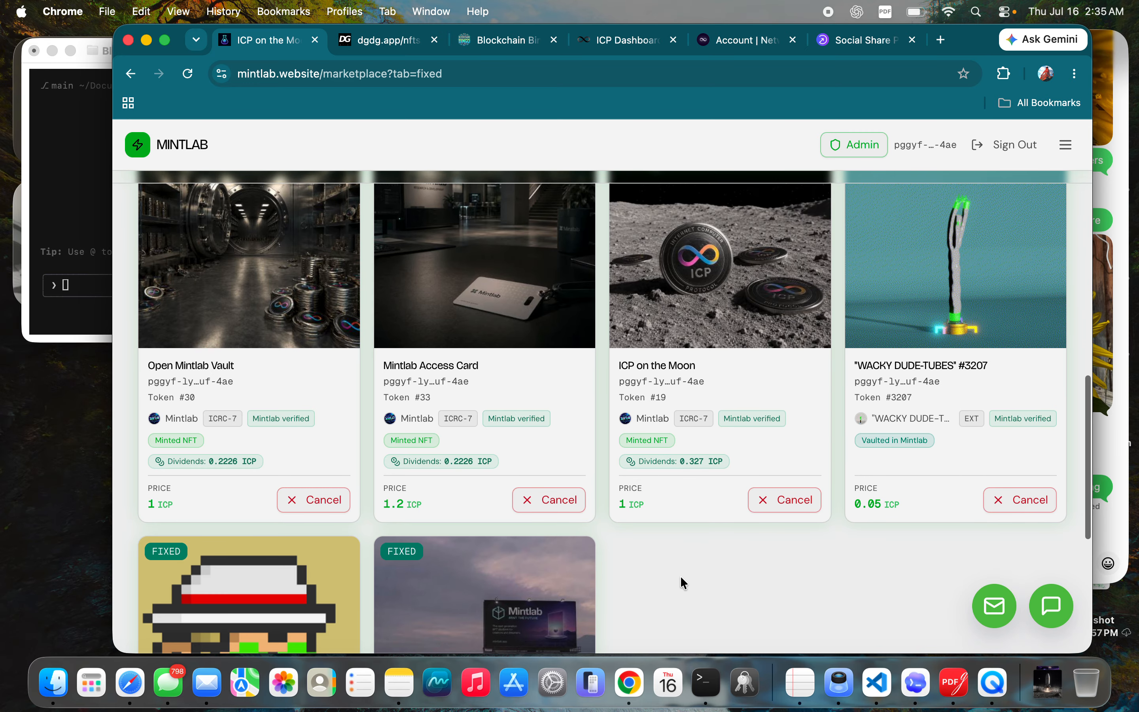
scroll(680, 575, "down", 2)
scroll(314, 338, "up", 2)
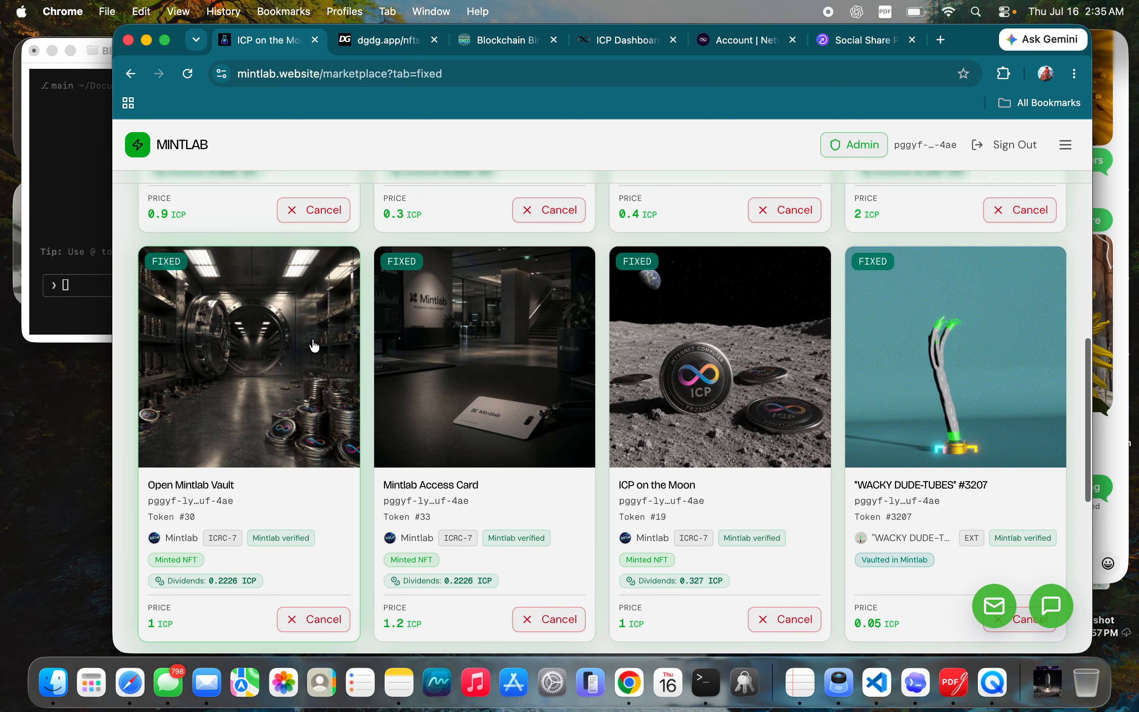
scroll(313, 341, "up", 5)
scroll(308, 331, "down", 5)
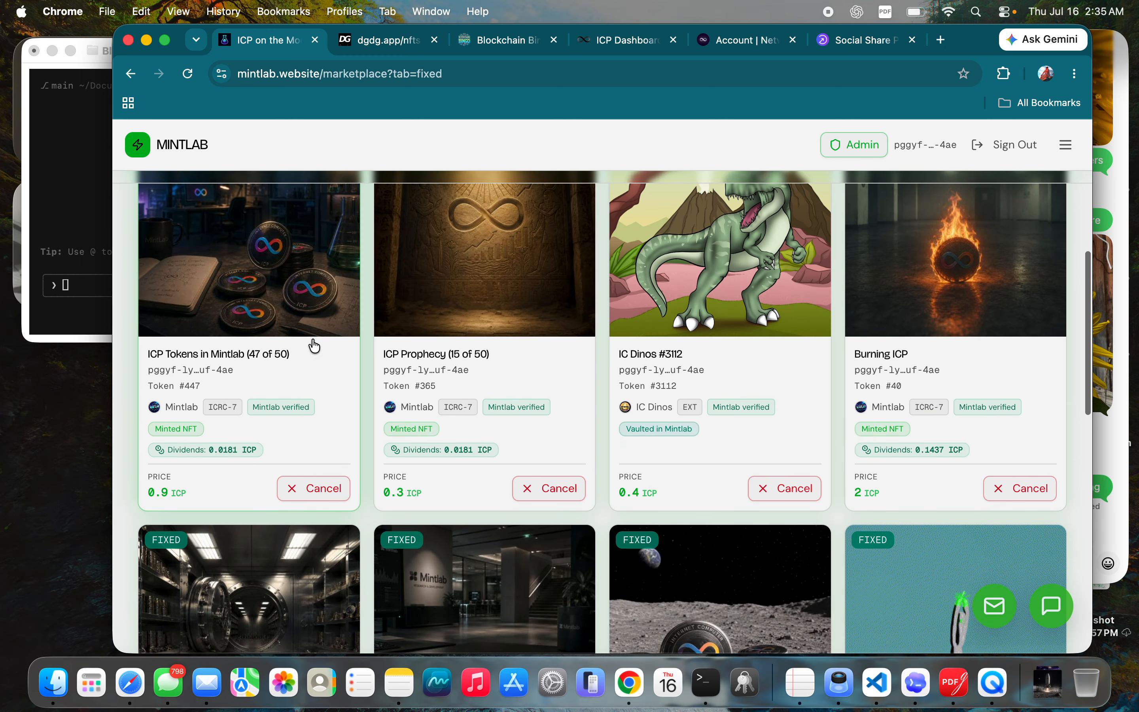
scroll(668, 400, "down", 5)
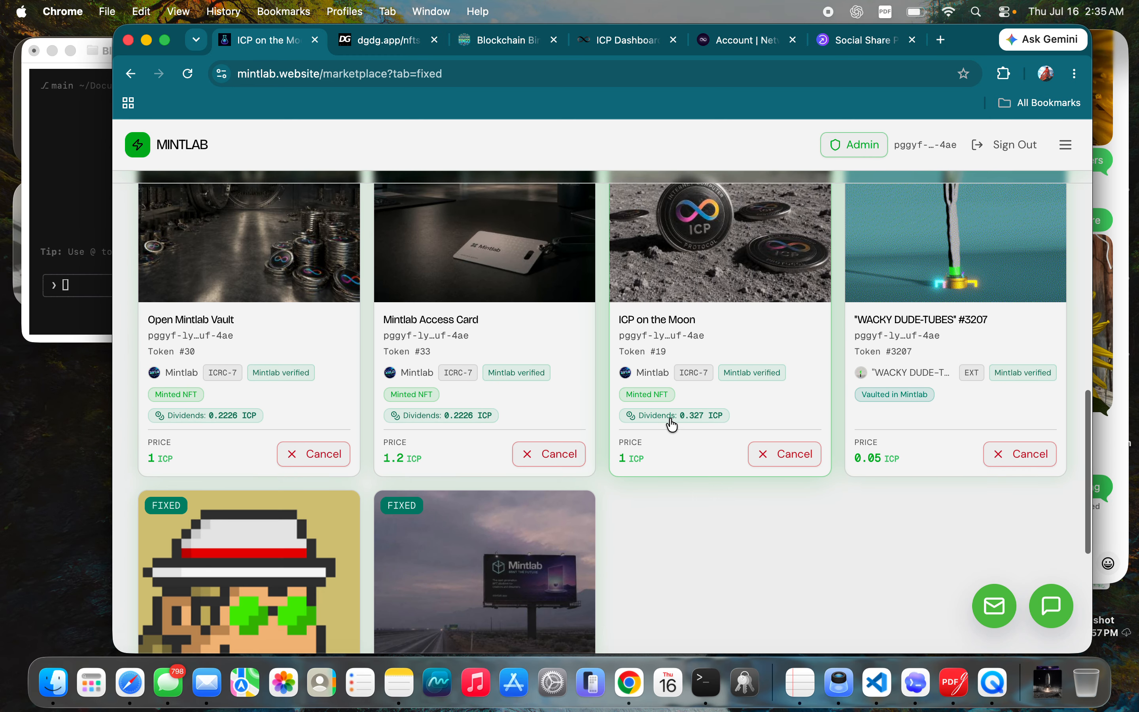
scroll(752, 516, "up", 8)
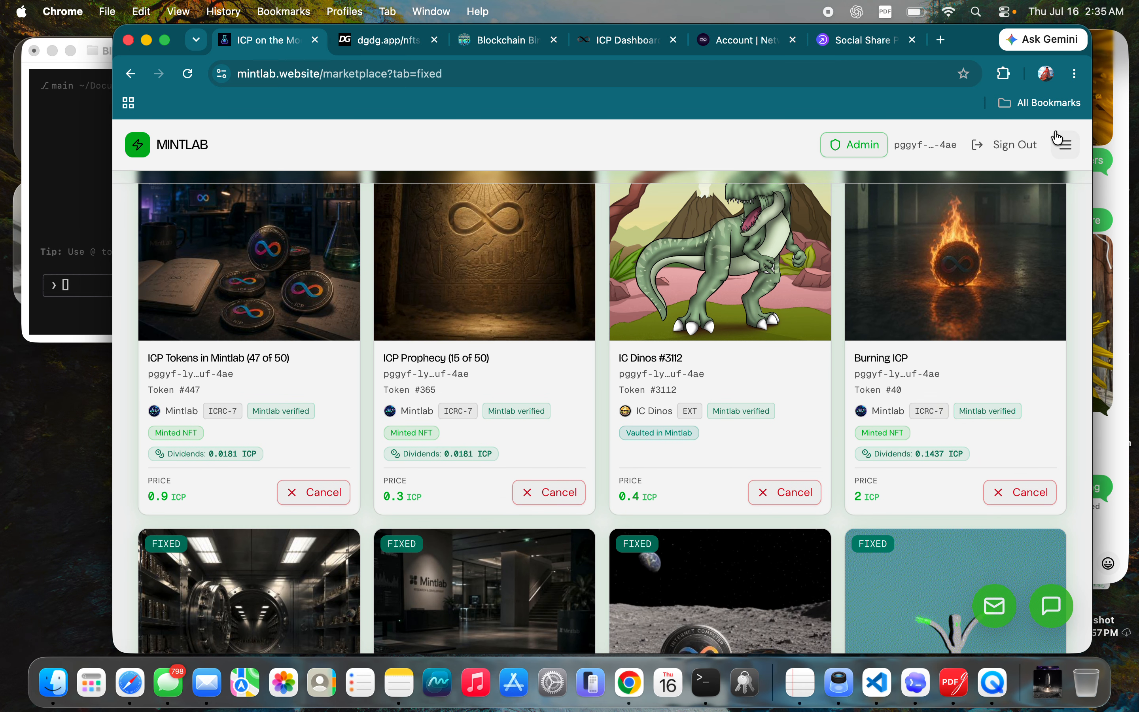
Open the Activity page and review the recorded transfers, dividend claims, top-ups and mints, plus the filter options.
left_click(1061, 143)
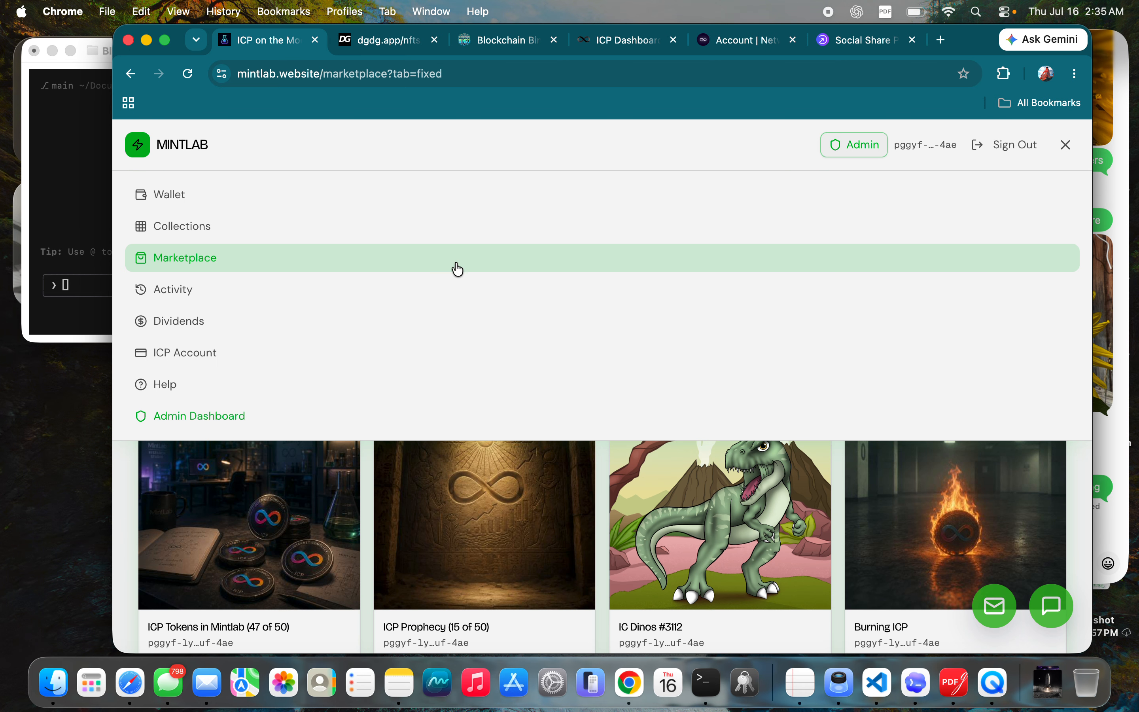
left_click(183, 289)
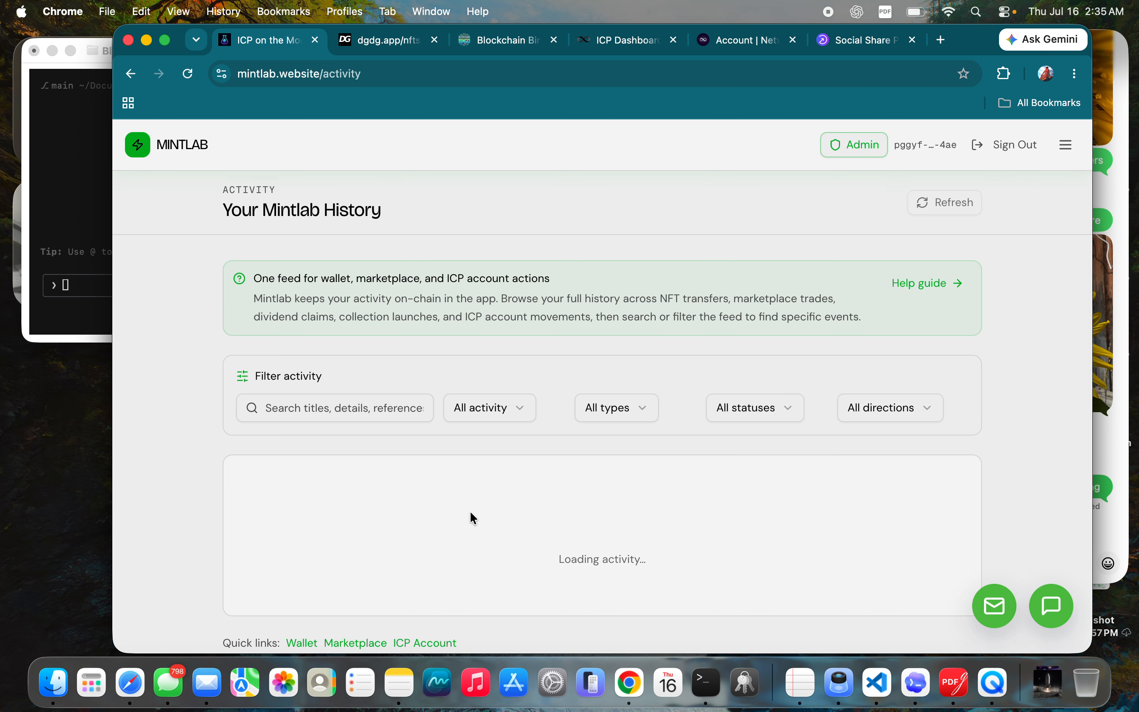
scroll(473, 518, "down", 4)
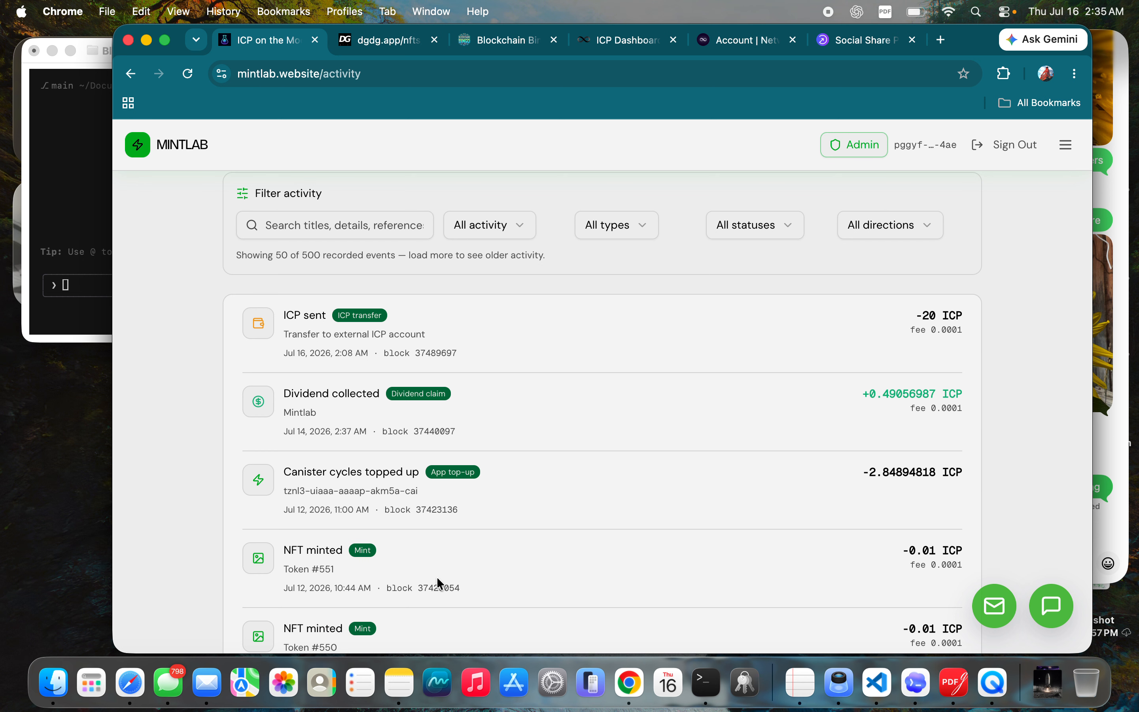
scroll(418, 563, "down", 3)
scroll(419, 564, "up", 8)
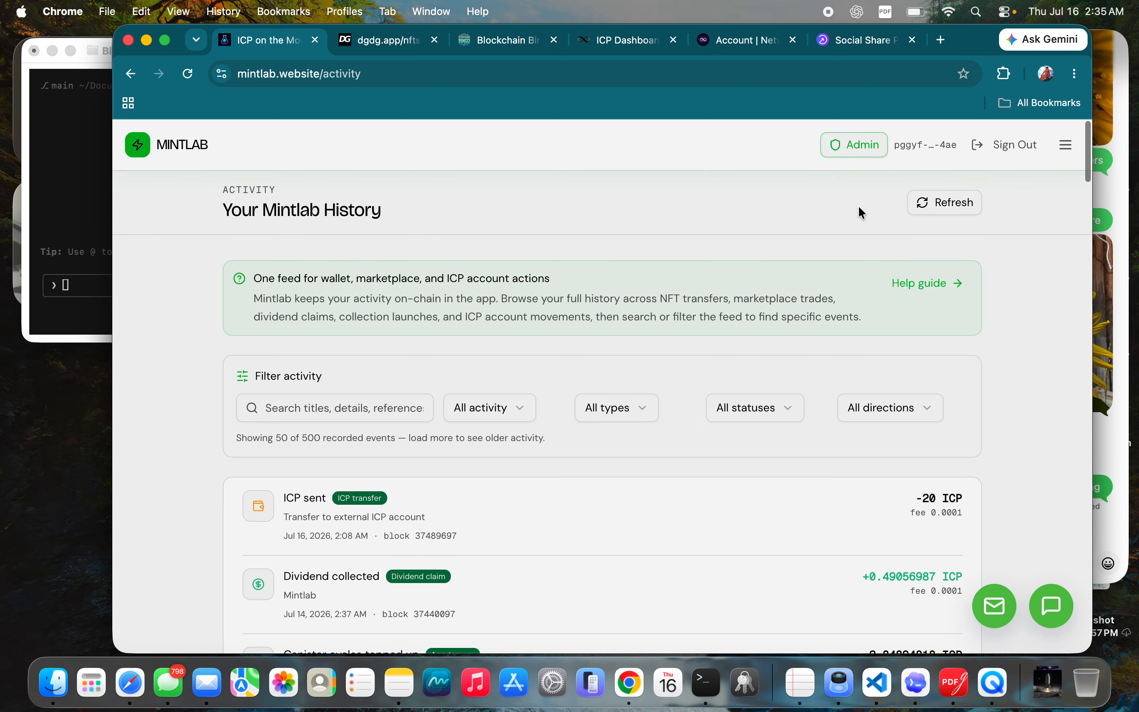
Open the Dividends page and examine the claimable ICP, eligible NFTs and ready-to-collect summary.
left_click(1064, 154)
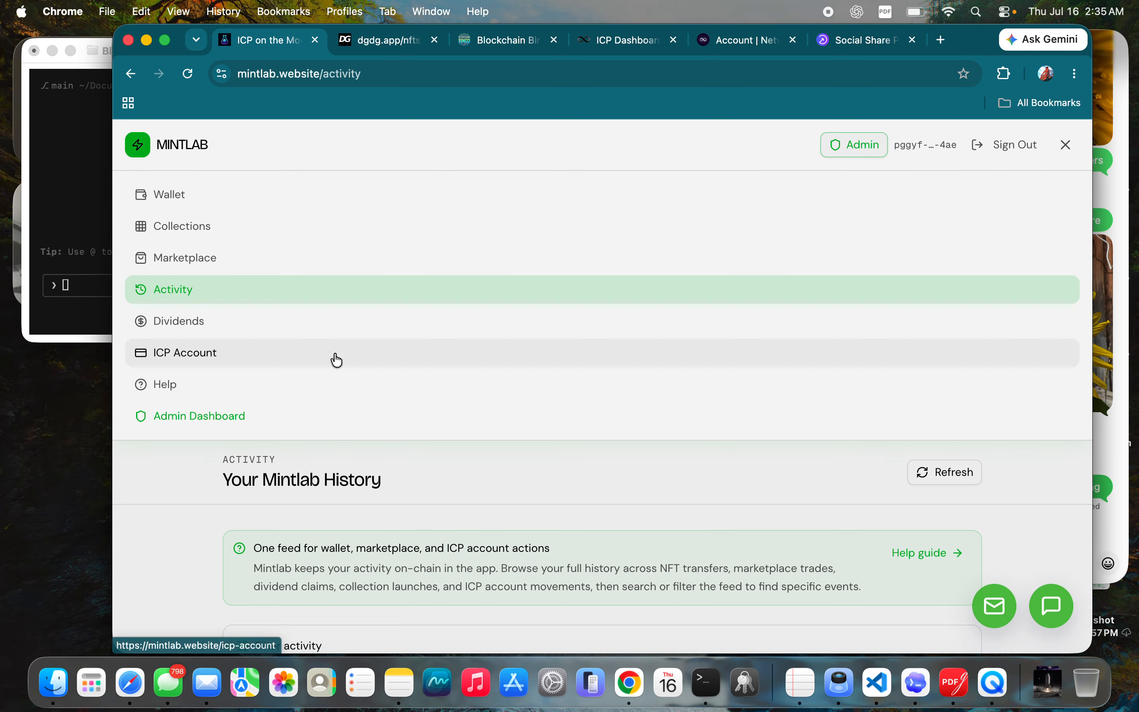
left_click(206, 323)
scroll(450, 398, "down", 5)
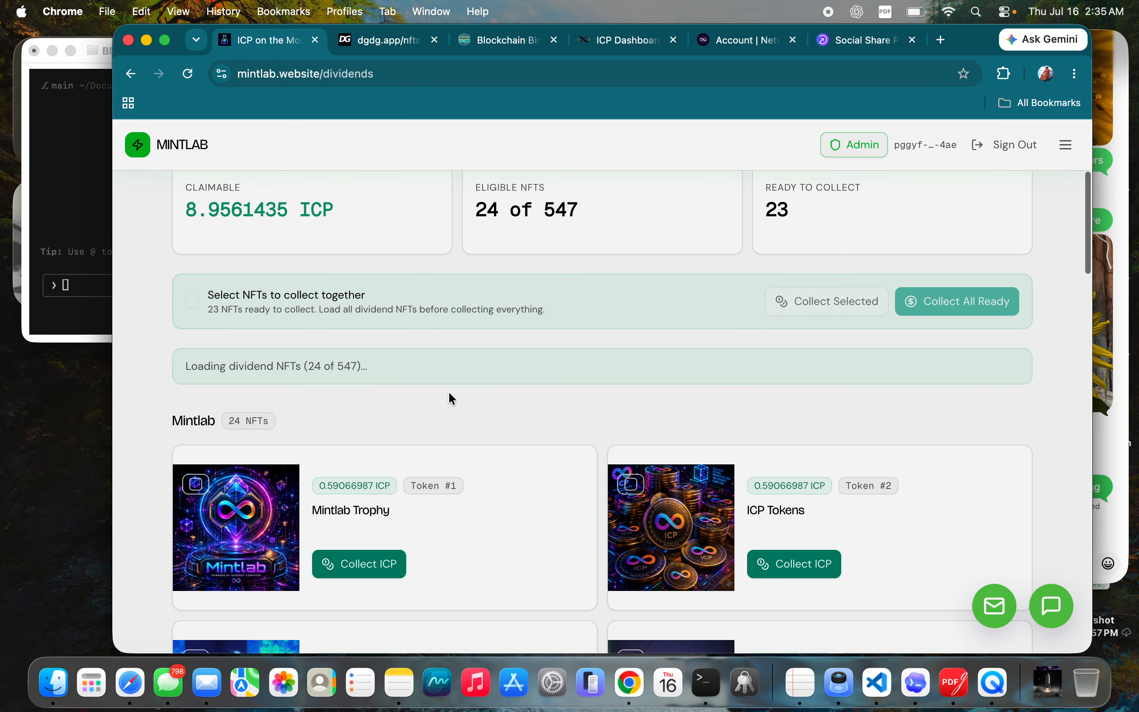
scroll(448, 398, "up", 2)
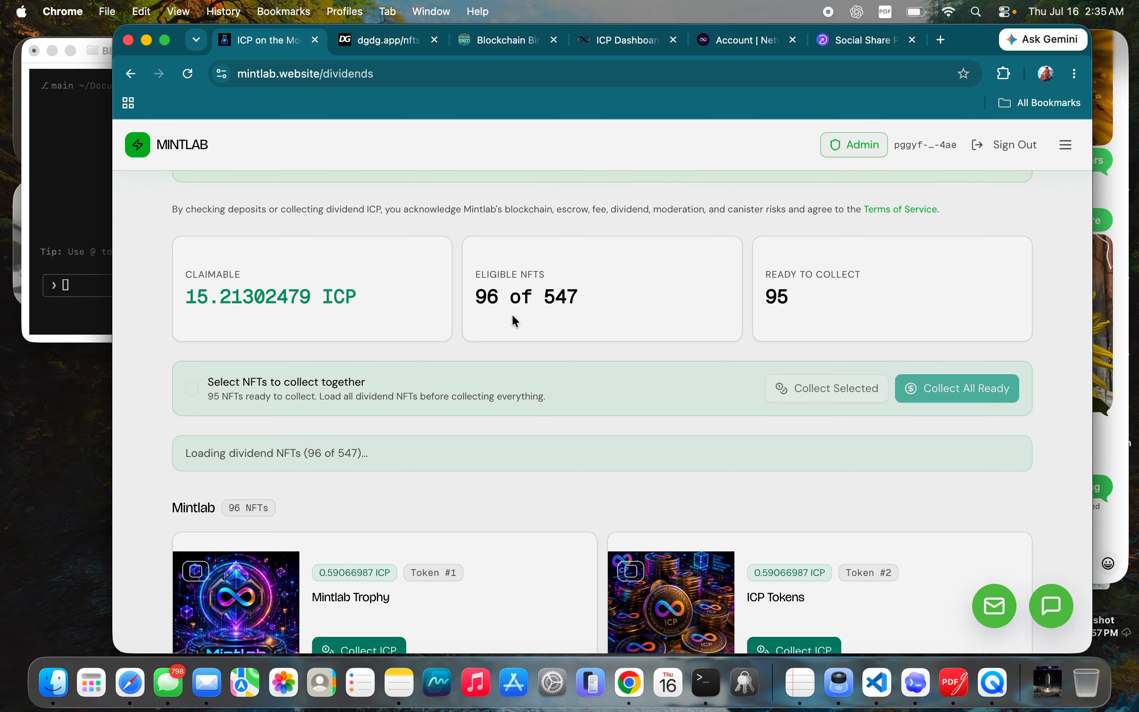
Browse the Mintlab dividend NFTs and inspect the collectable ICP amount shown for each token.
scroll(512, 315, "down", 10)
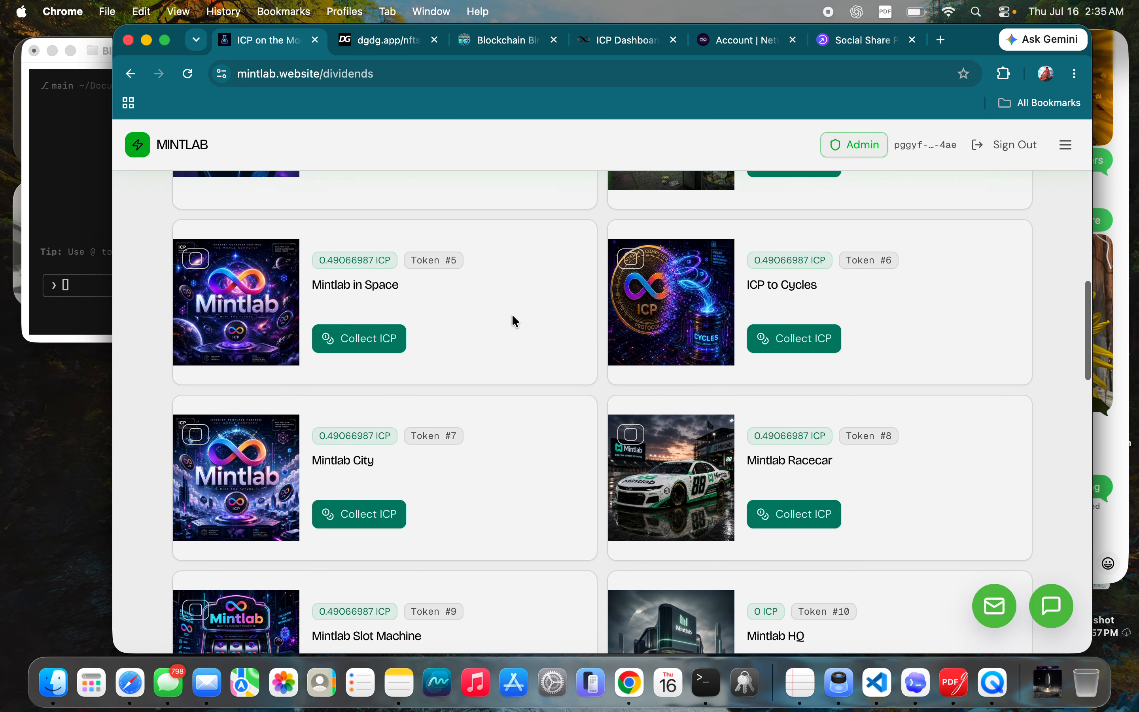
scroll(512, 314, "down", 1)
scroll(515, 320, "down", 13)
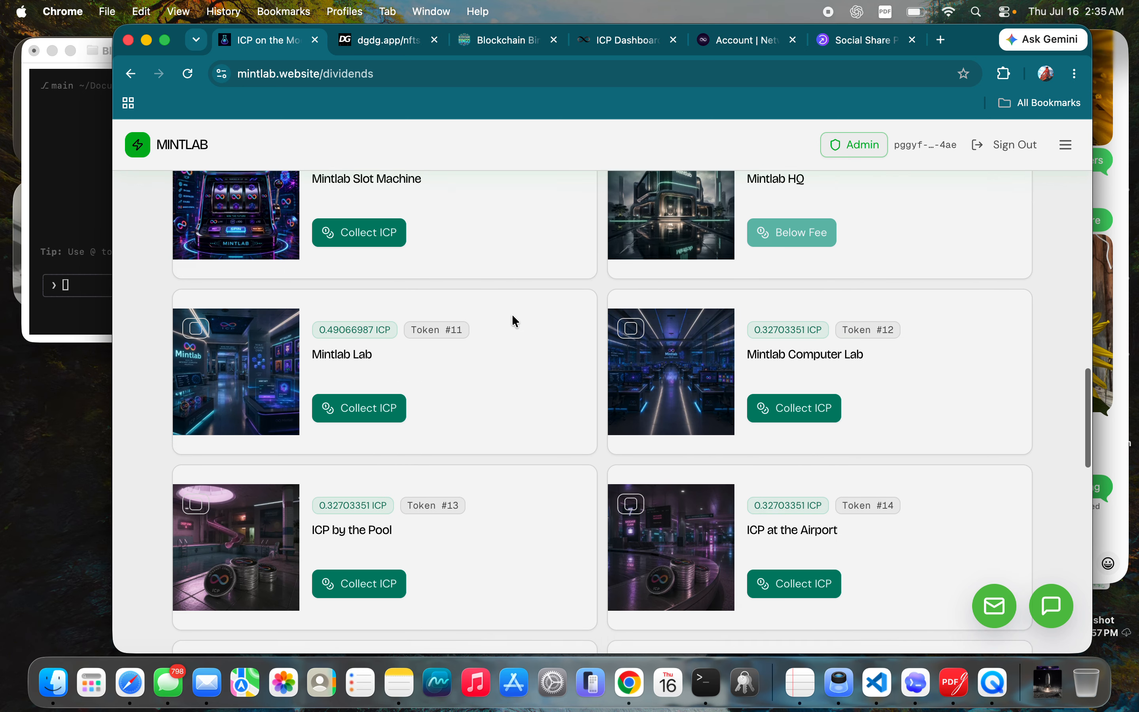
scroll(515, 321, "up", 15)
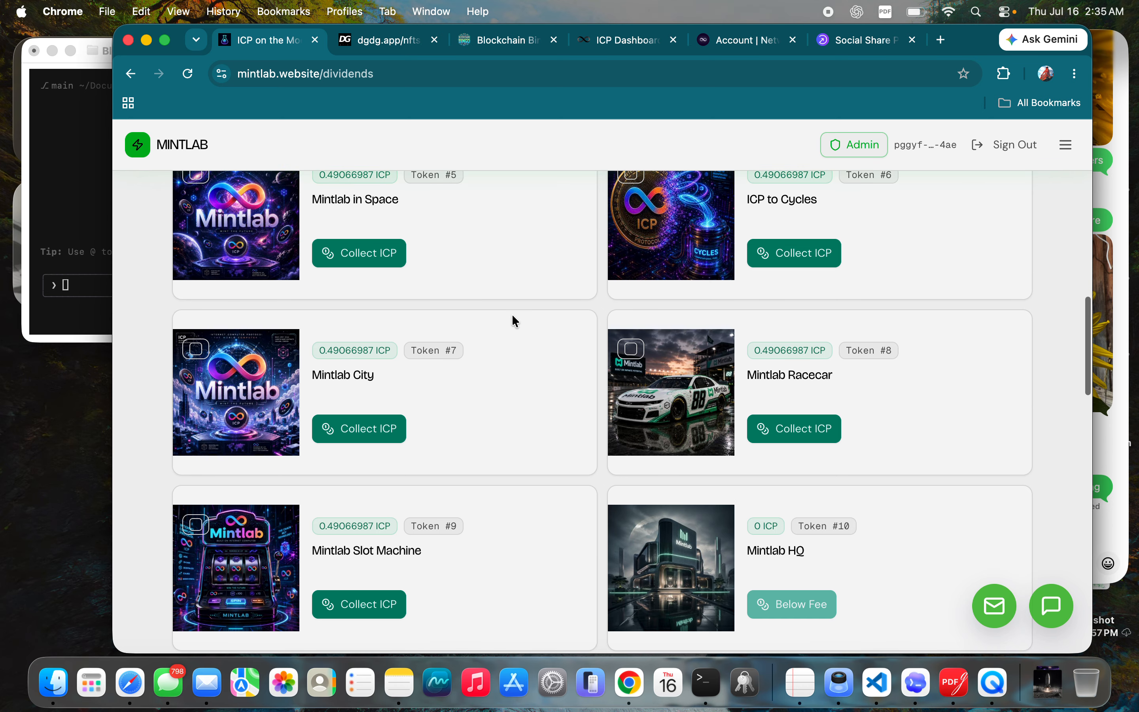
scroll(515, 320, "down", 20)
scroll(515, 320, "down", 2)
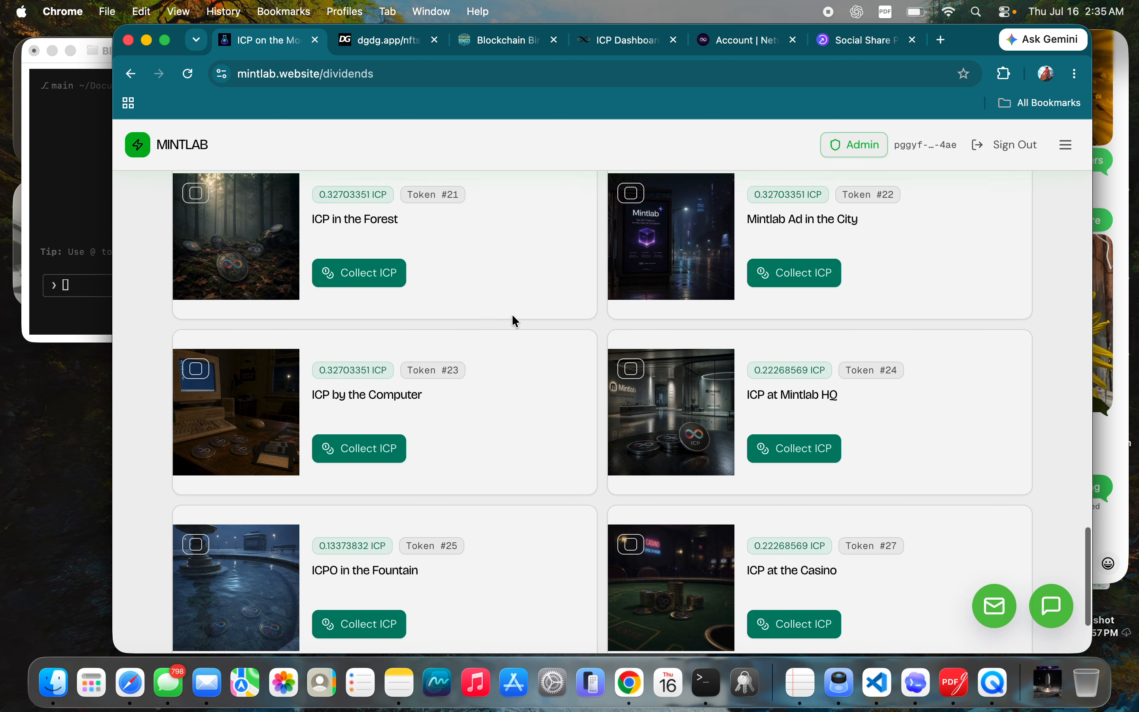
scroll(515, 321, "up", 1)
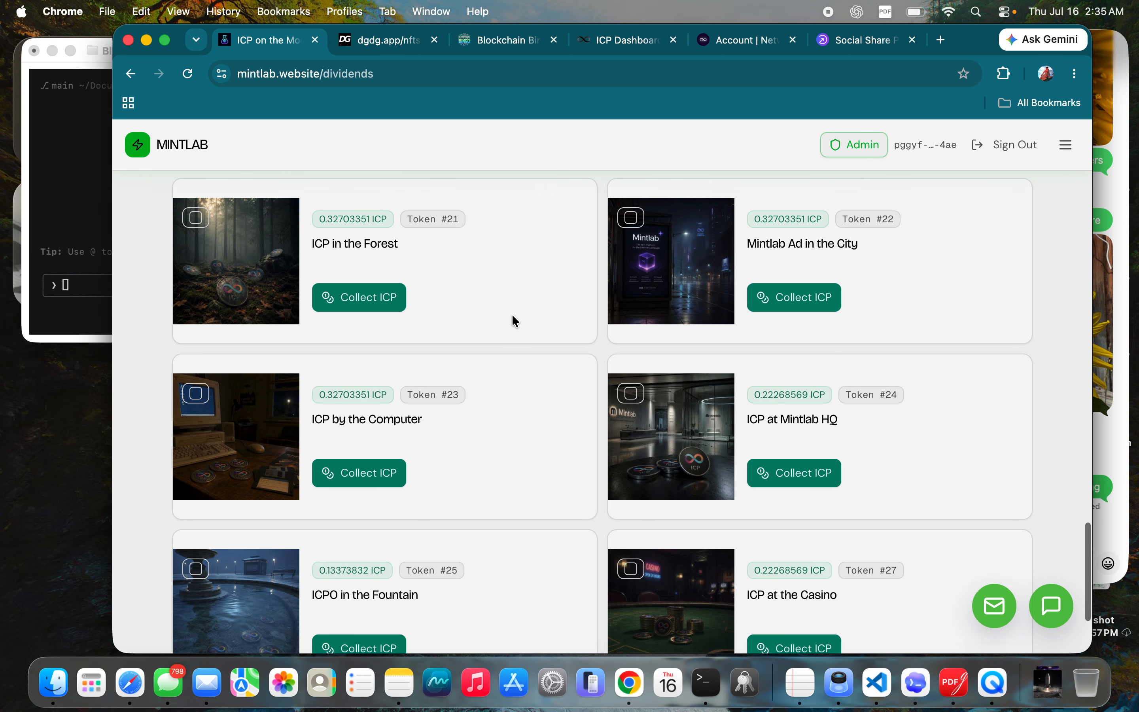
scroll(515, 320, "up", 2)
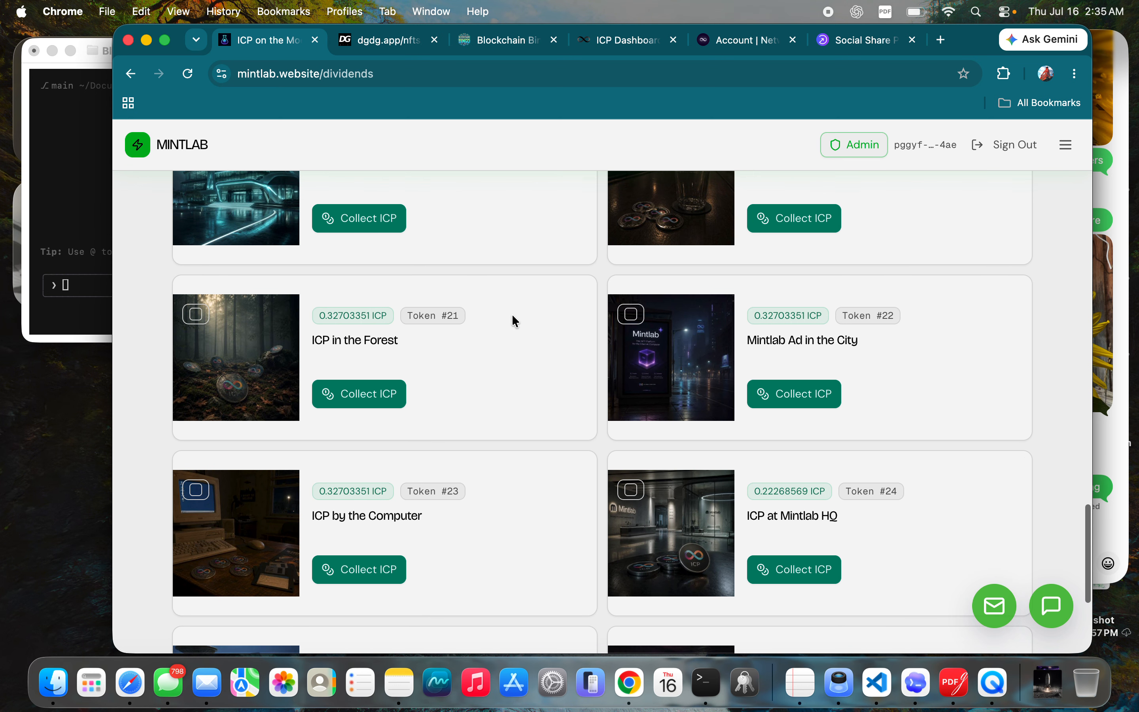
Collect the dividend ICP for the ICP at the Airport NFT, Token #14.
scroll(515, 321, "up", 20)
scroll(512, 314, "up", 10)
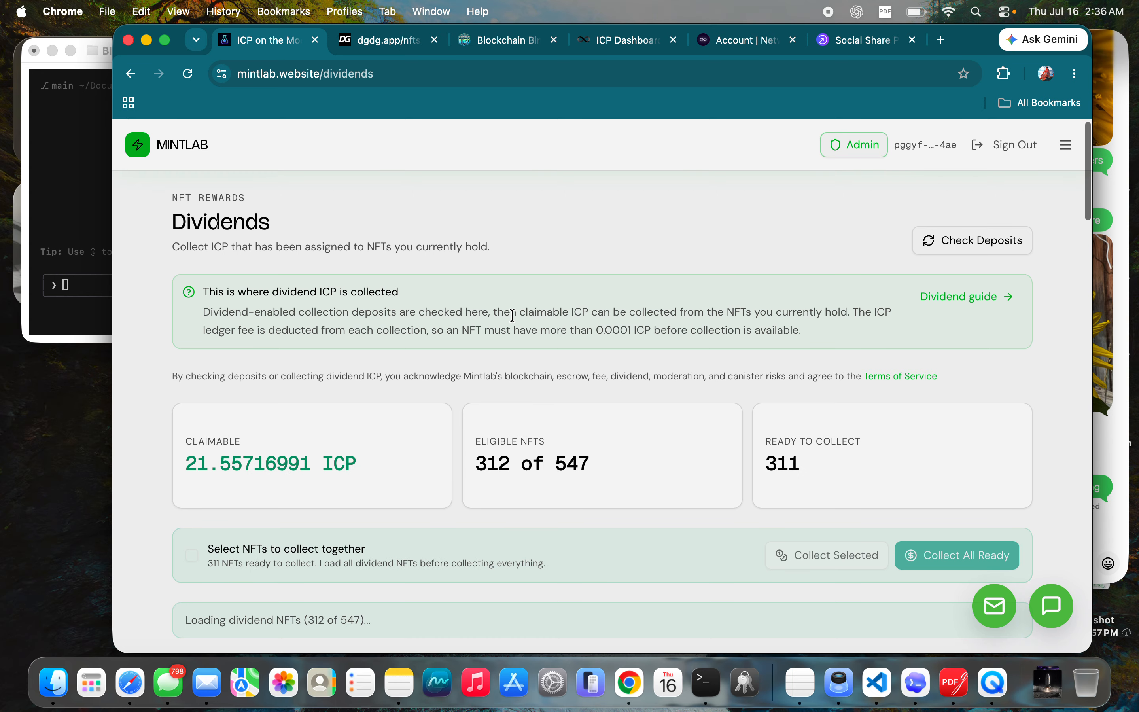
scroll(513, 315, "down", 15)
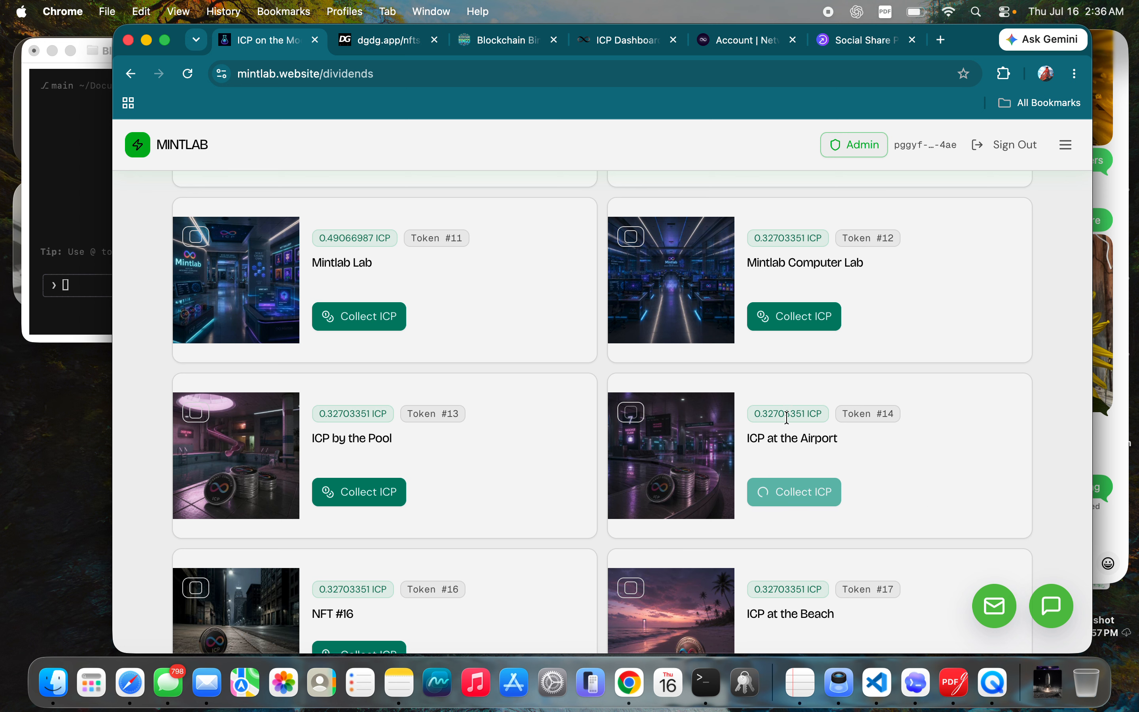
scroll(788, 419, "down", 2)
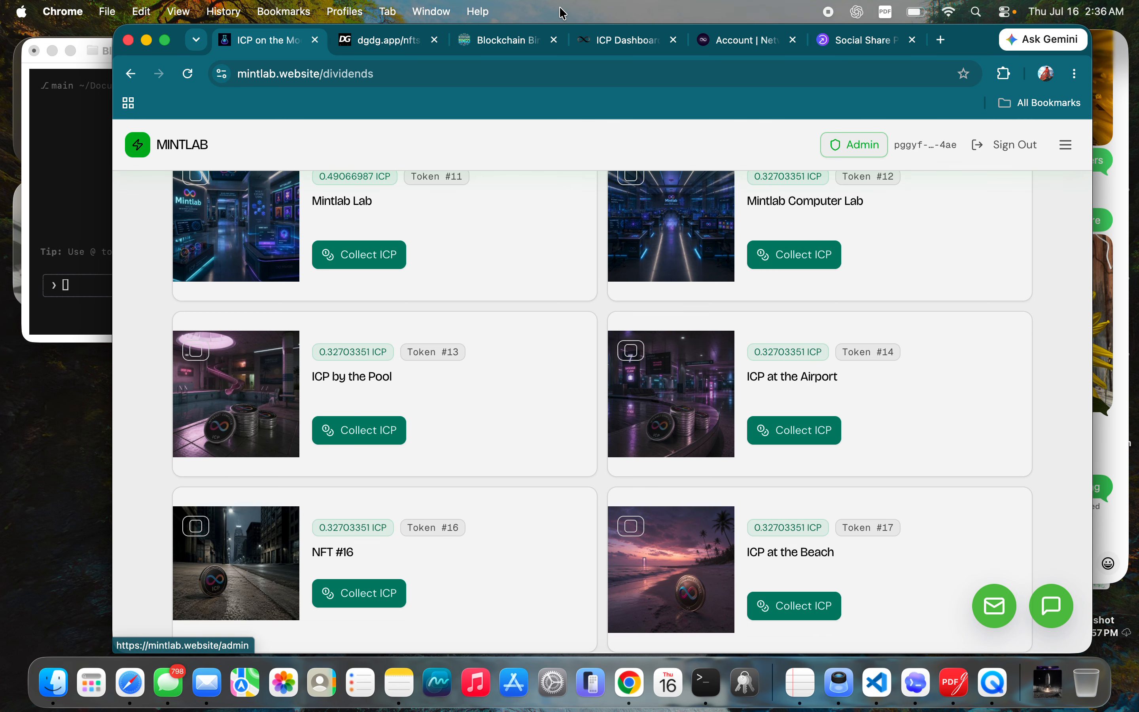
Switch to the ICP Dashboard and look up the ICP transaction with index 37490016.
left_click(626, 40)
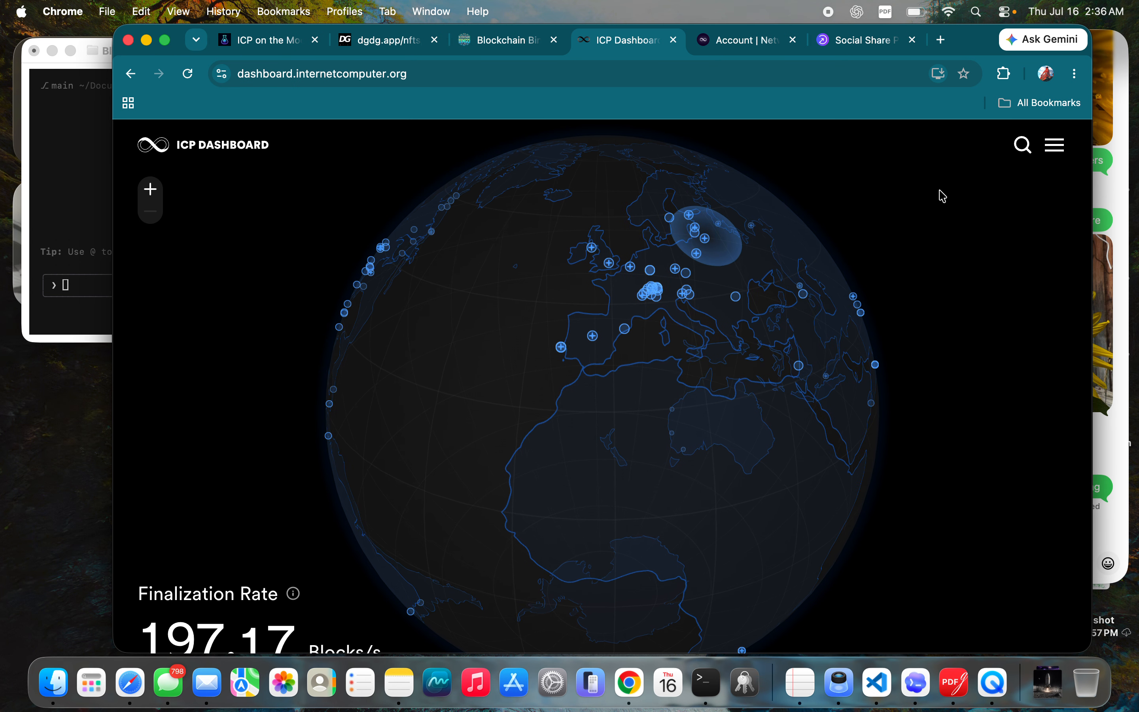
left_click(1020, 150)
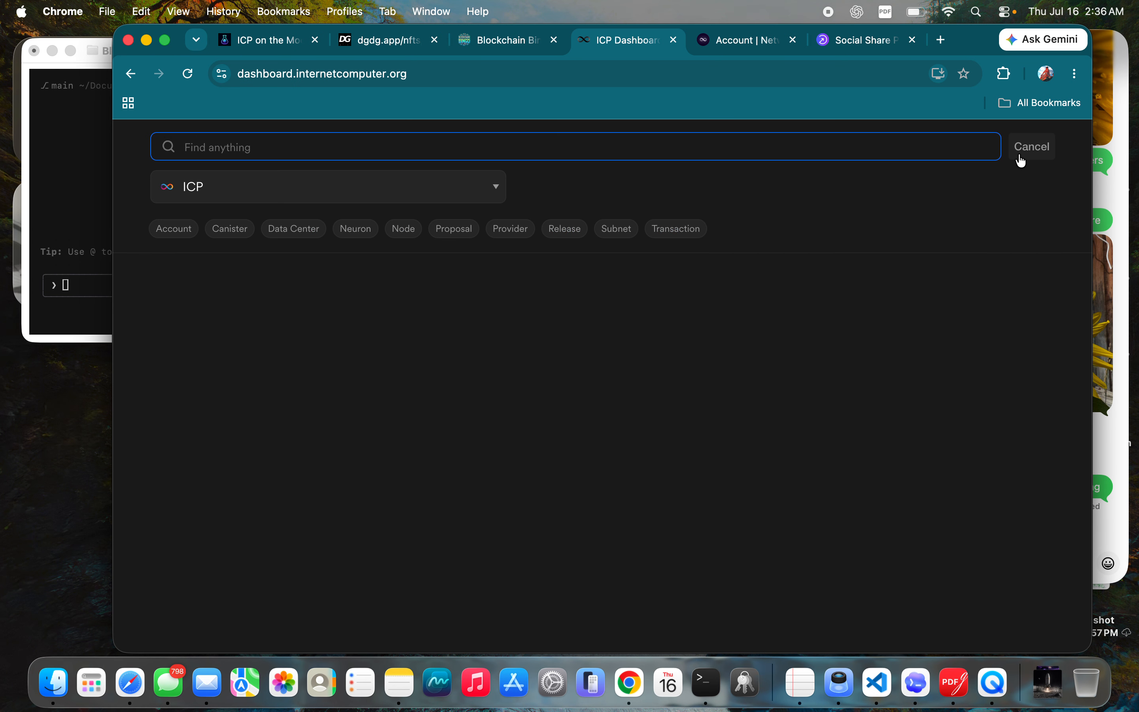
key("Return")
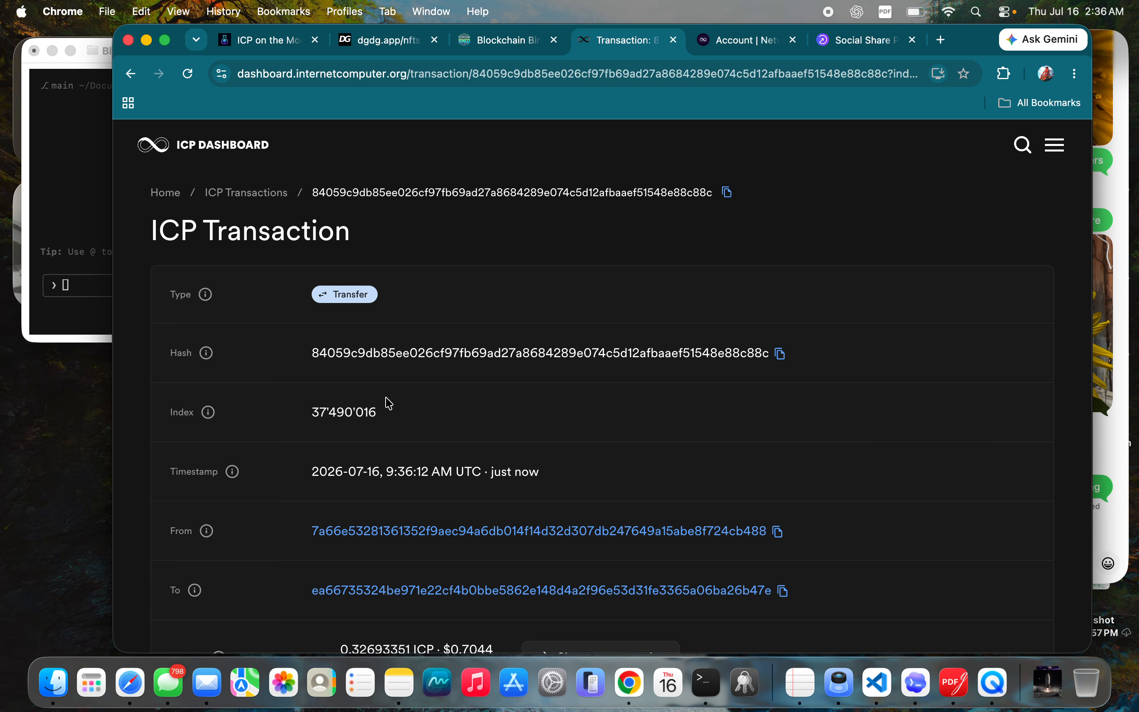
Review the transaction's addresses, amount, fee and memo, and highlight "just now" in its timestamp.
scroll(389, 403, "down", 5)
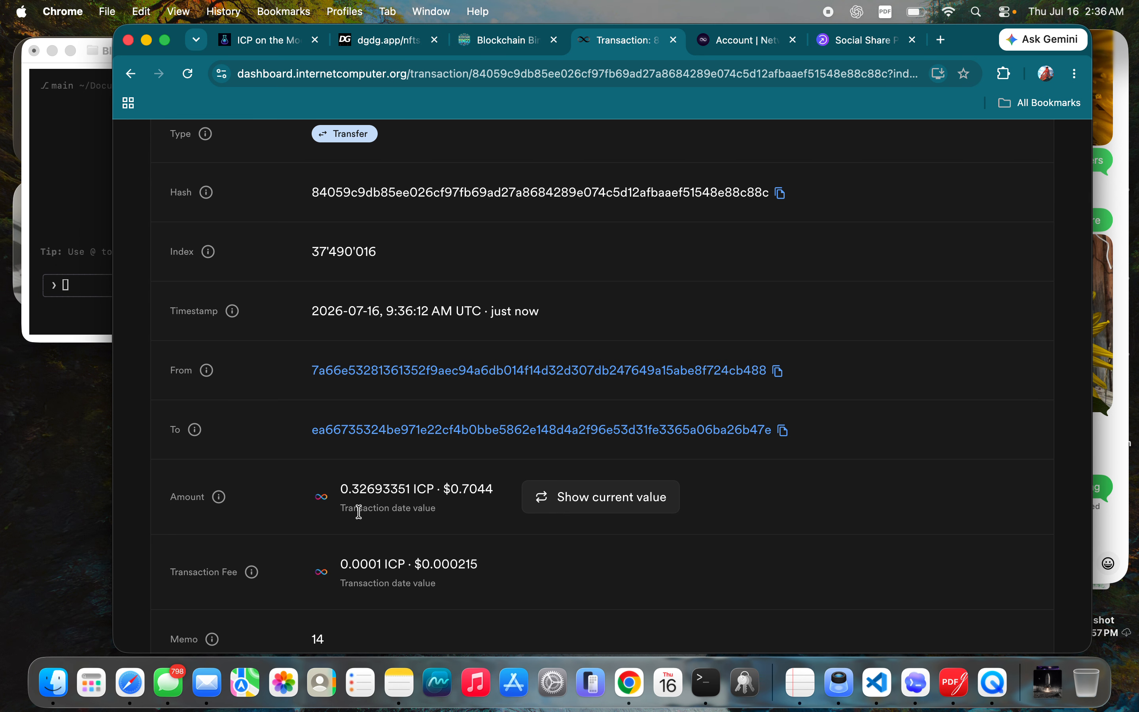
scroll(379, 491, "down", 2)
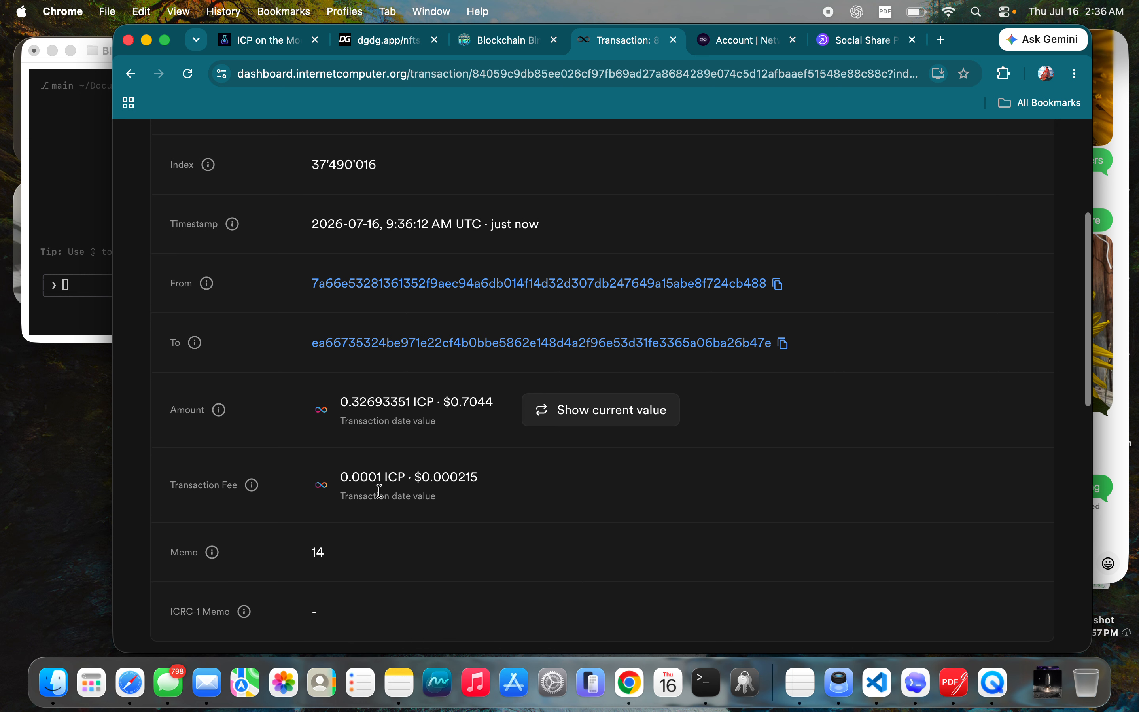
scroll(382, 496, "up", 5)
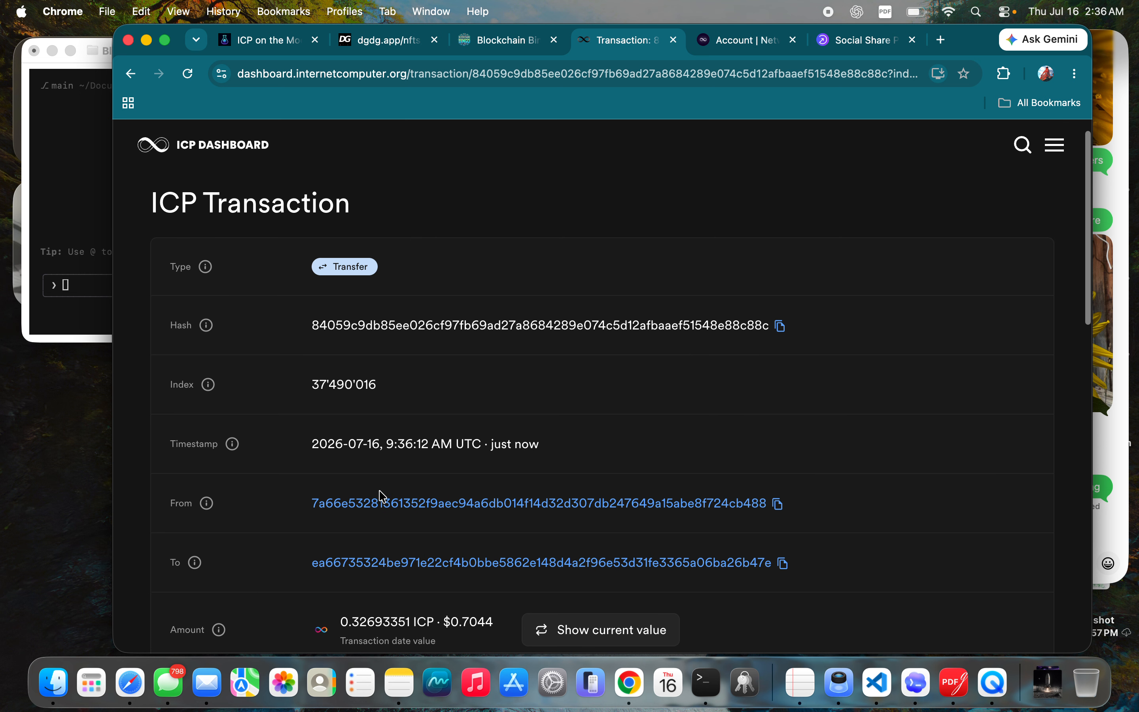
left_click_drag(491, 445, 541, 450)
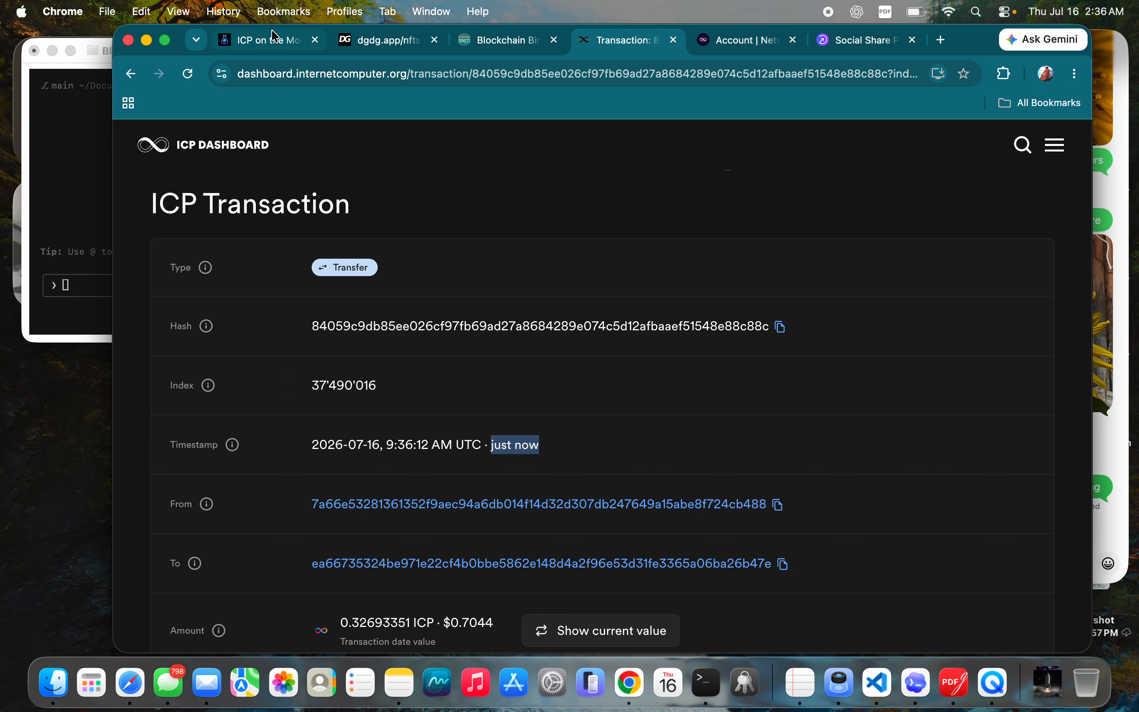
Return to the Mintlab Dividends page and review the claimable ICP summary and the NFT list.
left_click(278, 40)
scroll(580, 374, "up", 10)
scroll(580, 370, "down", 10)
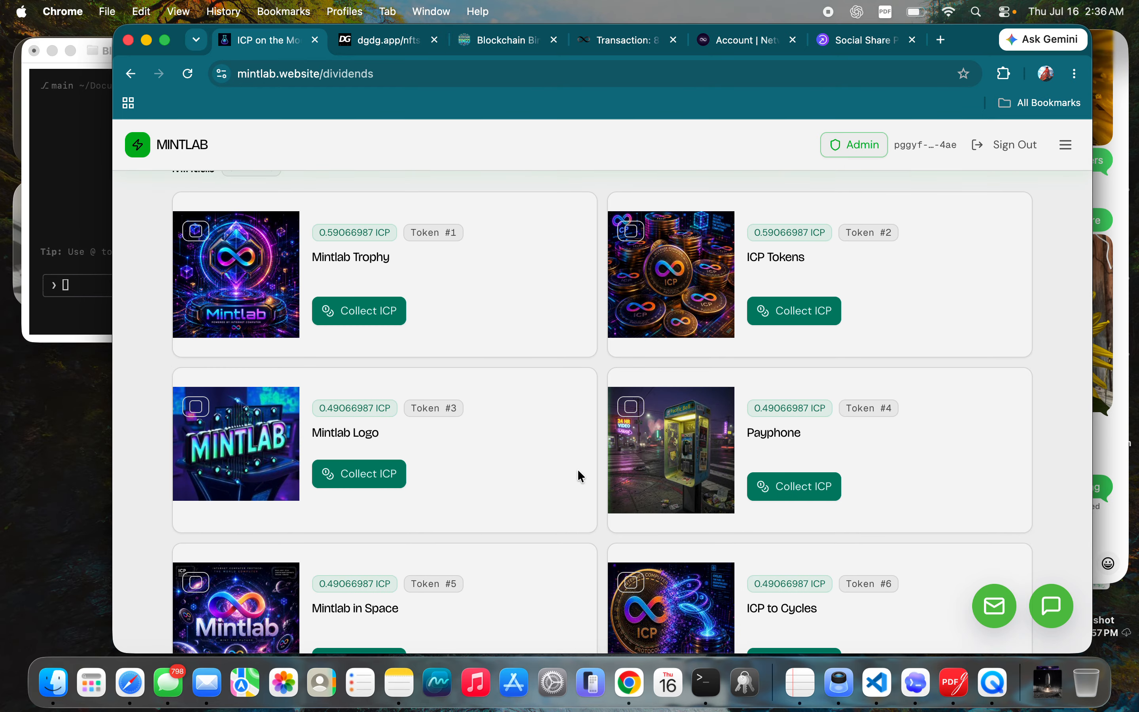
scroll(487, 428, "up", 10)
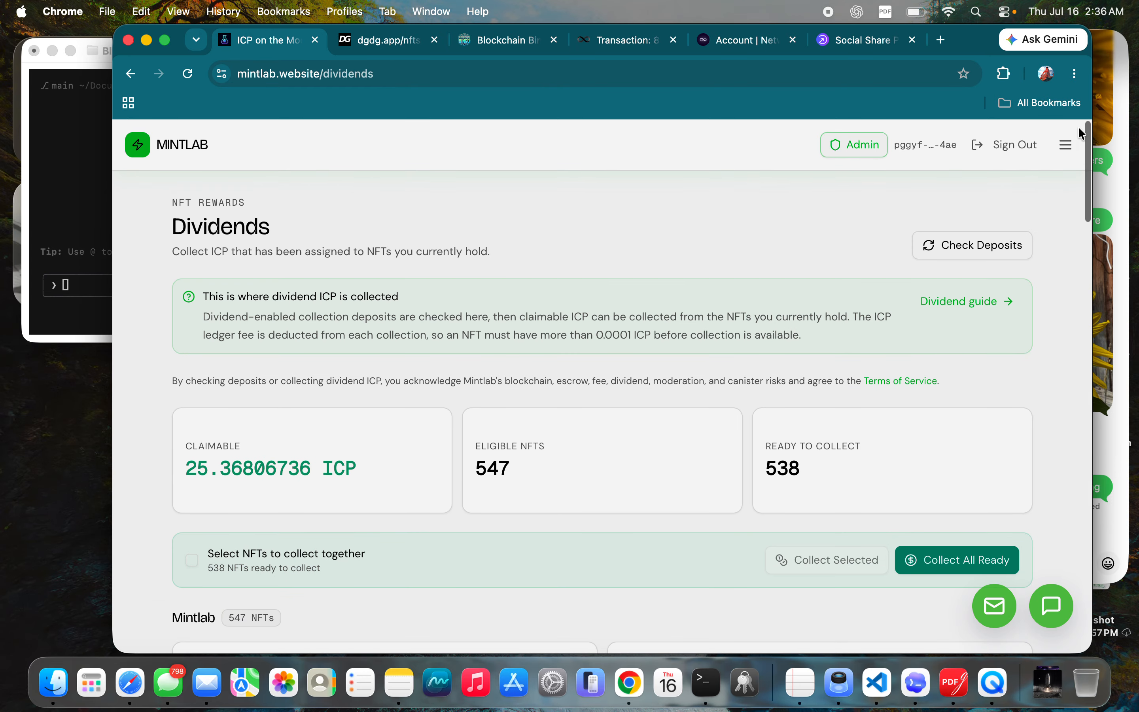
Go to Mintlab's Collections page and browse the Mintlab collection.
left_click(1064, 153)
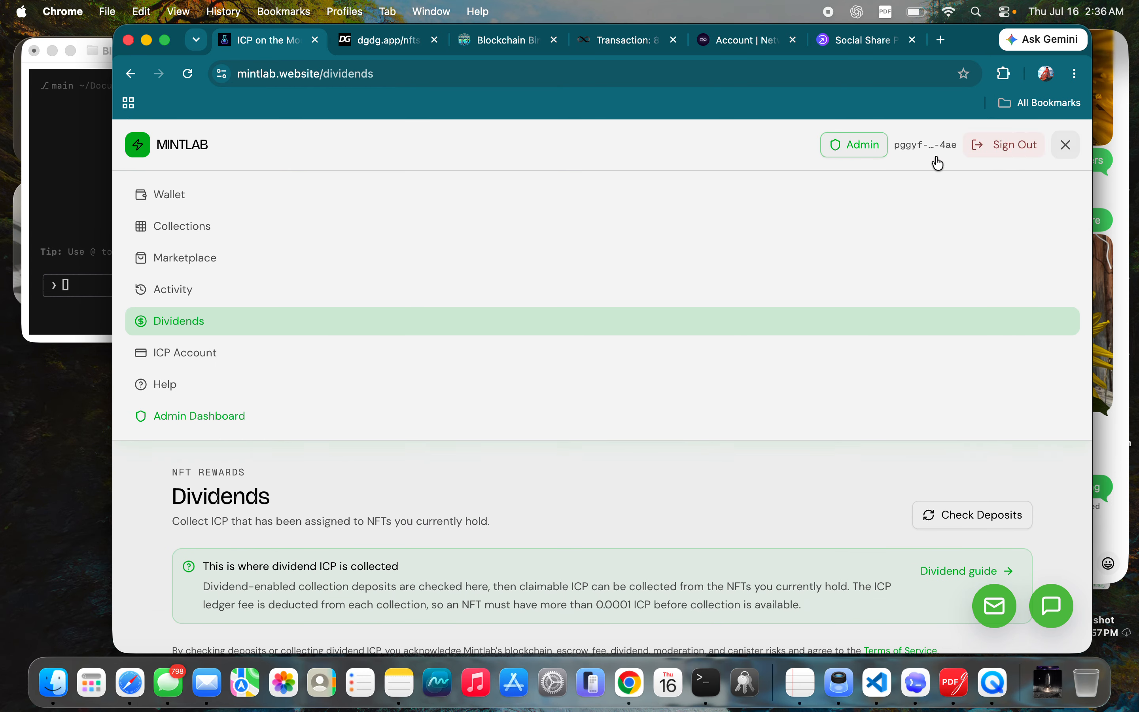
left_click(176, 227)
scroll(245, 488, "down", 10)
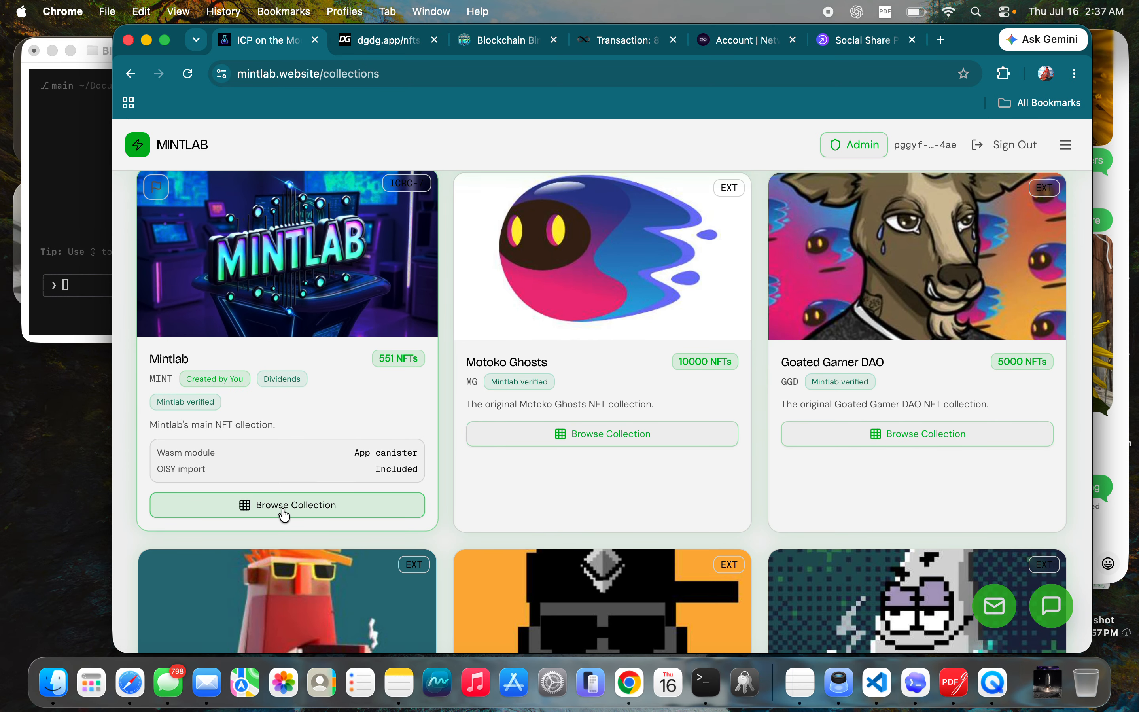
left_click(285, 509)
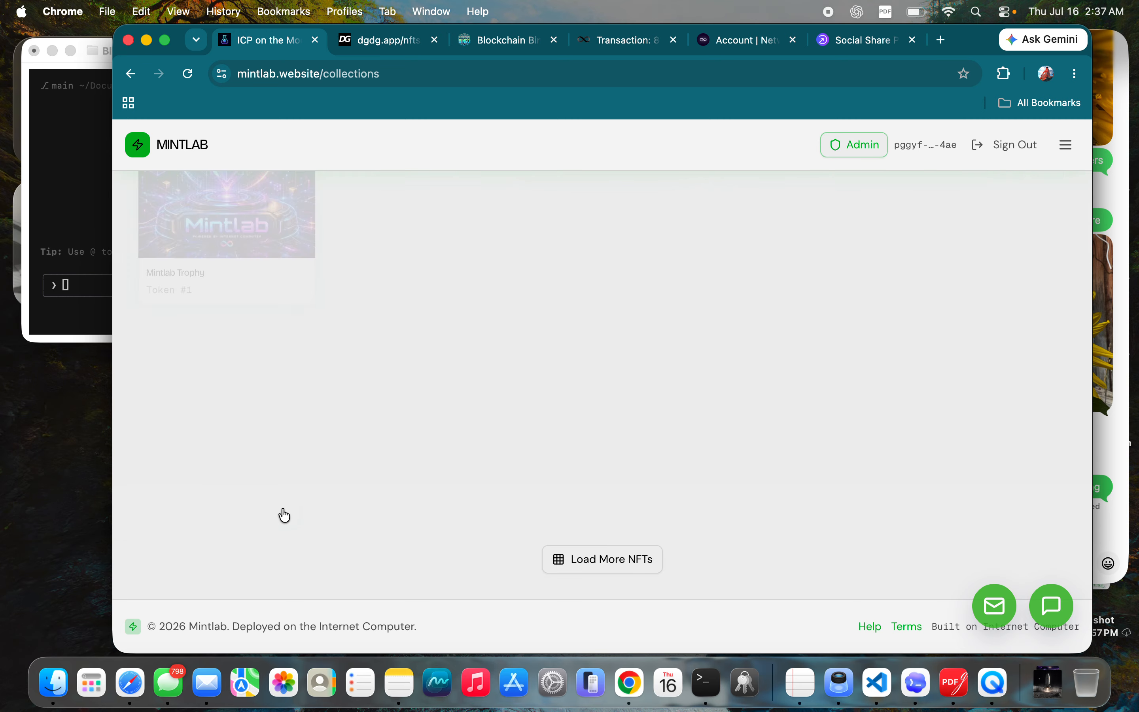
Examine the Mintlab collection's expected dividend sources, dividend balances and the dividend amounts on its NFTs.
scroll(394, 350, "up", 7)
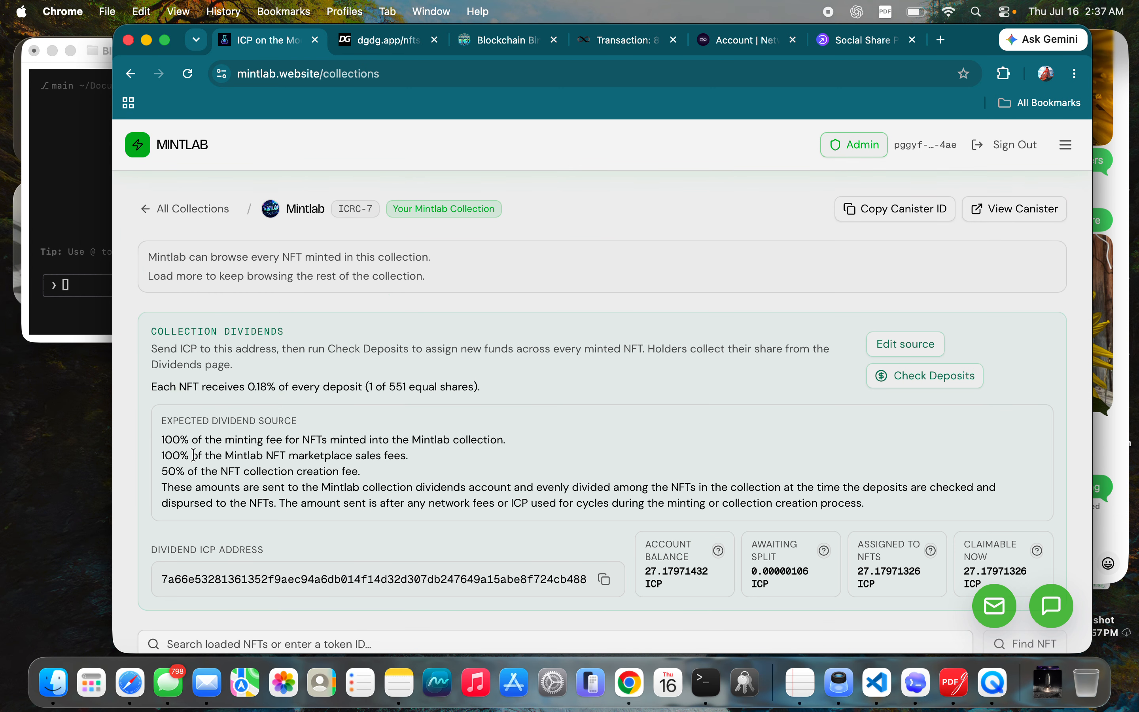
scroll(489, 588, "down", 15)
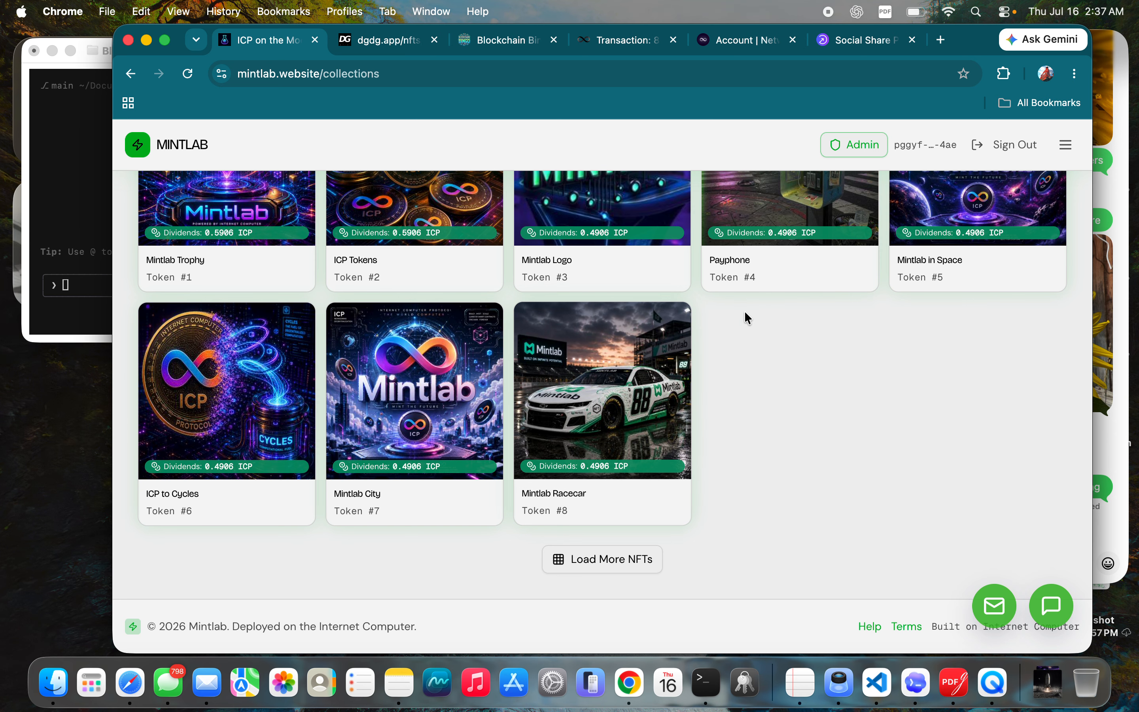
scroll(744, 311, "up", 5)
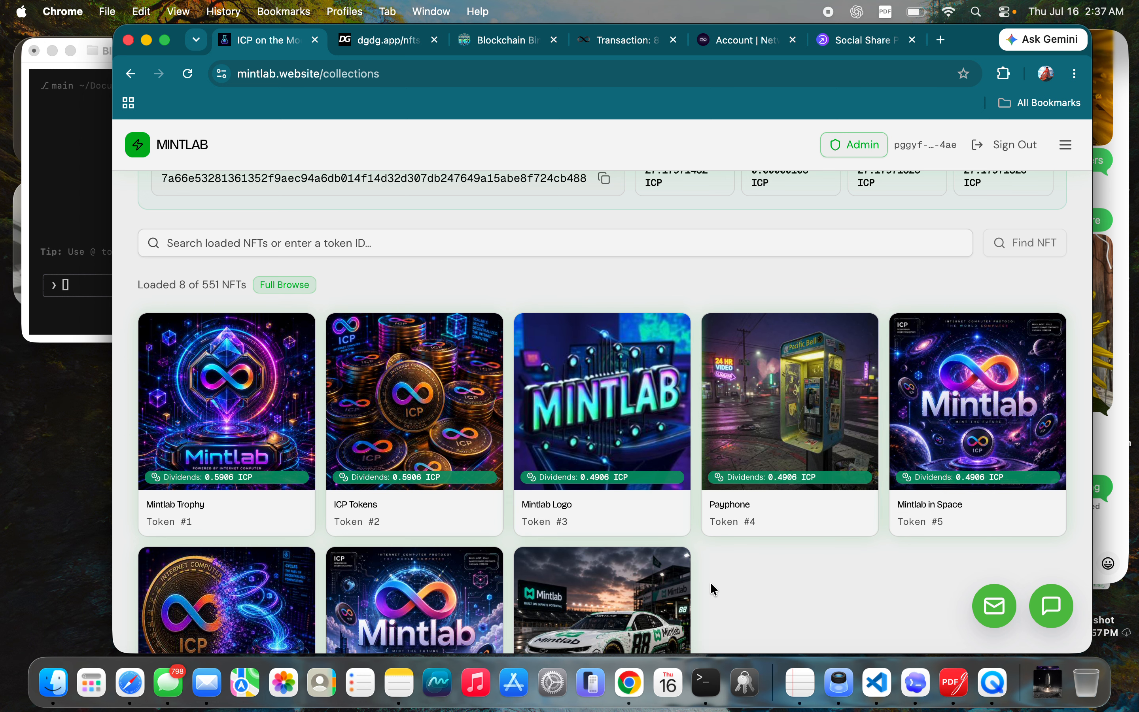
scroll(706, 432, "up", 2)
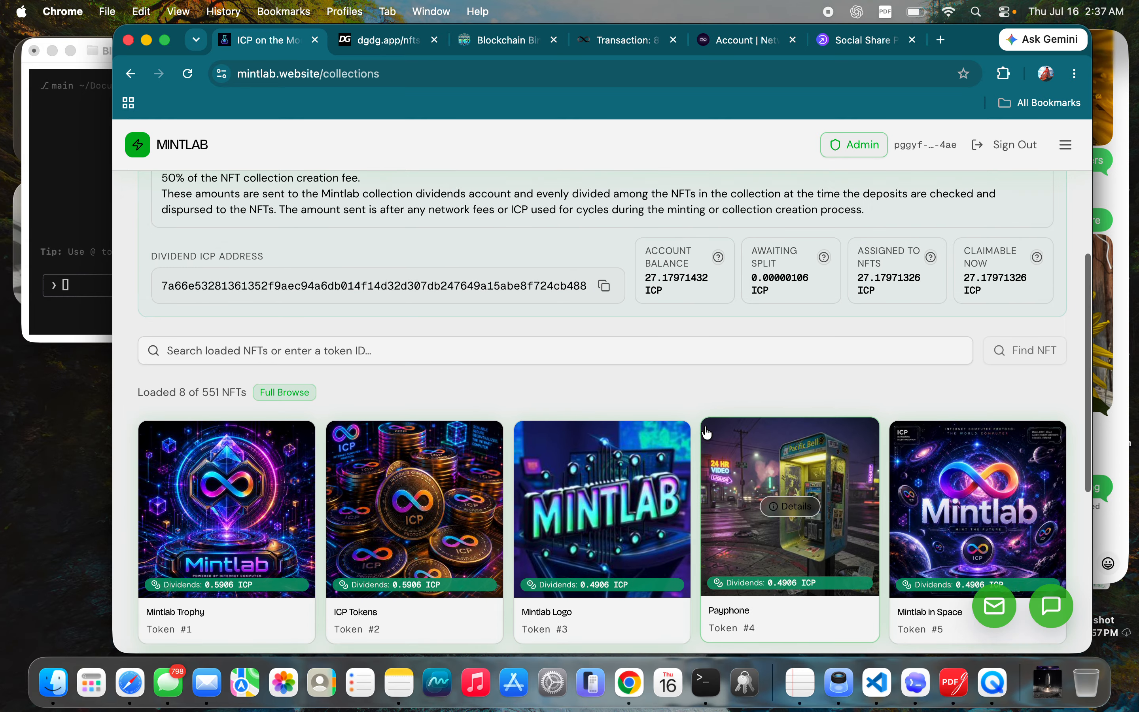
scroll(706, 432, "up", 1)
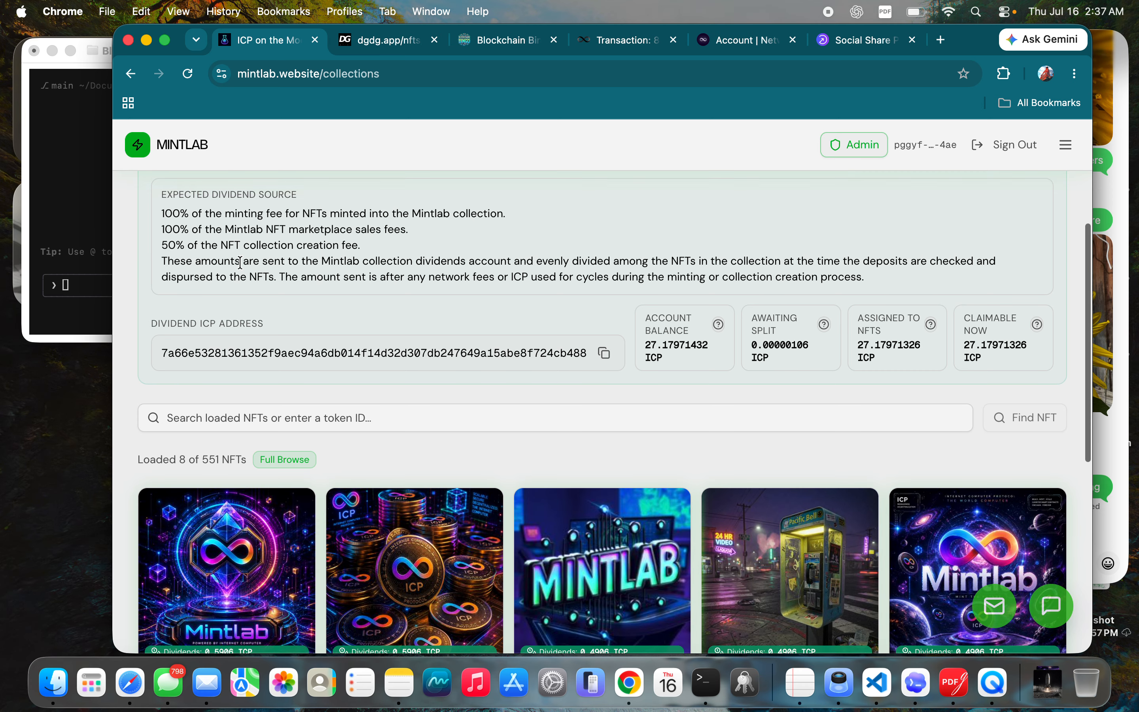
scroll(240, 262, "up", 2)
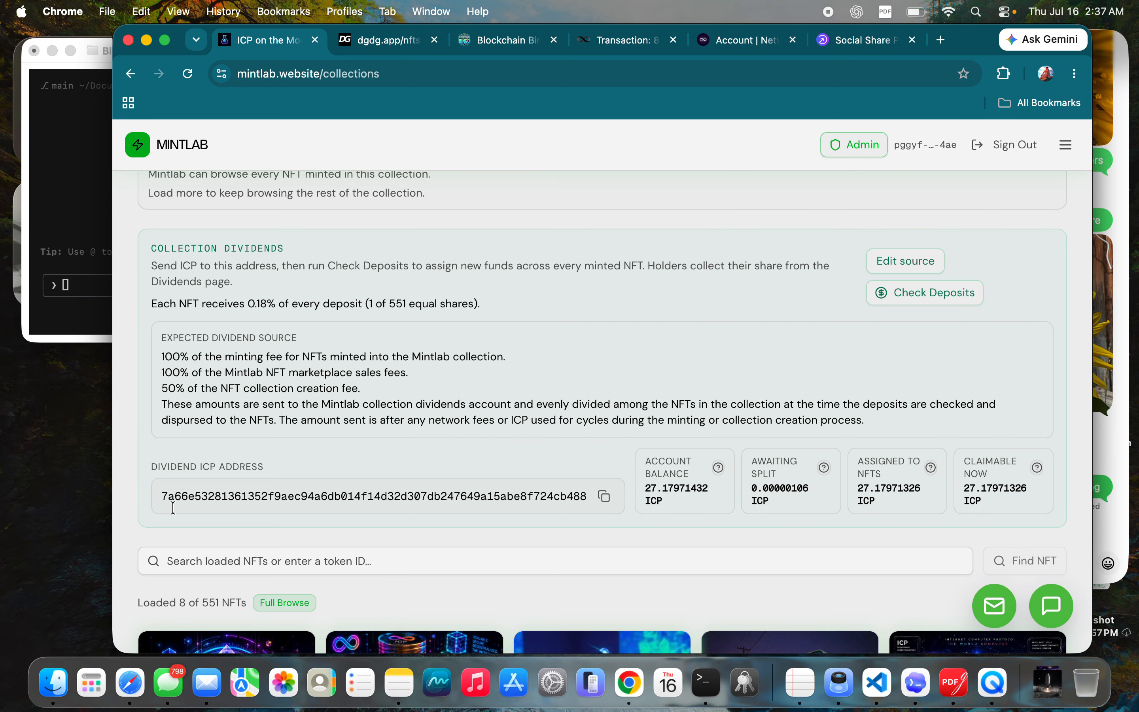
scroll(404, 562, "down", 2)
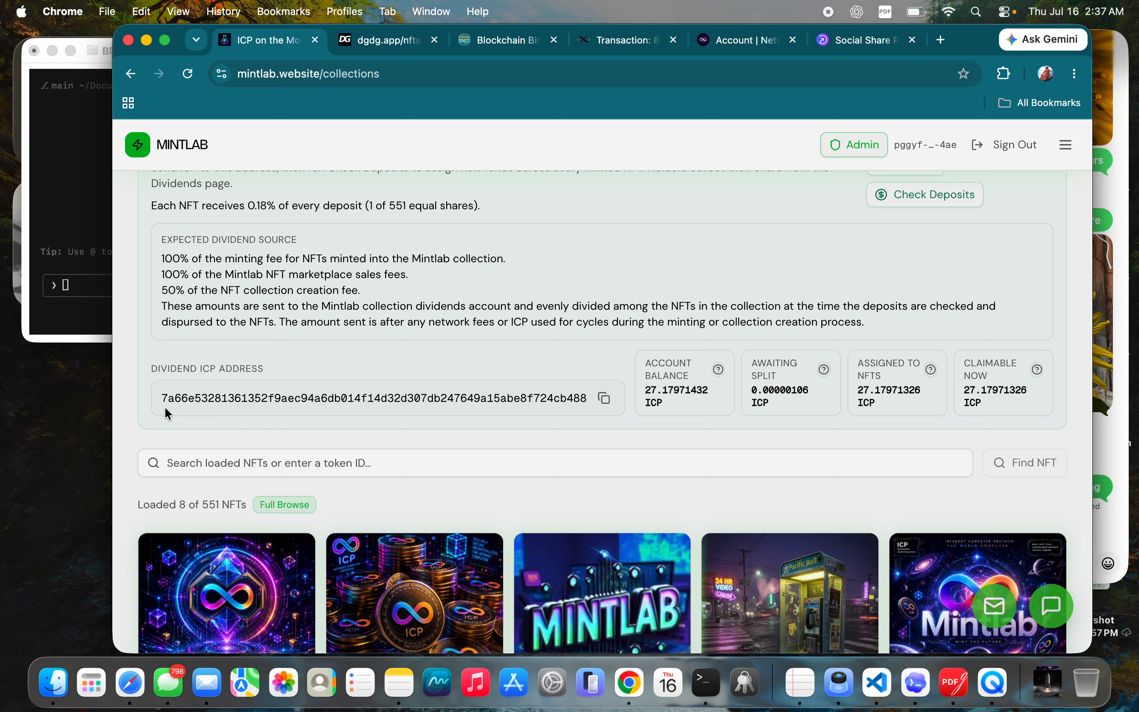
Highlight the collection's dividend ICP address and review how deposits are split across the minted NFTs.
left_click_drag(162, 398, 572, 415)
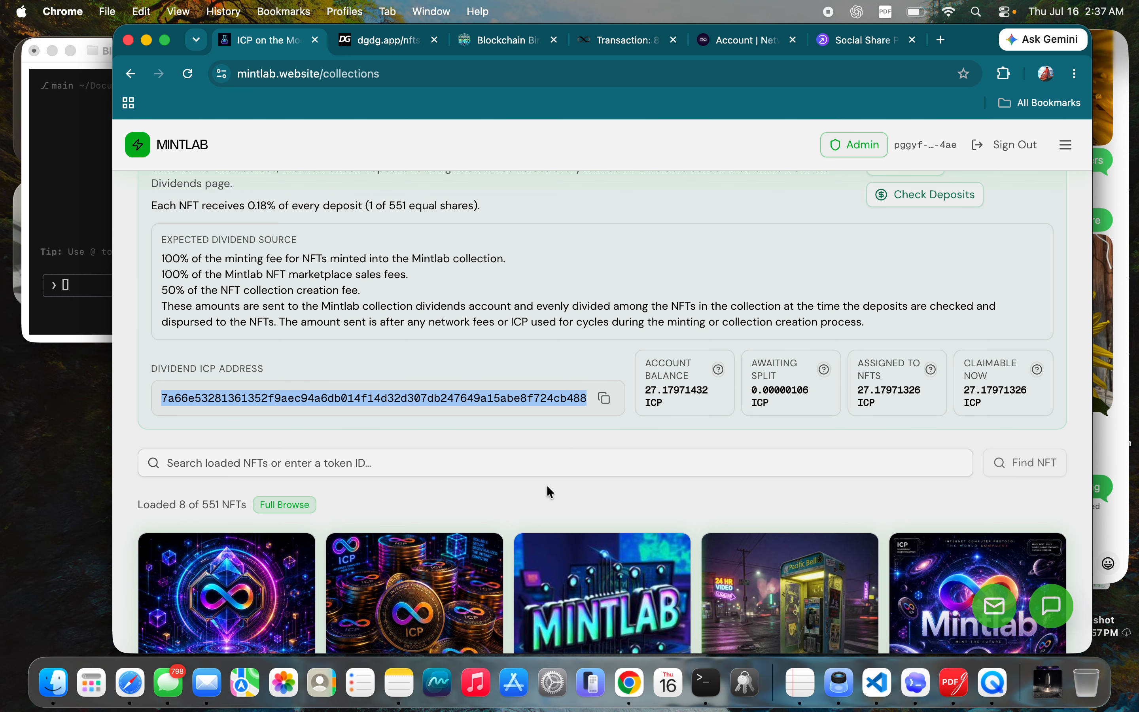
scroll(525, 510, "down", 3)
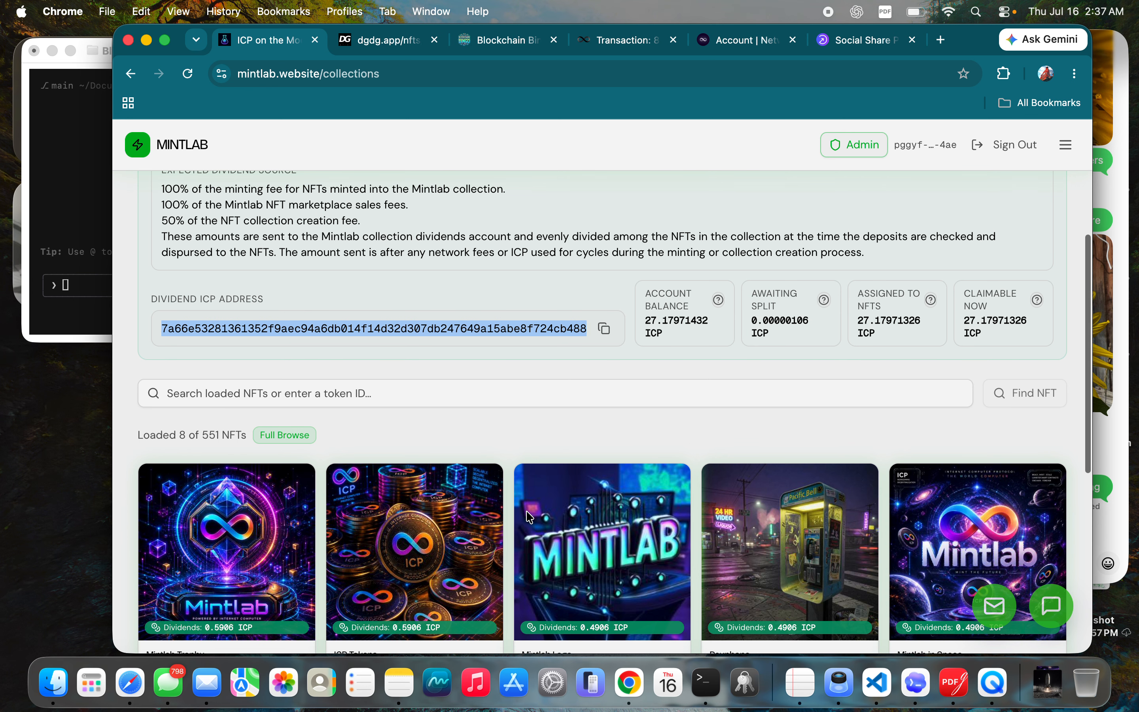
scroll(525, 510, "up", 3)
scroll(497, 269, "up", 2)
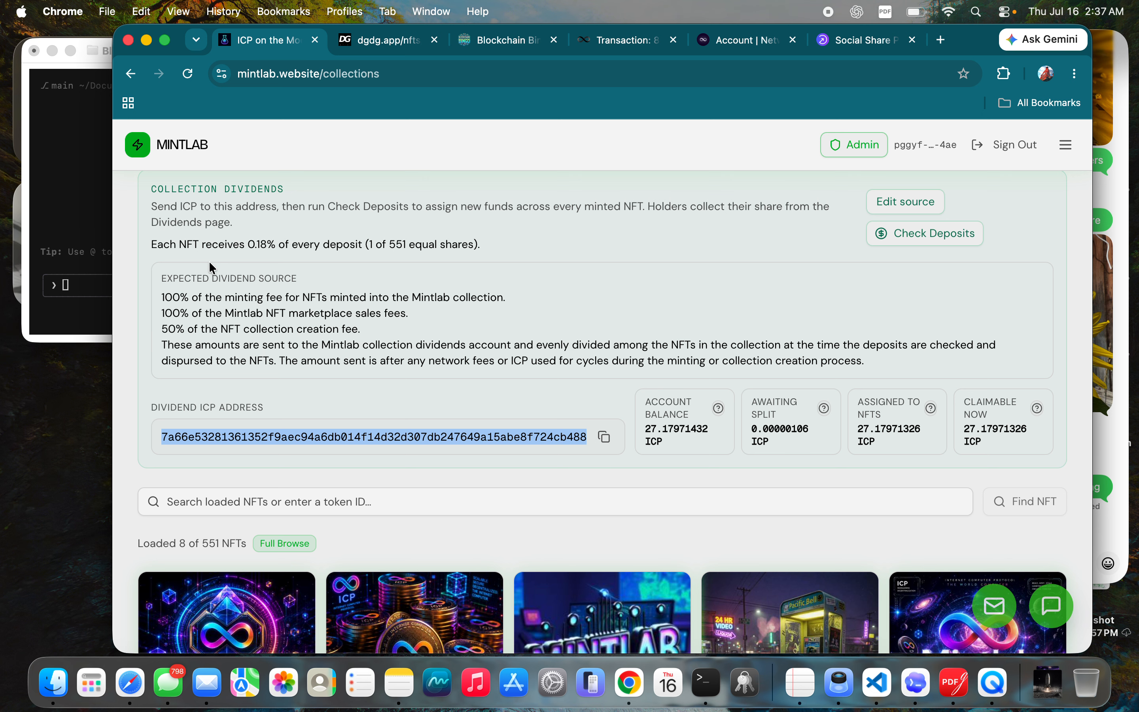
scroll(352, 283, "up", 6)
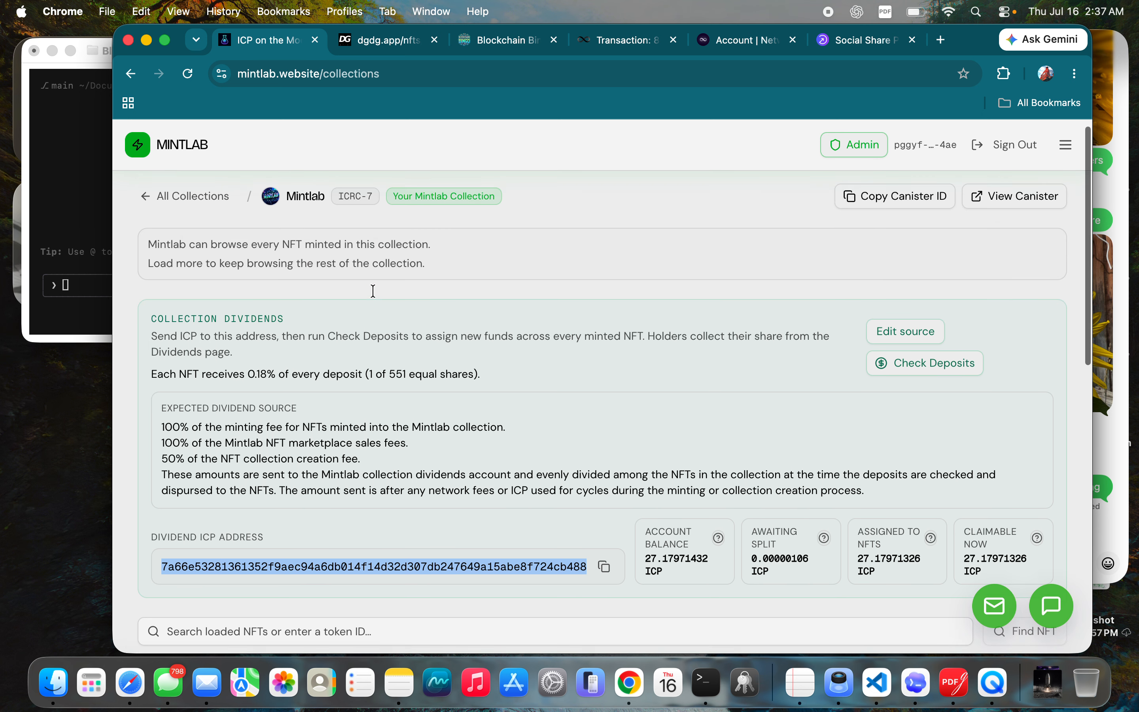
scroll(373, 291, "up", 1)
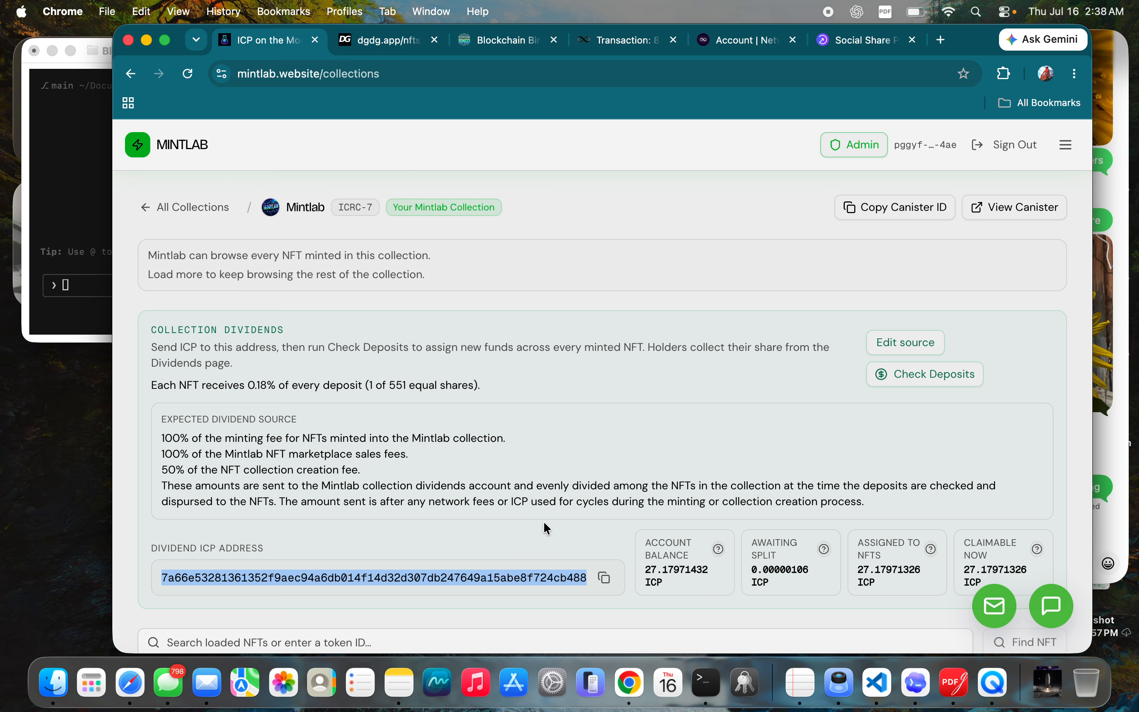
scroll(681, 455, "down", 12)
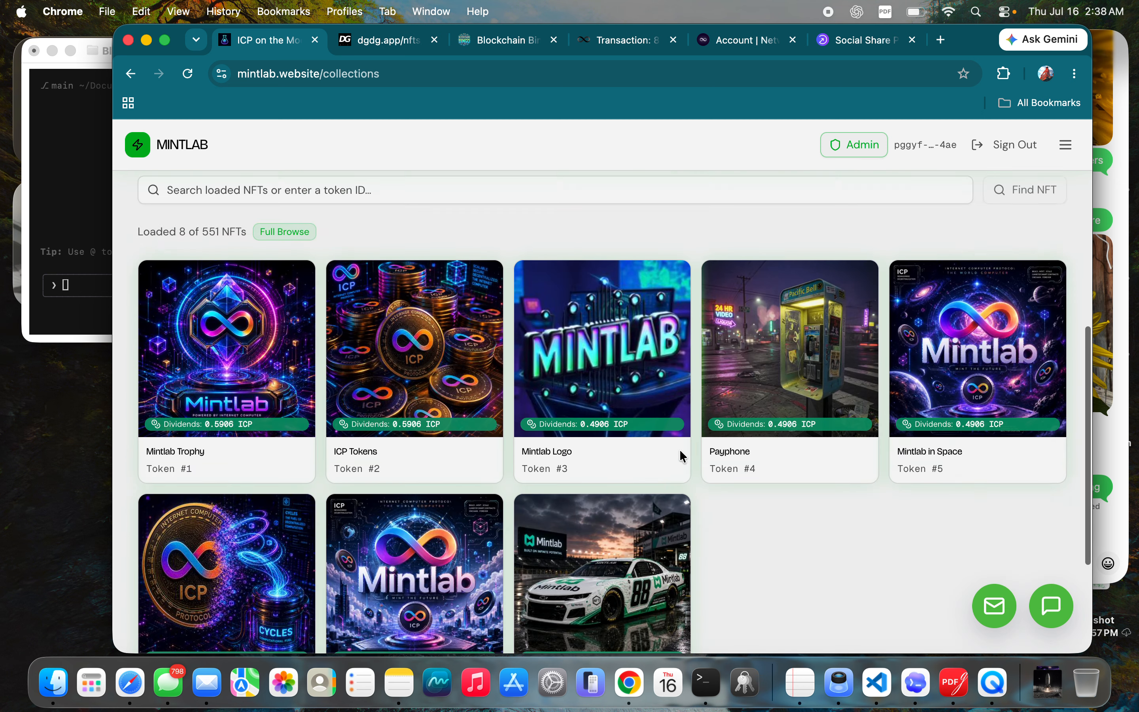
scroll(681, 457, "up", 12)
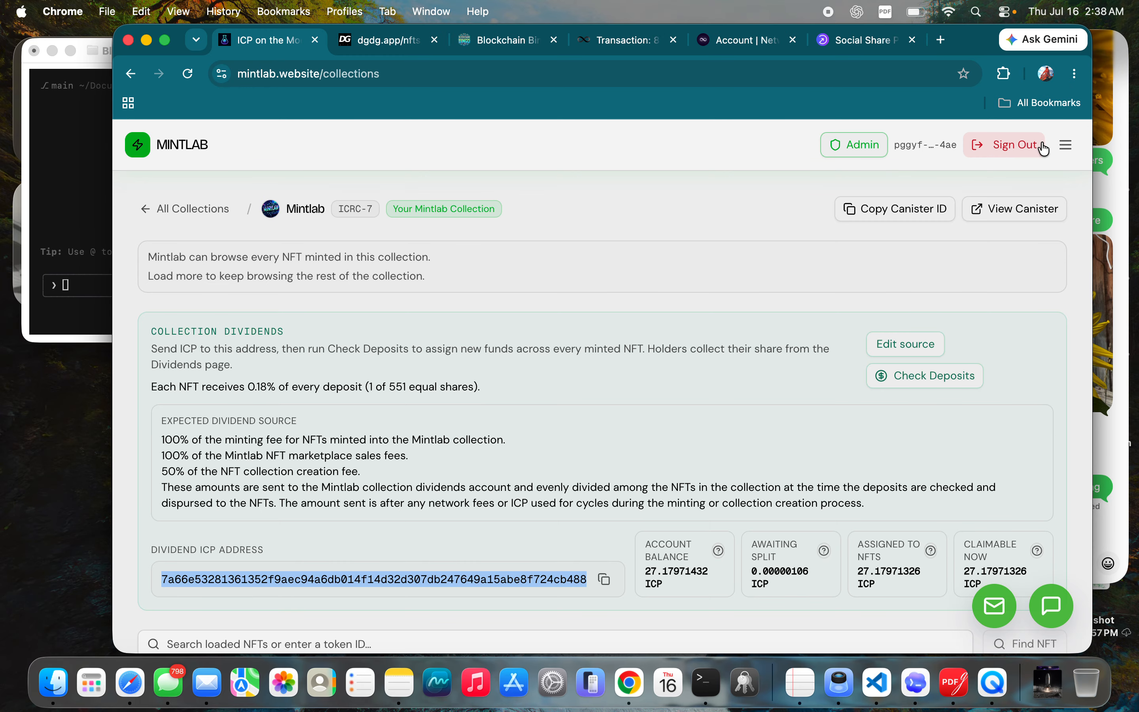
Open the ICP Account page and review the available balance, account addresses and recent transactions.
left_click(1065, 145)
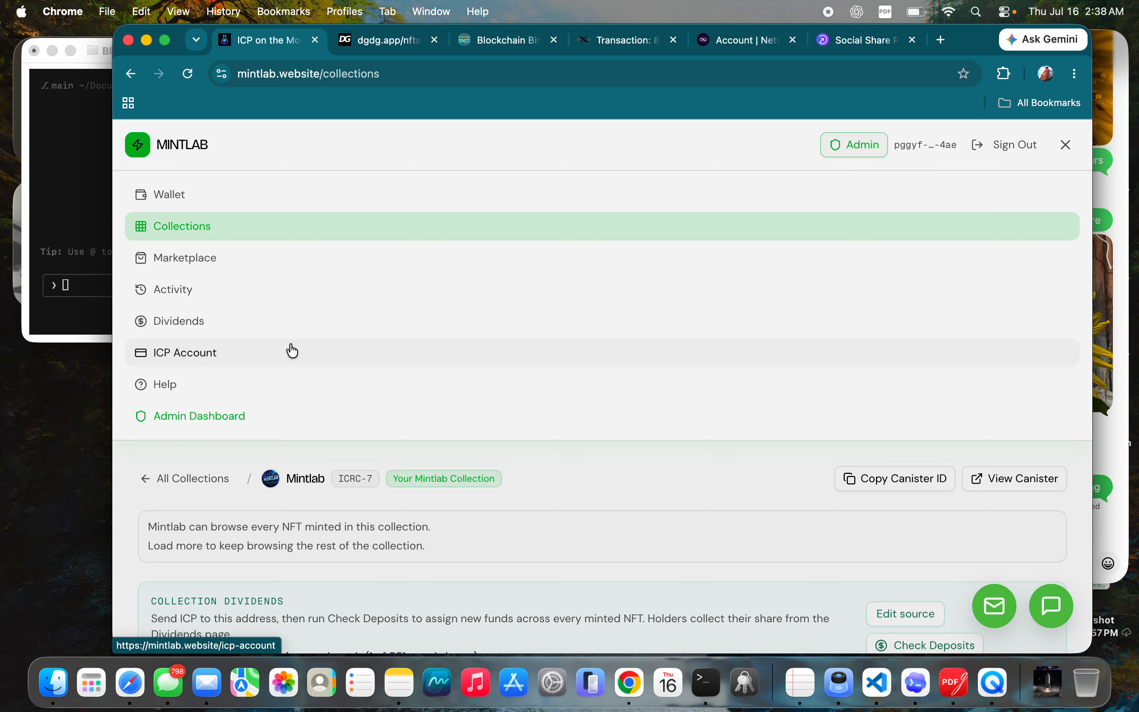
left_click(198, 362)
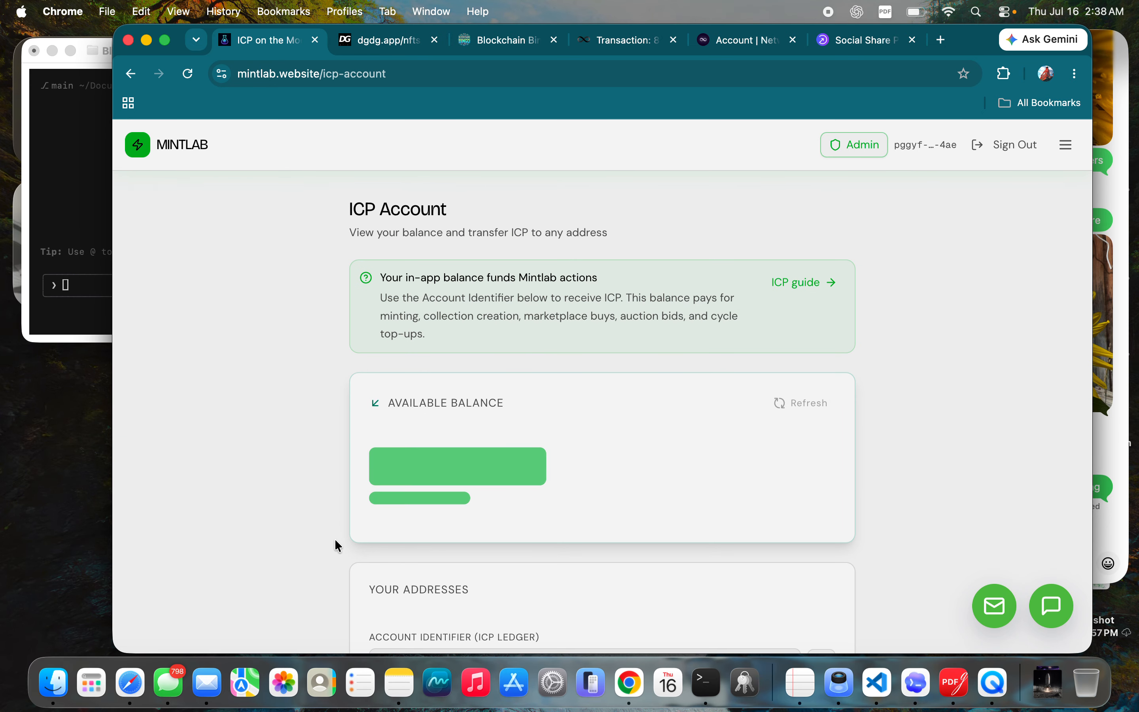
scroll(310, 499, "down", 2)
scroll(309, 501, "down", 10)
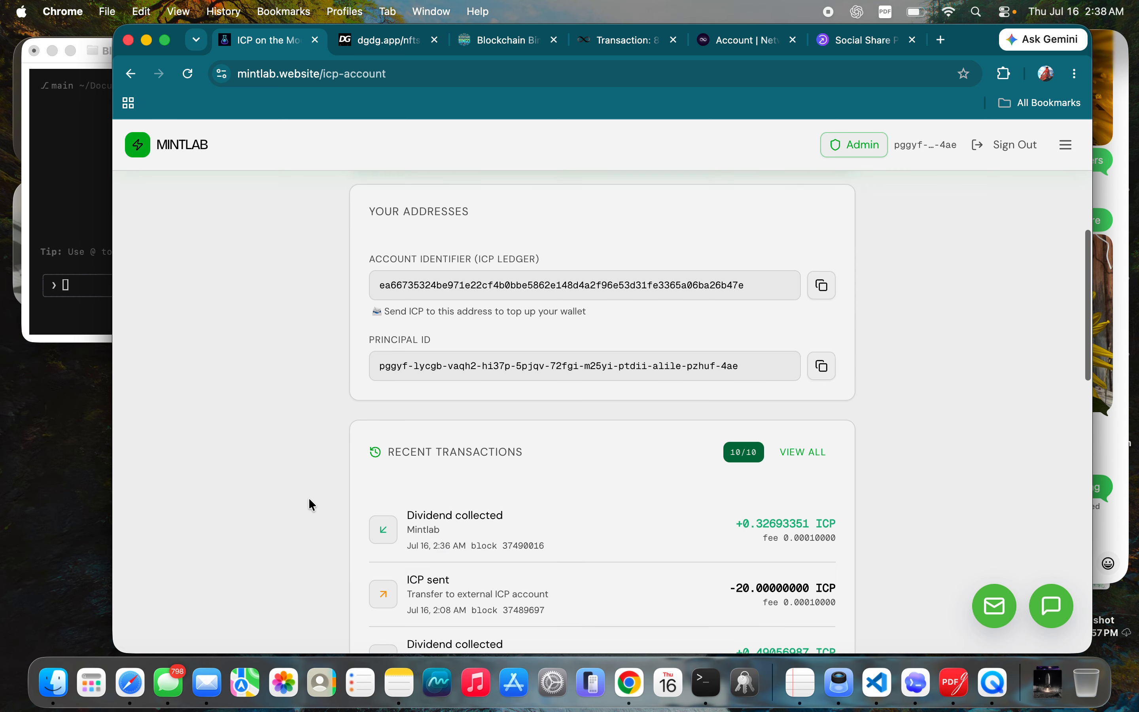
scroll(309, 500, "up", 10)
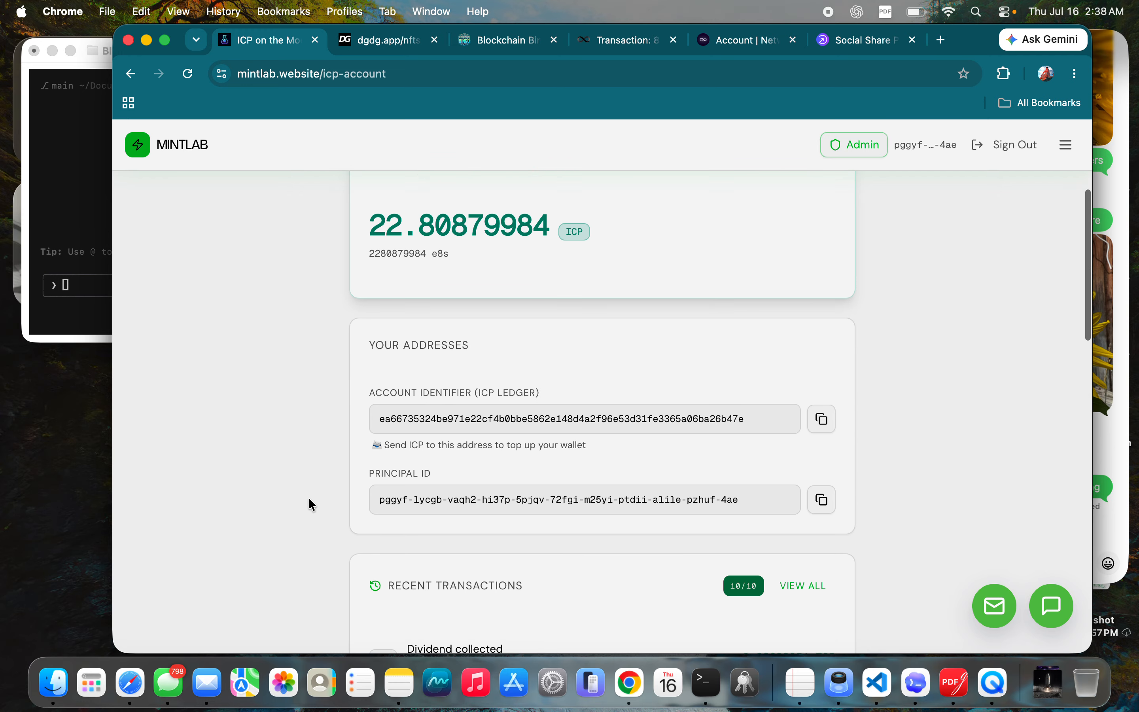
scroll(309, 499, "down", 10)
scroll(309, 499, "up", 10)
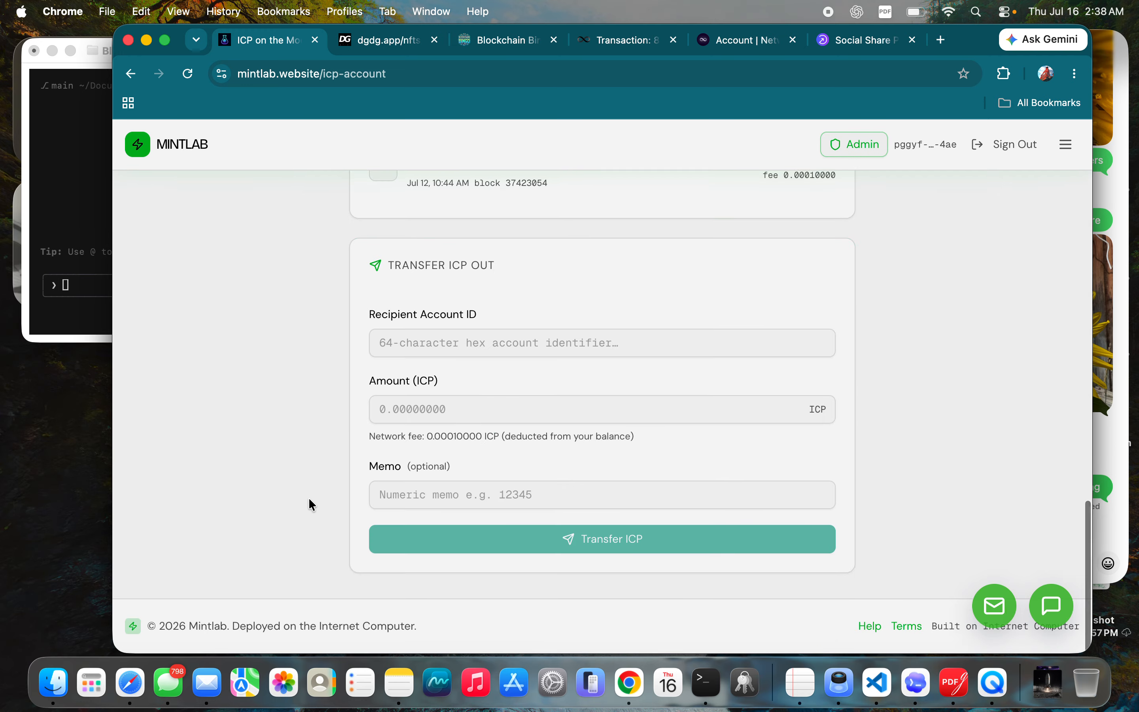
scroll(309, 499, "up", 2)
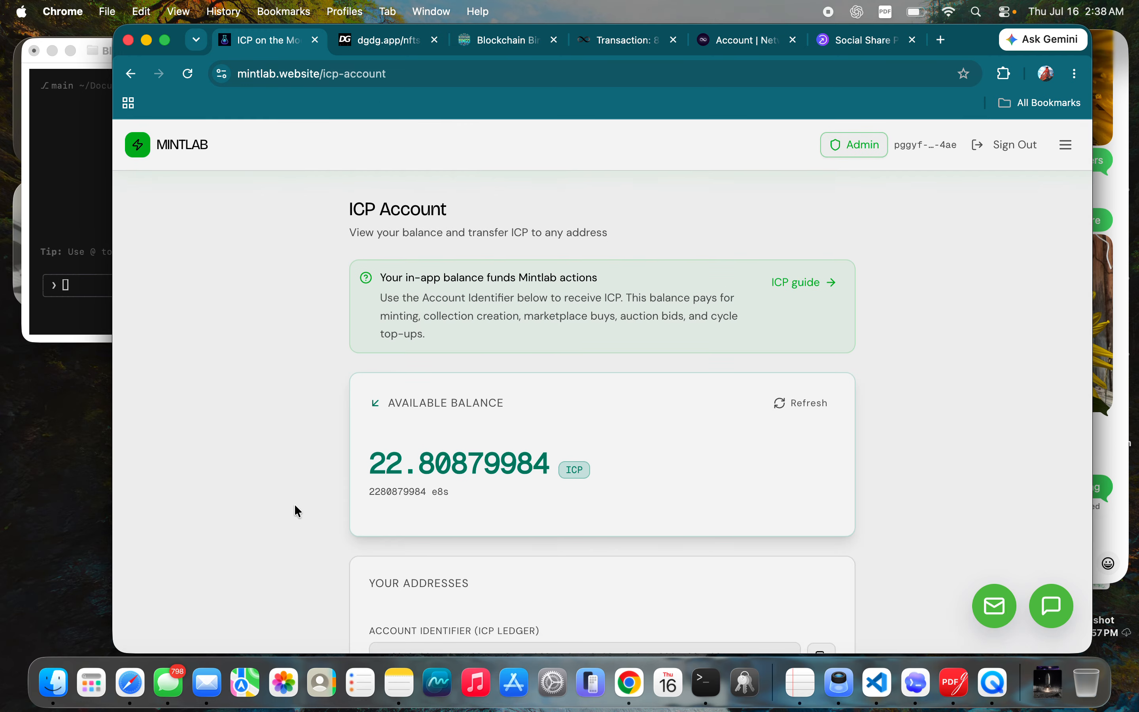
Inspect the form for transferring ICP out, and compare it with the account's receiving addresses and transaction history.
scroll(405, 542, "down", 10)
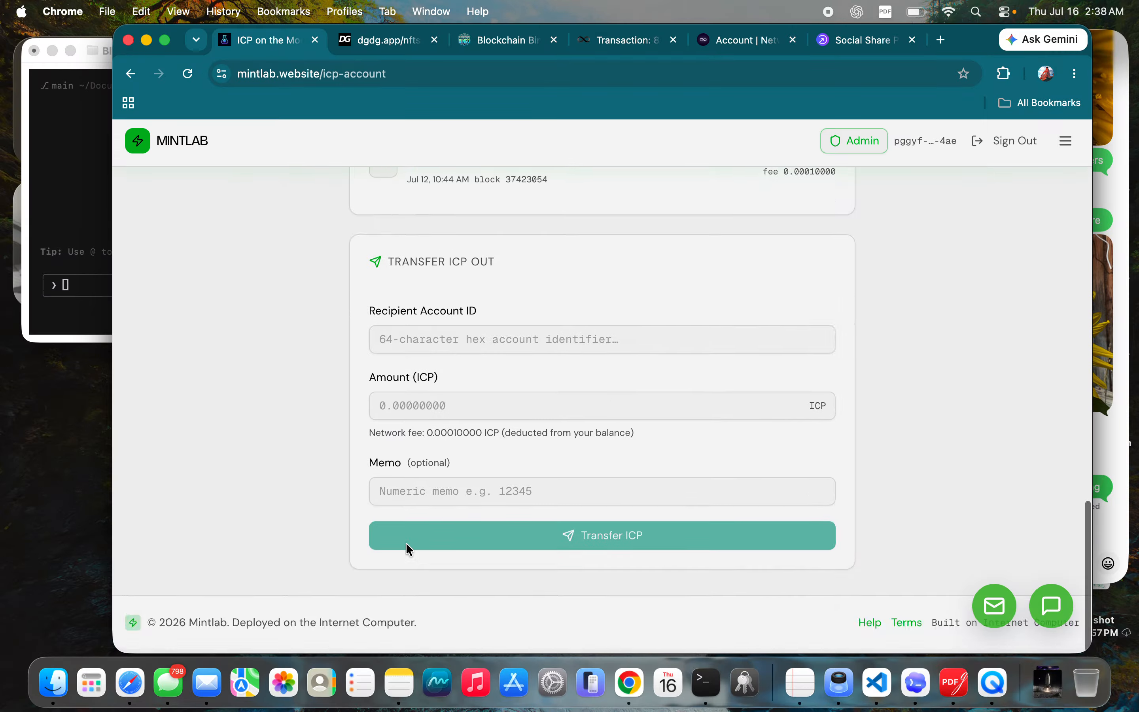
scroll(406, 542, "up", 5)
scroll(406, 542, "down", 3)
scroll(406, 544, "up", 10)
scroll(405, 544, "down", 5)
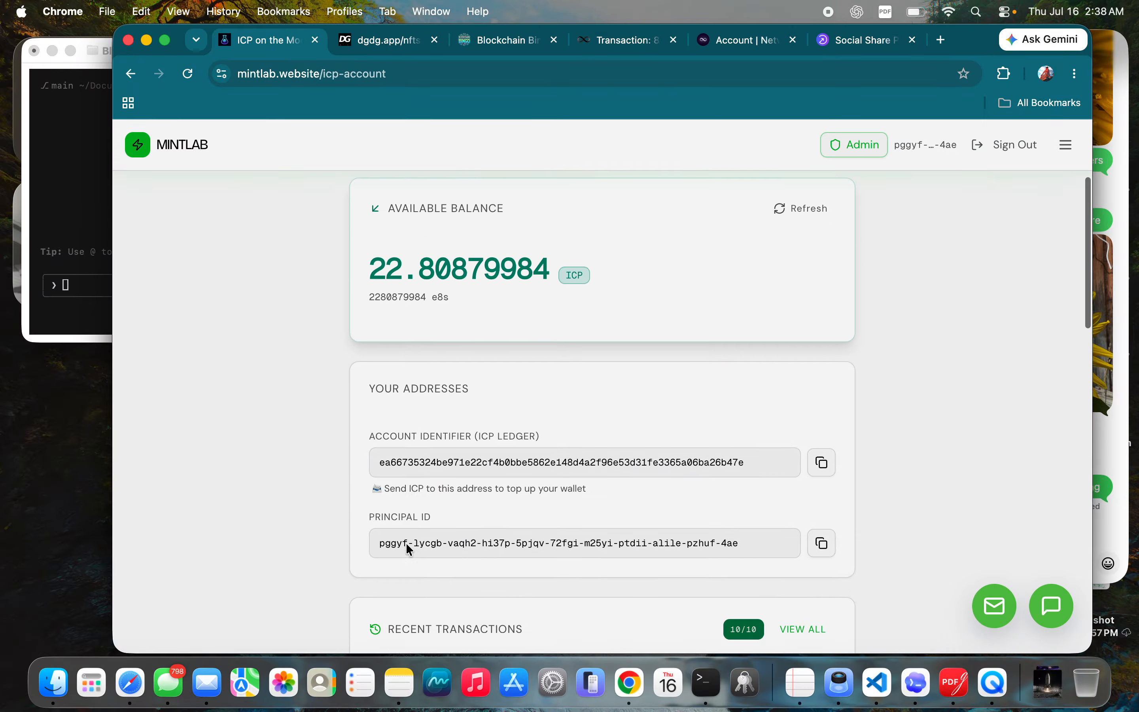
scroll(417, 588, "down", 10)
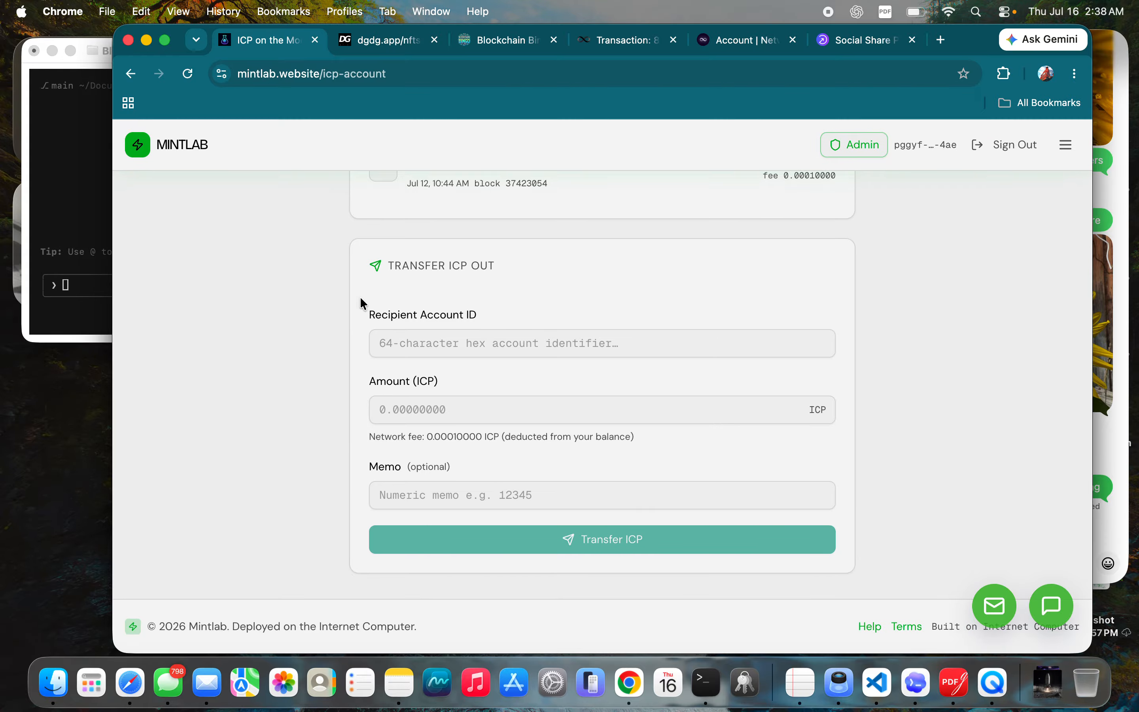
scroll(433, 390, "up", 8)
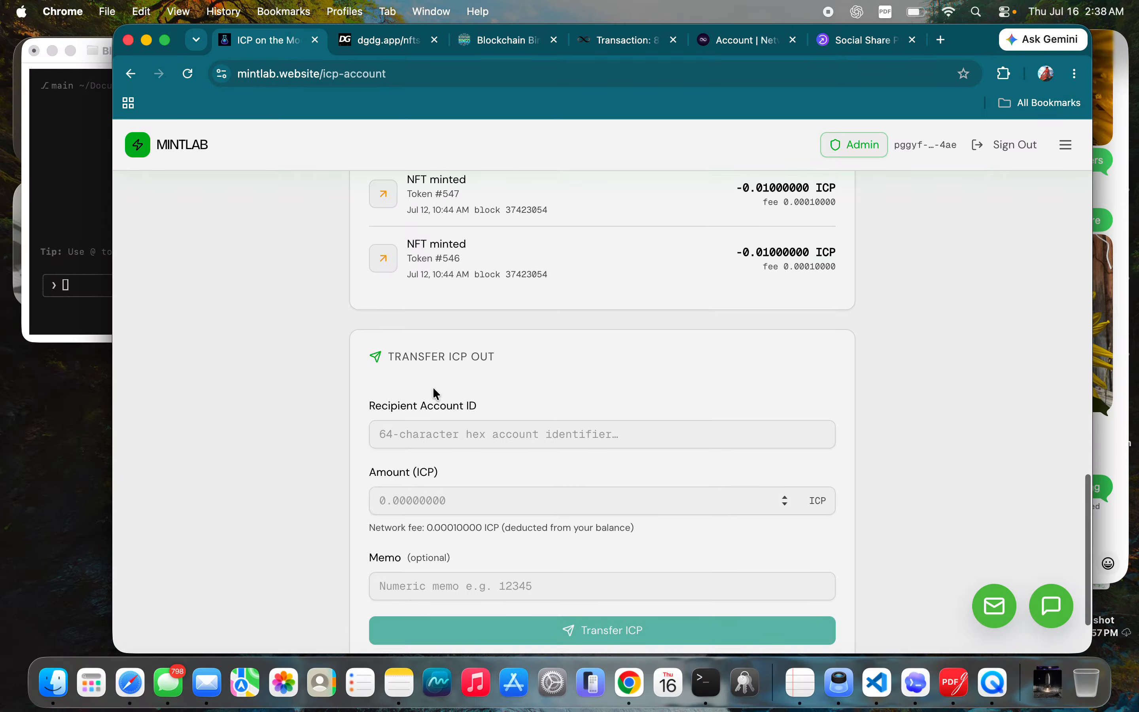
scroll(630, 336, "up", 10)
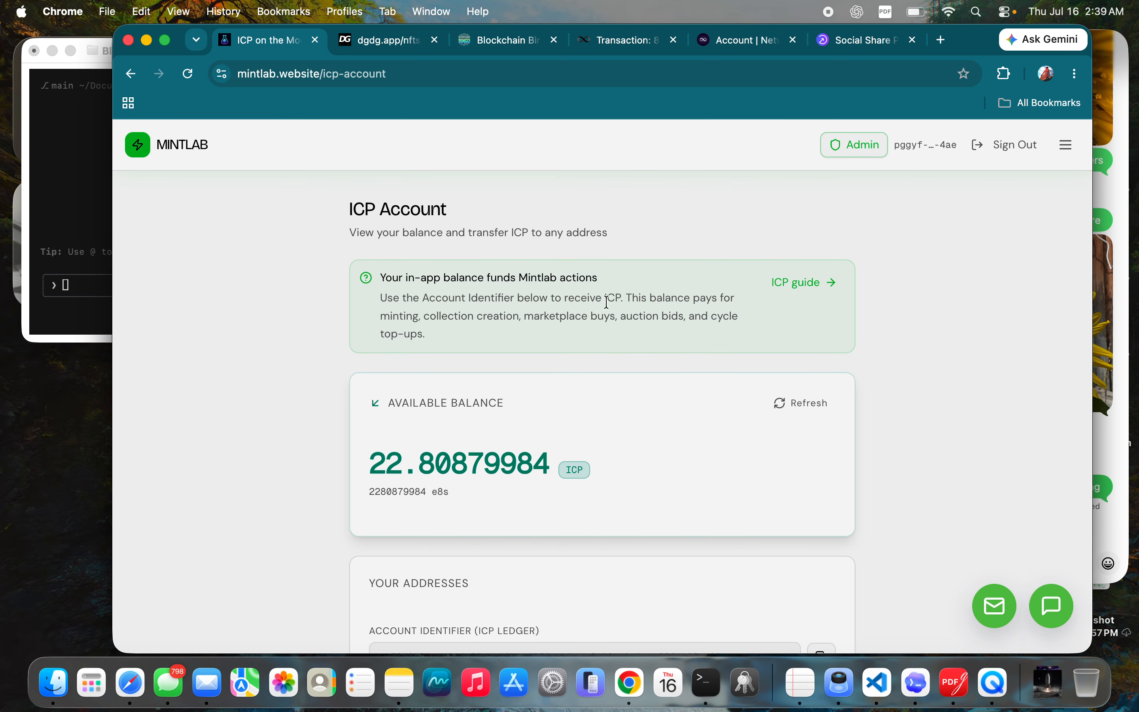
Sign out of Mintlab and start a new sign-in with Internet Identity.
left_click(1006, 154)
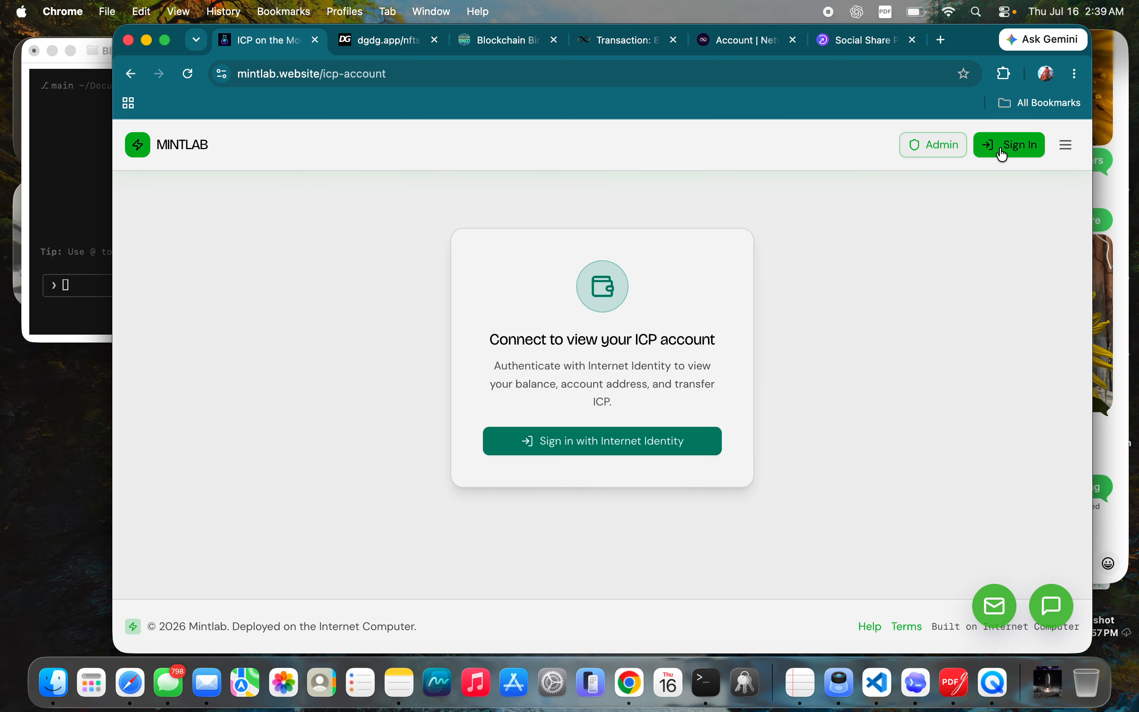
left_click(550, 442)
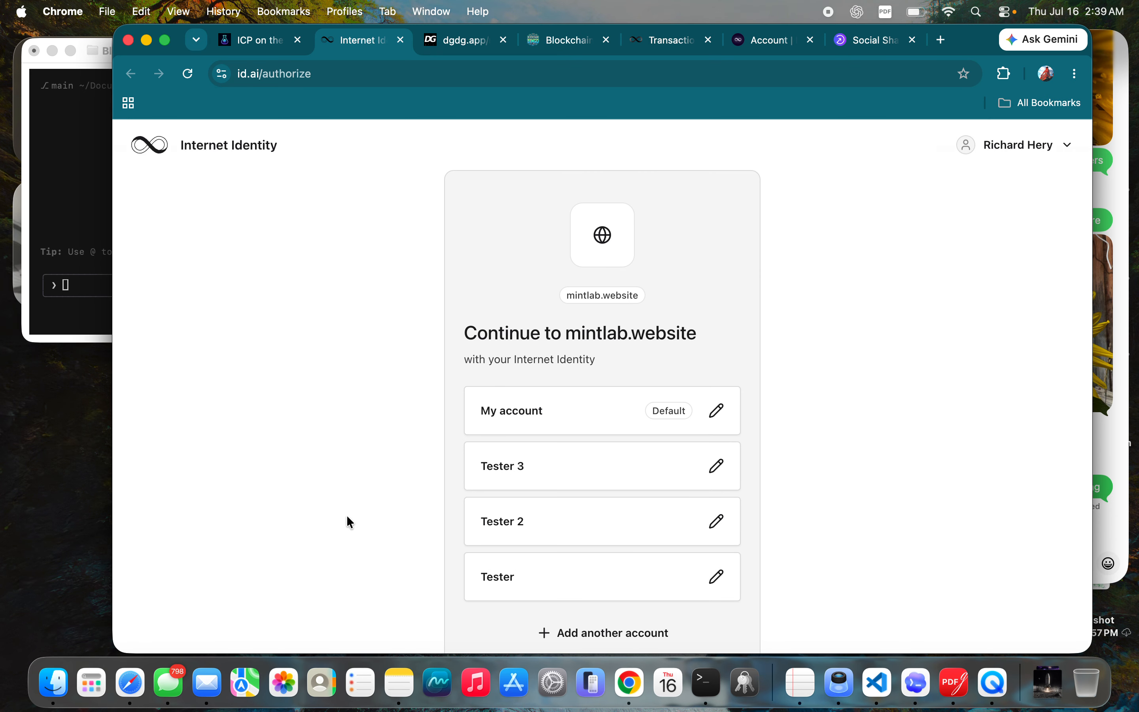
Add another Internet Identity account for mintlab.website named "Tester 4", without making it the default sign-in.
left_click(594, 630)
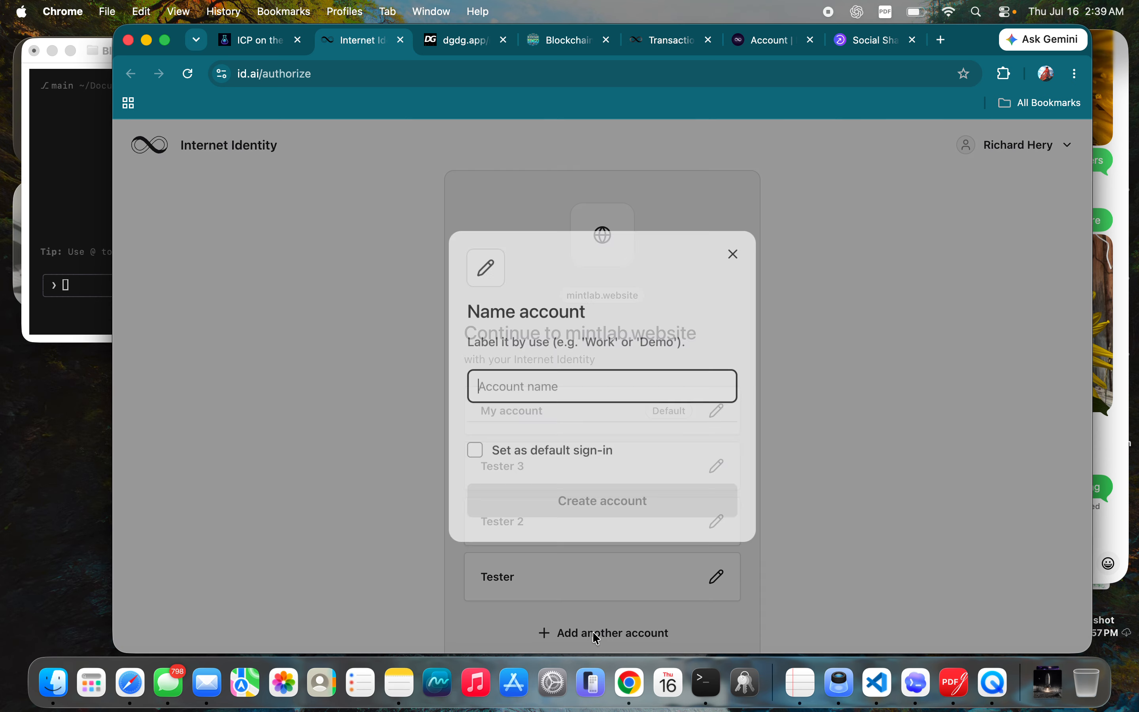
type("Tester 4")
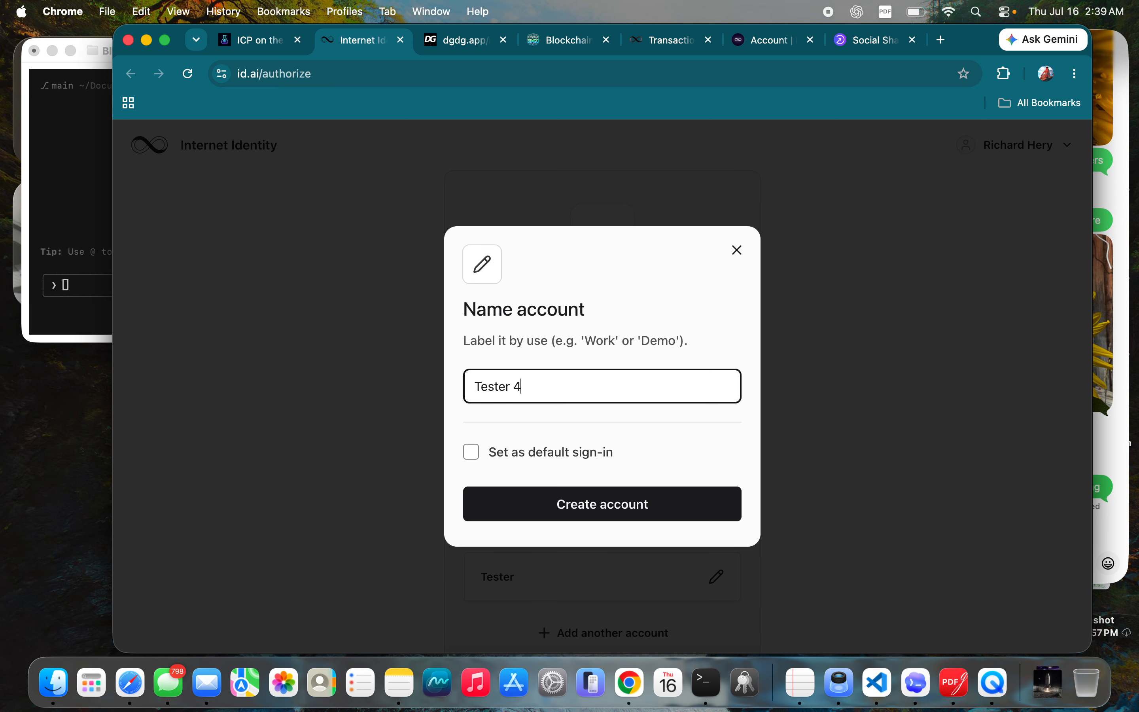
left_click(606, 511)
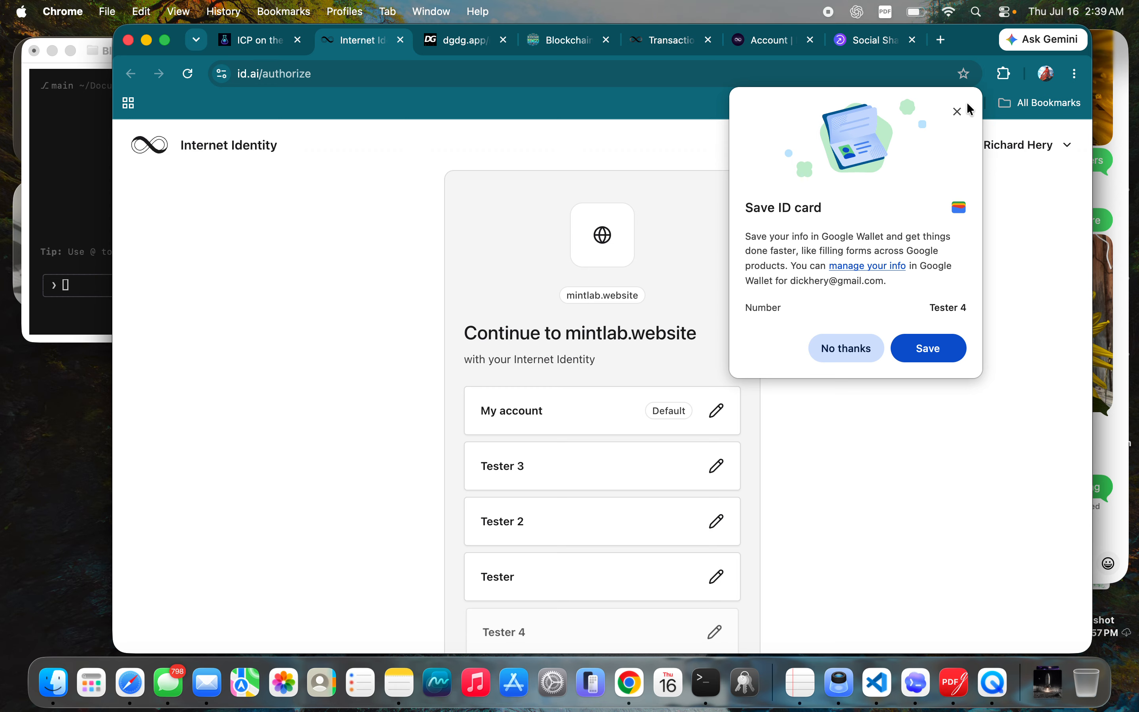
Dismiss the offer to save an ID card and continue to mintlab.website with the Tester 4 account.
left_click(956, 116)
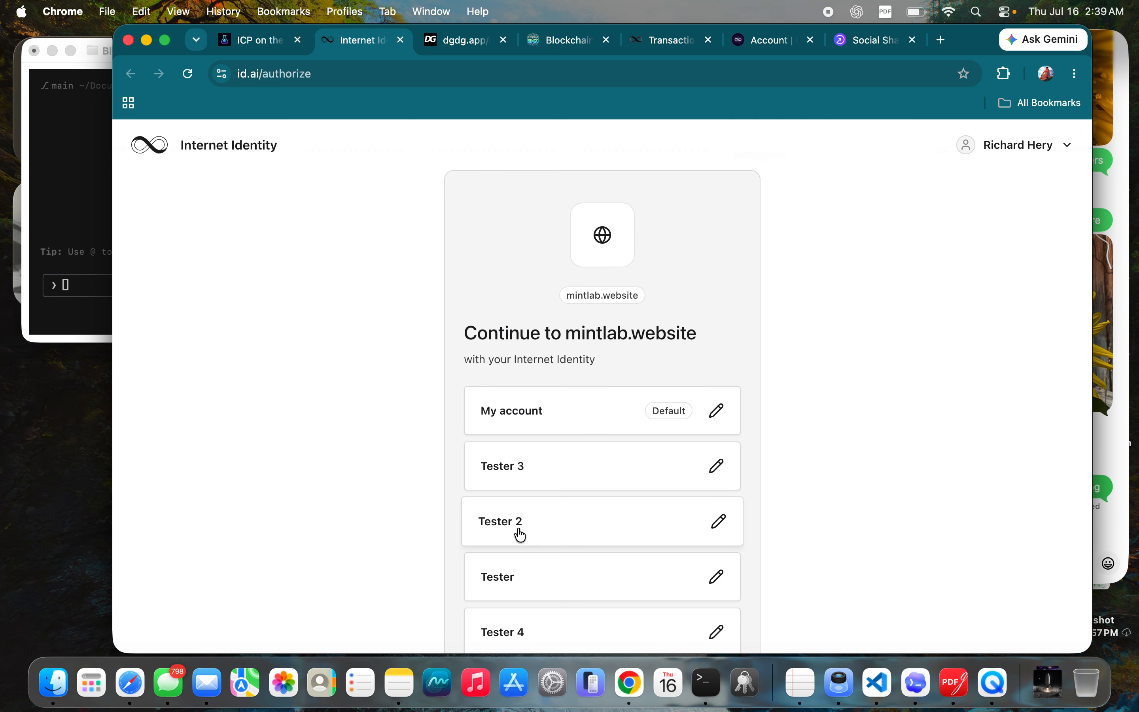
left_click(531, 630)
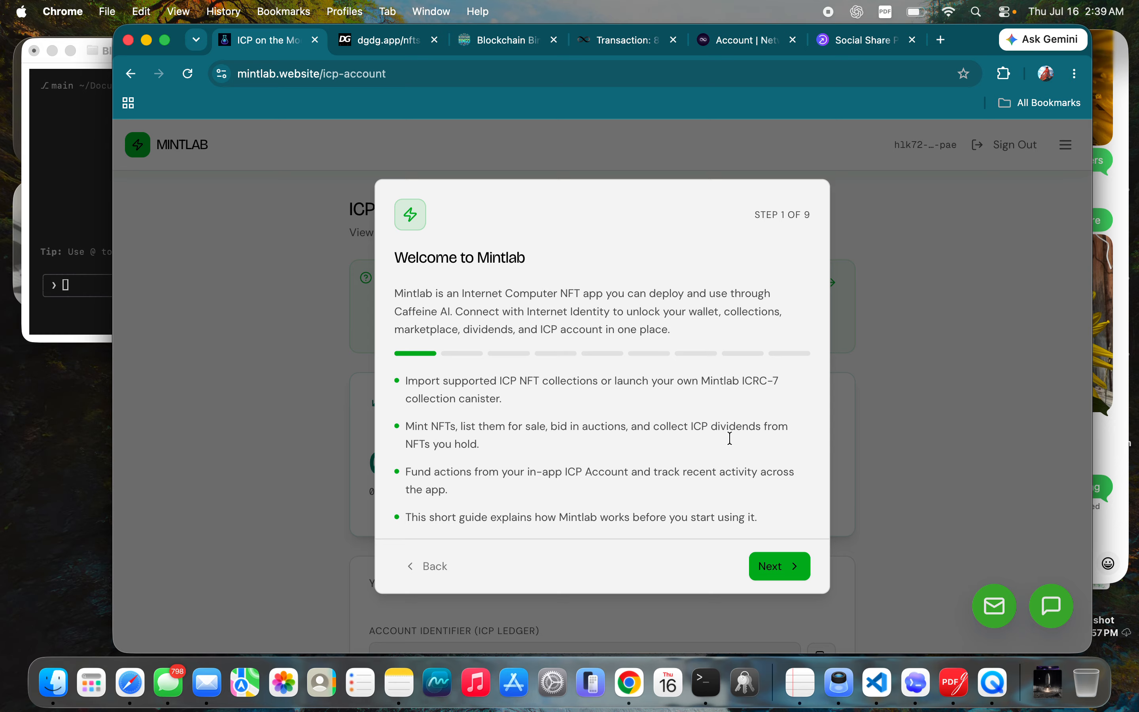
Go through all nine pages of the Mintlab welcome guide and accept the Terms of Service.
left_click(782, 576)
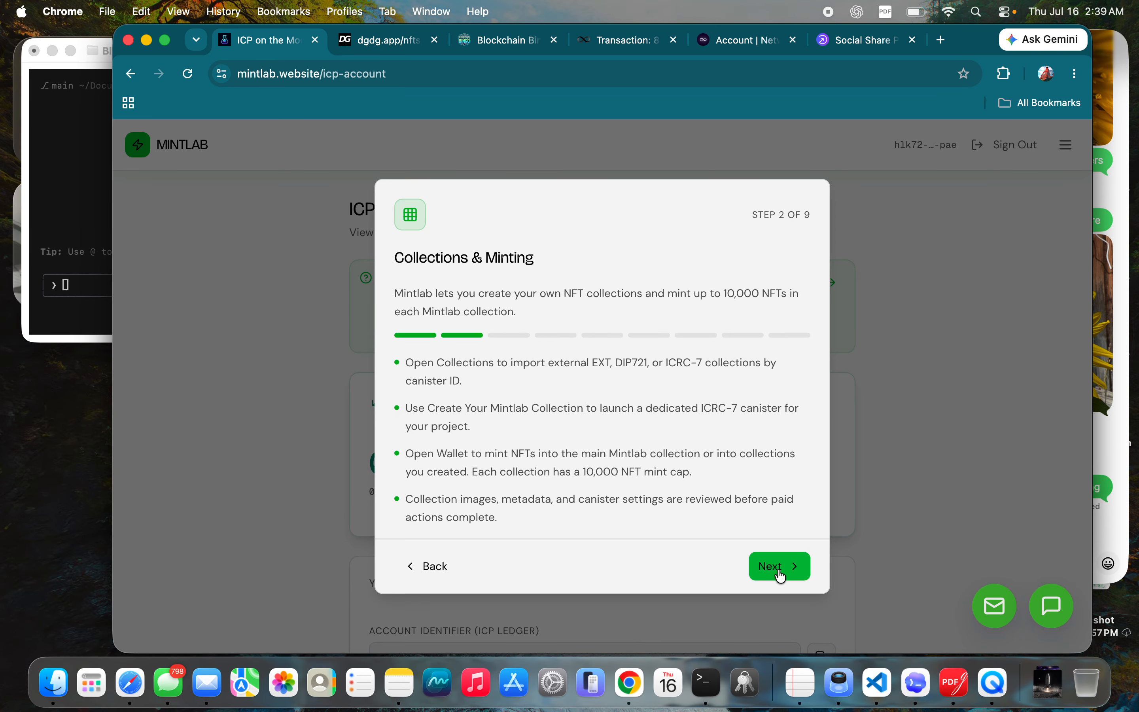
left_click(781, 576)
left_click(780, 570)
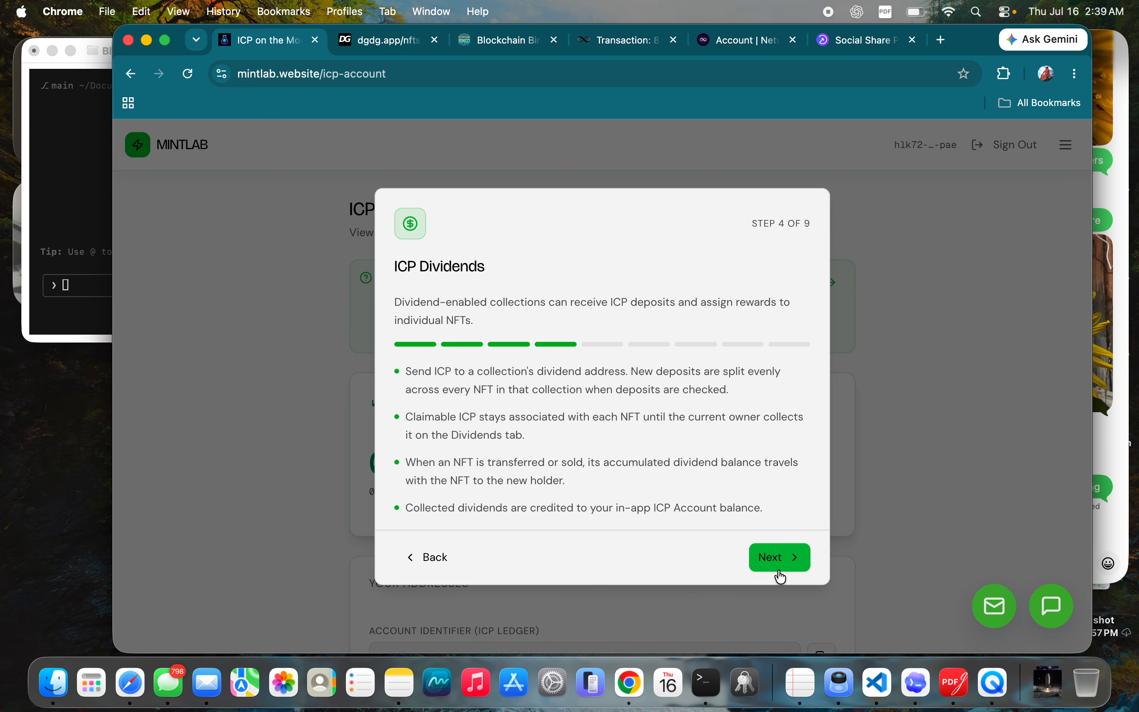
left_click(780, 570)
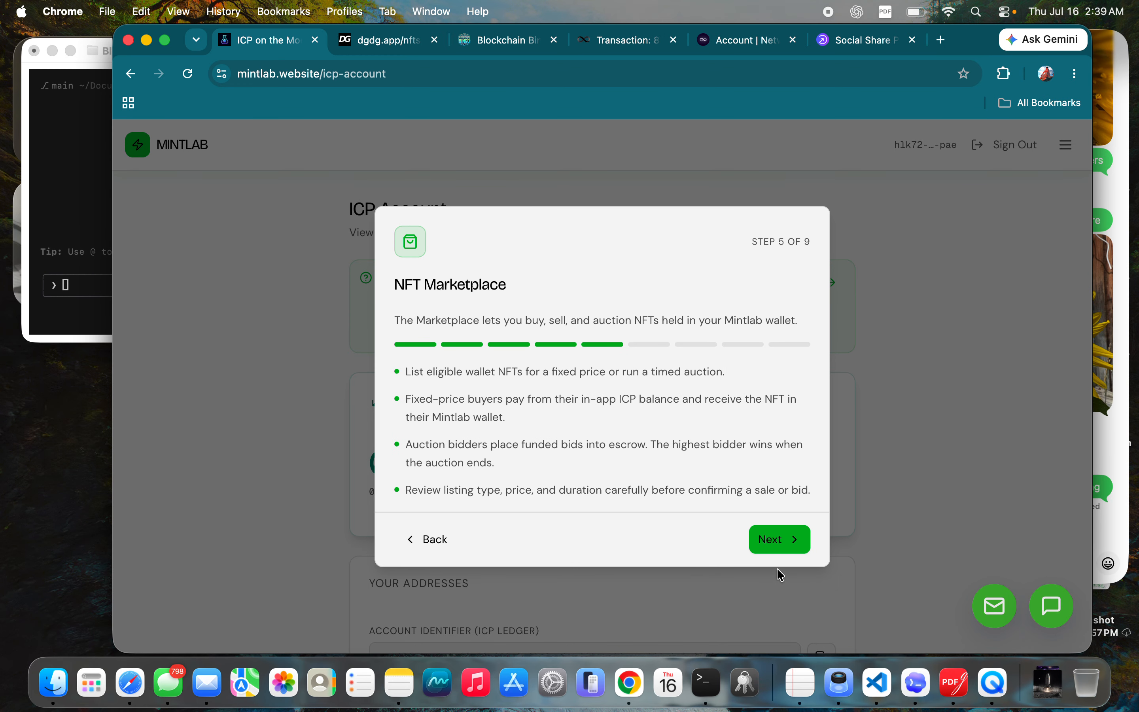
left_click(772, 540)
left_click(774, 567)
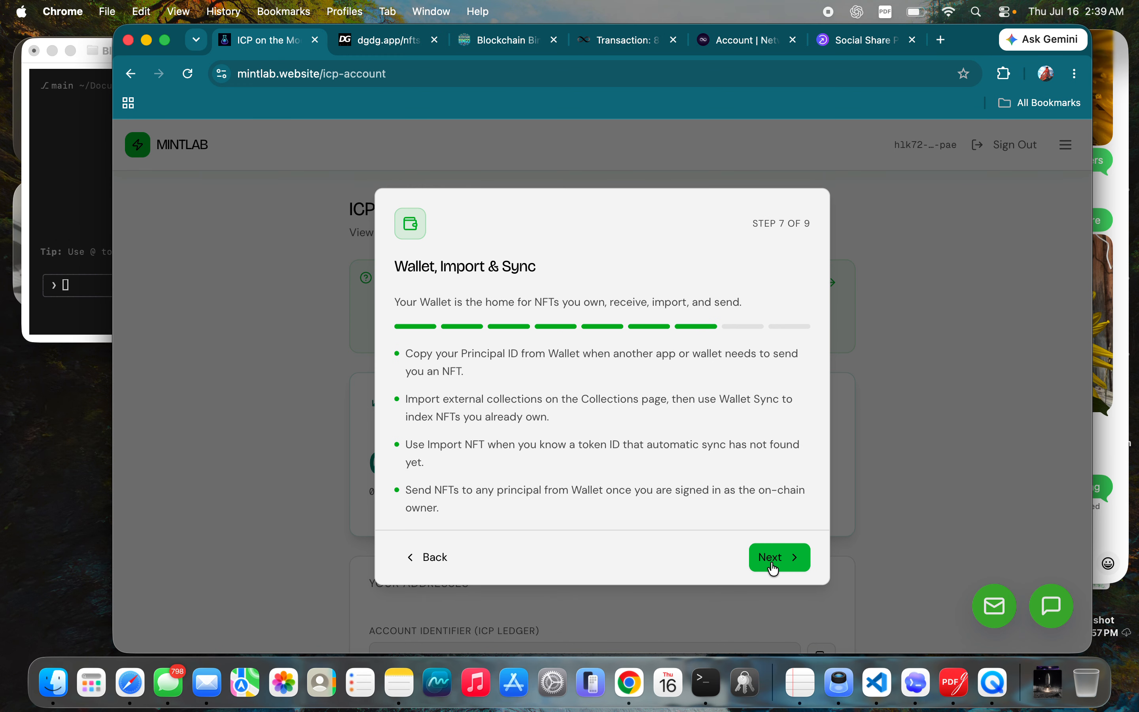
left_click(775, 569)
left_click(772, 544)
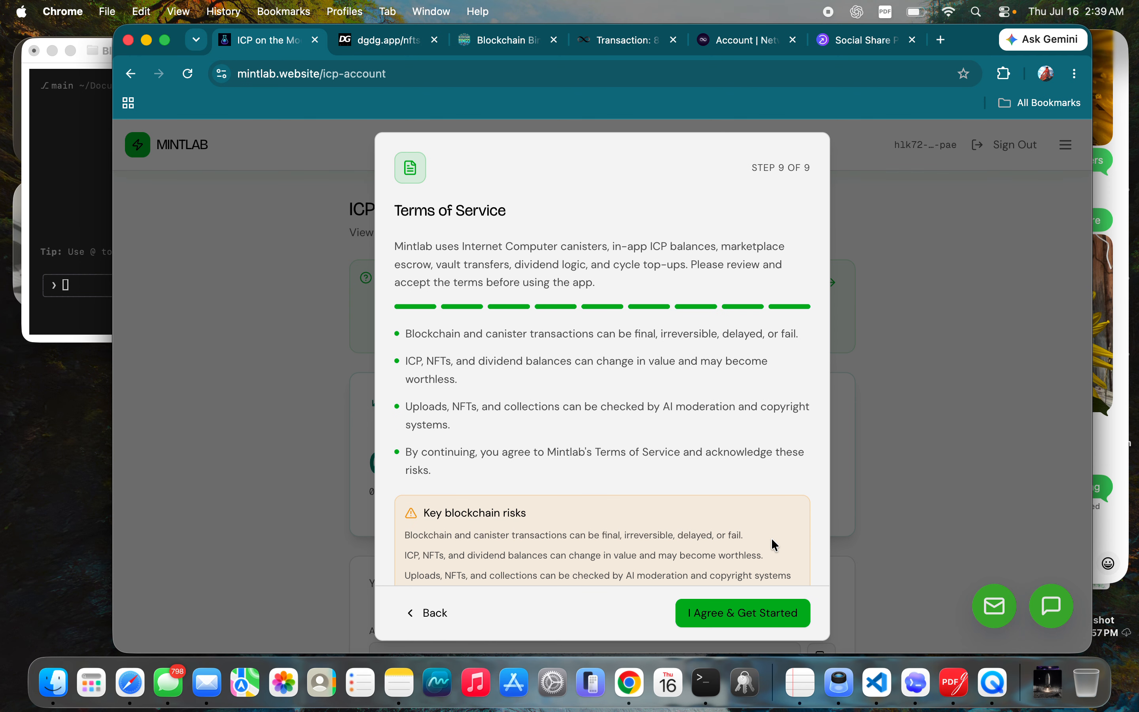
scroll(727, 457, "down", 3)
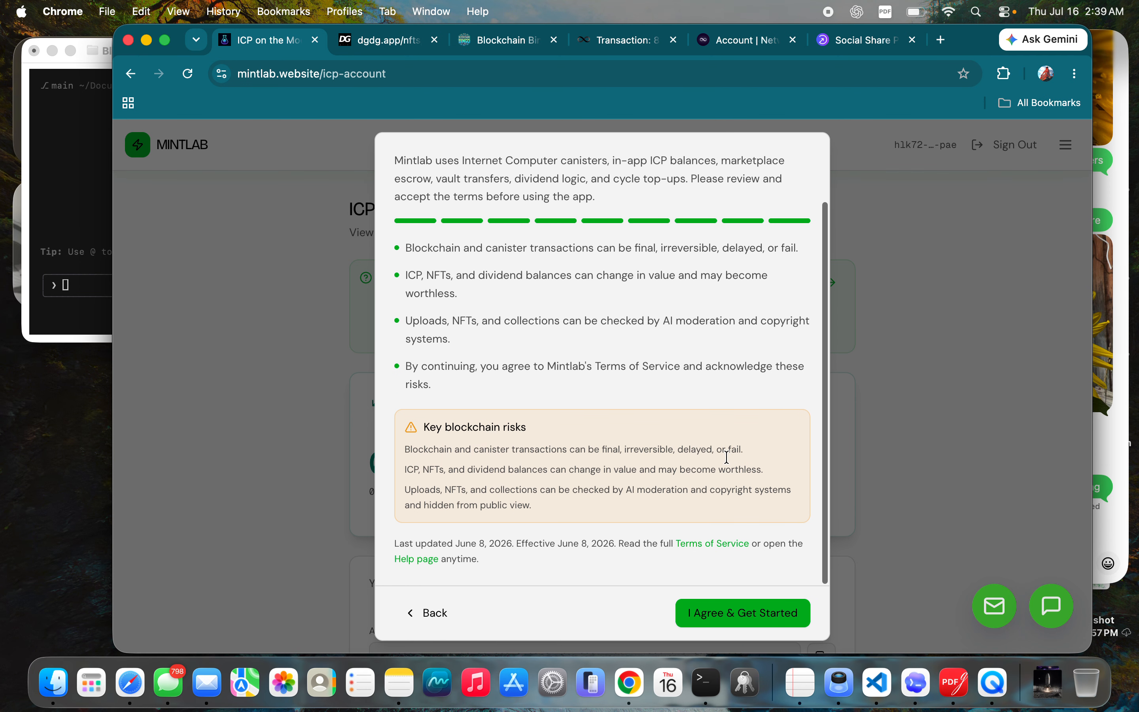
left_click(724, 613)
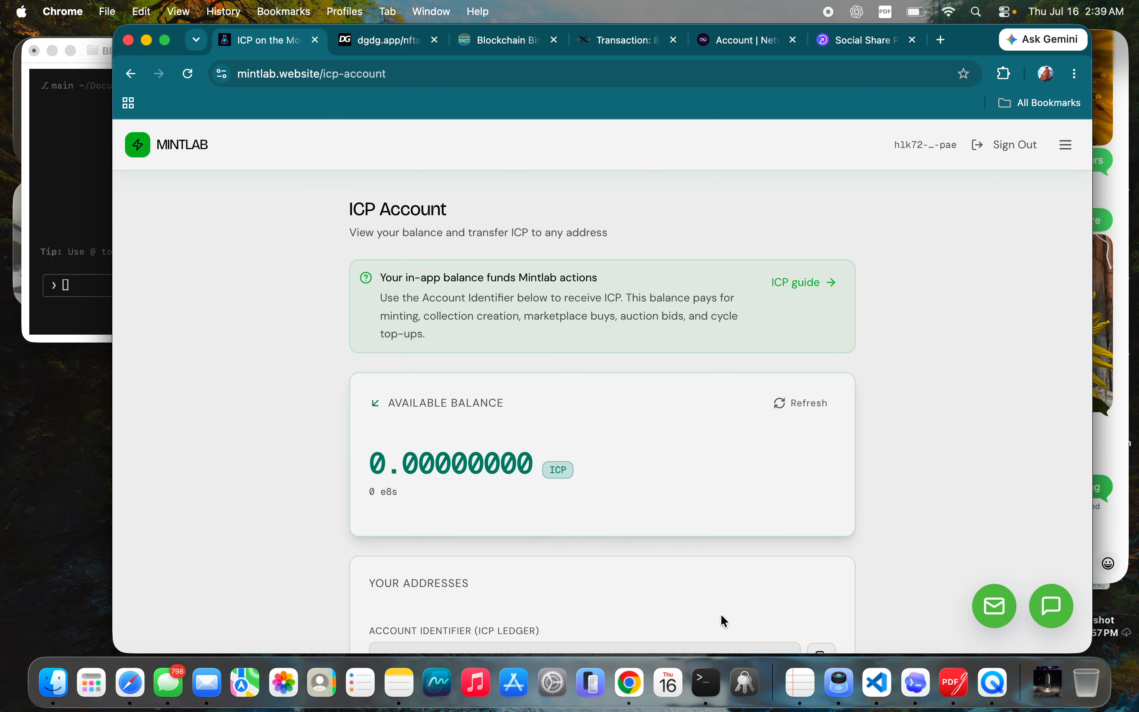
Copy the account identifier (ICP Ledger) from the new account's addresses.
scroll(853, 401, "down", 5)
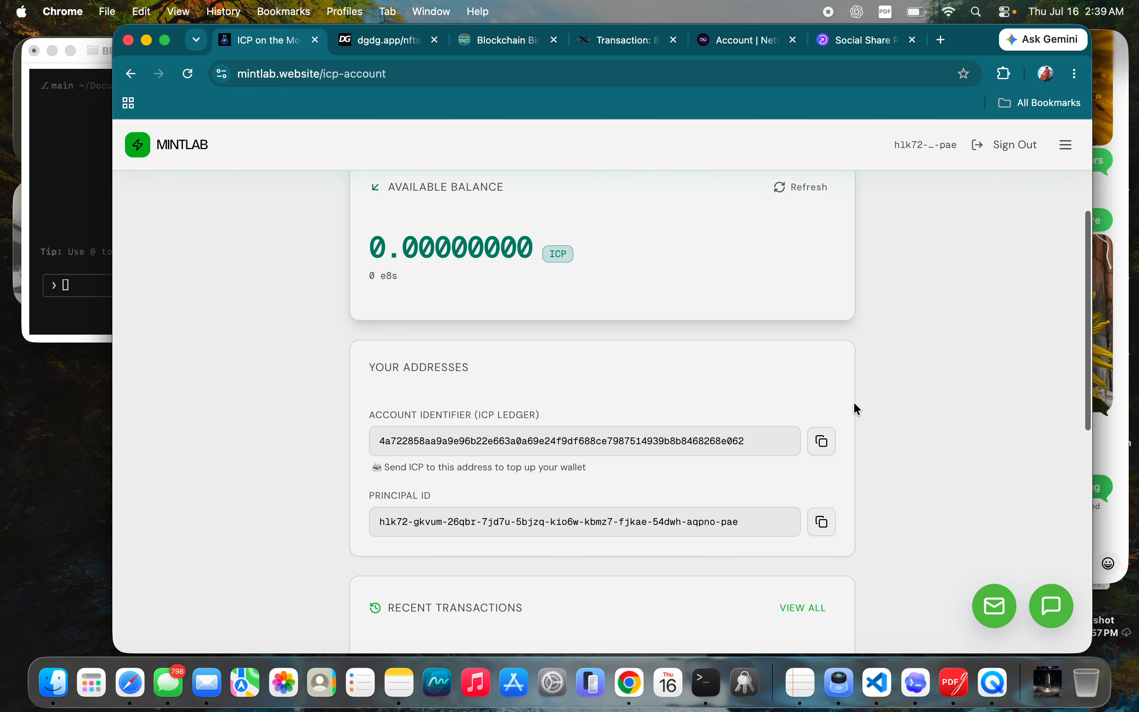
scroll(405, 418, "down", 4)
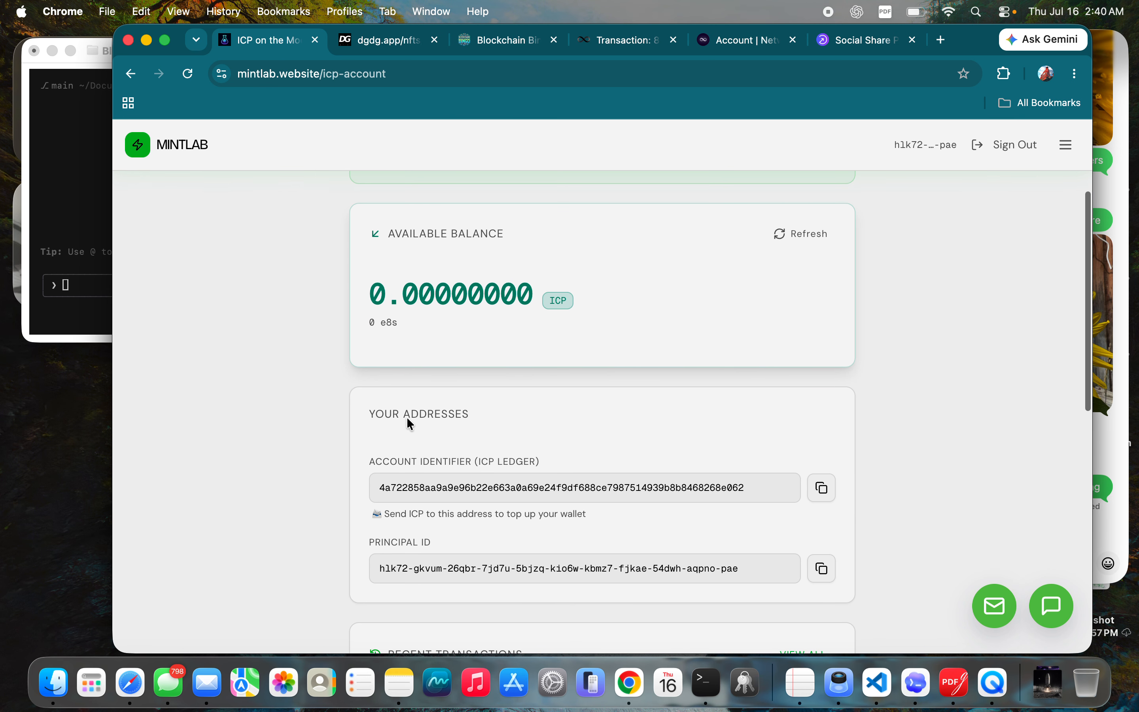
scroll(406, 416, "up", 3)
scroll(407, 417, "down", 2)
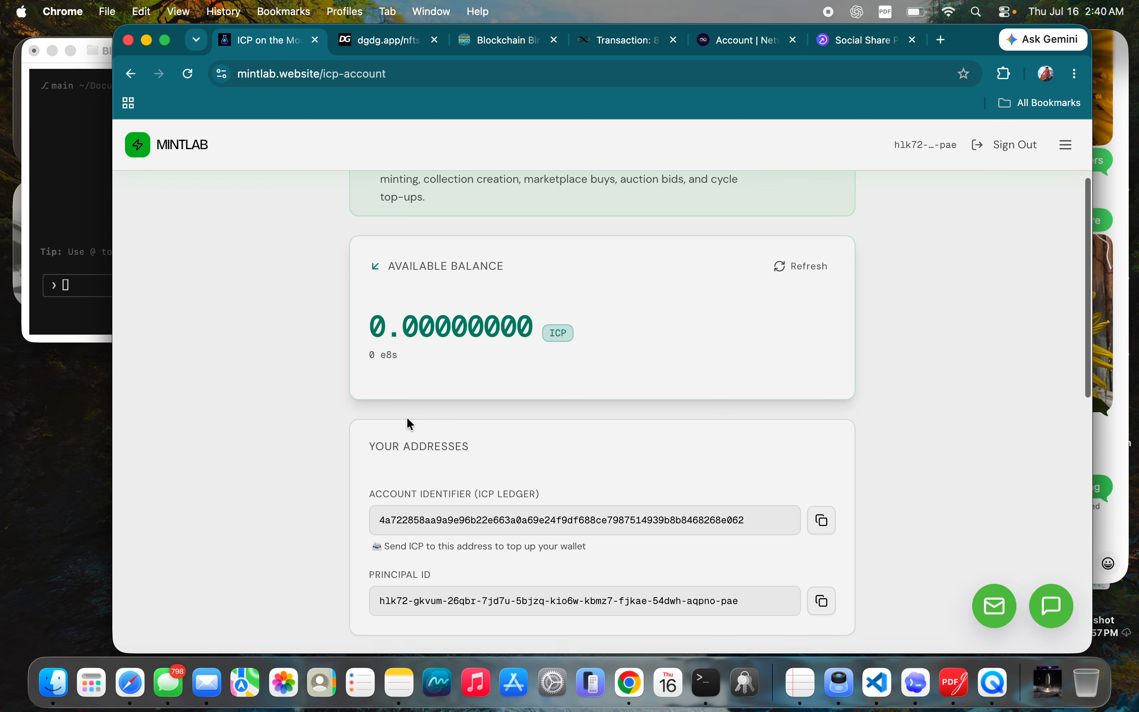
scroll(406, 417, "up", 3)
scroll(407, 417, "down", 5)
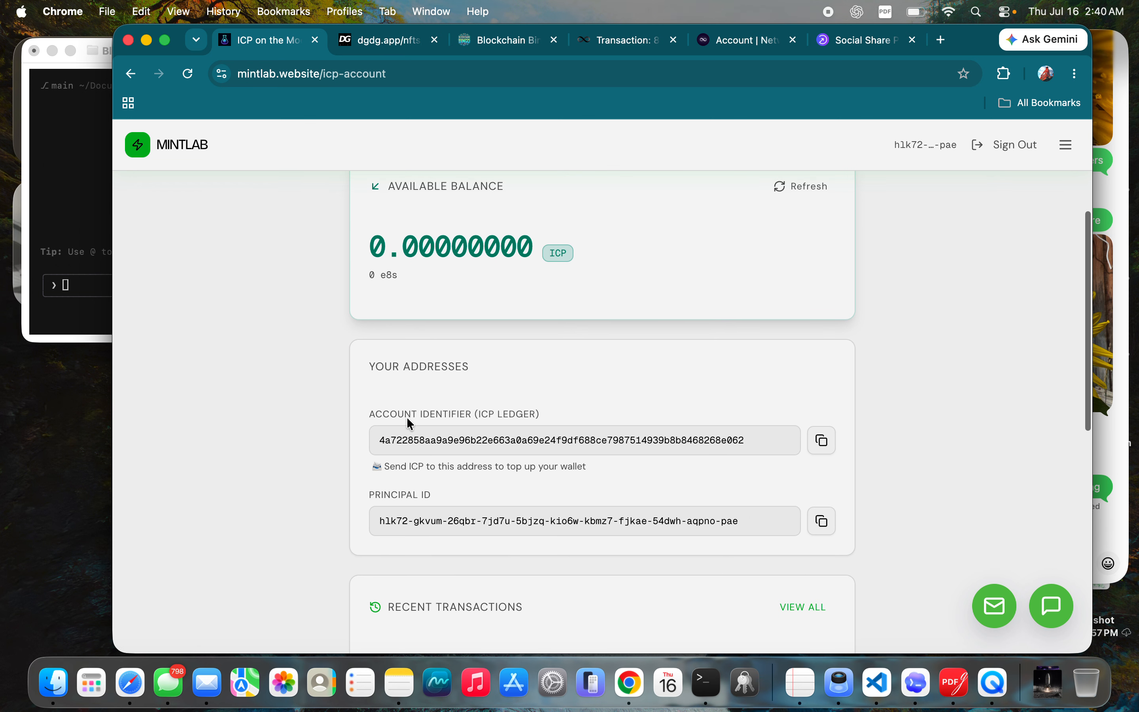
left_click(831, 448)
Switch to the NNS wallet, start sending ICP from the Blockchain Bingo account without the address book, and enter the copied account identifier as destination.
left_click(731, 42)
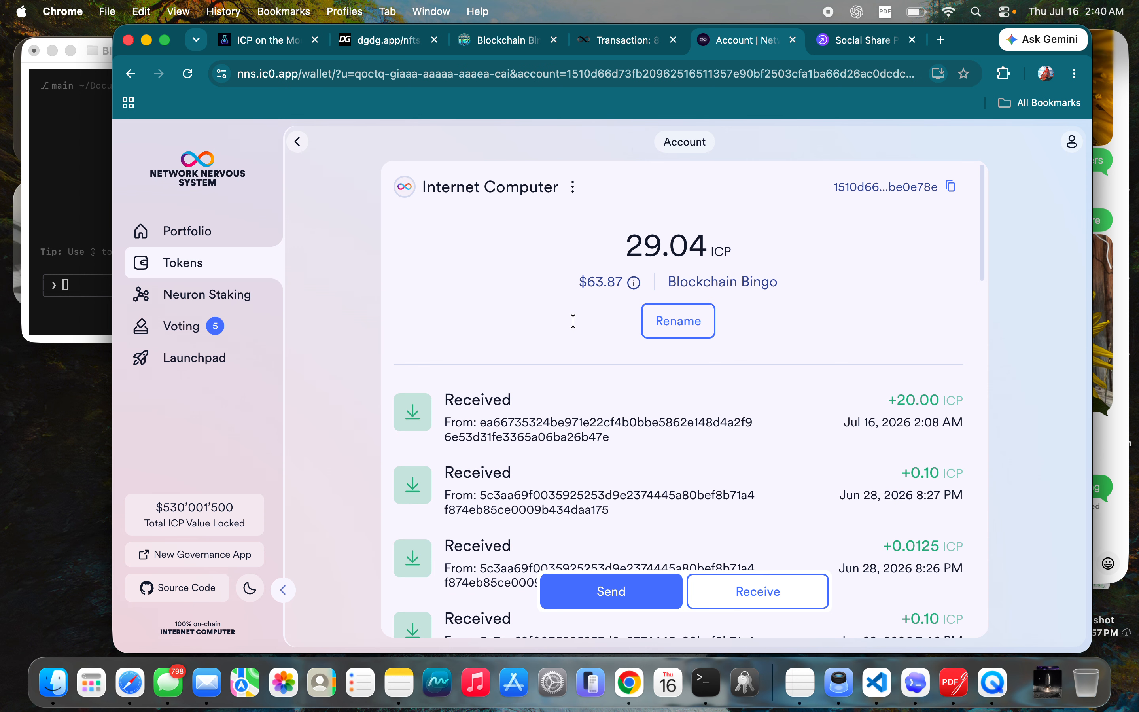
left_click(621, 591)
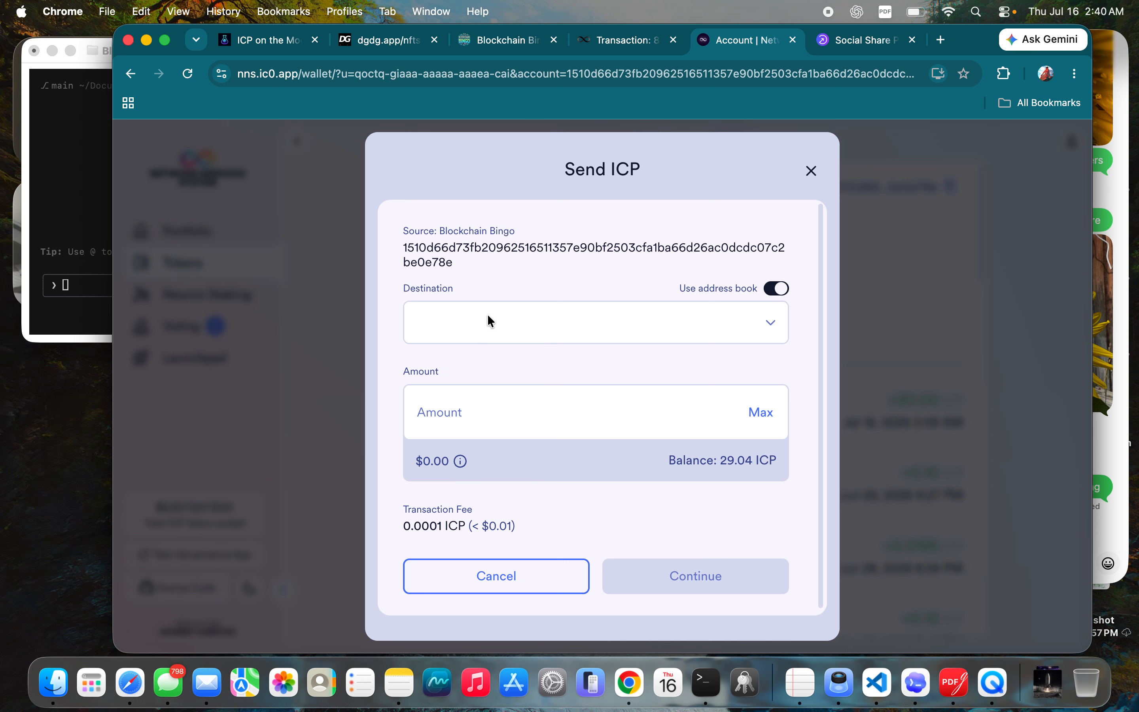
left_click(772, 290)
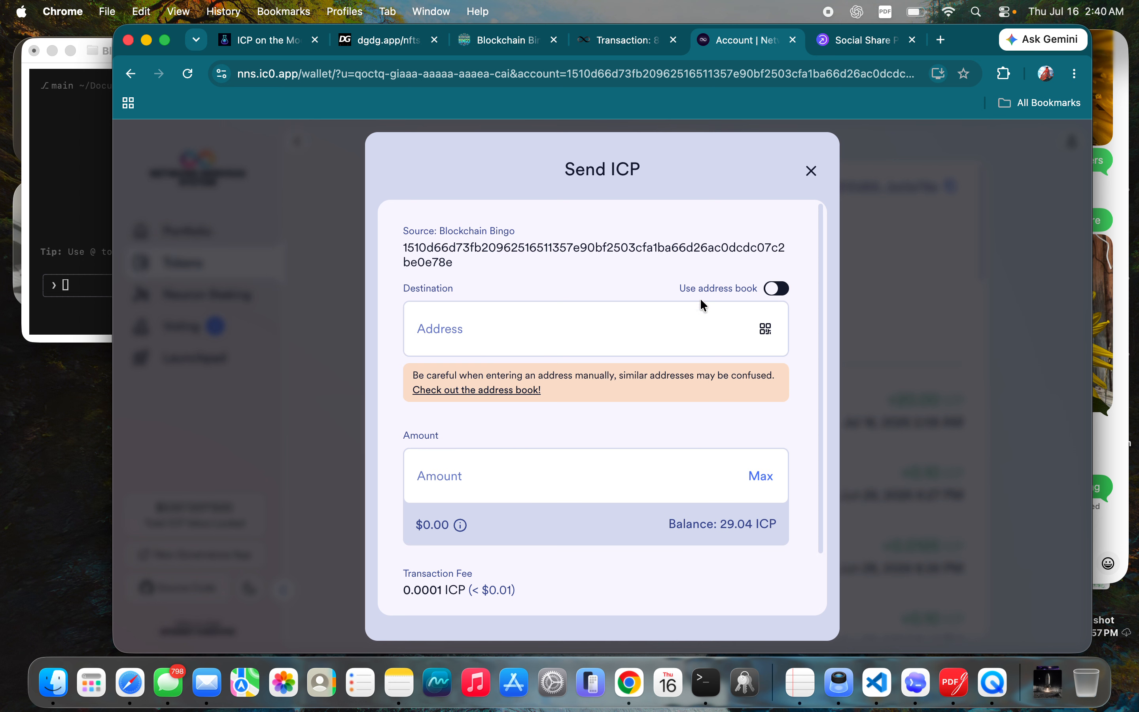
left_click(595, 338)
key("super+v")
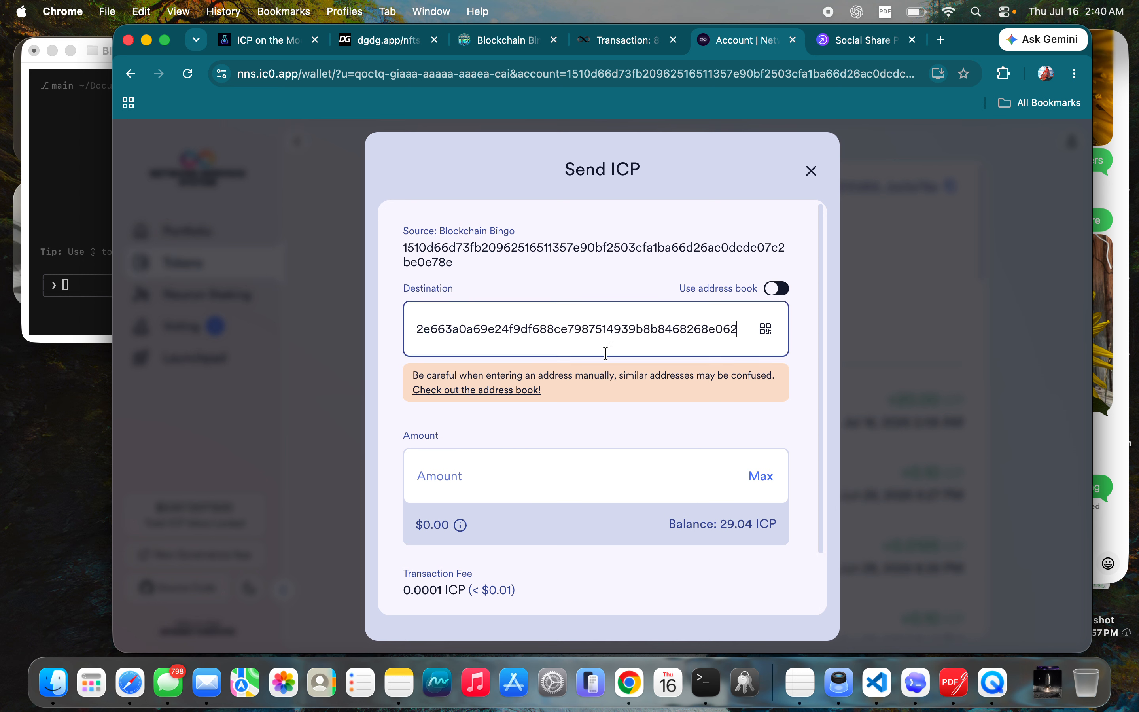
Set the transfer amount to 20 ICP, review the transaction and send it.
left_click(661, 480)
type("20")
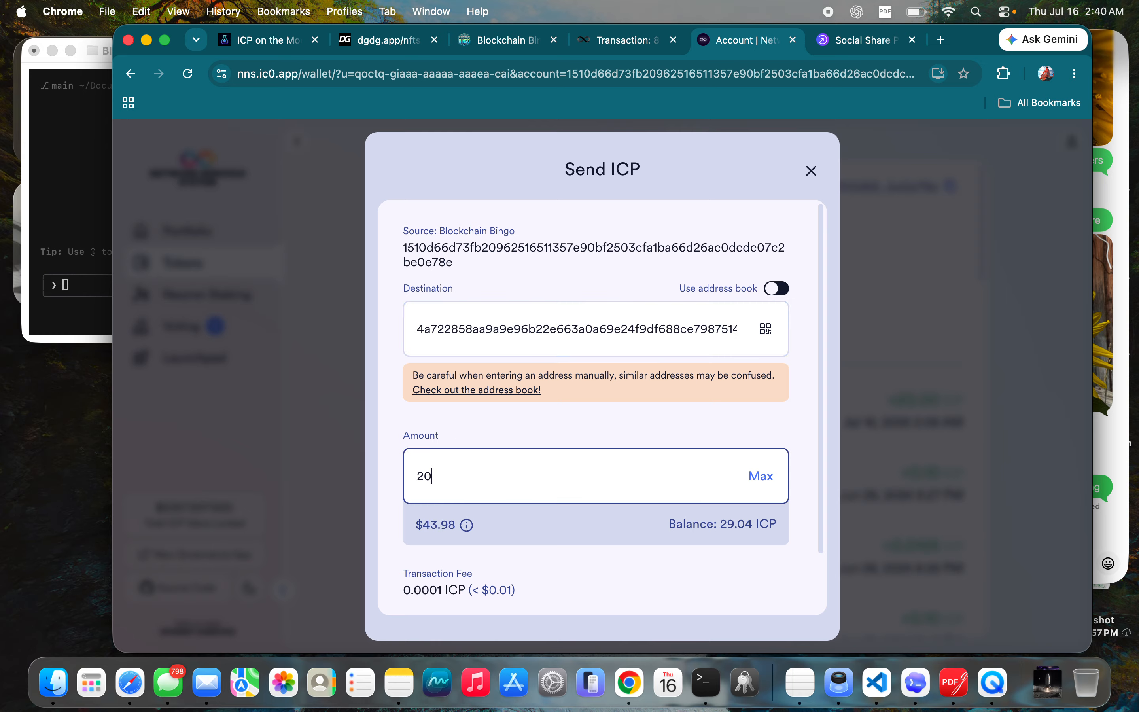
type(".")
scroll(701, 535, "down", 3)
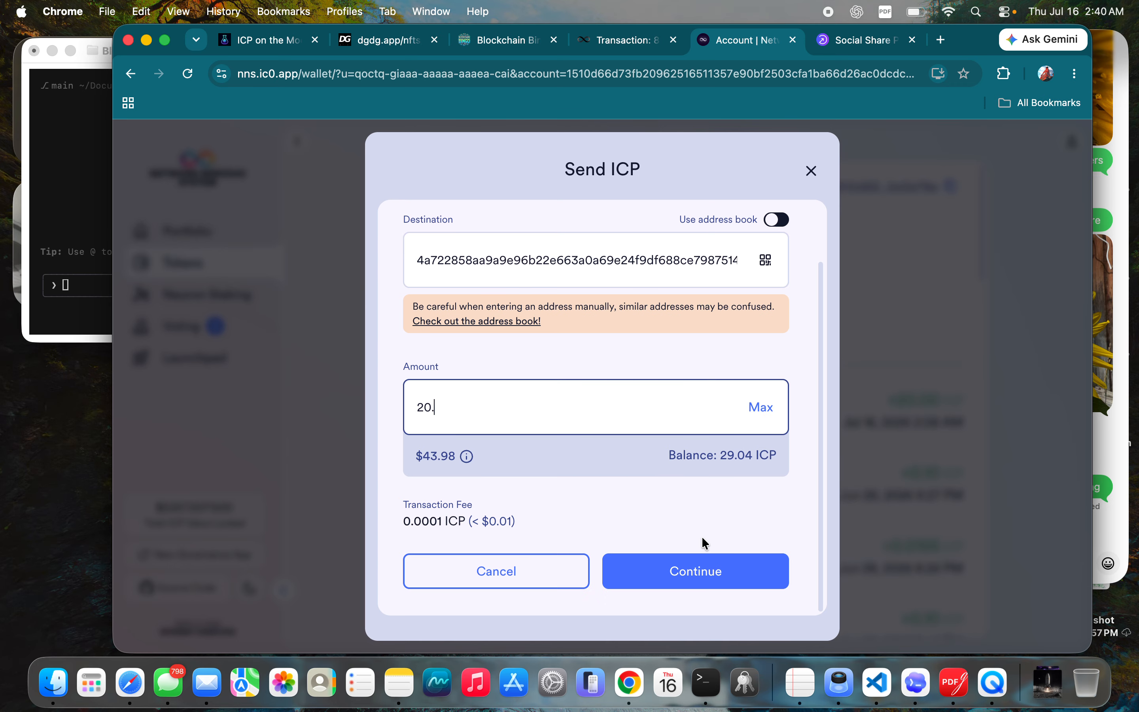
left_click(708, 584)
scroll(707, 582, "down", 3)
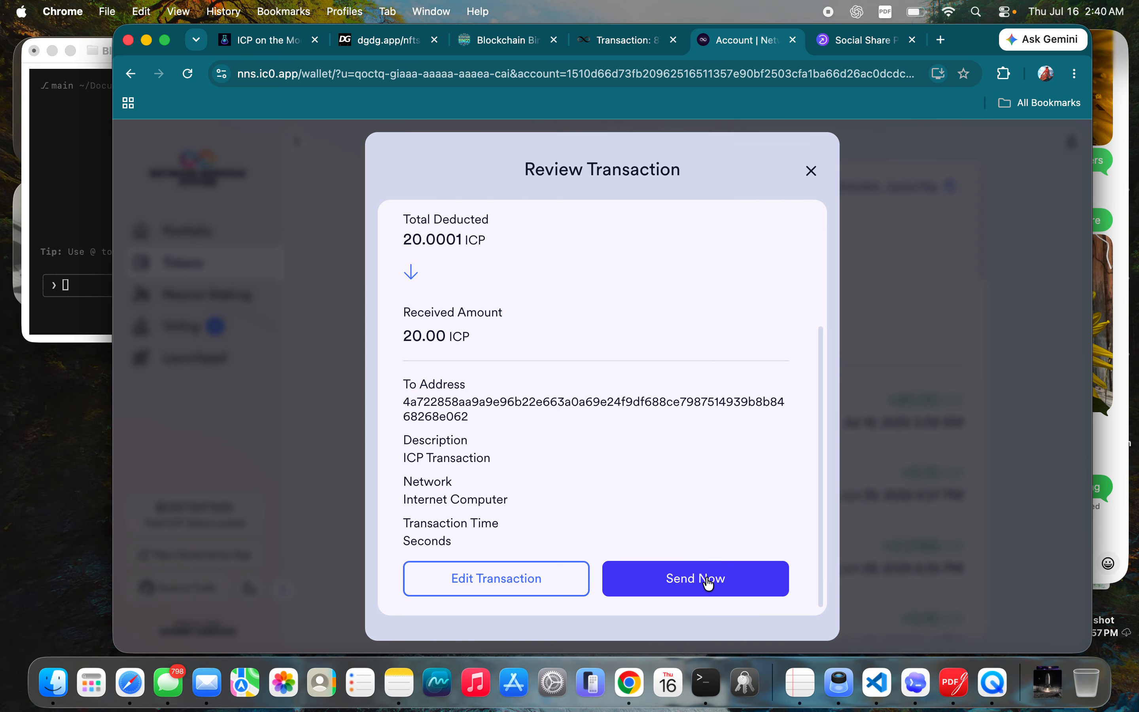
left_click(708, 582)
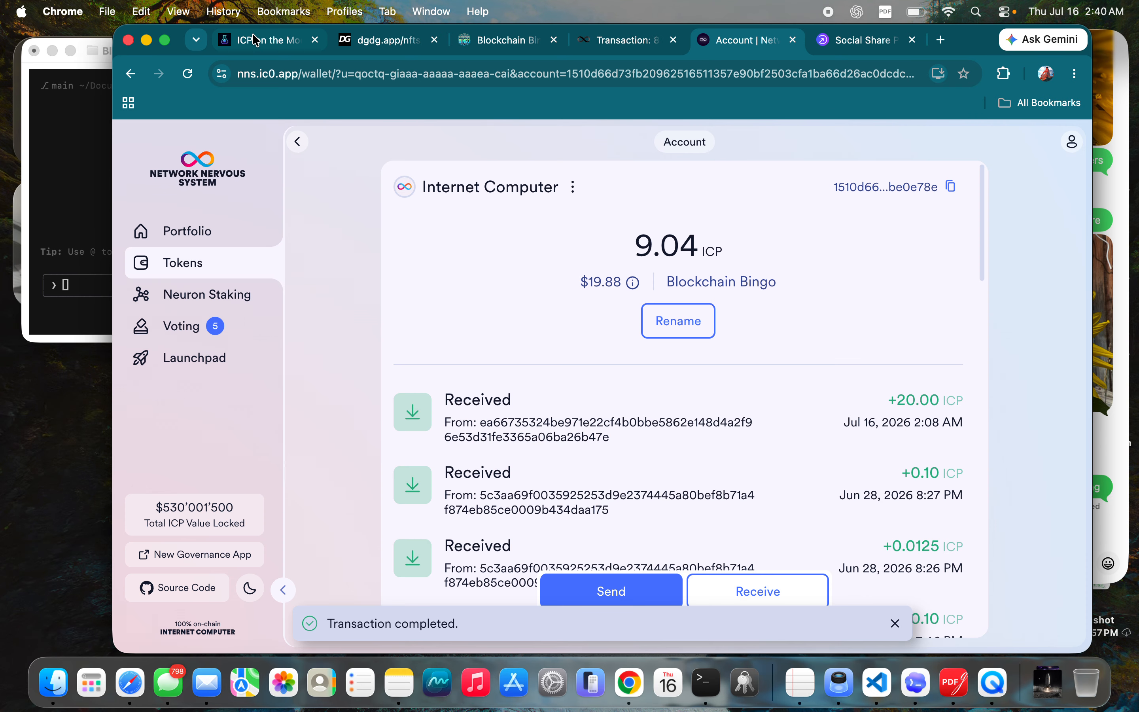
Return to Mintlab's ICP Account page, refresh the available balance and check the recent transactions.
left_click(255, 39)
scroll(537, 267, "up", 3)
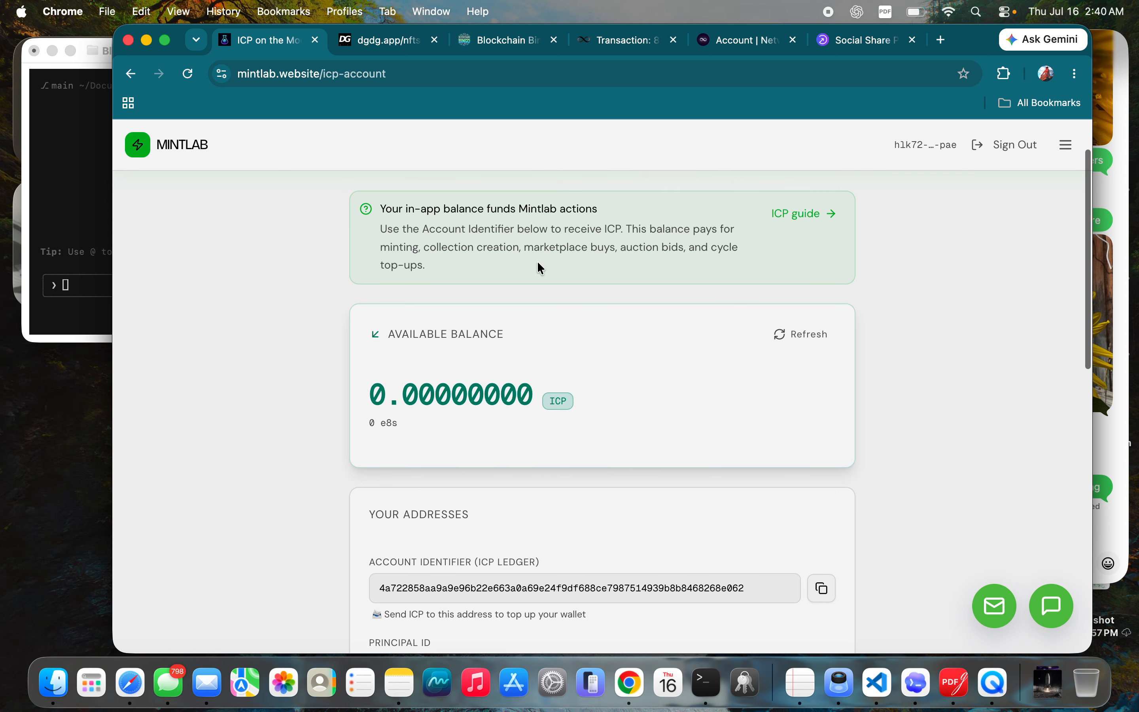
left_click(807, 335)
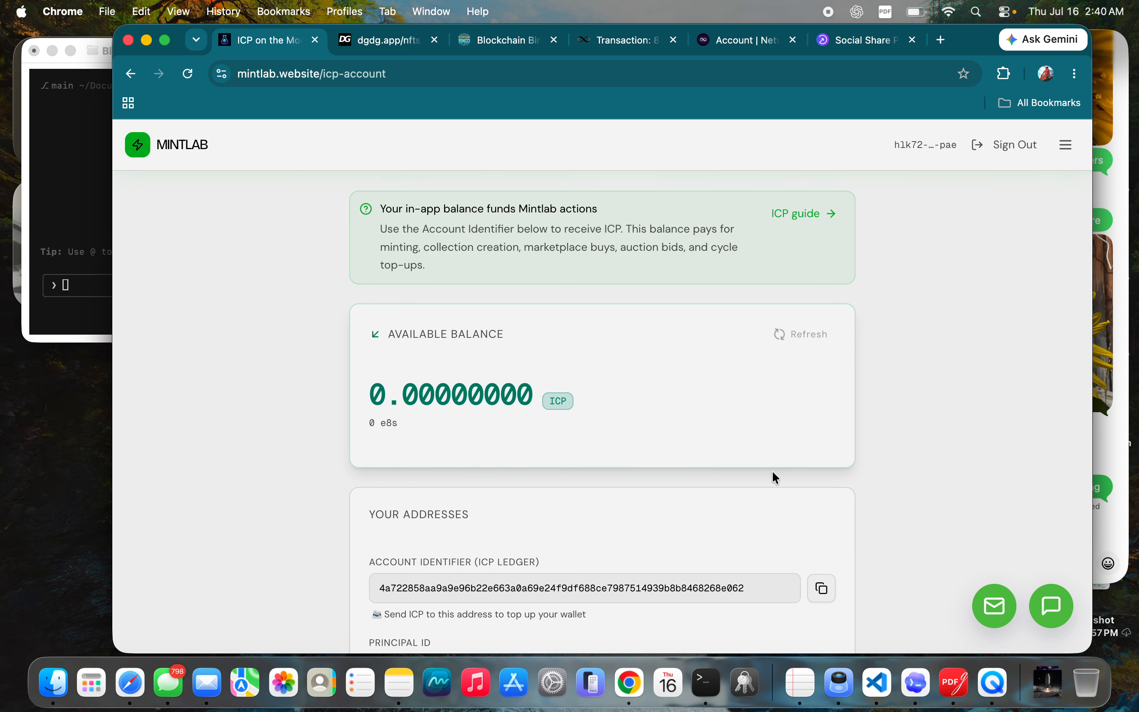
scroll(774, 472, "up", 2)
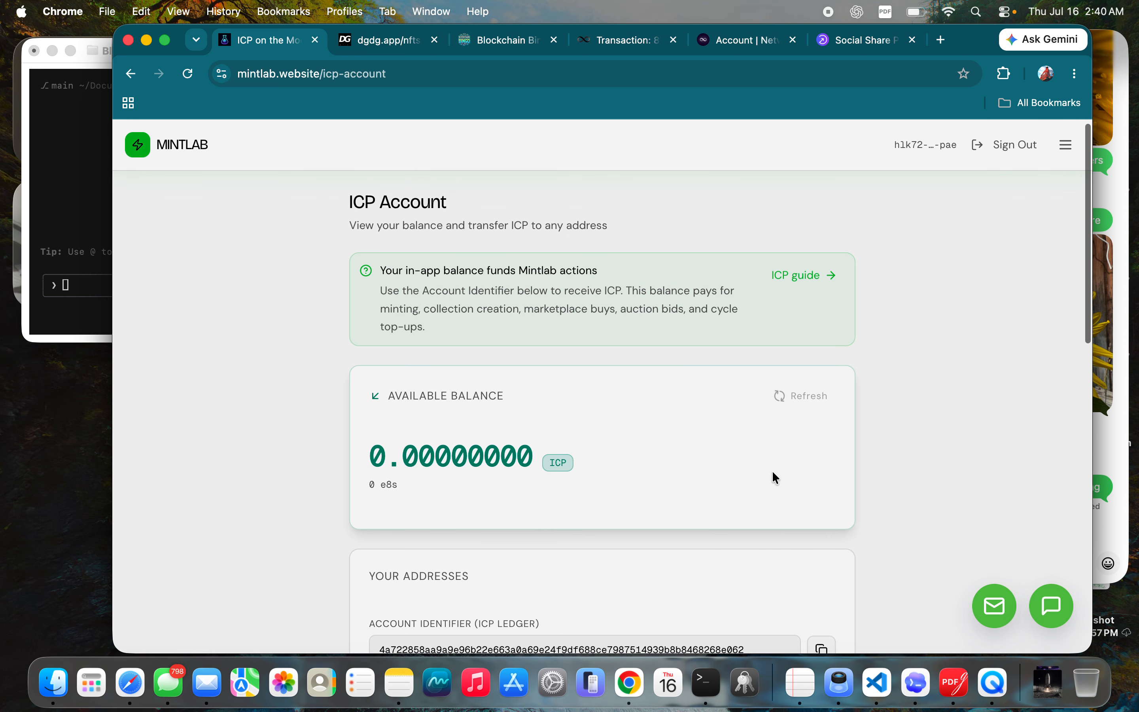
scroll(774, 476, "down", 2)
scroll(774, 476, "down", 15)
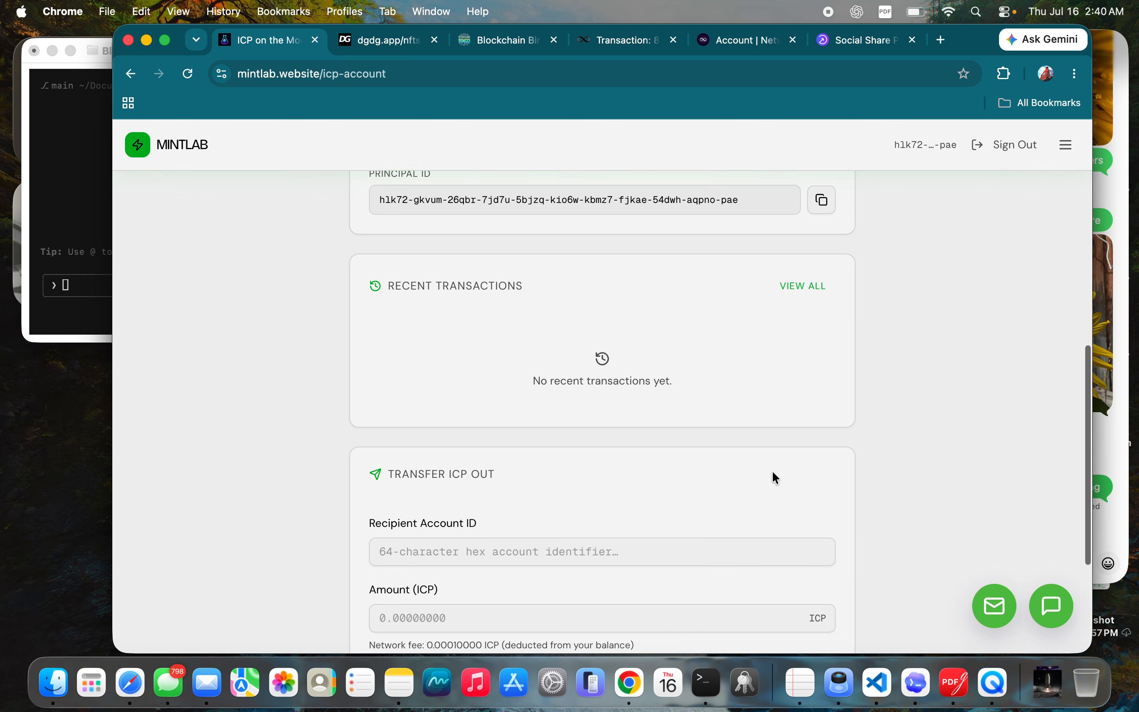
scroll(772, 470, "up", 15)
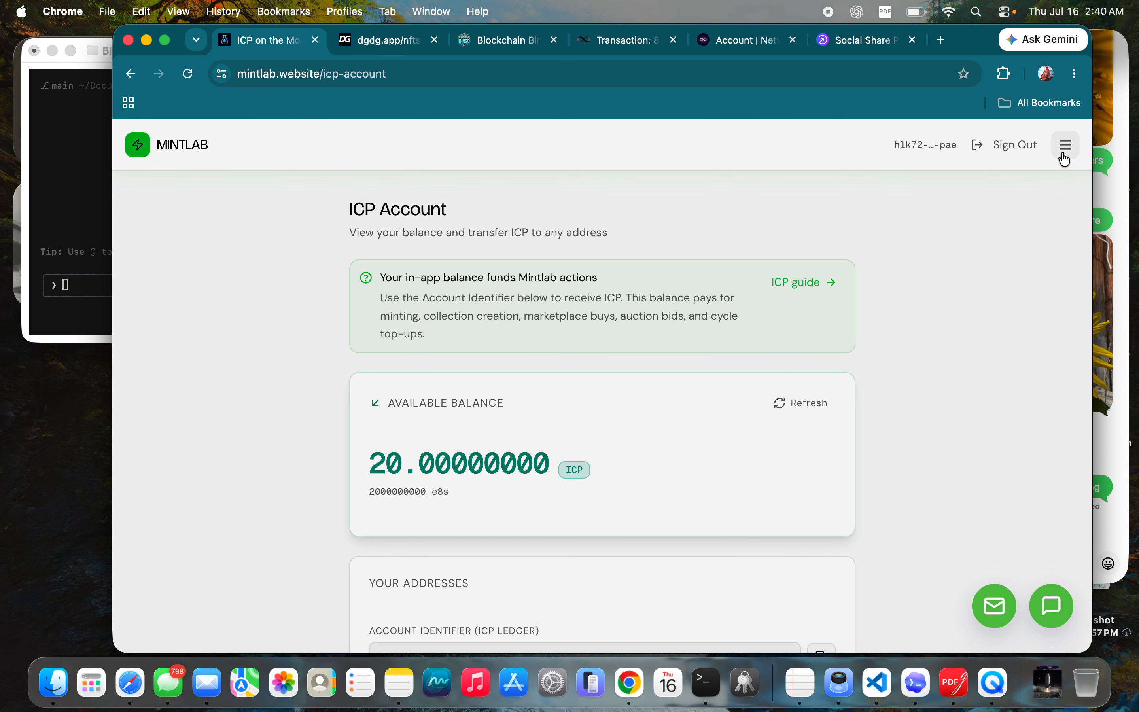
Open the Wallet page and review its receiving IDs, NFT activity and minting sections.
left_click(1065, 159)
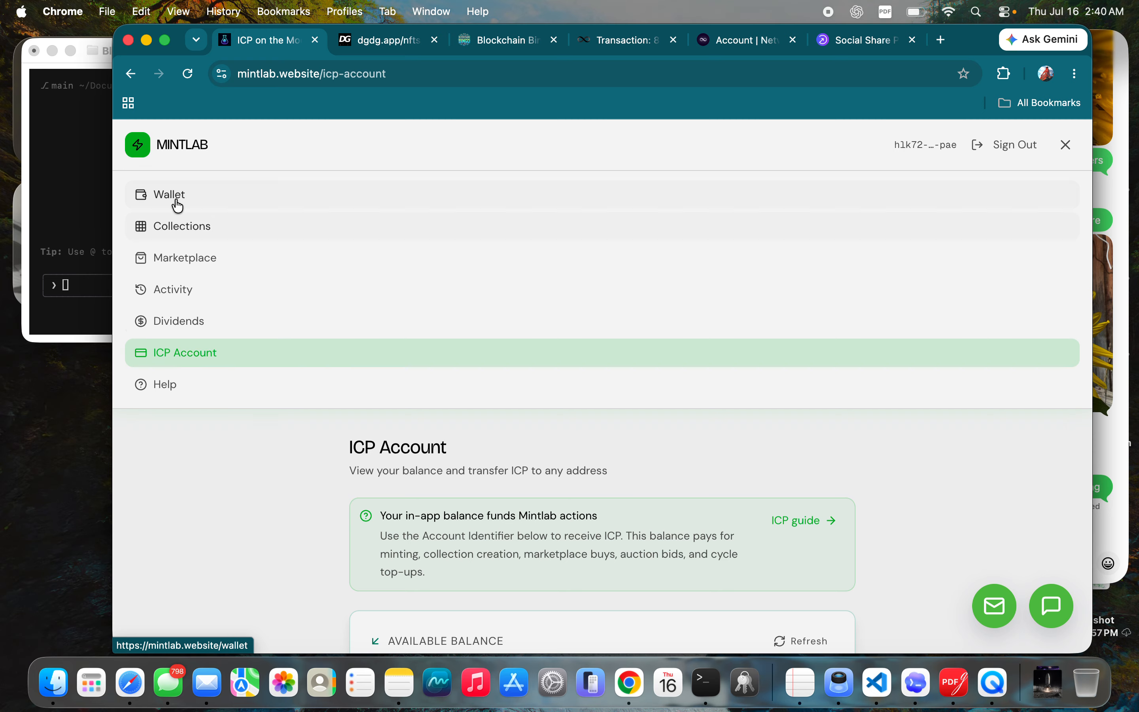
left_click(178, 205)
scroll(303, 477, "down", 4)
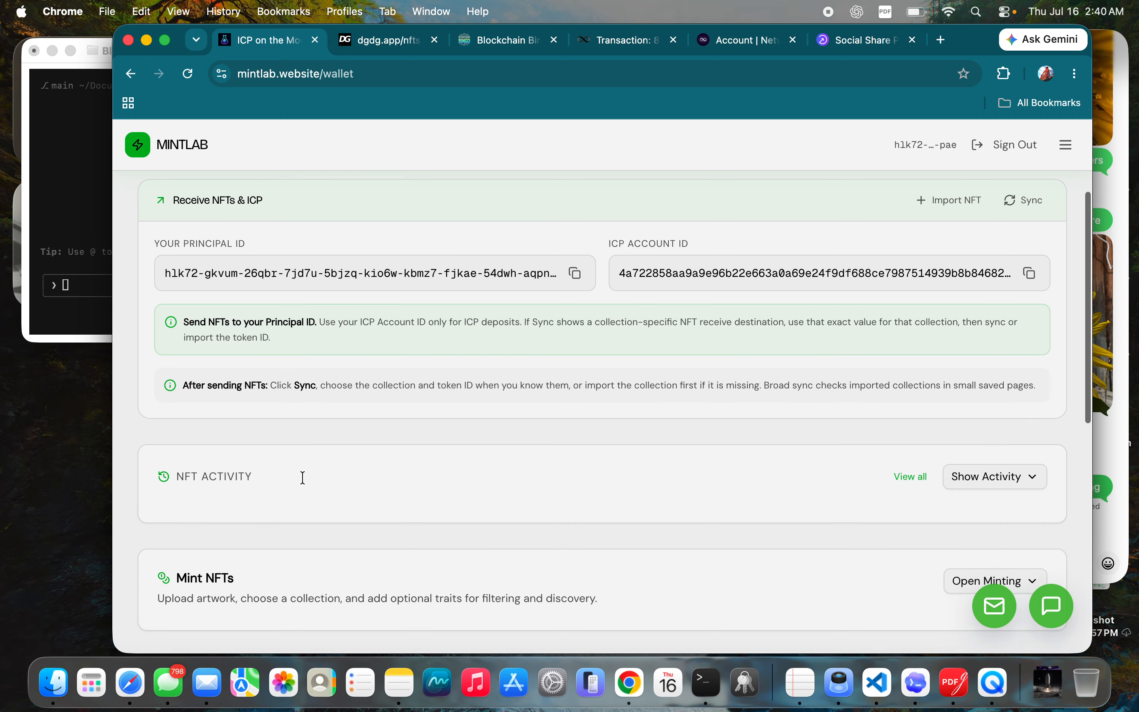
scroll(303, 477, "down", 5)
scroll(302, 476, "up", 10)
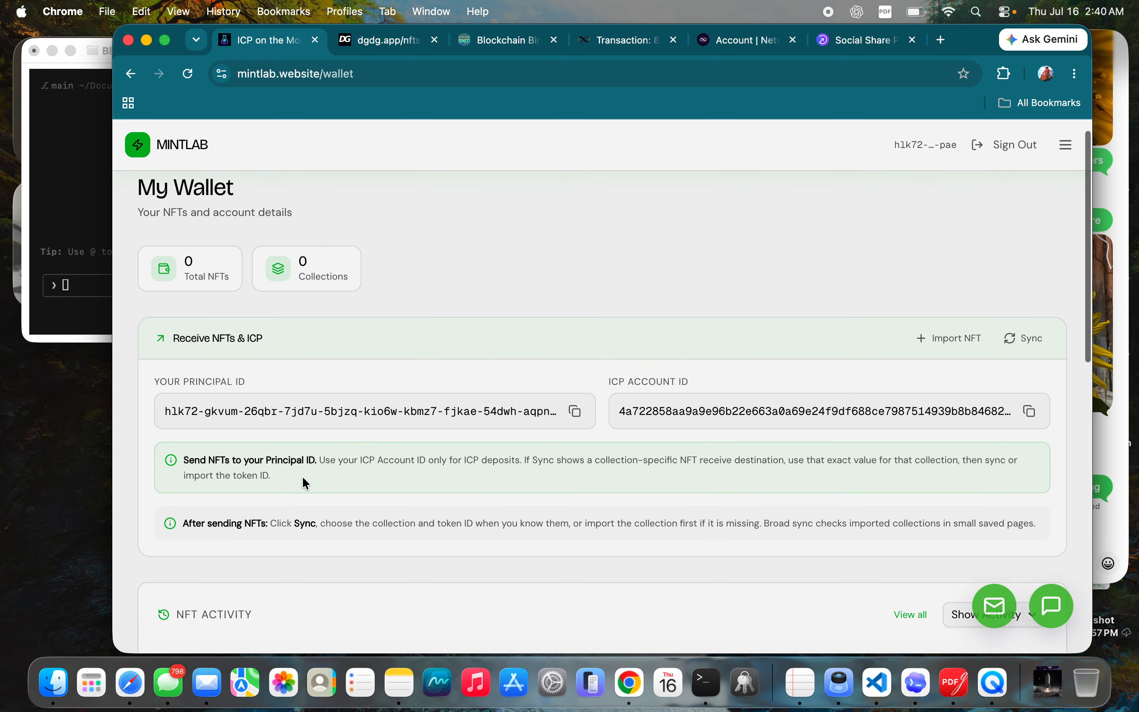
scroll(302, 476, "down", 2)
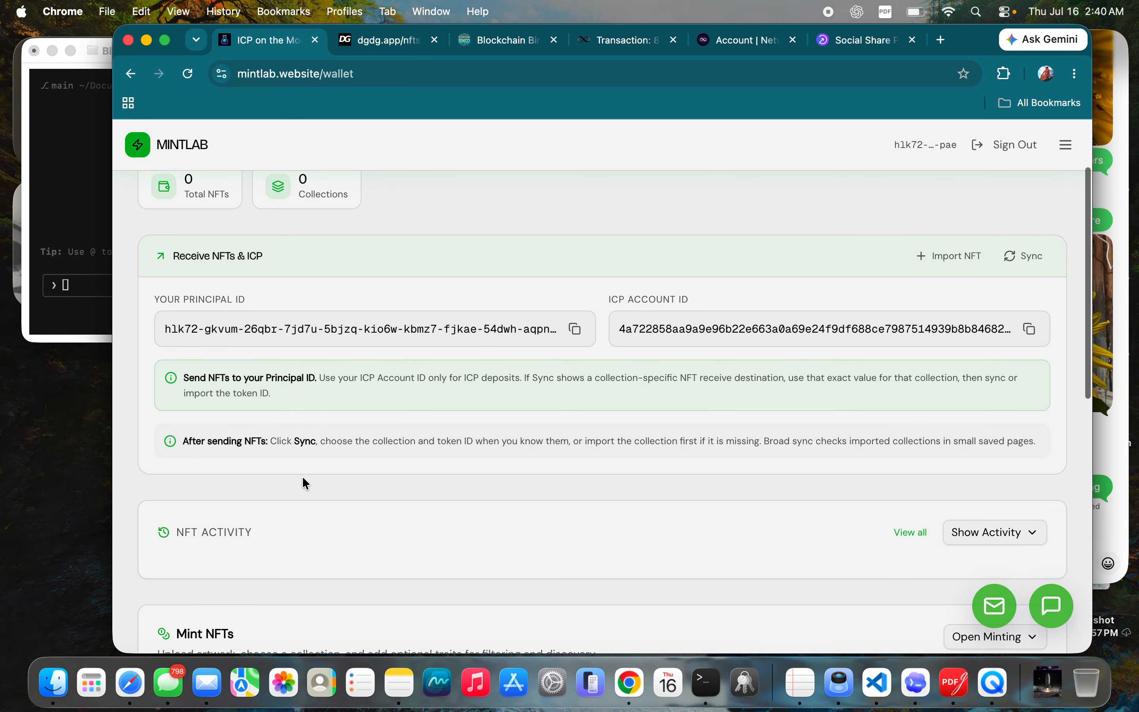
scroll(302, 476, "up", 1)
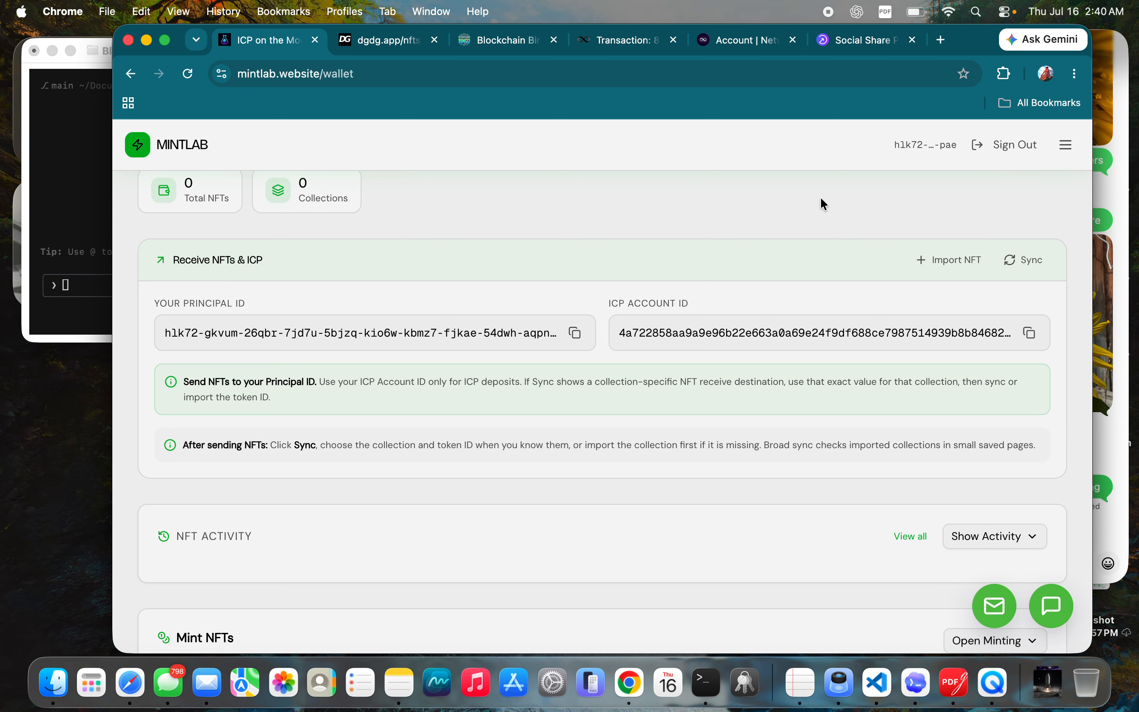
left_click(1065, 146)
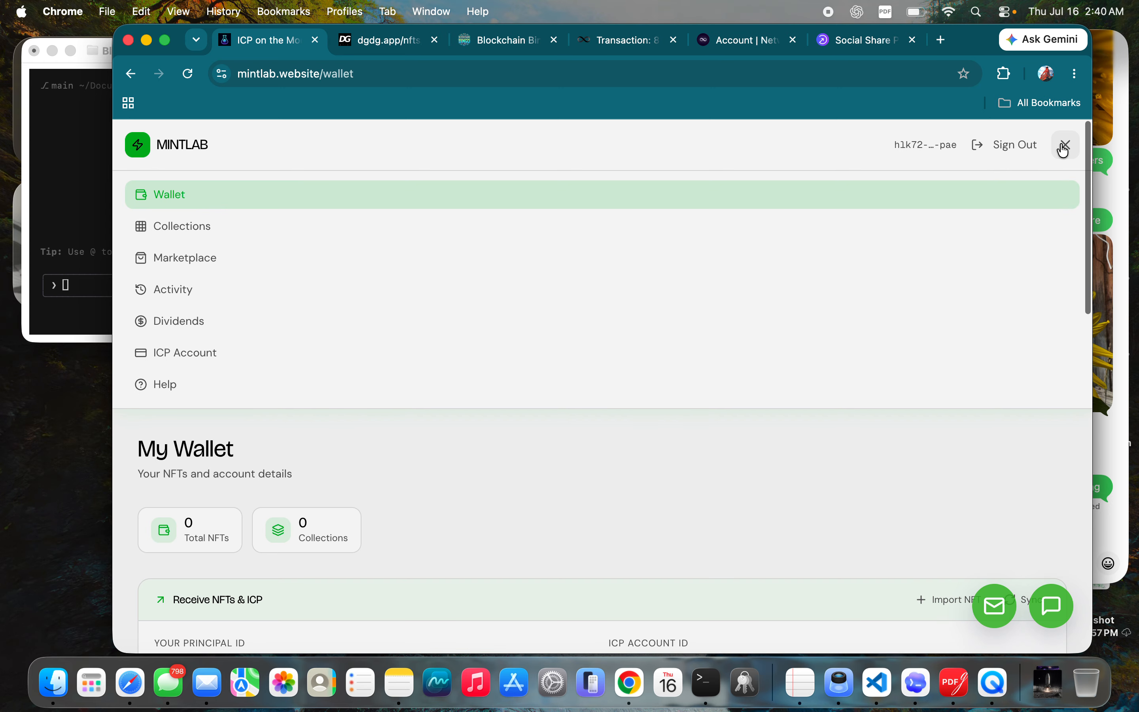
left_click(1065, 148)
Examine the wallet's NFT area and the list of supported collections.
scroll(518, 501, "down", 10)
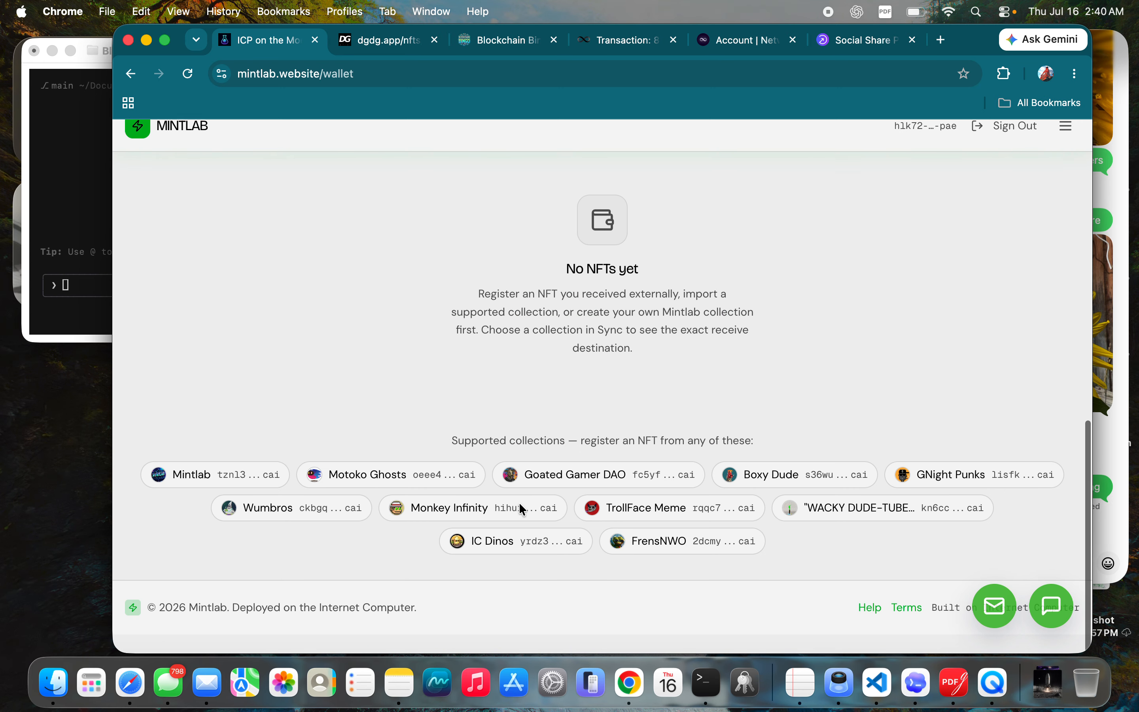
scroll(519, 501, "up", 2)
scroll(519, 501, "down", 3)
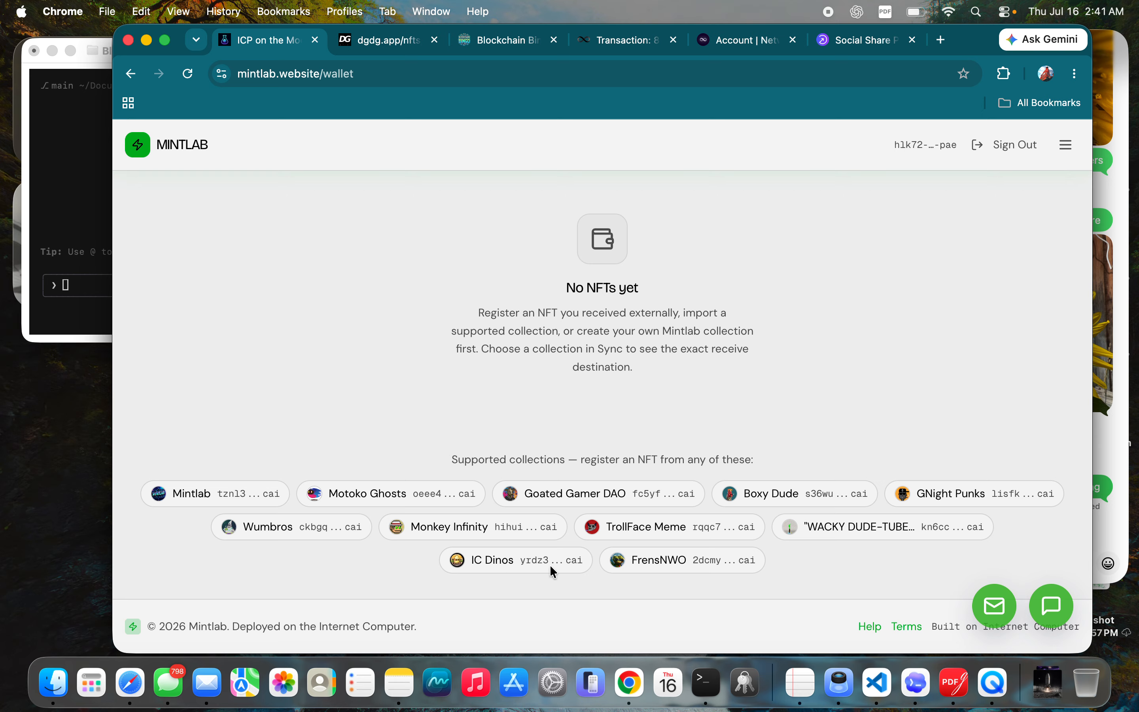
scroll(732, 343, "down", 4)
scroll(741, 474, "up", 8)
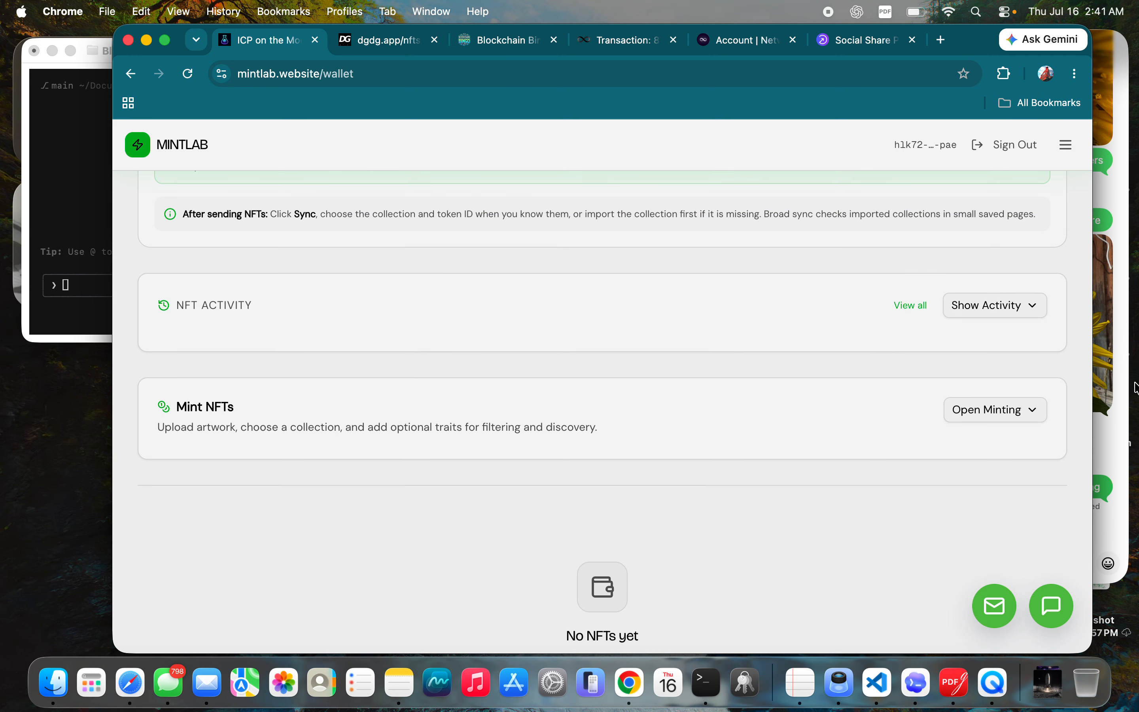
Expand the wallet's Mint NFTs section and review its mint target, cost, upload rules and form fields.
left_click(991, 421)
scroll(274, 483, "down", 4)
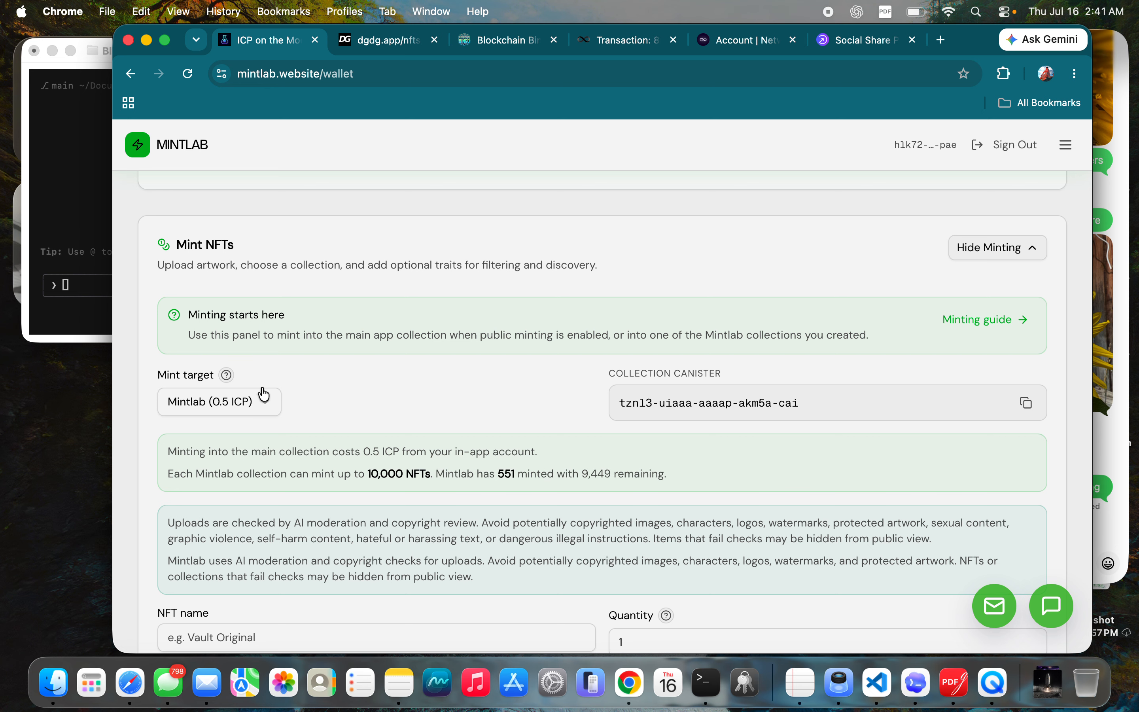
scroll(365, 436, "down", 5)
scroll(366, 435, "down", 1)
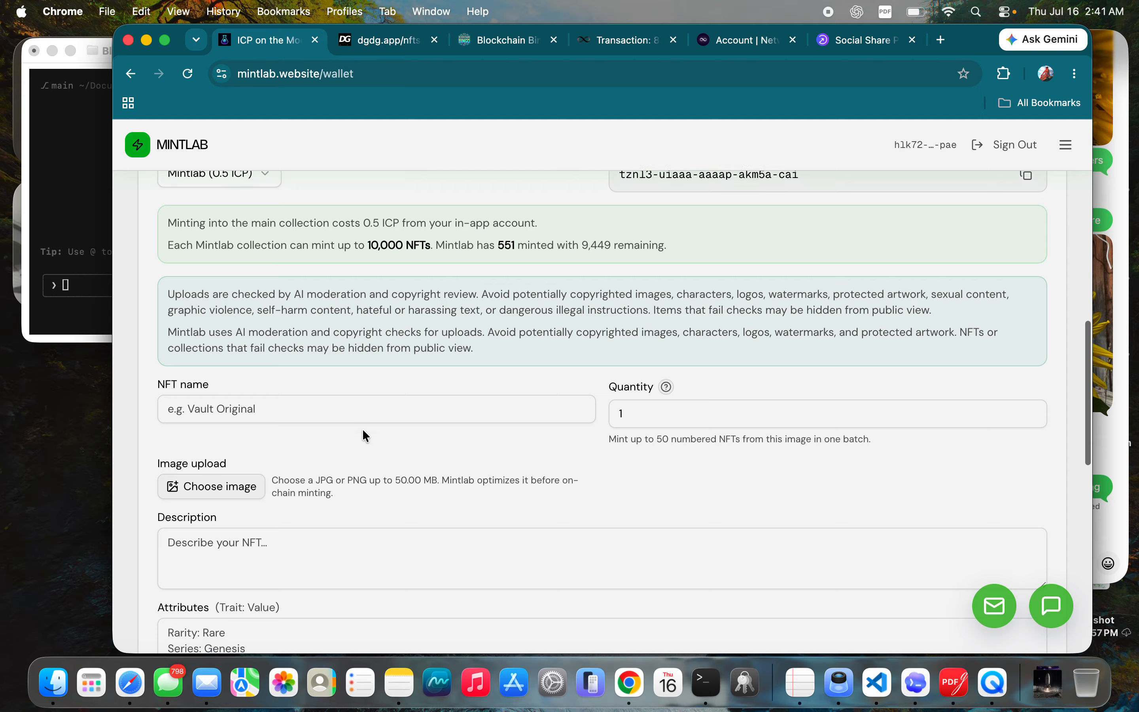
Upload the moon-landing rocket picture "ChatGPT Image Jul 14, 2026, 01_51_41 AM.png" from Downloads as the NFT image.
left_click(197, 480)
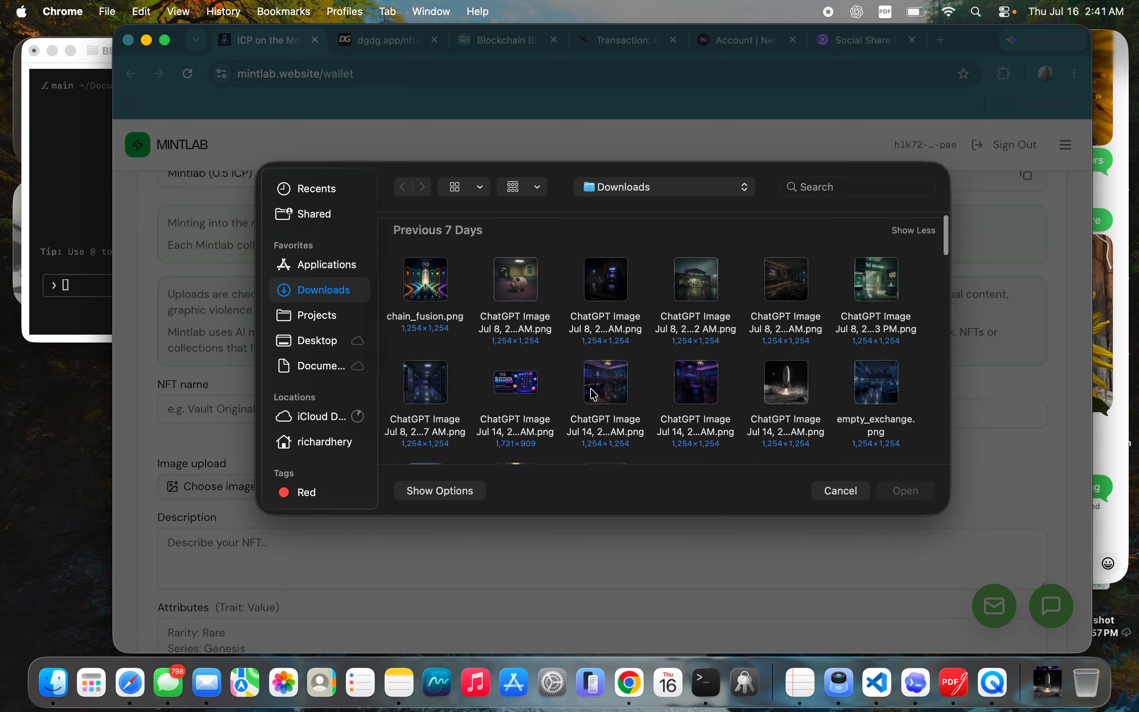
scroll(594, 394, "down", 1)
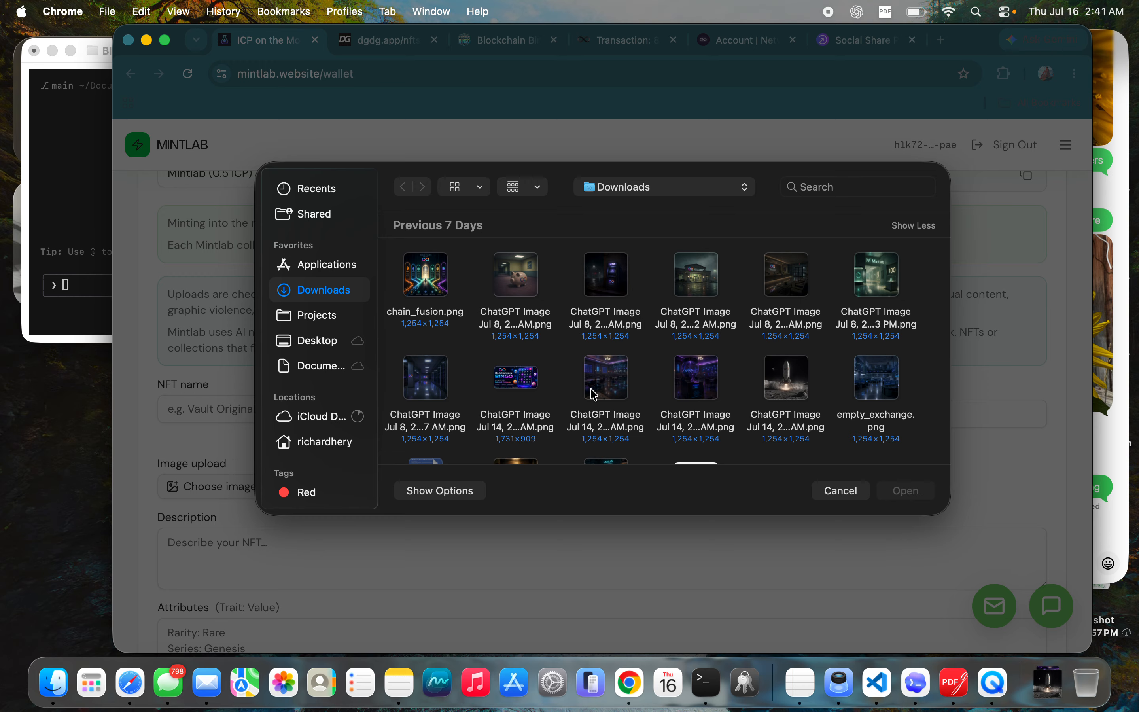
scroll(594, 394, "down", 10)
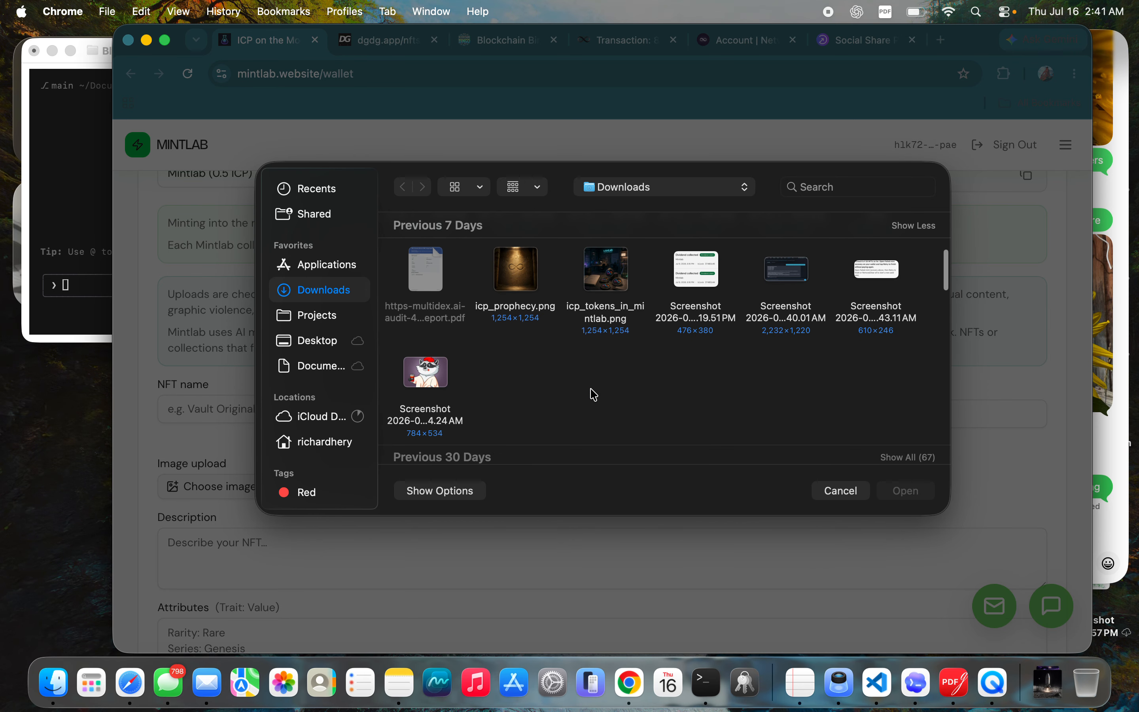
scroll(594, 395, "up", 8)
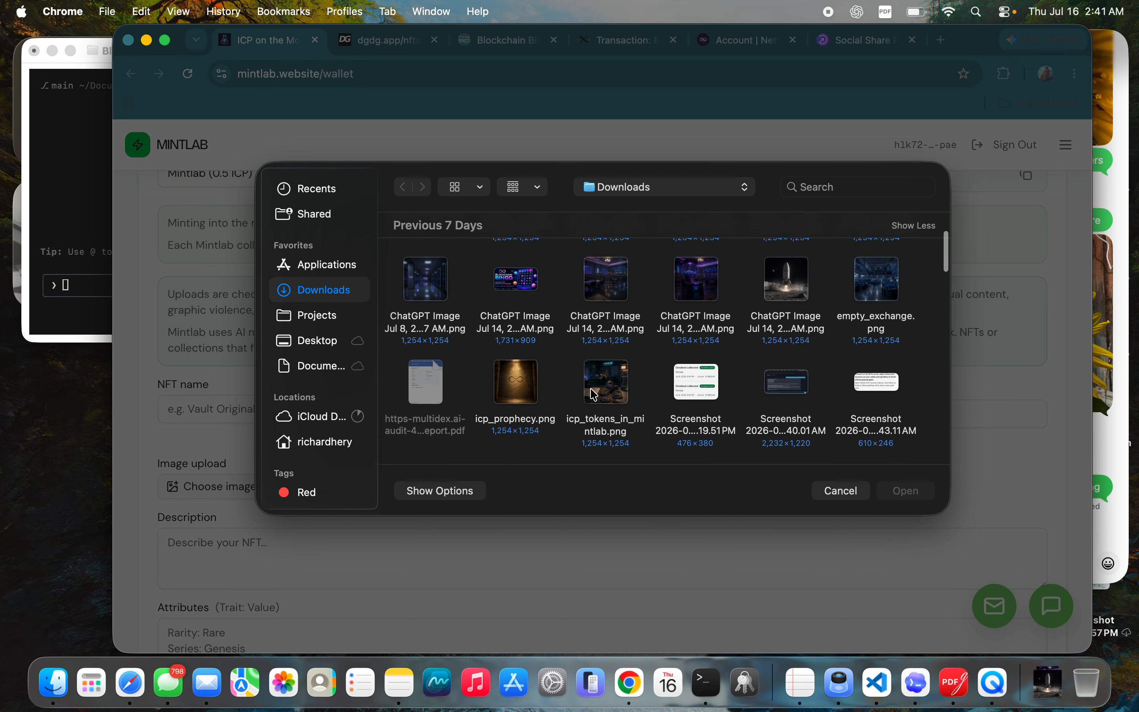
scroll(594, 395, "up", 5)
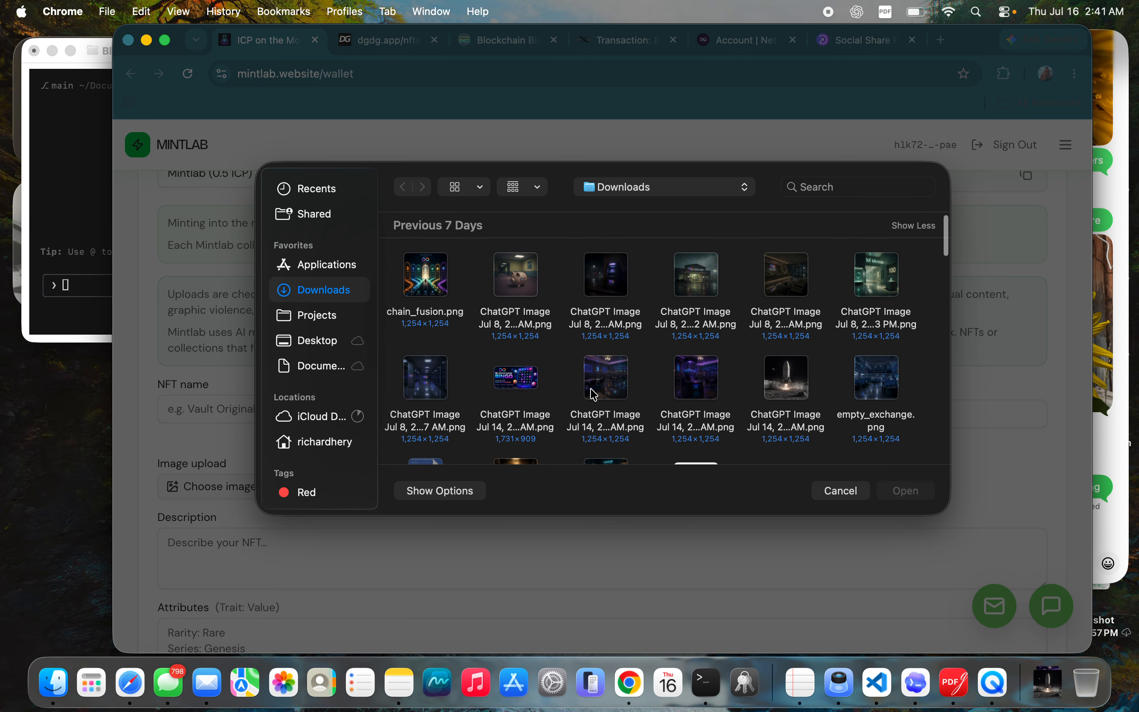
scroll(593, 395, "up", 1)
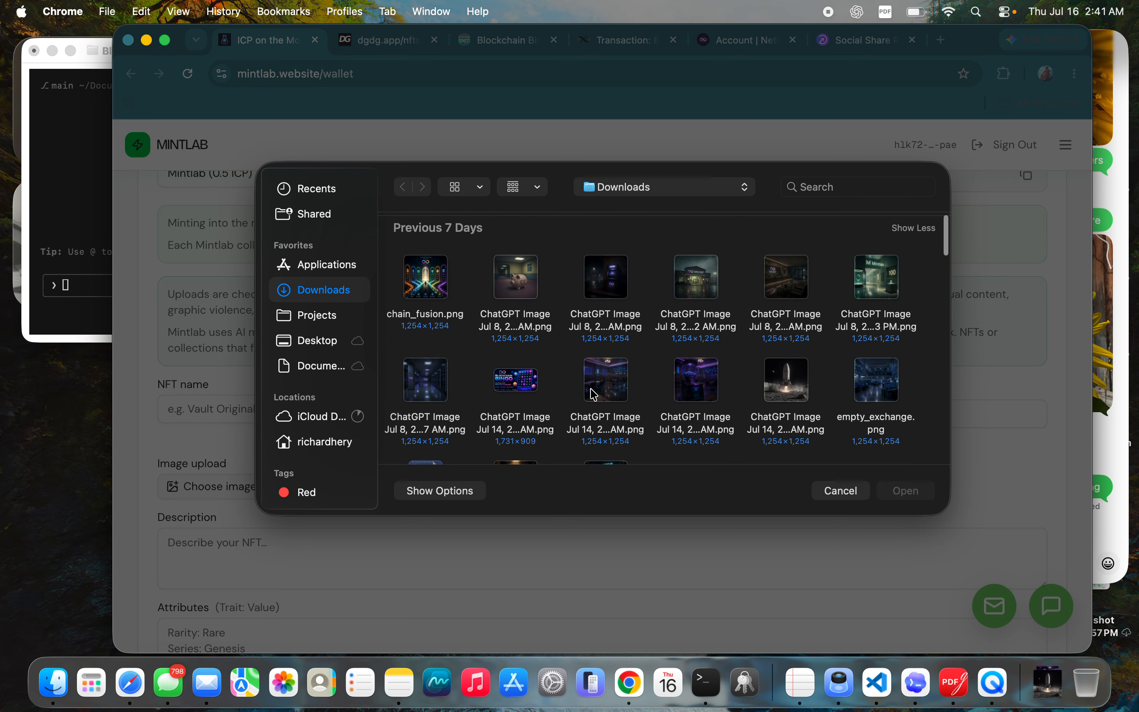
scroll(593, 395, "down", 2)
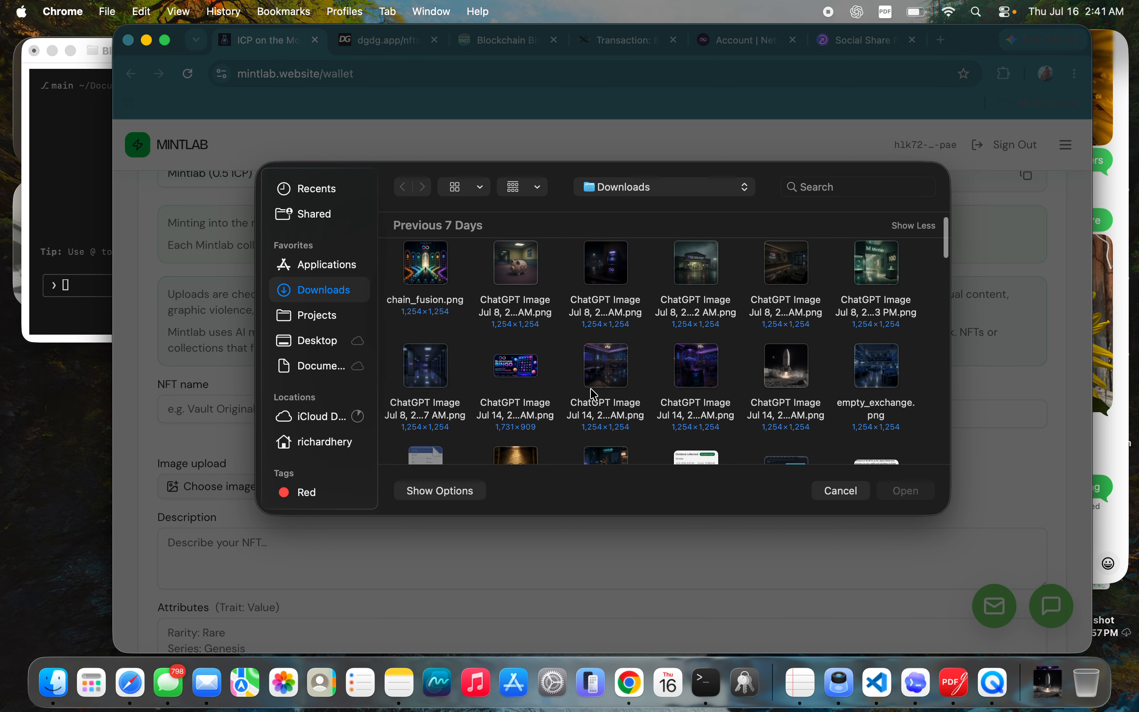
scroll(594, 394, "up", 2)
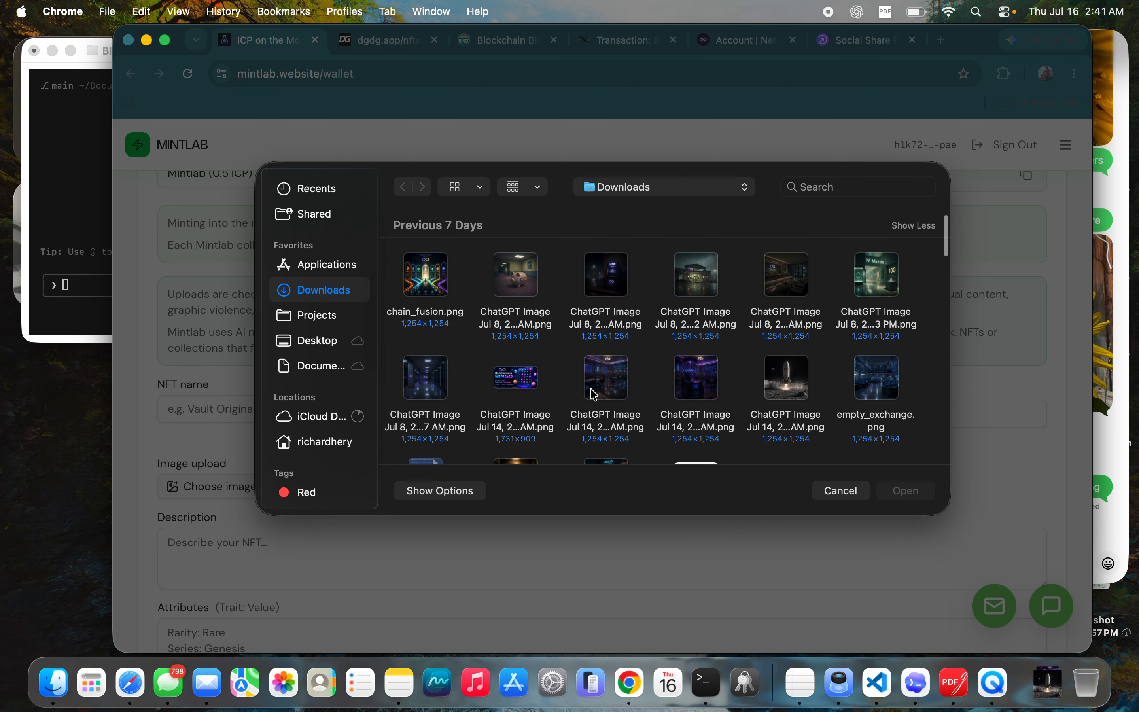
scroll(594, 394, "down", 1)
left_click(594, 395)
scroll(594, 394, "down", 3)
left_click(791, 403)
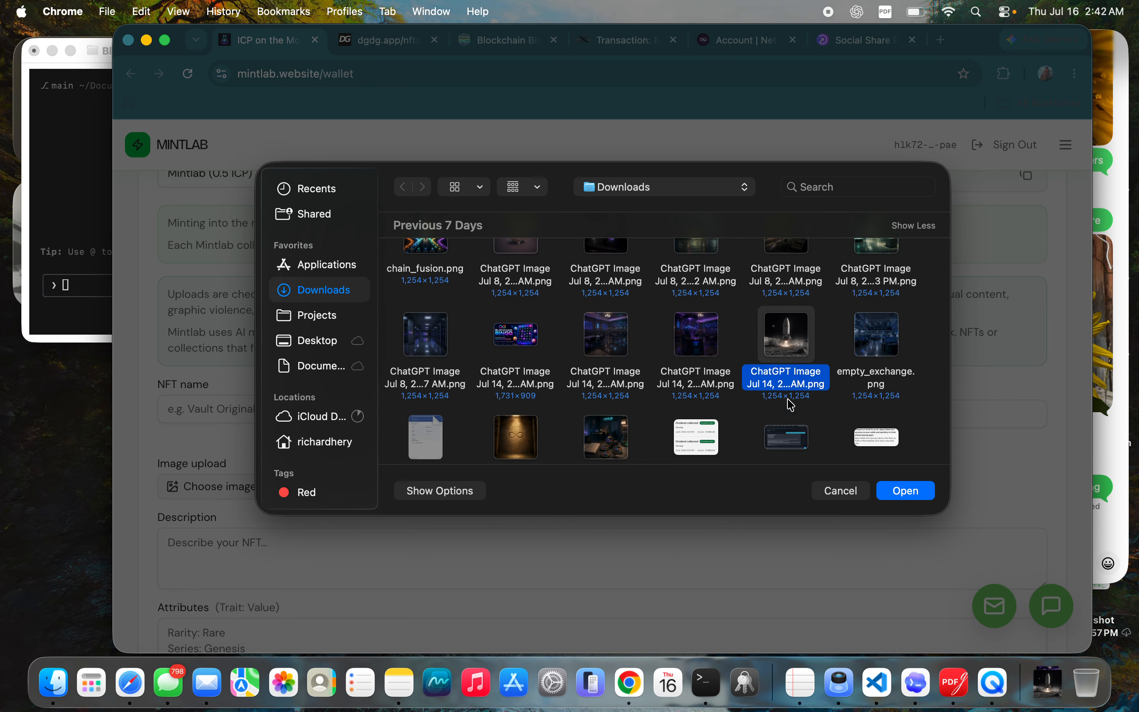
left_click(889, 491)
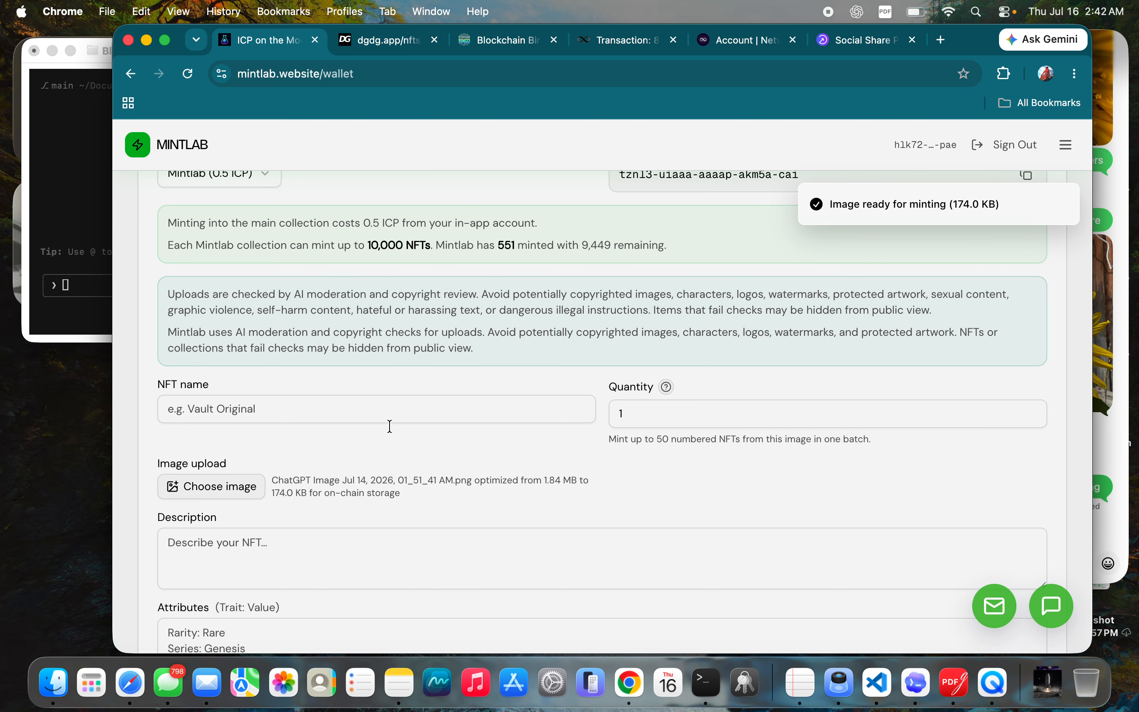
Name the NFT "ICP Lands on the Moon" with a quantity of 1.
left_click(268, 405)
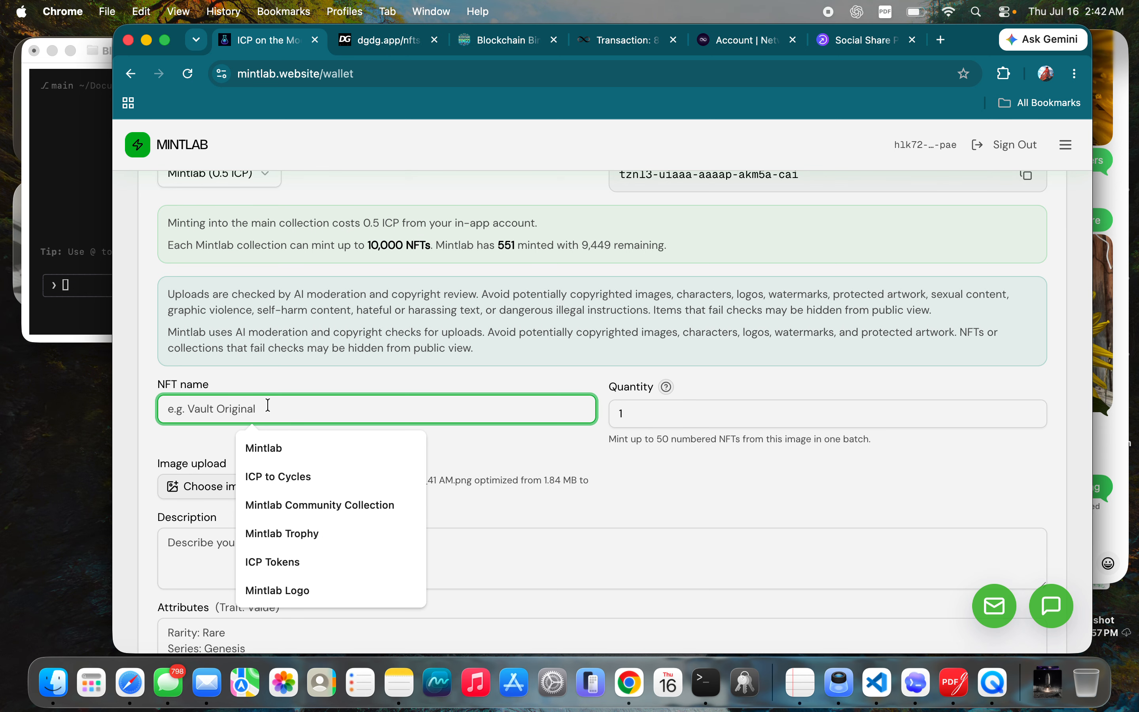
type("ICP")
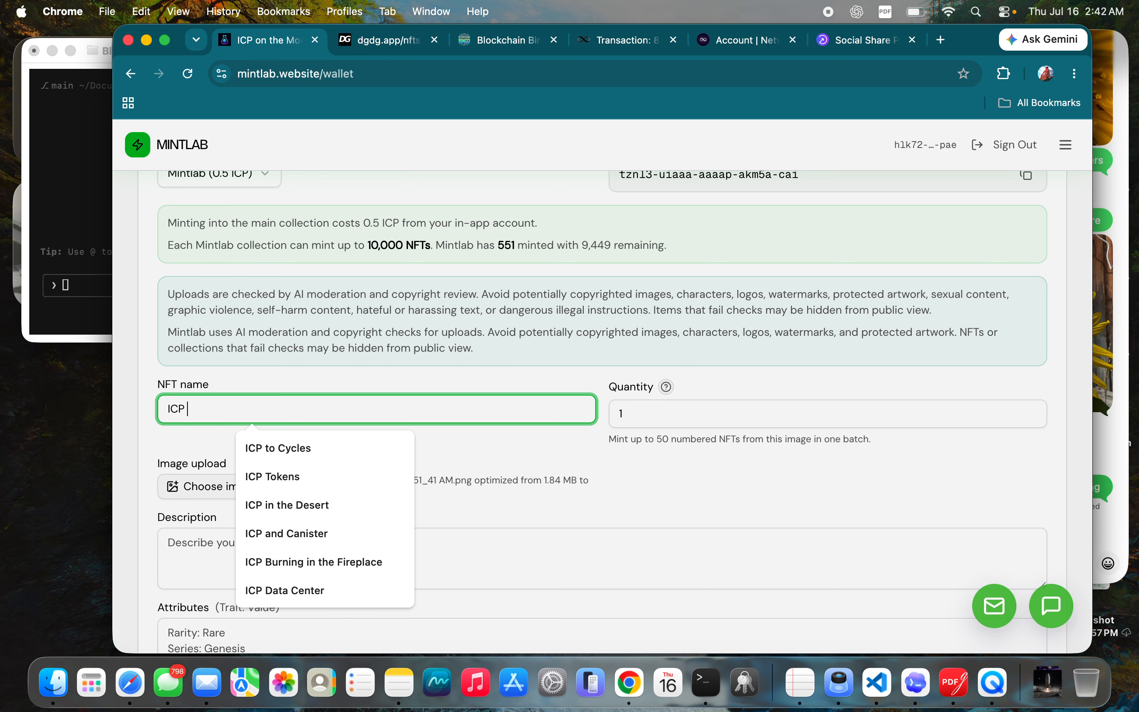
type(" Land")
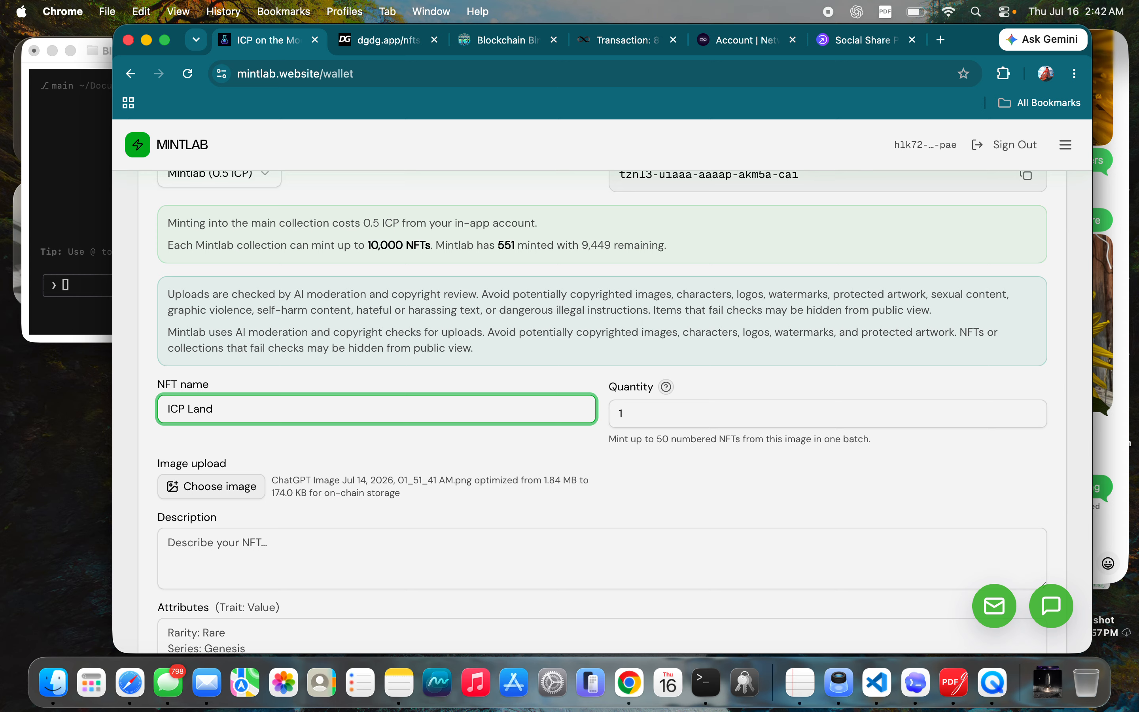
type("s on the Moon")
left_click(682, 413)
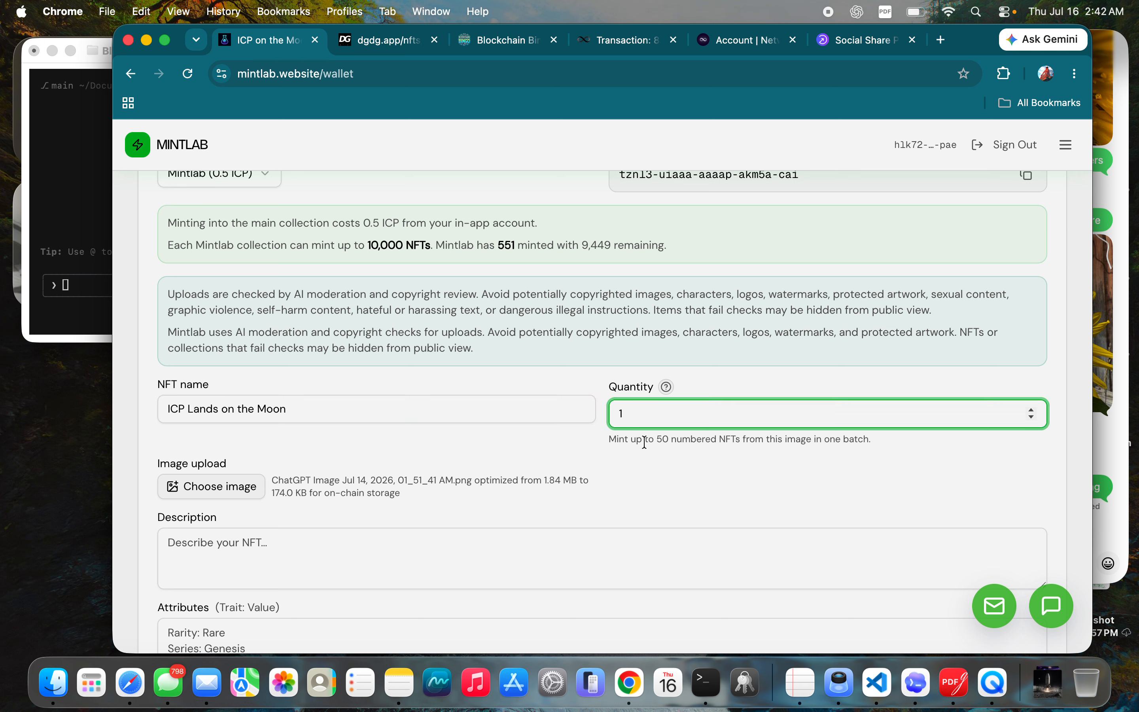
Set the NFT description to "ICP Rocket finally touches down on the moon.".
left_click(261, 561)
type("IC")
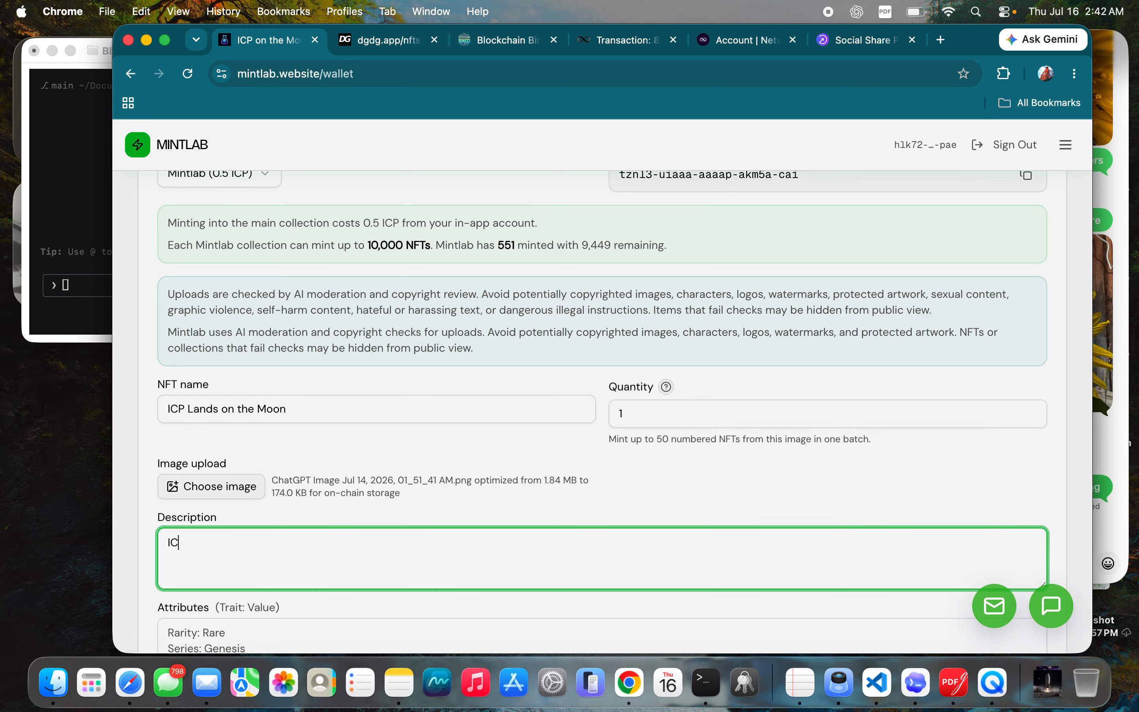
type("P Rocket finally touches dow")
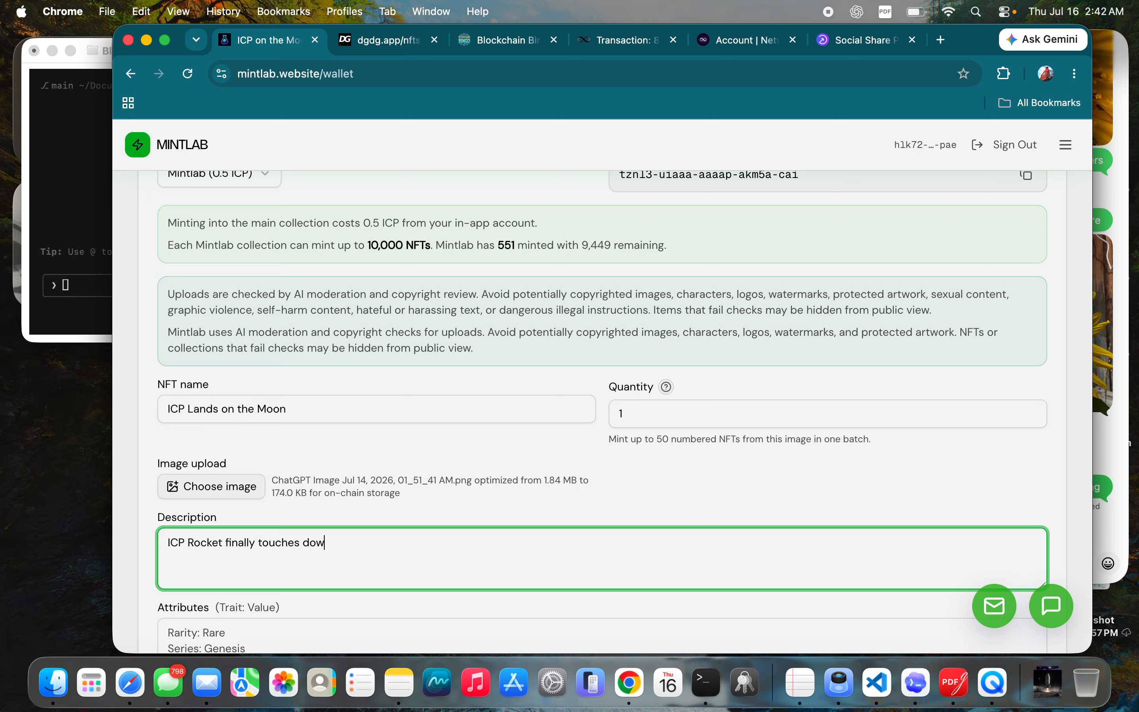
type("n on the moon.")
Try to mint the rocket NFT into the main Mintlab collection, confirming the 0.5 ICP mint payment.
scroll(325, 577, "down", 5)
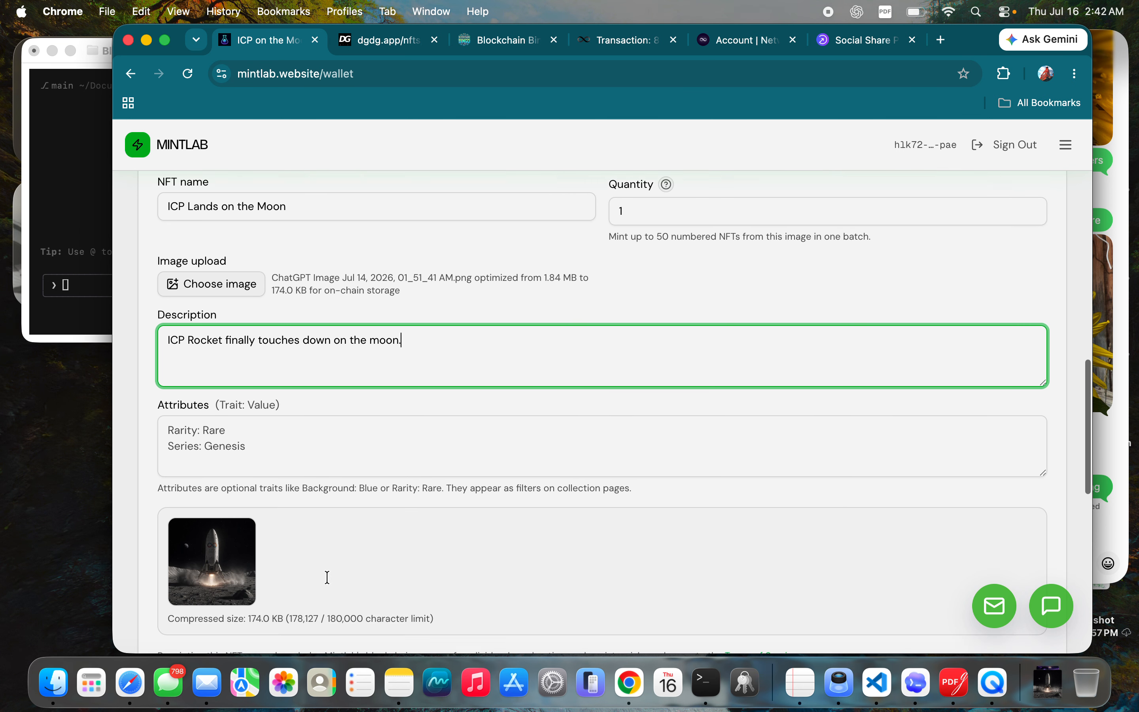
scroll(325, 577, "down", 6)
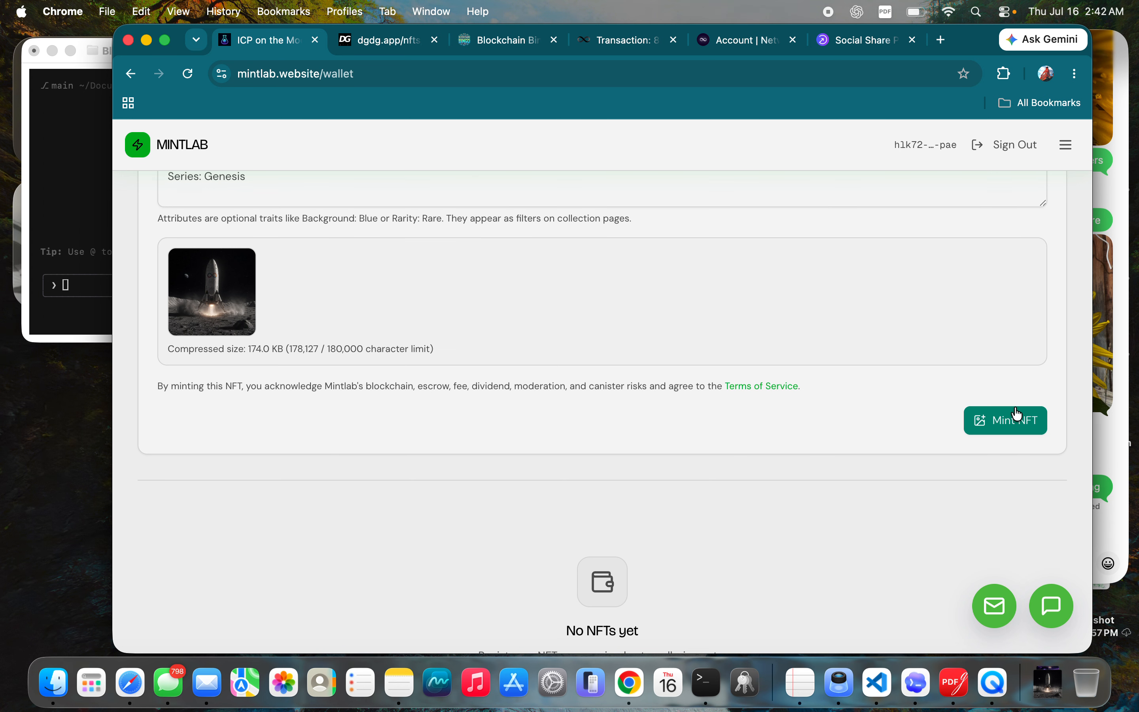
left_click(1018, 414)
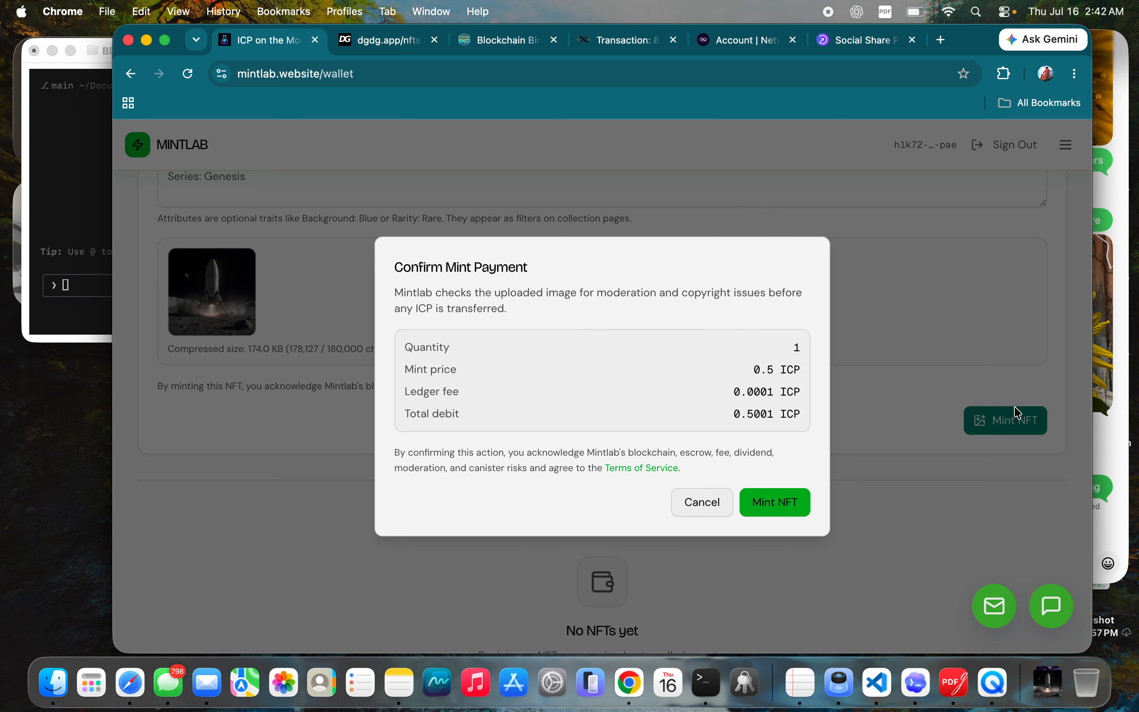
left_click(774, 504)
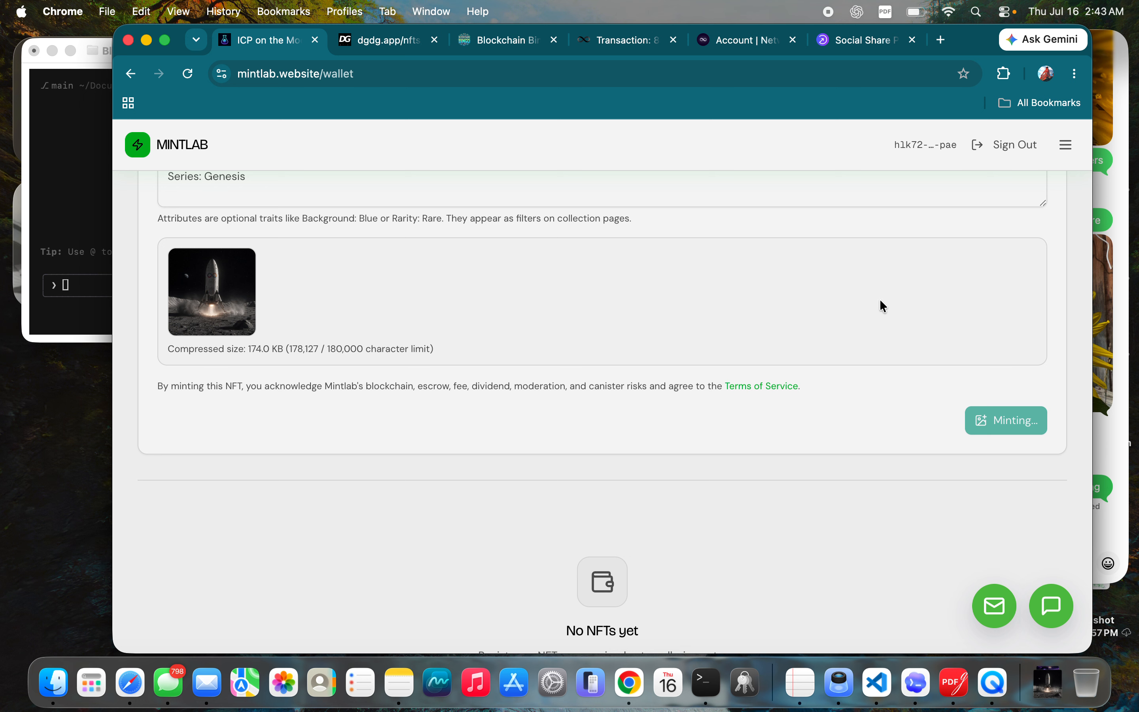
scroll(462, 413, "up", 3)
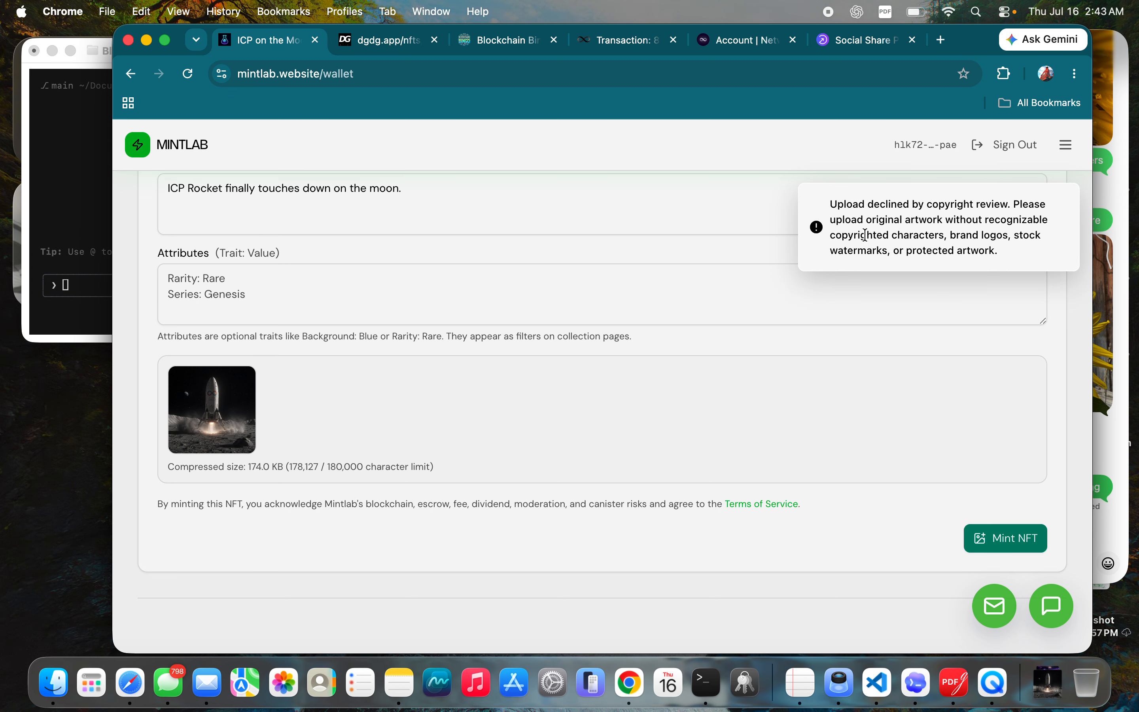
Sign out of the test account, sign in to Mintlab with the default "My account" identity and open the Admin Dashboard.
left_click(1014, 145)
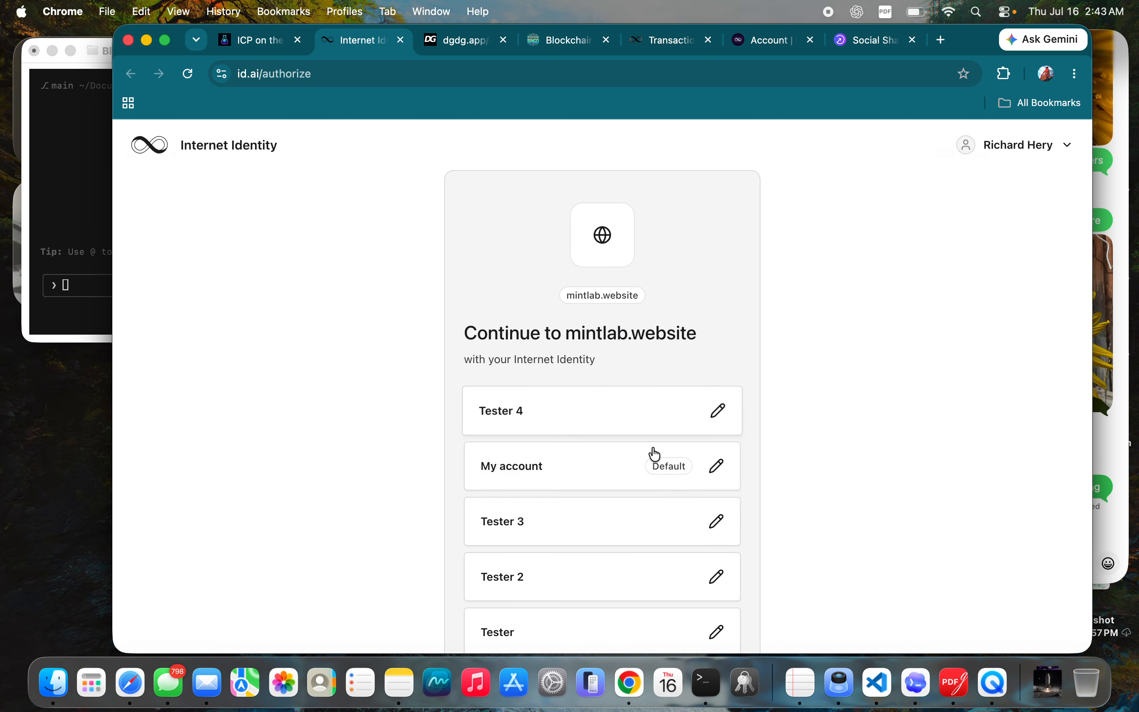
left_click(613, 477)
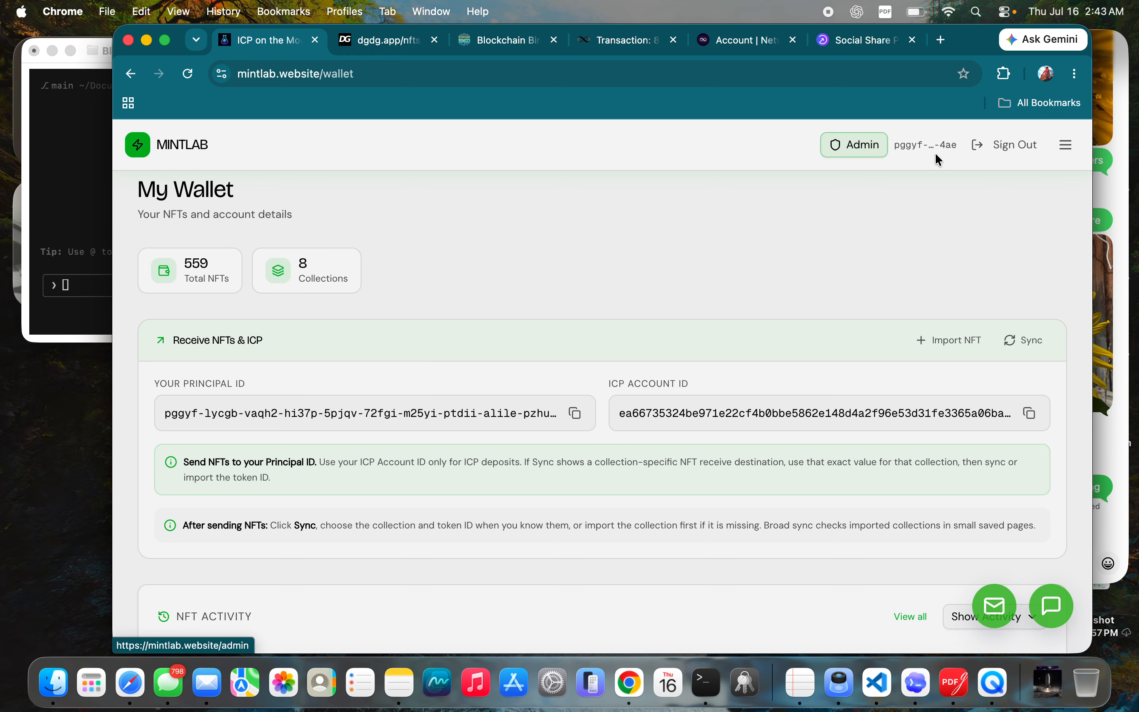
left_click(1065, 159)
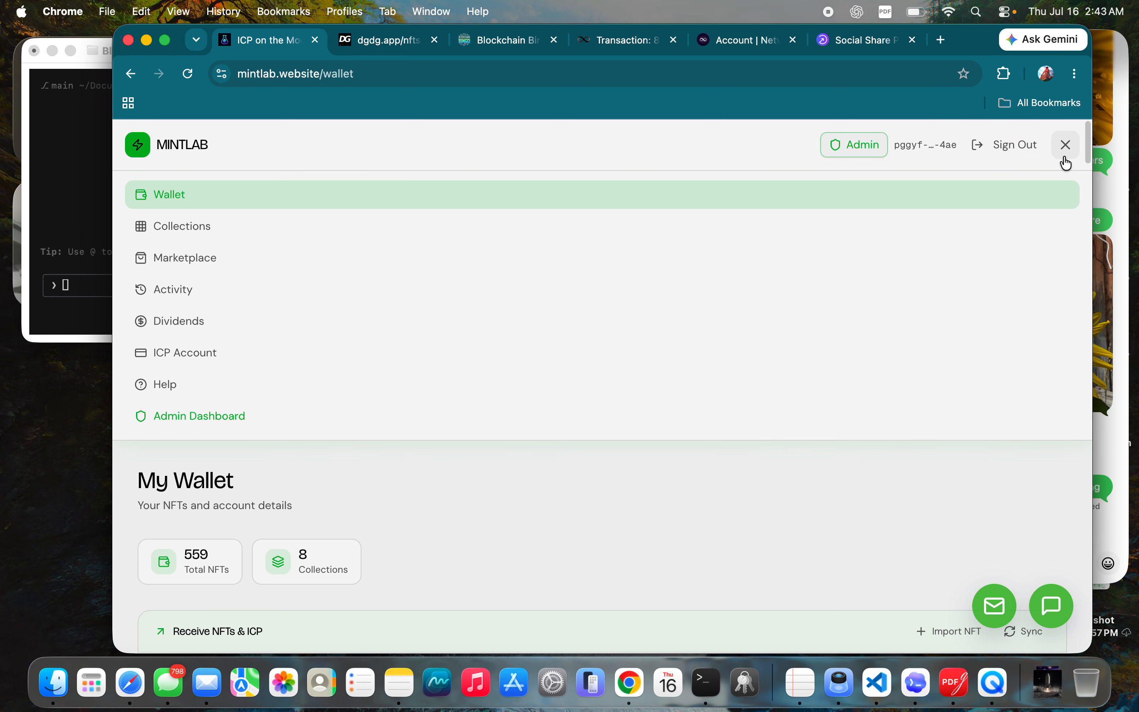
left_click(162, 414)
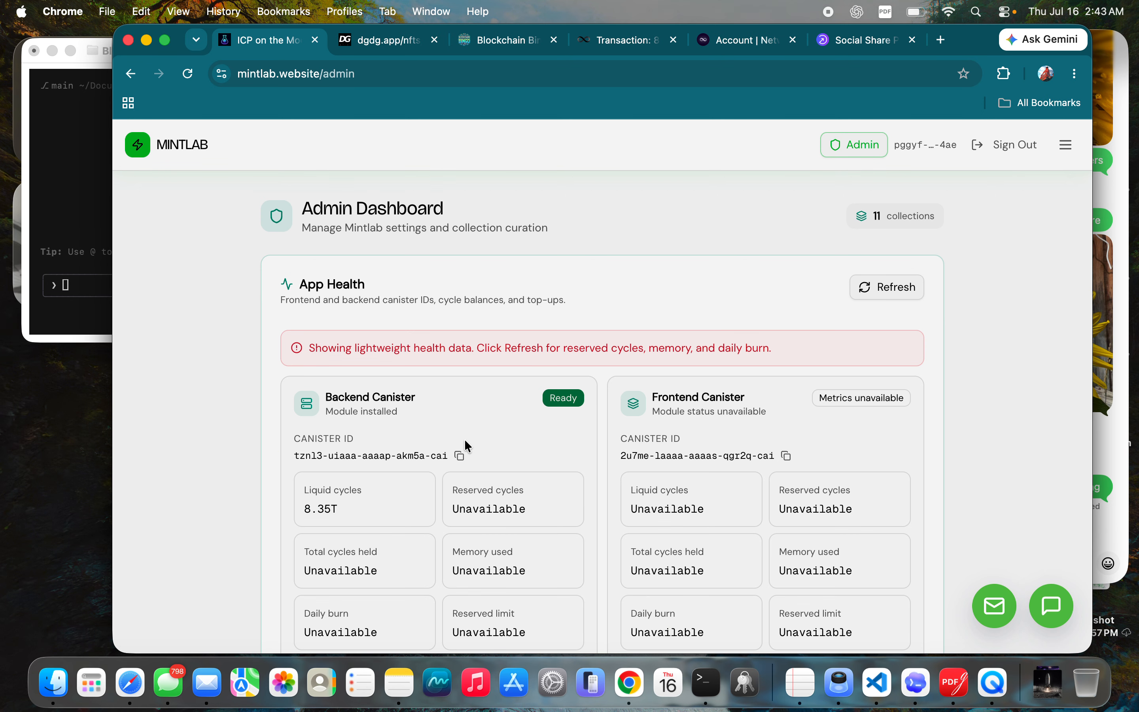
Disable moderation in the Admin Dashboard's AI Image Moderation settings and save the moderation settings.
scroll(759, 312, "down", 15)
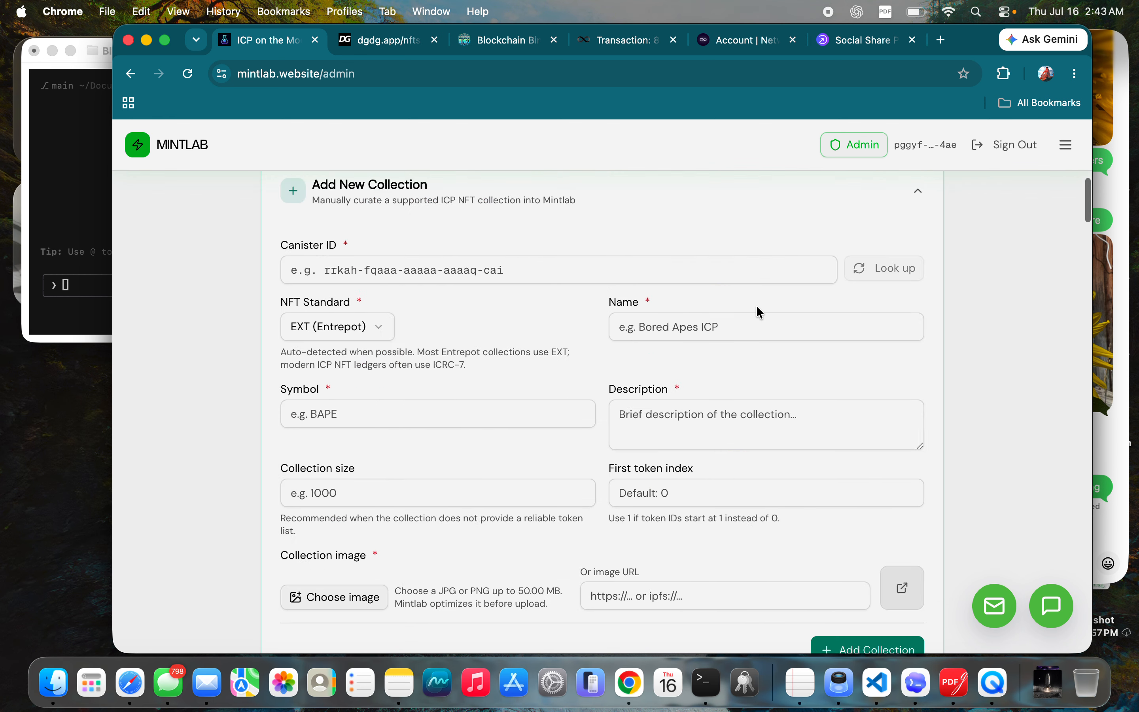
scroll(759, 312, "up", 7)
scroll(757, 307, "down", 20)
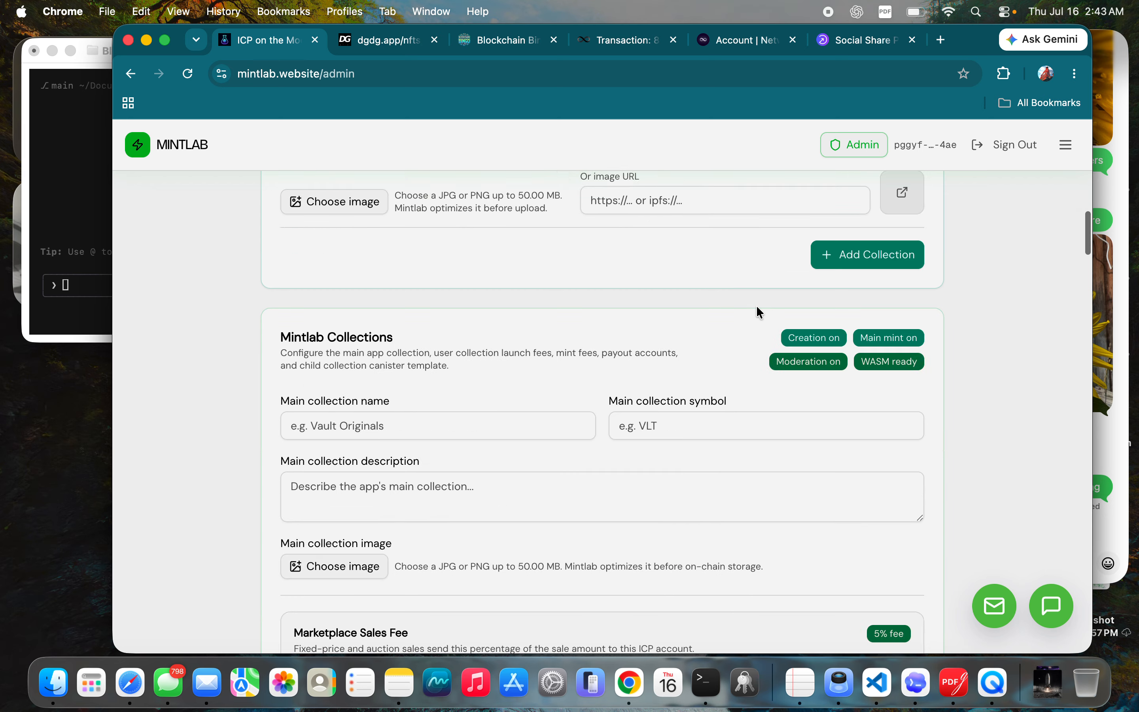
scroll(757, 305, "down", 15)
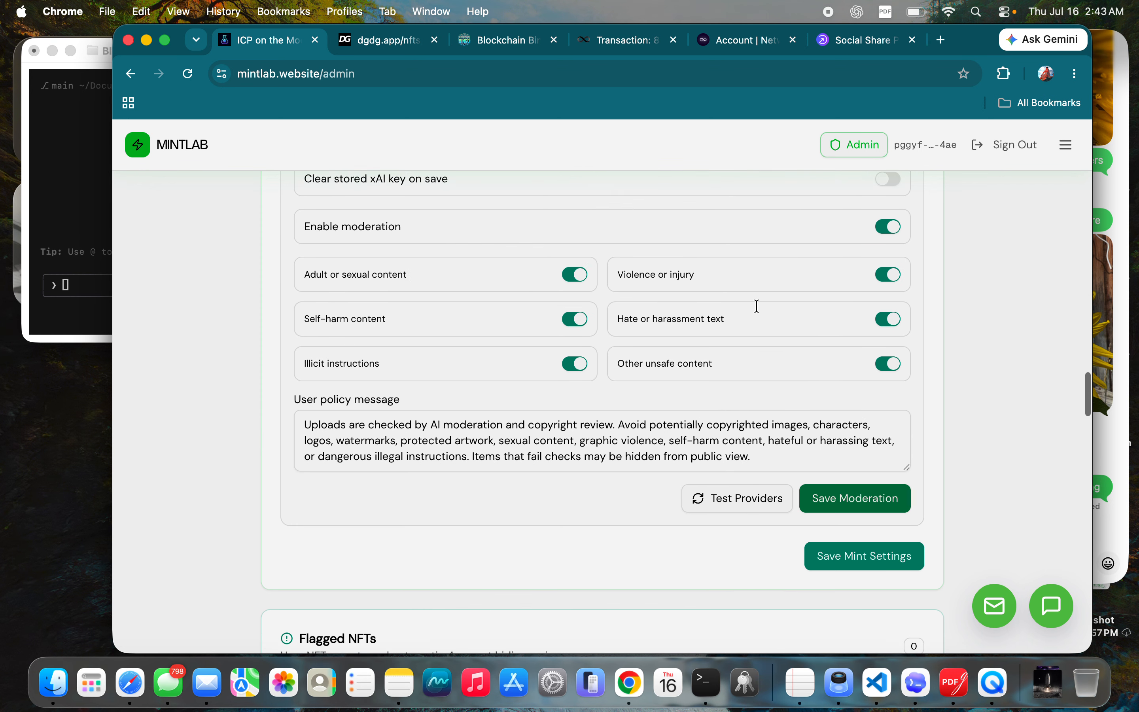
scroll(756, 305, "up", 5)
left_click(894, 377)
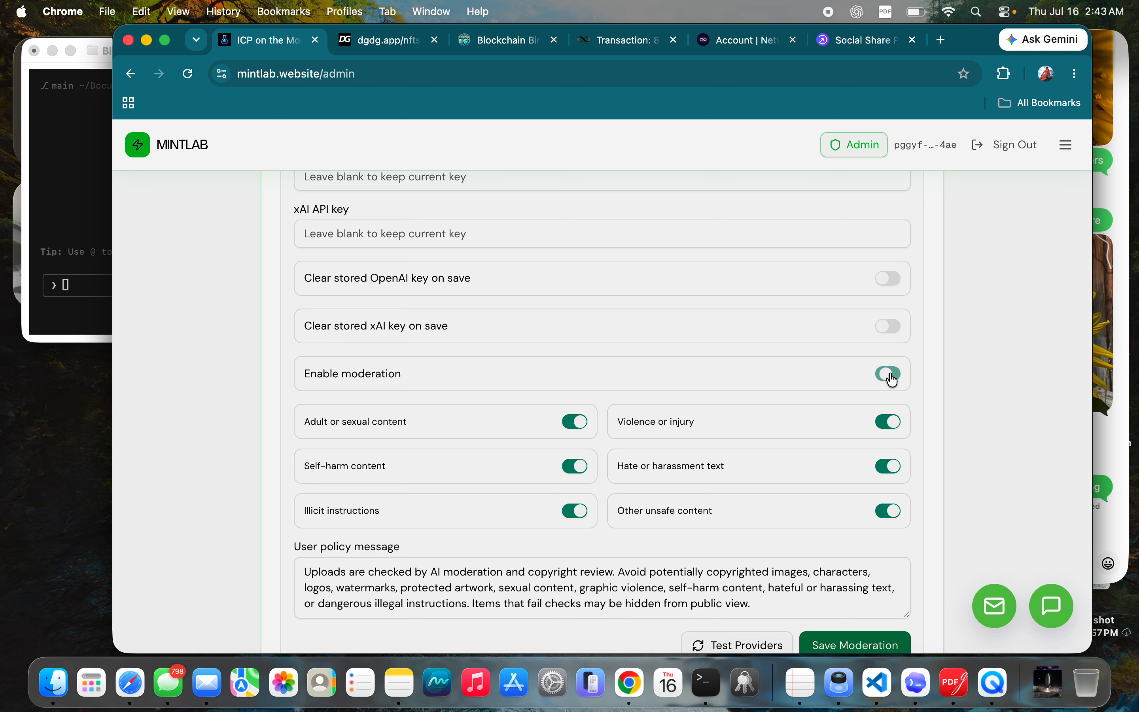
left_click(847, 648)
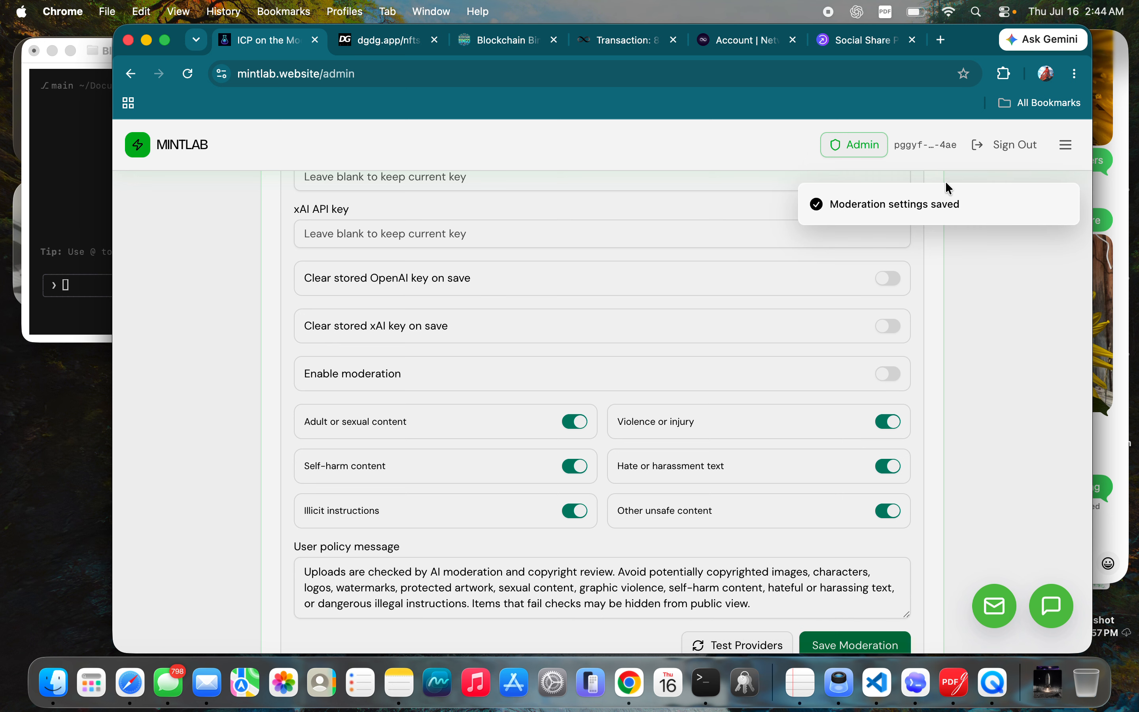
Sign out of the admin account and sign back in to Mintlab with the "Tester 4" Internet Identity account.
scroll(890, 393, "up", 10)
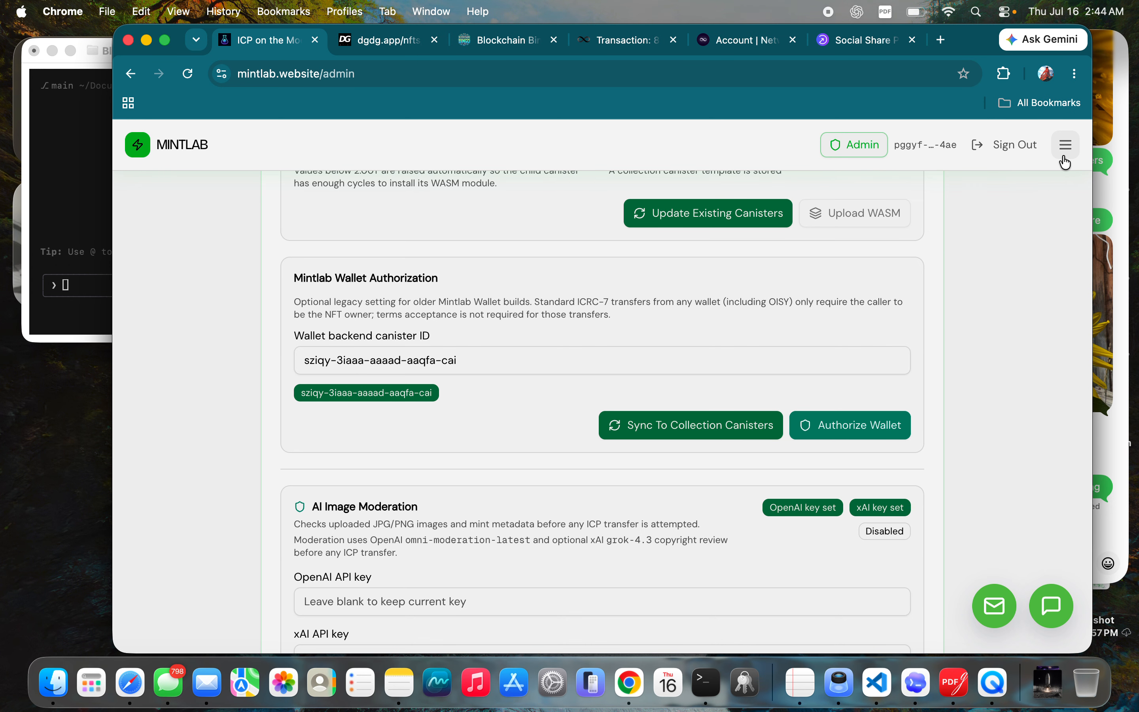
left_click(993, 145)
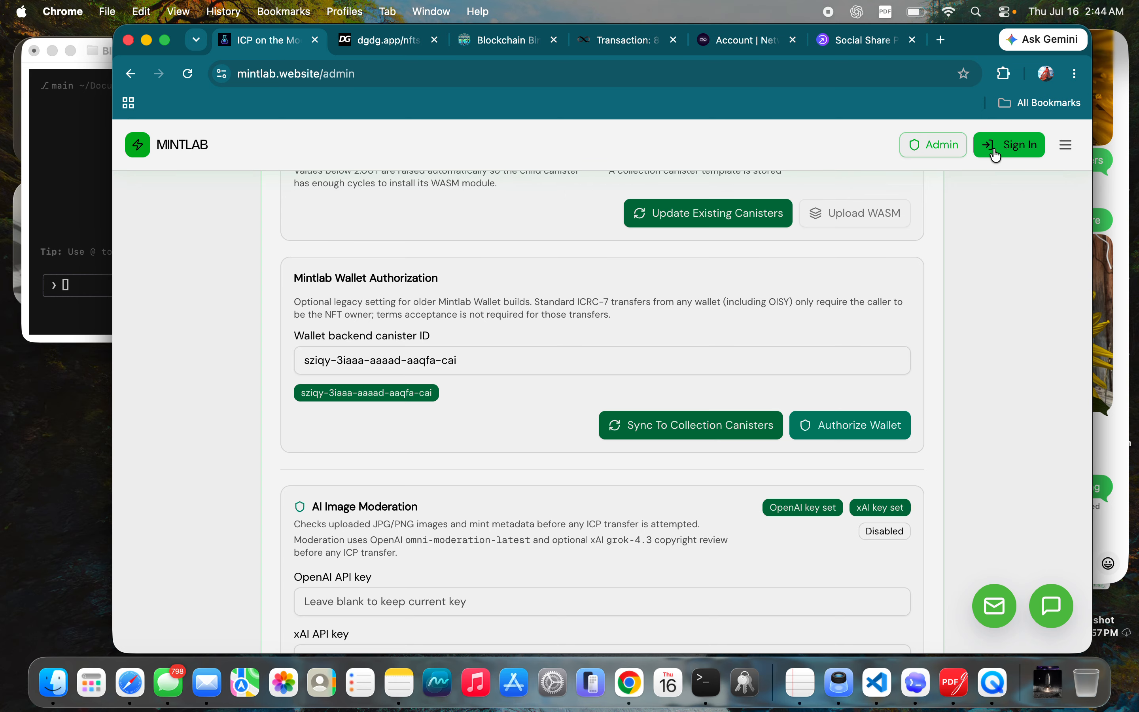
left_click(994, 147)
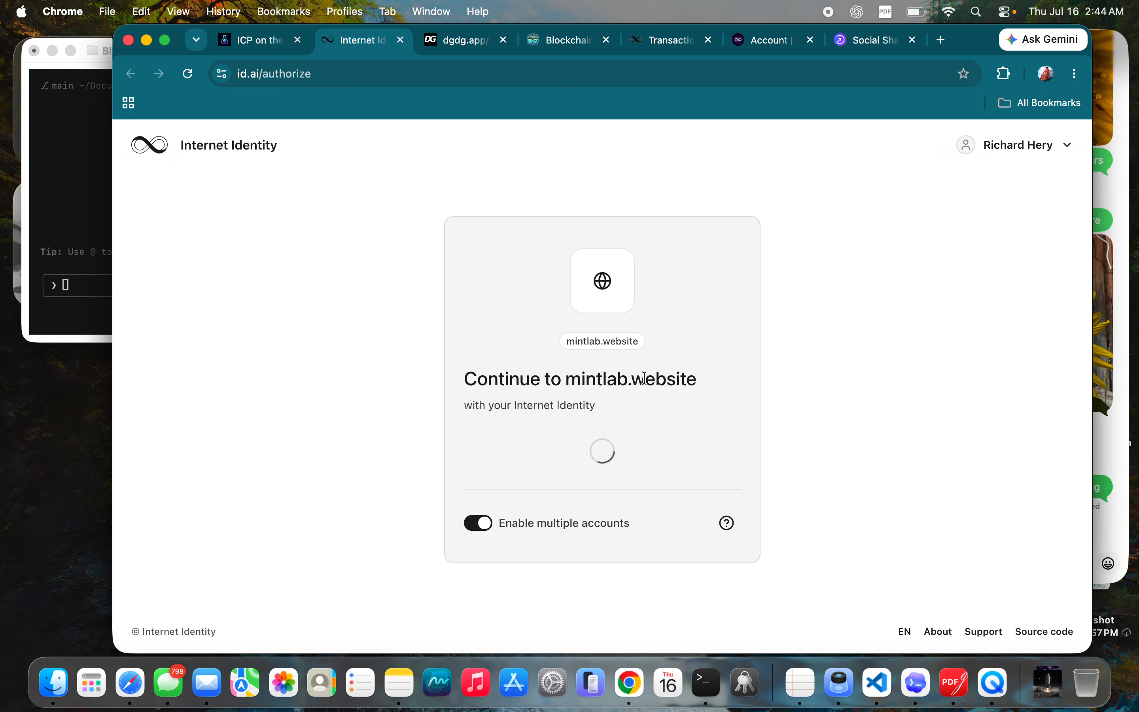
scroll(553, 544, "down", 2)
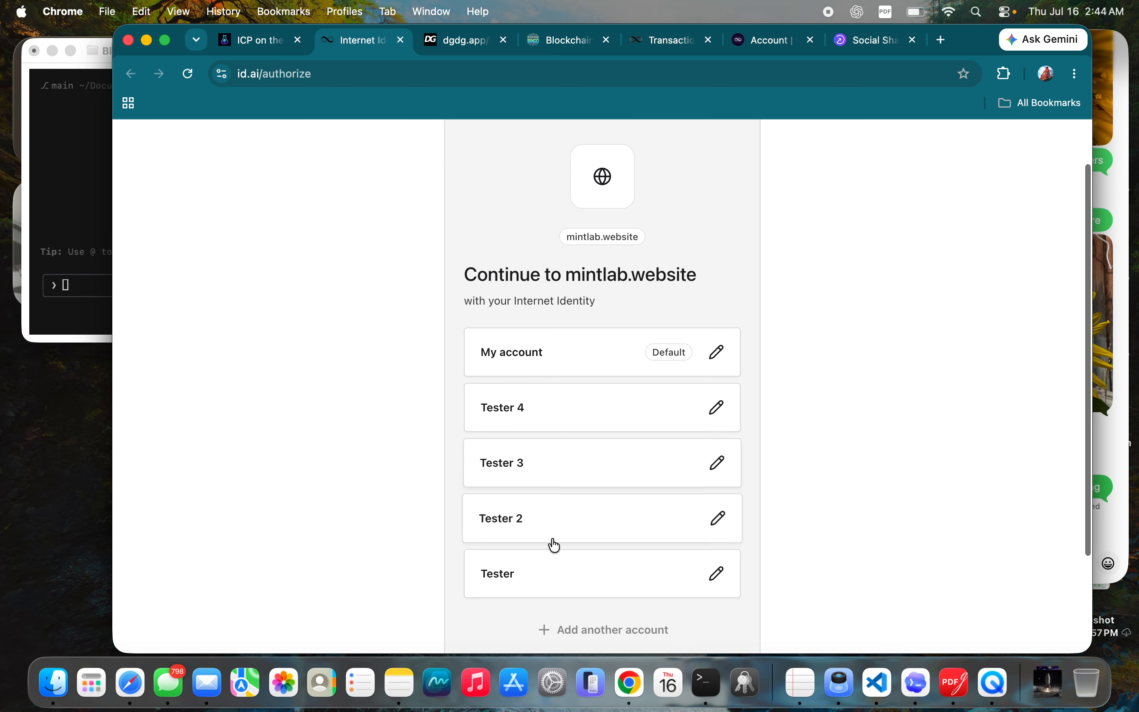
left_click(551, 411)
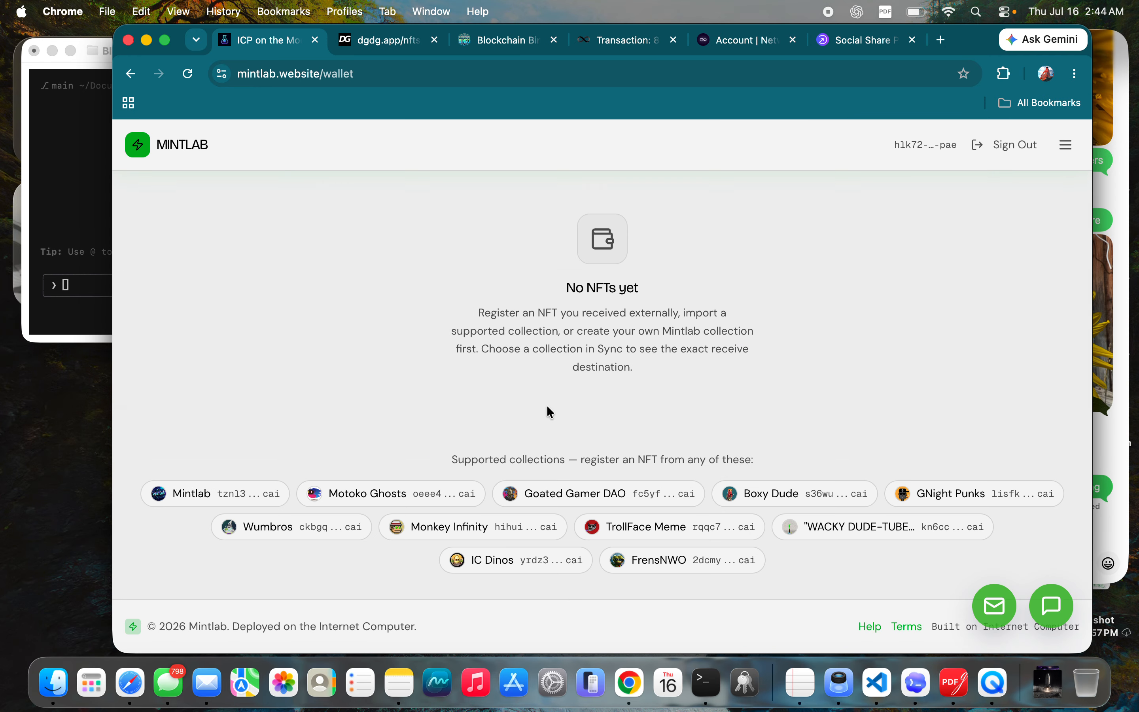
Open the wallet's Mint NFTs form and upload the rocket image "ChatGPT Image Jul 14, 2026, 01_51_41 AM.png" from Downloads.
scroll(579, 361, "down", 5)
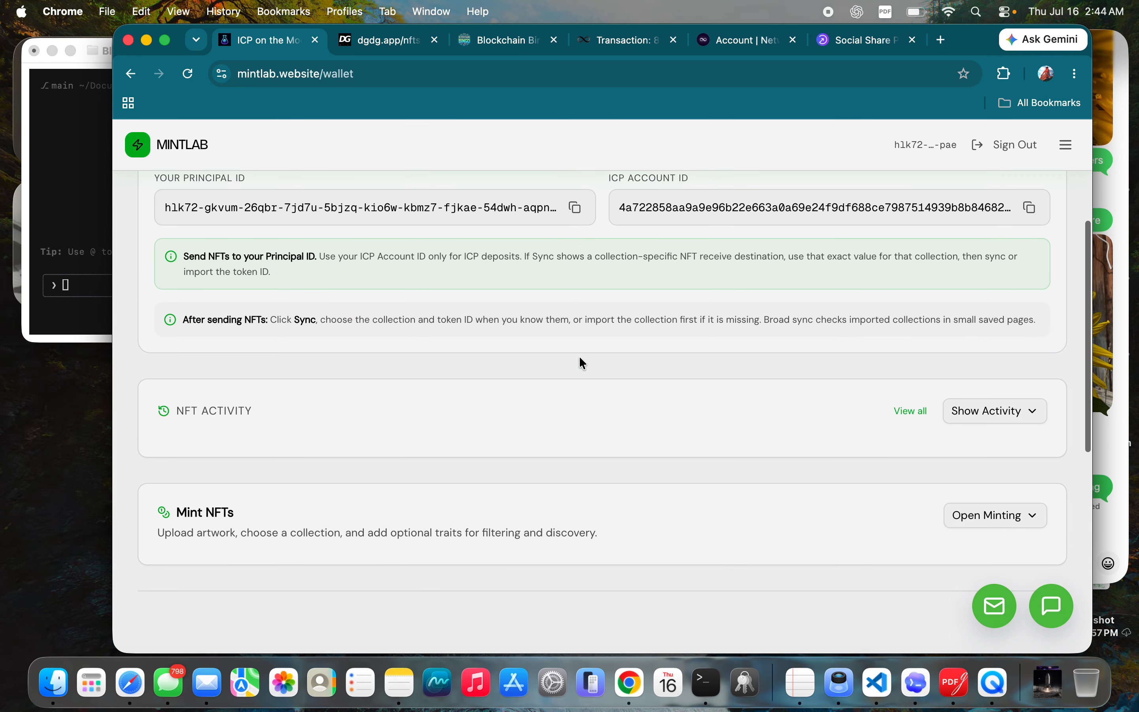
left_click(1017, 510)
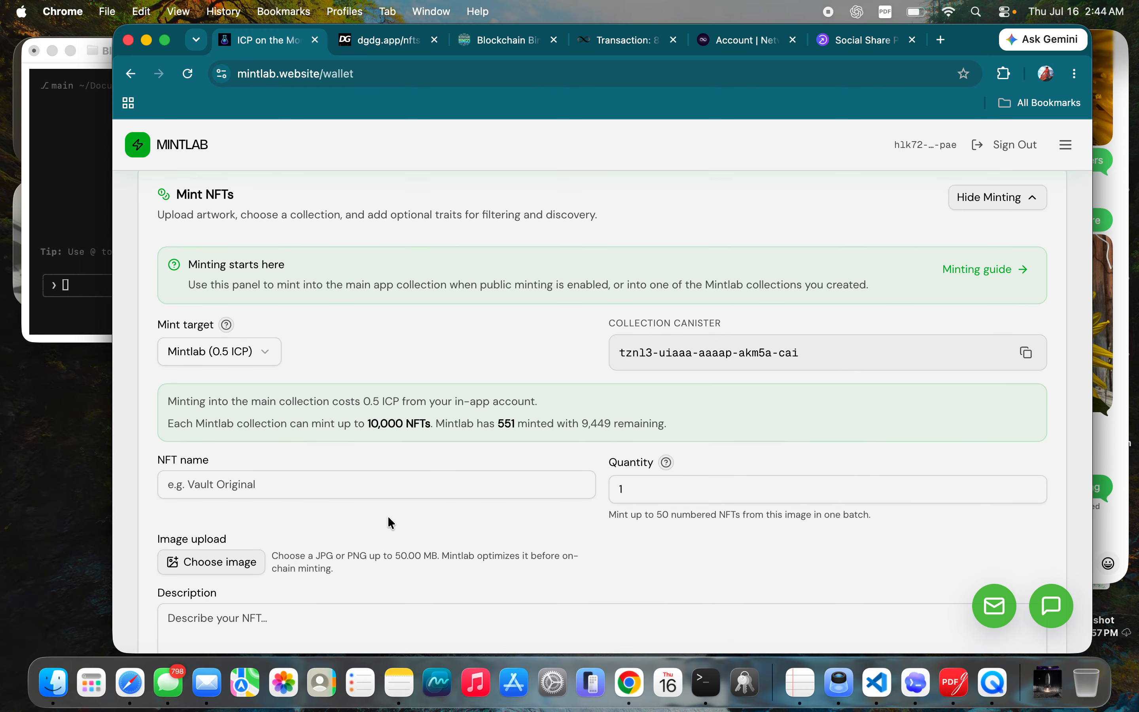
left_click(235, 561)
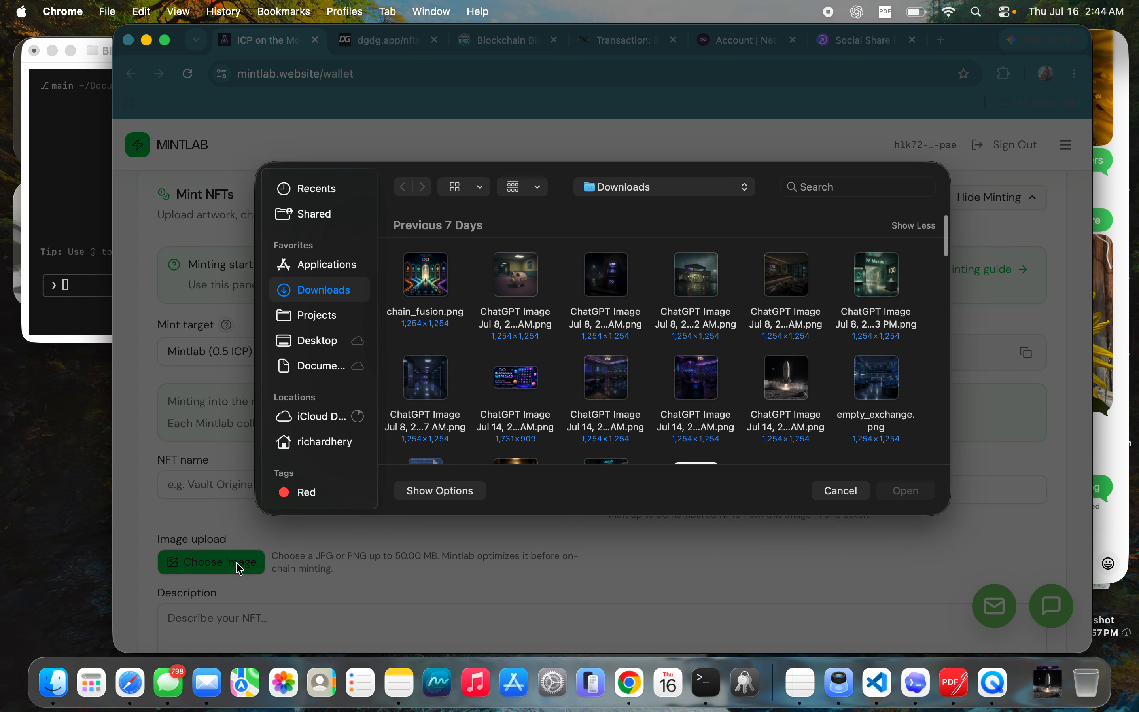
left_click(787, 381)
left_click(905, 489)
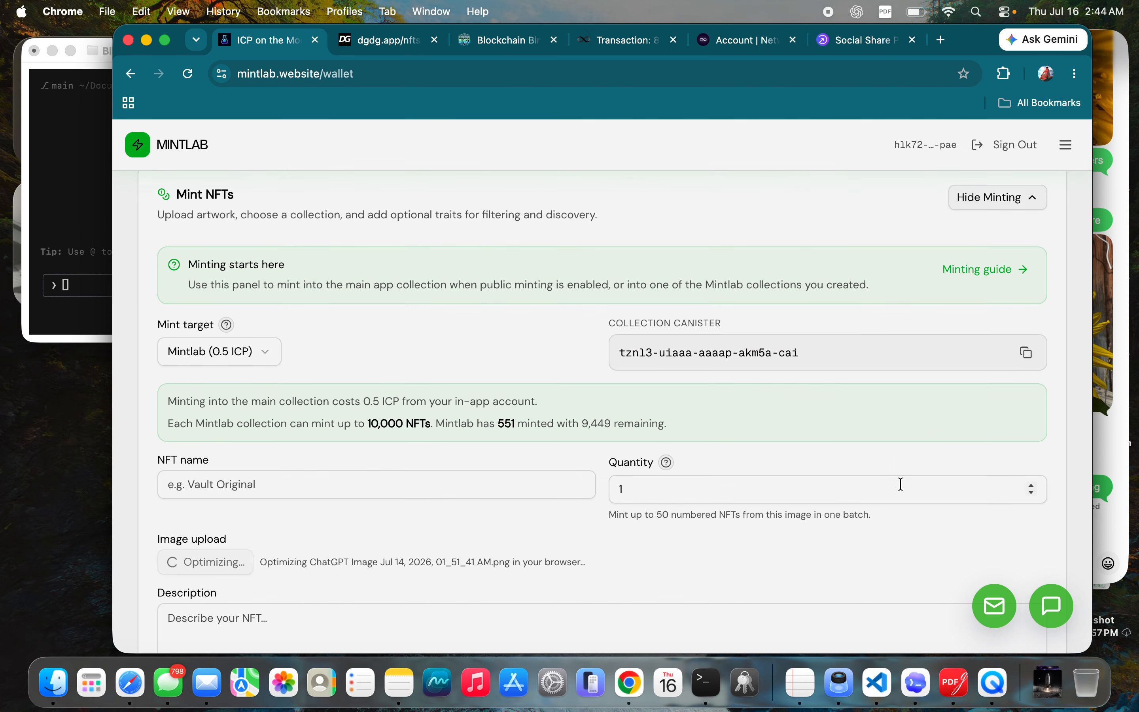
Name the NFT "ICP Lands on the Moon".
left_click(293, 489)
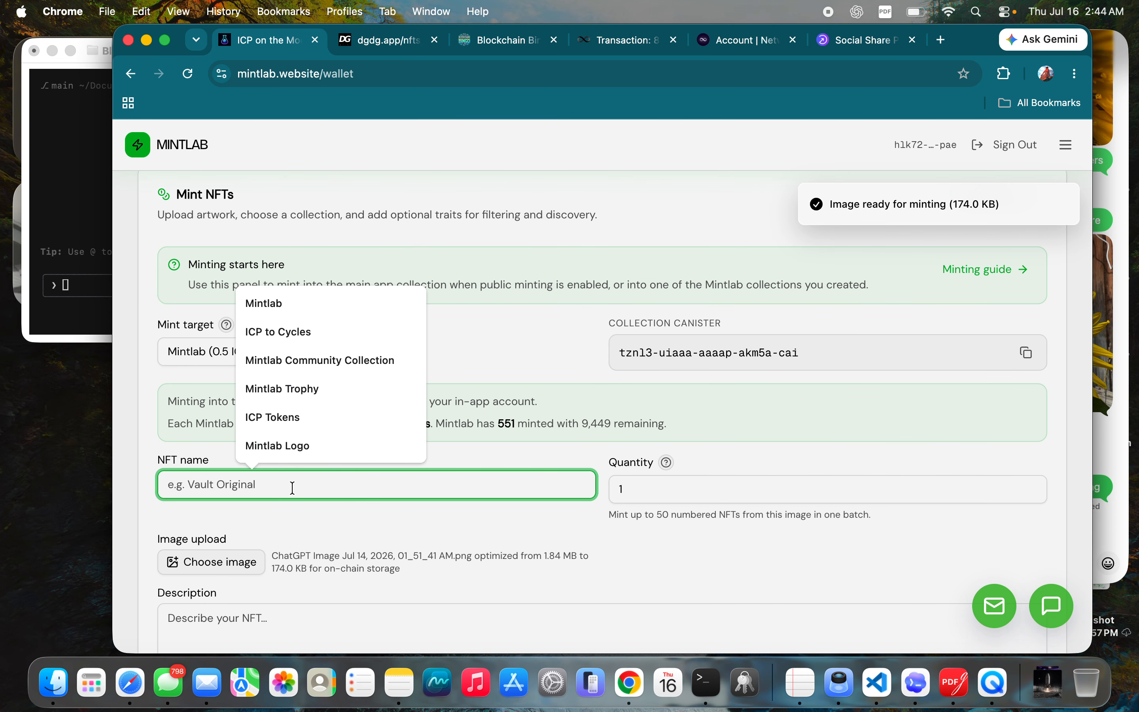
type("ICP ")
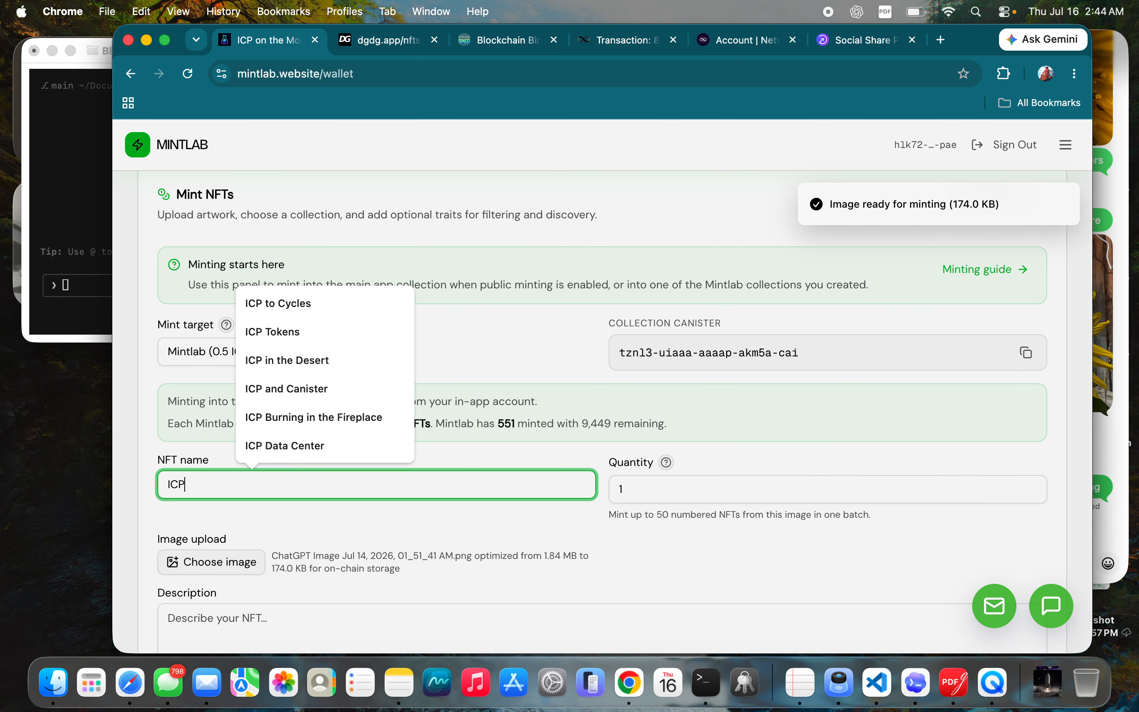
type("L")
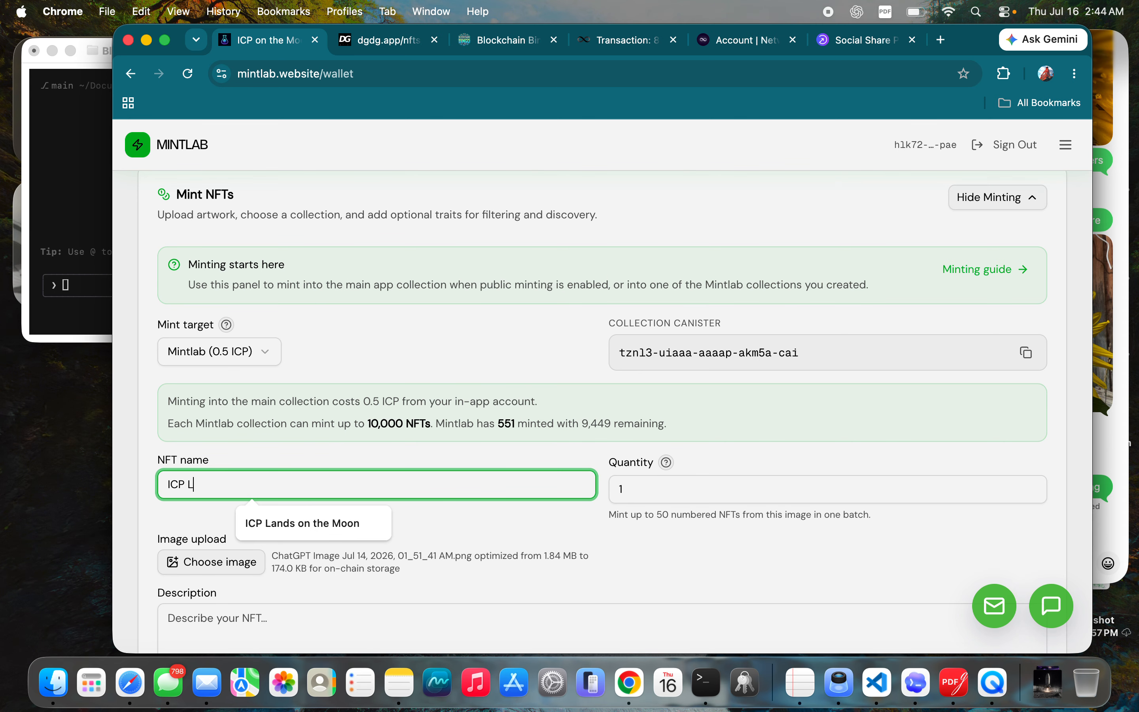
type("ands on the Moon")
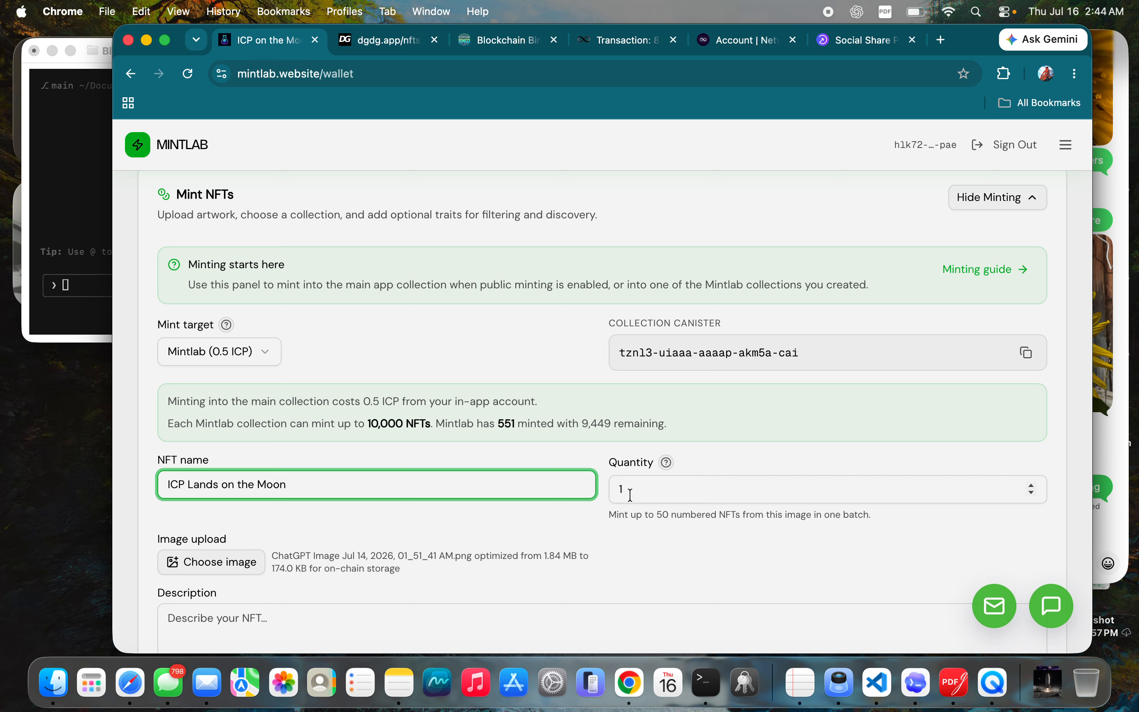
Set the NFT description to "ICP finally touches down on the Moon.".
scroll(421, 522, "down", 3)
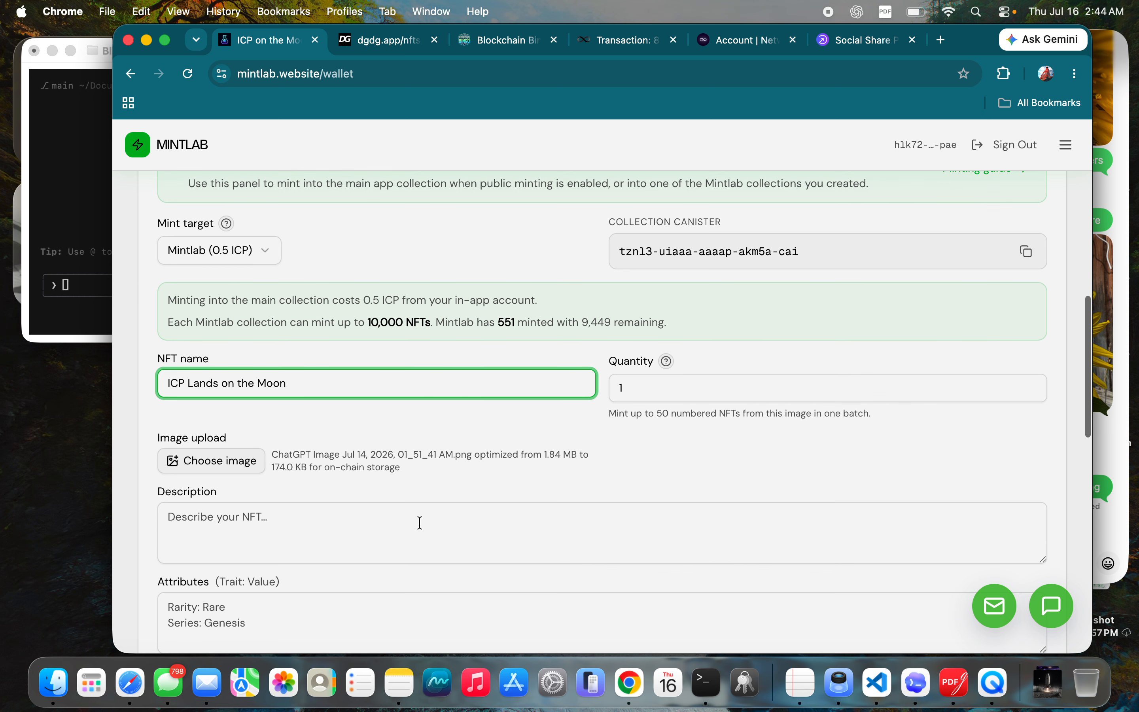
left_click(417, 522)
type("ICP")
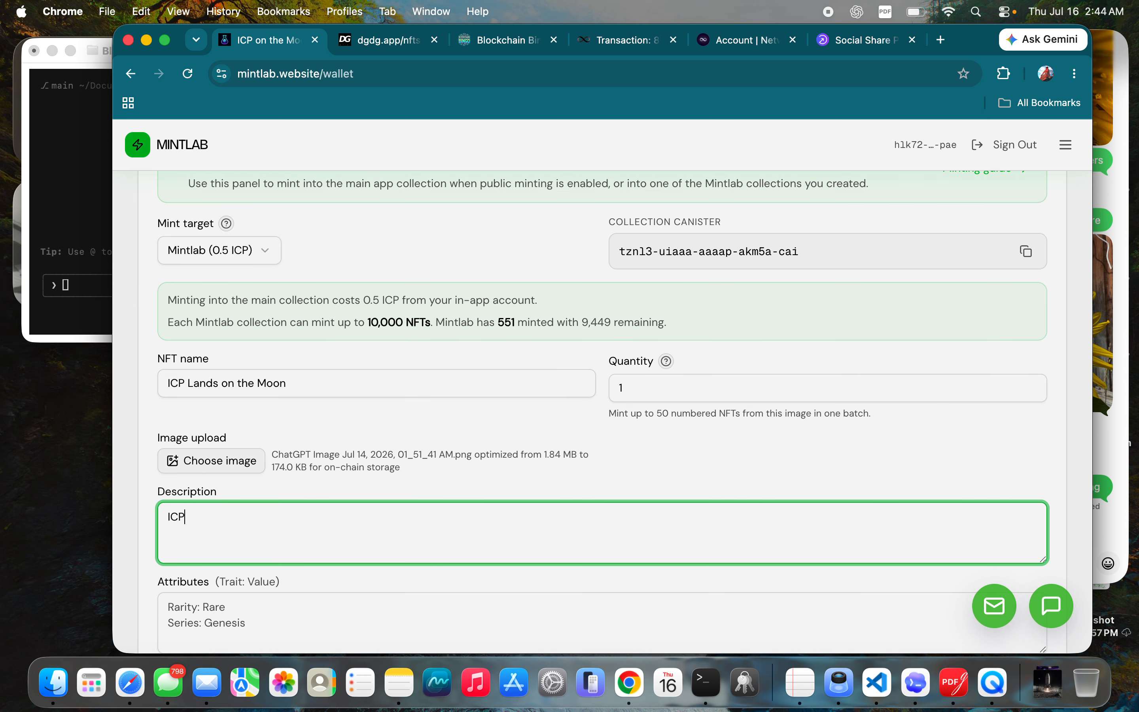
type(" finally touches down on the ")
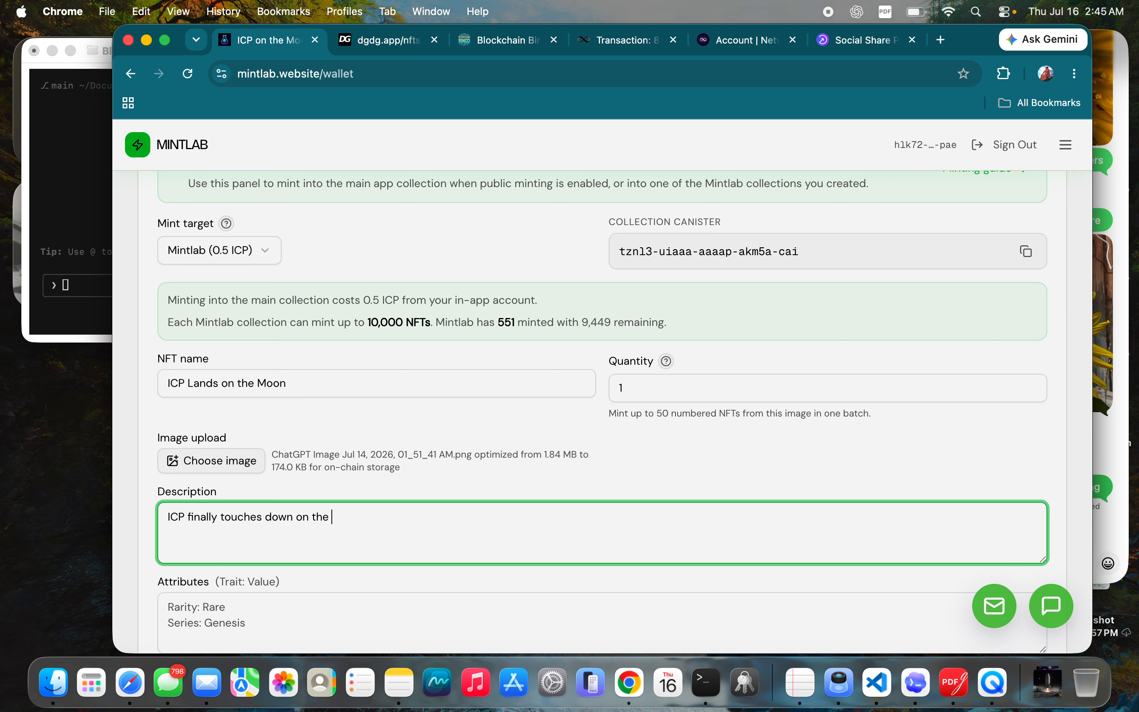
type("Moon.")
Mint the rocket NFT into the main Mintlab collection and confirm the 0.5 ICP mint payment.
scroll(310, 399, "down", 3)
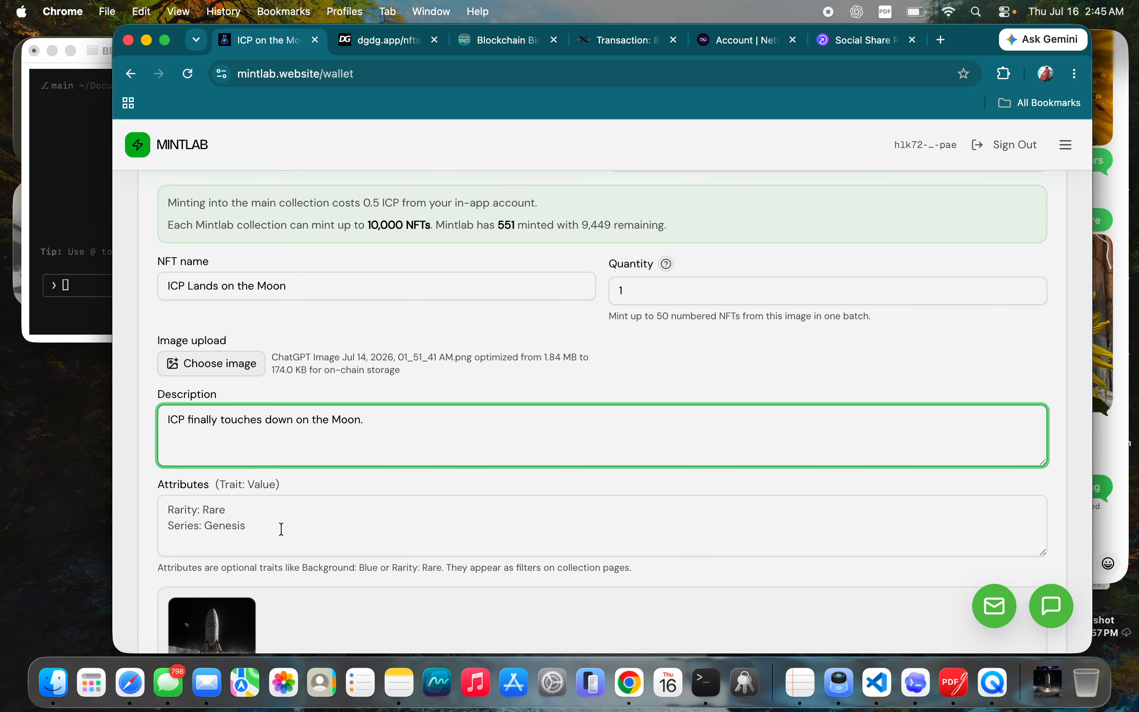
scroll(315, 556, "down", 5)
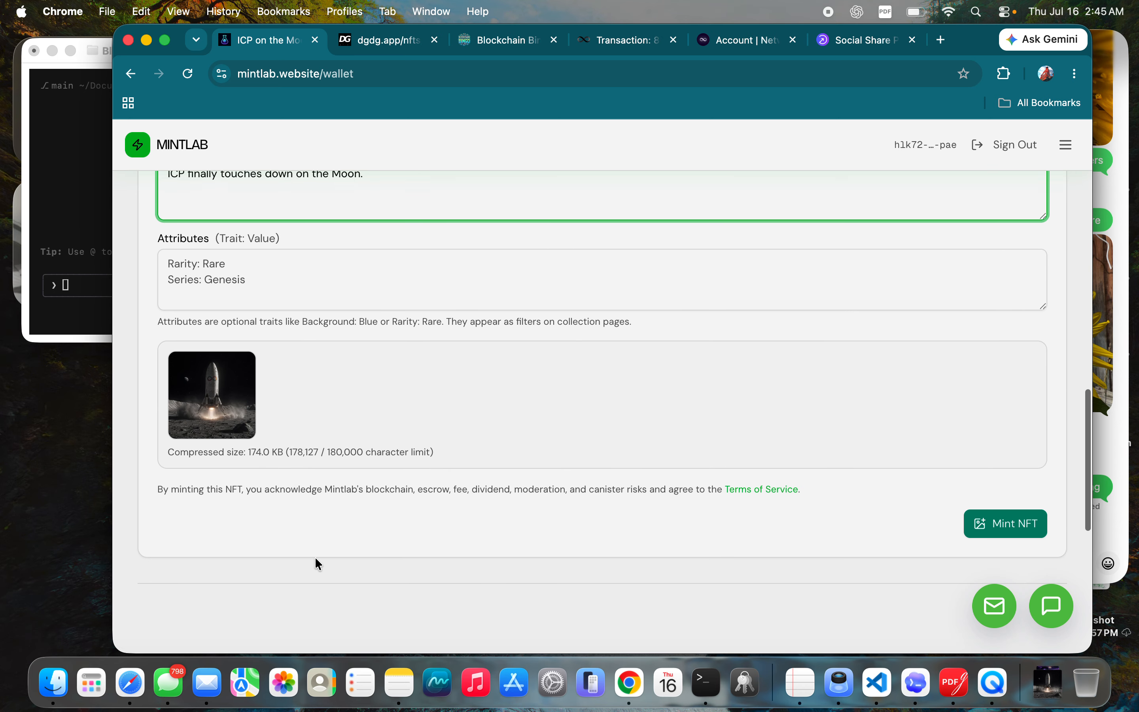
left_click(1001, 524)
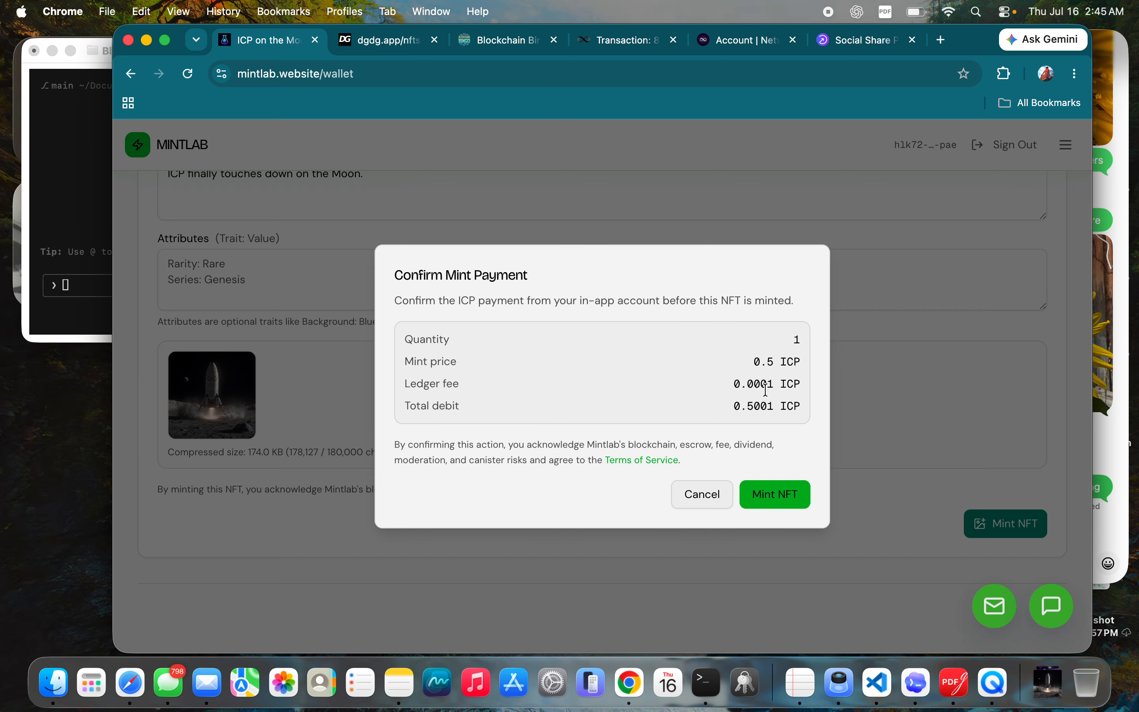
left_click(765, 503)
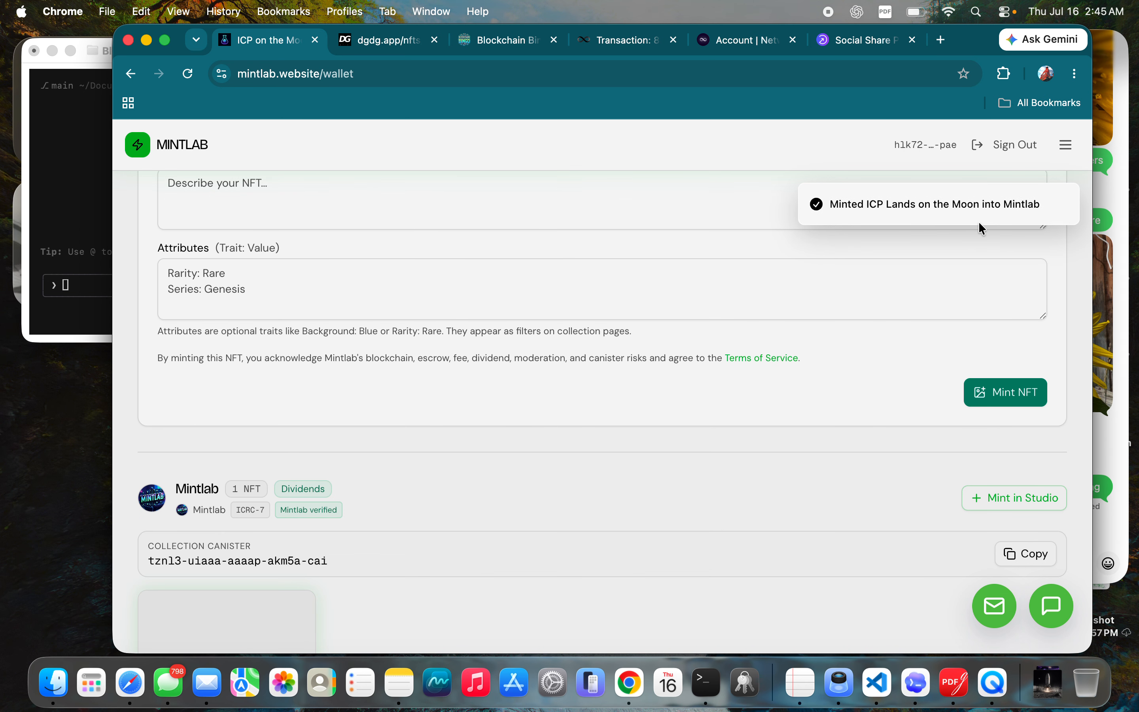
Examine the newly minted rocket NFT in the wallet and its claimable ICP on the Dividends page.
scroll(643, 430, "down", 6)
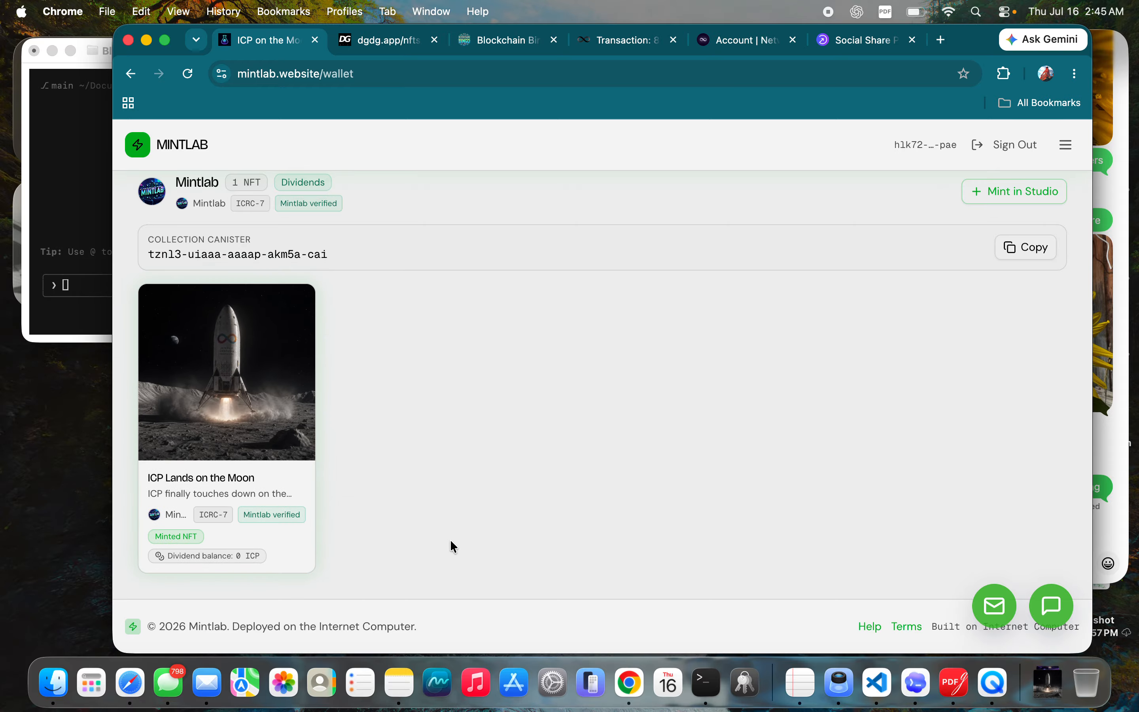
scroll(450, 547, "up", 1)
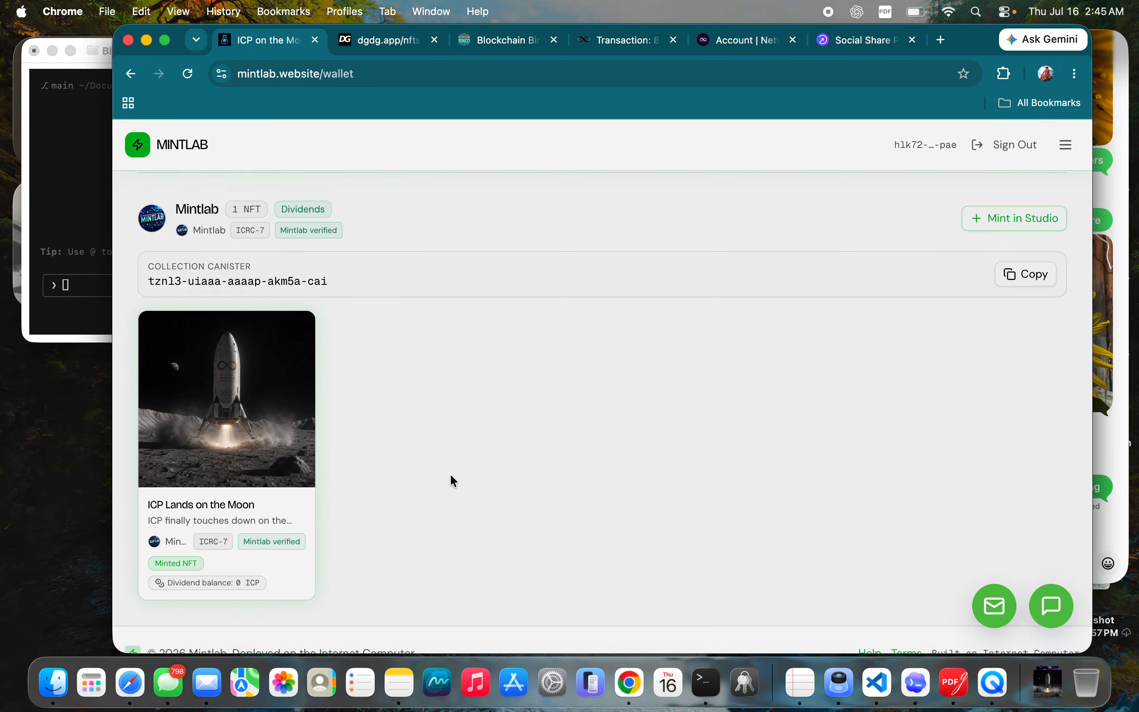
scroll(516, 370, "up", 3)
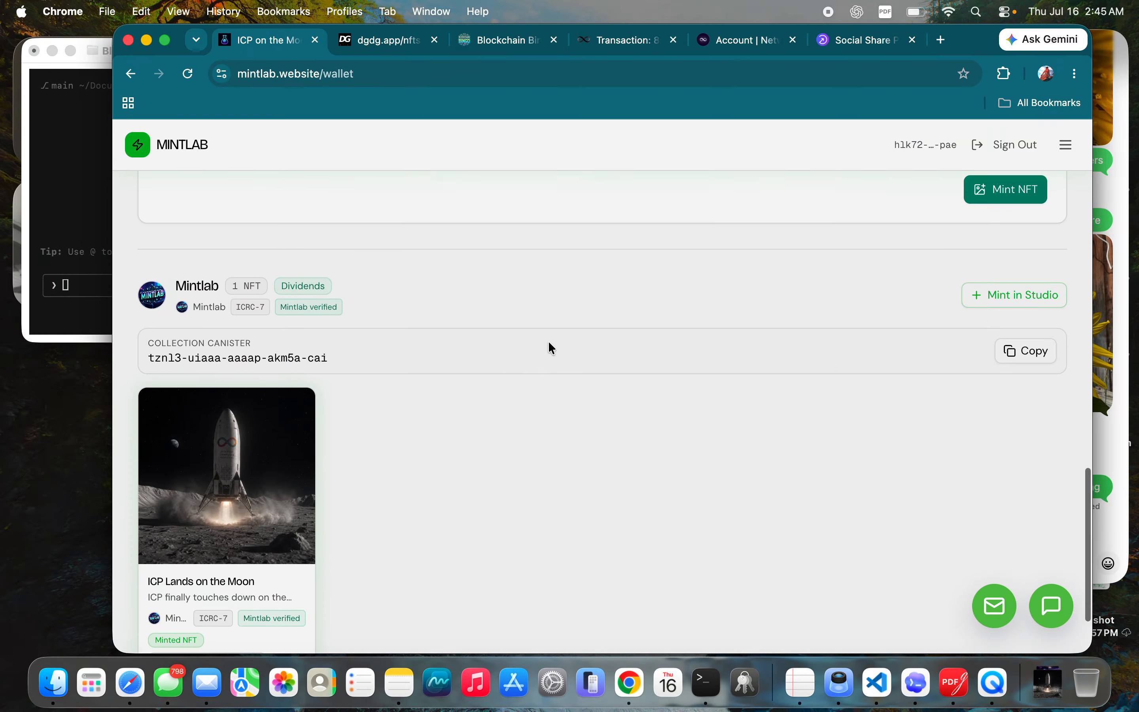
left_click(1072, 159)
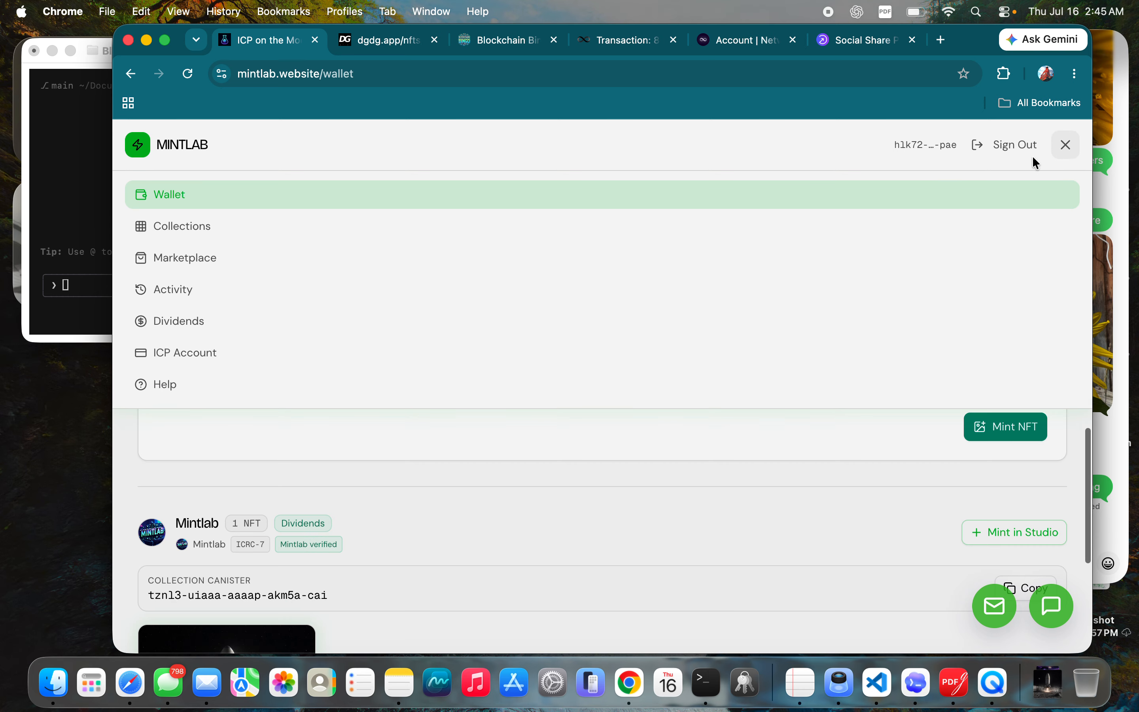
left_click(200, 333)
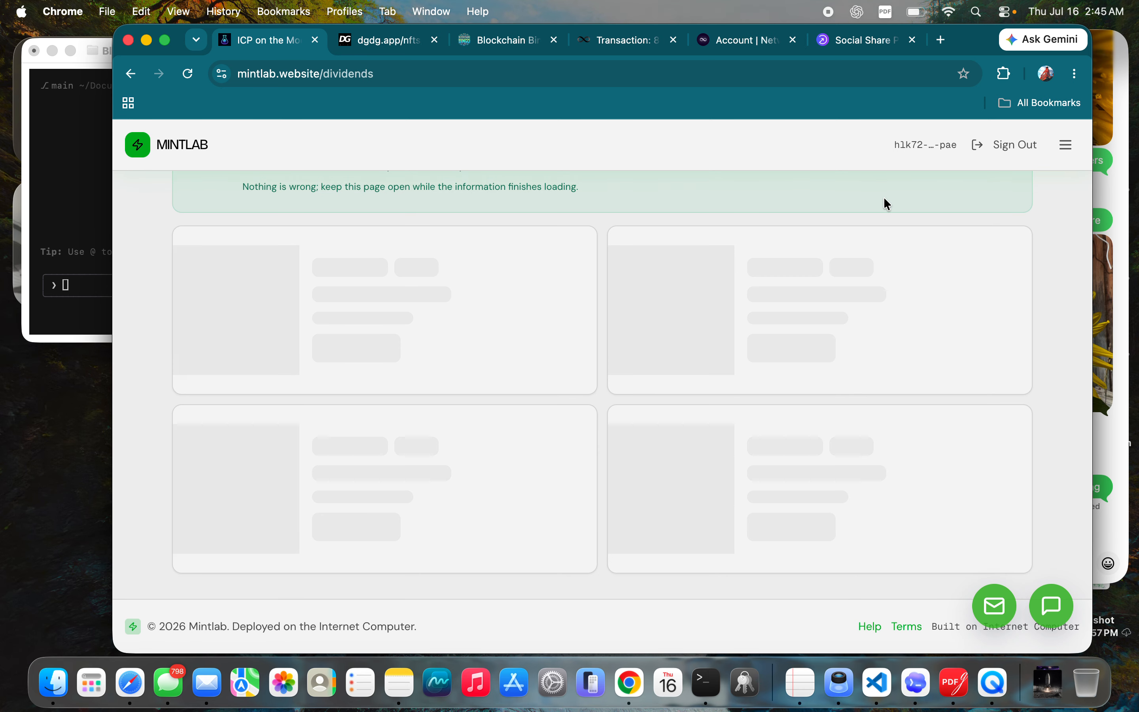
scroll(991, 280, "up", 3)
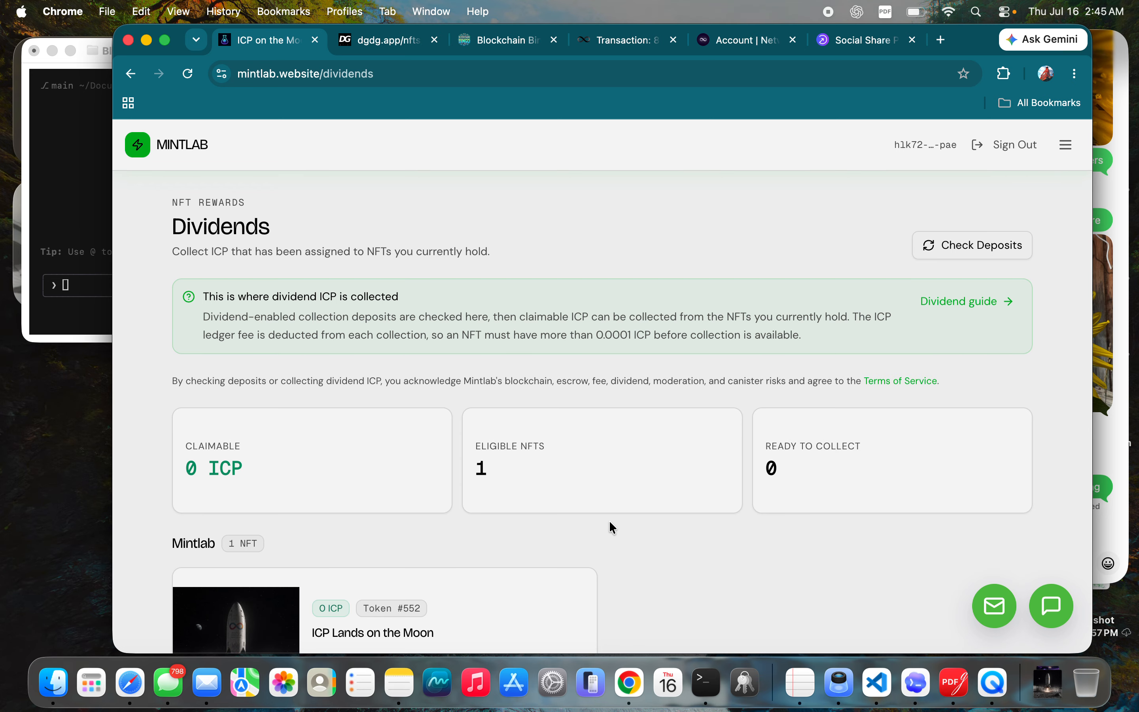
scroll(612, 527, "down", 3)
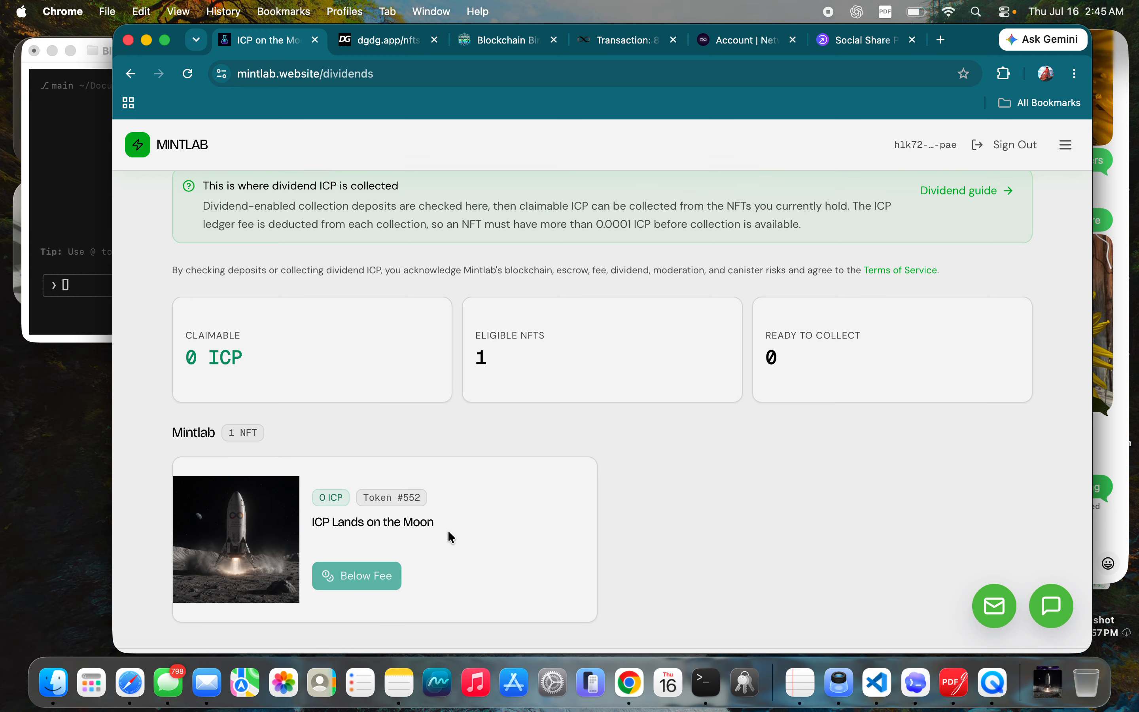
scroll(606, 397, "up", 3)
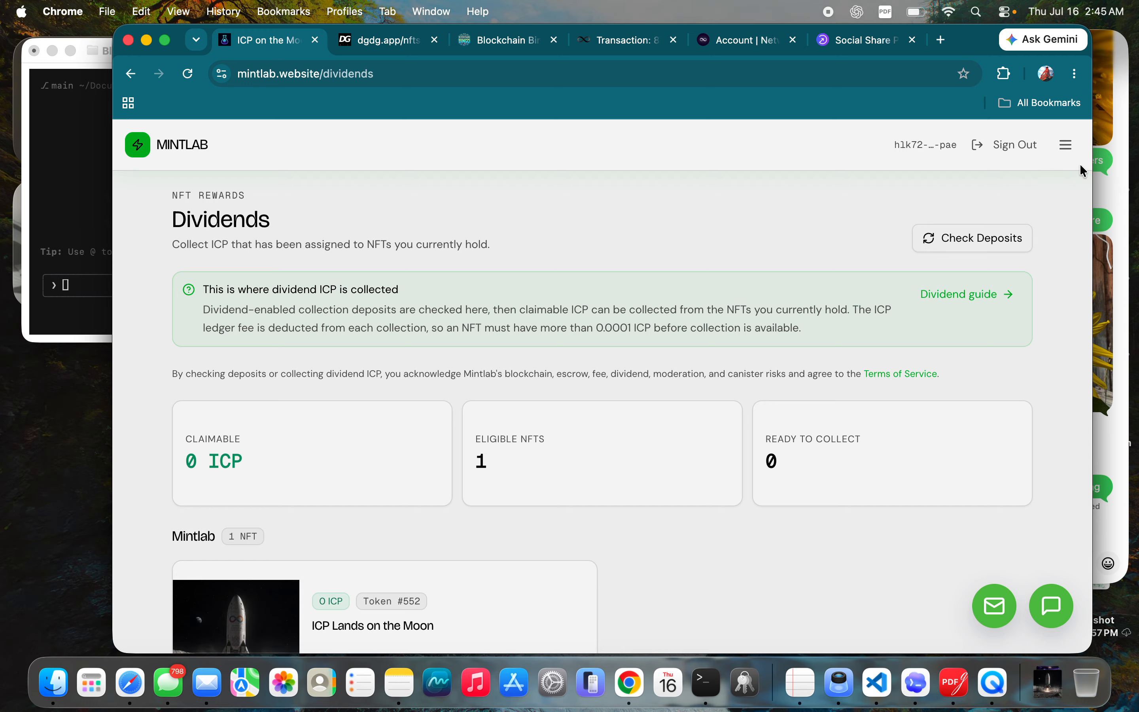
scroll(695, 636, "down", 3)
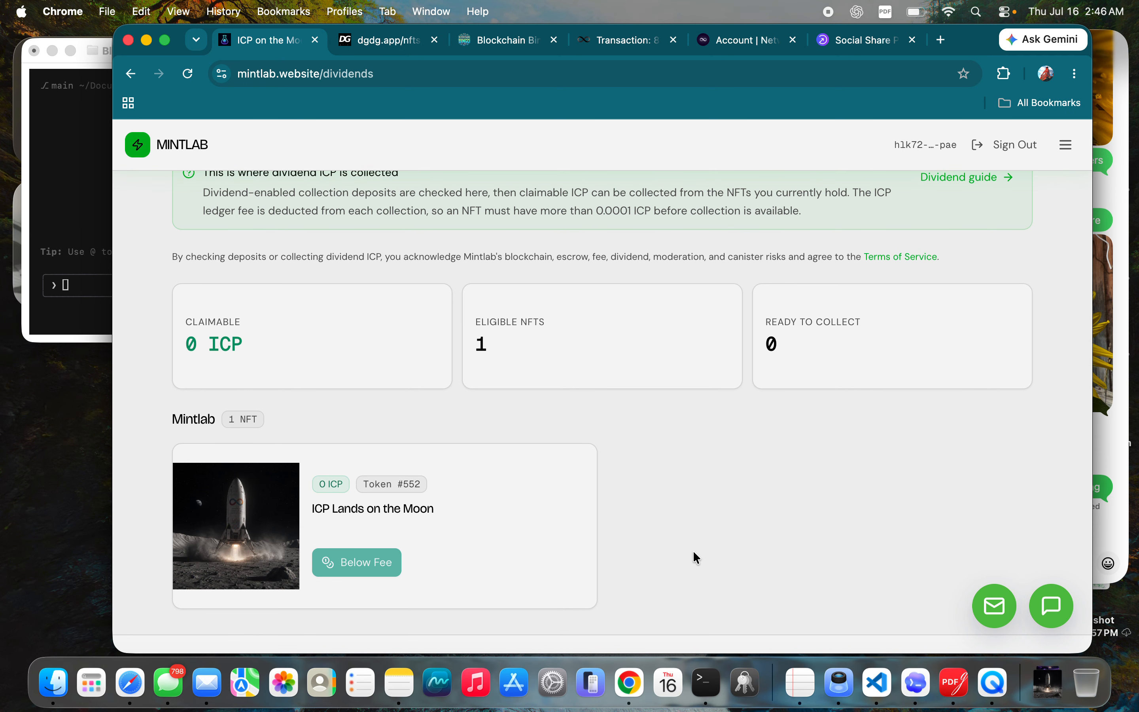
scroll(687, 372, "up", 3)
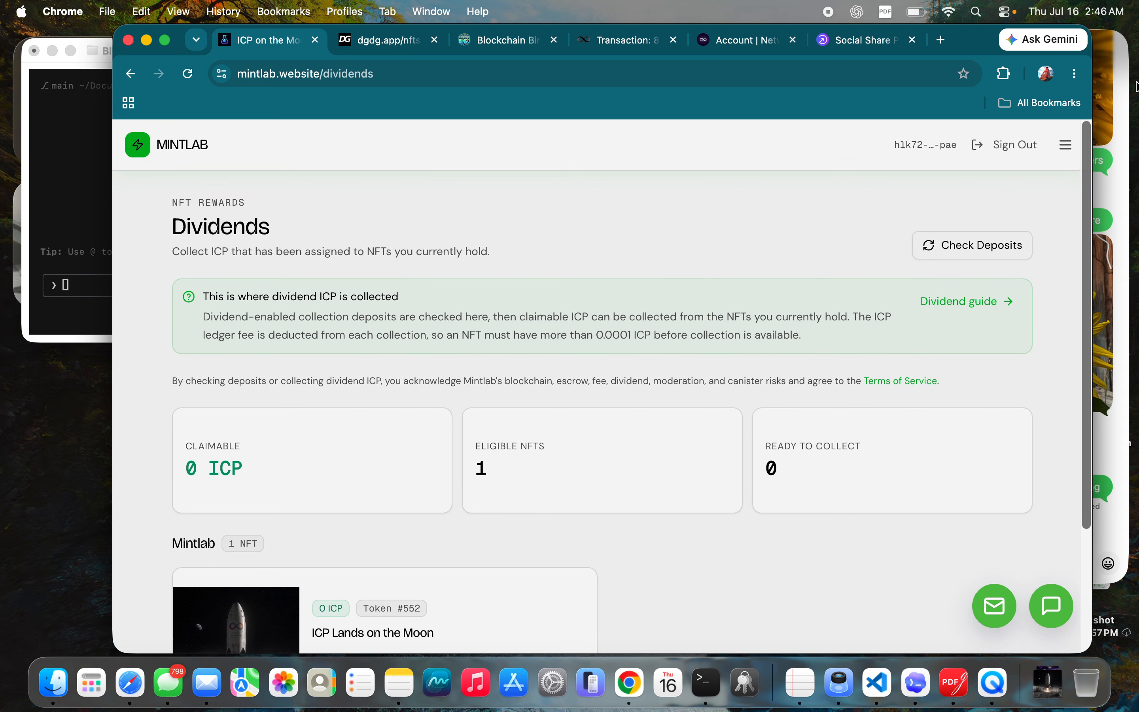
Look over the import and creator sections and the listed collections on Mintlab's Collections page.
left_click(1066, 144)
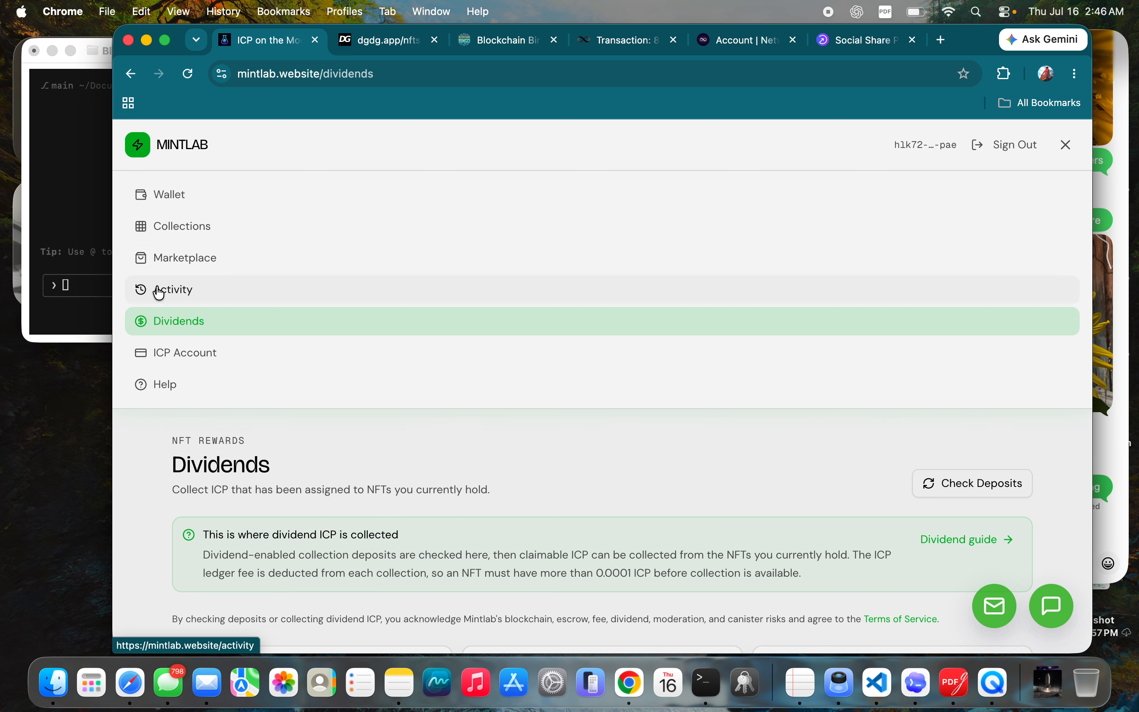
left_click(160, 235)
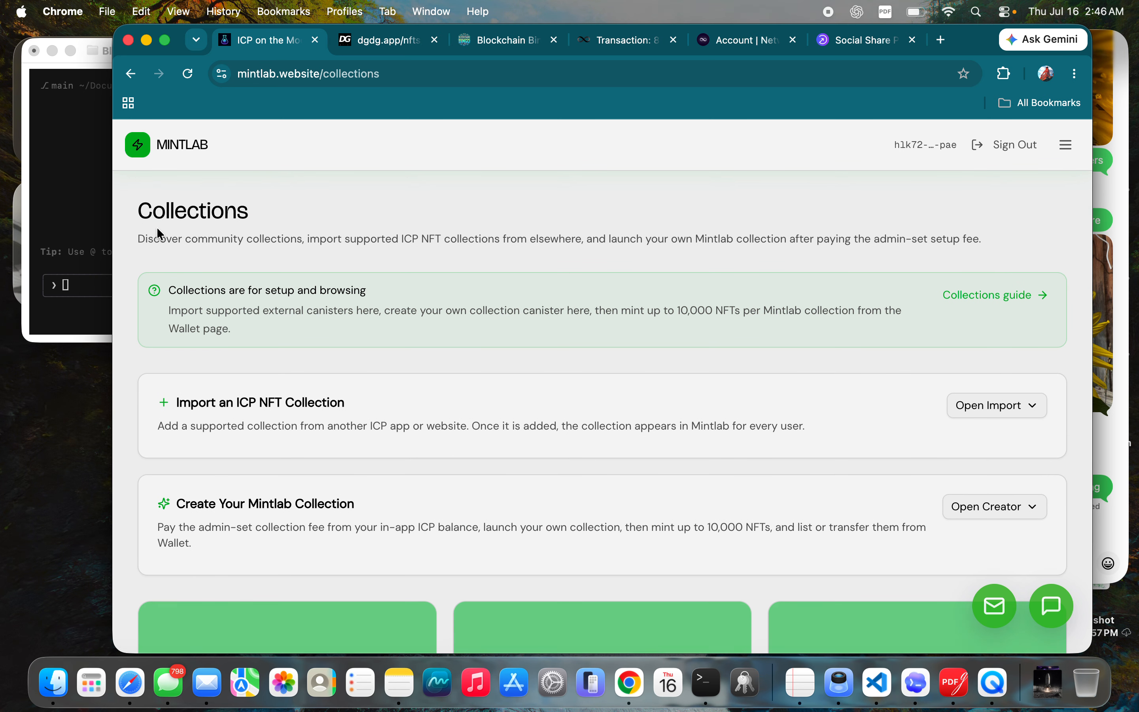
scroll(320, 369, "down", 3)
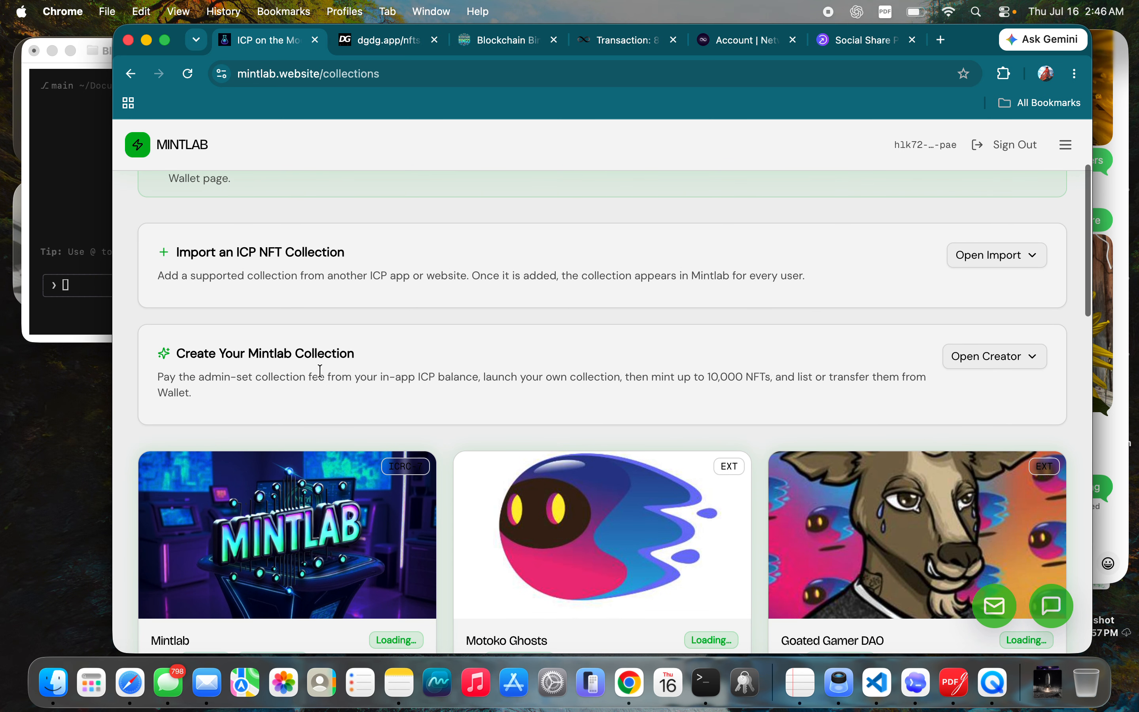
scroll(319, 370, "up", 3)
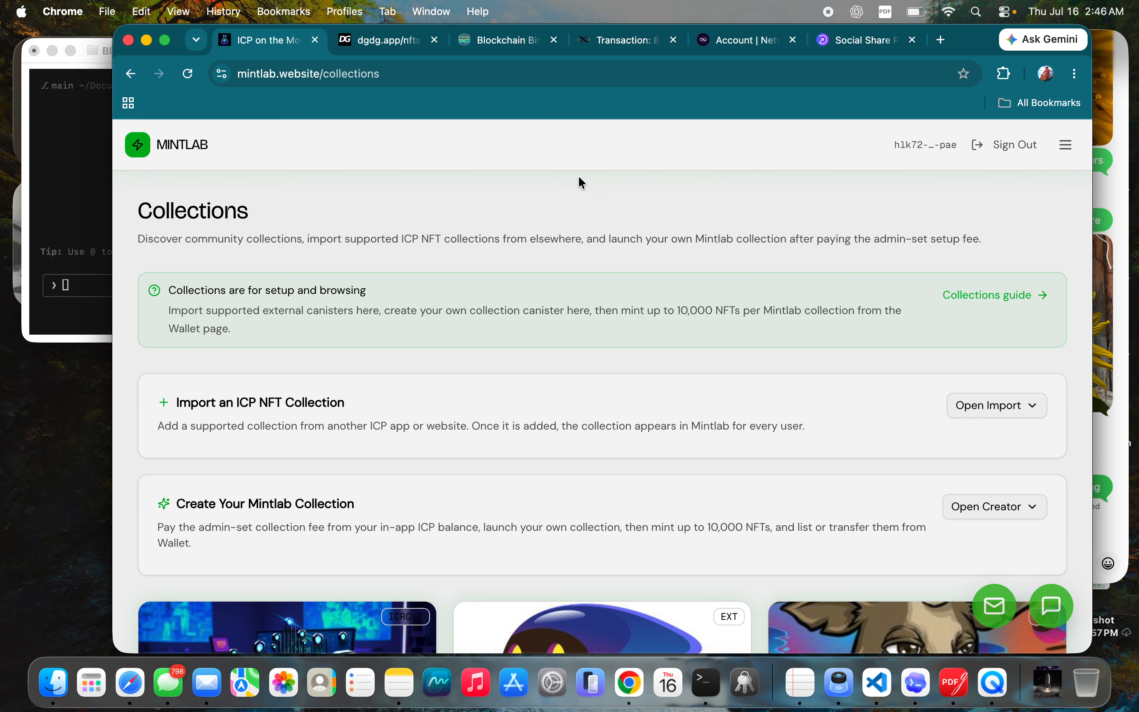
Compare the NFT portfolio on dgdg.app with the collections listed on Mintlab's Collections page.
left_click(384, 49)
scroll(356, 554, "up", 3)
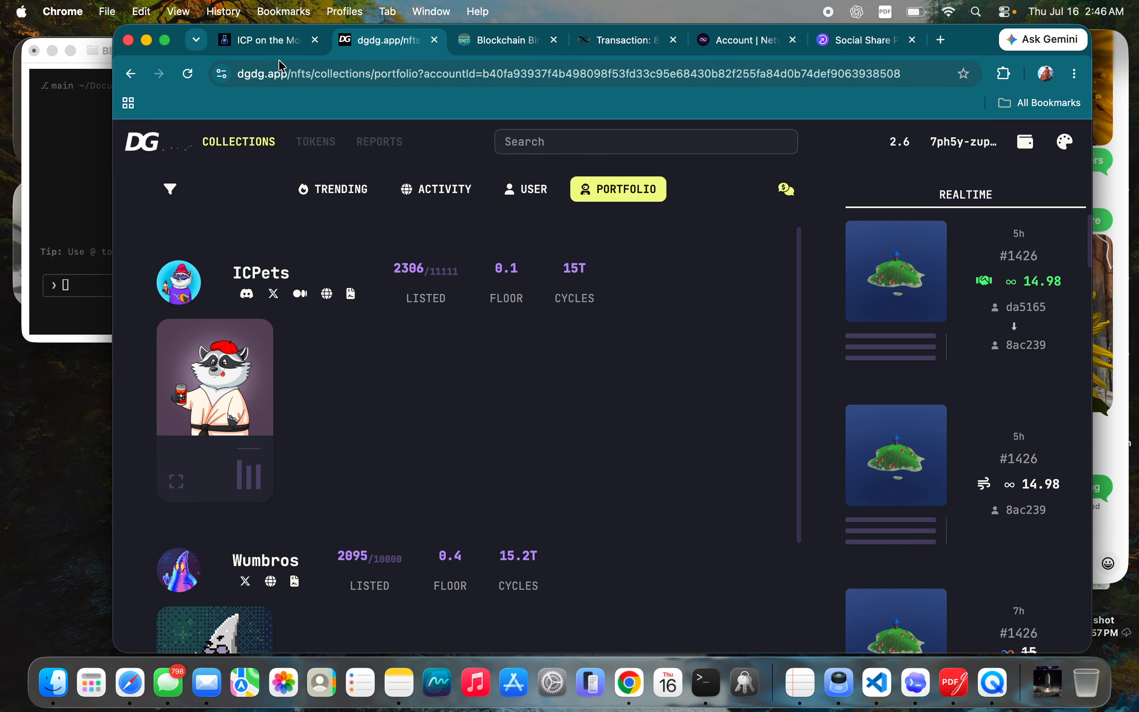
left_click(273, 43)
scroll(386, 587, "down", 3)
scroll(386, 587, "down", 10)
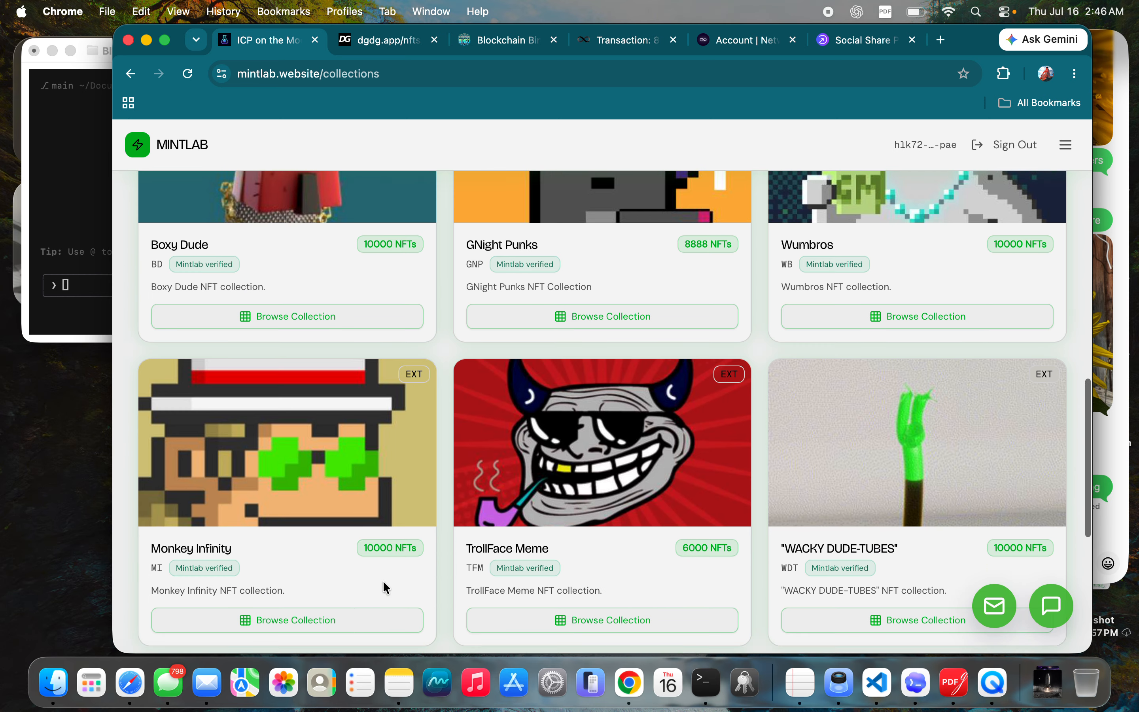
scroll(386, 587, "up", 3)
scroll(386, 588, "up", 10)
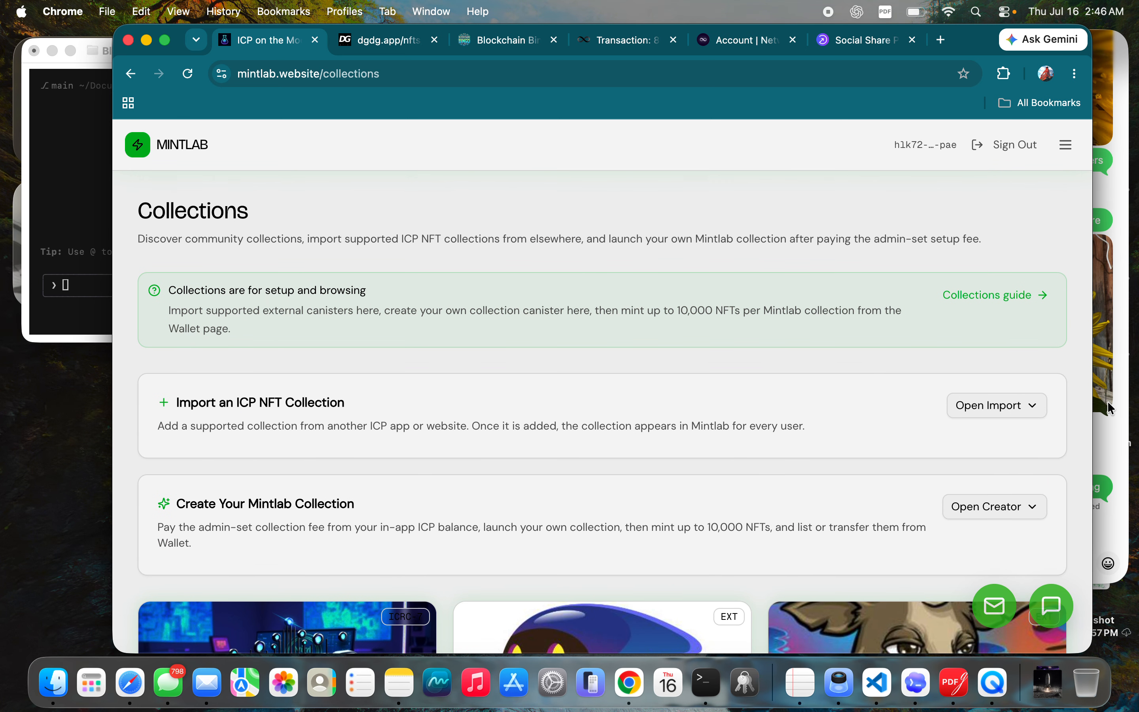
Open Mintlab's ICP NFT collection import form and enter the ICPets canister ID unssi-hiaaa-aaaah-qcmya-cai from its ICP Dashboard page.
left_click(1012, 413)
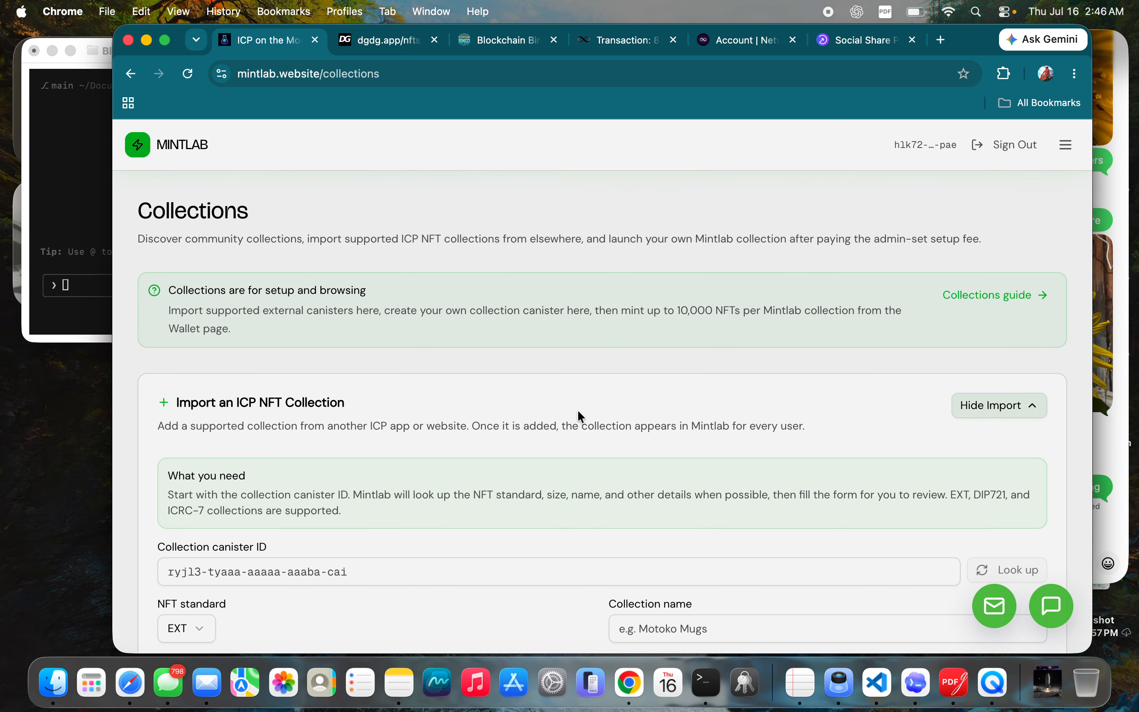
scroll(568, 418, "down", 4)
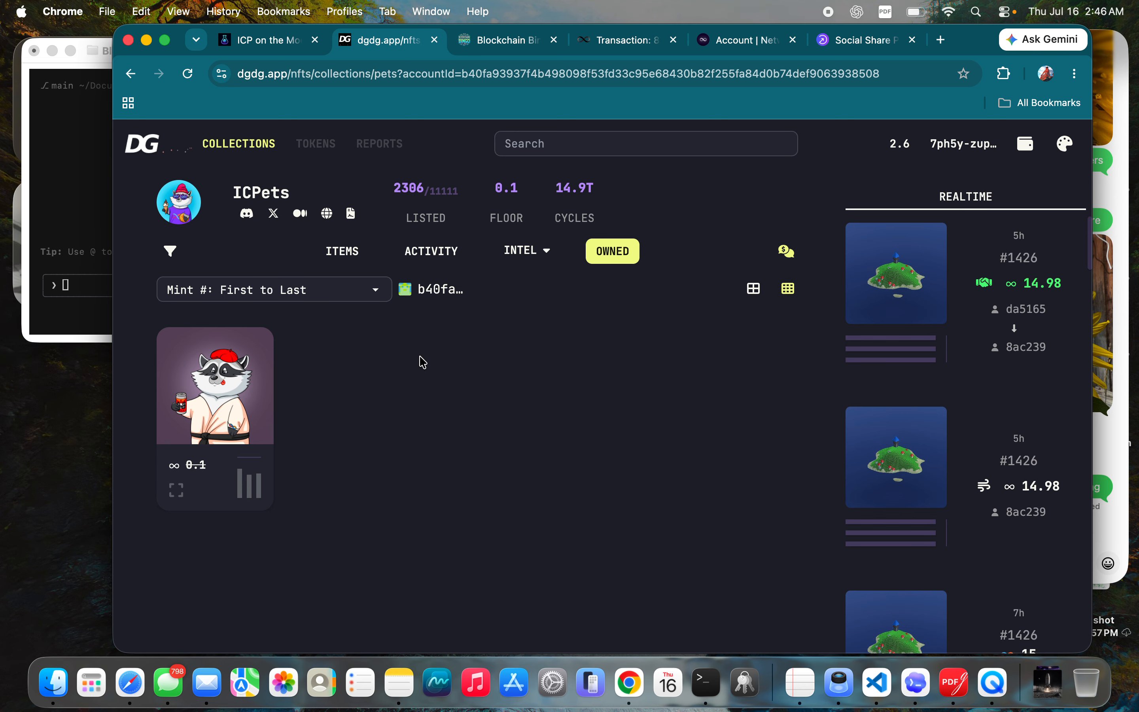
left_click(352, 212)
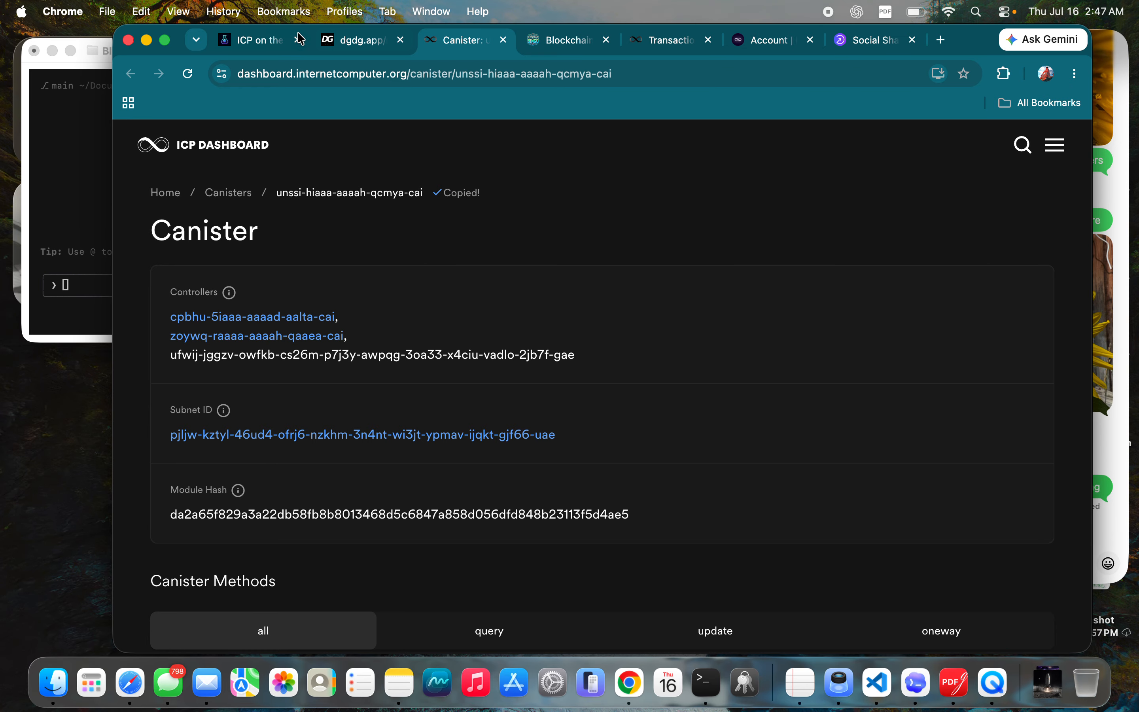
left_click(254, 47)
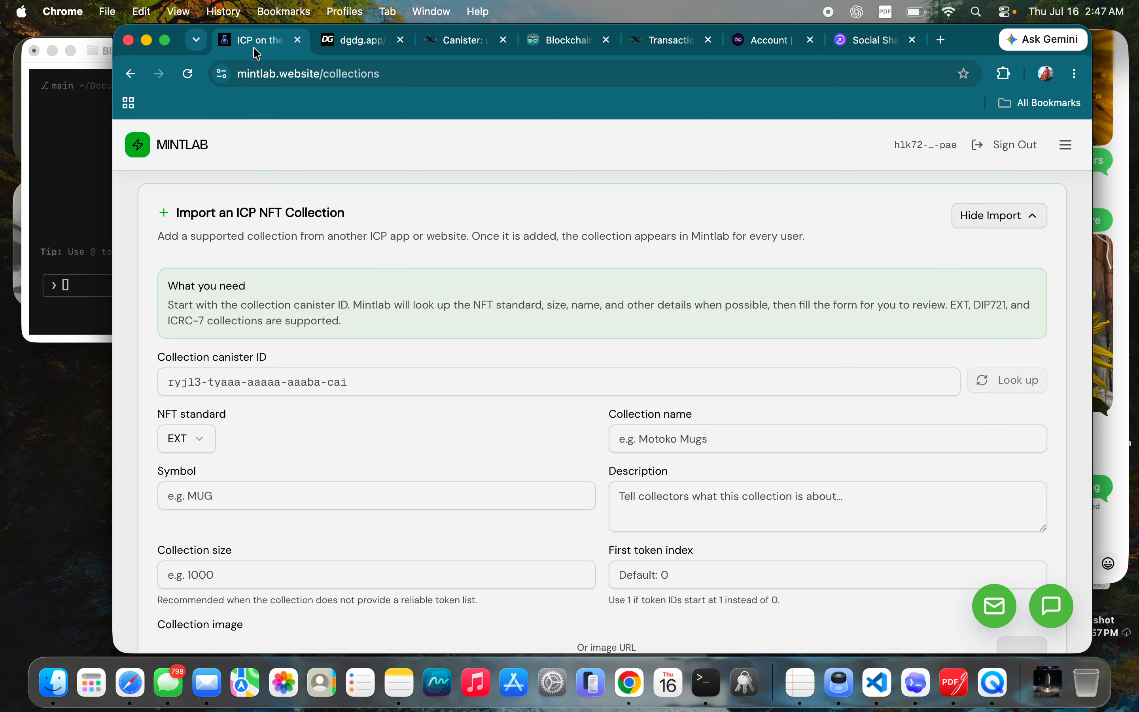
left_click(288, 382)
type("unssi-hiaaa-aaaah-qcmya-cai")
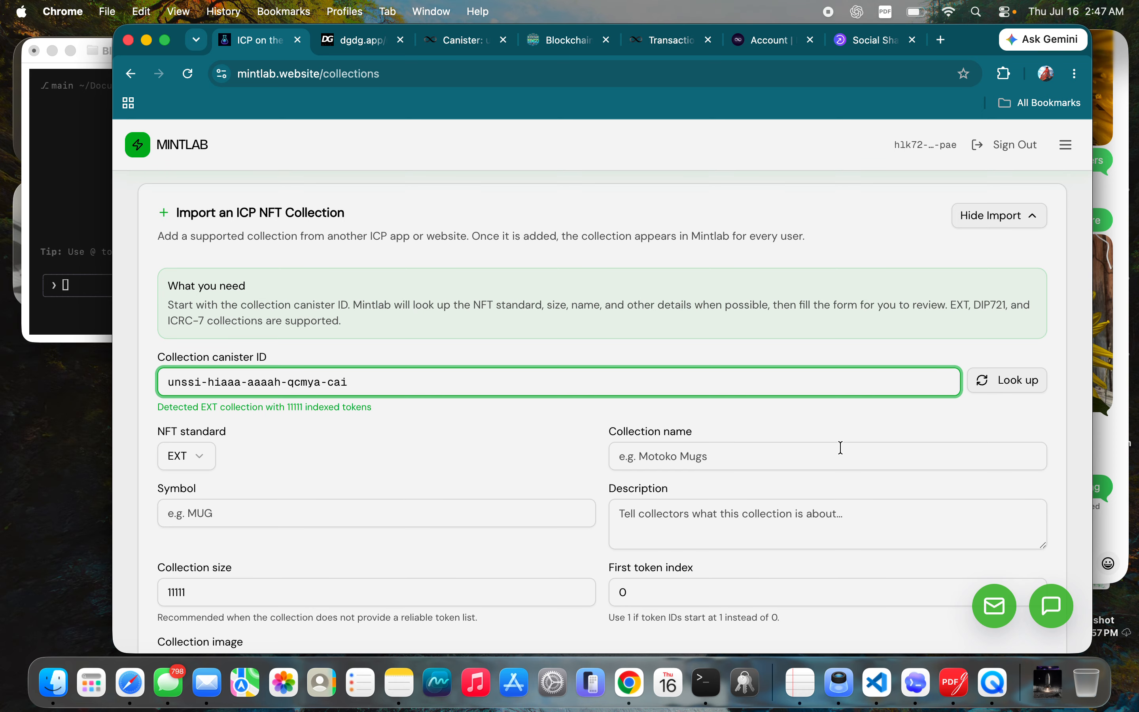
Copy the name ICPets from its dgdg.app collection page into the import form's collection name.
scroll(406, 443, "down", 3)
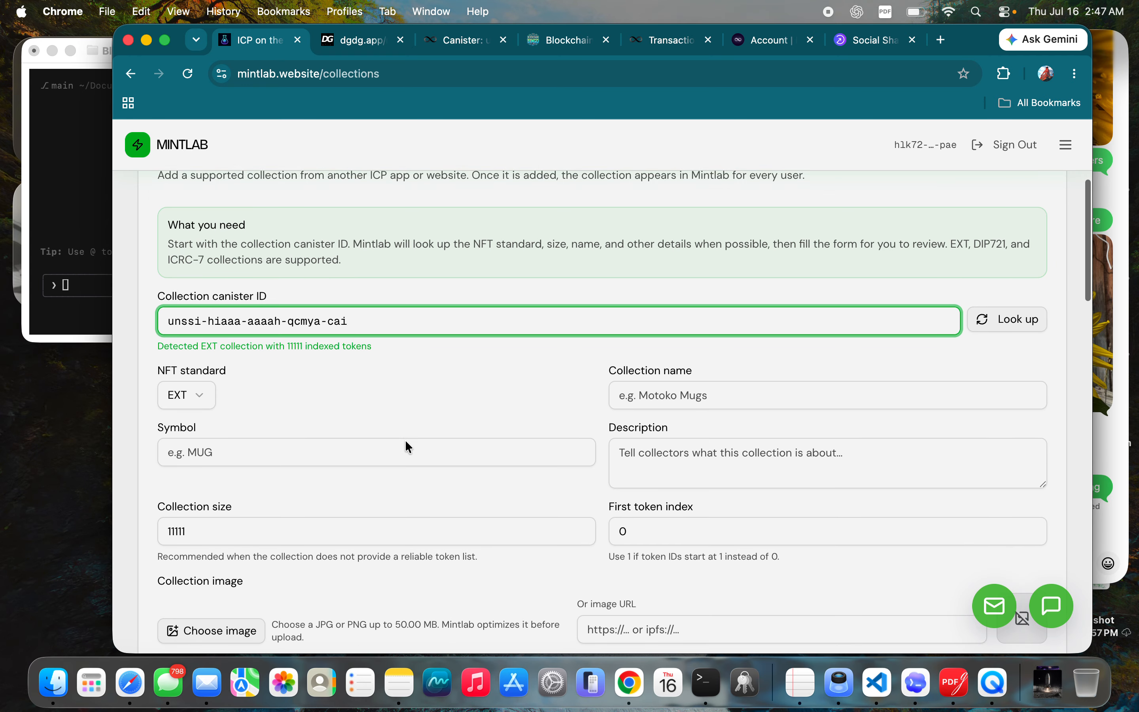
scroll(406, 442, "down", 3)
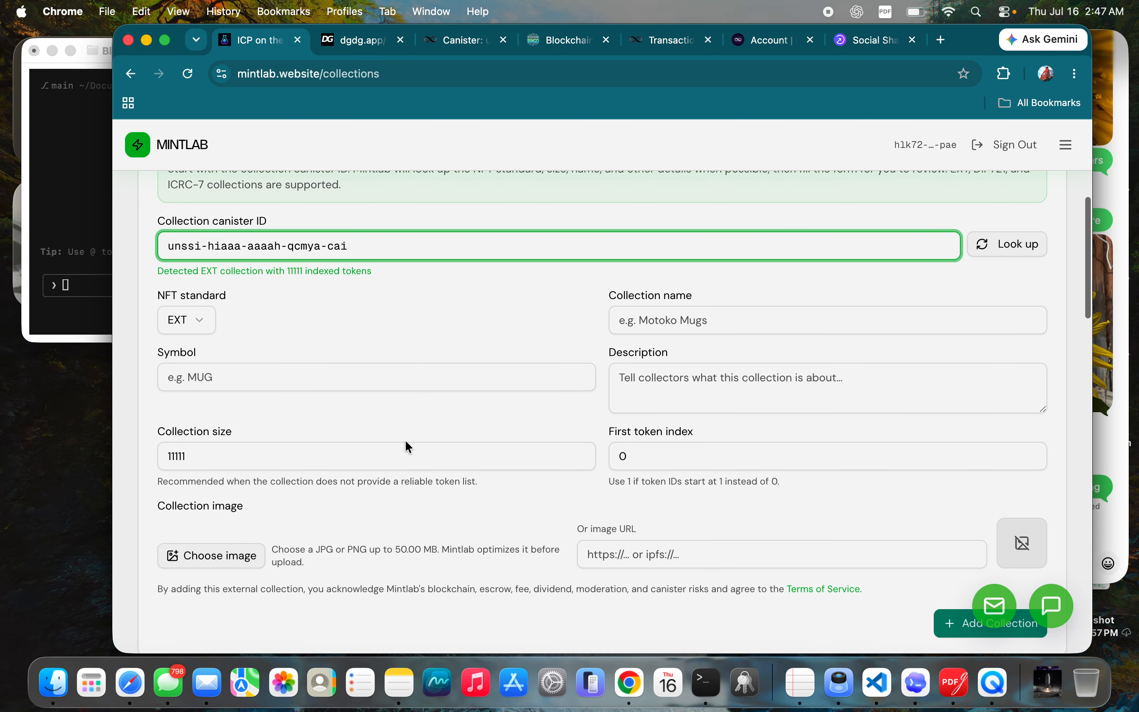
scroll(409, 447, "up", 5)
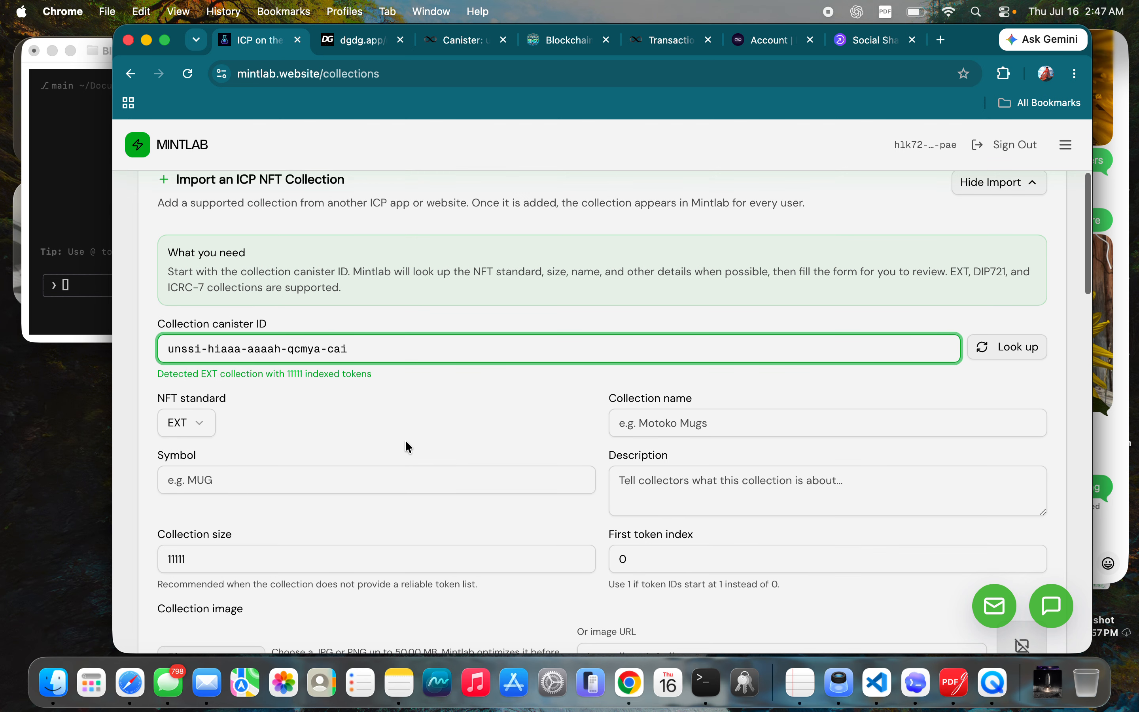
left_click(687, 421)
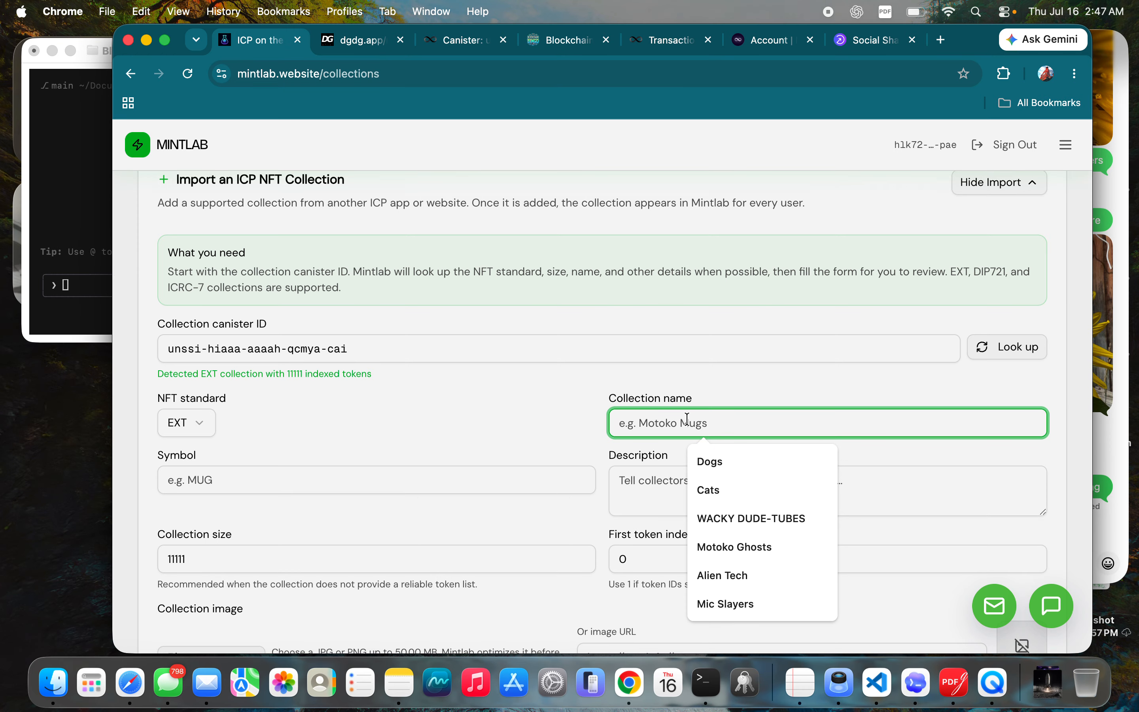
left_click(364, 41)
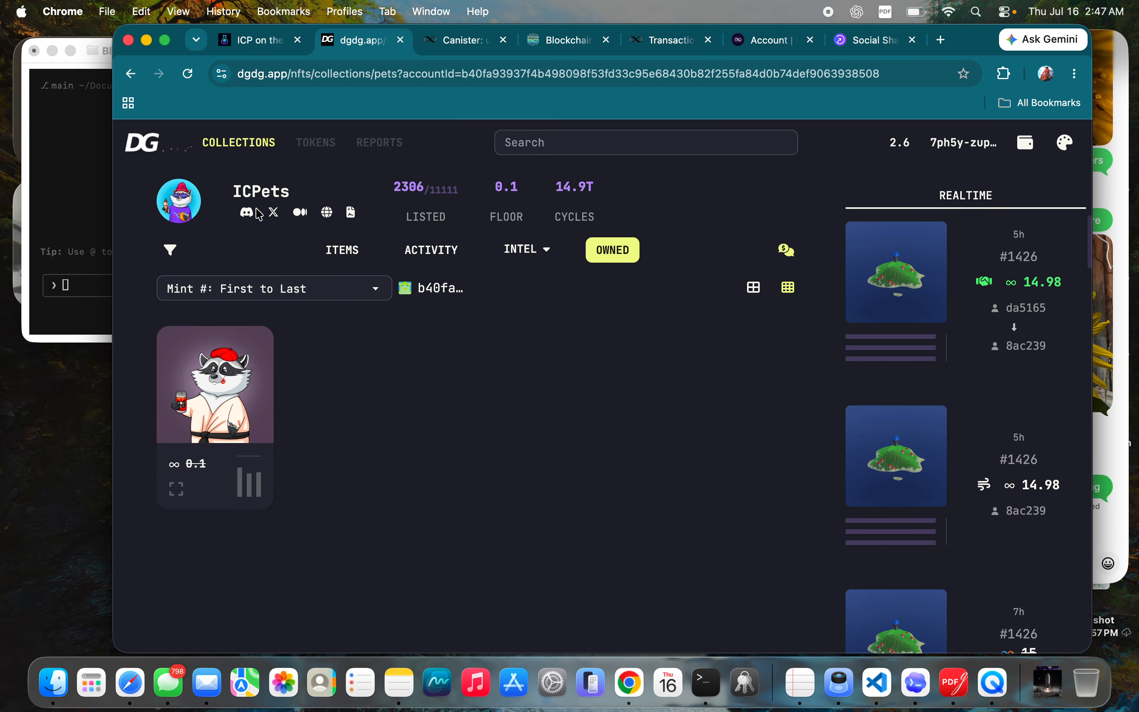
left_click_drag(292, 198, 230, 199)
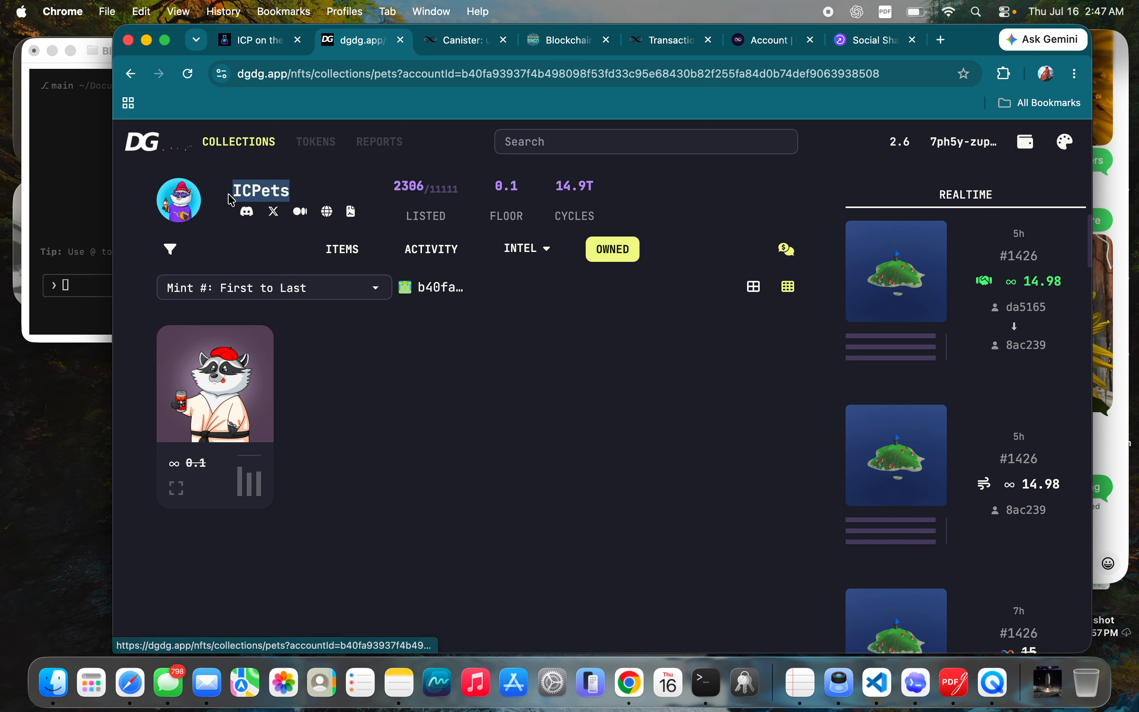
key("super+c")
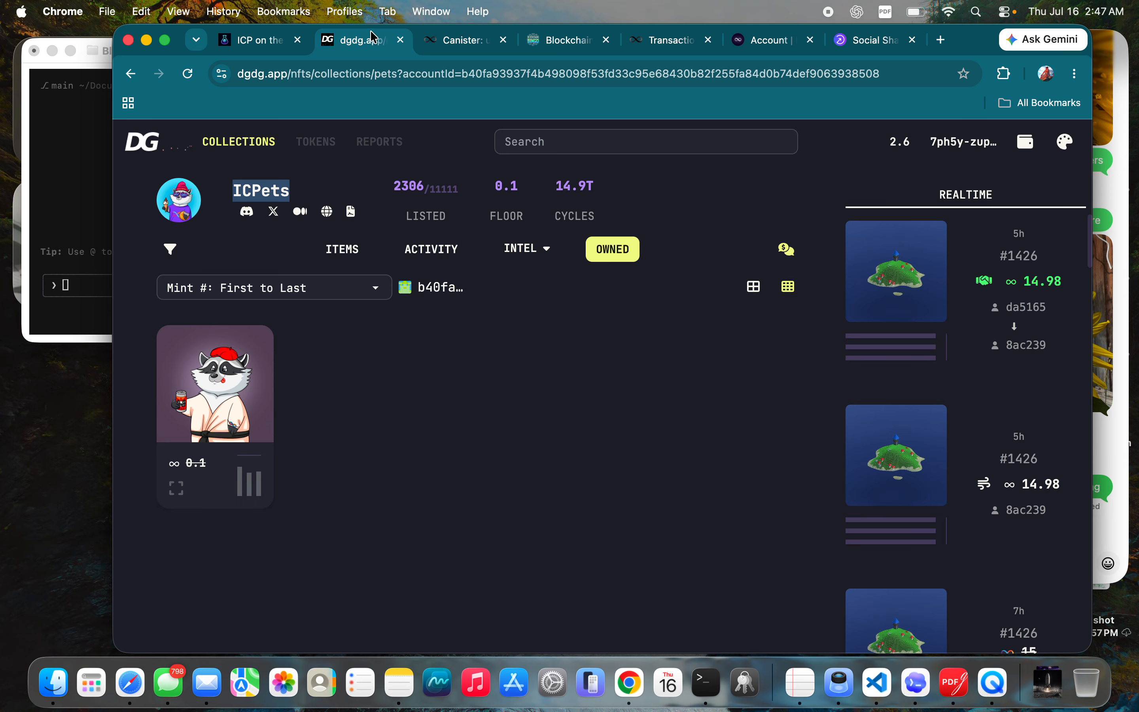
left_click(262, 47)
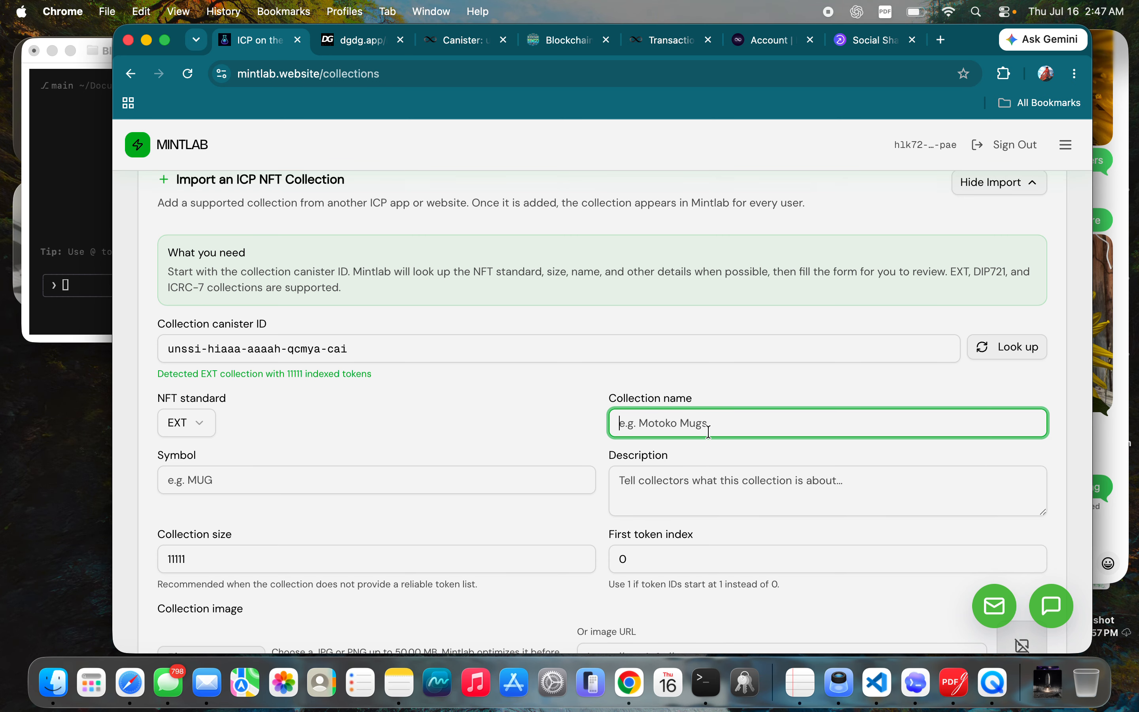
key("super+v")
Set the collection's symbol to ICPETS and its description to "The ICPets NFT Collection".
left_click(406, 474)
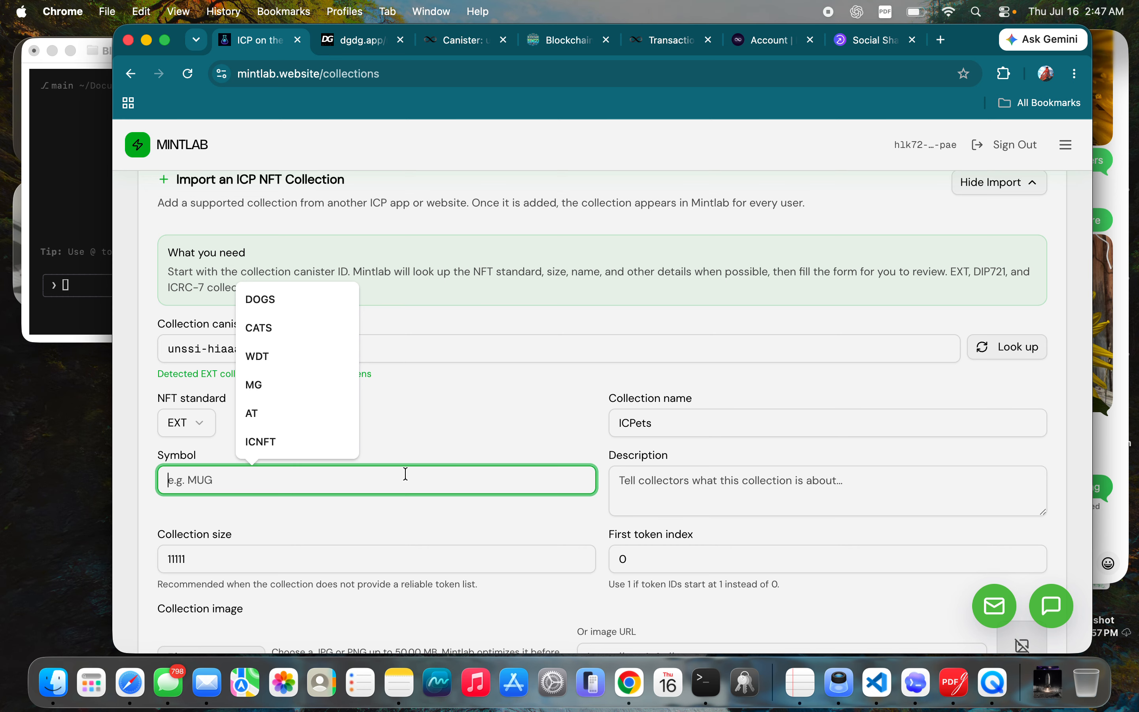
type("I")
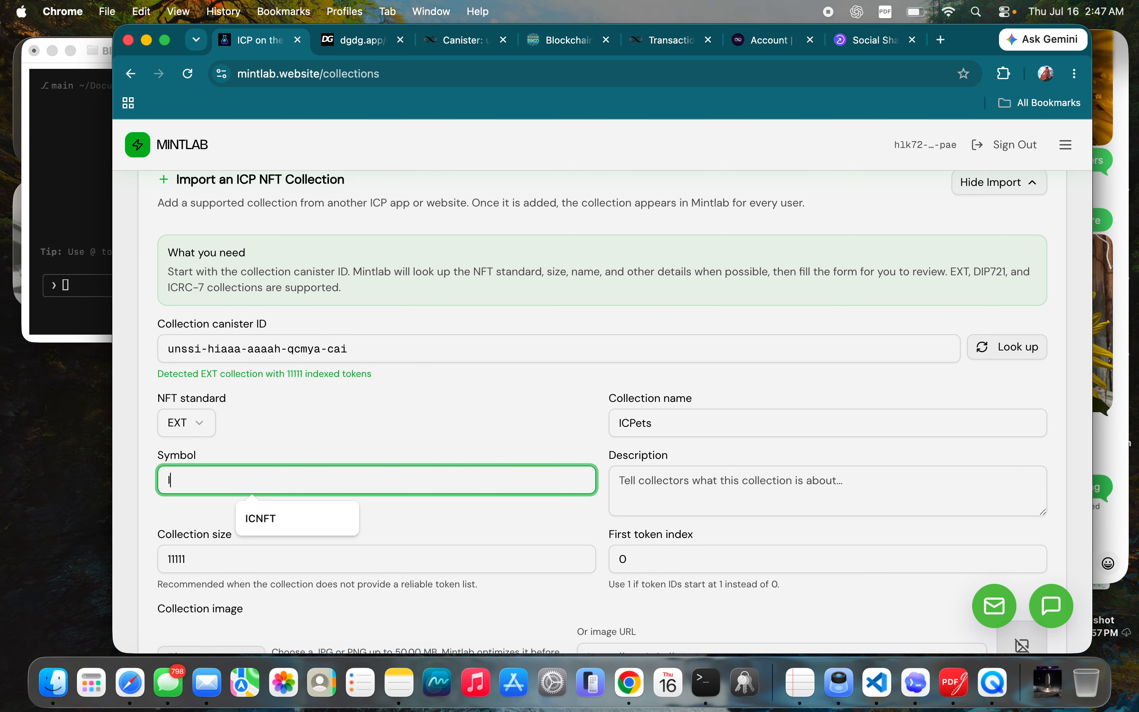
type("CP")
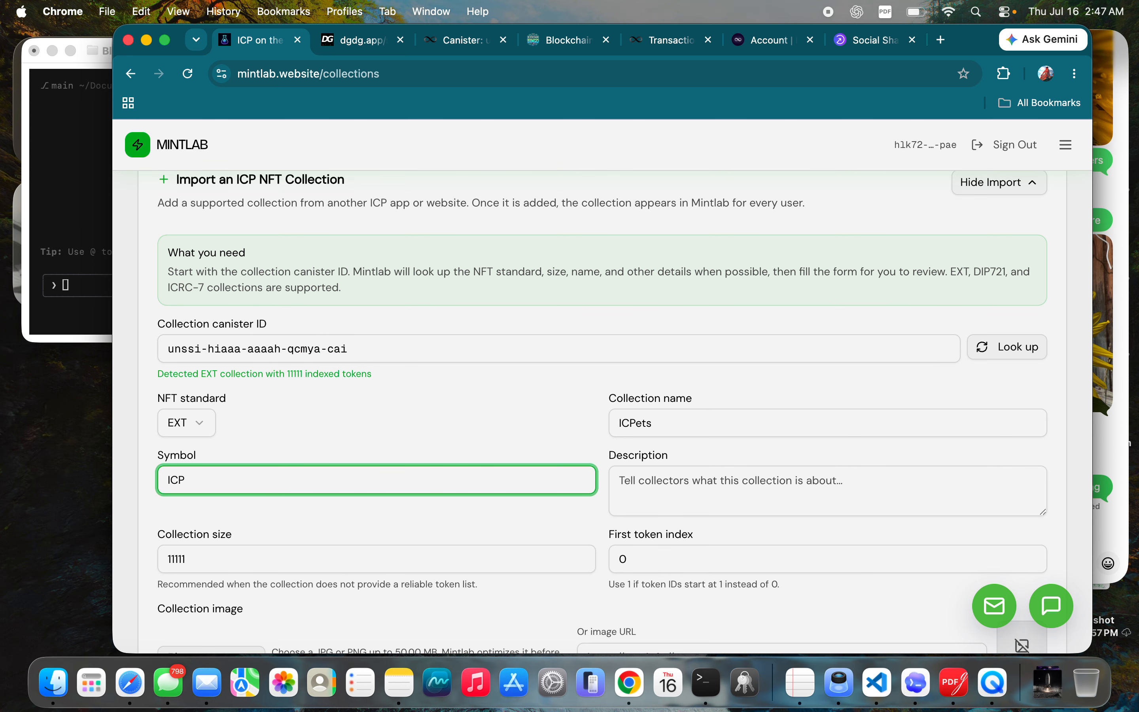
type("ET")
type("S")
left_click(733, 498)
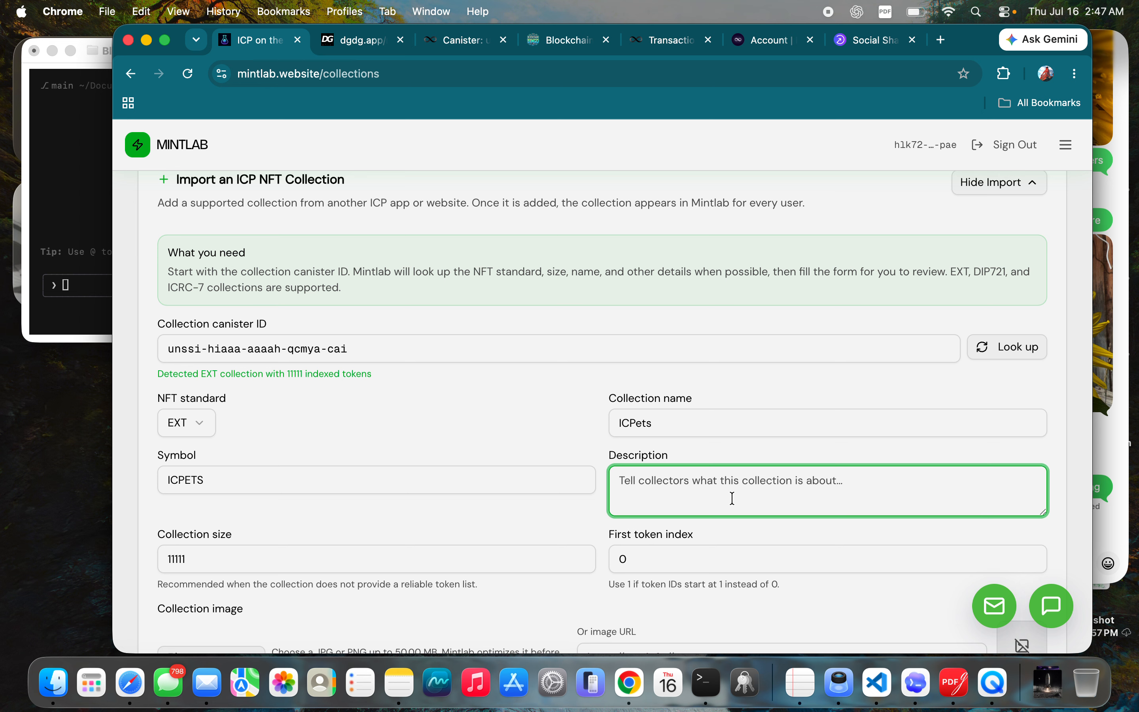
type("The")
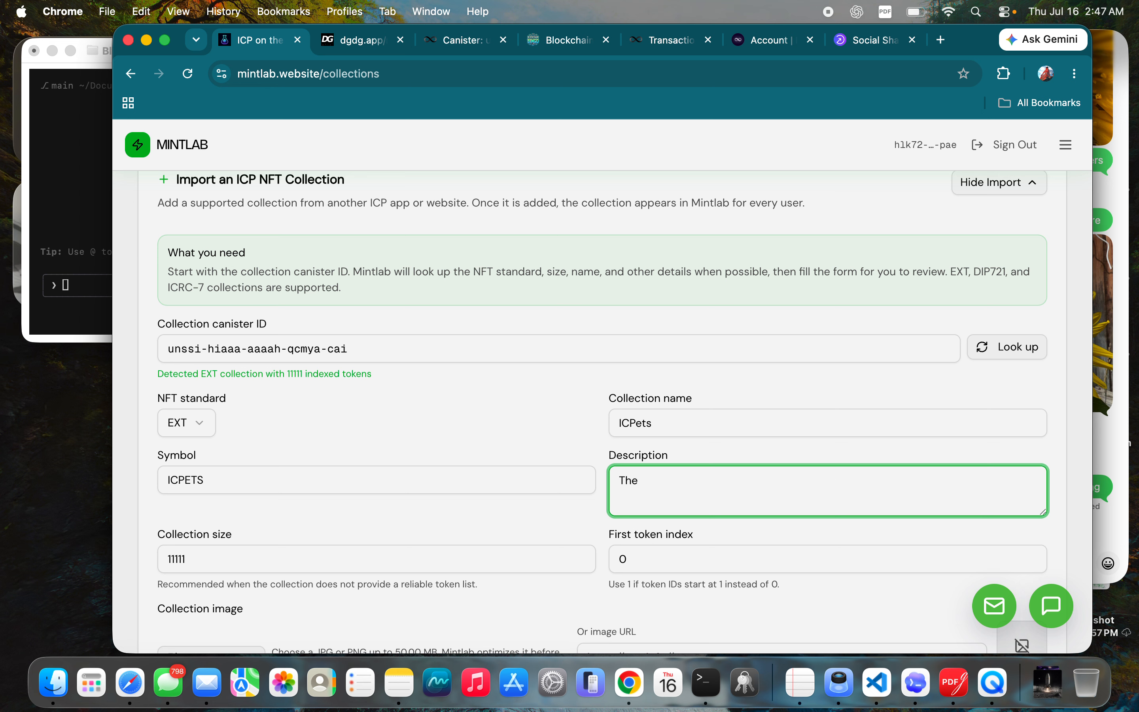
type(" ICPets NFT Collection")
Check the form's collection size, the owned ICPets raccoon NFT on dgdg.app and the canister's ICP Dashboard page.
left_click(175, 560)
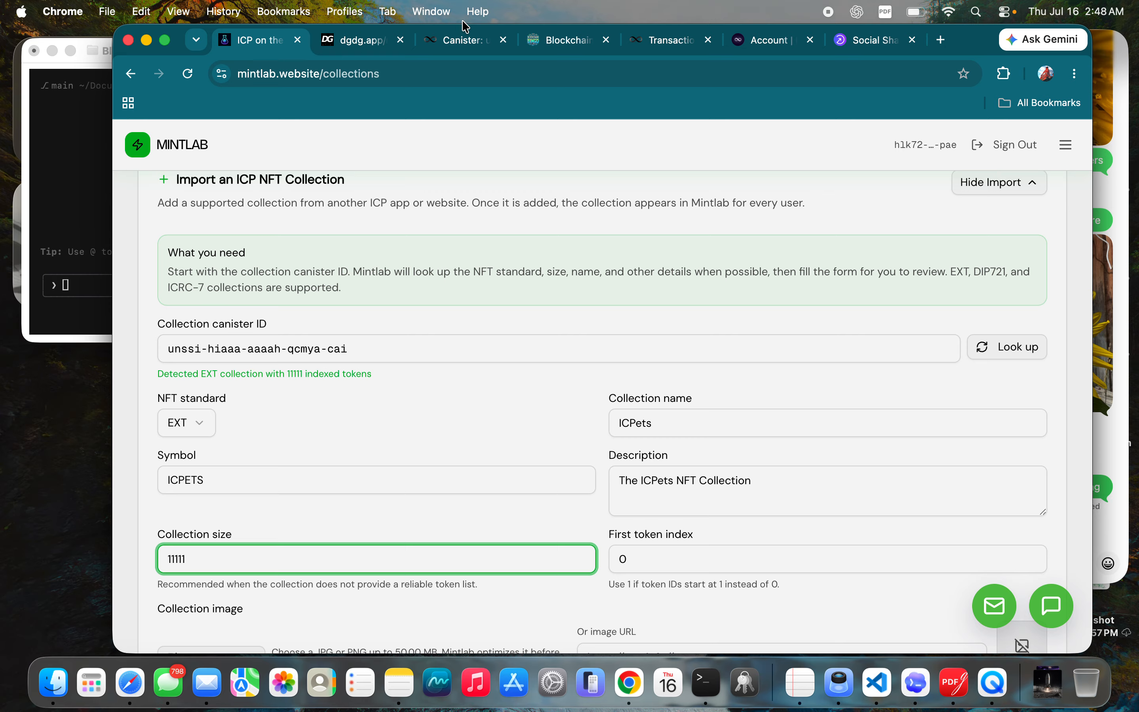
left_click(332, 44)
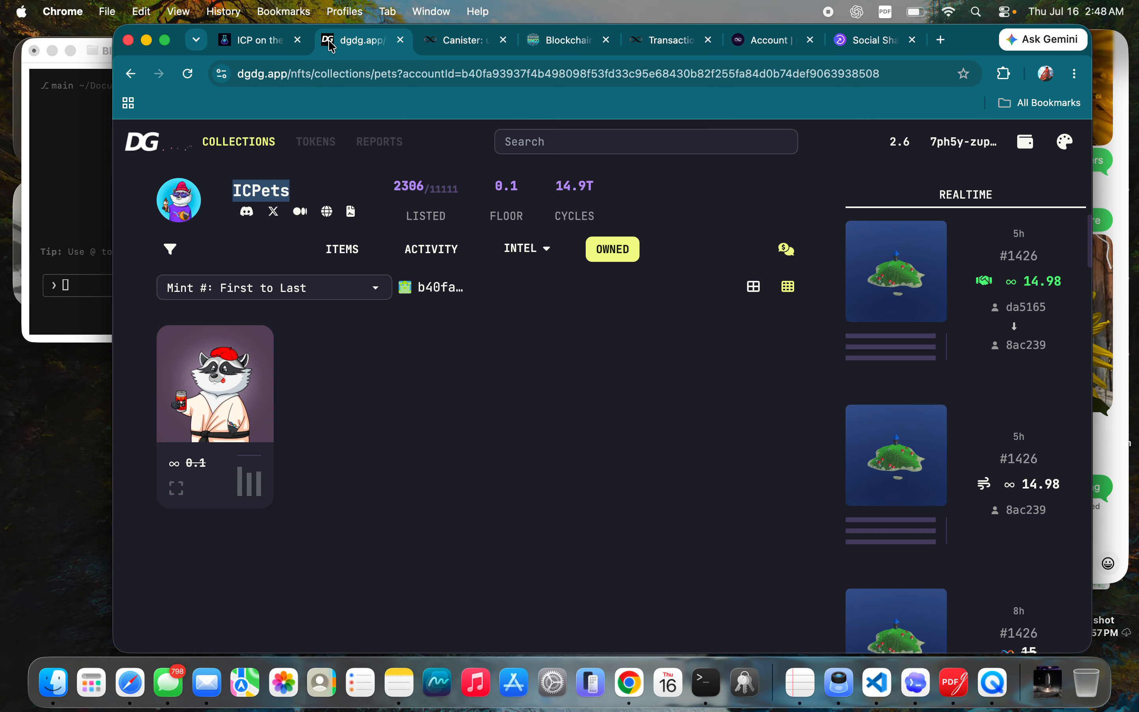
left_click(228, 429)
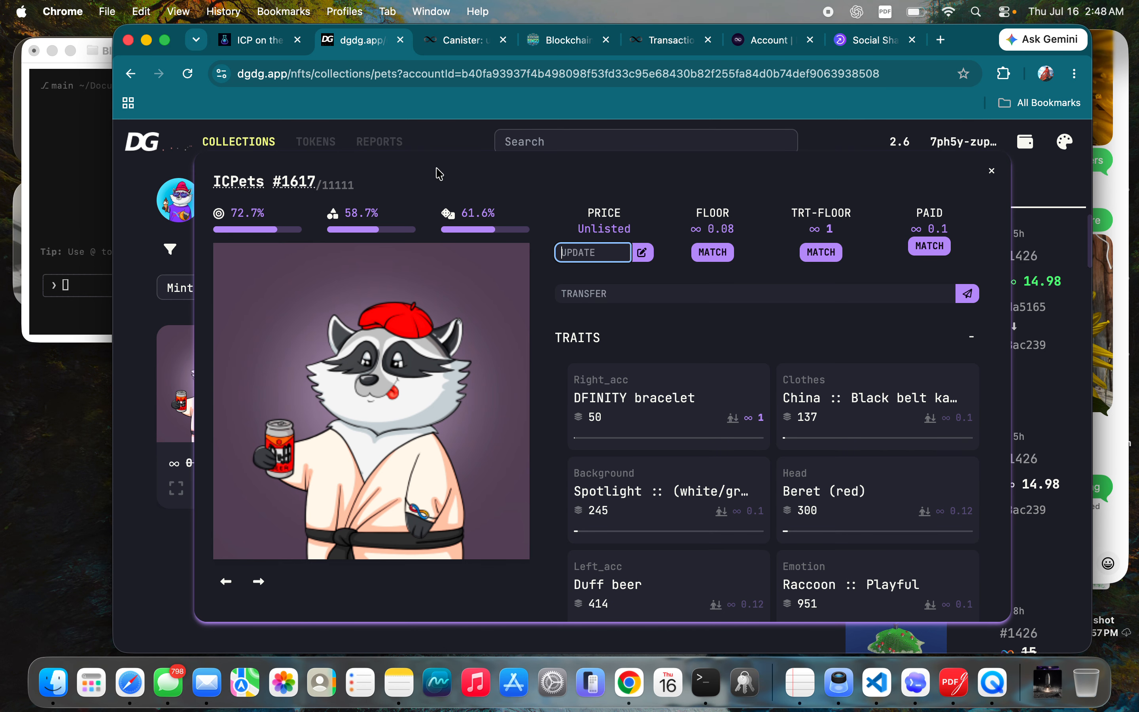
left_click(463, 45)
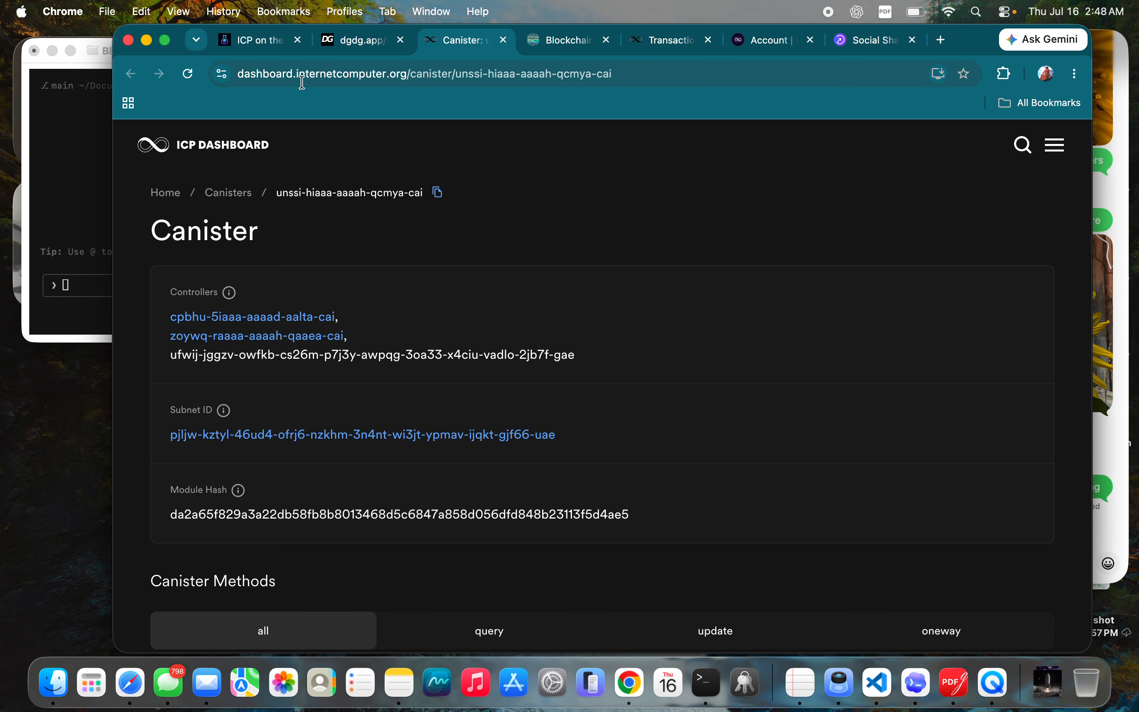
left_click(258, 45)
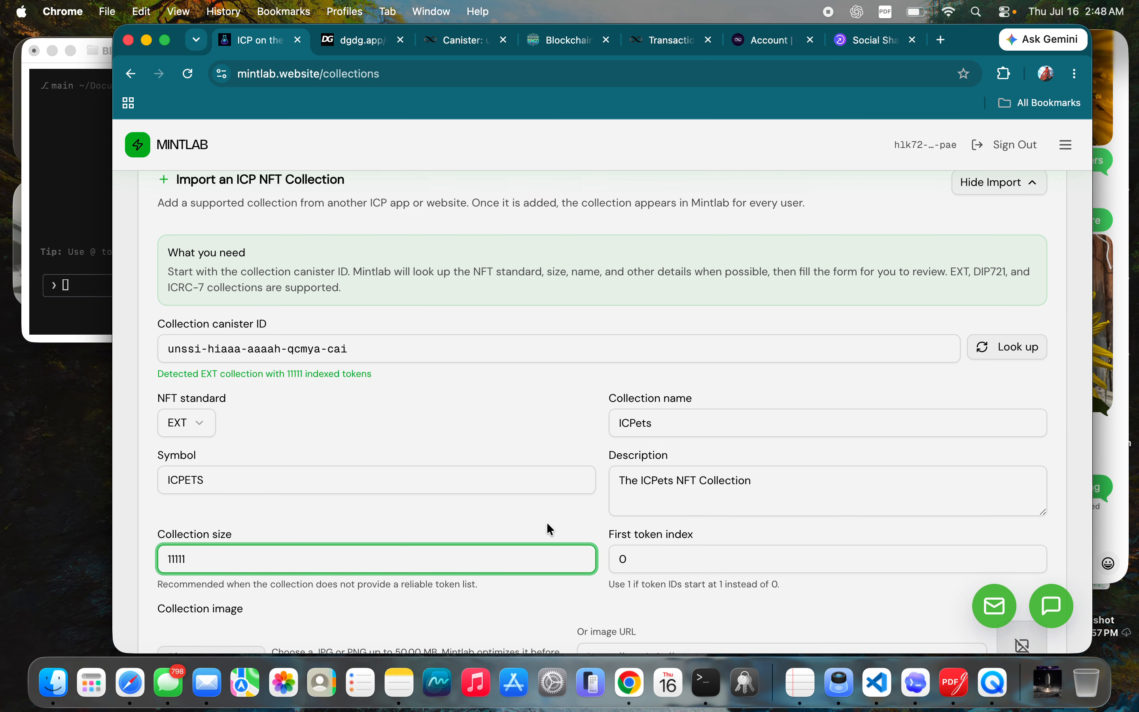
Upload the raccoon screenshot "Screenshot 2026-07-14 at 1.44.24 AM.png" from Downloads as the collection image.
scroll(546, 521, "down", 3)
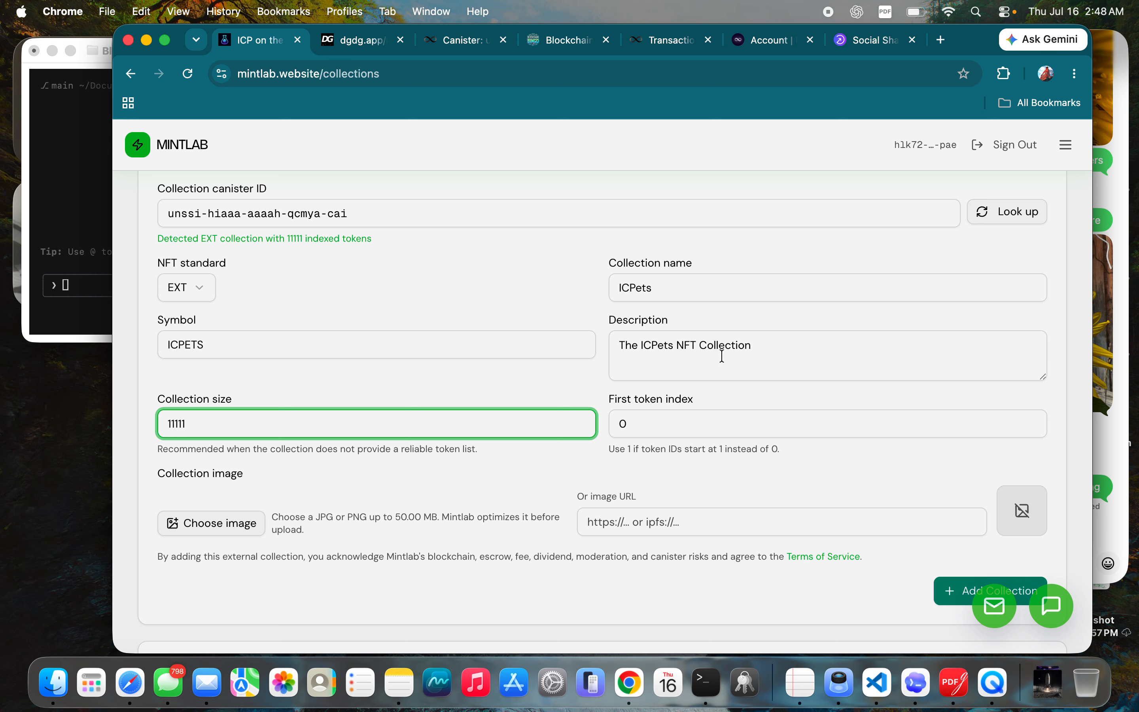
left_click(227, 539)
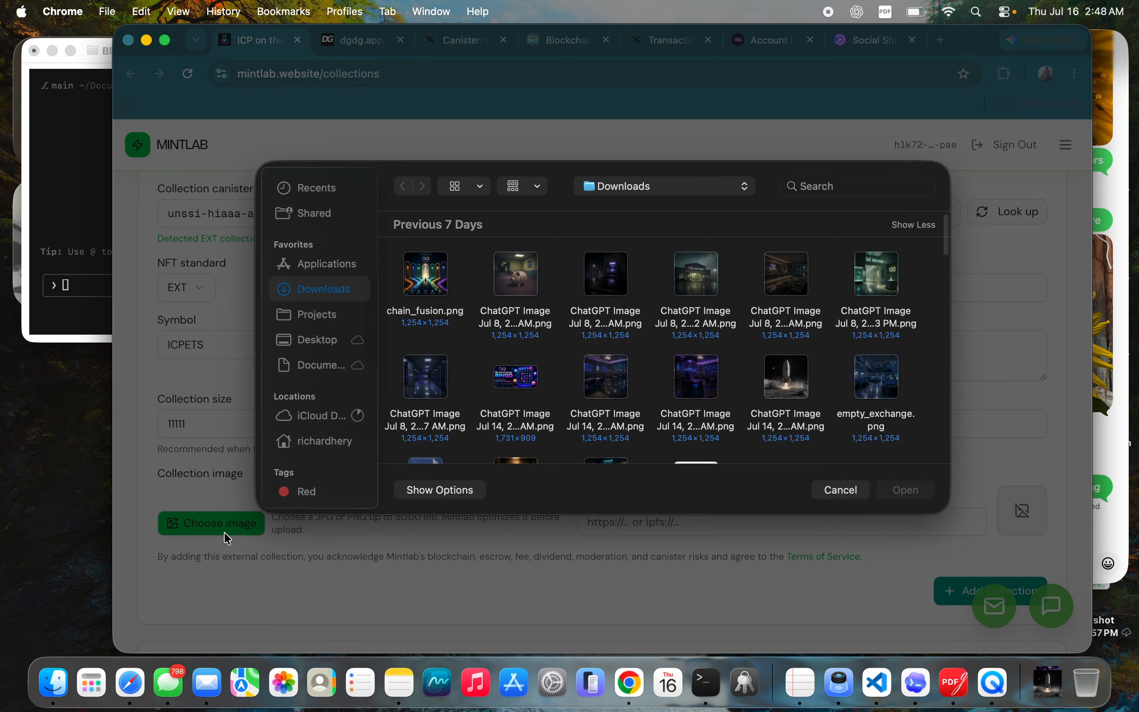
scroll(656, 421, "down", 5)
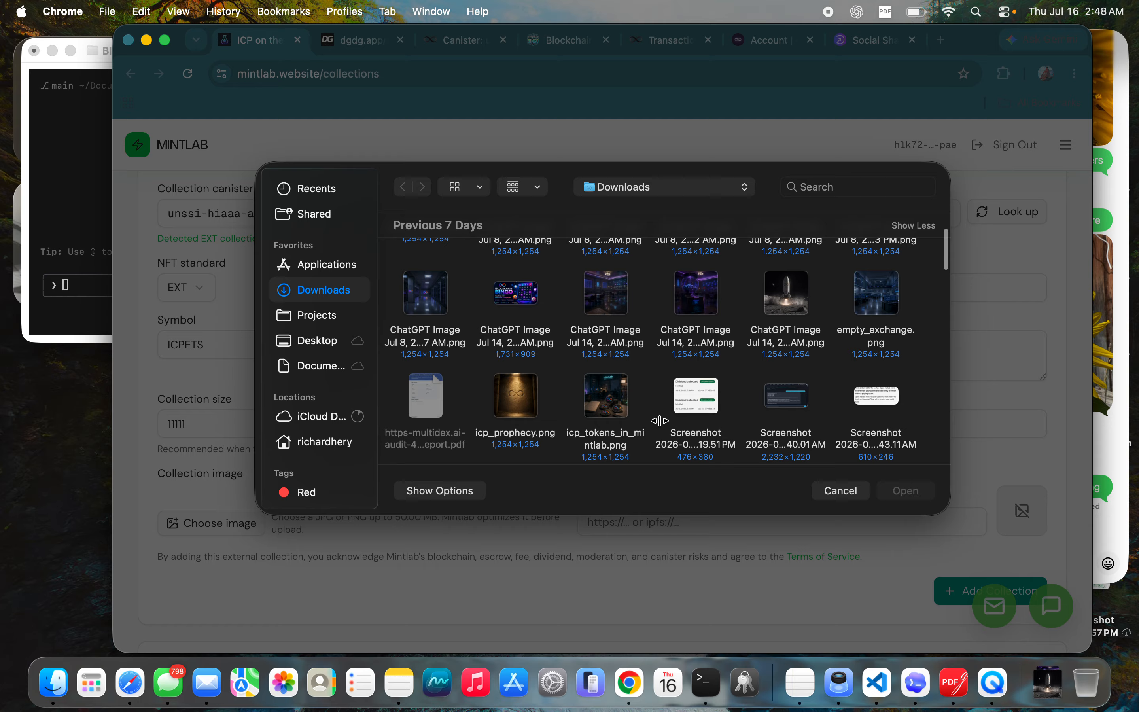
left_click(445, 401)
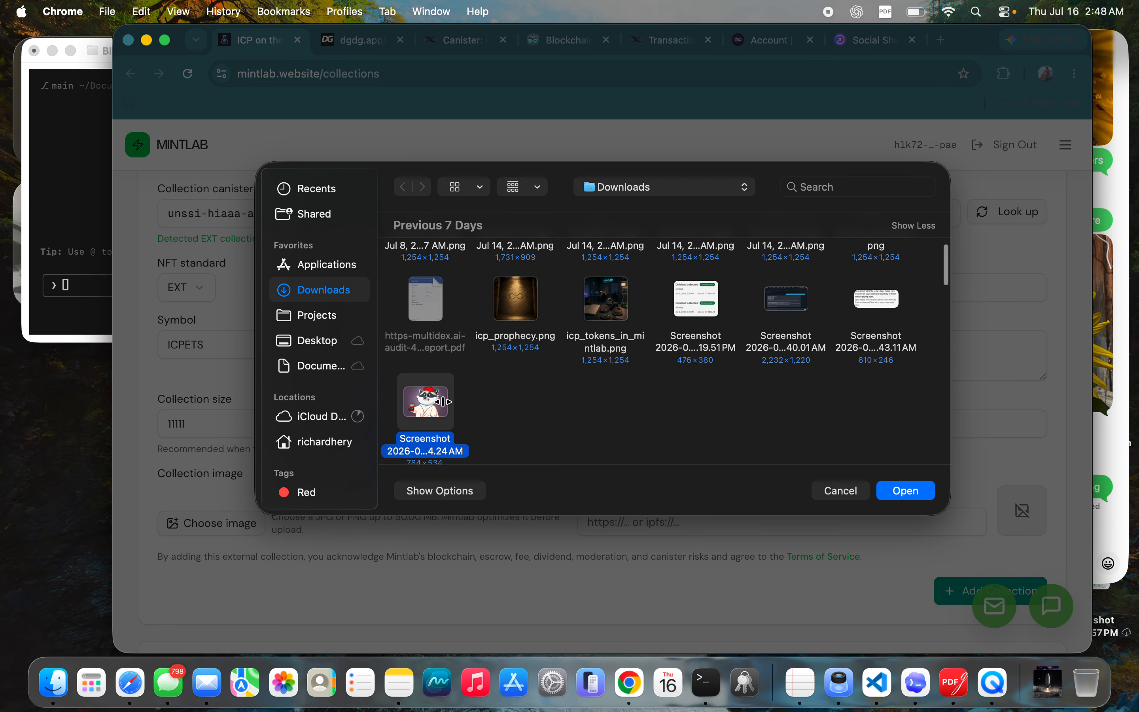
left_click(916, 490)
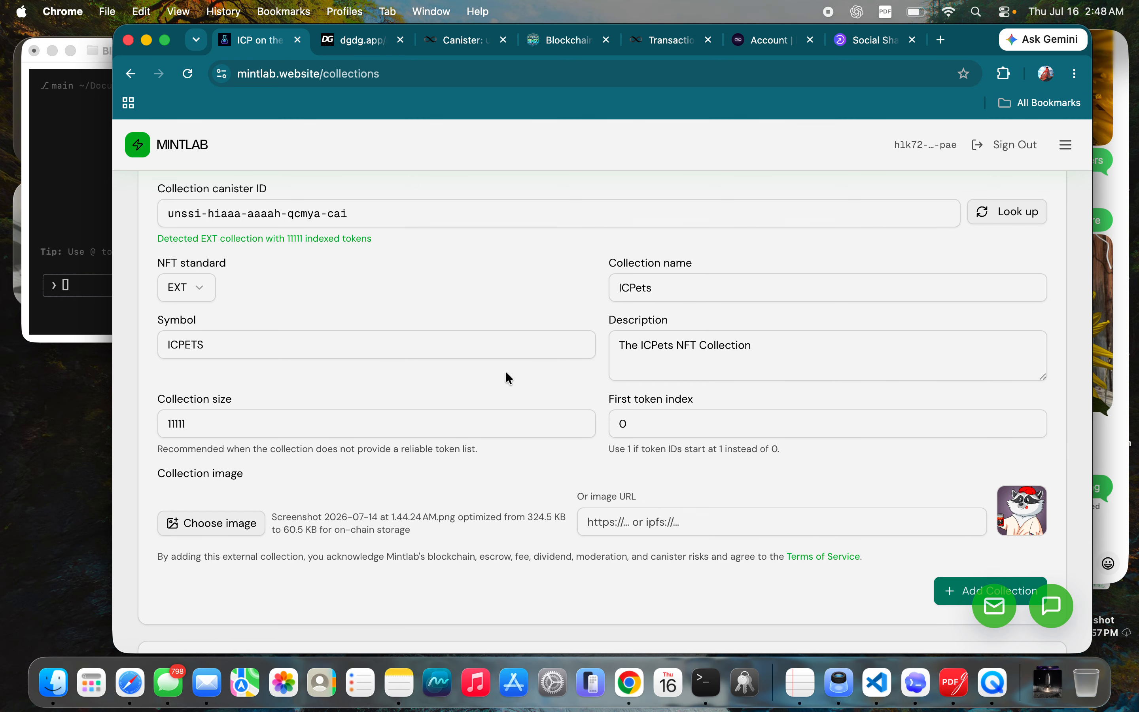
Review the completed import form and add the ICPets collection to Mintlab.
scroll(502, 367, "up", 1)
scroll(502, 367, "down", 3)
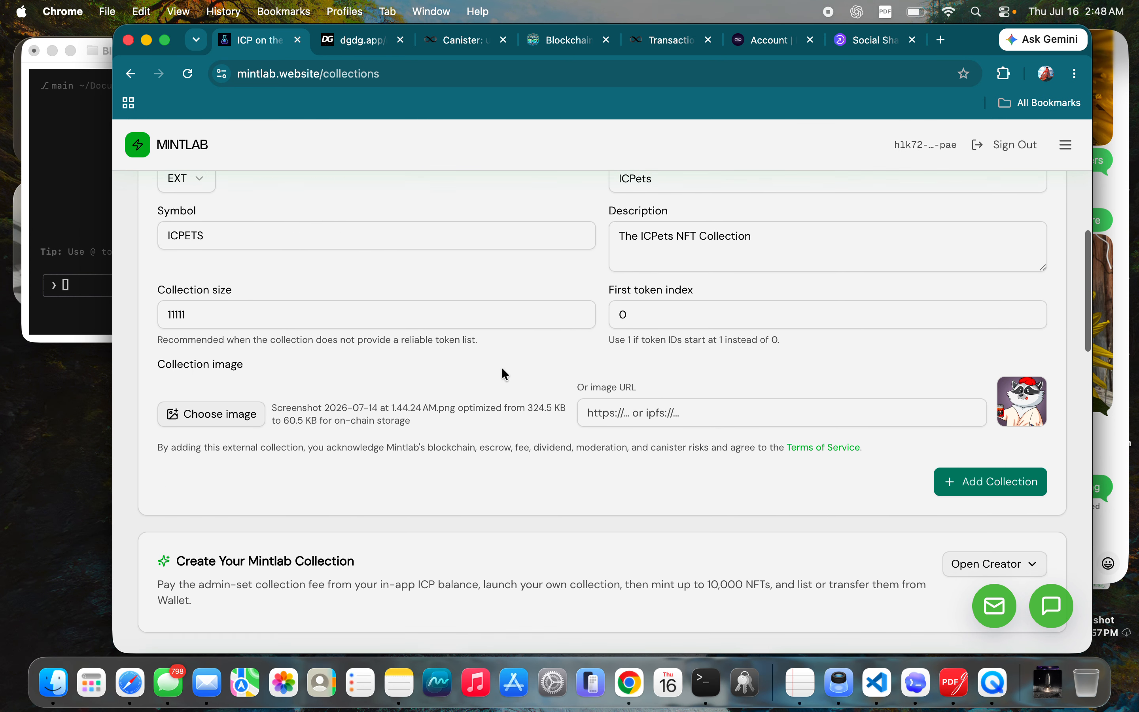
scroll(503, 369, "up", 5)
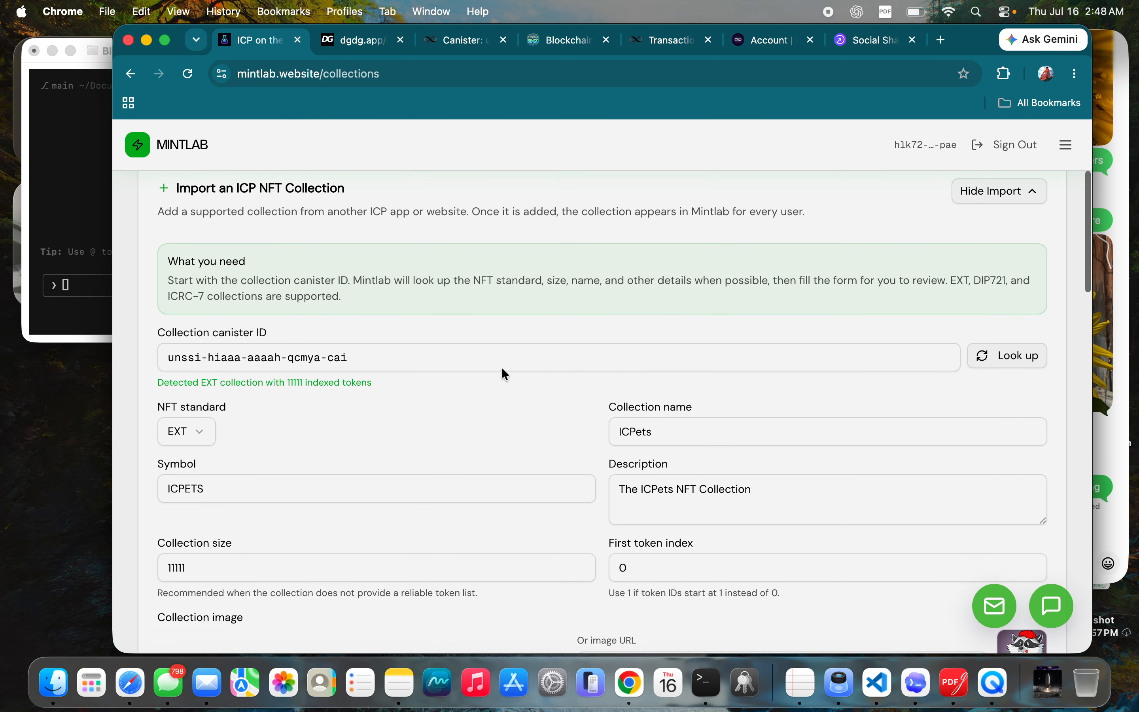
scroll(502, 372, "down", 3)
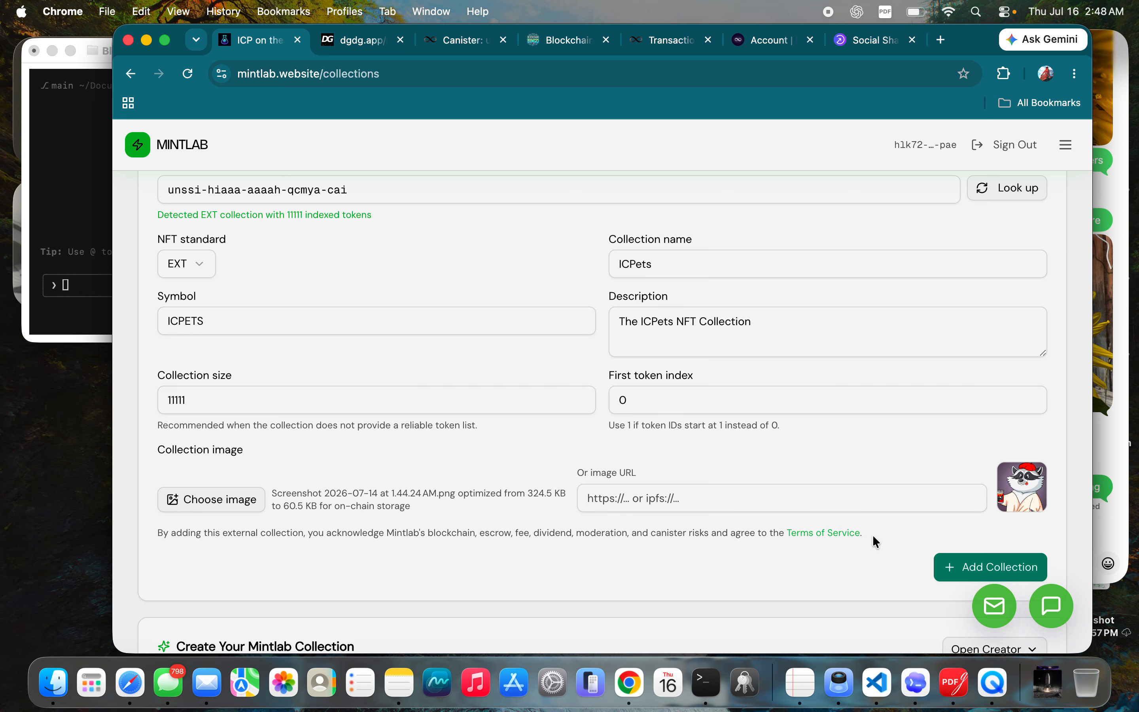
left_click(956, 569)
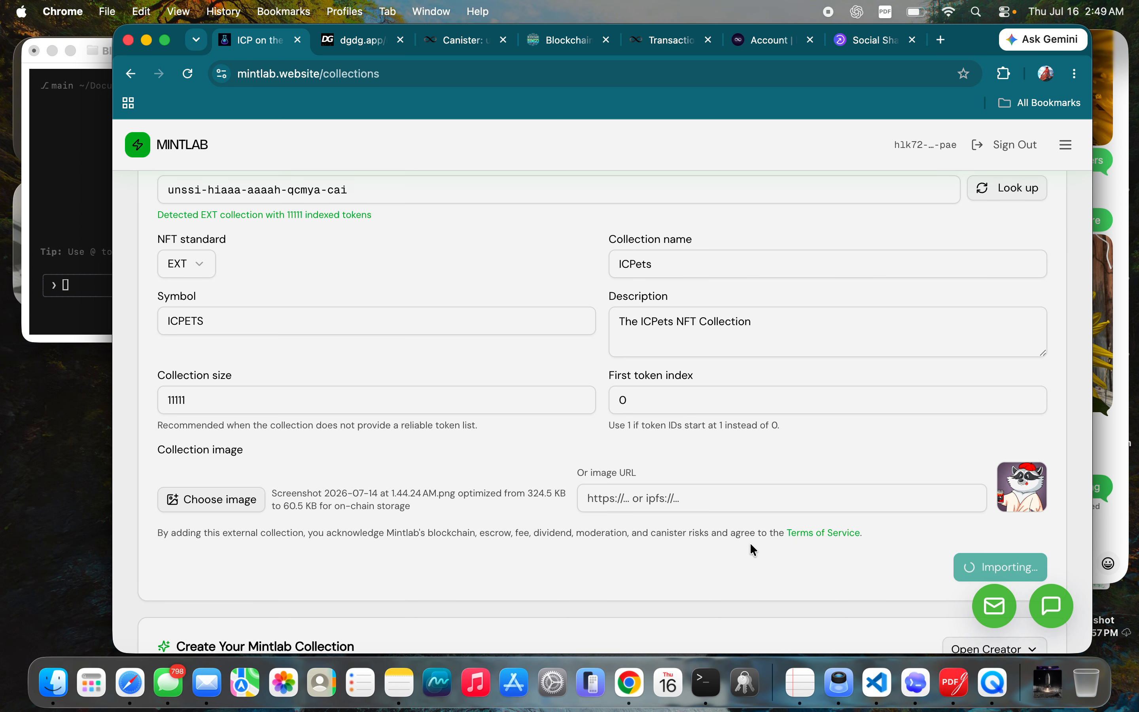
Look over the imported ICPets collection page and its loaded NFT previews.
scroll(378, 457, "down", 4)
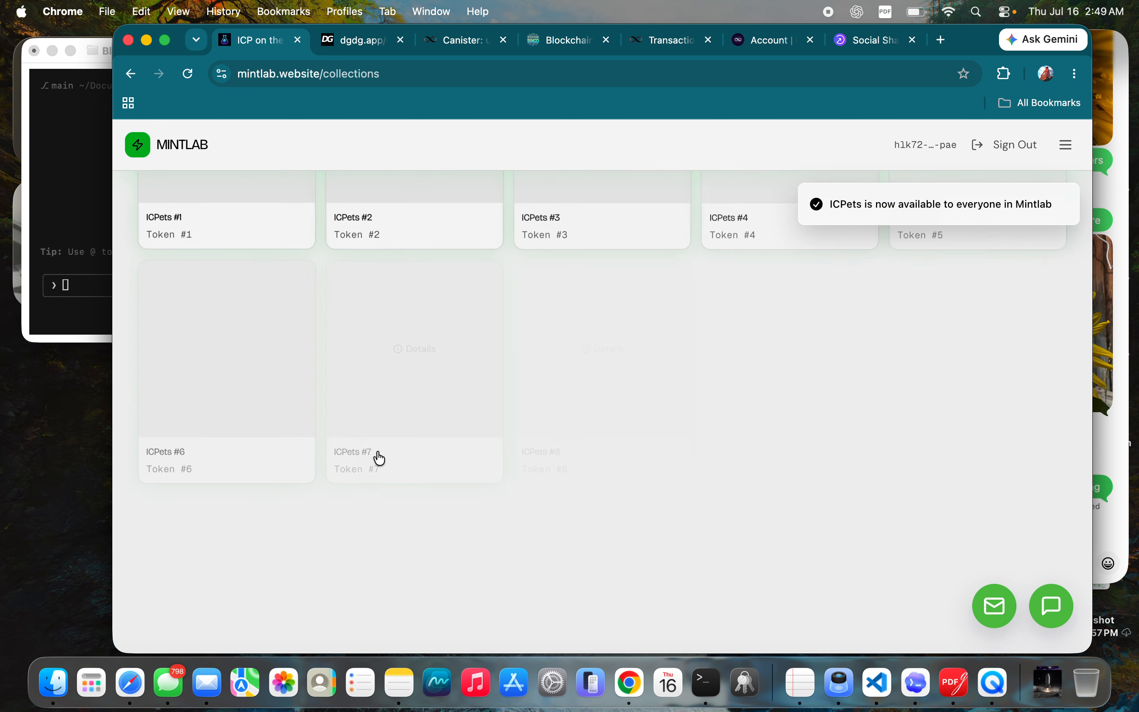
scroll(378, 456, "up", 1)
scroll(379, 456, "up", 5)
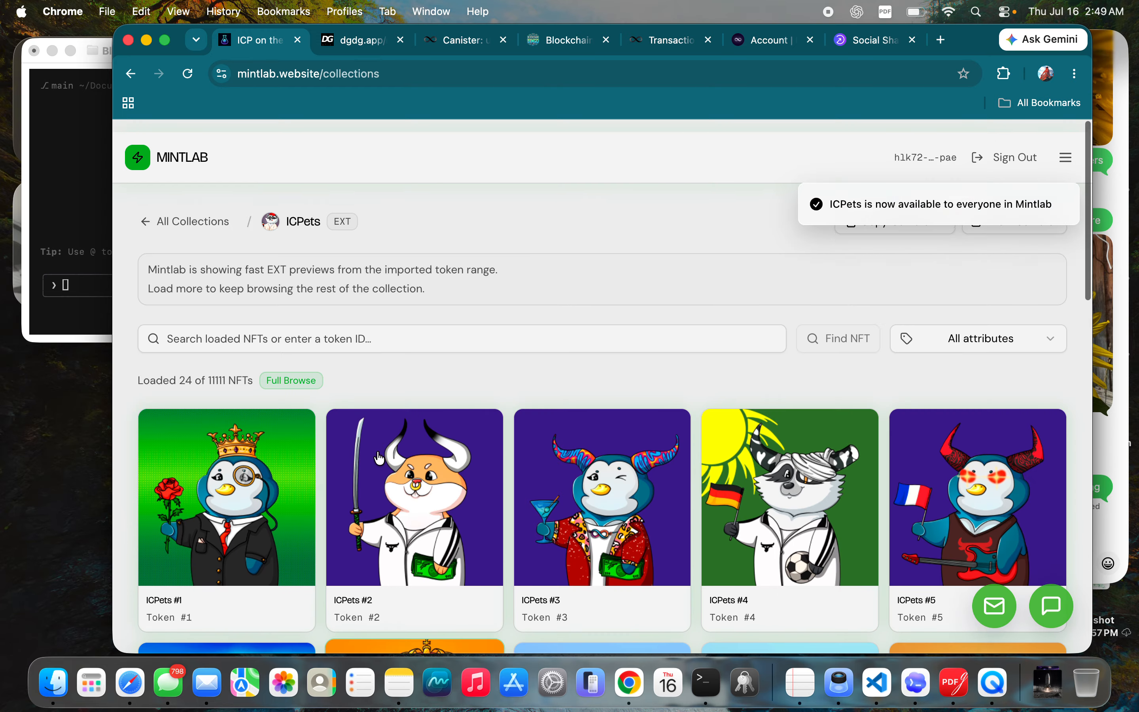
scroll(379, 457, "down", 2)
scroll(379, 457, "down", 8)
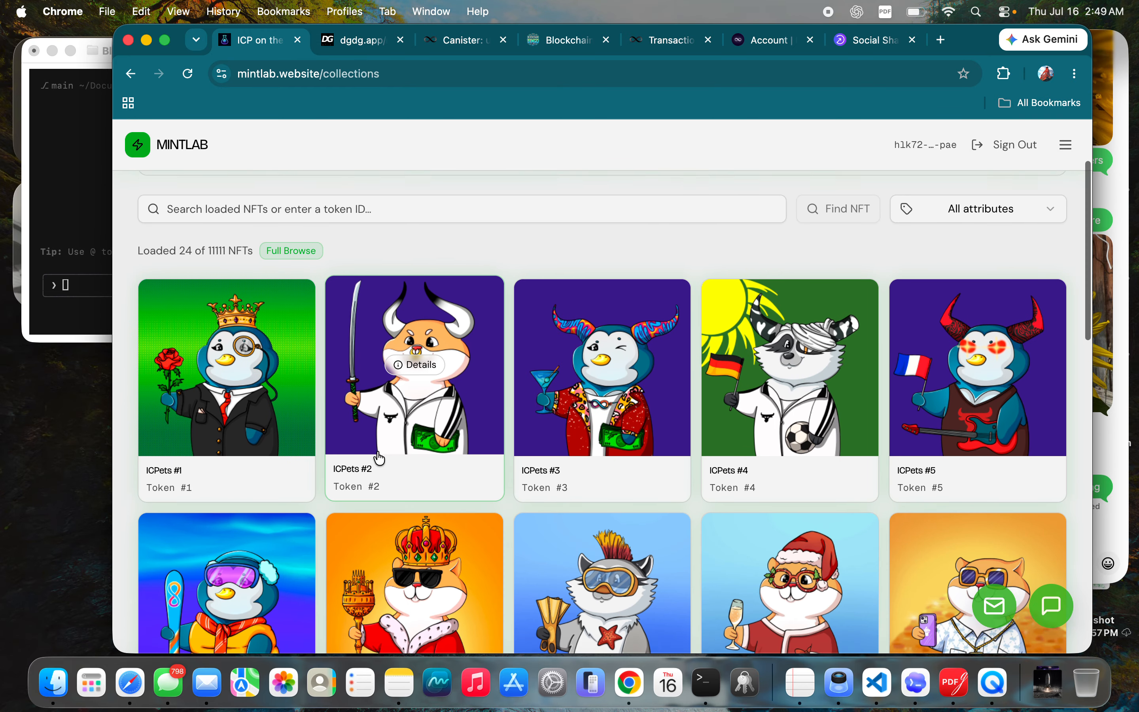
scroll(378, 457, "up", 7)
scroll(379, 457, "up", 3)
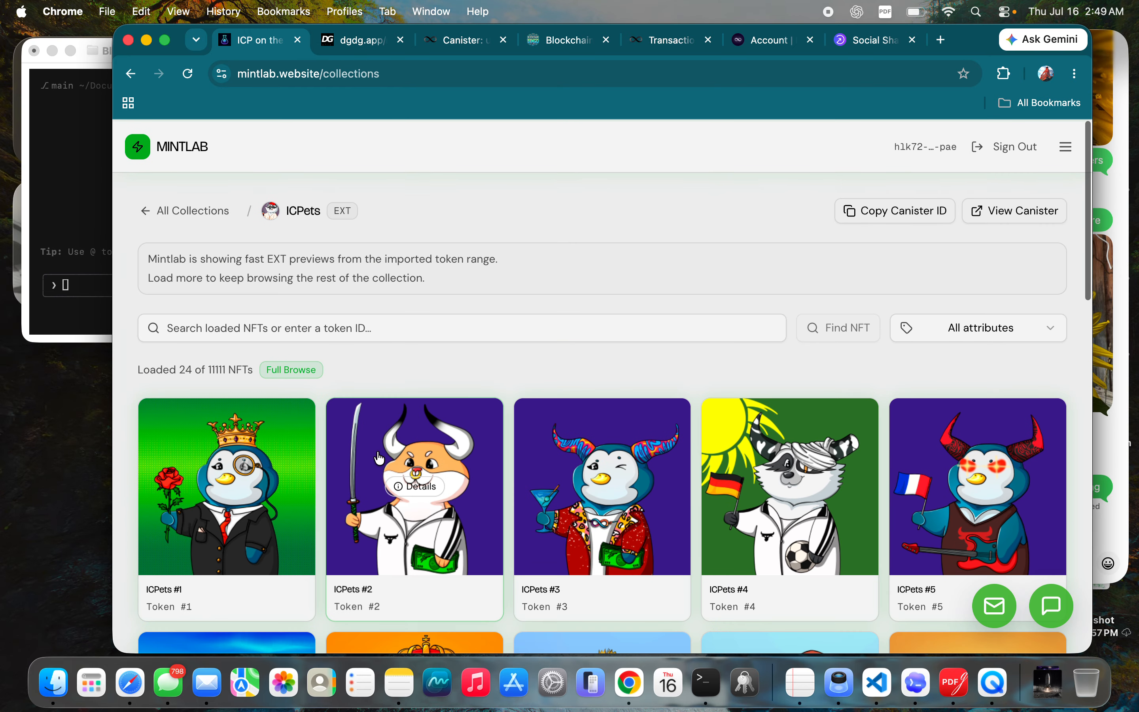
Copy the account's Principal ID from the Mintlab wallet and check the NFTs held there.
left_click(1068, 146)
left_click(183, 202)
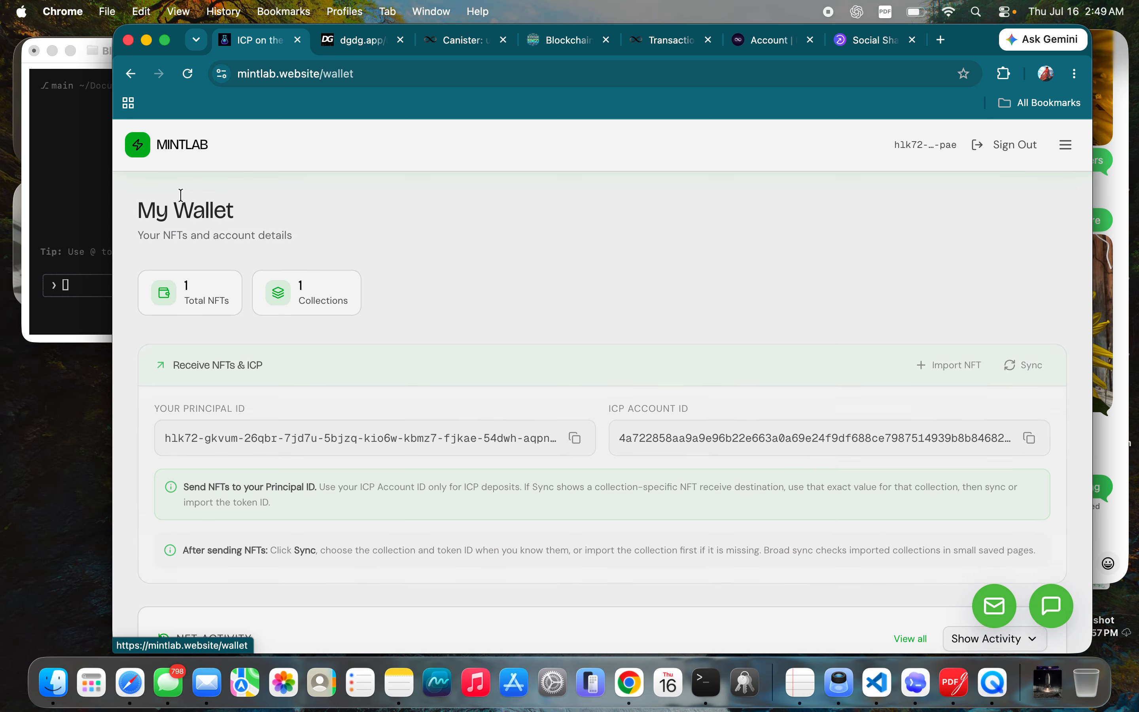
left_click(576, 435)
scroll(549, 537, "down", 10)
scroll(549, 533, "down", 3)
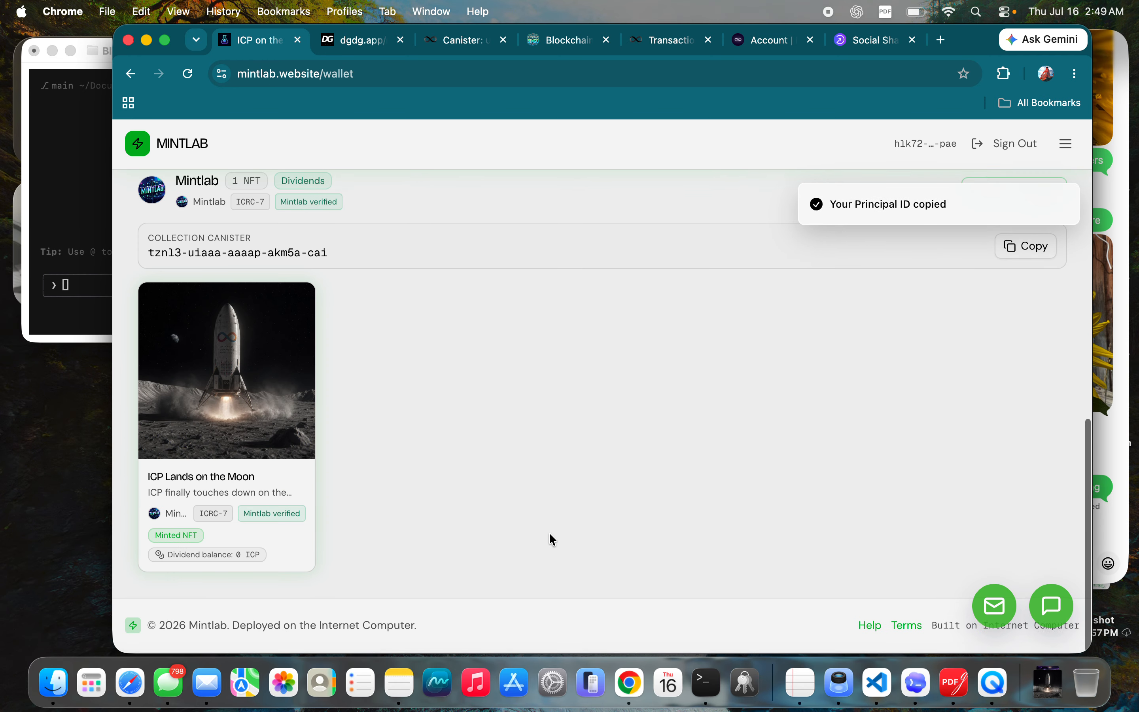
Switch to dgdg.app and transfer ICPets #1617 to the copied Mintlab principal ID, confirming the transfer and authorizing it with Internet Identity.
scroll(549, 532, "up", 15)
left_click(350, 40)
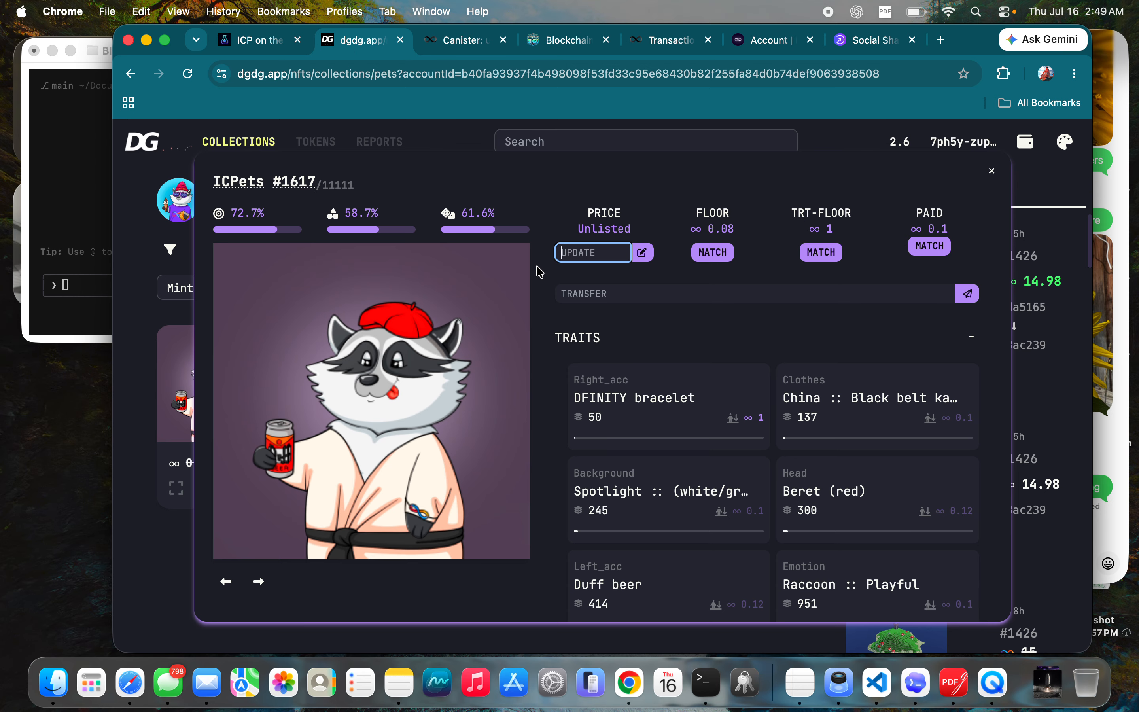
left_click(592, 294)
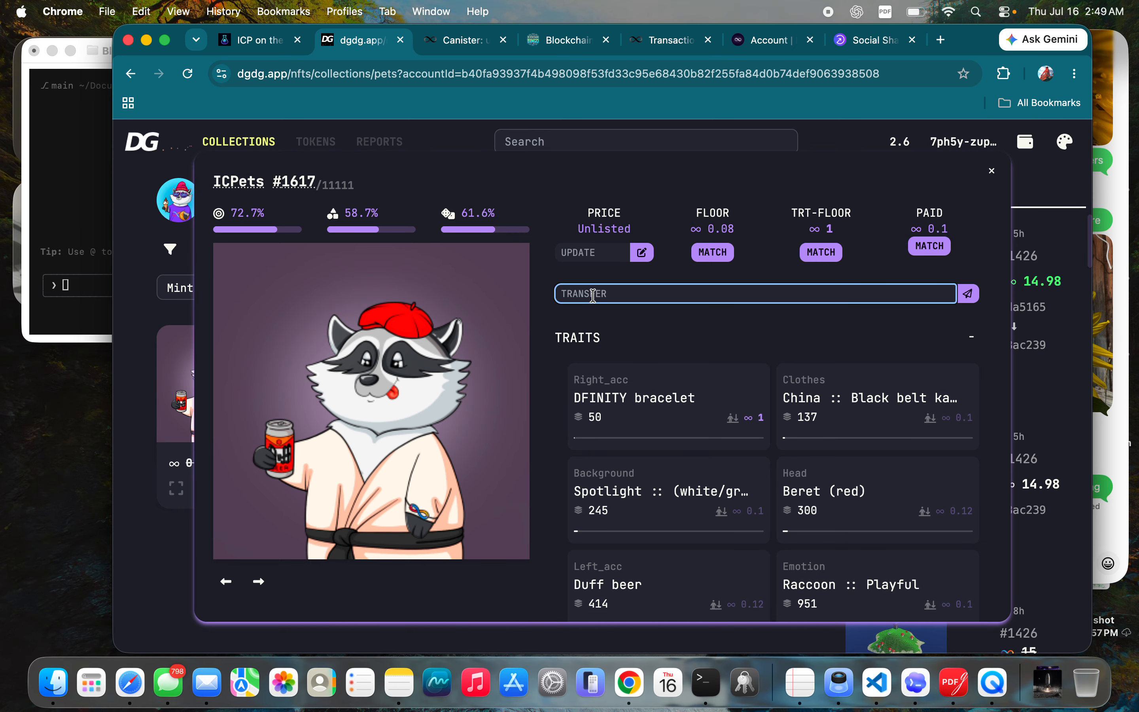
key("super+v")
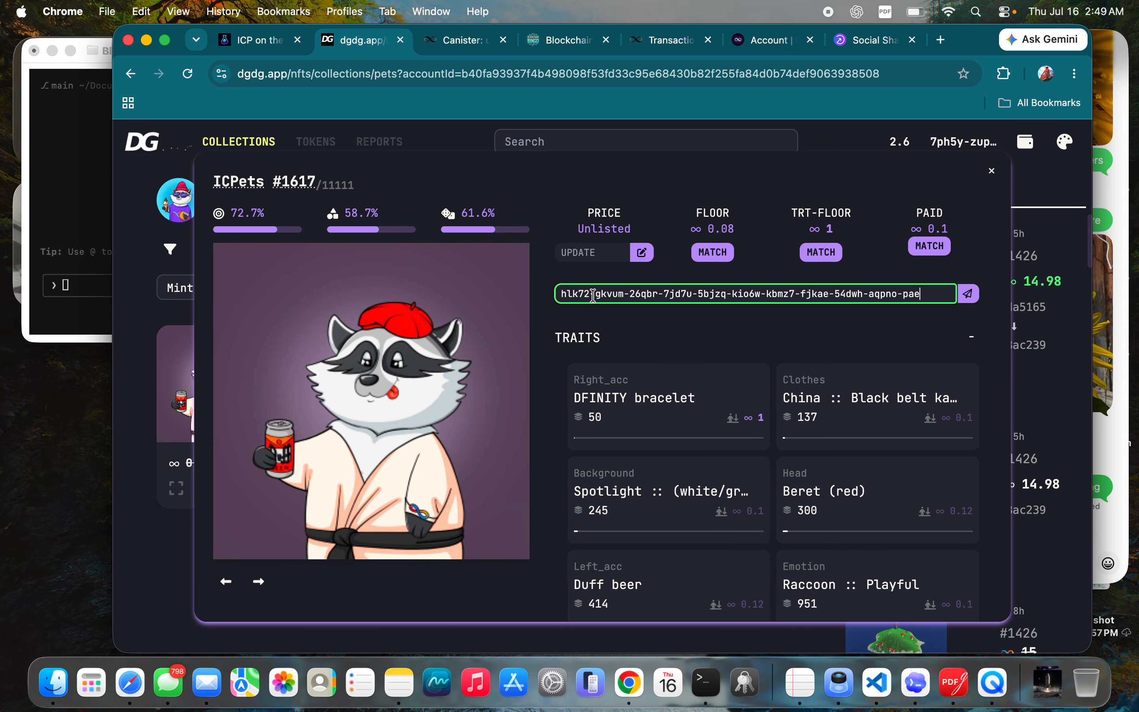
left_click(968, 293)
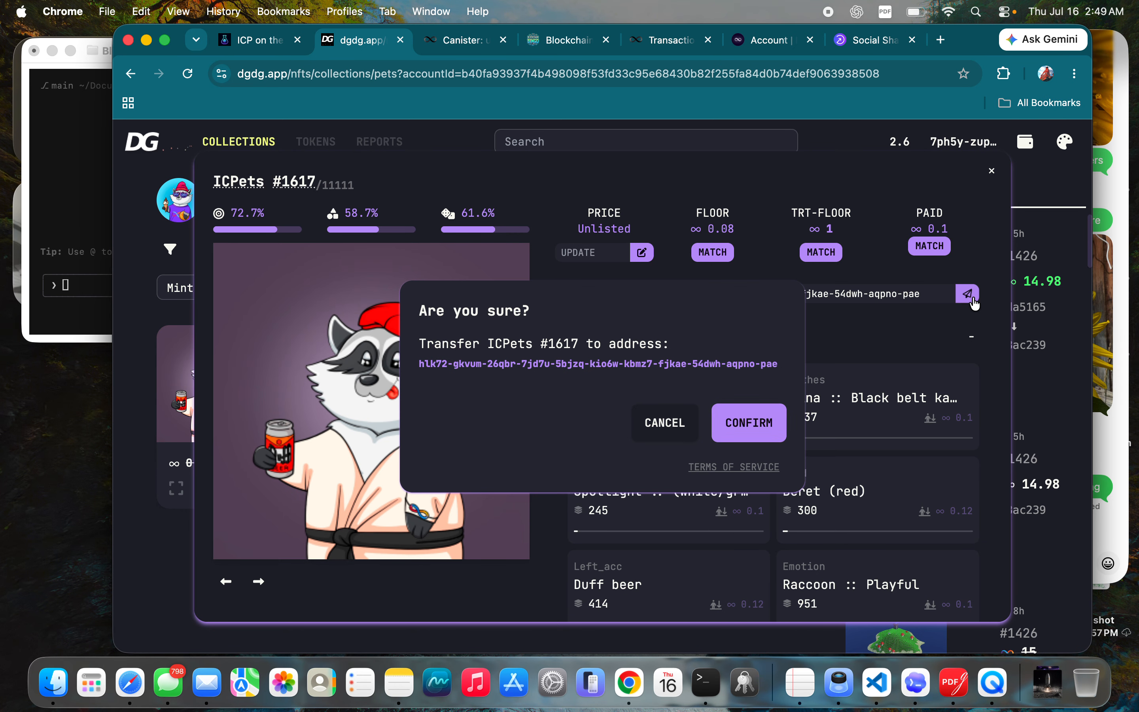
left_click(734, 435)
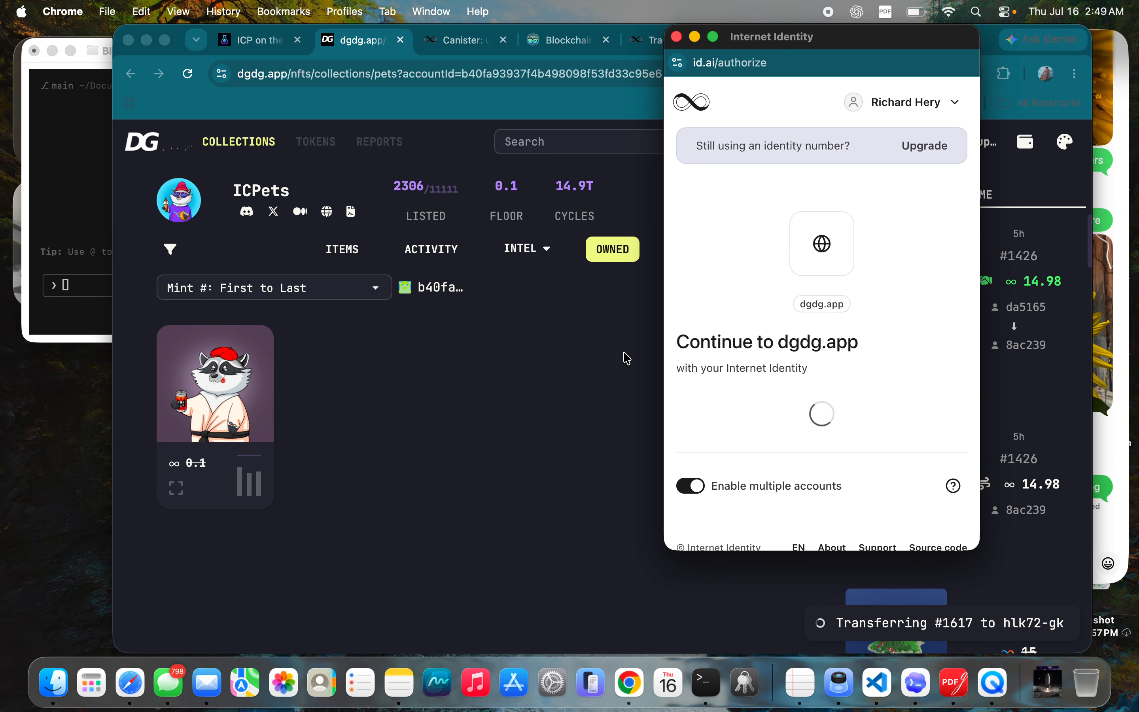
left_click(753, 422)
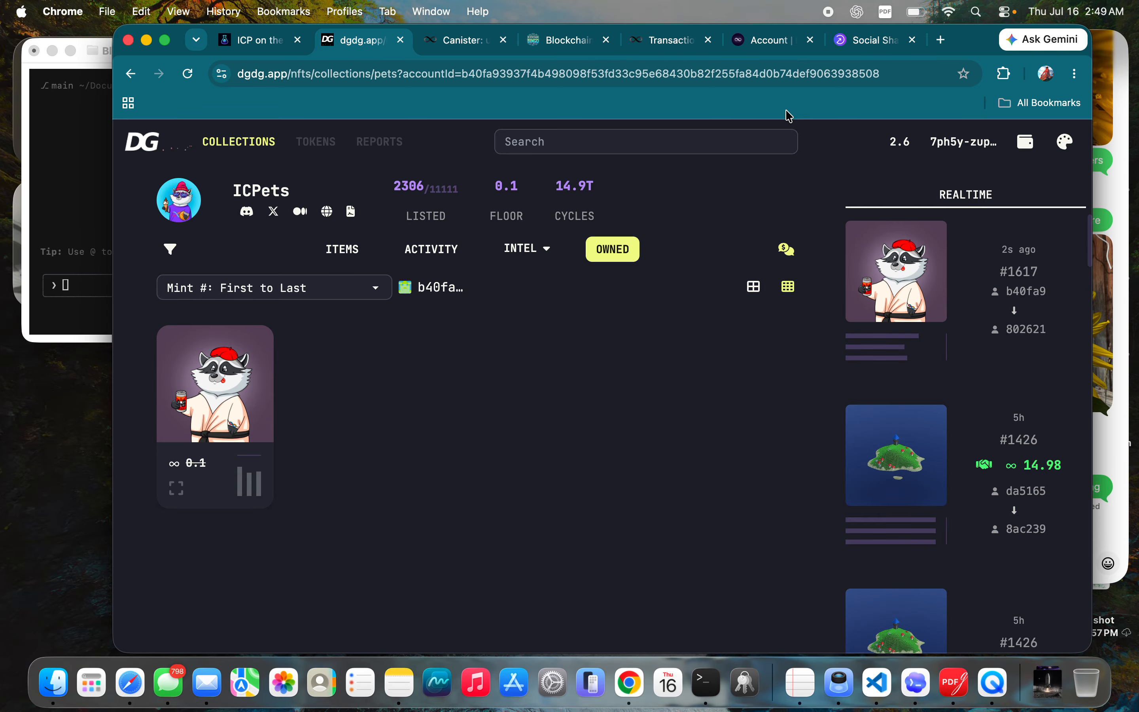
Return to the Mintlab wallet and run a guided NFT sync for the known ICPets collection, leaving the token ID empty.
left_click(262, 51)
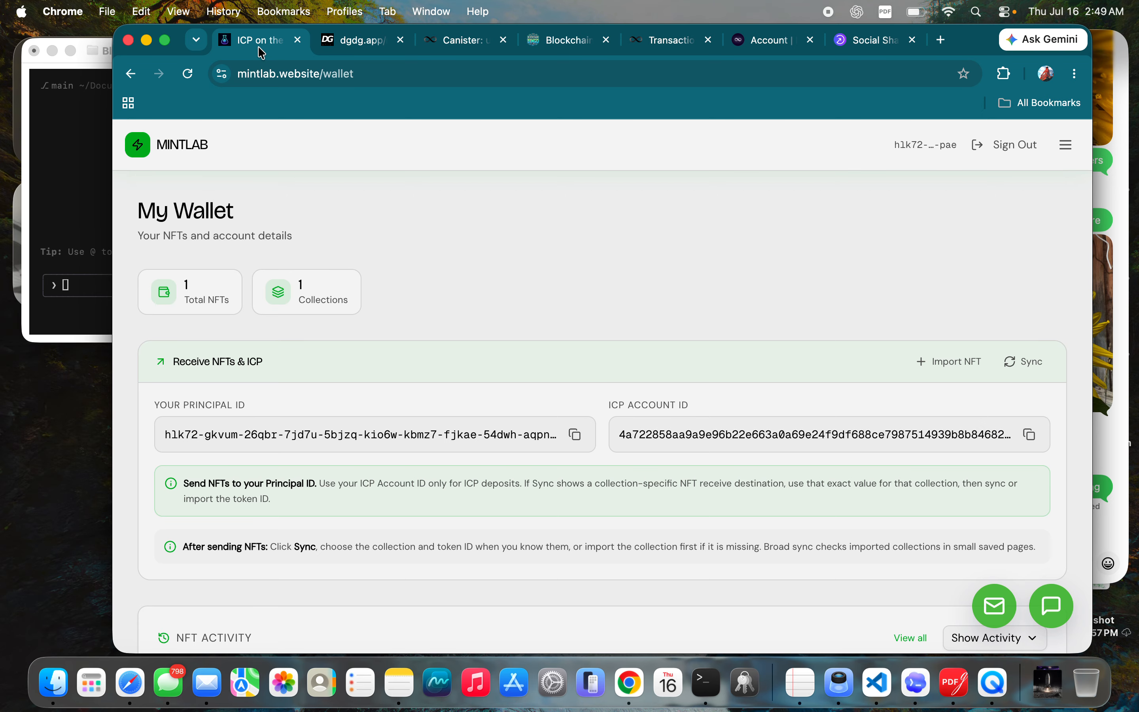
scroll(388, 280, "down", 15)
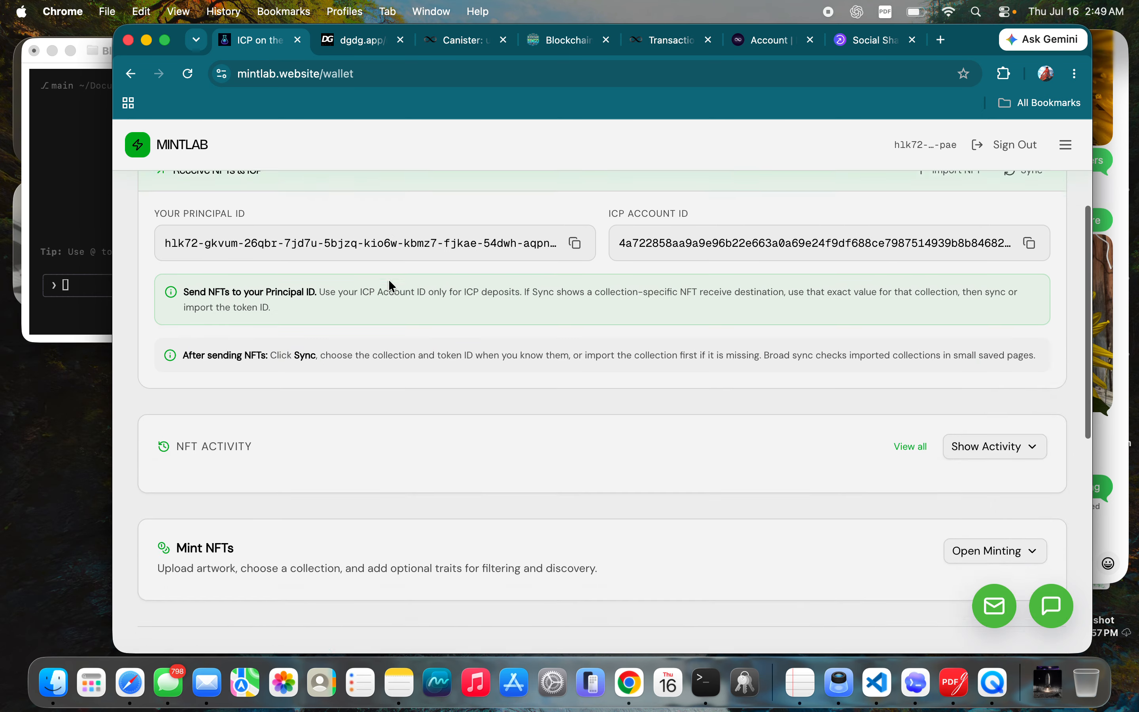
scroll(389, 280, "up", 5)
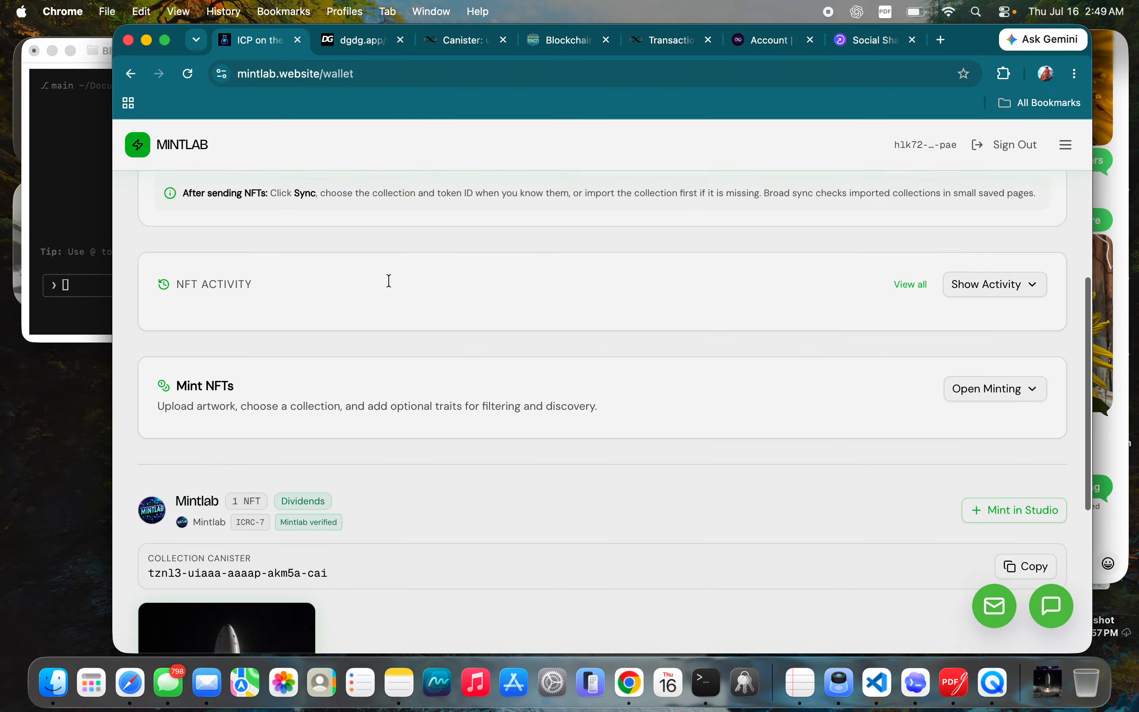
scroll(404, 335, "up", 5)
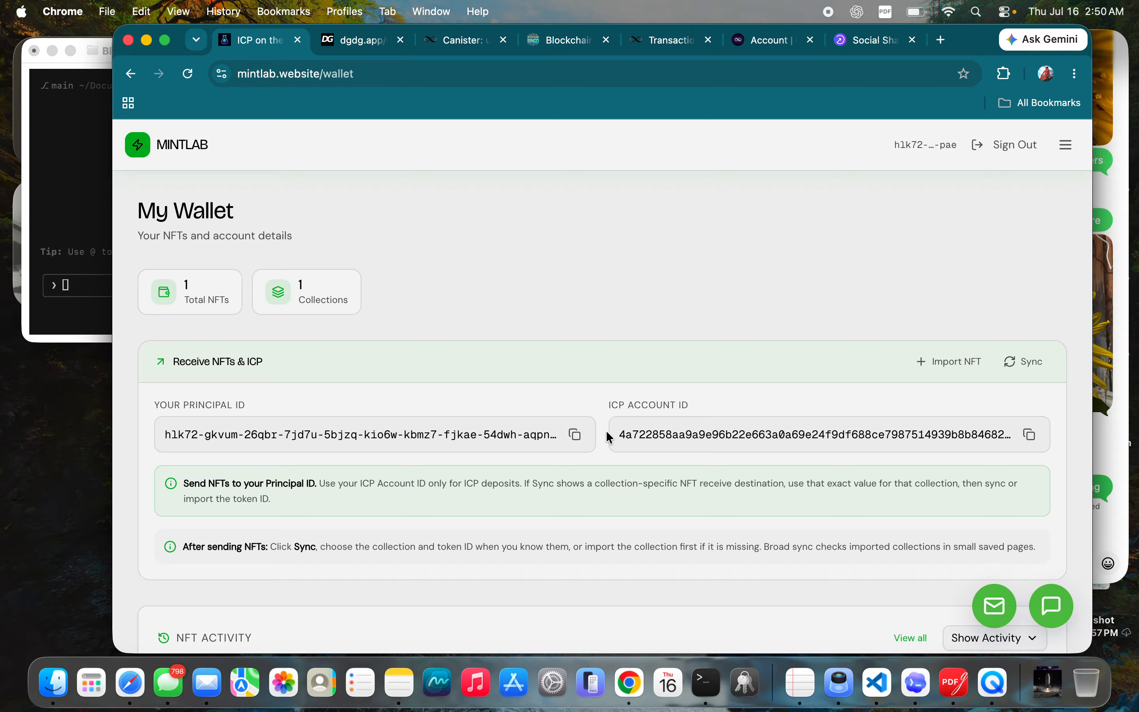
left_click(1022, 363)
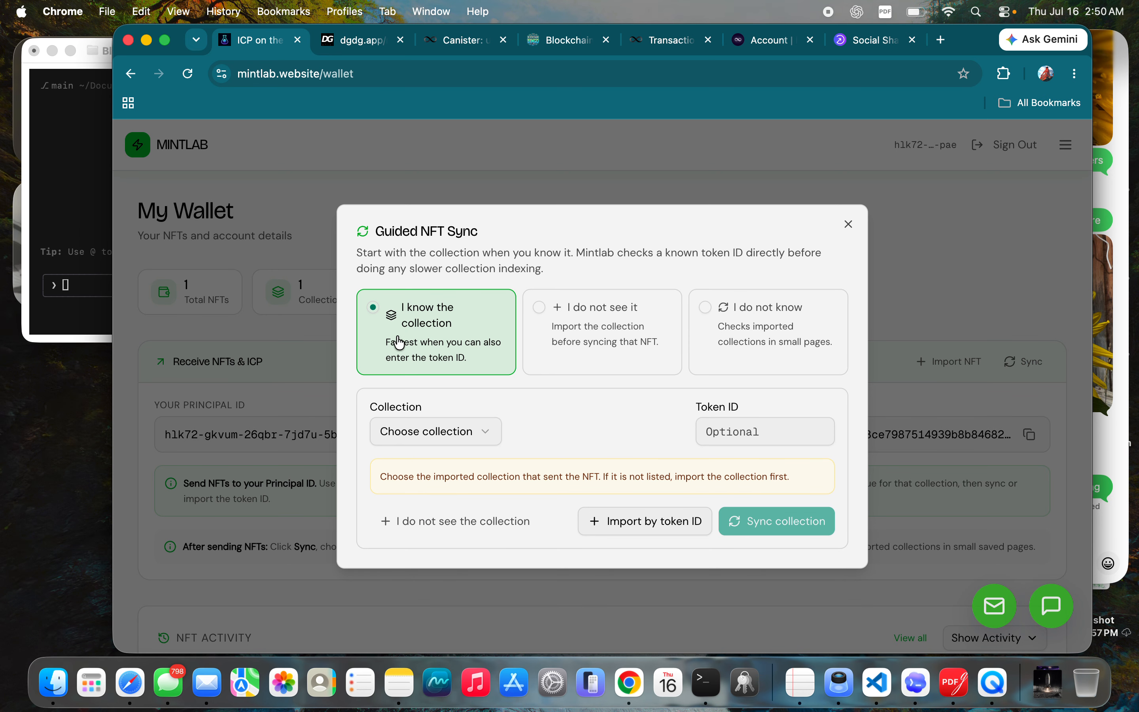
left_click(488, 436)
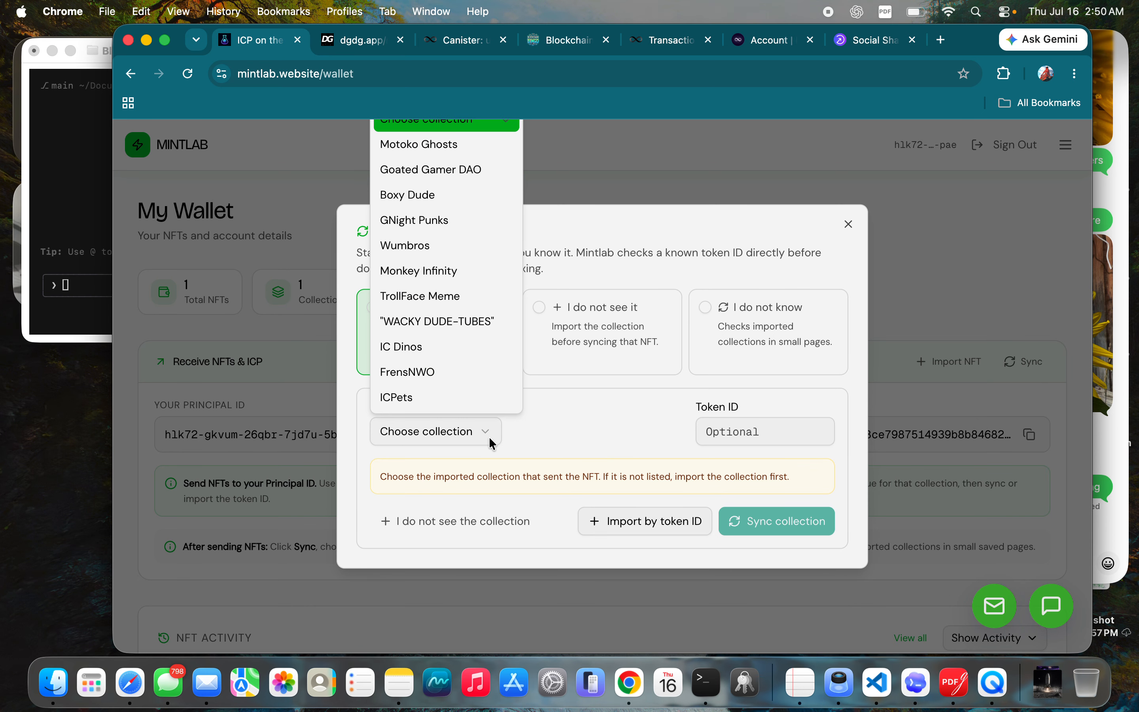
left_click(463, 397)
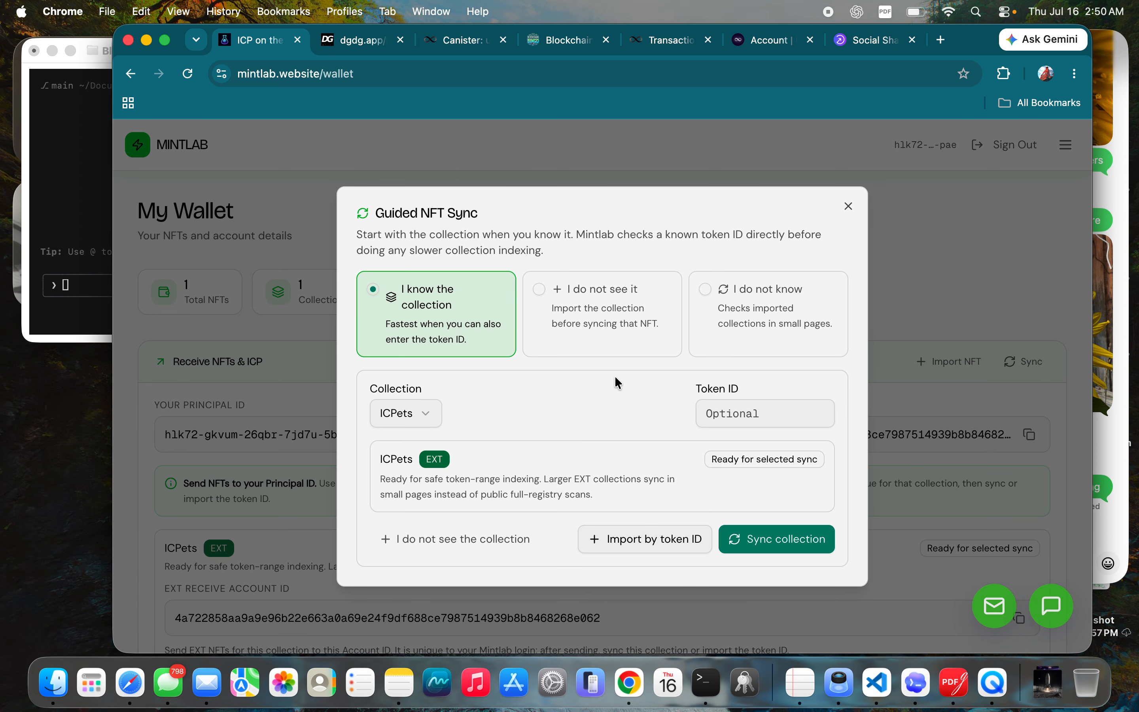
left_click(750, 531)
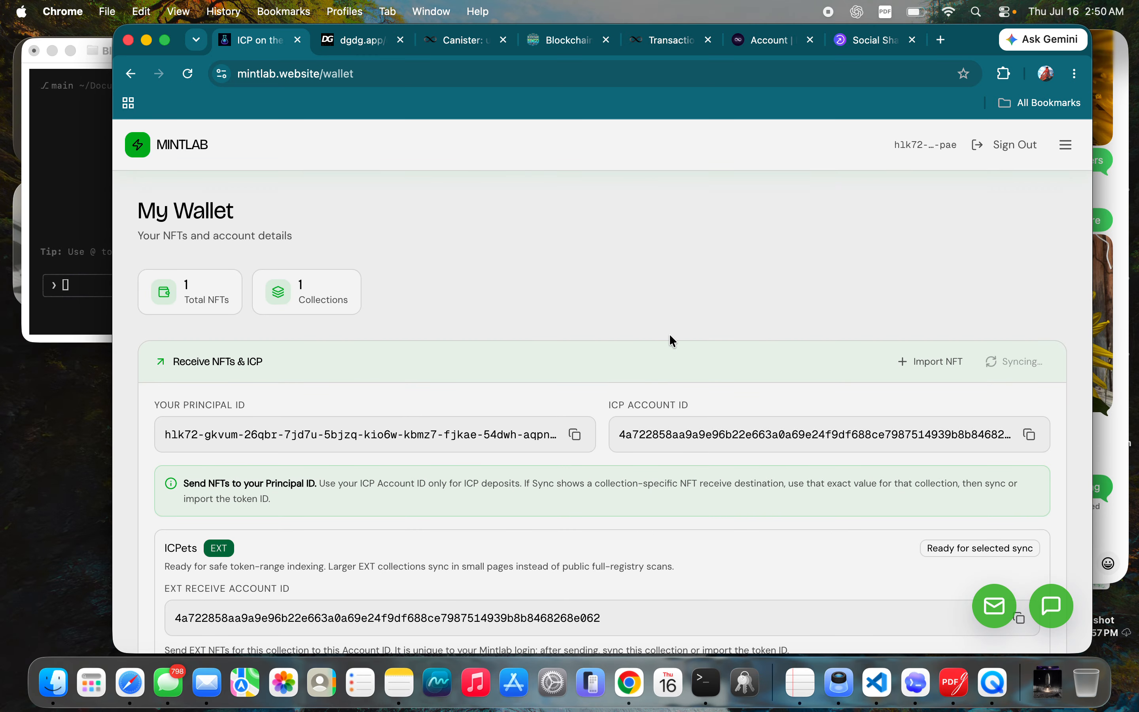
scroll(669, 335, "down", 2)
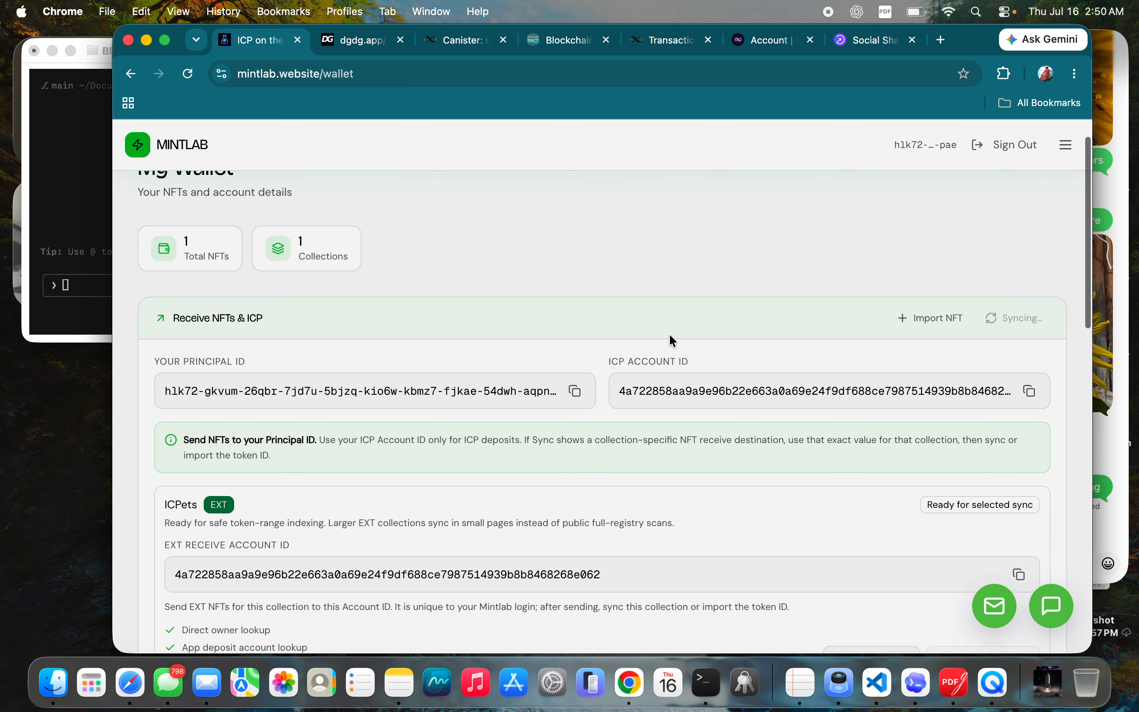
scroll(672, 340, "up", 2)
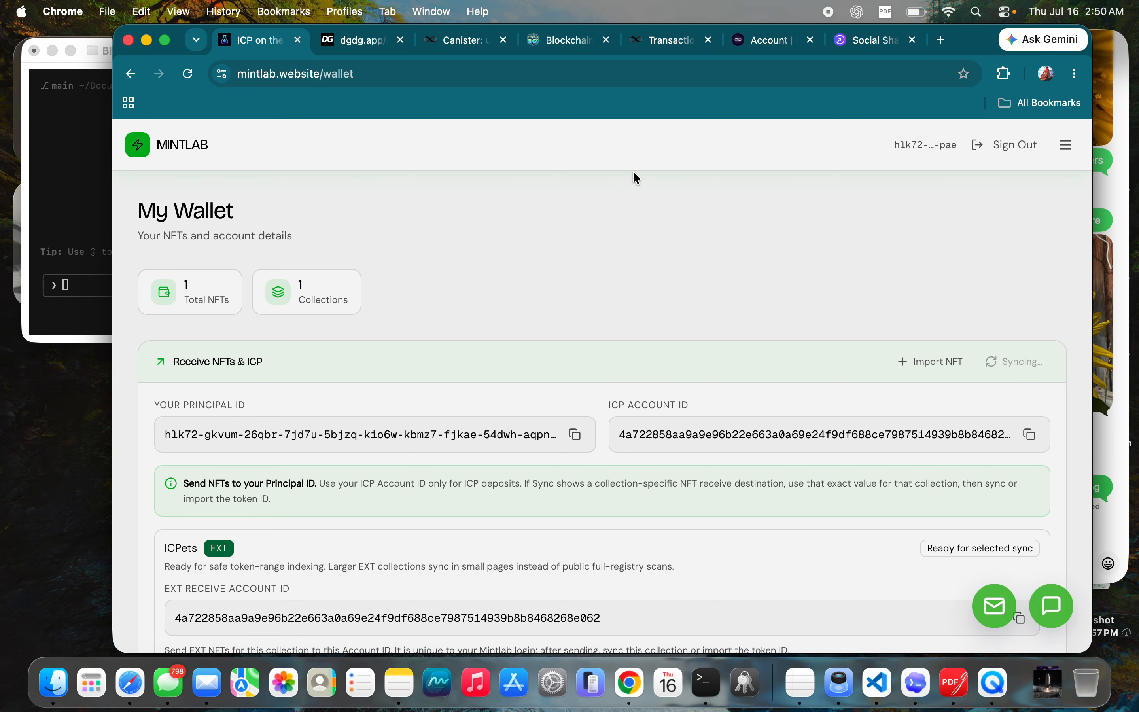
scroll(680, 300, "down", 1)
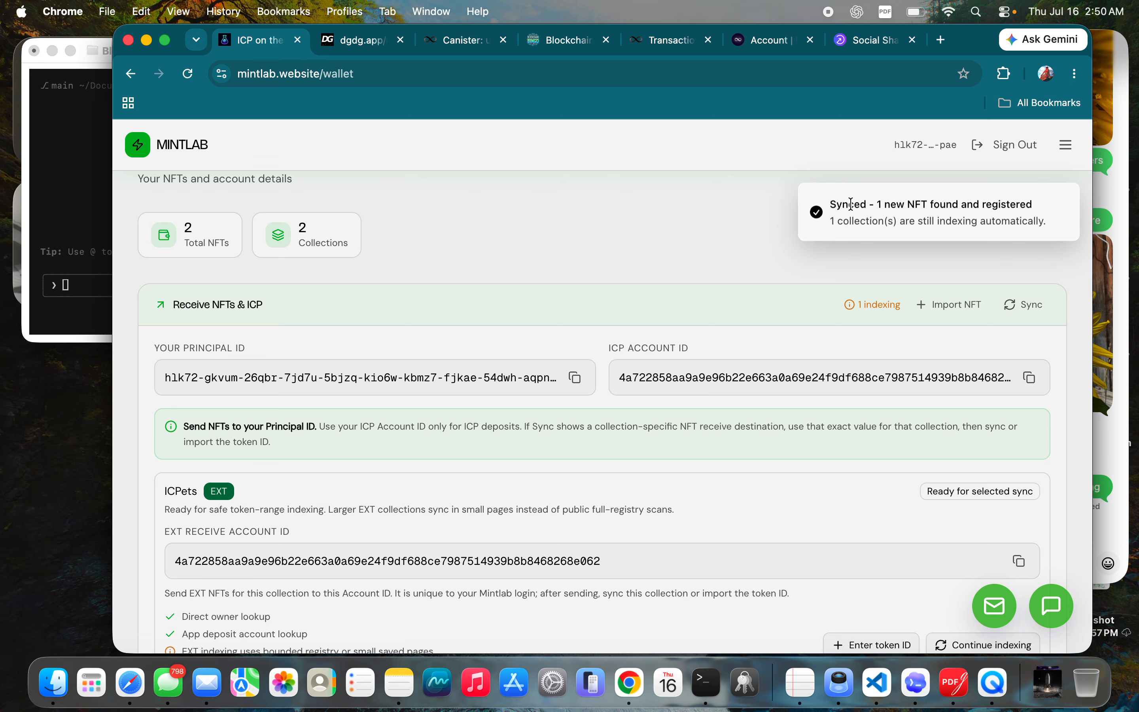
Examine the ICPets #1617 NFT in the Mintlab wallet and the explanation of its collection's Unverified label.
scroll(570, 307, "down", 5)
scroll(569, 306, "down", 15)
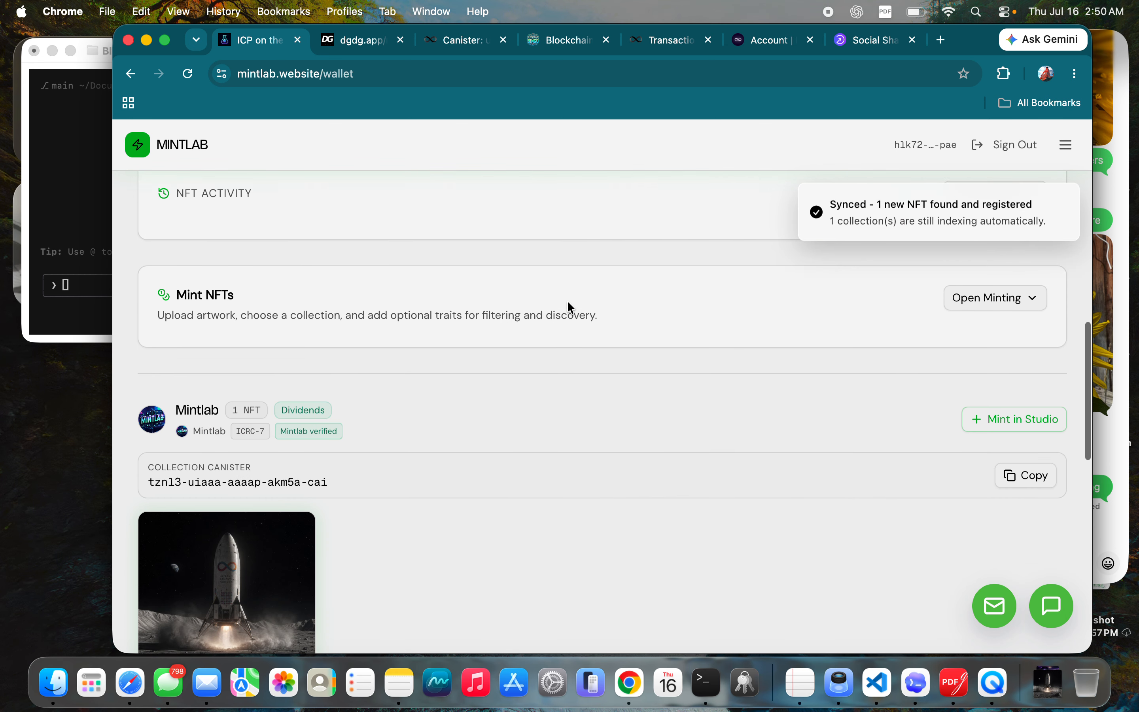
scroll(567, 306, "up", 4)
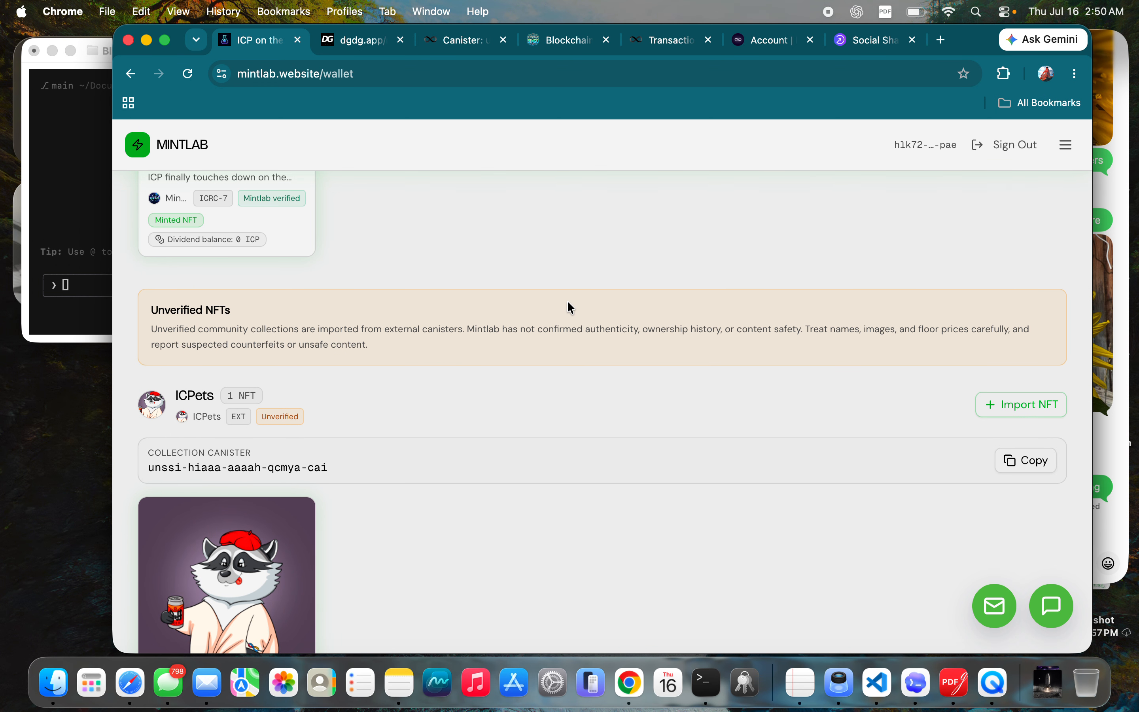
scroll(497, 483, "down", 4)
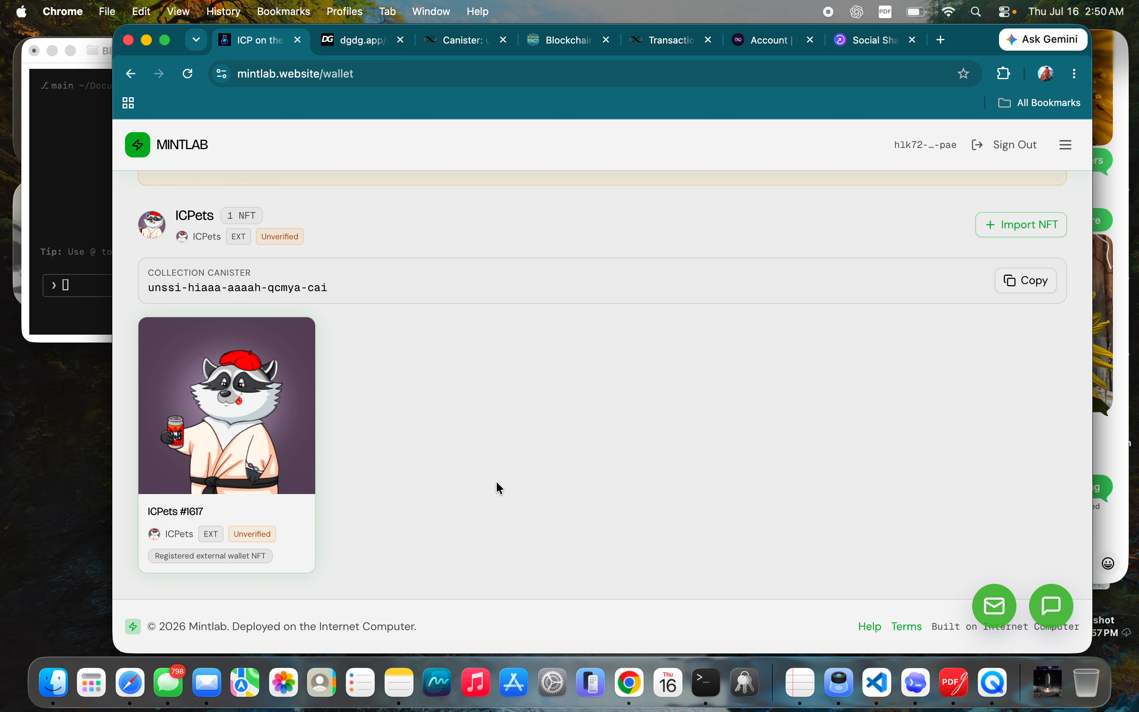
scroll(465, 403, "up", 3)
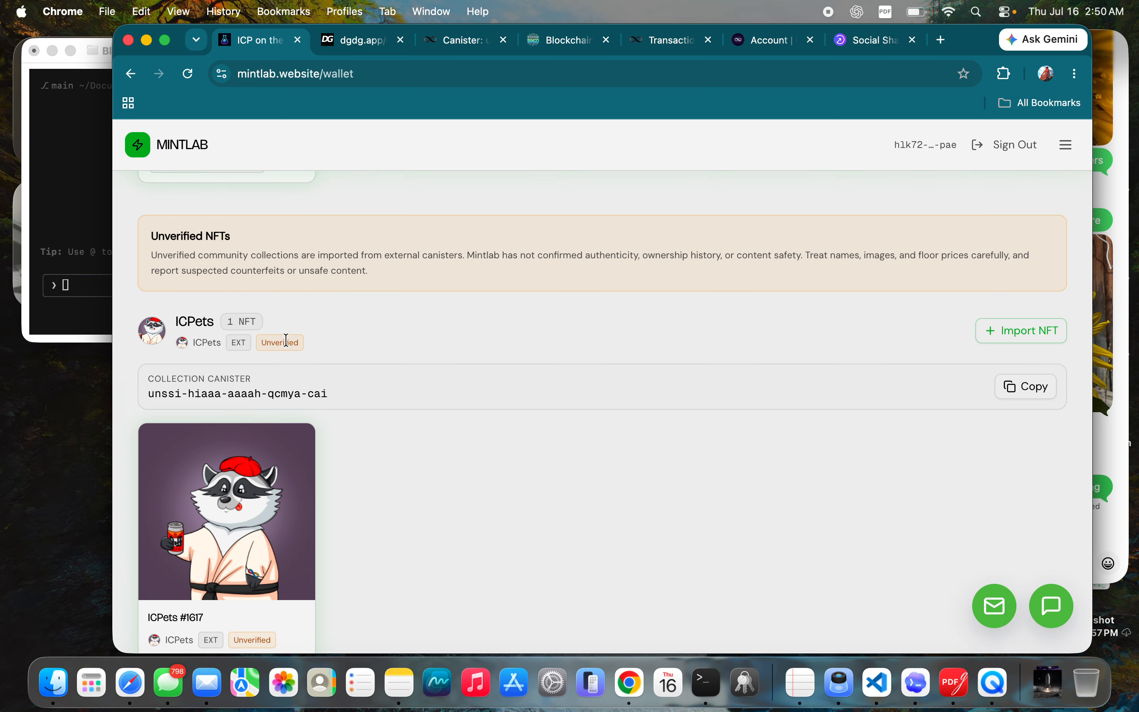
mouse_move(286, 342)
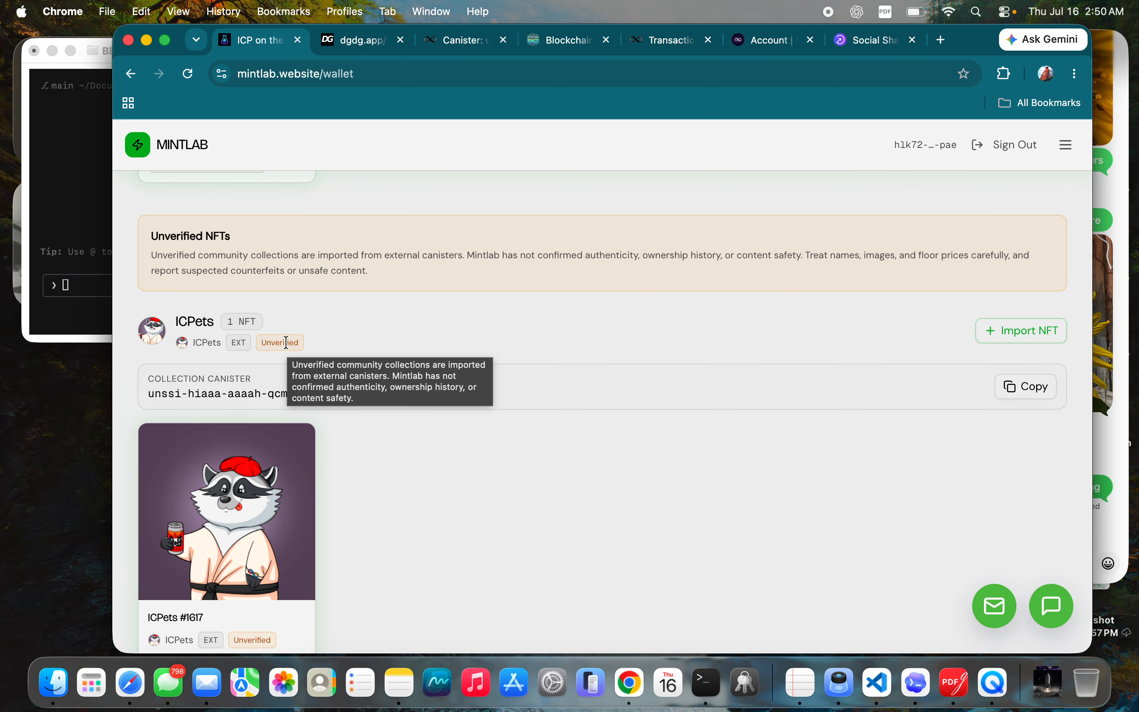
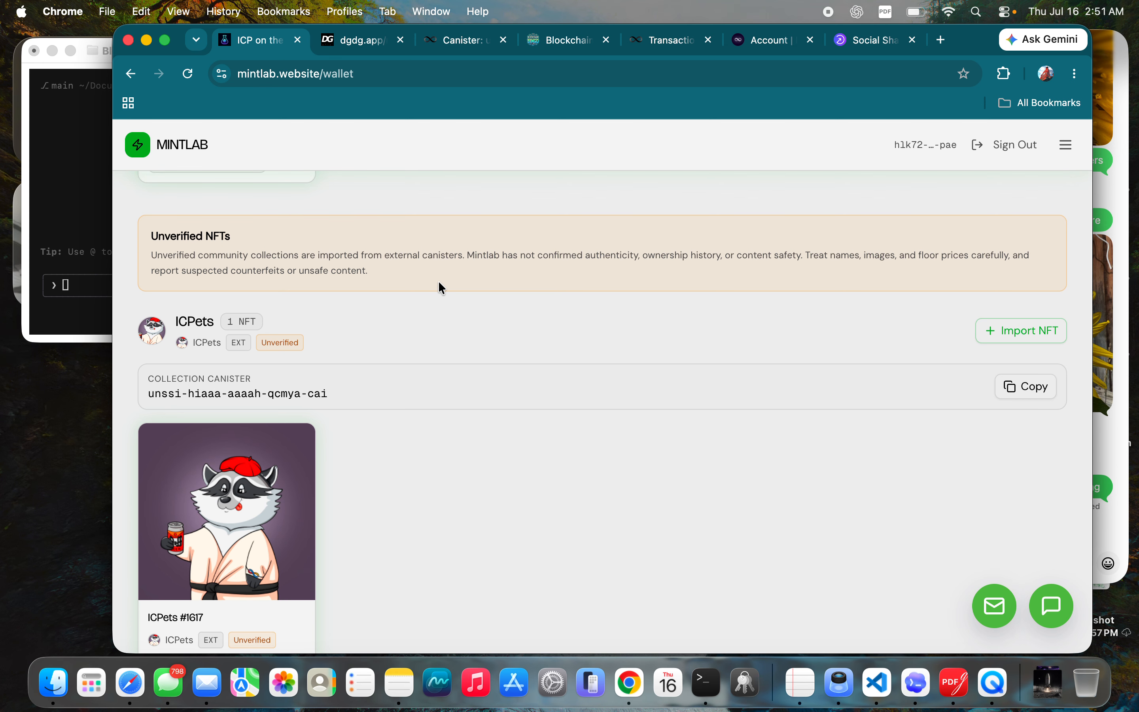
scroll(438, 281, "up", 1)
scroll(438, 281, "up", 15)
scroll(438, 281, "down", 12)
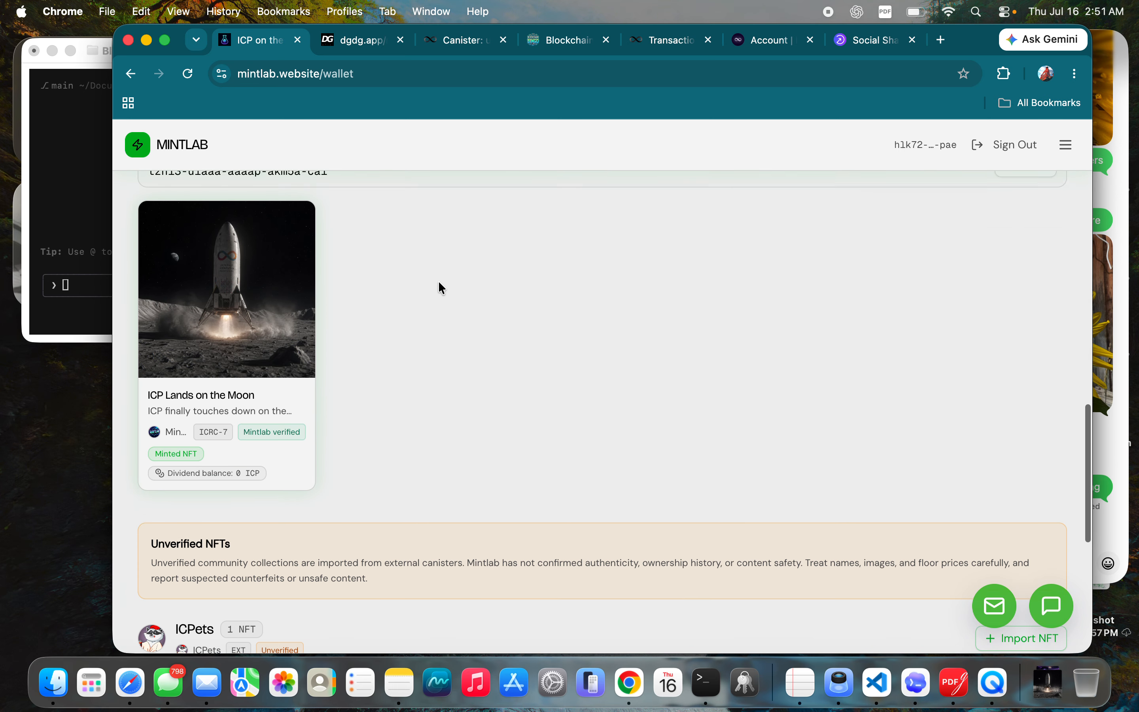
scroll(438, 283, "down", 6)
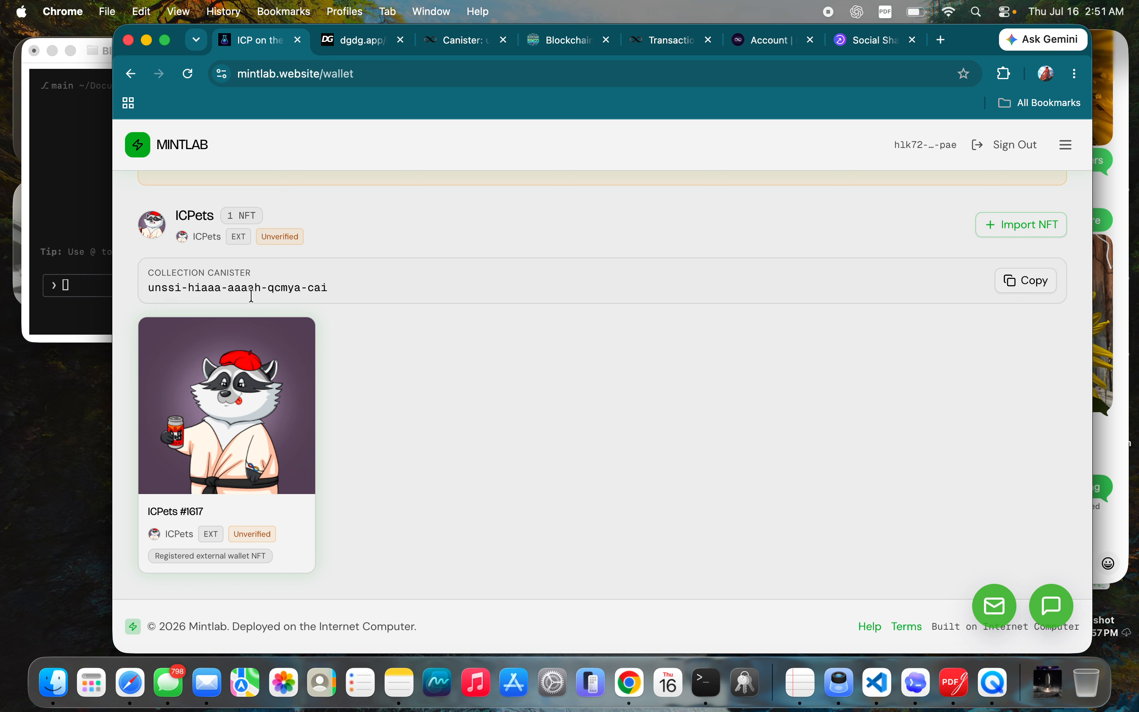
scroll(391, 322, "up", 4)
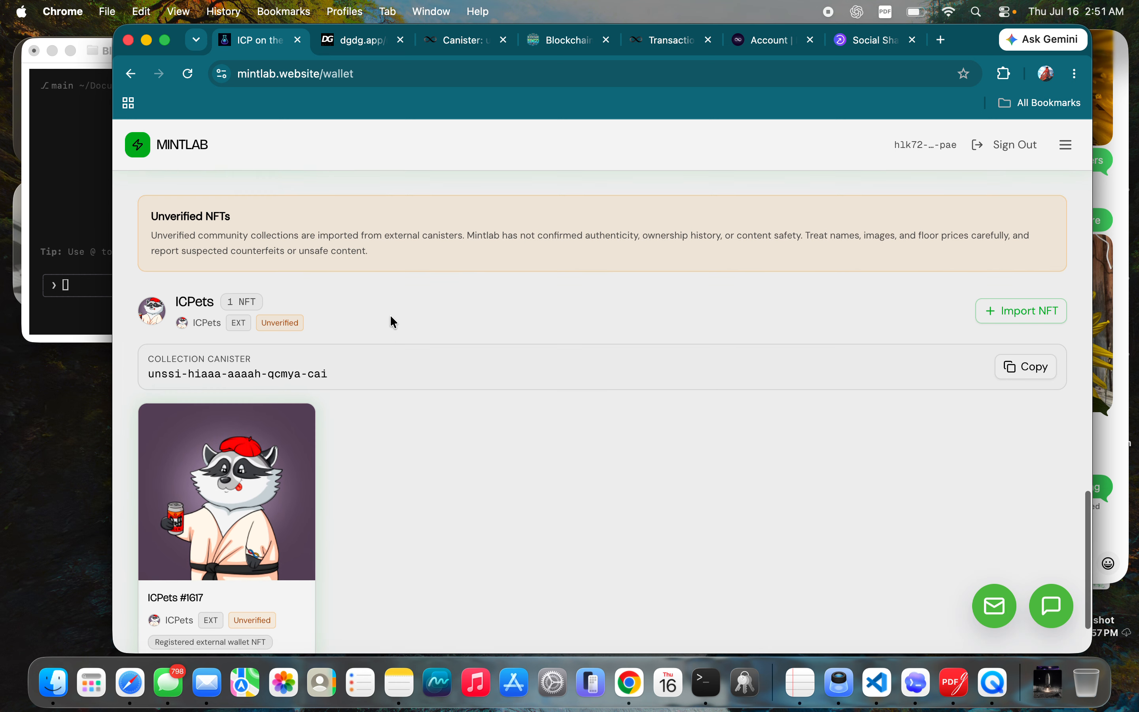
scroll(391, 322, "down", 4)
mouse_move(251, 466)
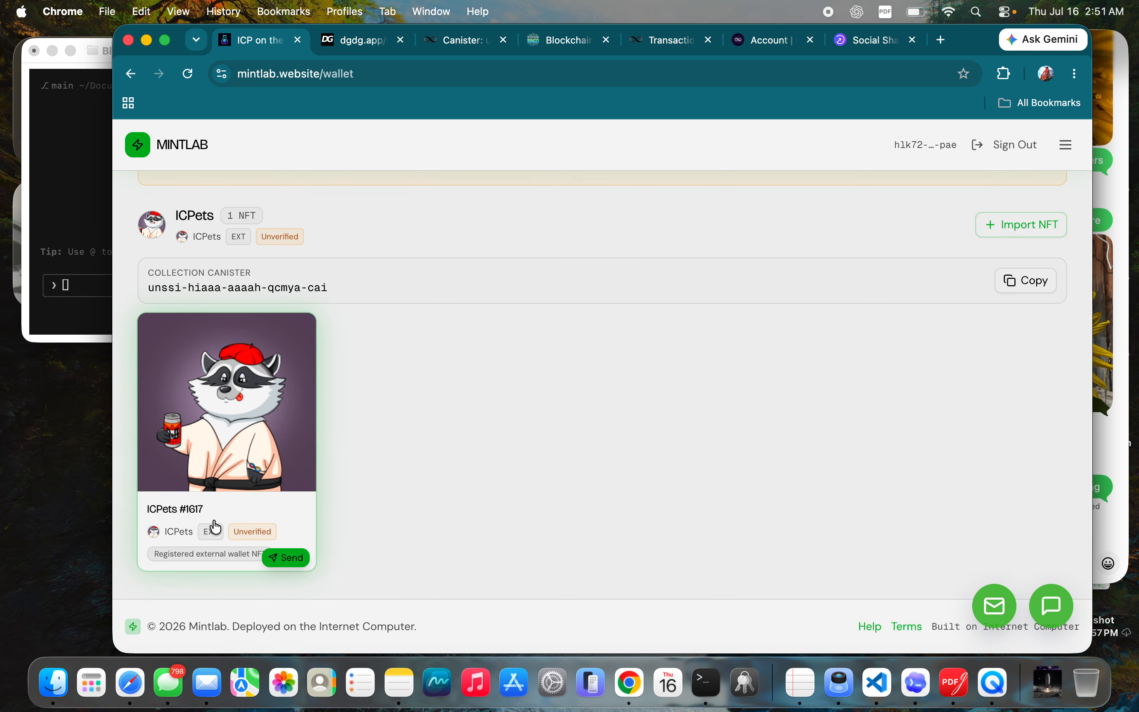
Review the wallet's NFT summary, ICPets receive details and selected collection sync progress.
scroll(367, 447, "up", 1)
scroll(366, 444, "up", 10)
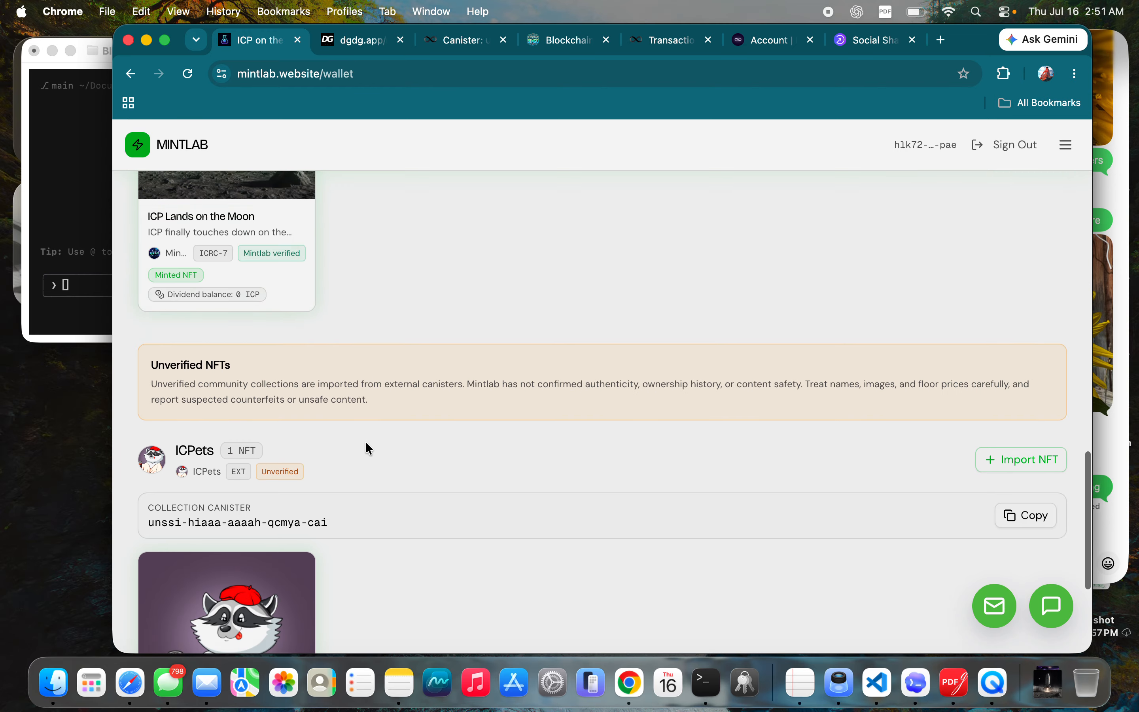
scroll(366, 448, "up", 15)
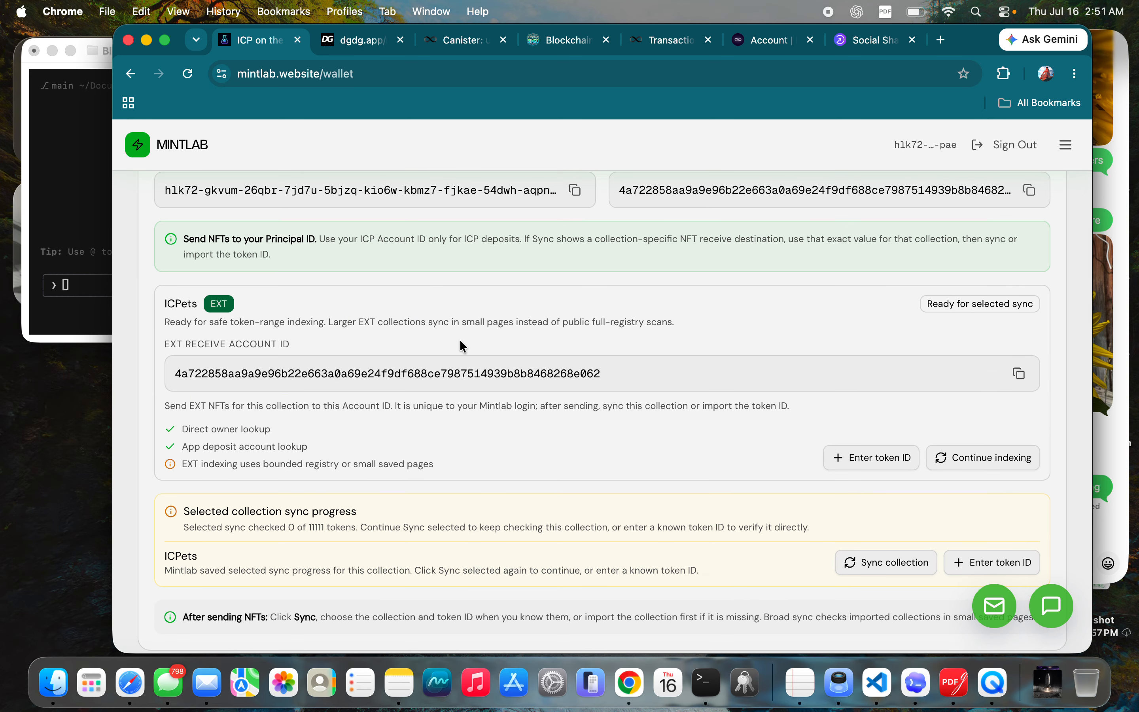
scroll(460, 339, "up", 5)
scroll(460, 341, "down", 15)
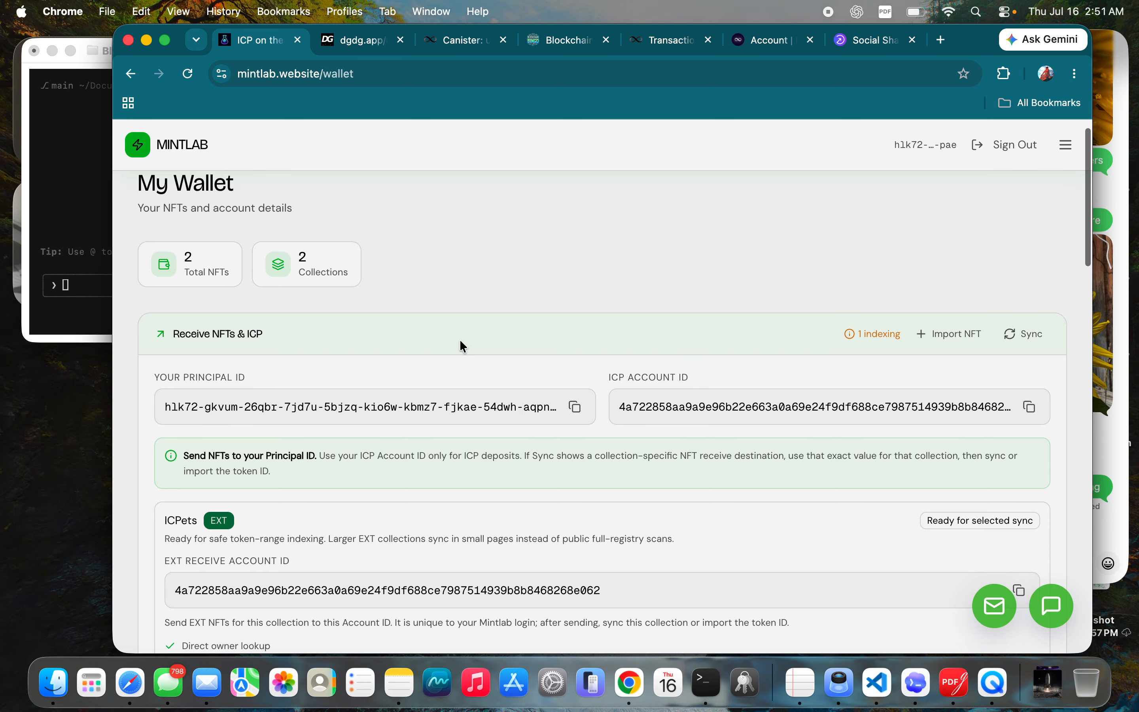
scroll(459, 341, "up", 6)
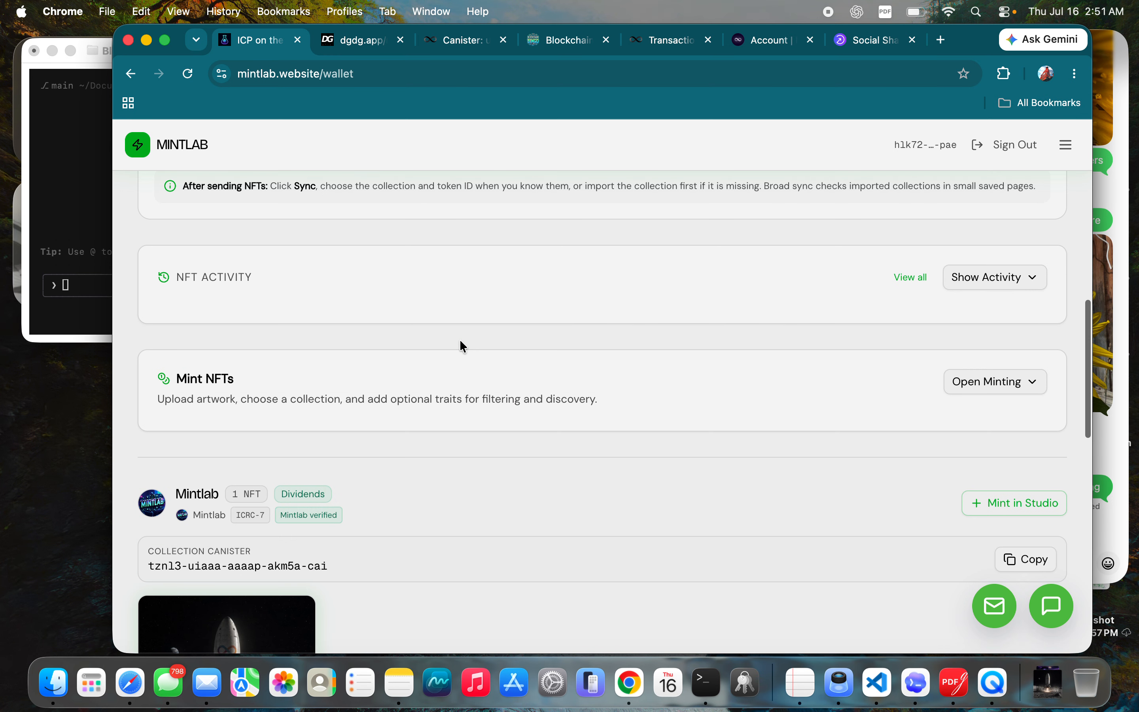
scroll(520, 351, "up", 5)
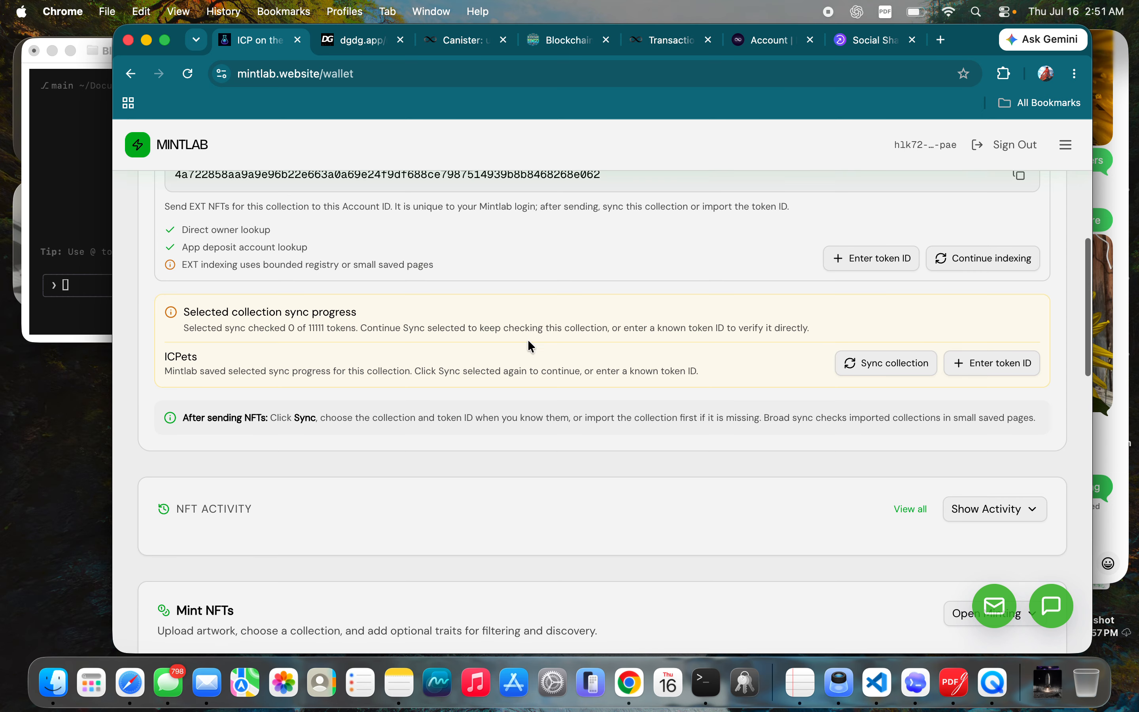
Switch to the Blockchain Bingo site and sign in with Internet Identity using the default "My account".
scroll(1046, 143, "up", 5)
left_click(1064, 145)
left_click(183, 226)
left_click(562, 40)
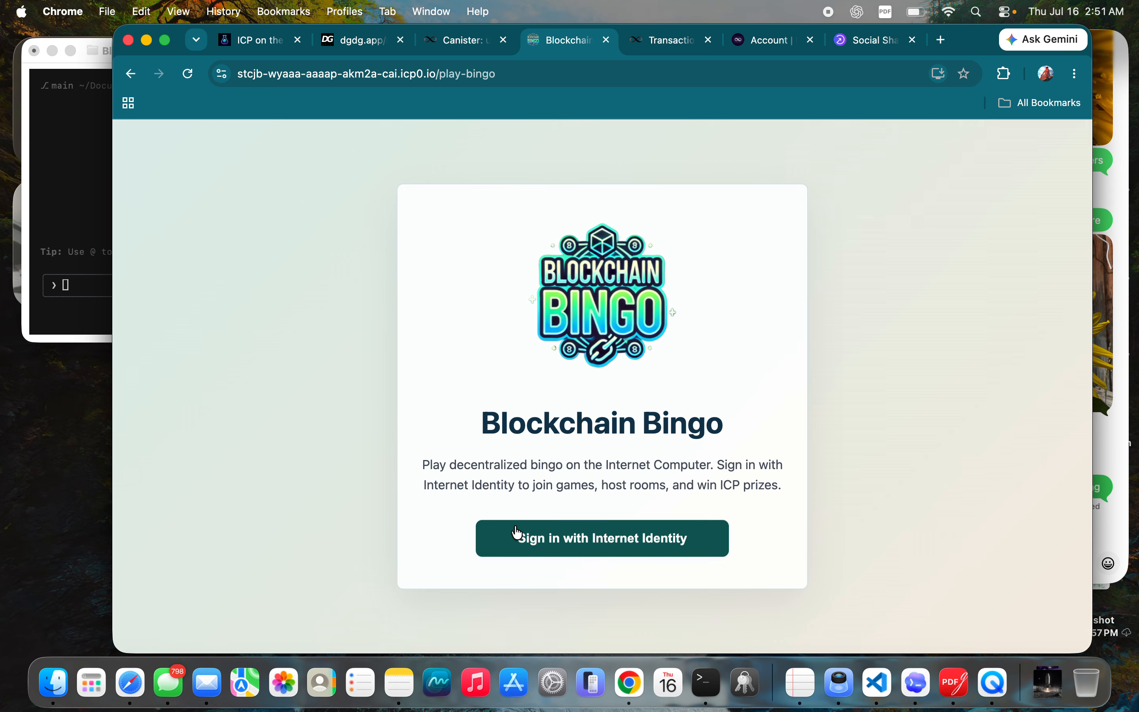
left_click(533, 538)
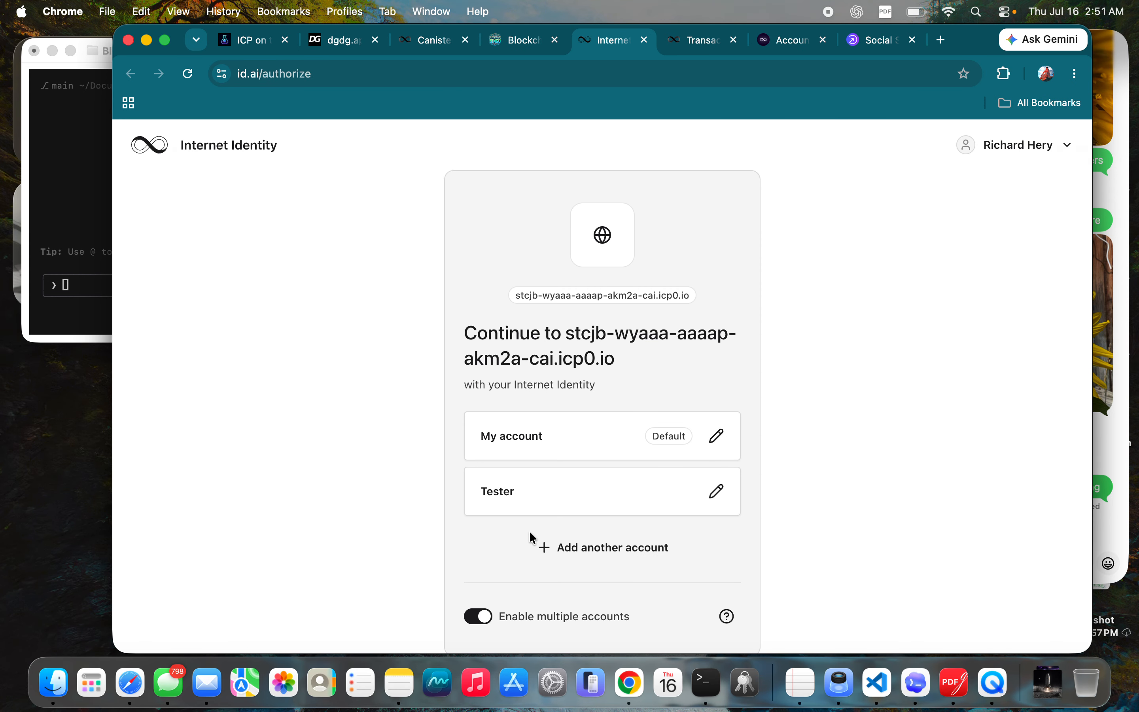
left_click(589, 437)
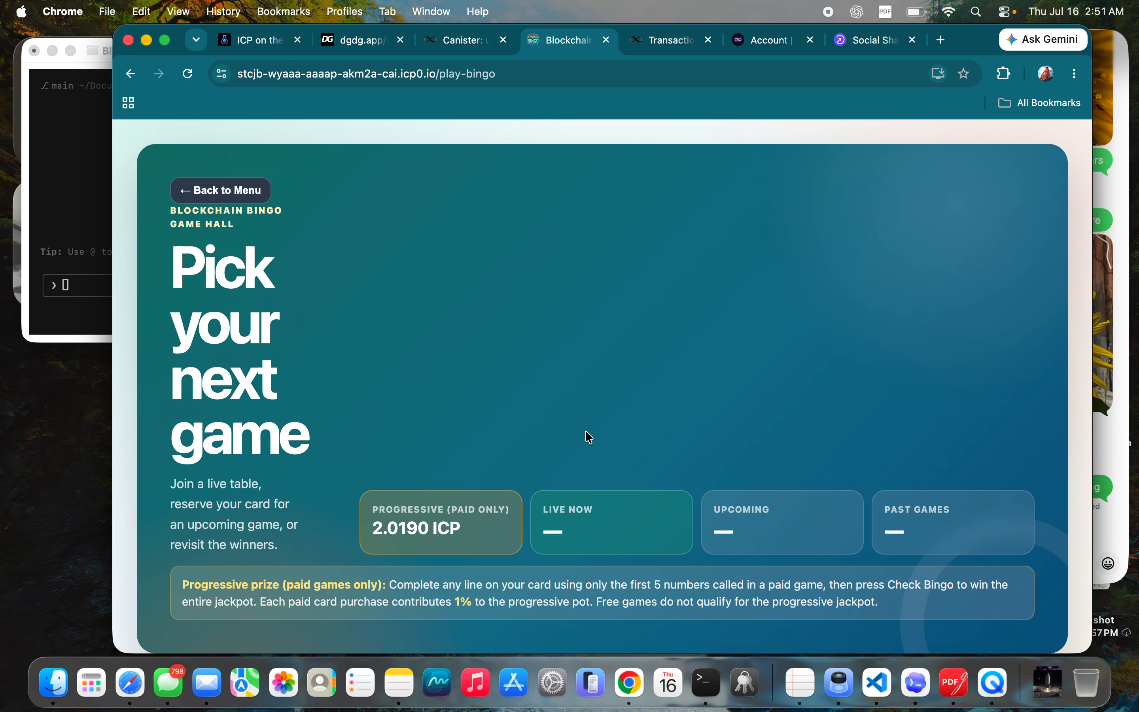
Switch back to the Mintlab Collections page and expand the form for creating a Mintlab collection.
scroll(502, 412, "down", 10)
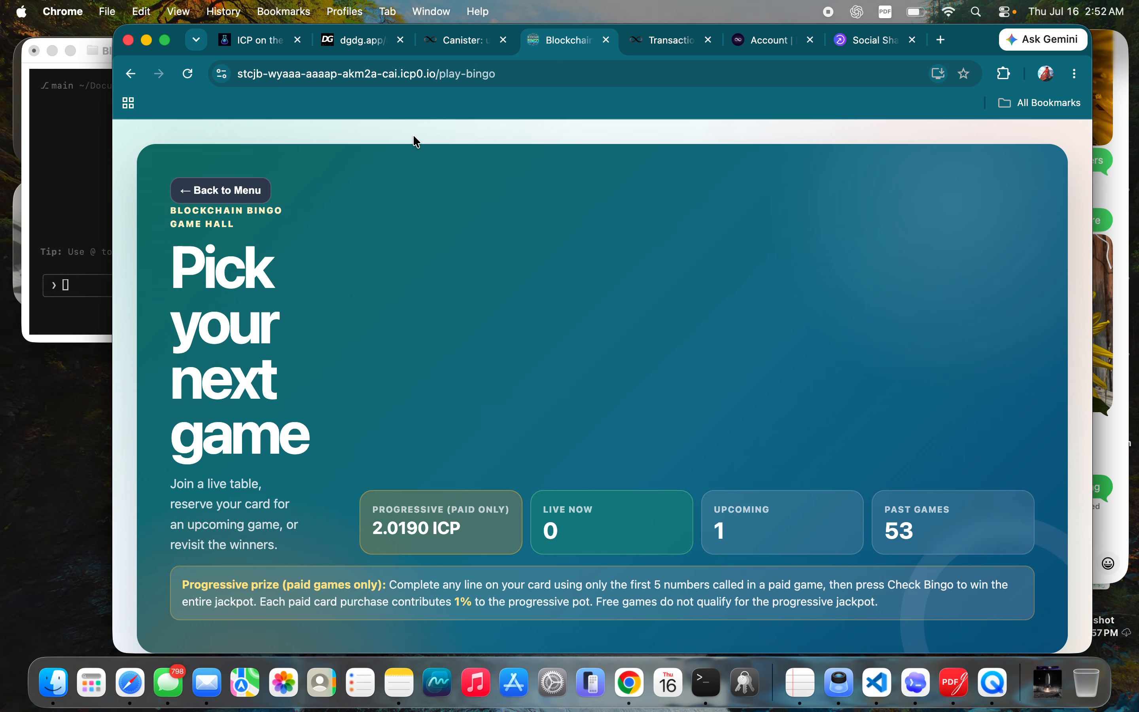
left_click(251, 40)
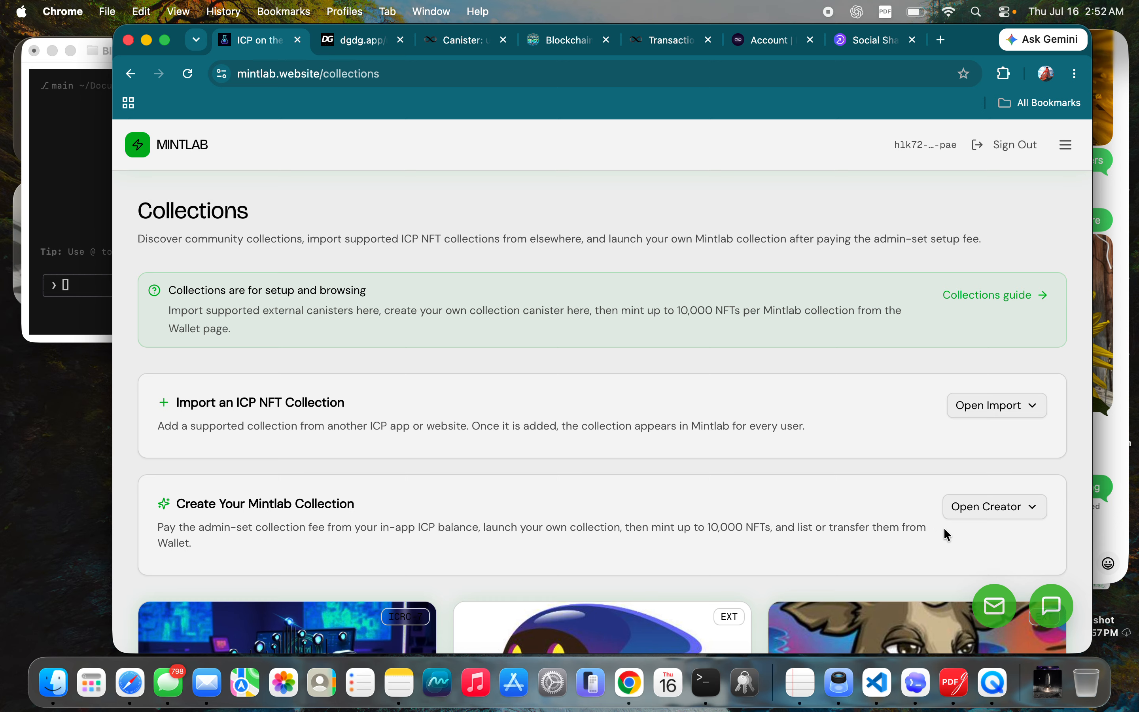
left_click(988, 507)
scroll(708, 530, "down", 5)
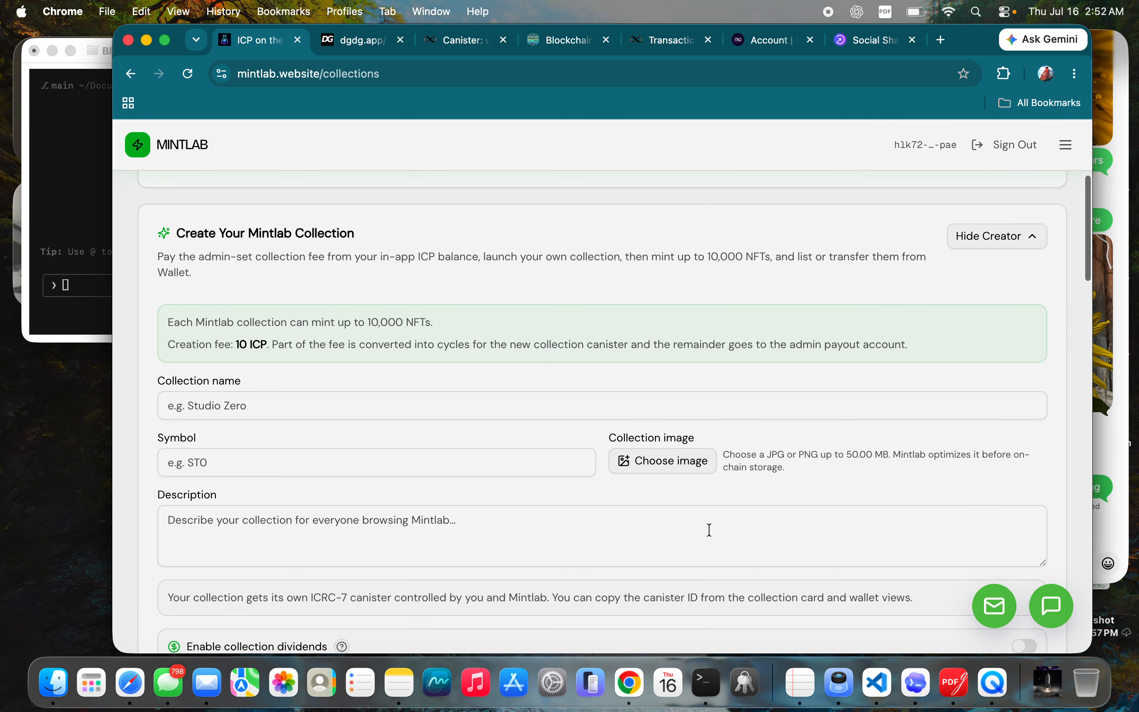
scroll(709, 529, "down", 3)
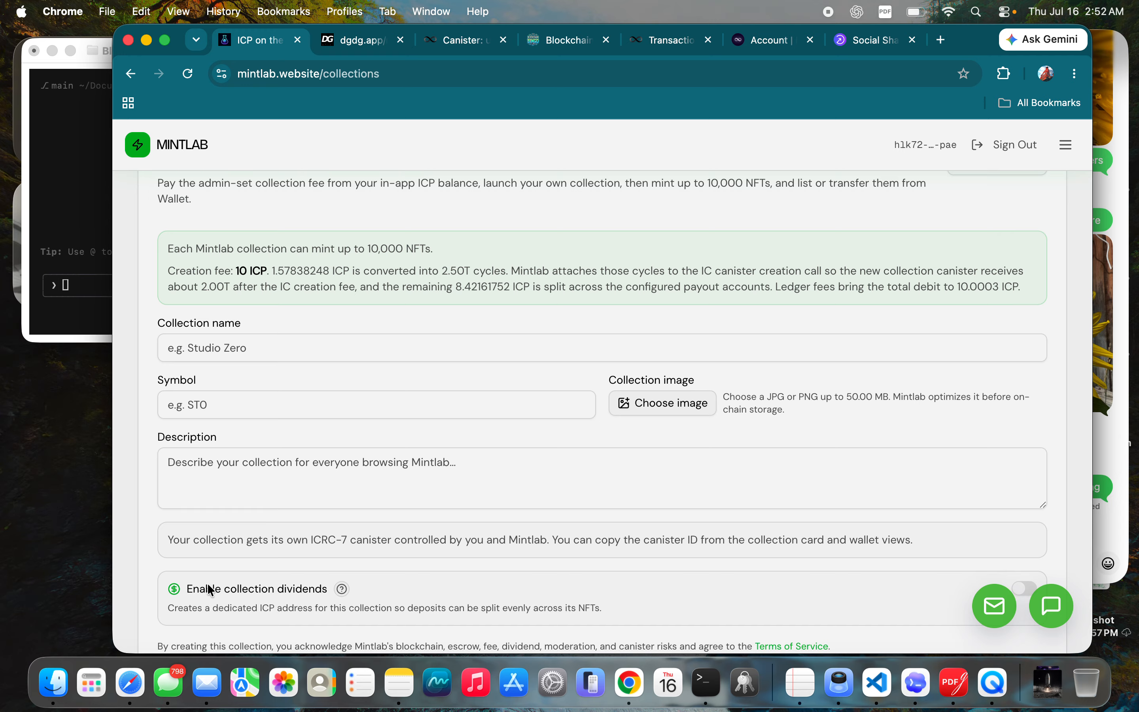
Name the new collection Blockchain Bingo and set its symbol to BB.
left_click(250, 352)
type("Blockchain Bingo")
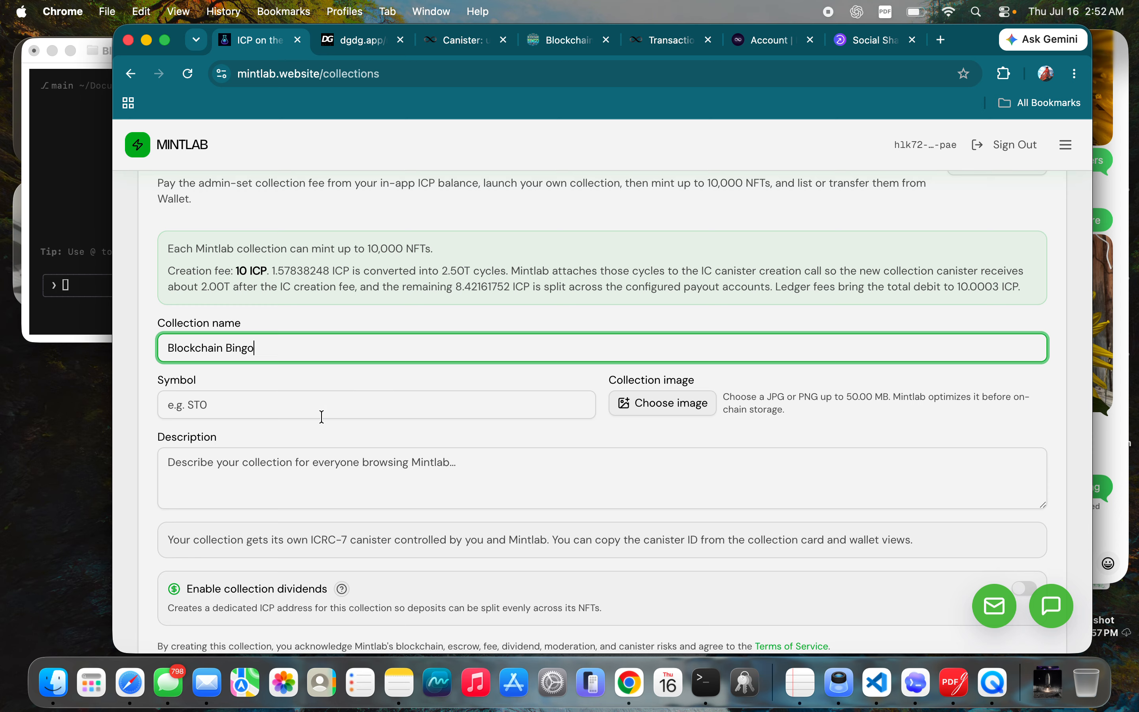
left_click(219, 408)
type("BB")
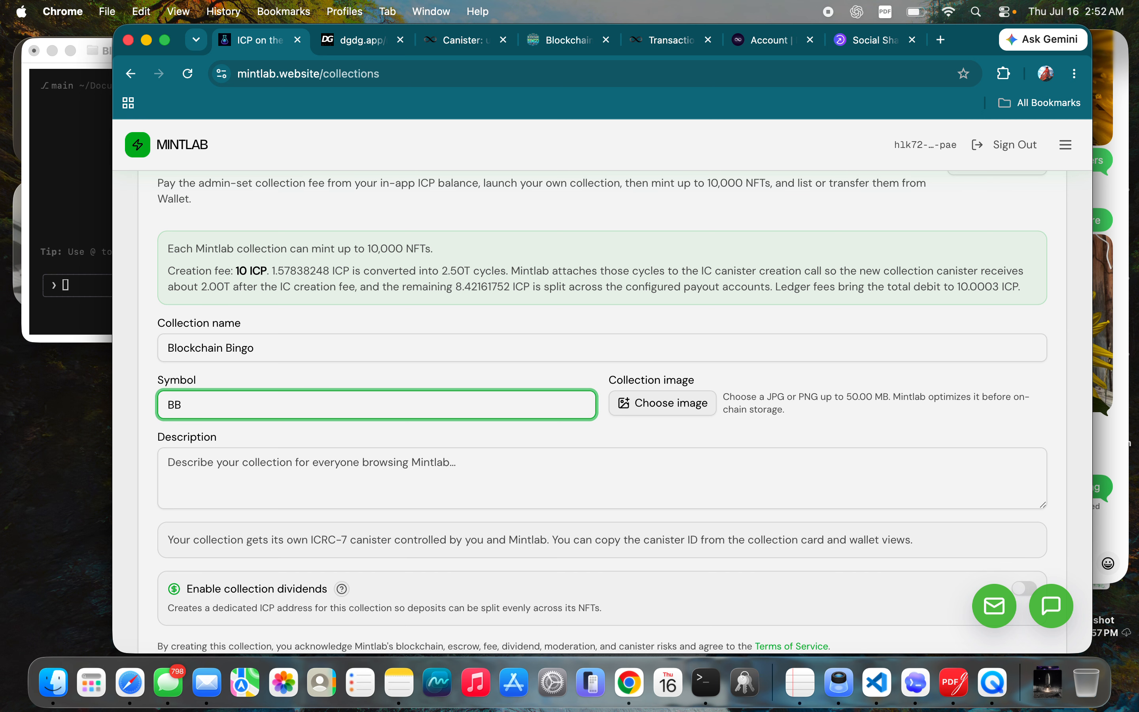
Use ChatGPT Image Jul 14, 2026, 01_30_30 AM.png from Downloads as the collection image.
left_click(668, 408)
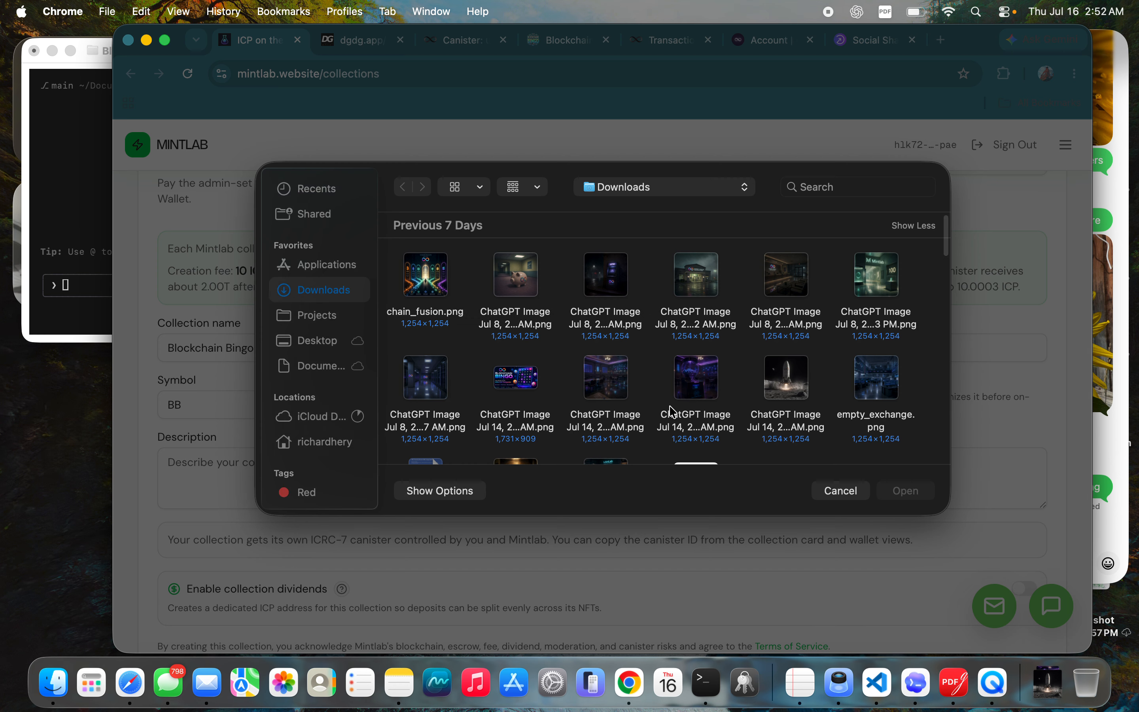
left_click(531, 383)
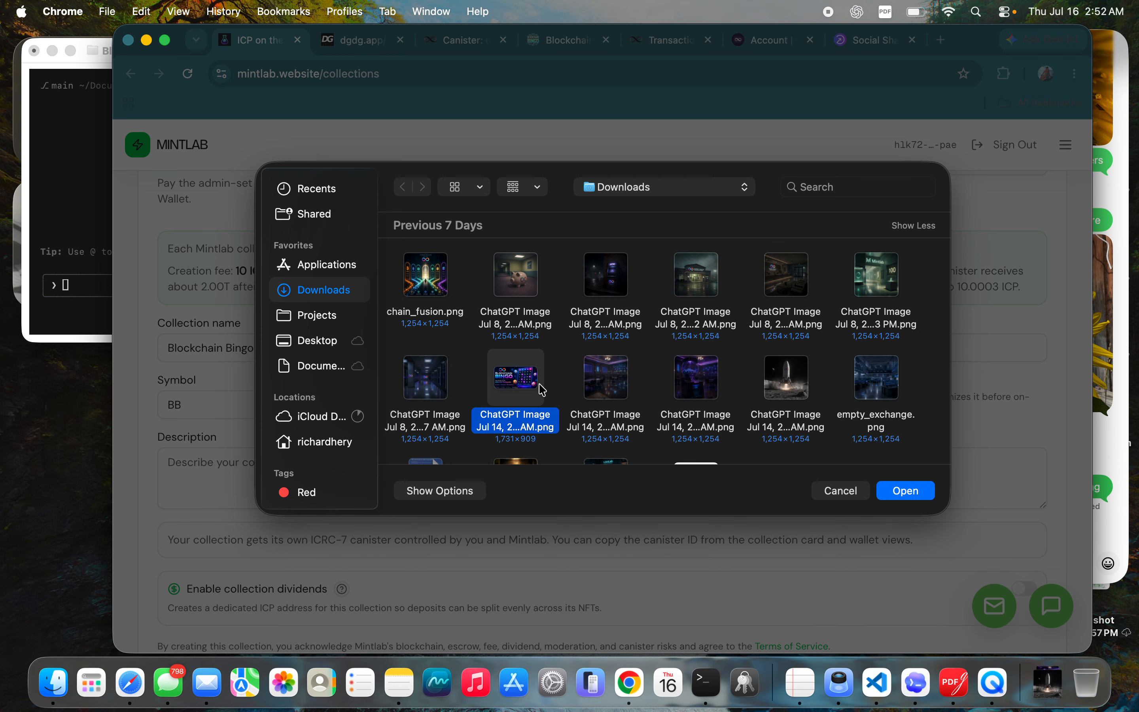
left_click(907, 491)
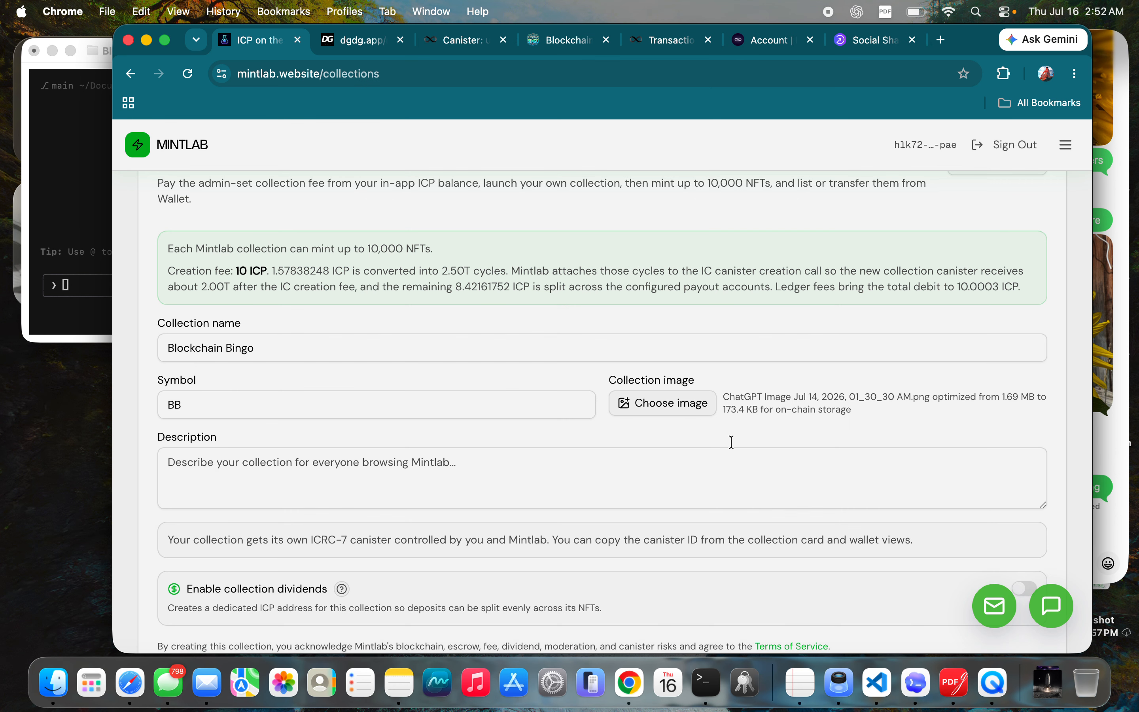
Describe the collection as "The Blockchain Bingo NFT collection." and enable collection dividends.
scroll(641, 420, "down", 2)
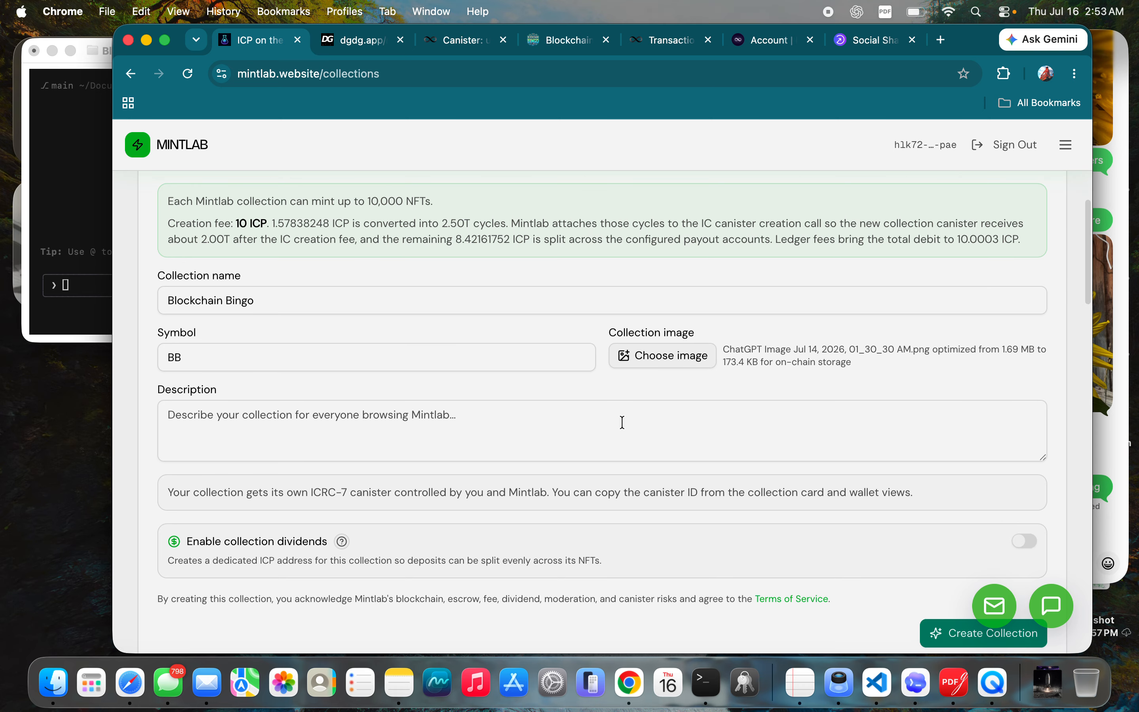
left_click(491, 417)
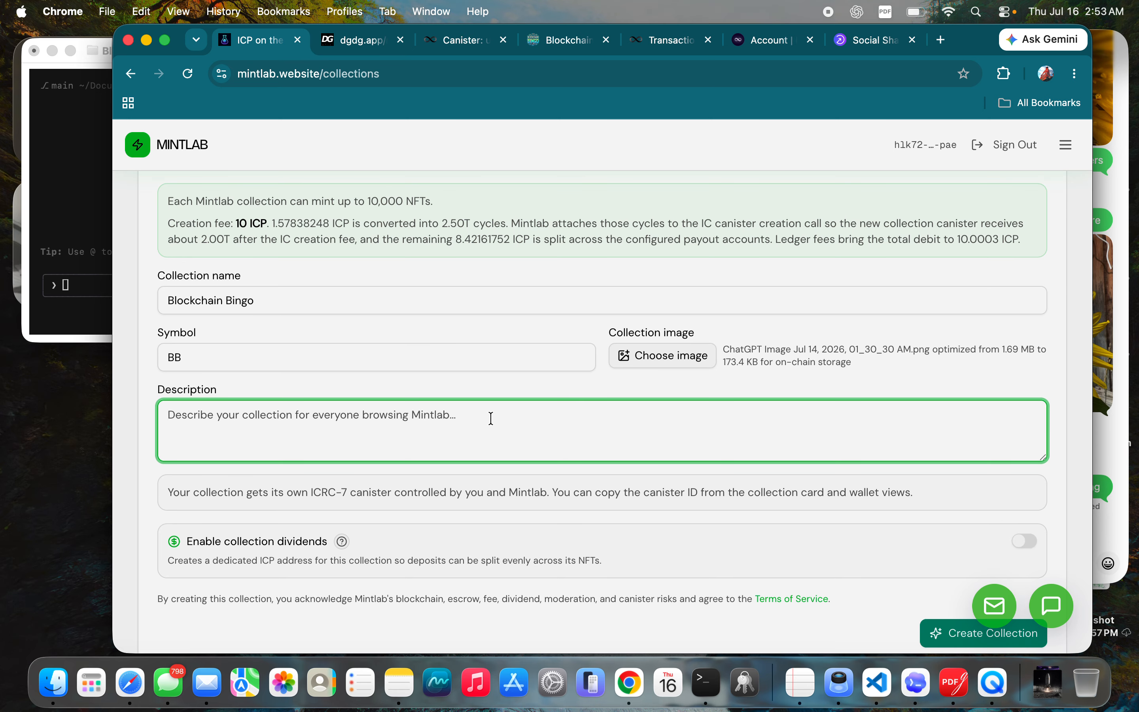
type("T")
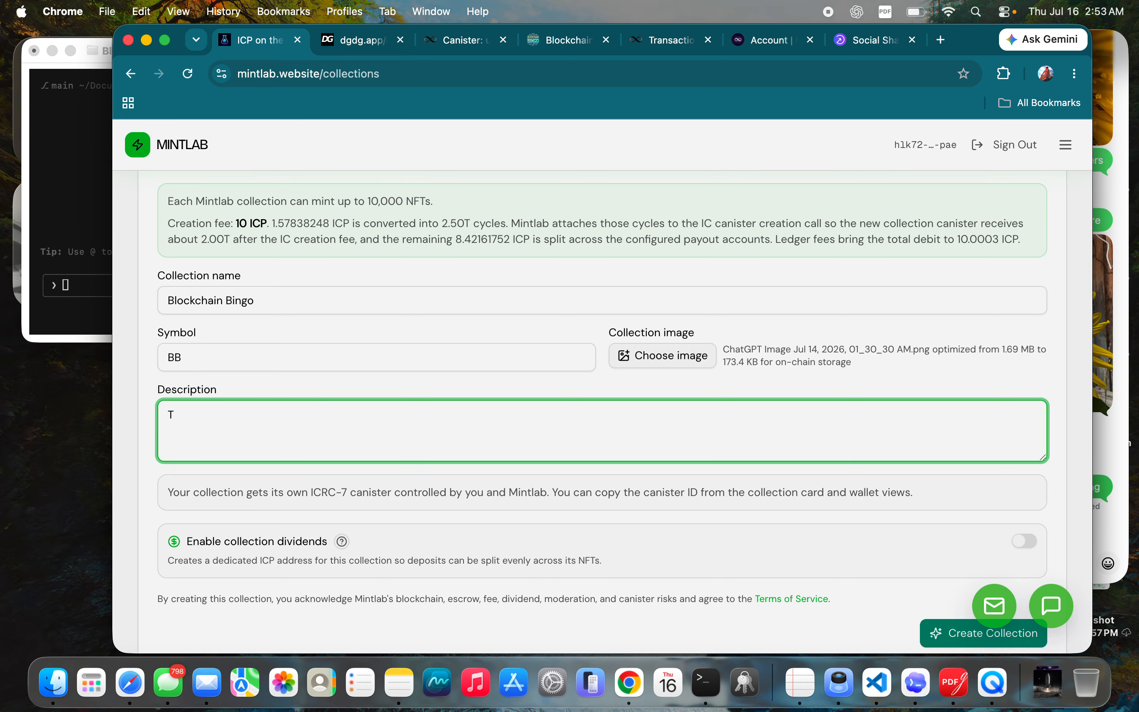
type("he Blockchain Bingo NFT collection.")
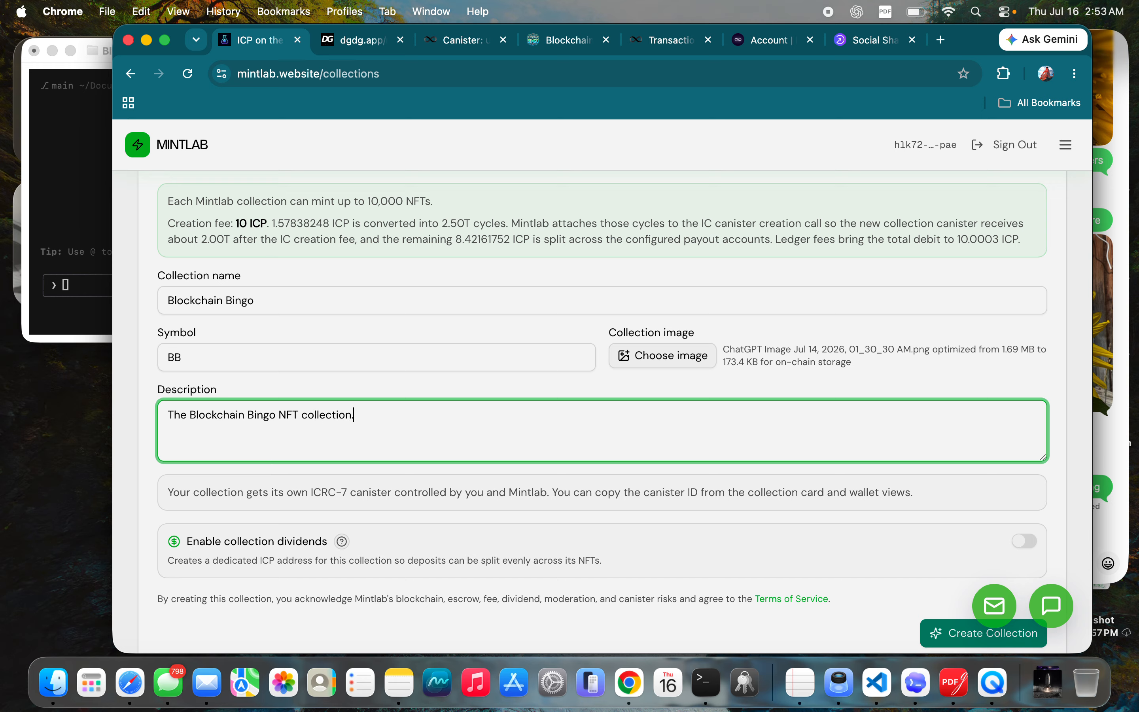
scroll(491, 466, "down", 5)
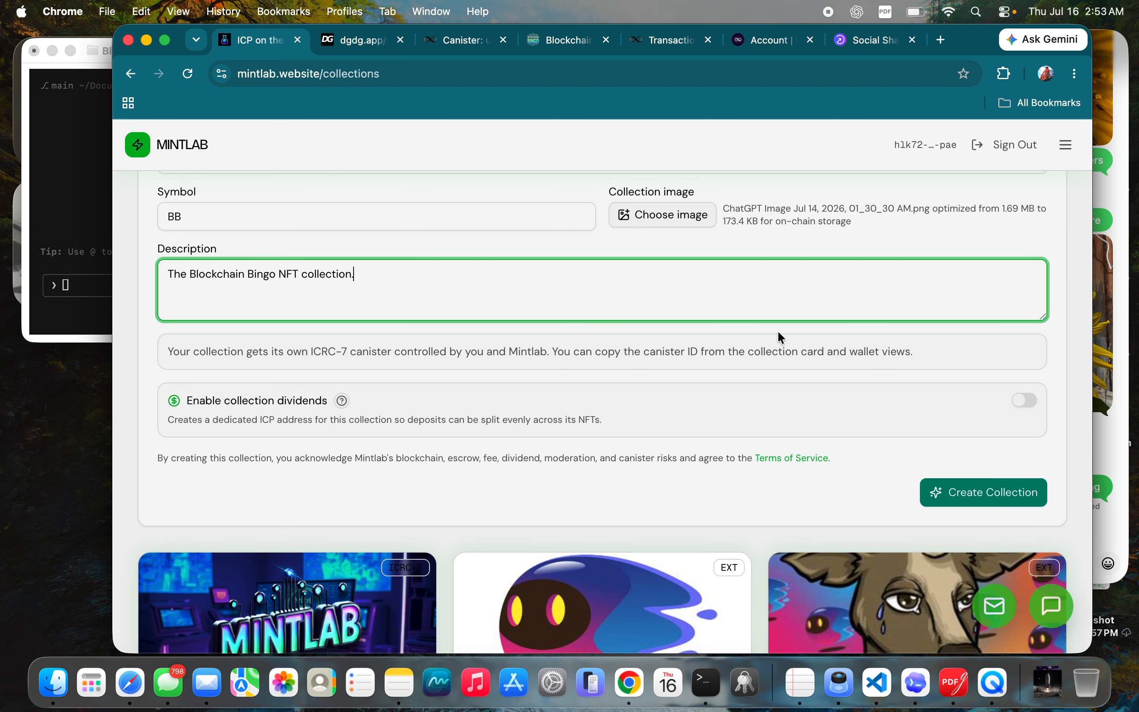
scroll(777, 330, "up", 1)
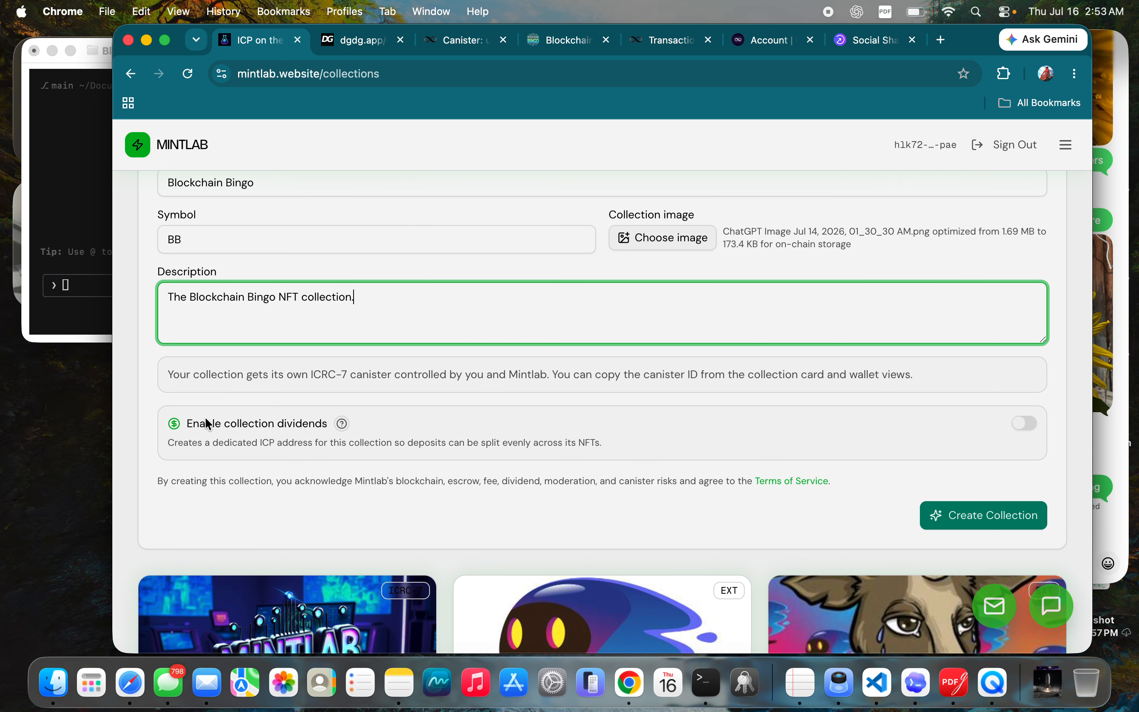
left_click(1025, 423)
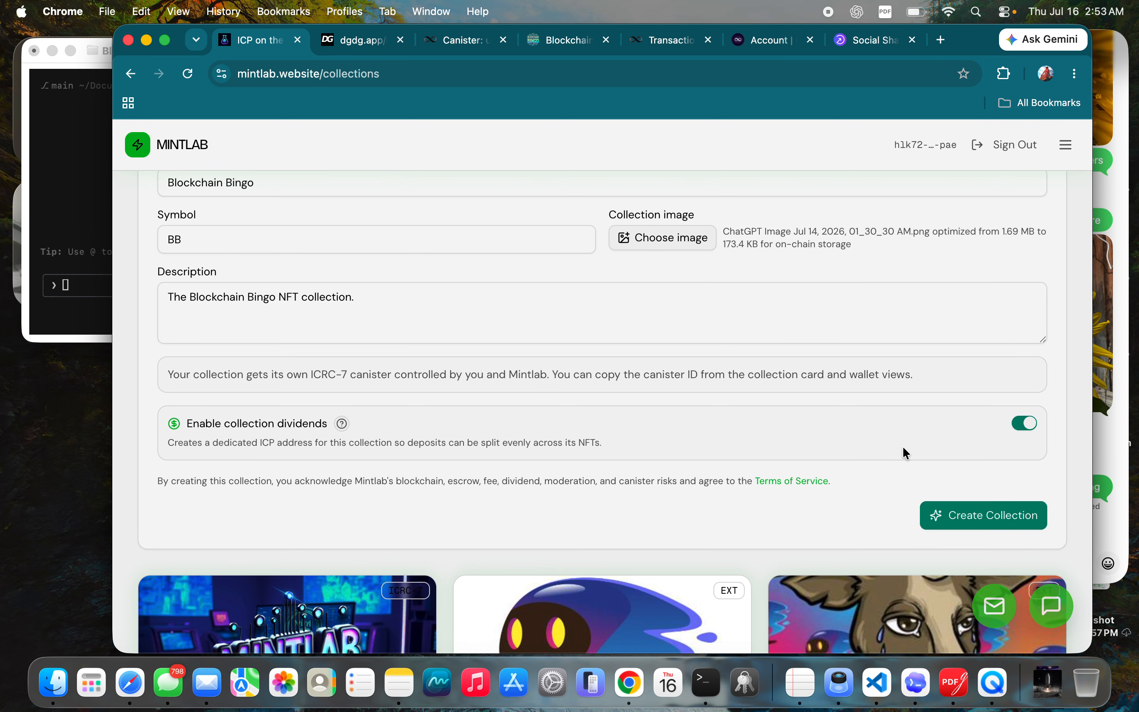
Submit the Blockchain Bingo collection for creation, review its settings and cost breakdown, and confirm the settings and payment.
scroll(806, 434, "up", 6)
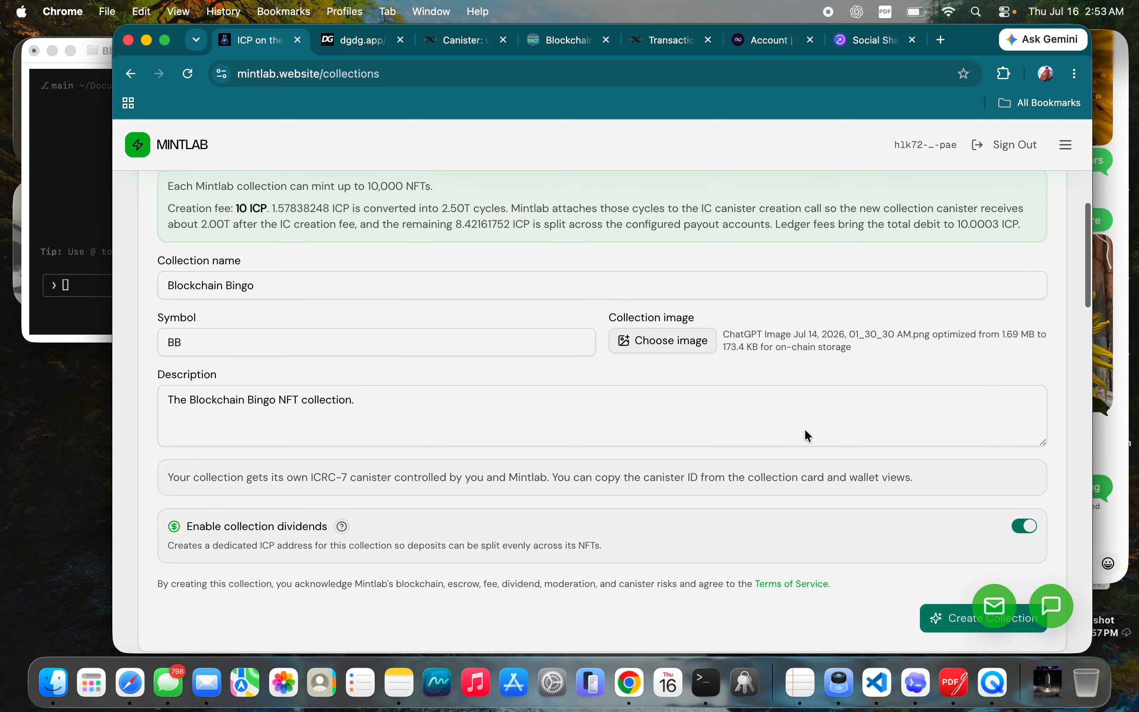
scroll(632, 340, "down", 7)
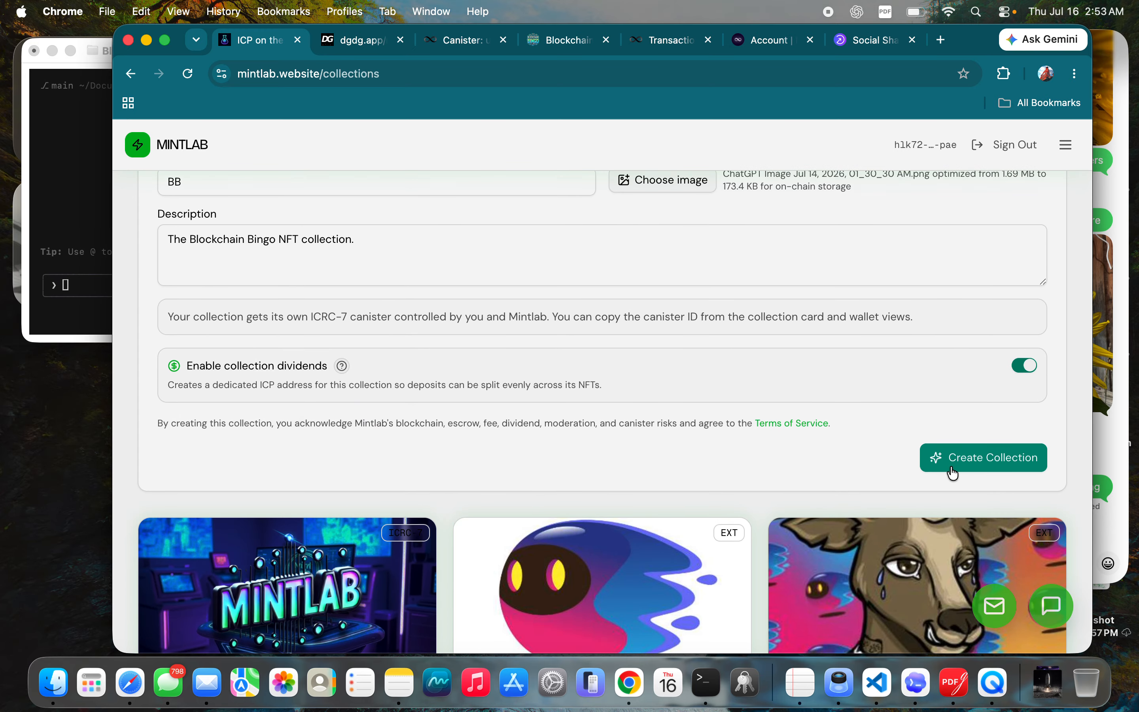
left_click(954, 470)
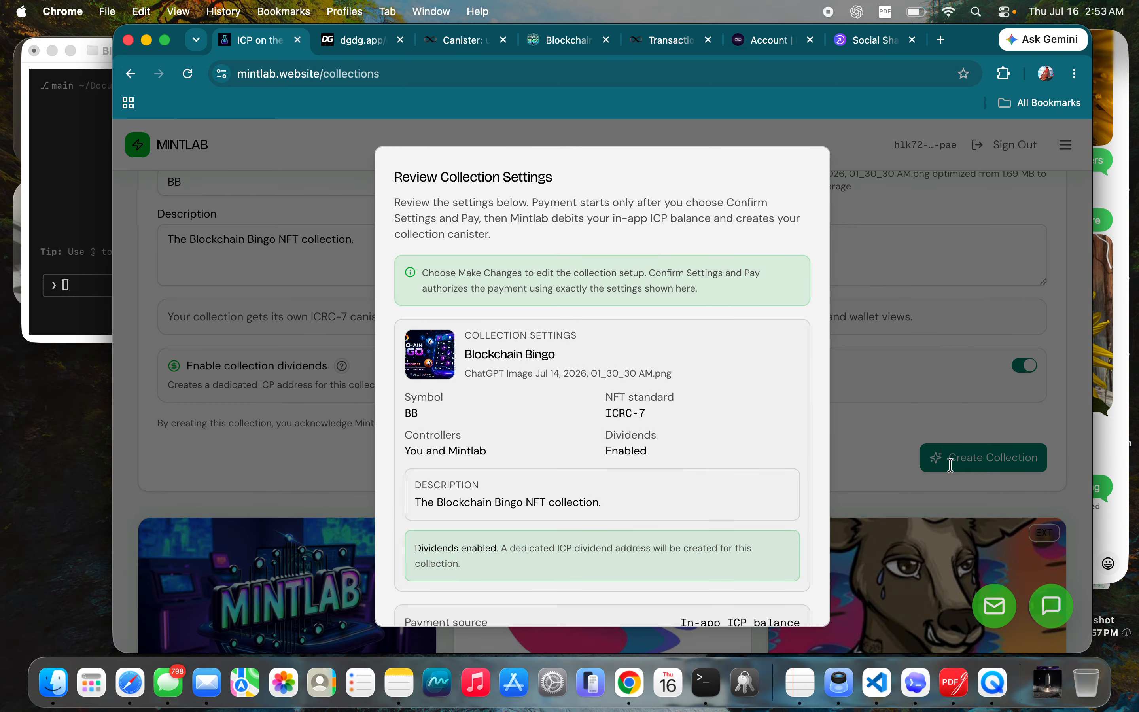
scroll(490, 434, "down", 6)
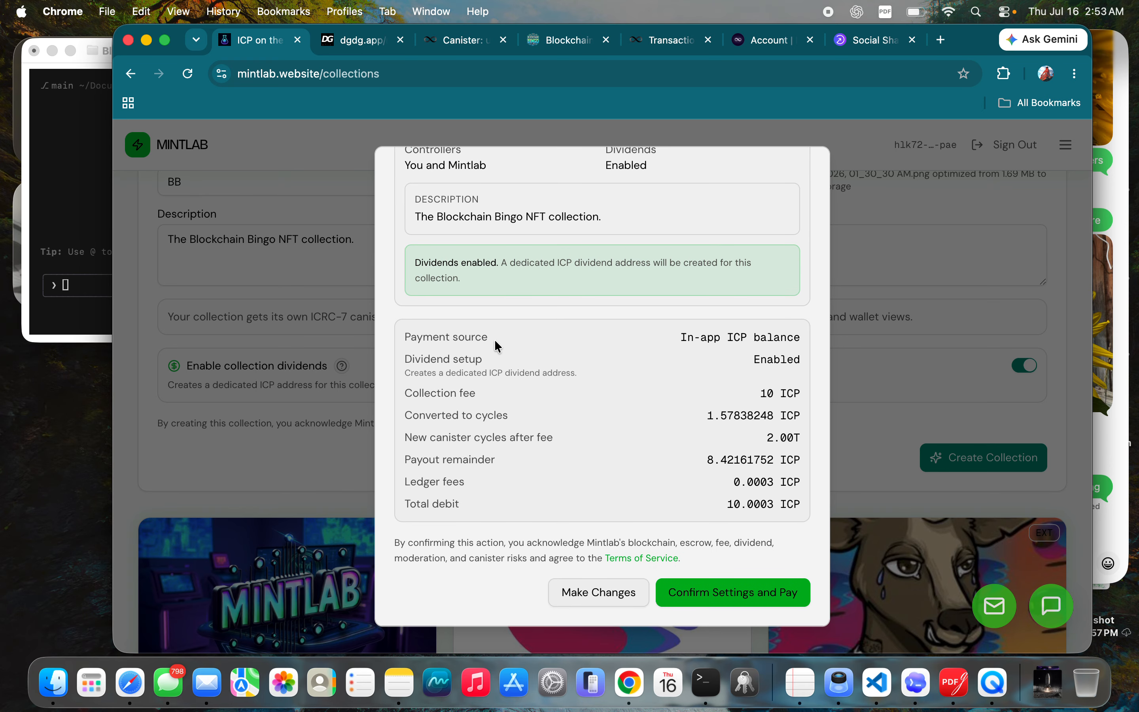
scroll(497, 346, "up", 8)
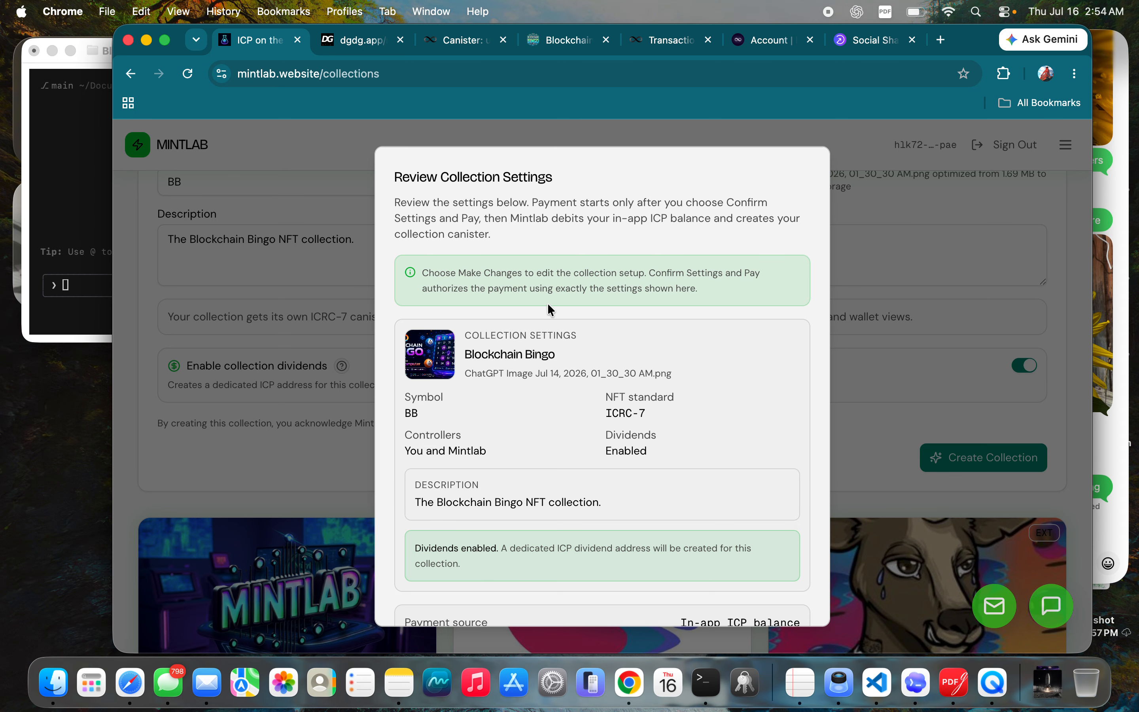
scroll(528, 478, "down", 6)
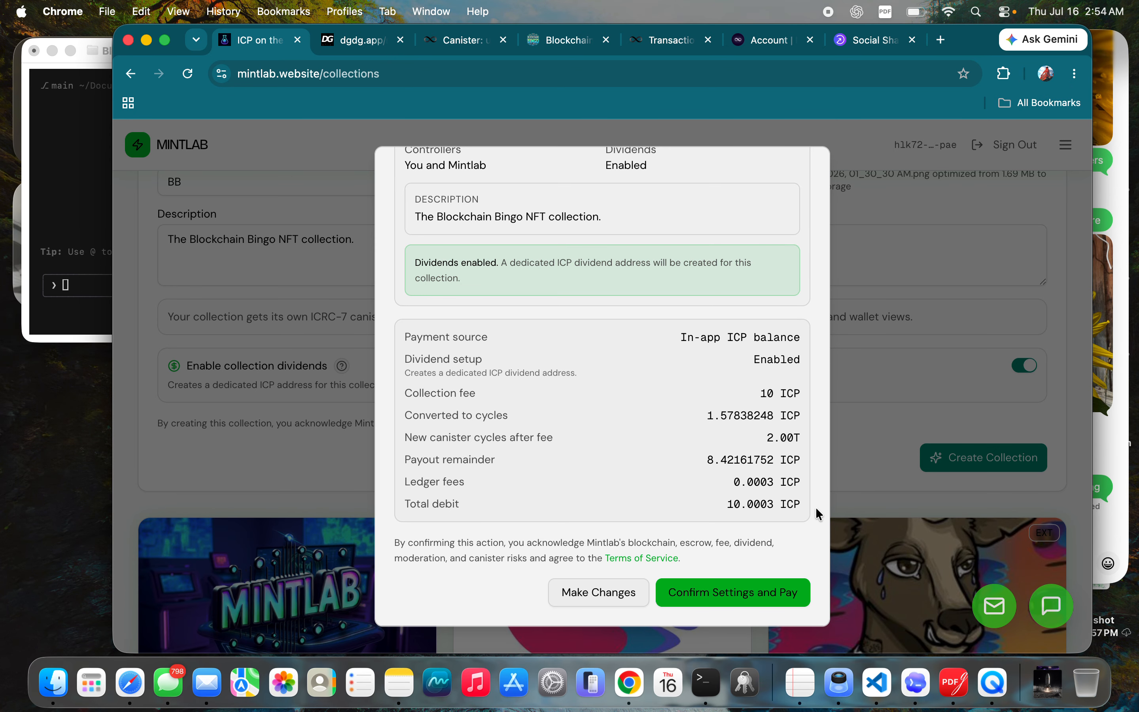
left_click(713, 592)
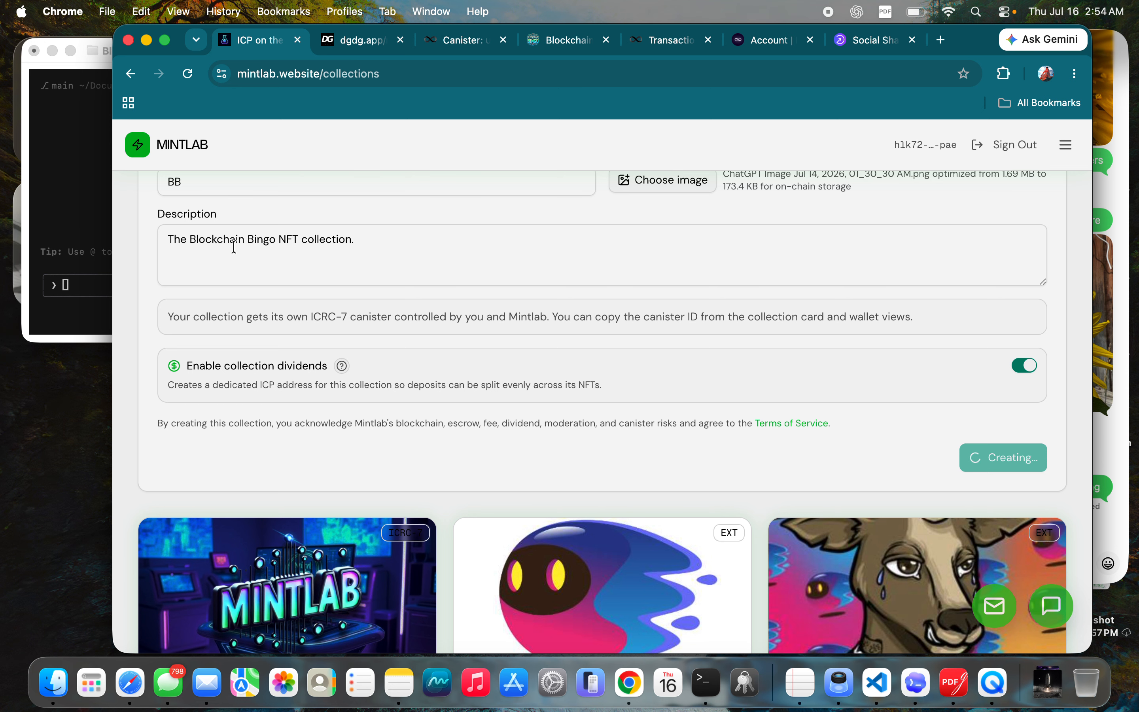
left_click(67, 216)
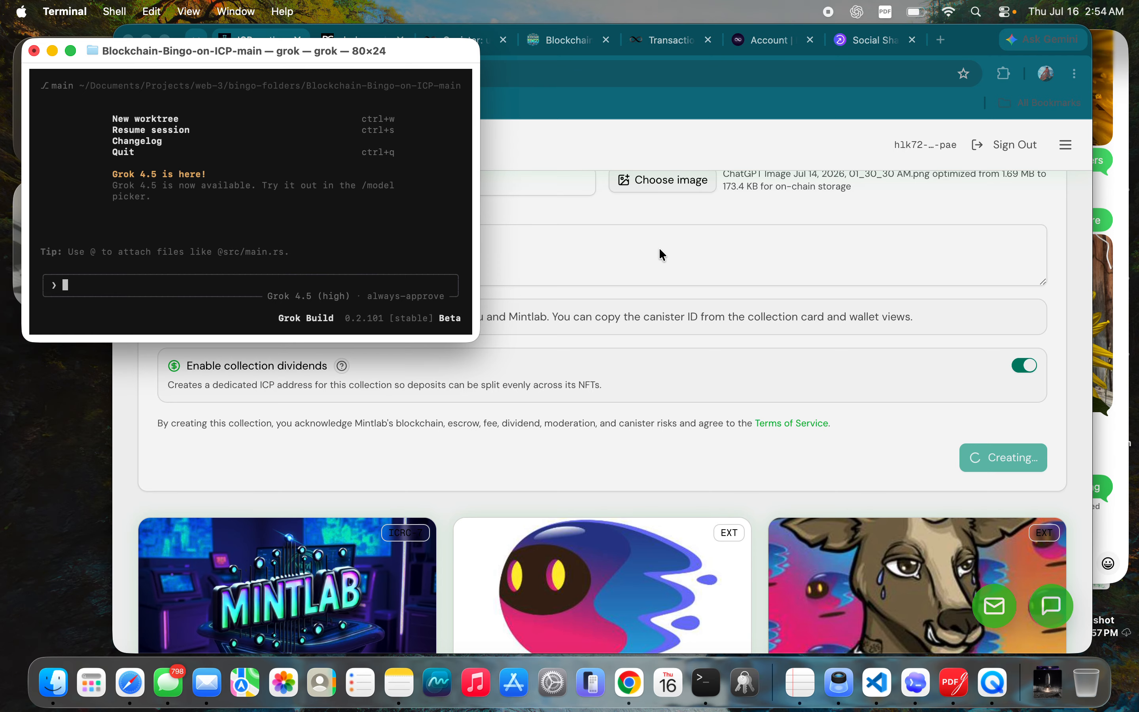
left_click(872, 448)
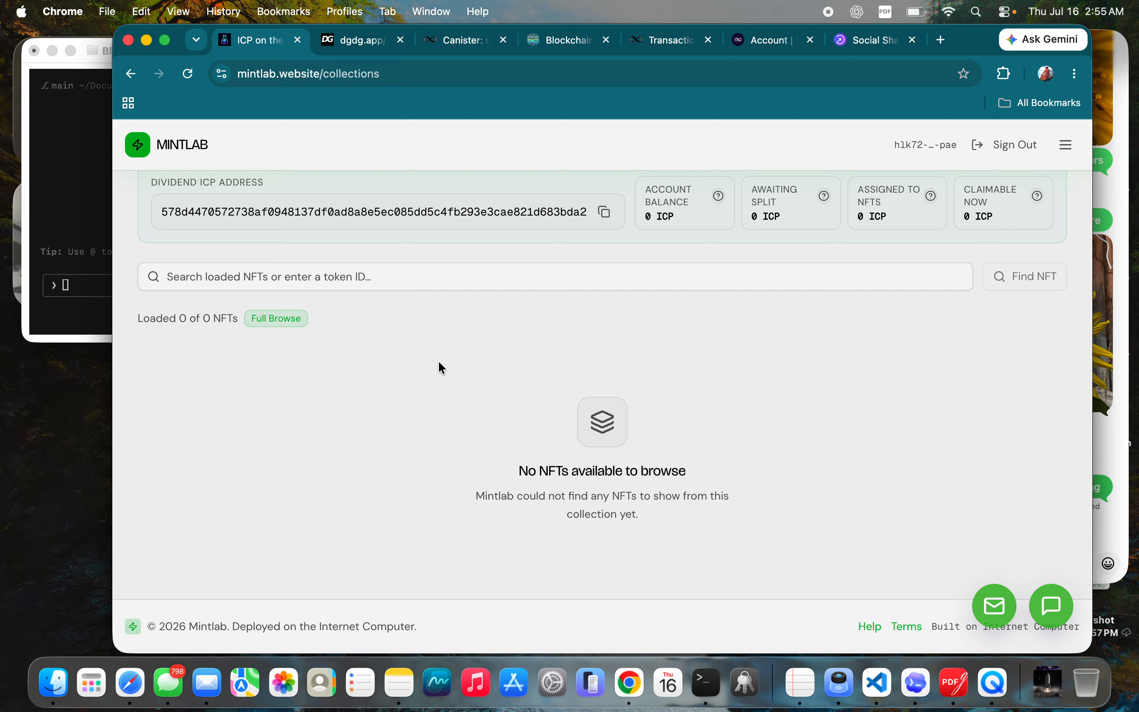
Start the collection's expected dividend source details with "Dividends for this collection come from the Blockchain Bingo app located at".
scroll(438, 361, "up", 6)
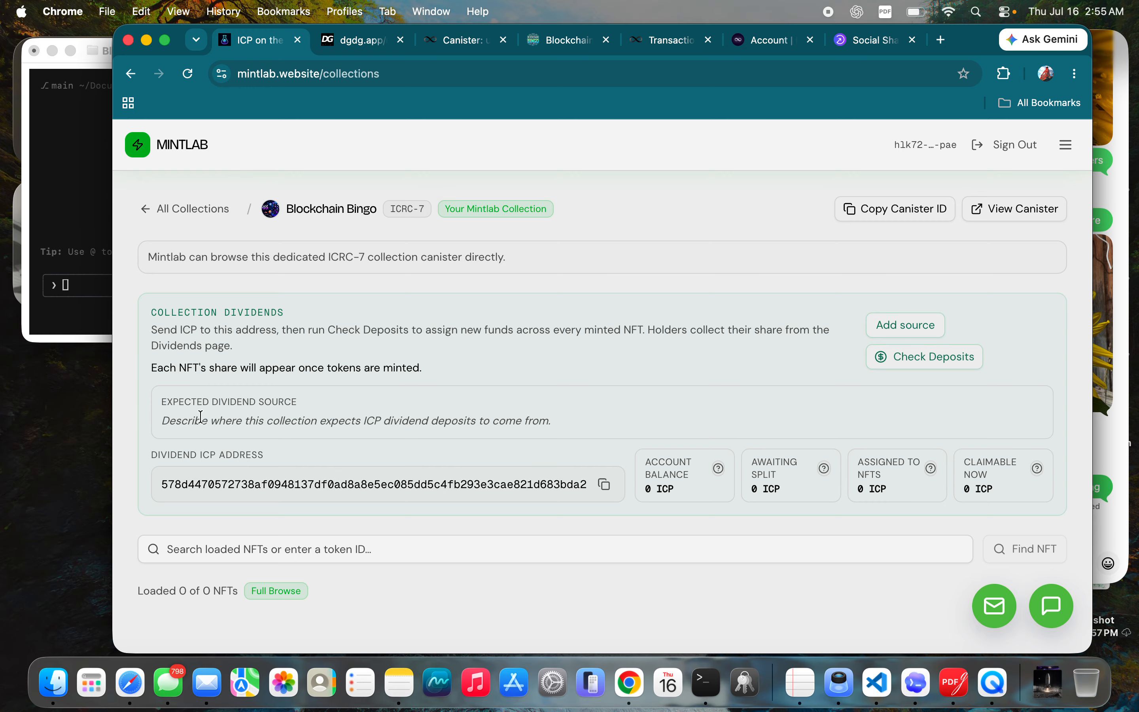
left_click(896, 325)
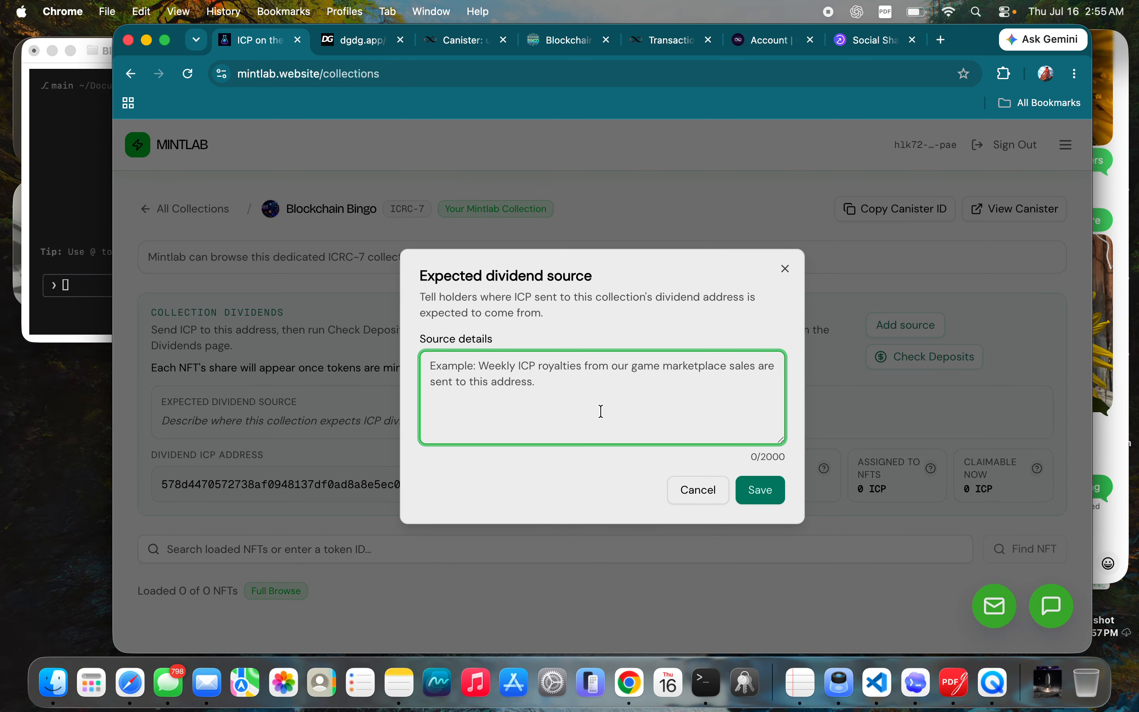
type("Di")
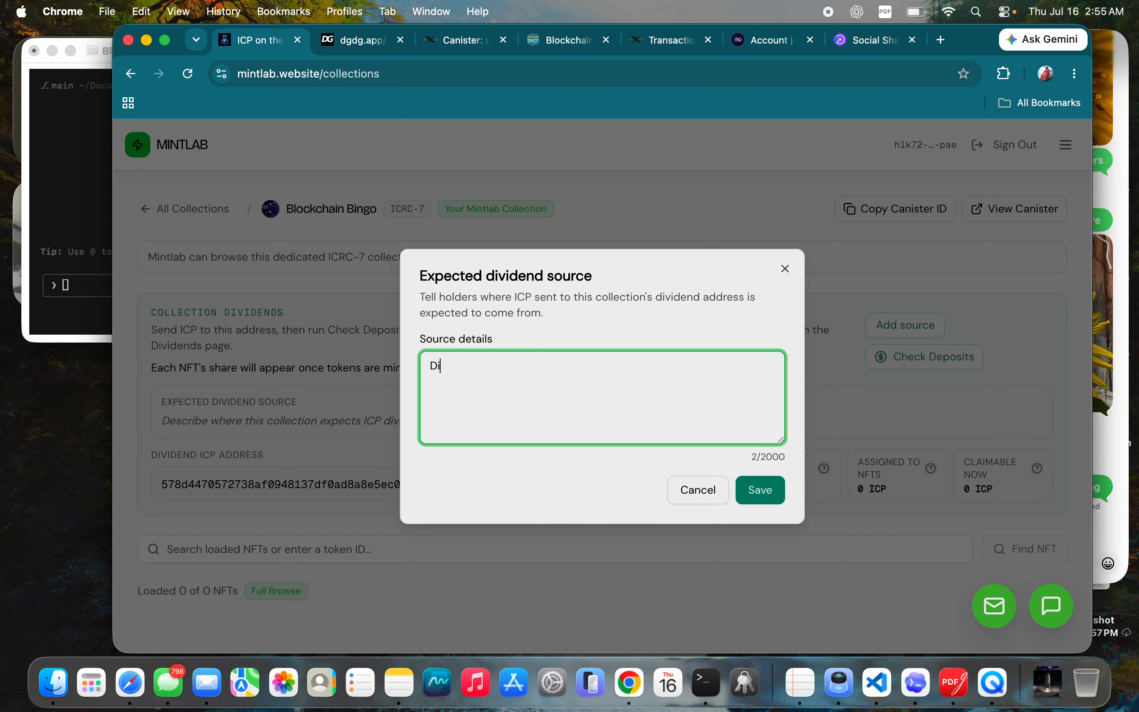
type("vidends for this collection c")
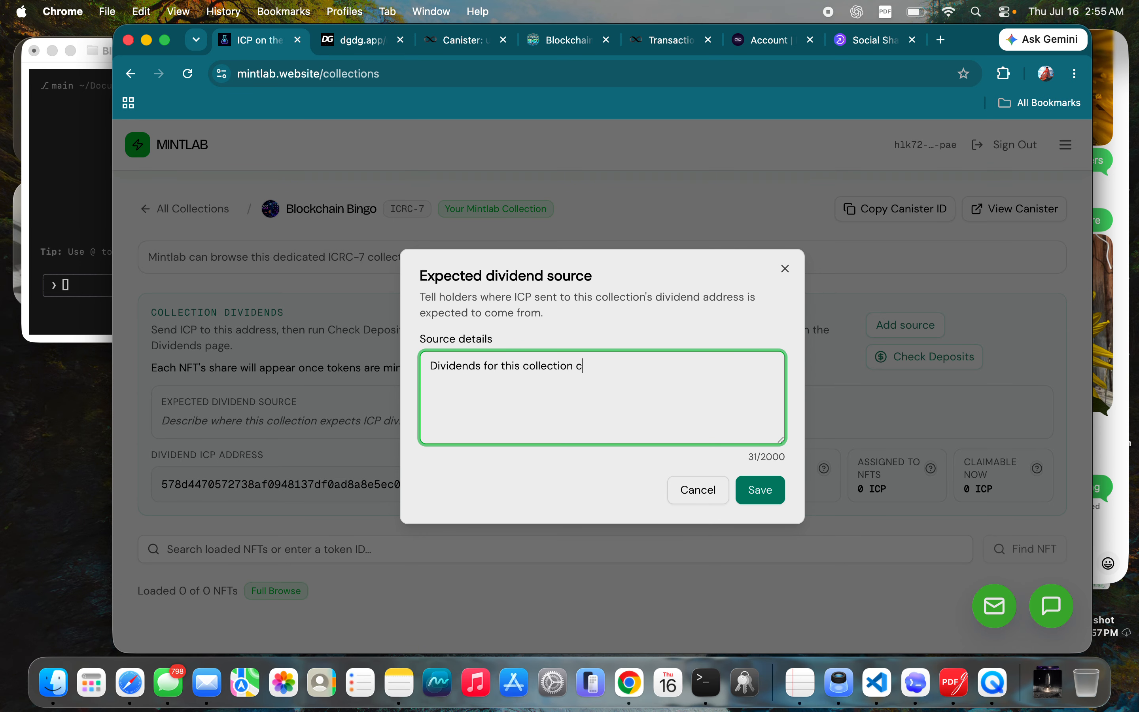
type("ome from the block")
key("BackSpace")
key("BackSpace")
key("BackSpace")
key("BackSpace")
key("BackSpace")
type("Blockchain Bingo")
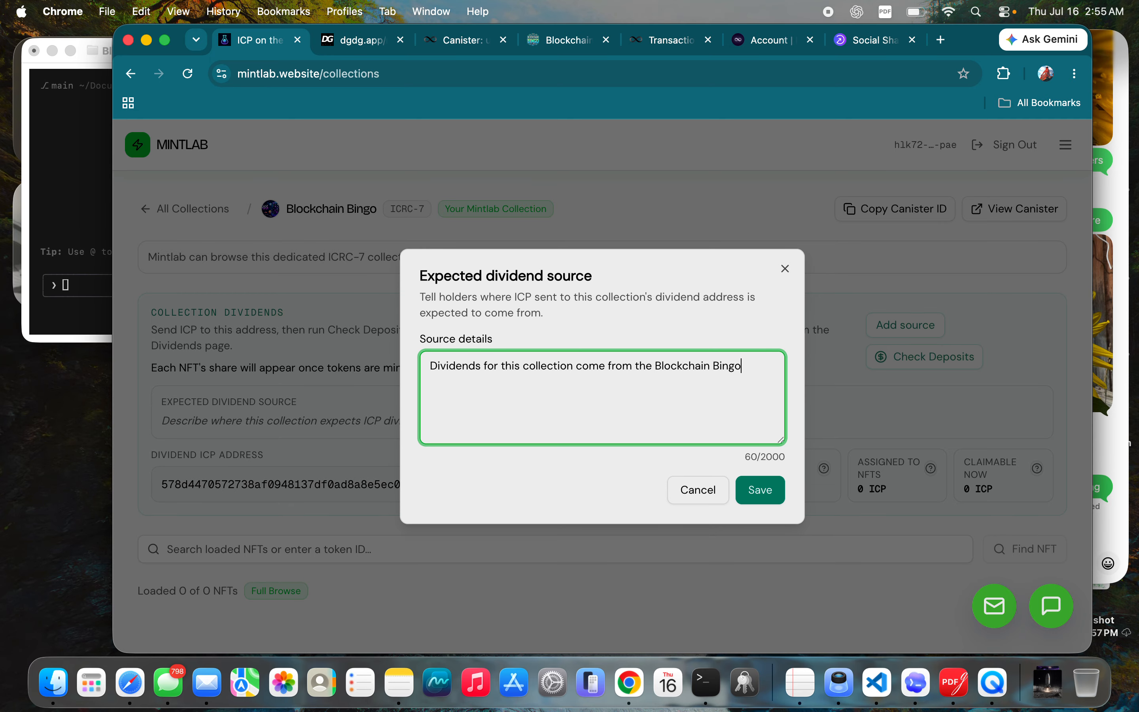
type(" app located at")
Insert "service fees collected in the" before "Blockchain Bingo" in the dividend source details.
left_click(647, 366)
type("service ")
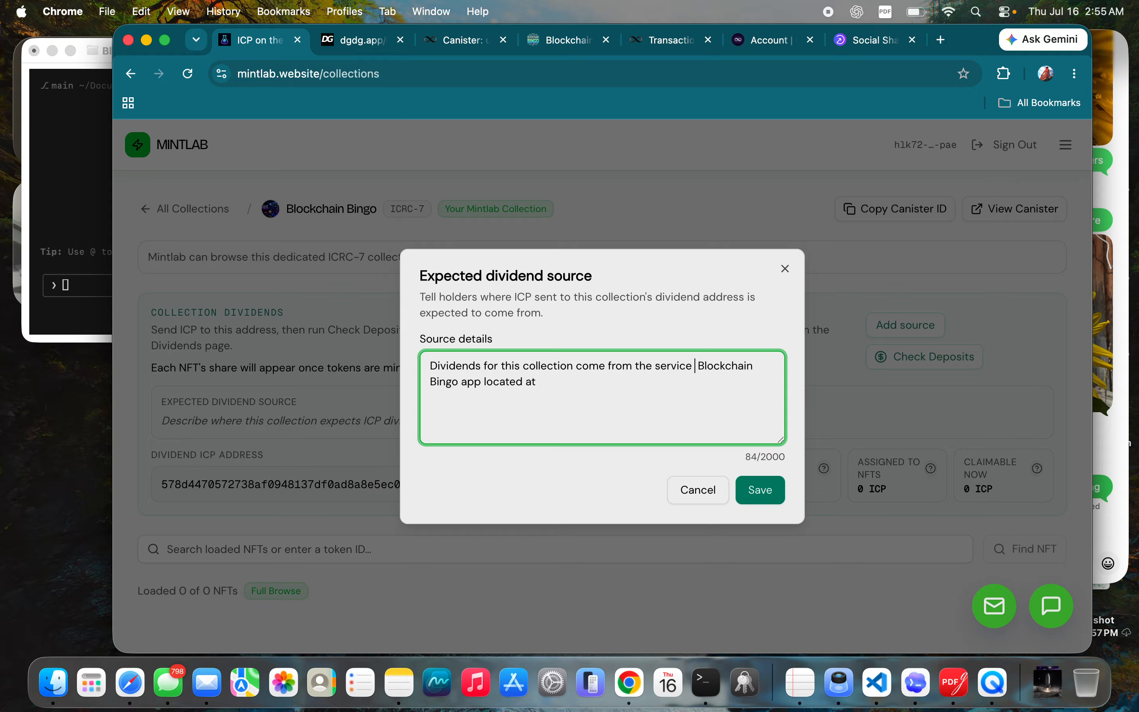
type("fees")
type(" collect")
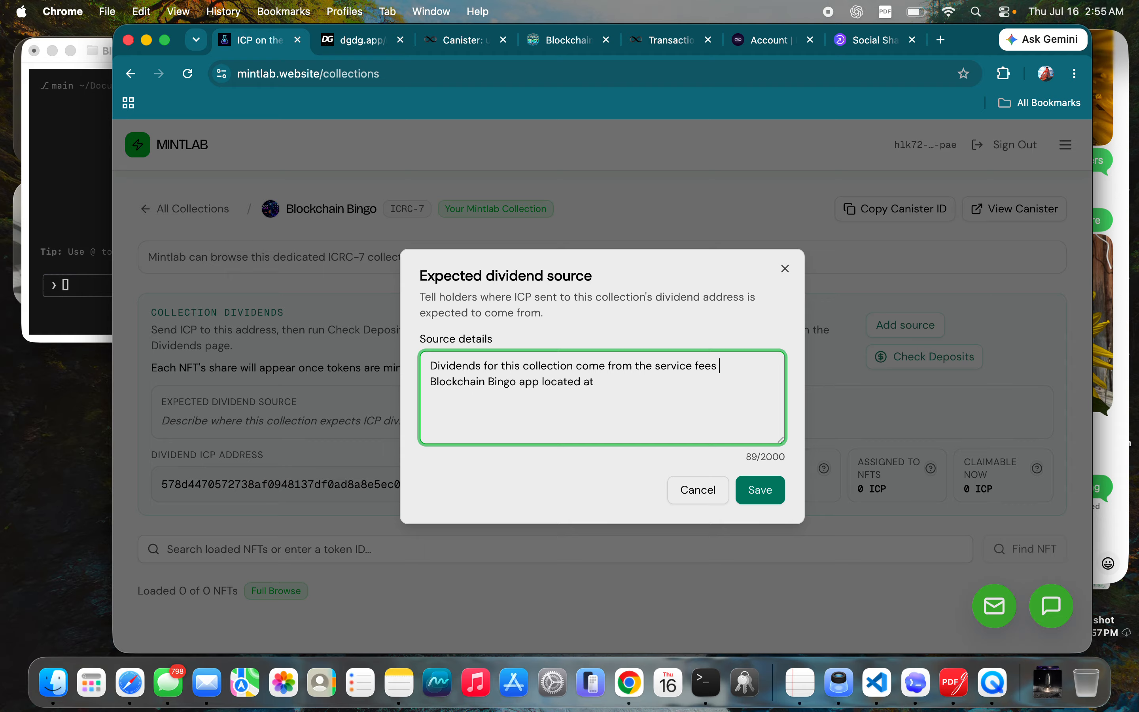
type("ed in the")
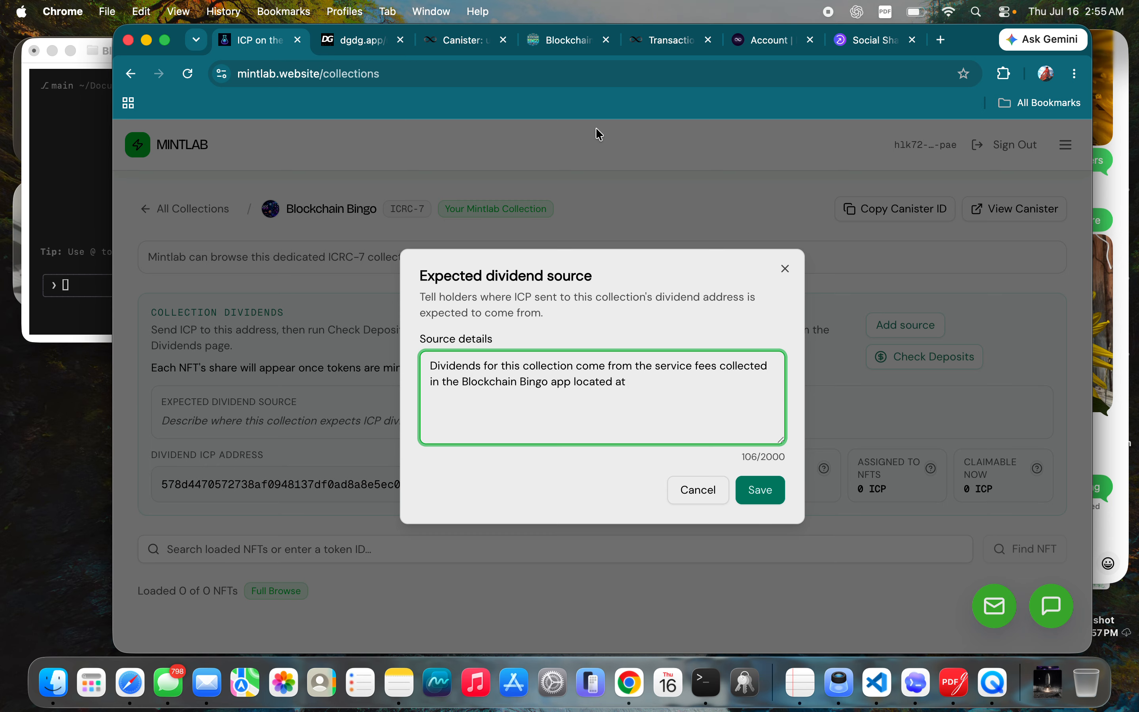
left_click(550, 46)
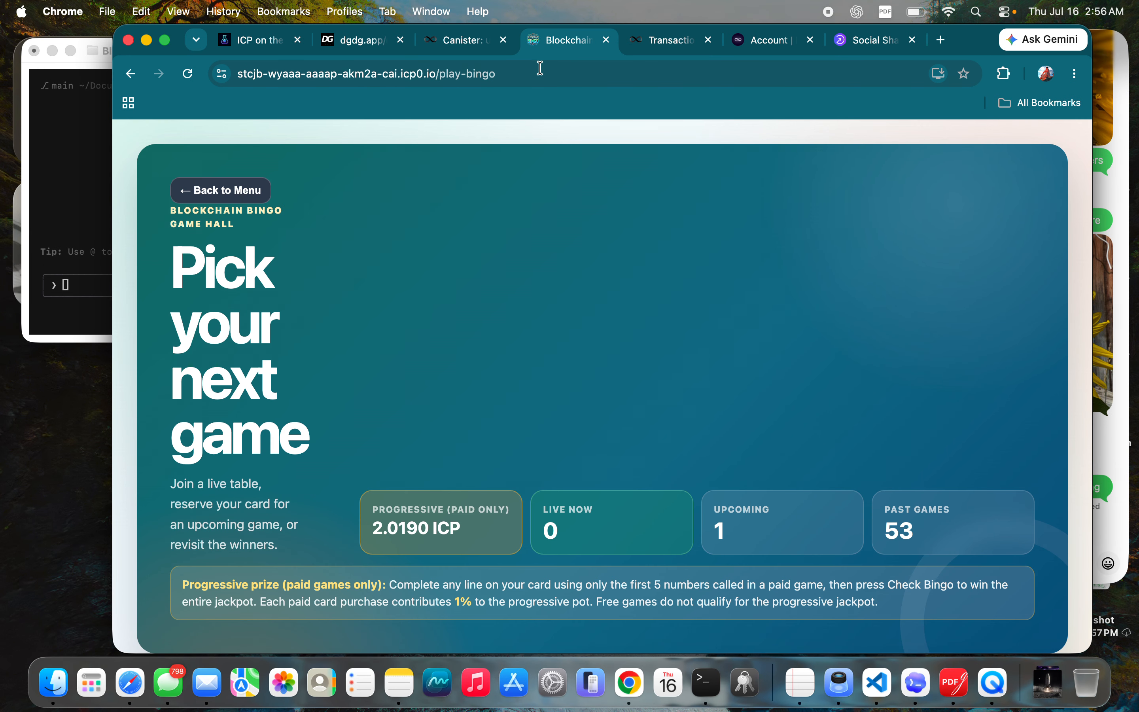
left_click(541, 74)
left_click(482, 76)
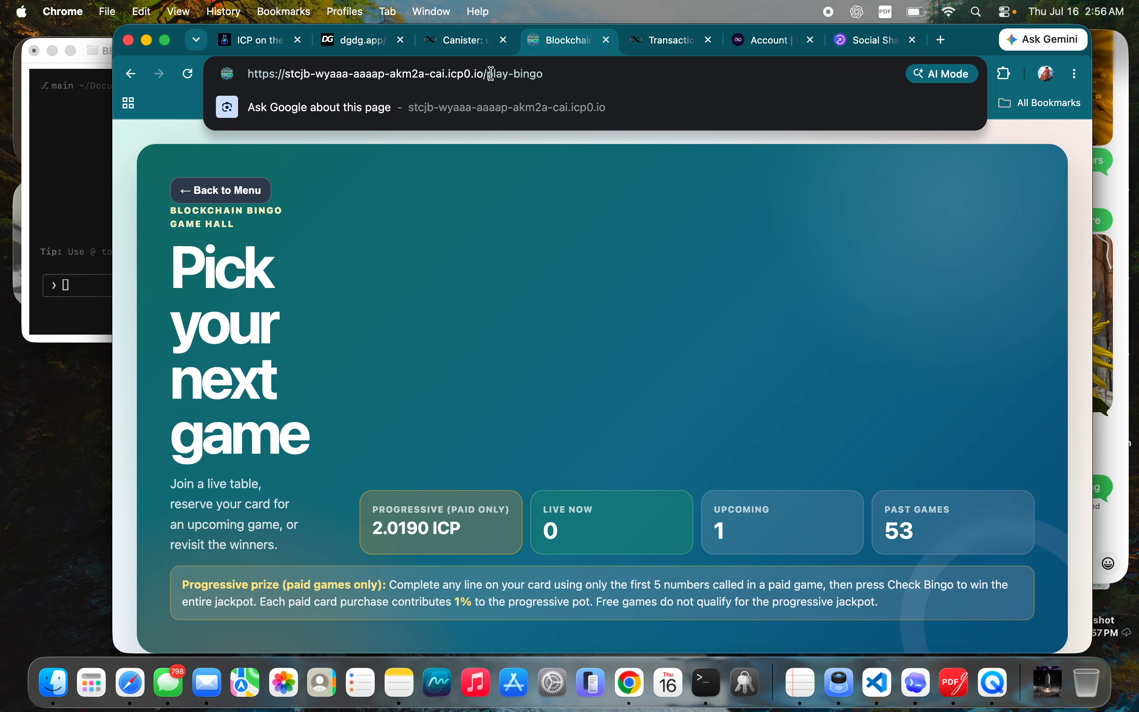
left_click_drag(487, 74, 215, 79)
key("super+c")
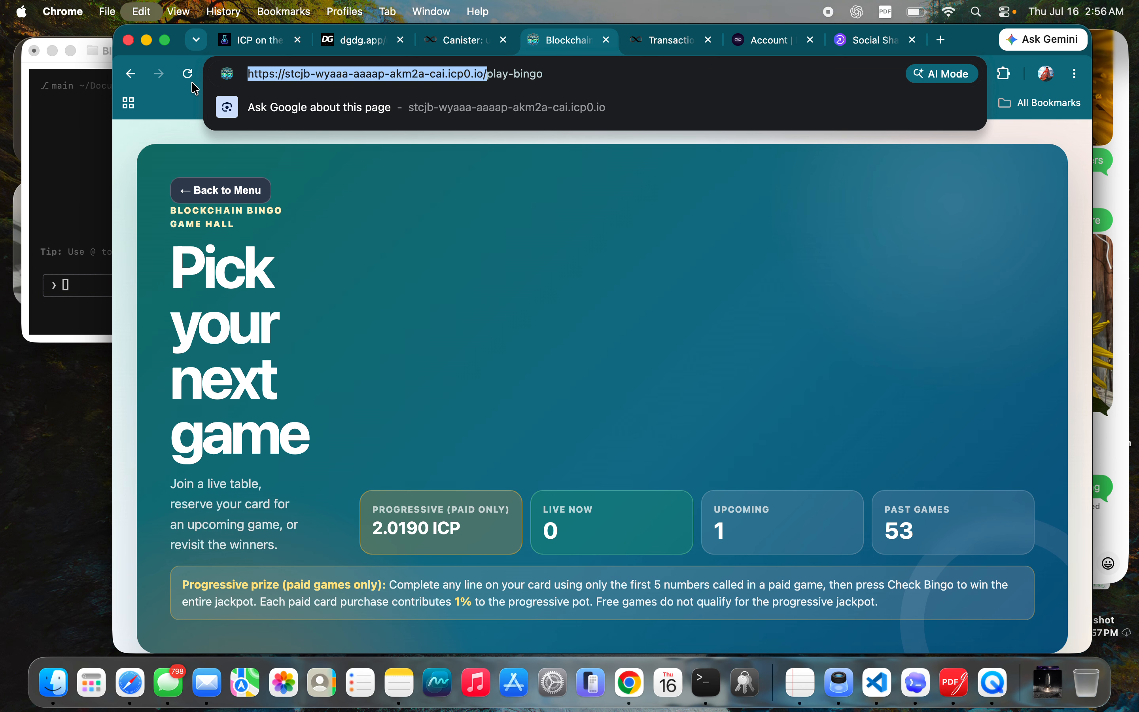
left_click(230, 42)
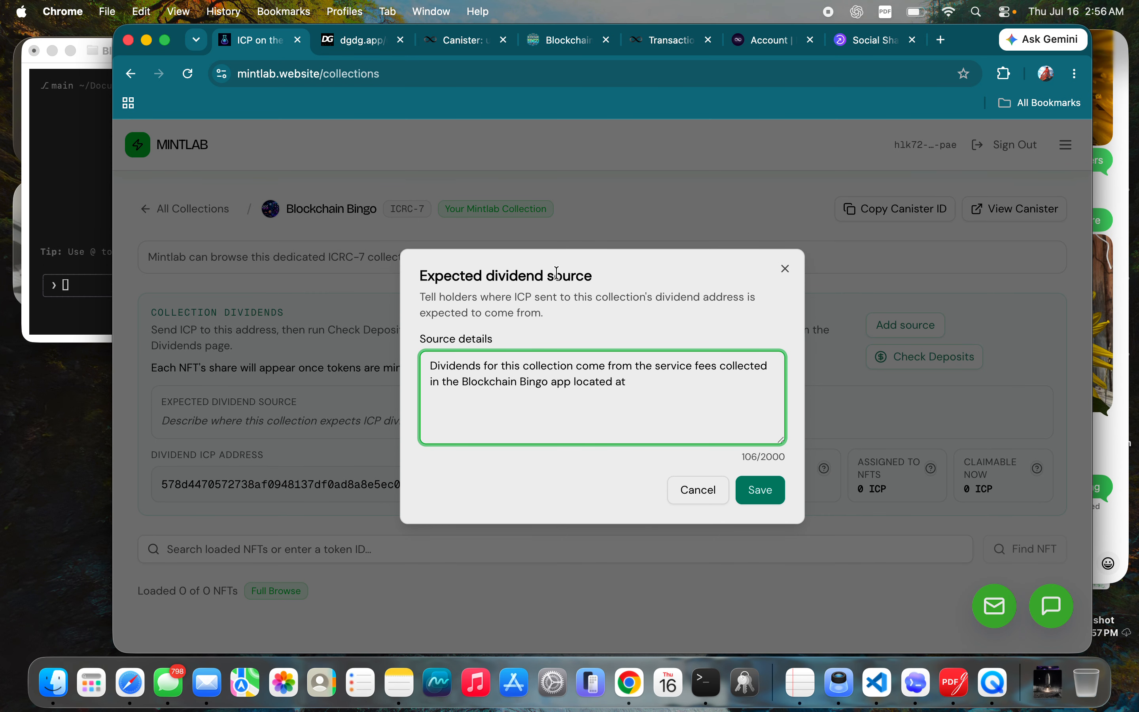
key("super+v")
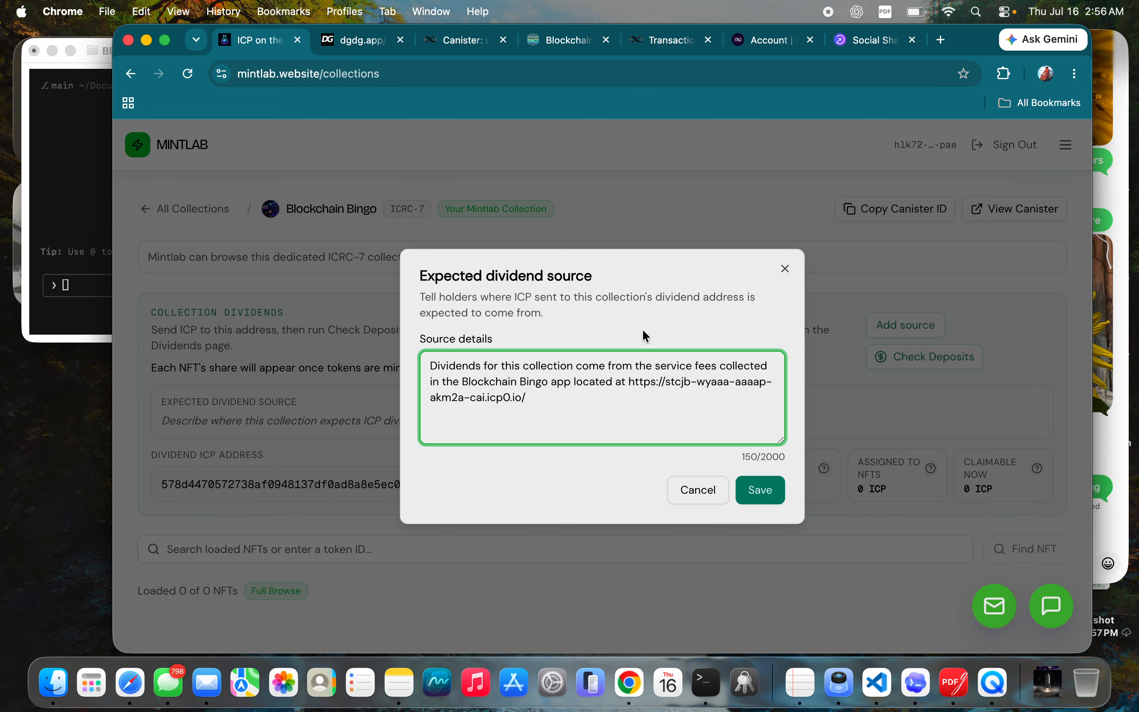
left_click(748, 499)
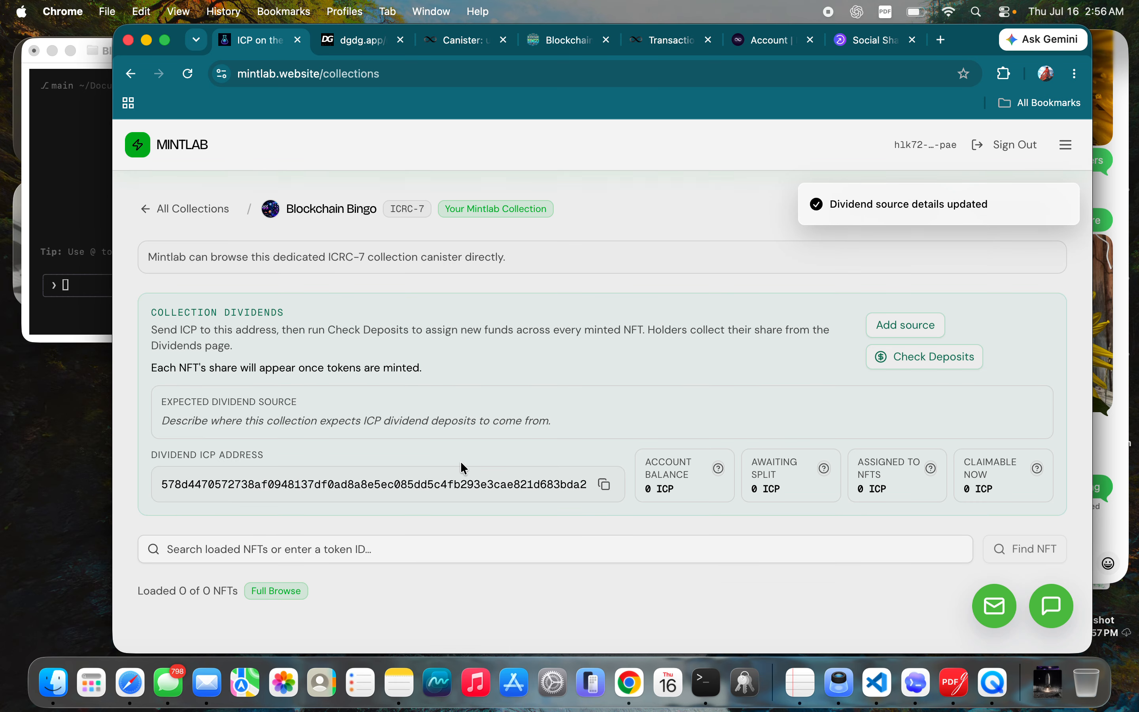
Copy the collection's dividend ICP address and draft a Grok prompt in Terminal to update the app's service fee account id to that address.
scroll(490, 447, "down", 2)
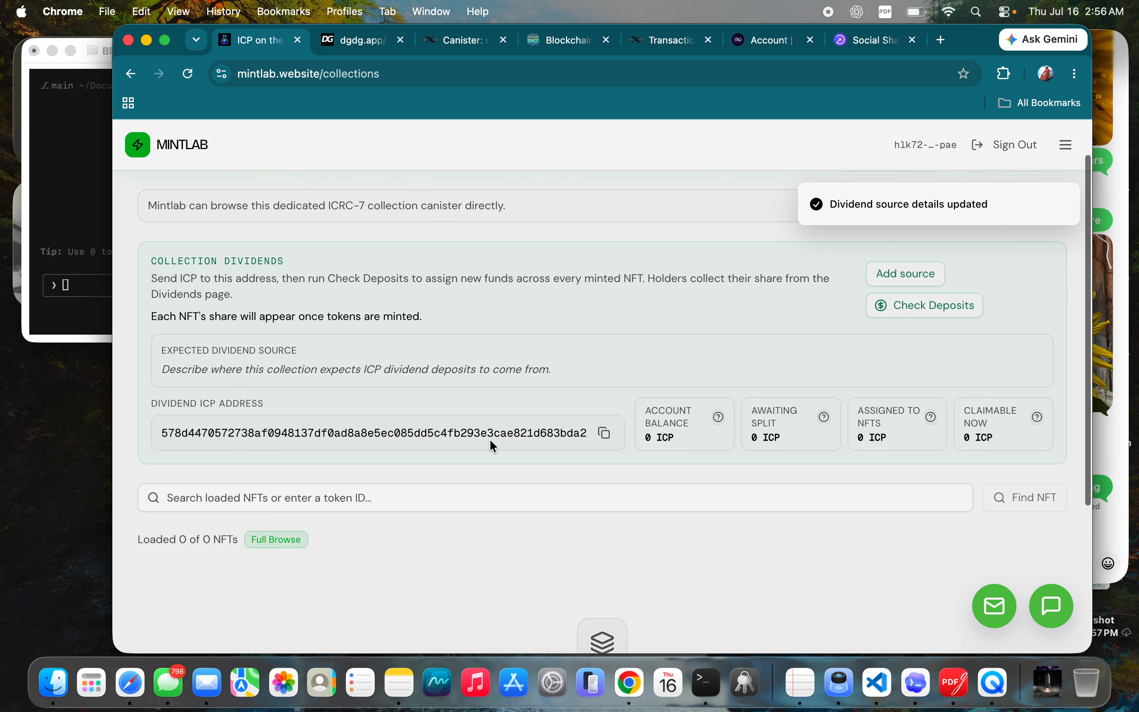
left_click(604, 433)
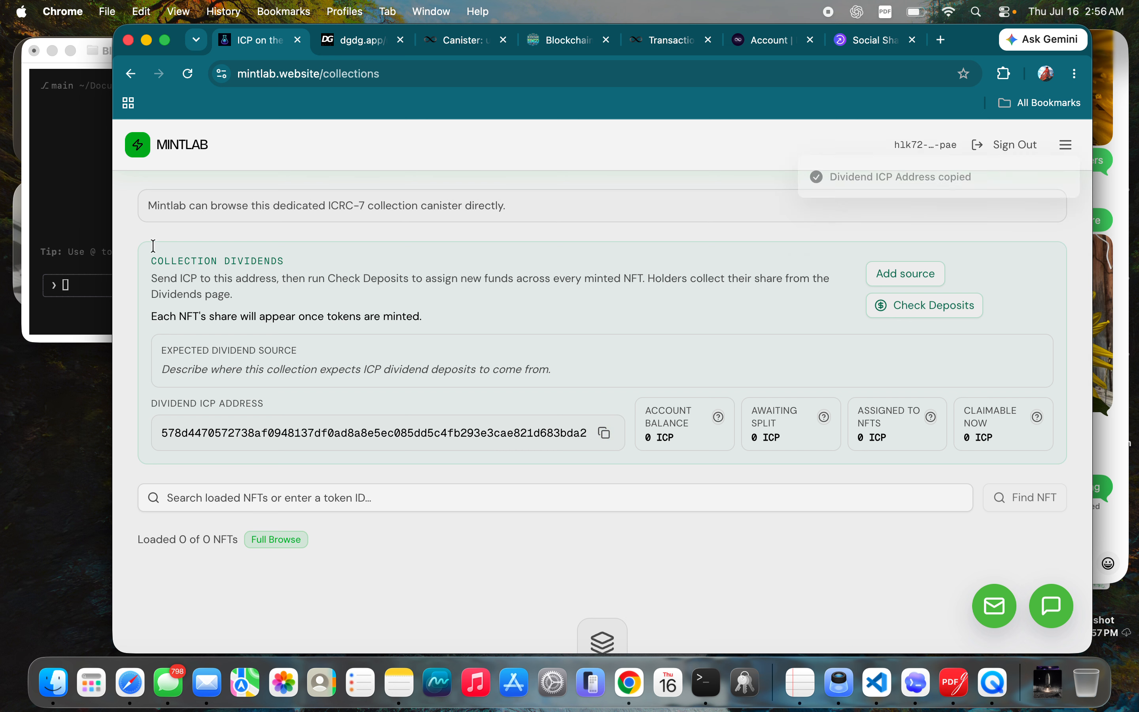
left_click(101, 211)
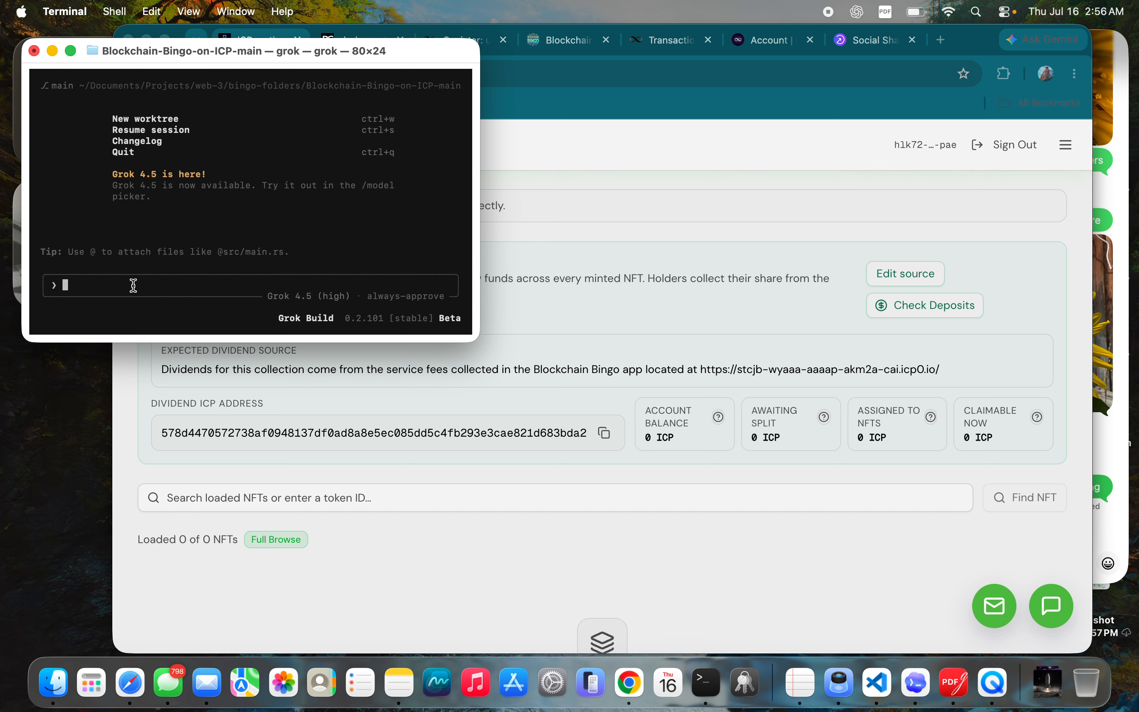
type("R")
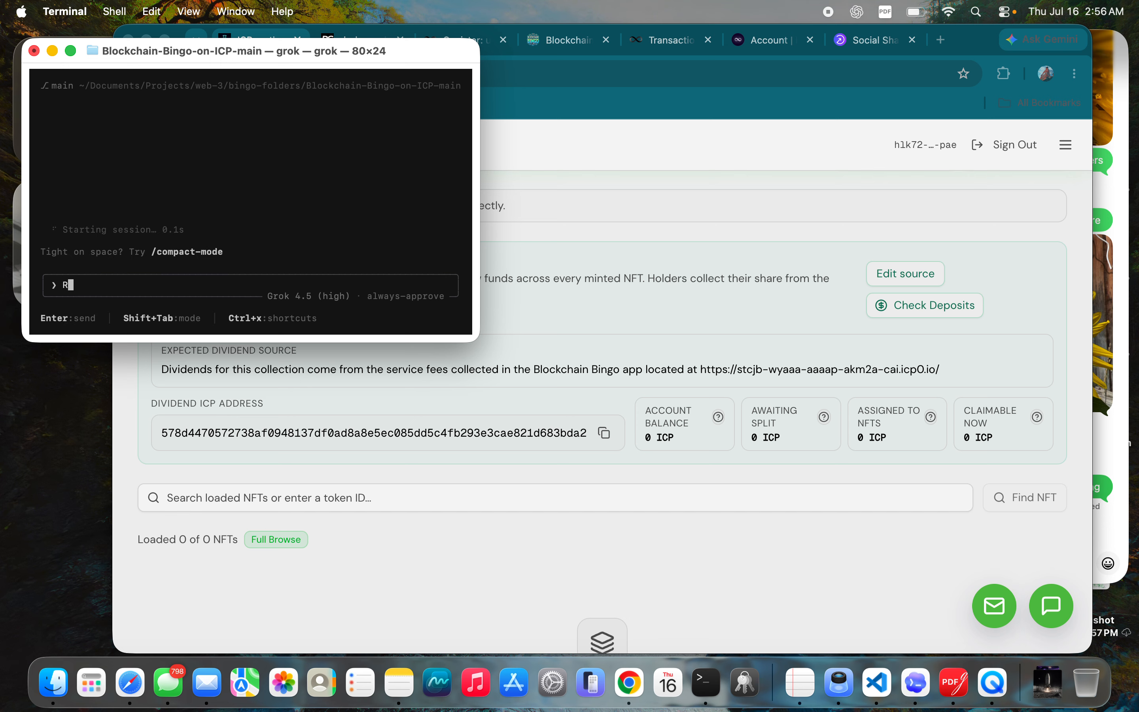
type("ight now I ")
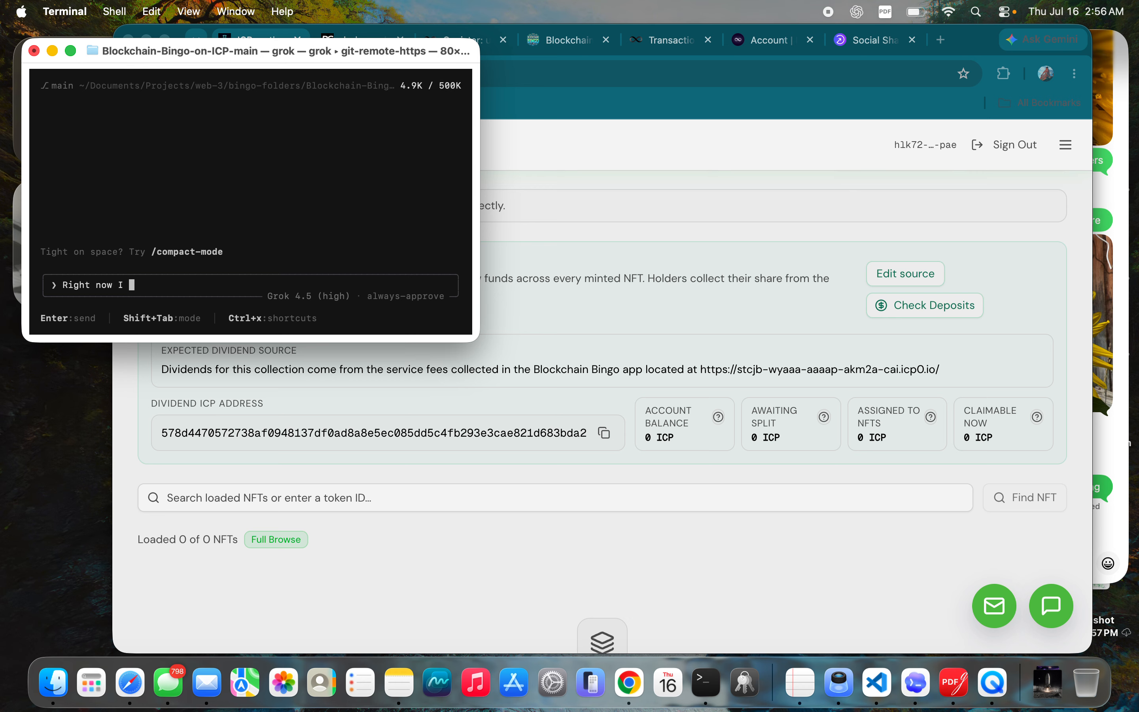
type("want to up")
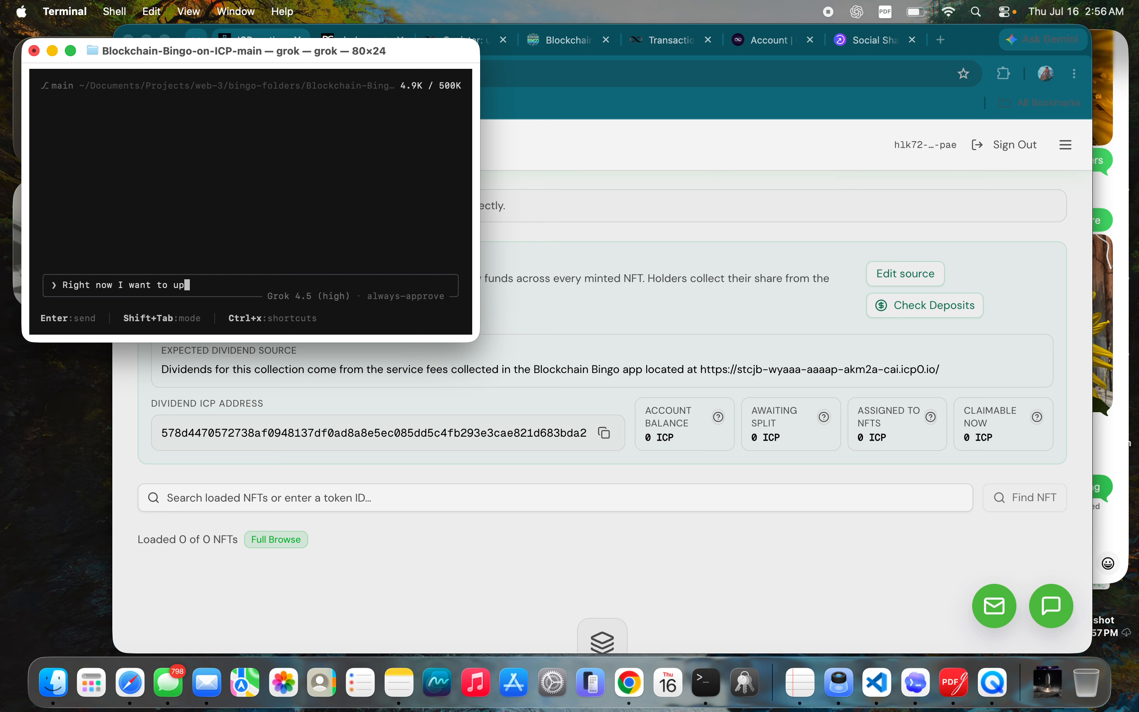
type("date the service fee acccount id")
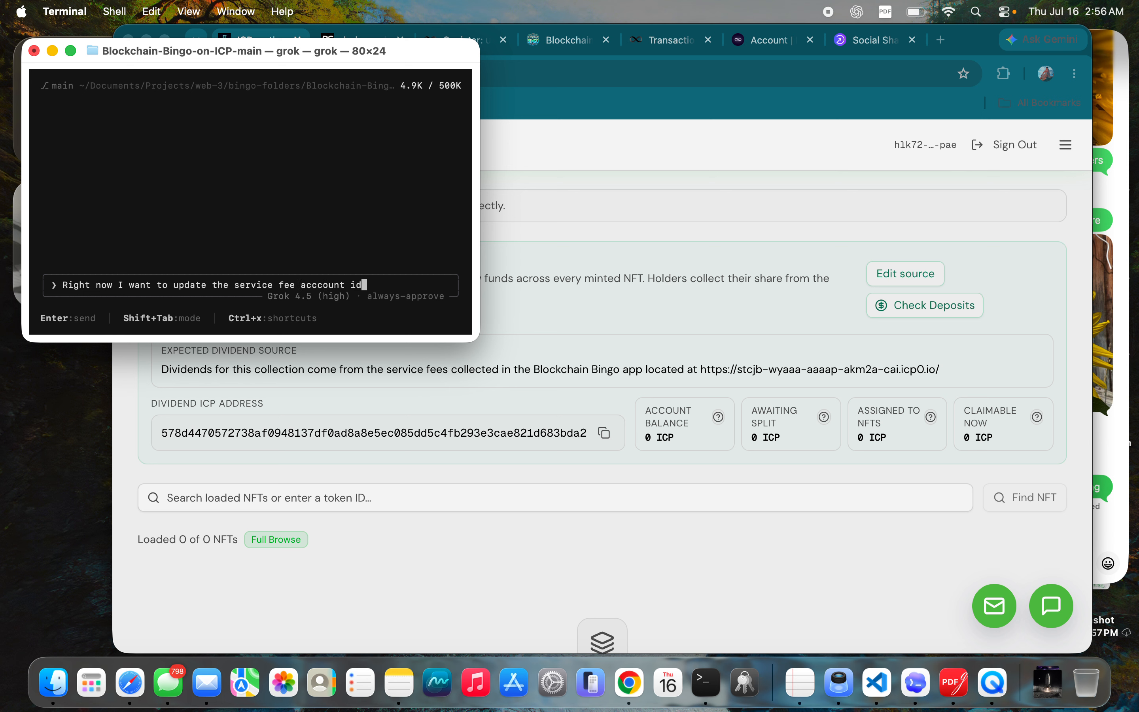
type(" in the app from the c")
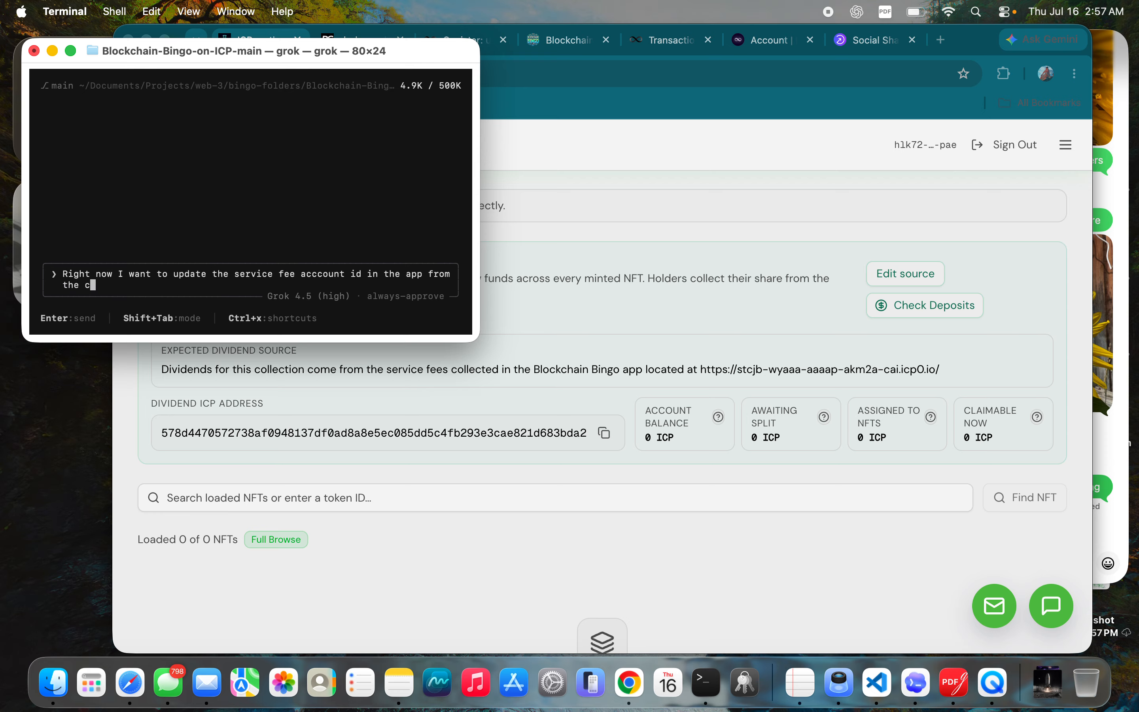
type("urrent account id to this new accou")
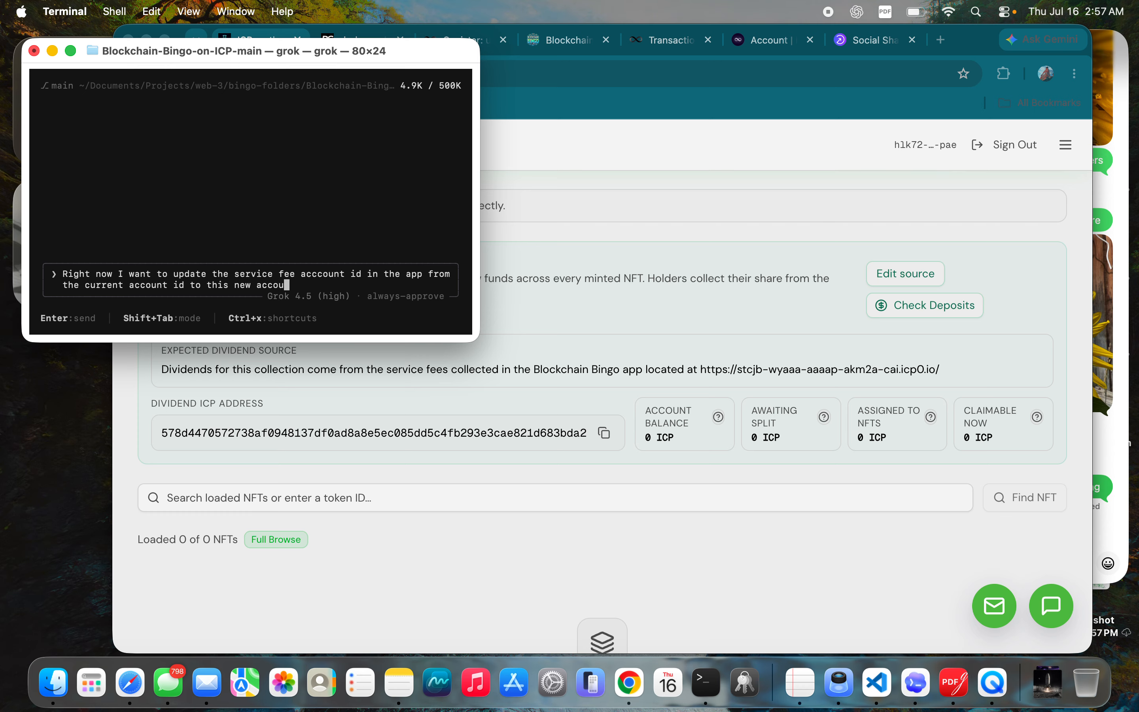
type("nt id (")
key("super+v")
type(")")
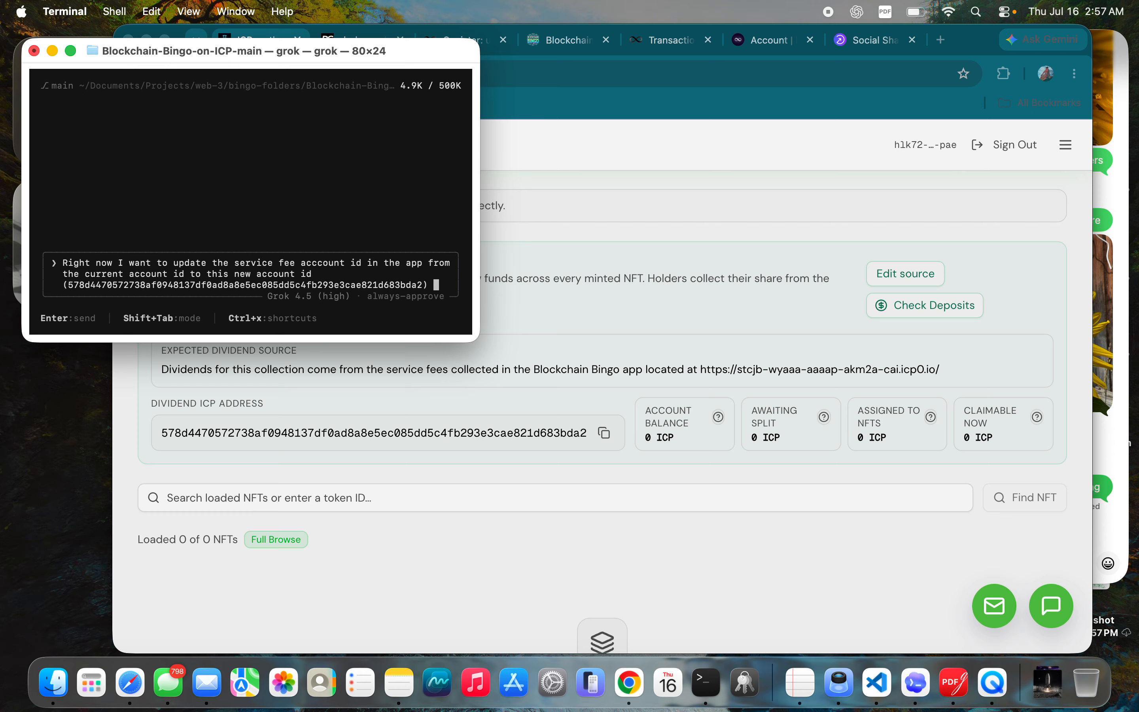
Extend the Grok prompt with "so that the service fees are sent to this new account id from now on.".
type(" so that the ")
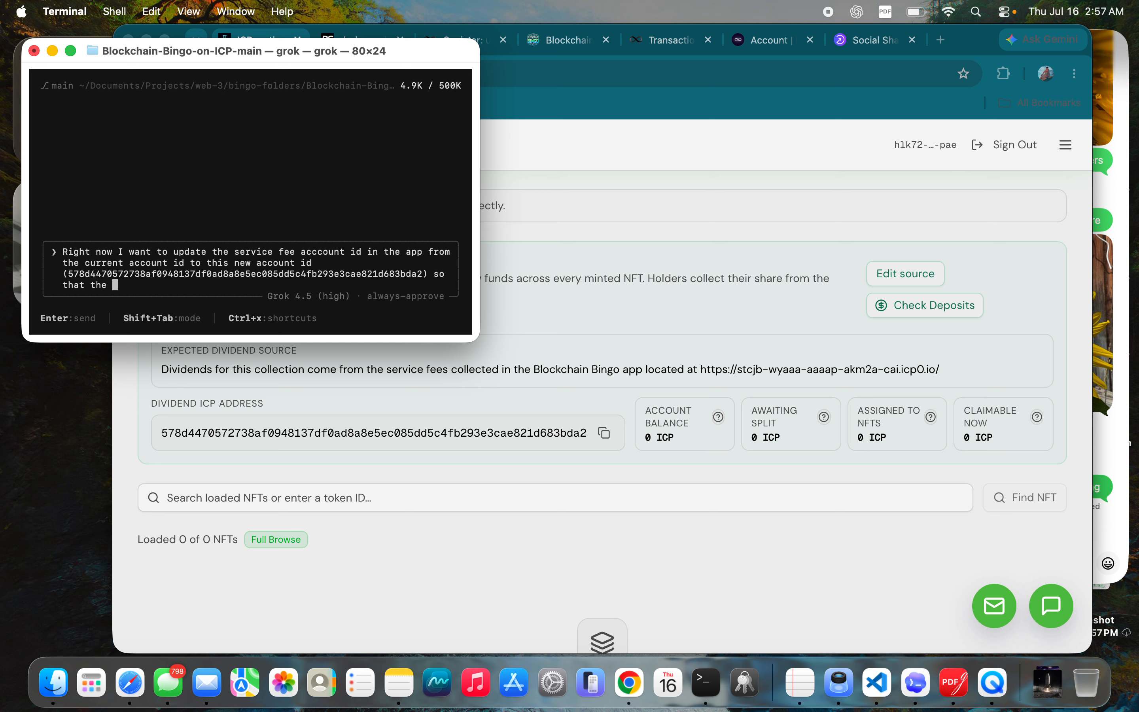
type("service fees are sent to this ne")
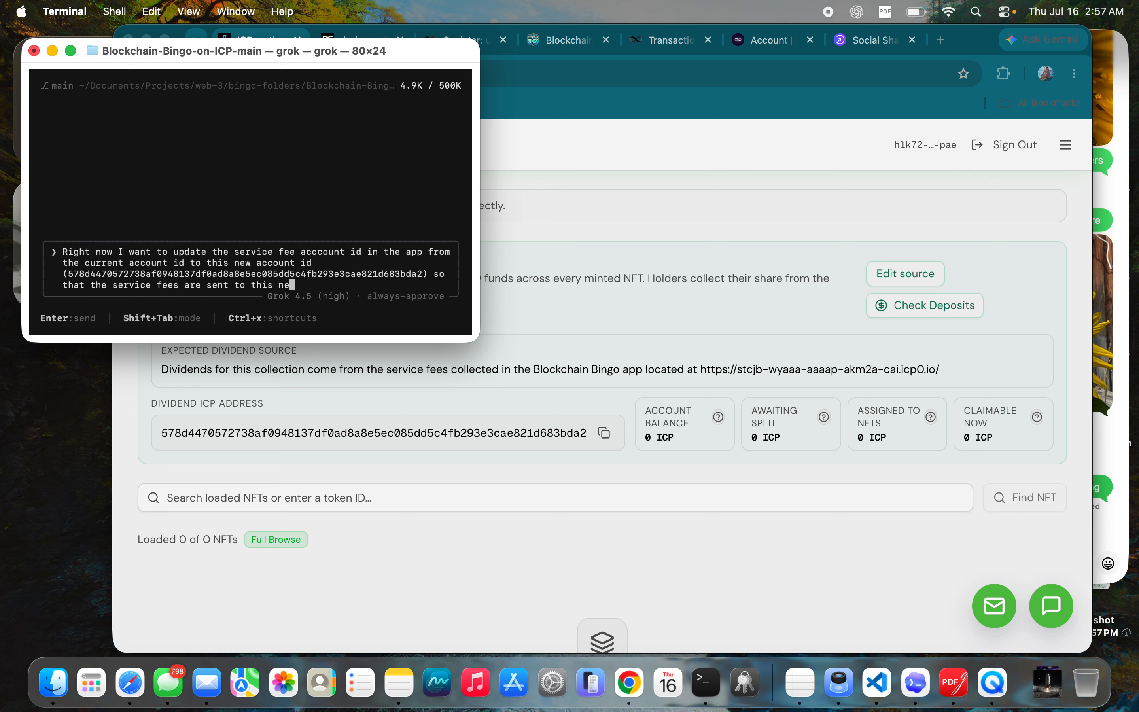
type("w account id from now on.")
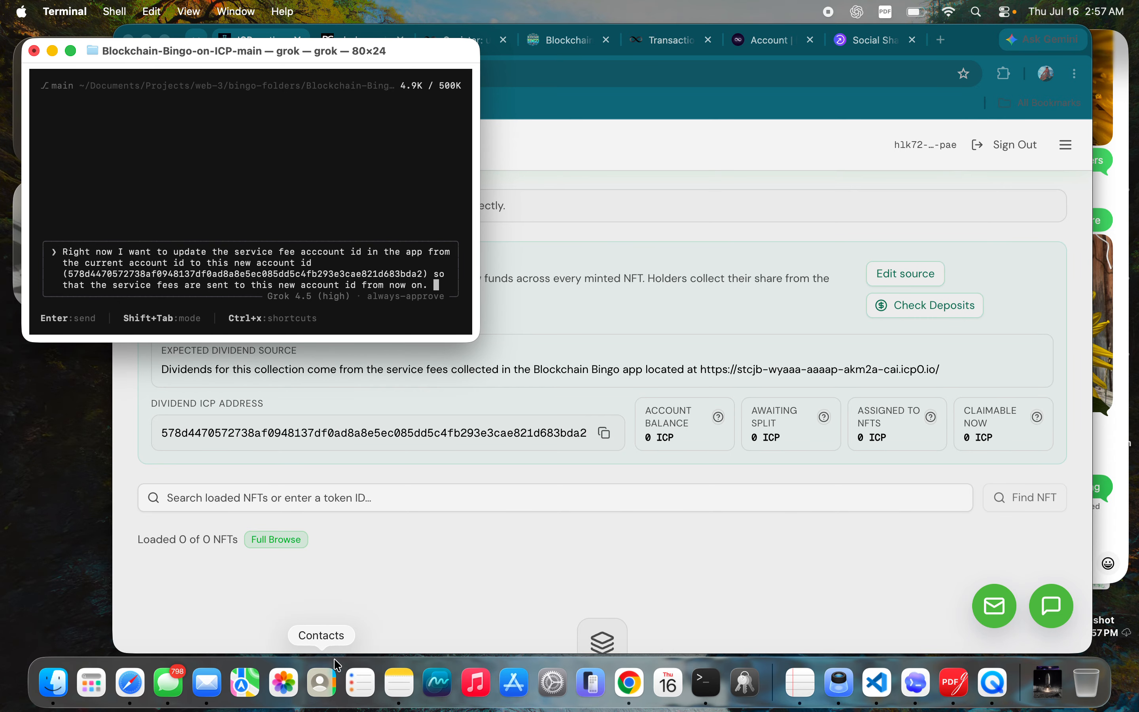
Append the standard instructions highlighted under "No caffeine prompts" in Notes to the Grok prompt in Terminal and submit it.
left_click(399, 682)
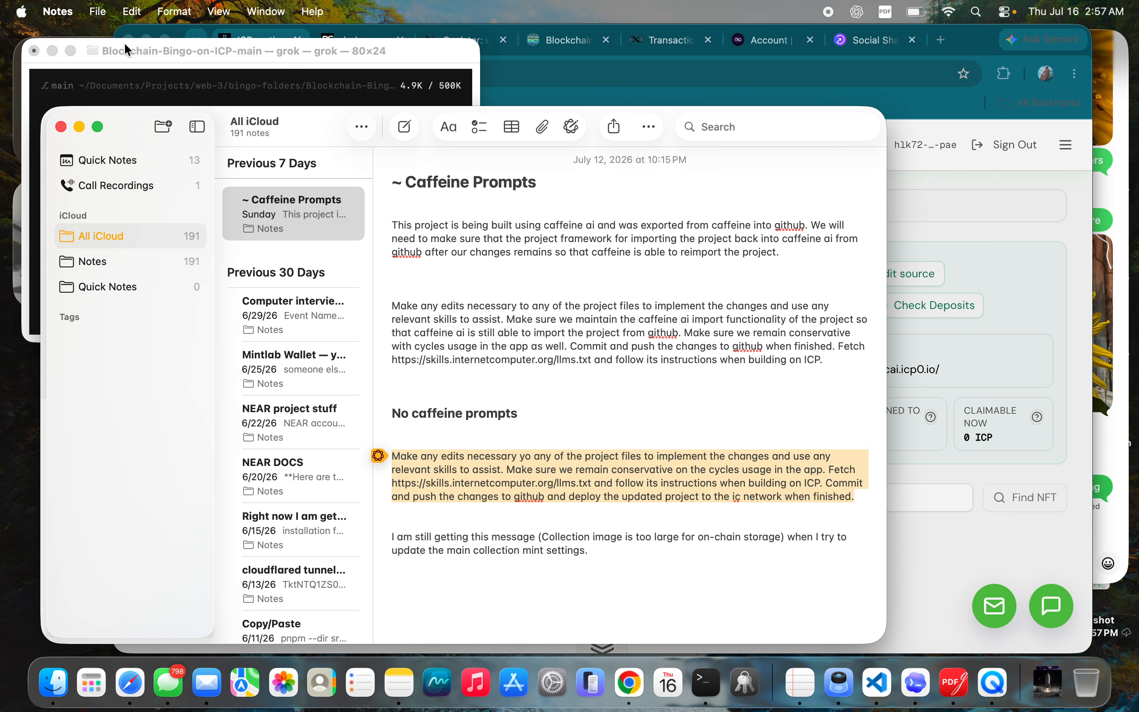
left_click(158, 51)
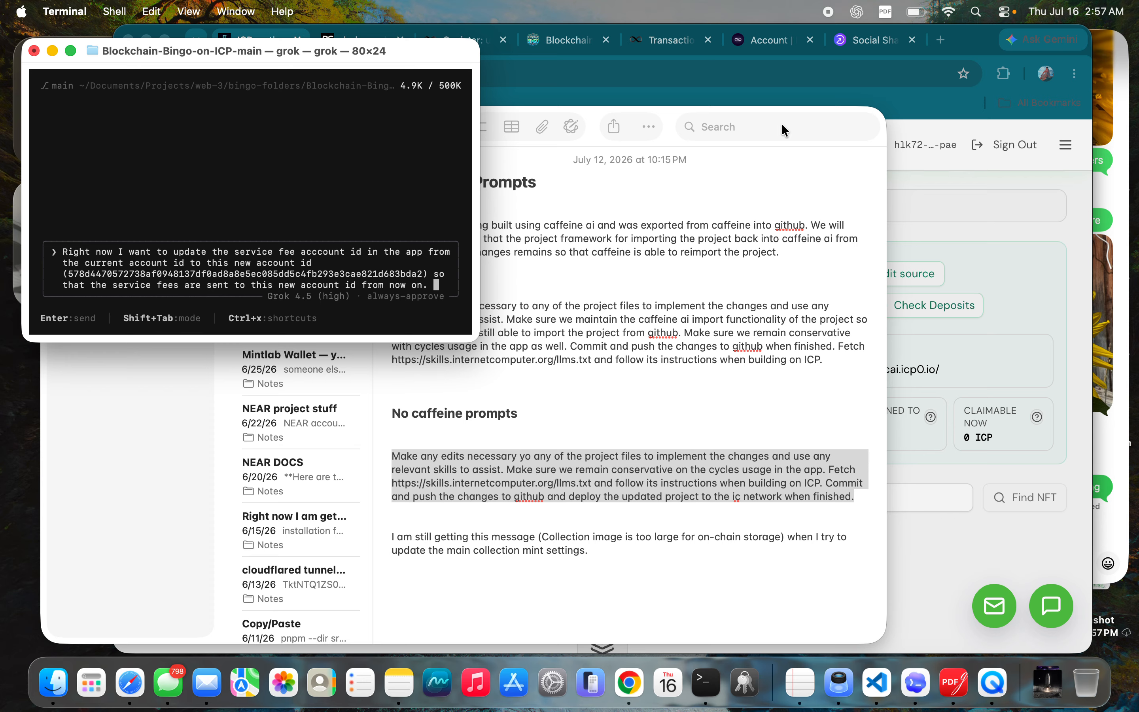
left_click(584, 365)
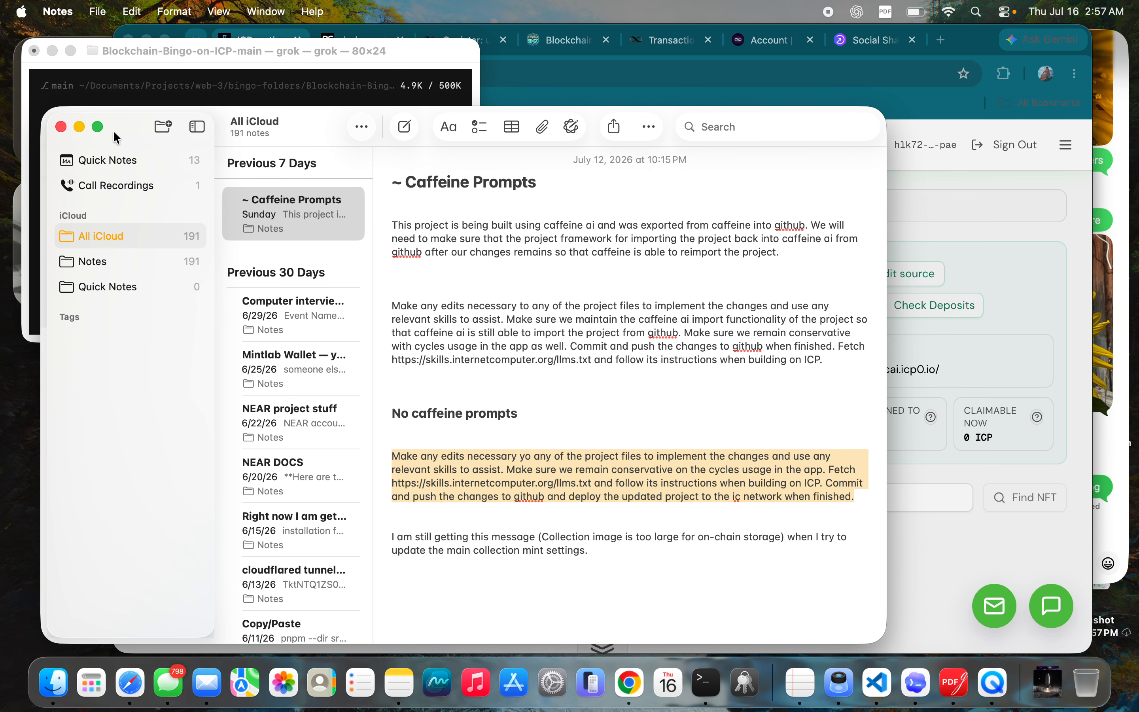
left_click(61, 126)
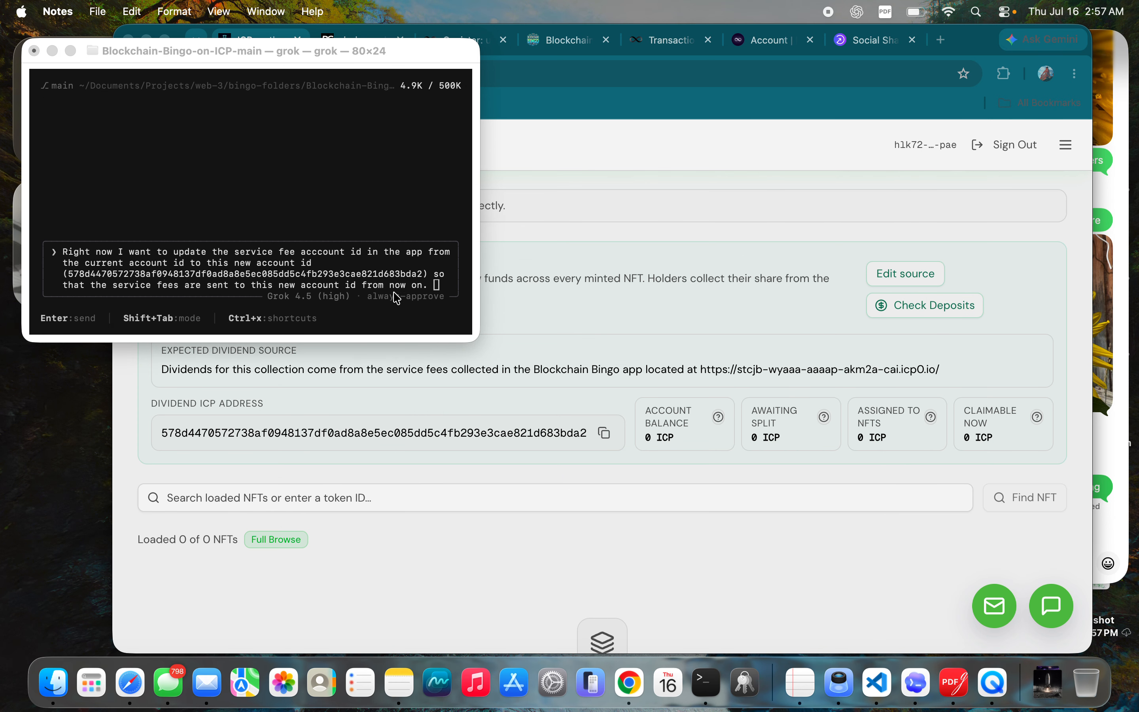
left_click(438, 284)
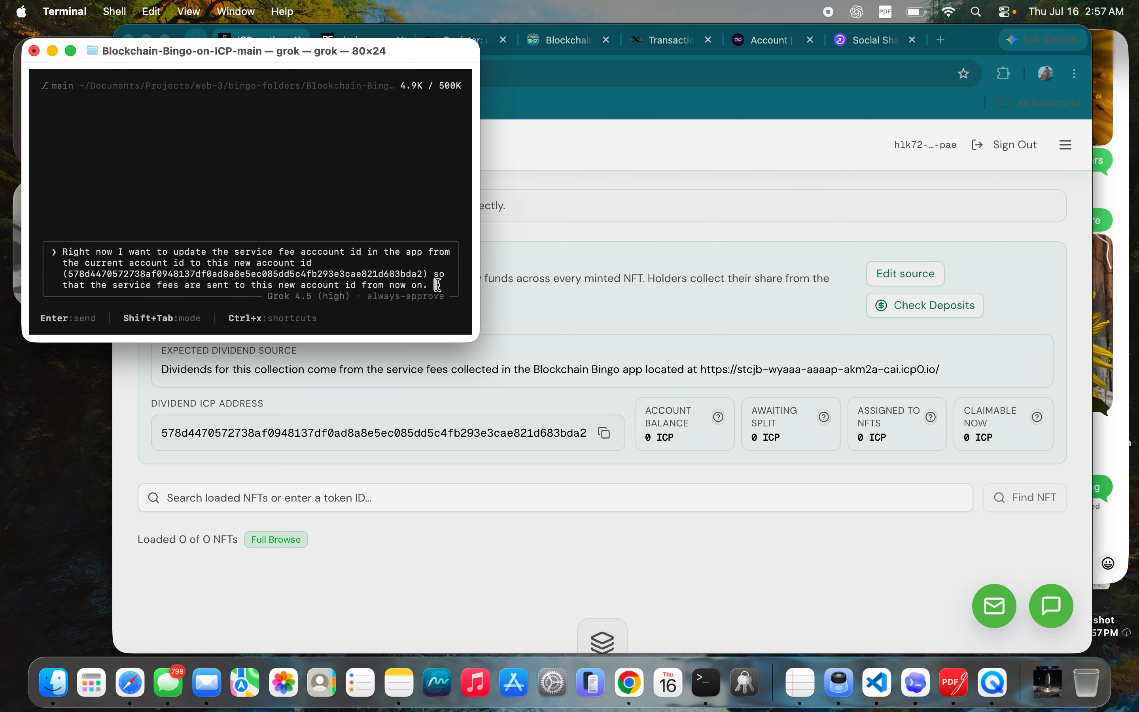
key("super+v")
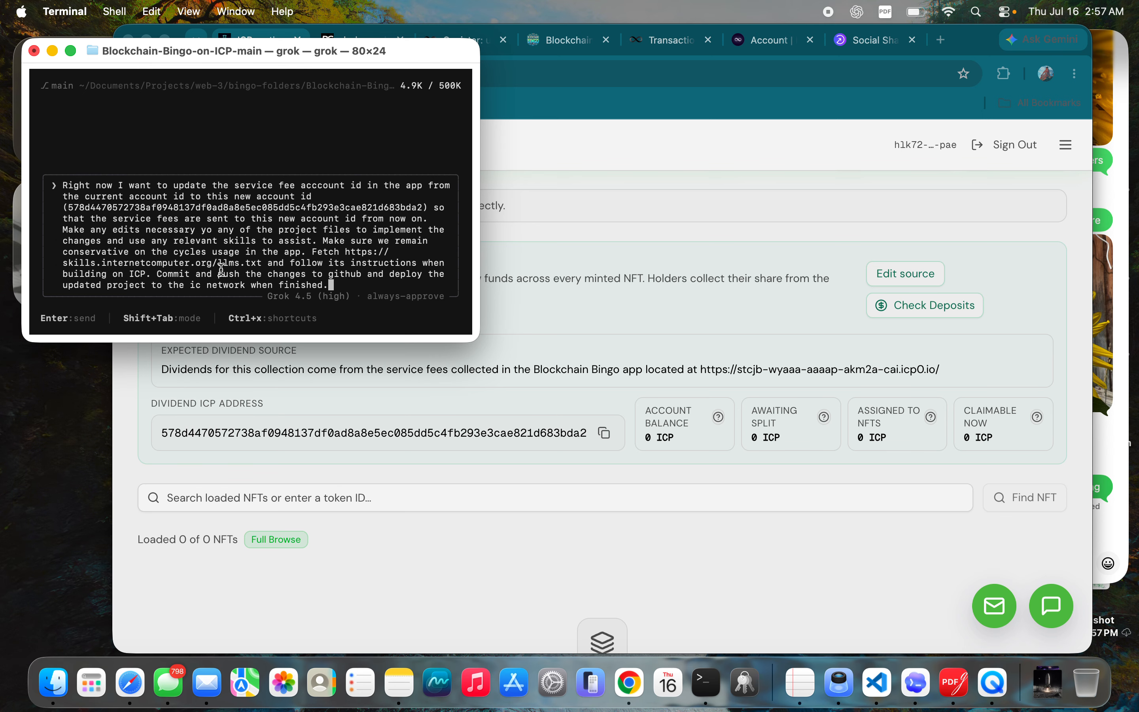
left_click(206, 230)
left_click(350, 286)
key("Return")
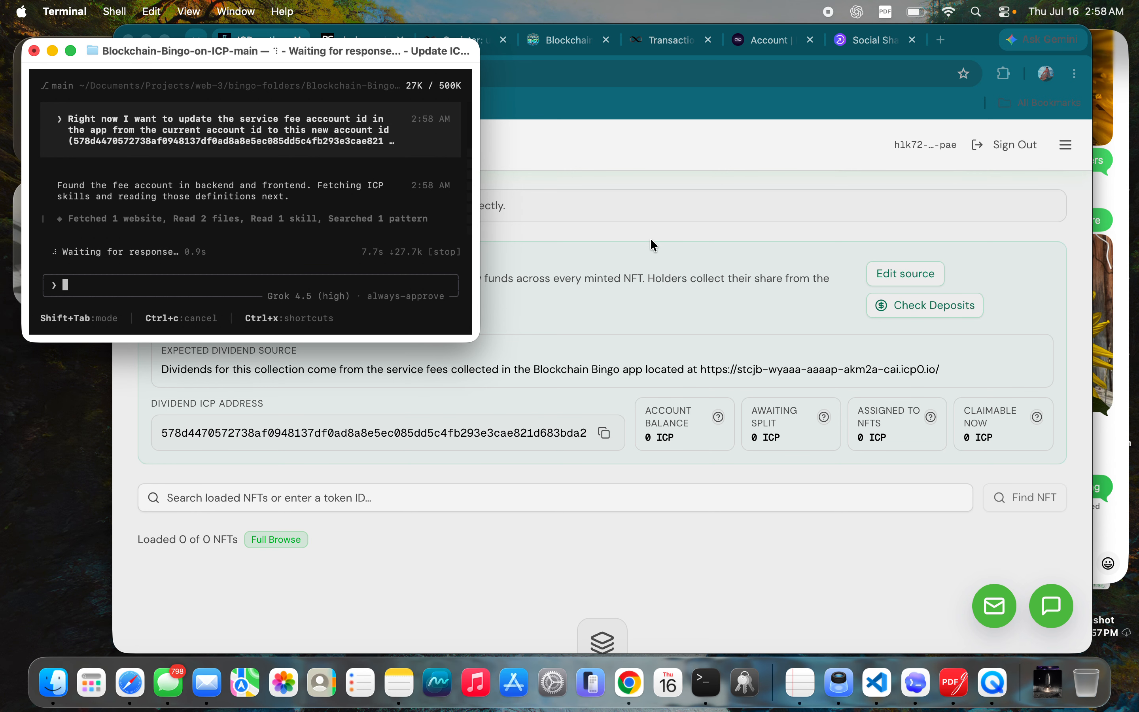
Switch back to Mintlab in Chrome, review the Blockchain Bingo dividend details, and examine the collection's card in the full collections list.
left_click(619, 291)
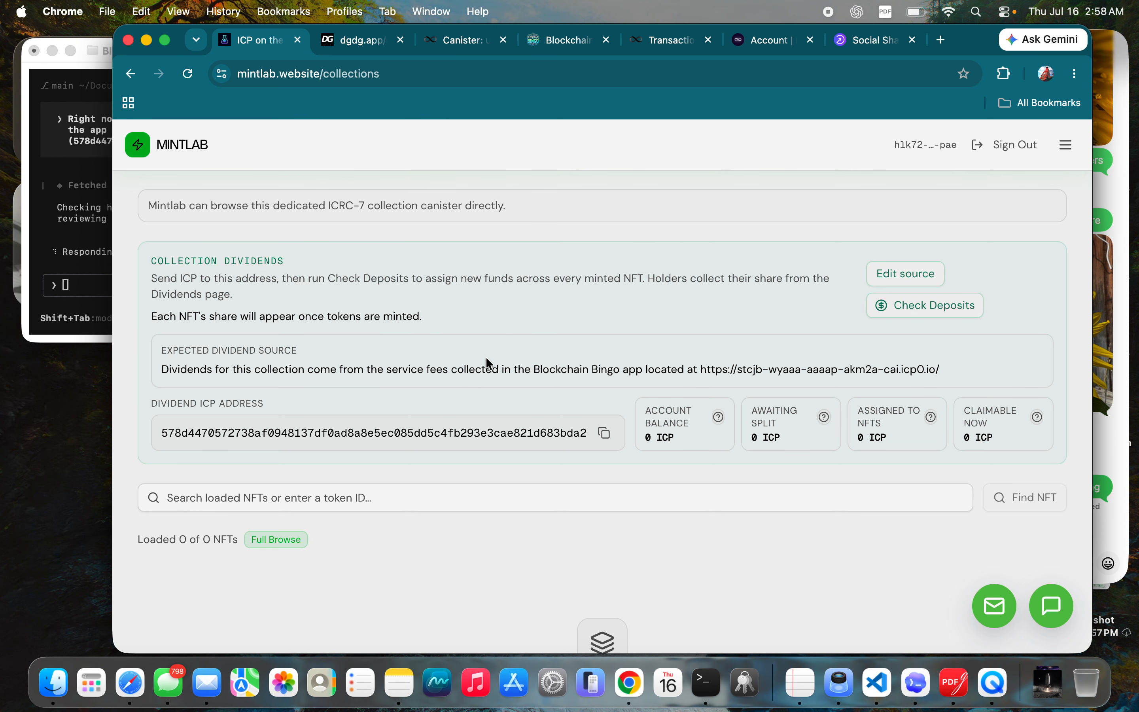
scroll(486, 363, "down", 5)
scroll(488, 371, "up", 2)
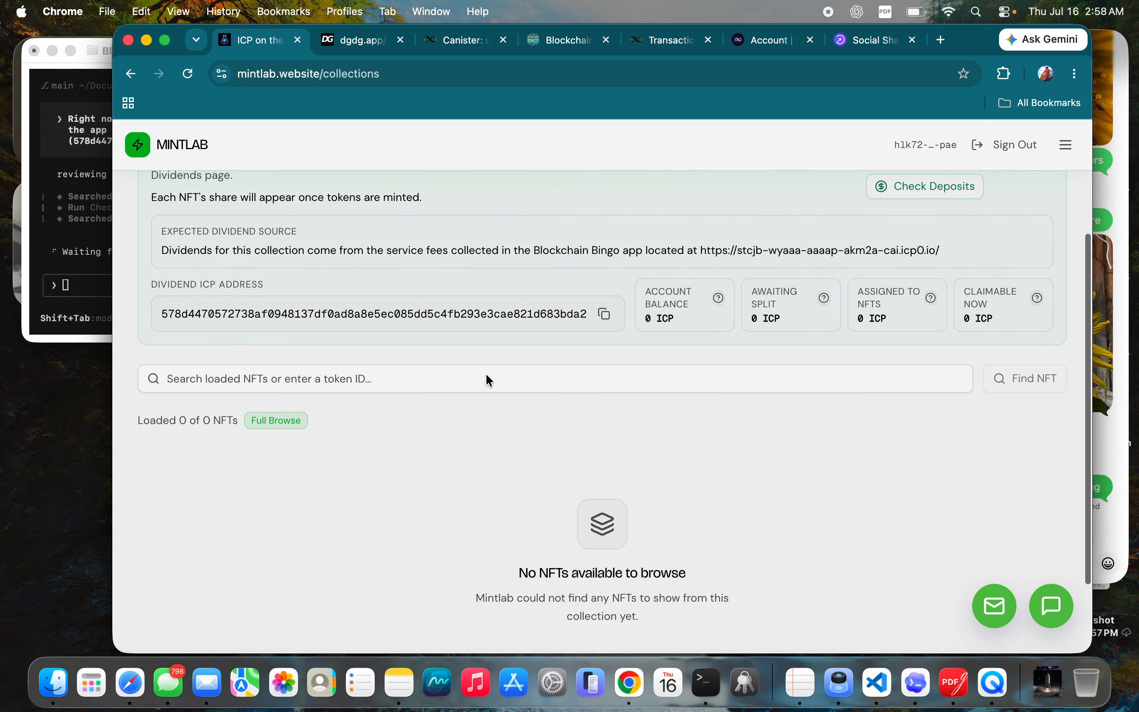
scroll(487, 375, "up", 3)
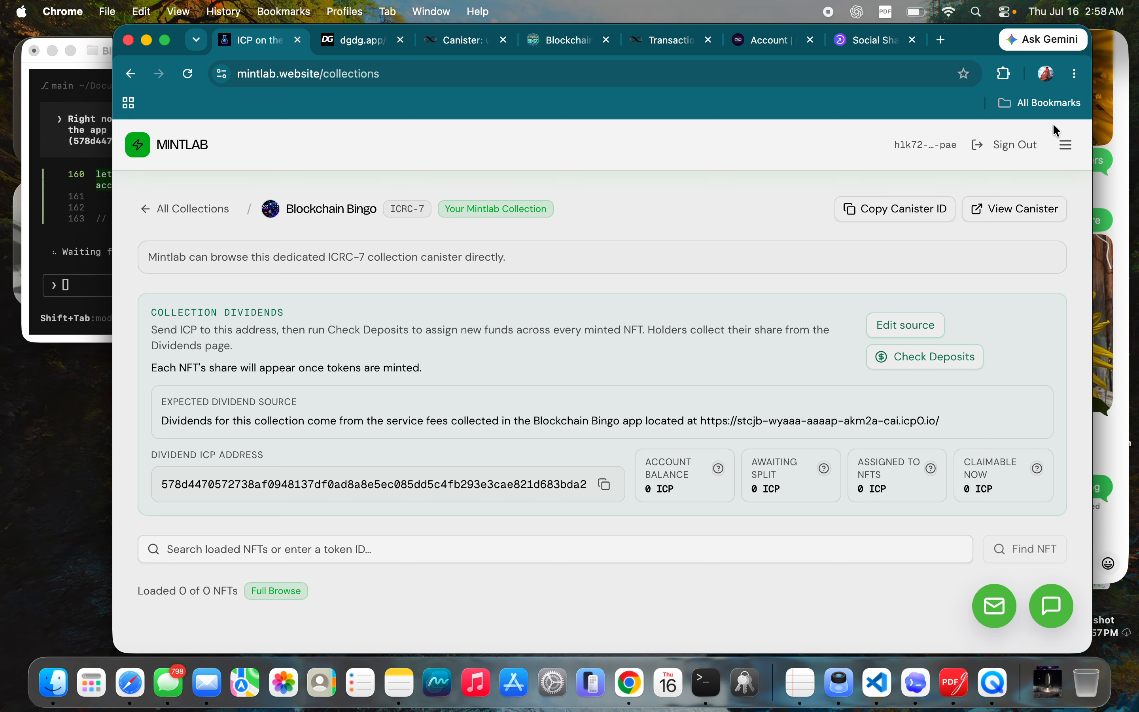
left_click(1064, 145)
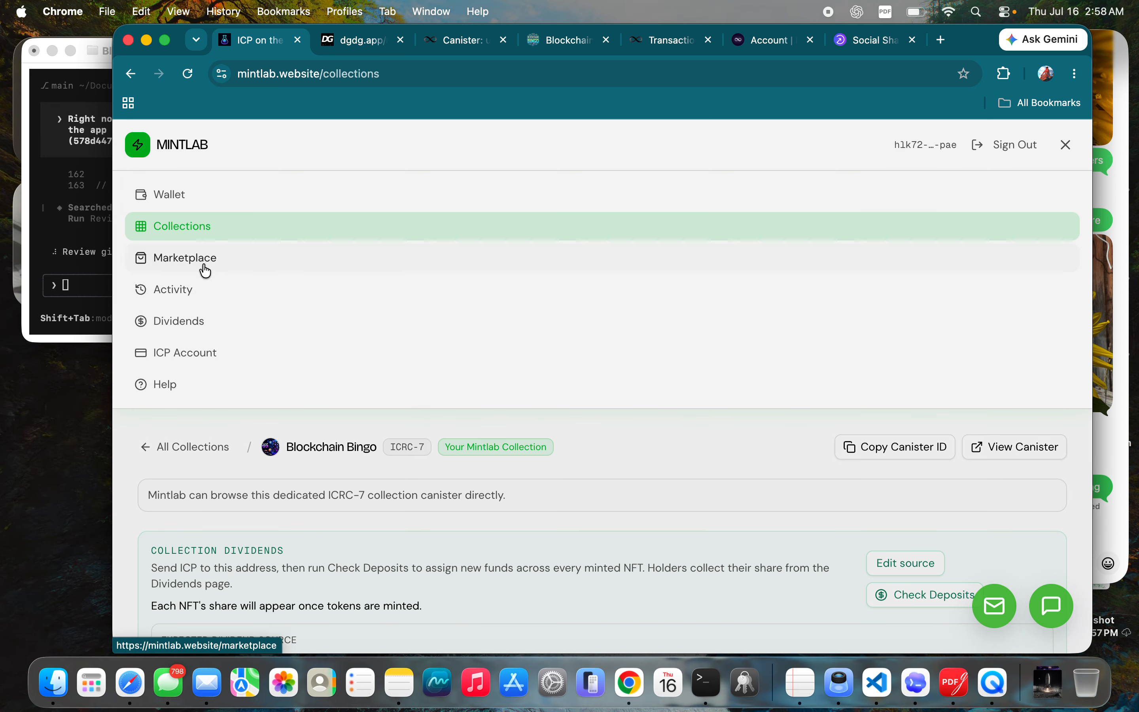
left_click(166, 227)
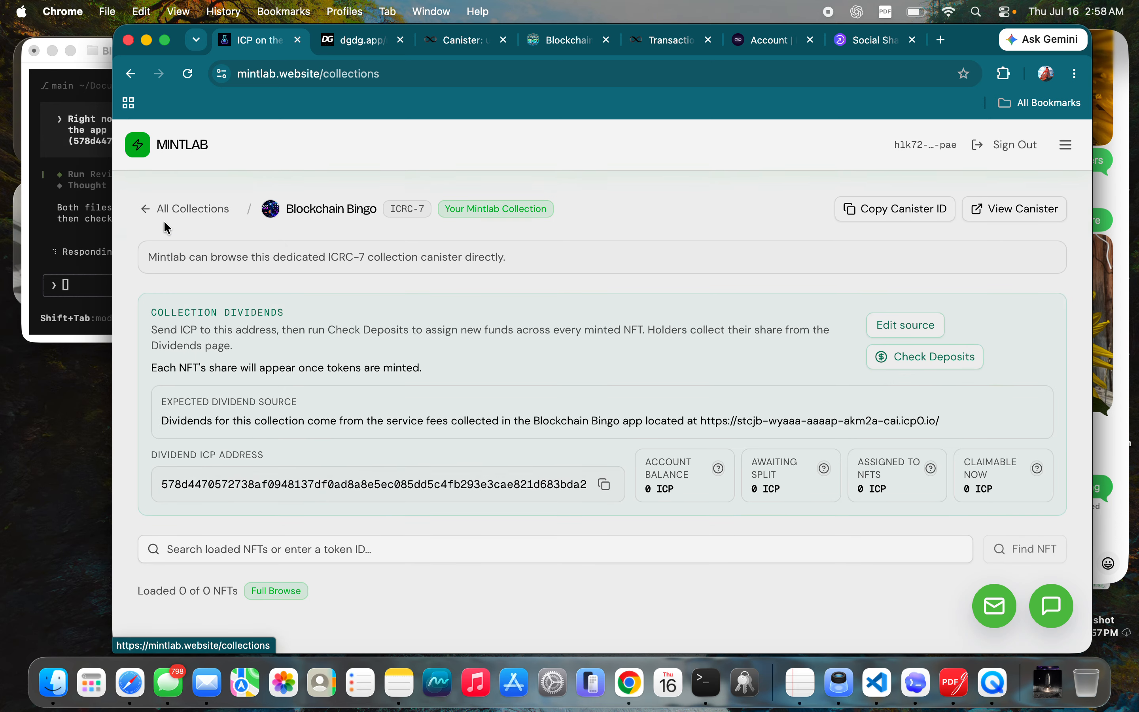
scroll(298, 450, "down", 8)
scroll(302, 451, "up", 10)
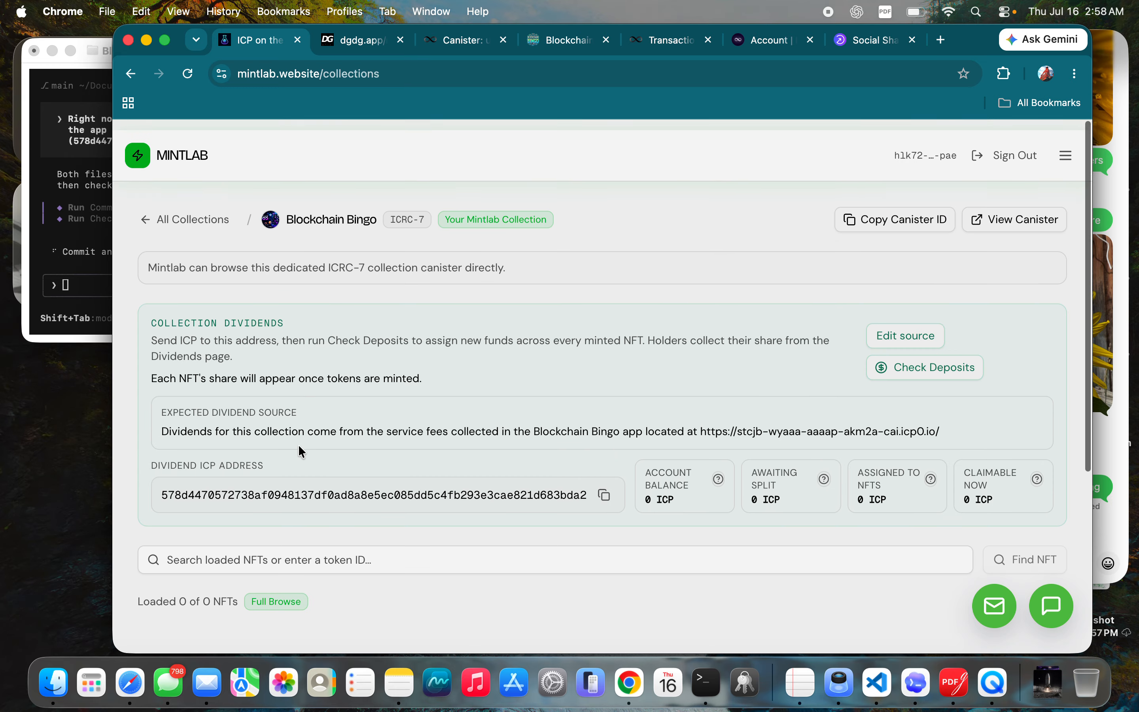
left_click(181, 207)
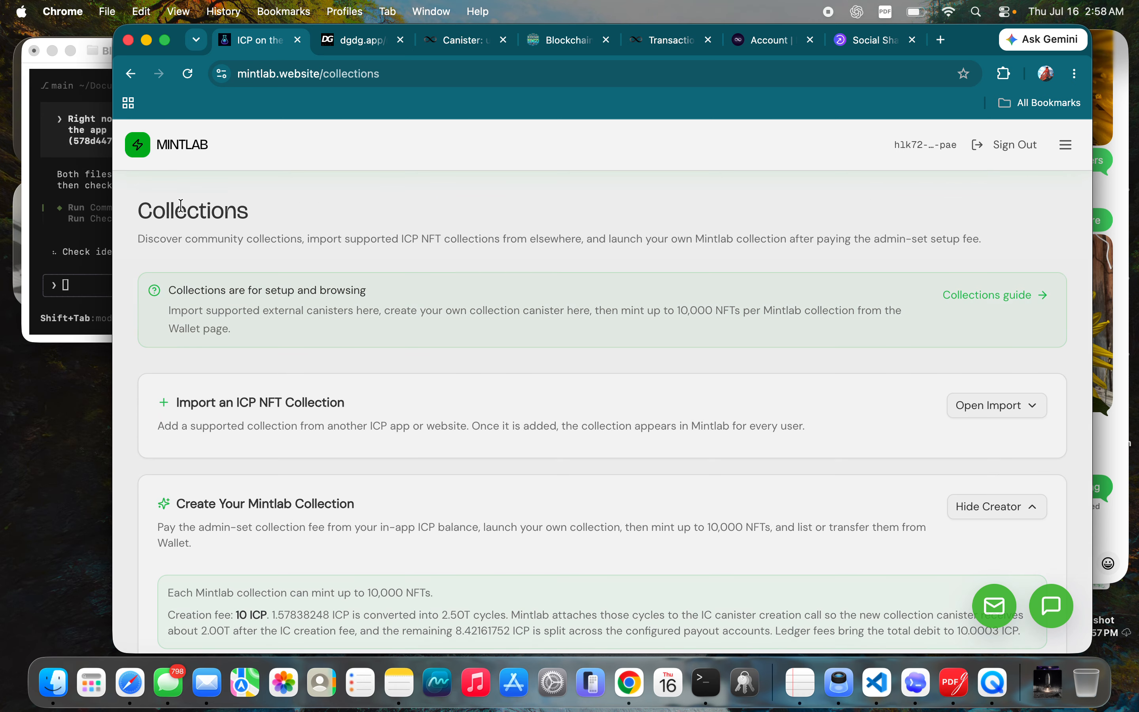
scroll(361, 427, "down", 15)
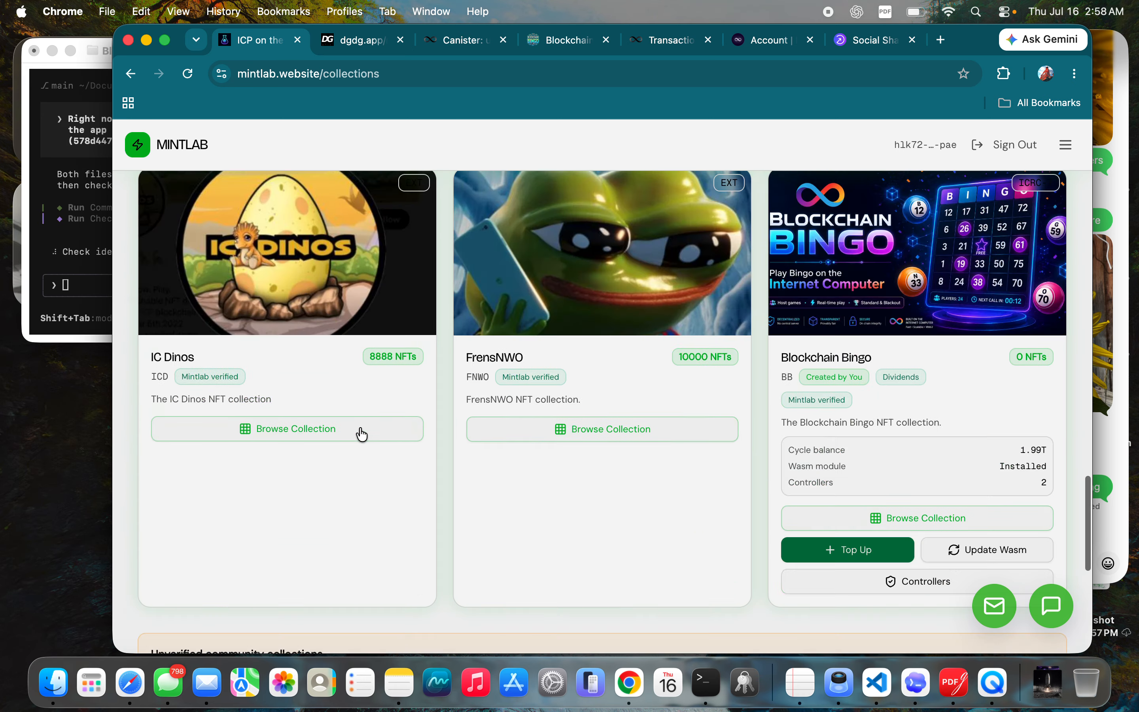
scroll(360, 433, "down", 5)
scroll(359, 433, "up", 6)
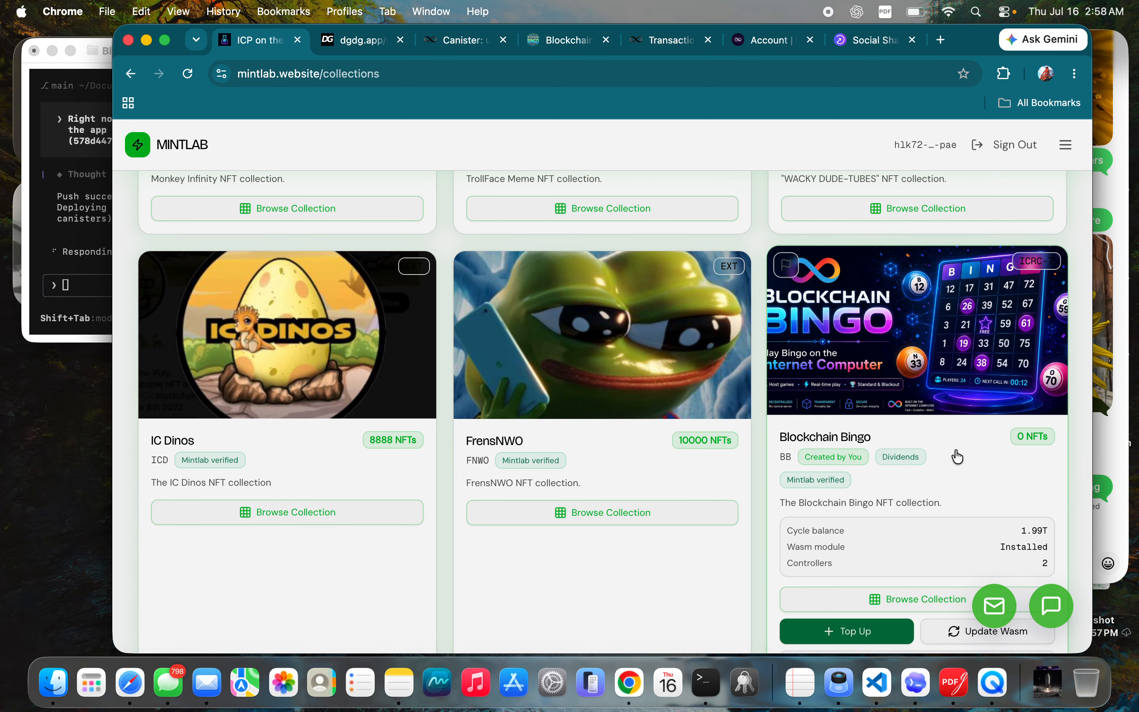
Open the controllers list of the Blockchain Bingo collection, examine its controllers, and close the list.
scroll(956, 455, "down", 3)
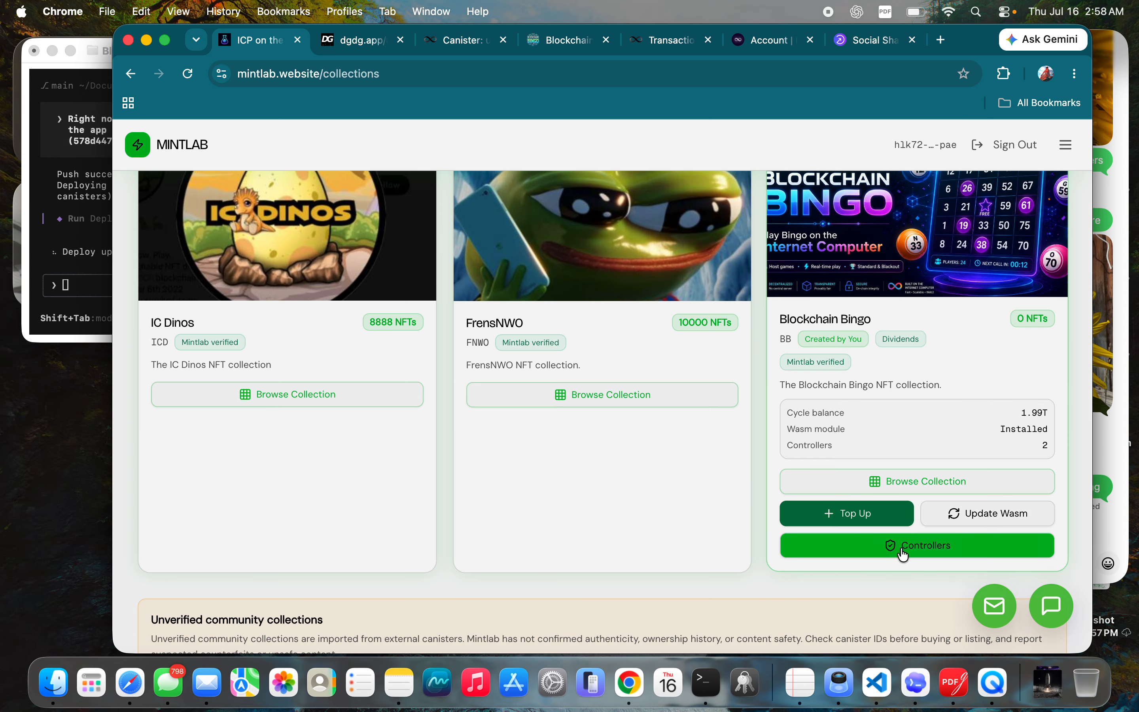
scroll(882, 338, "up", 2)
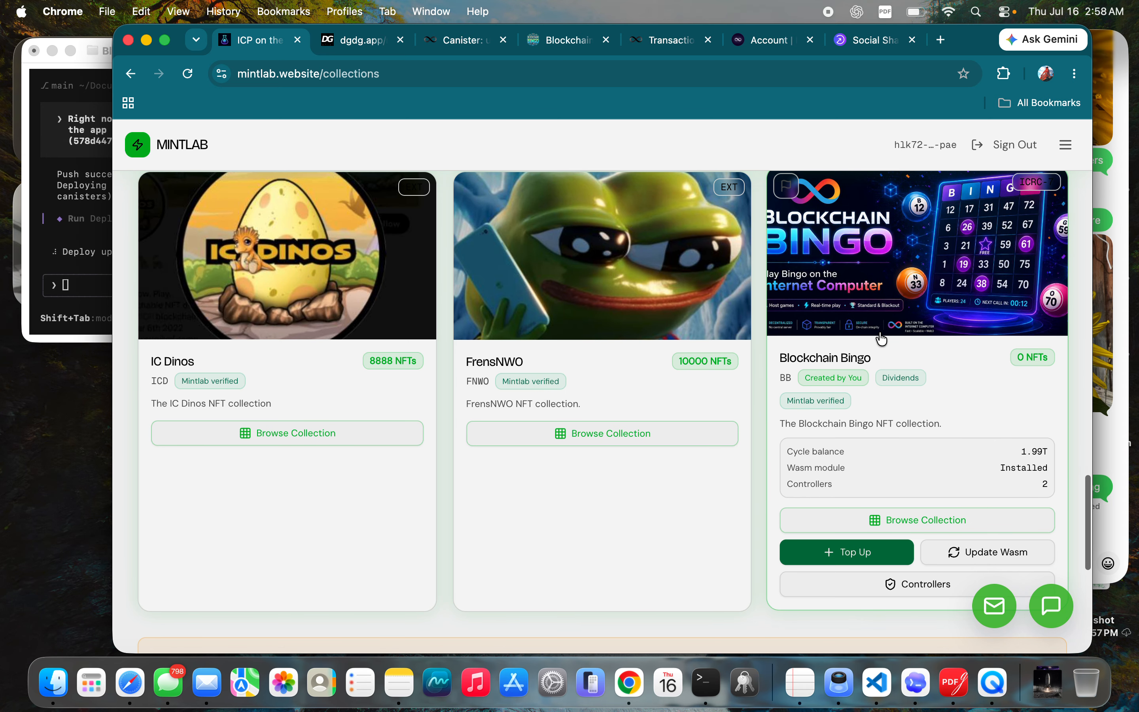
left_click(854, 589)
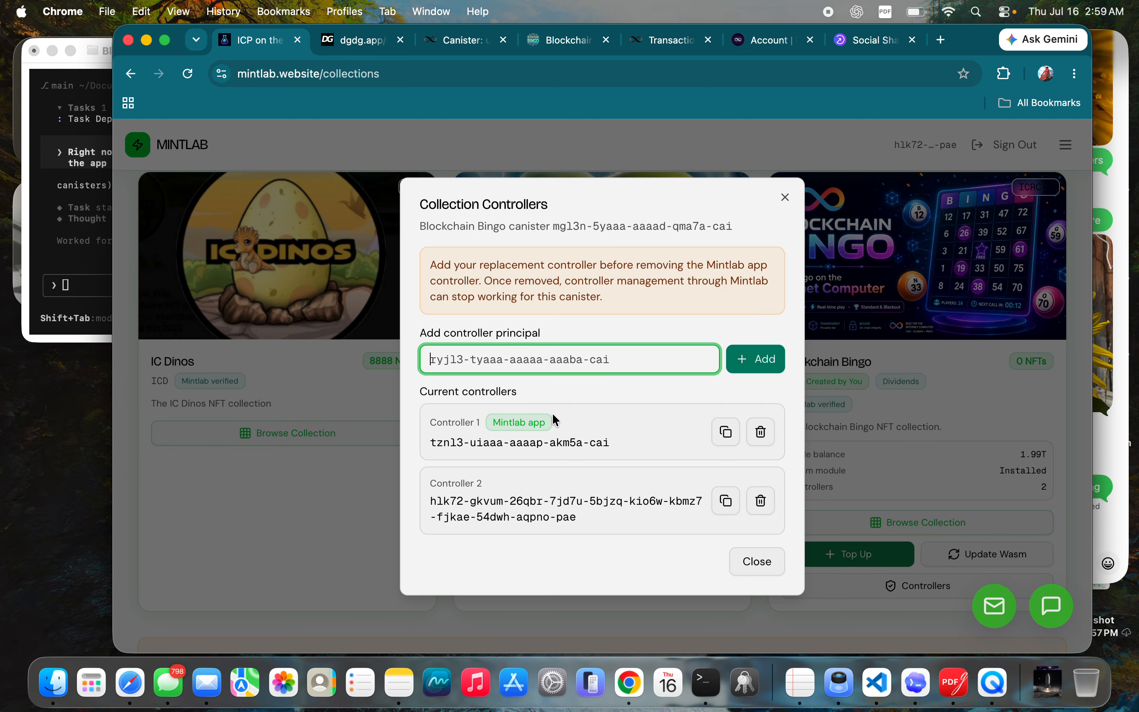
left_click(785, 198)
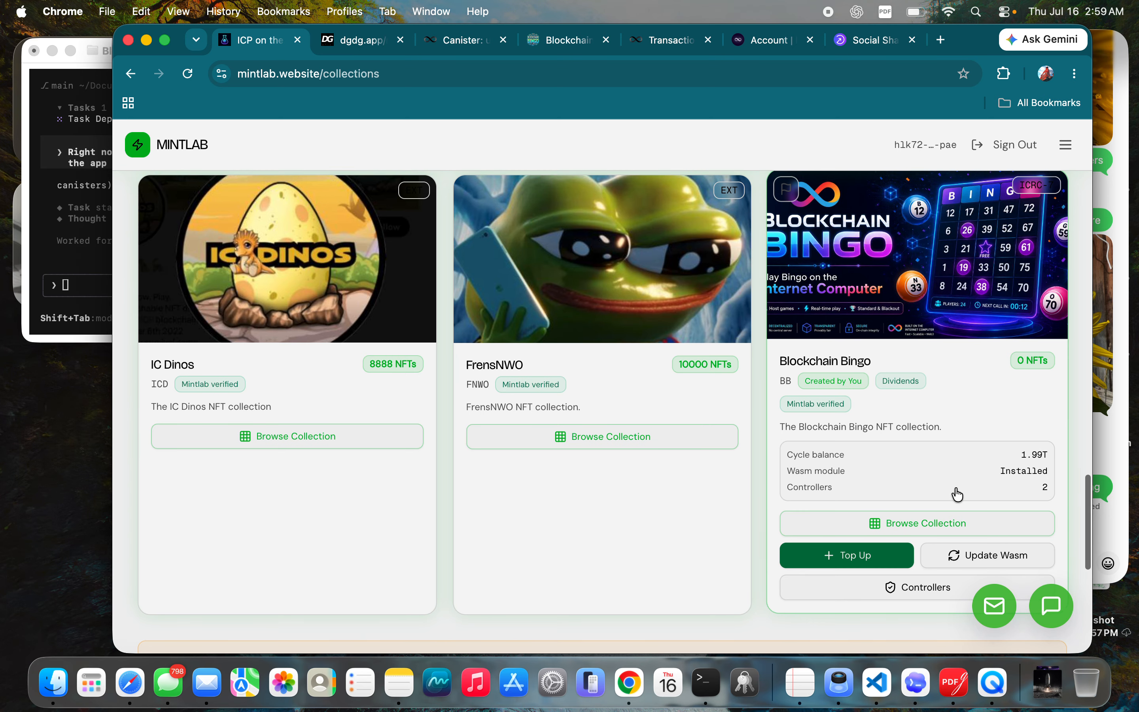
Review the Blockchain Bingo card among the collections, check Grok's deployment progress in Terminal, and return to Mintlab in Chrome.
scroll(956, 493, "up", 1)
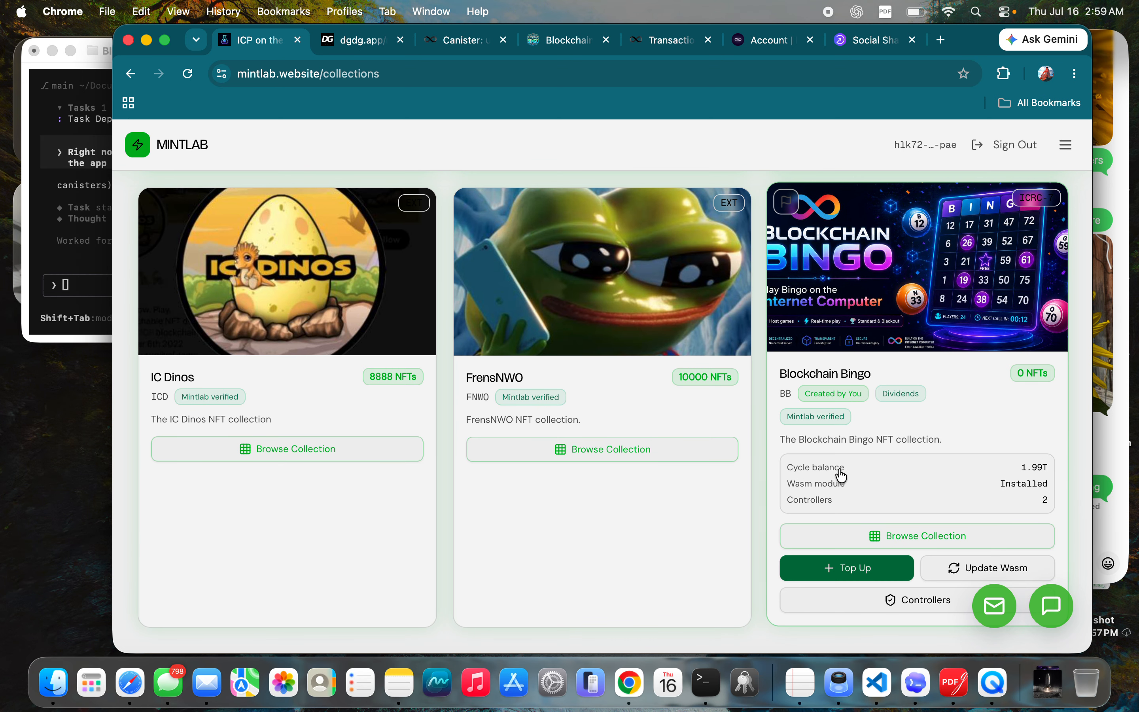
scroll(864, 415, "up", 1)
scroll(864, 414, "up", 5)
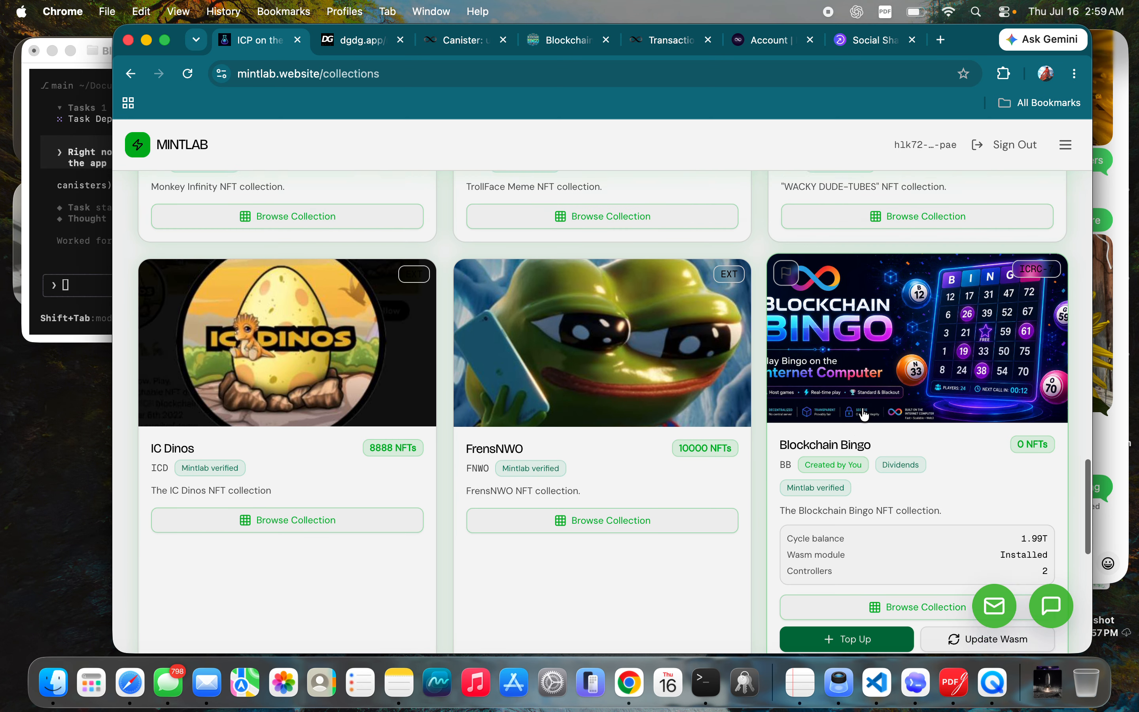
scroll(864, 413, "down", 5)
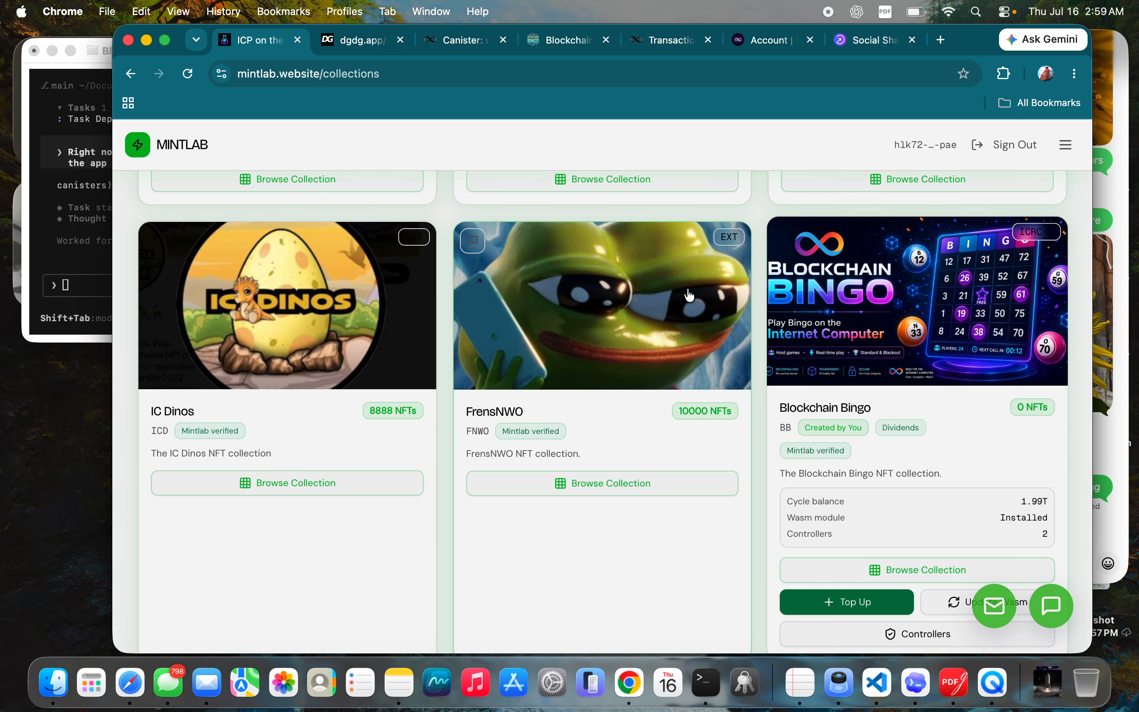
scroll(1042, 503, "down", 4)
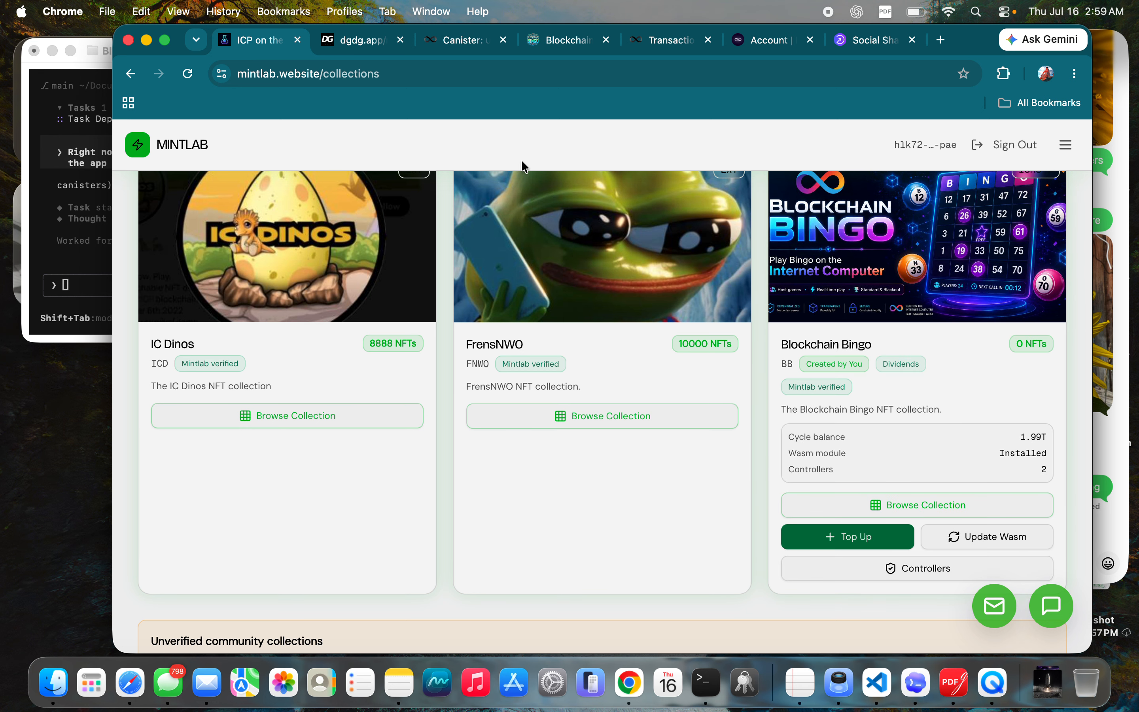
left_click(77, 225)
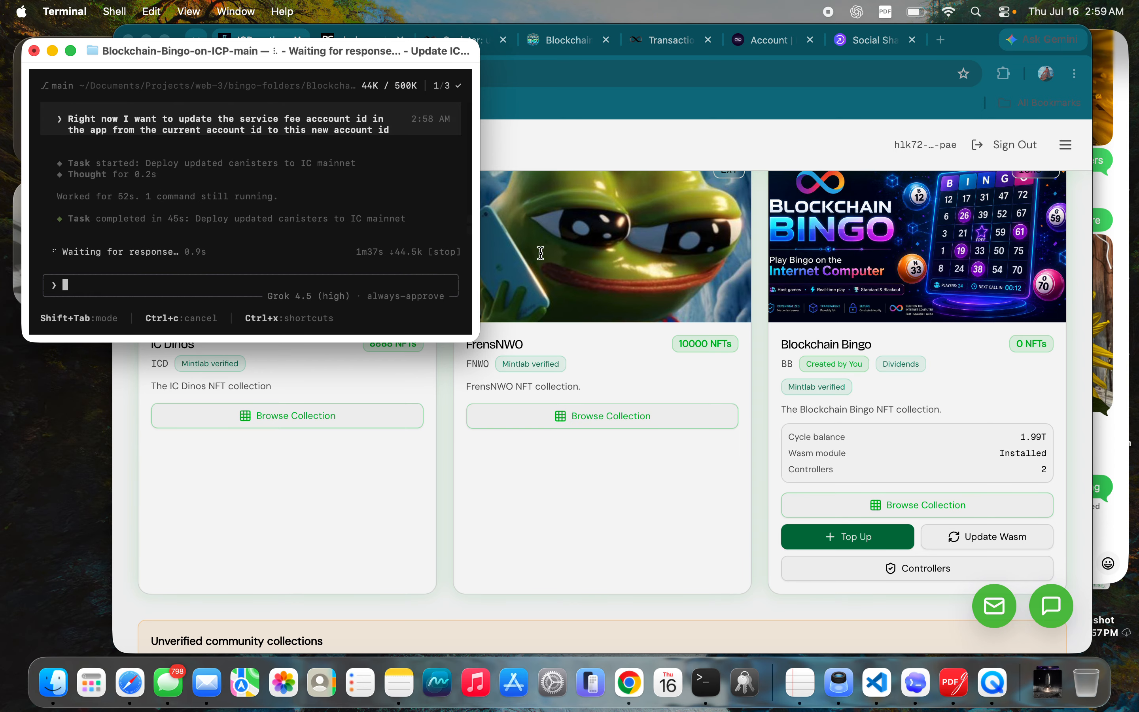
left_click(765, 439)
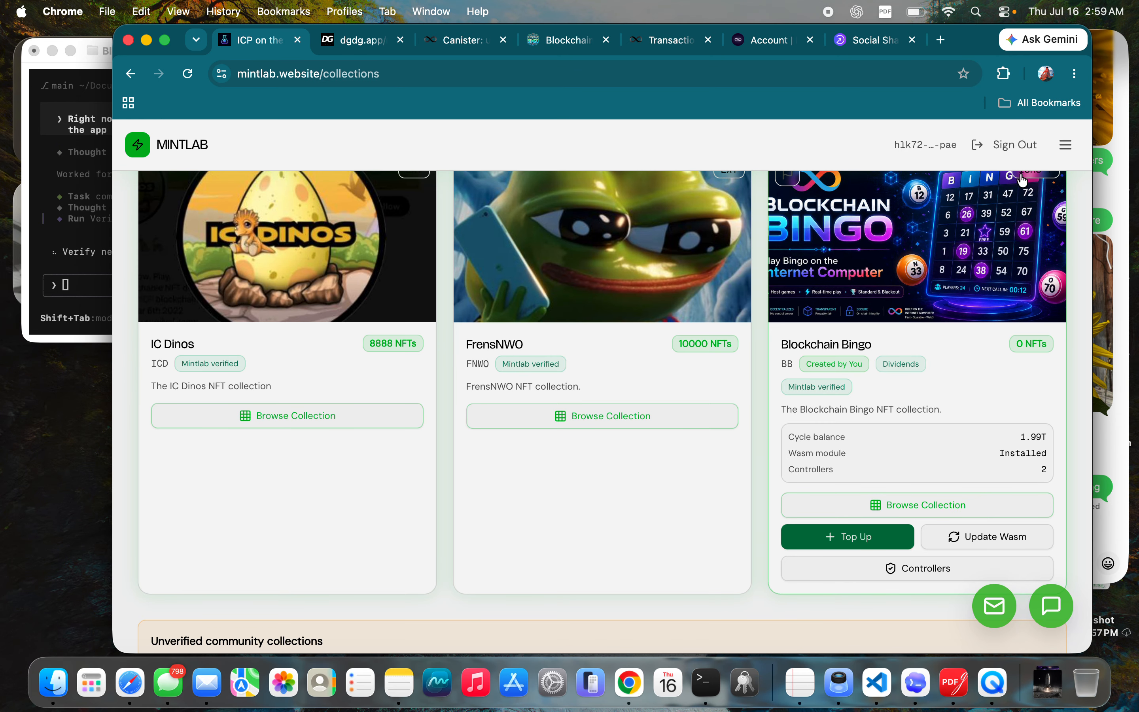
Go to the Mintlab wallet and expand its Mint NFTs form.
left_click(1062, 146)
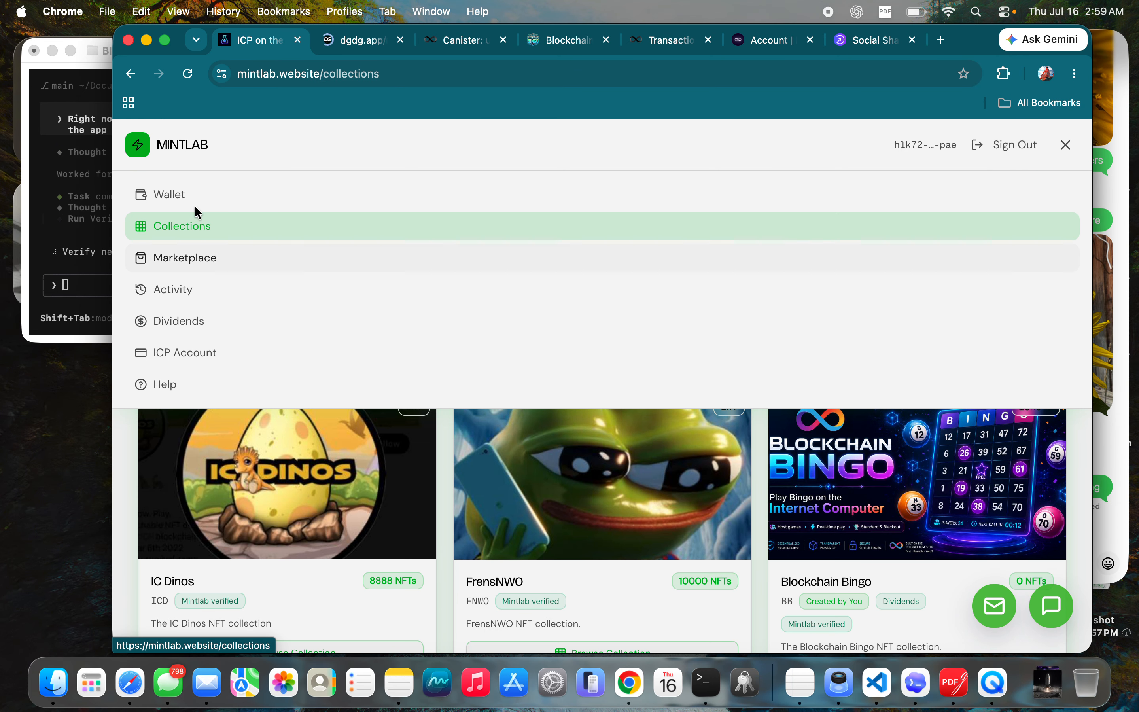
left_click(169, 203)
scroll(170, 202, "down", 3)
left_click(995, 367)
scroll(996, 368, "down", 5)
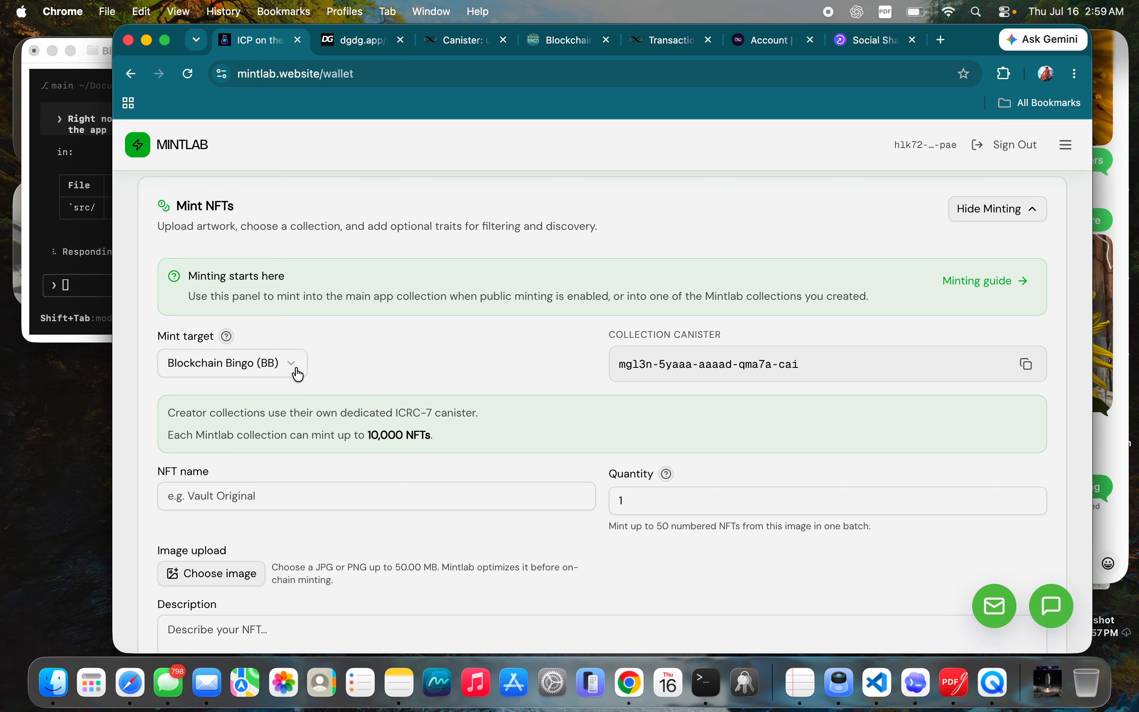
Check the available mint targets and leave Blockchain Bingo (BB) selected.
left_click(217, 366)
left_click(211, 368)
double_click(211, 368)
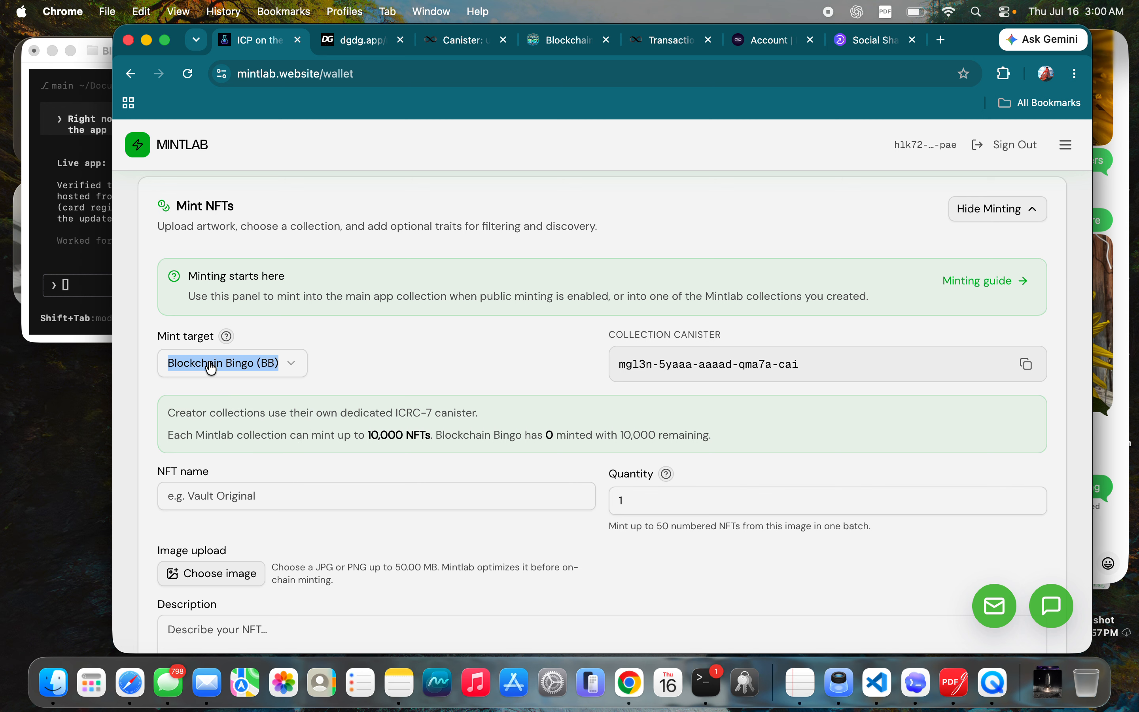
left_click(212, 368)
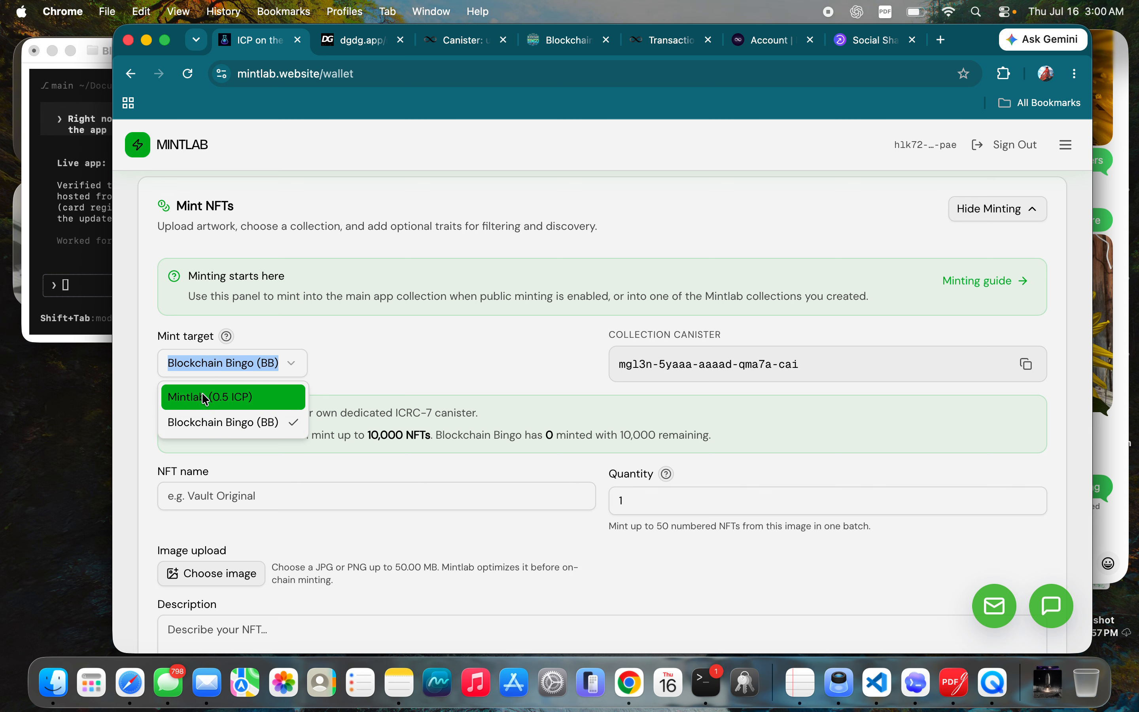
left_click(235, 364)
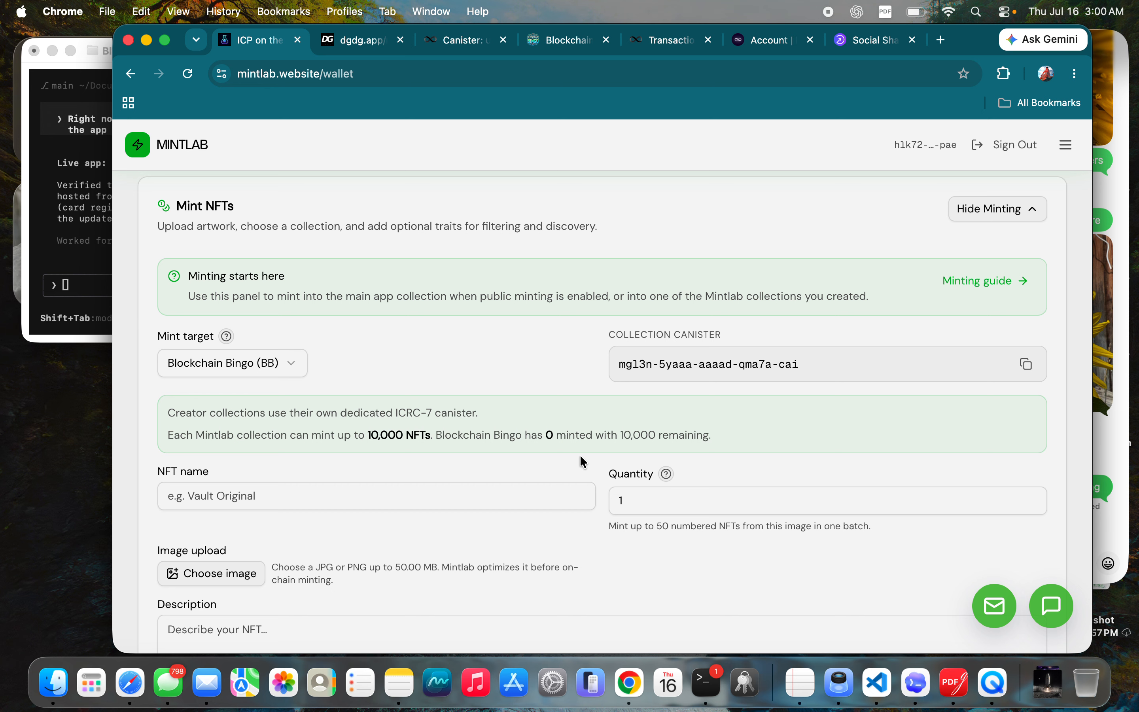
Upload "ChatGPT Image Jul 14, 2026, 01_34_18 AM.png" from Downloads as the NFT image.
scroll(333, 581, "down", 2)
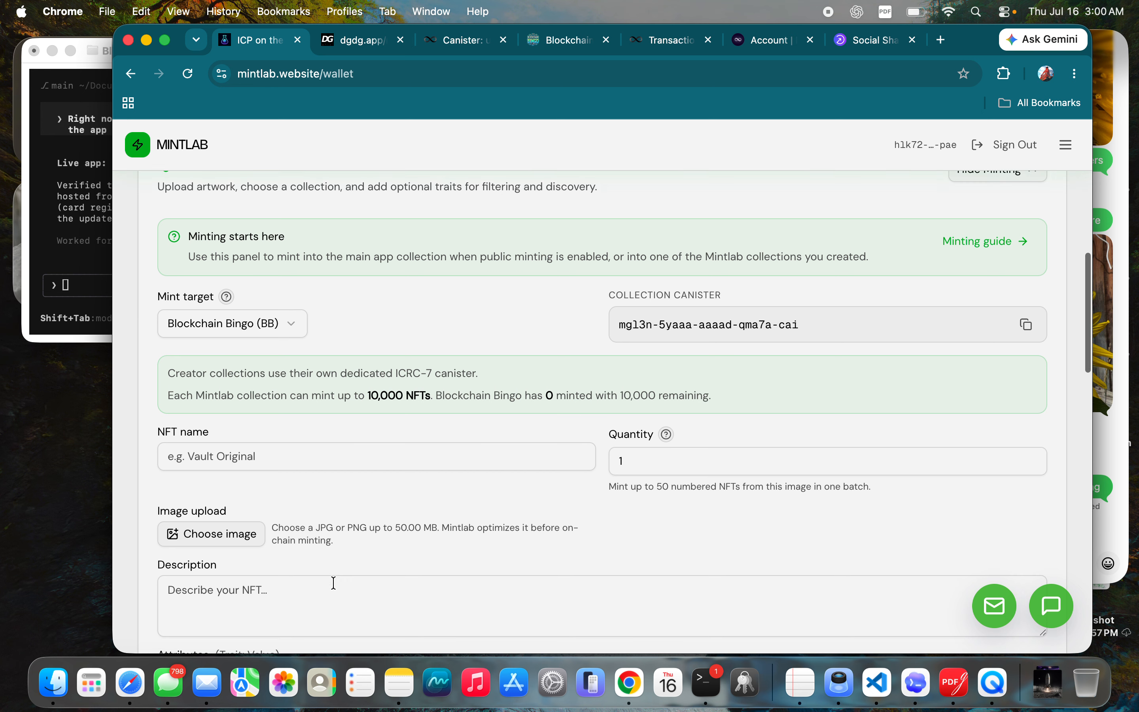
left_click(238, 539)
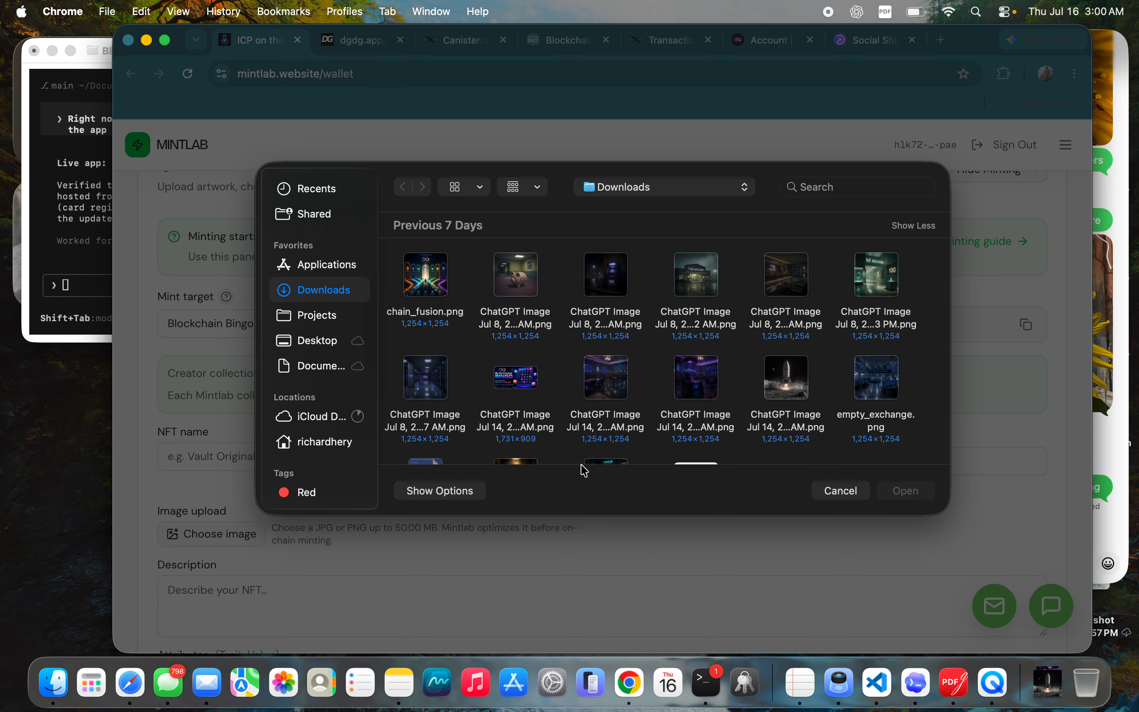
left_click(695, 385)
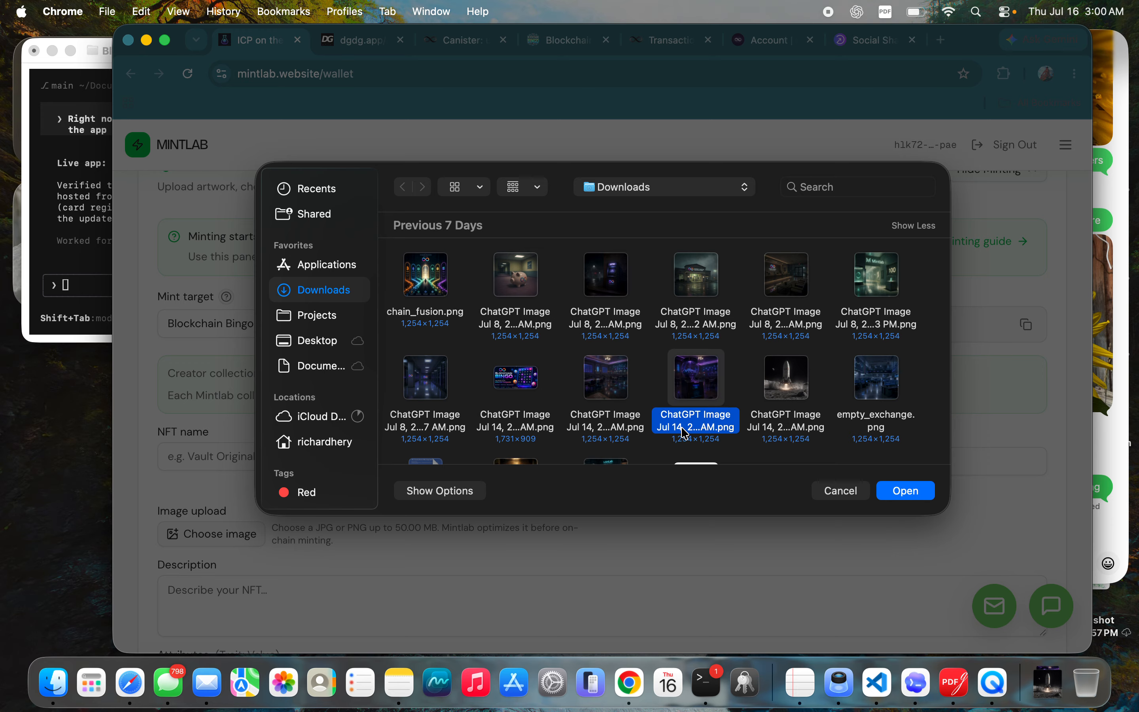
left_click(903, 491)
Name the NFT "Bingo Balls" and set the mint quantity to 10.
left_click(344, 455)
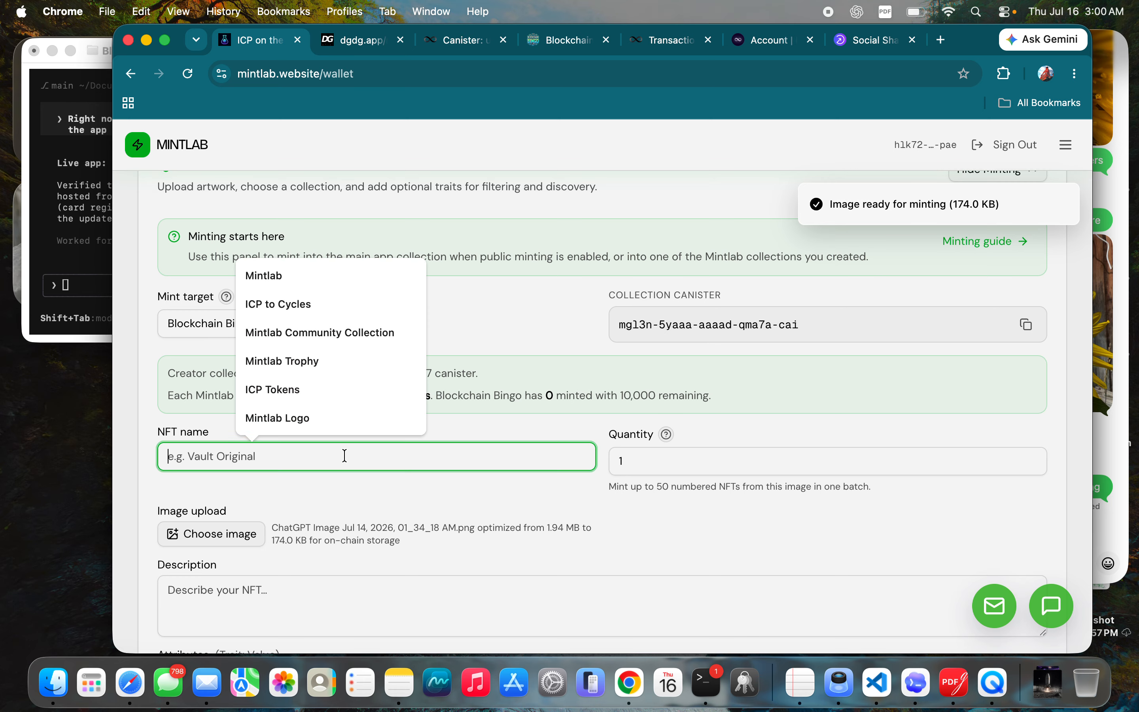
type("Bin")
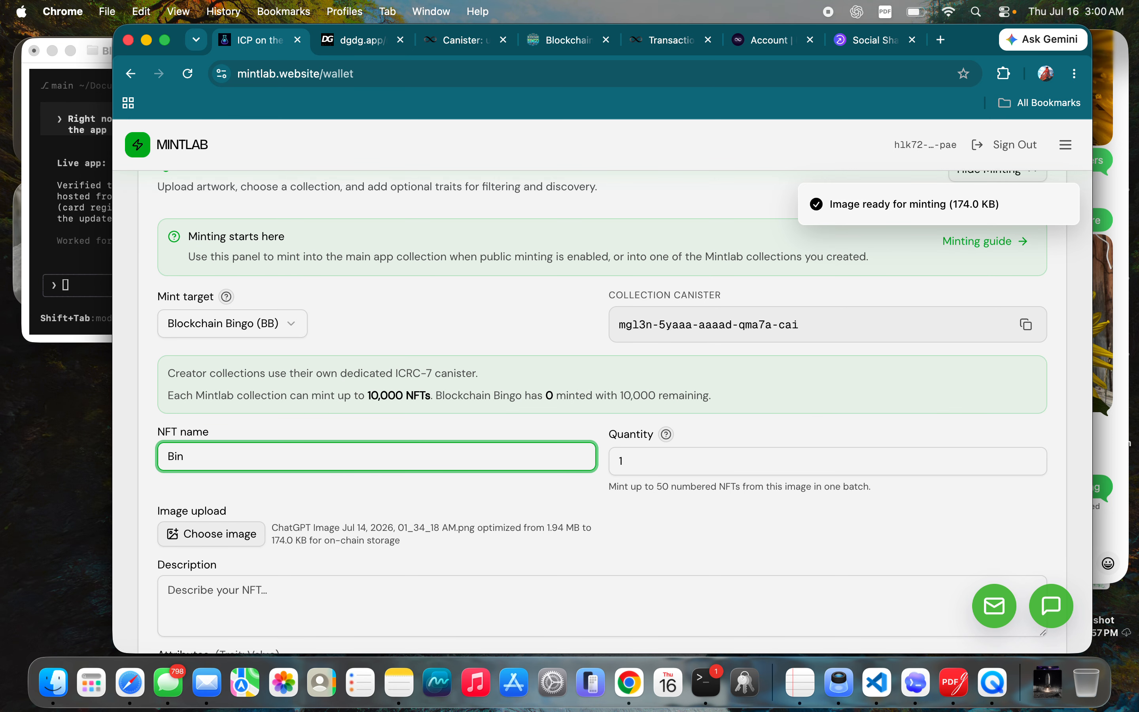
type("go Balls")
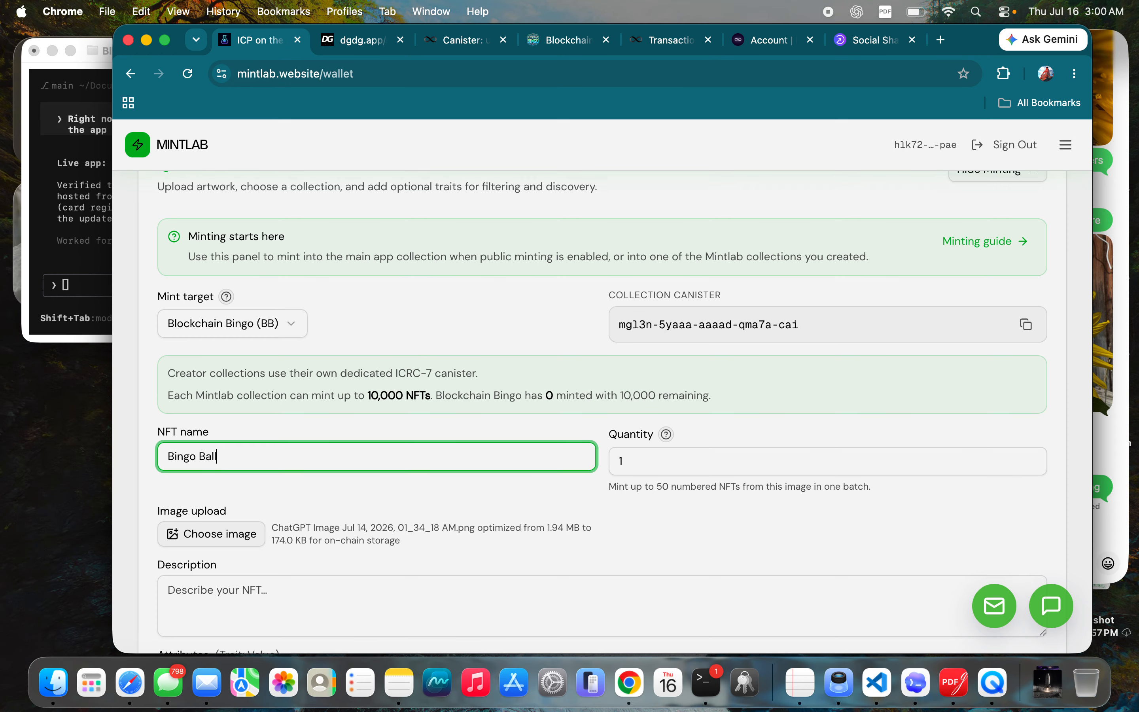
left_click(630, 460)
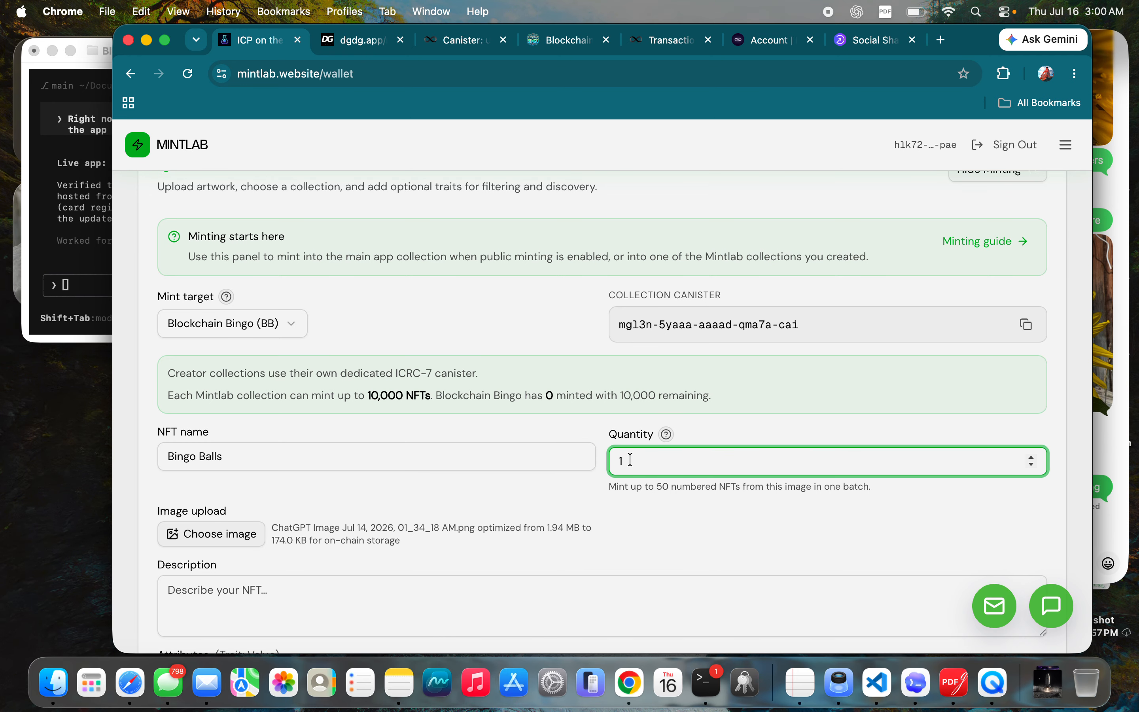
type("0")
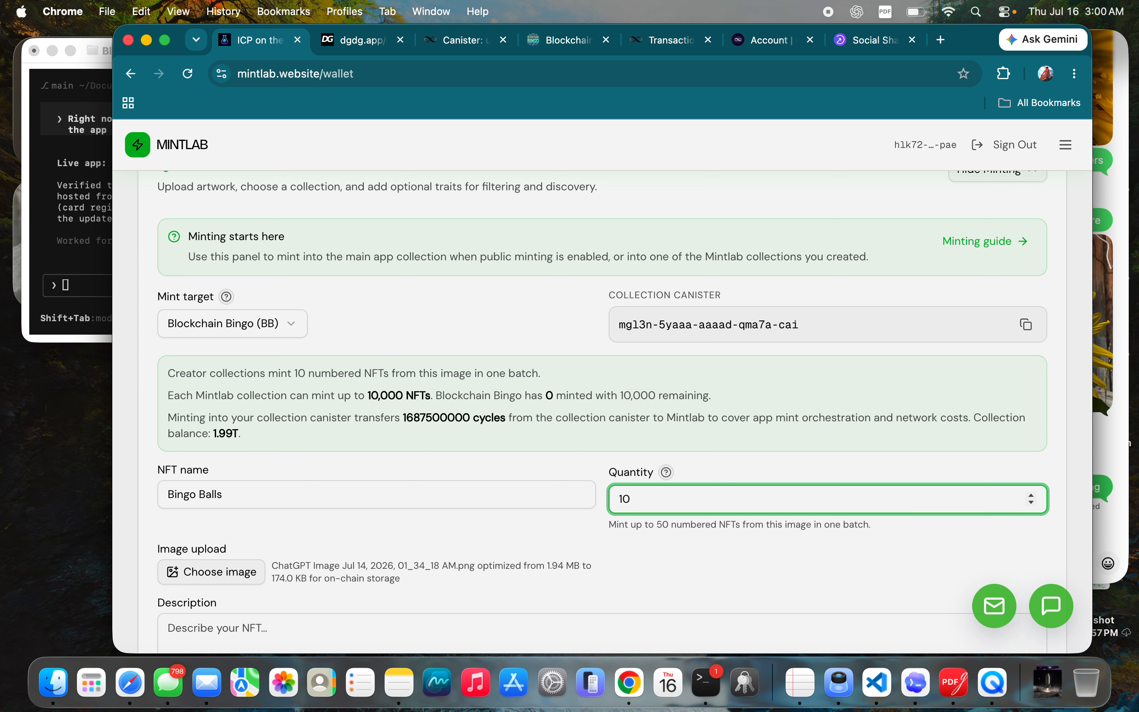
Enter "Blockchain Bingo bingo balls." as the NFT description.
scroll(430, 556, "down", 2)
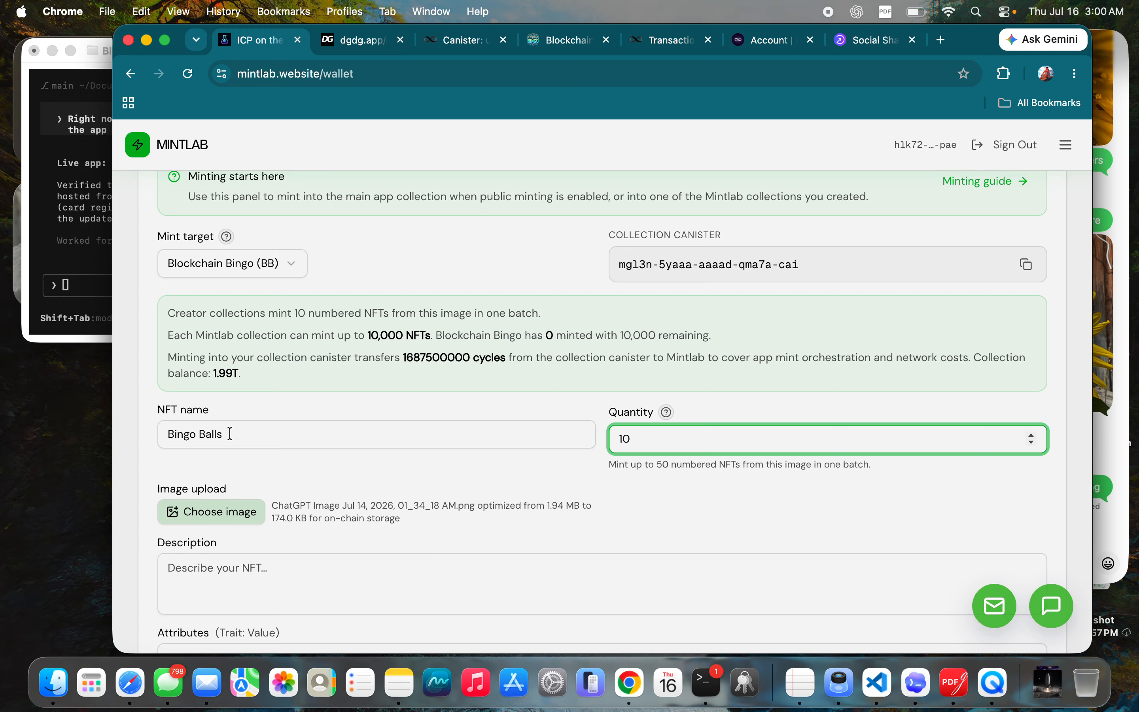
left_click(287, 587)
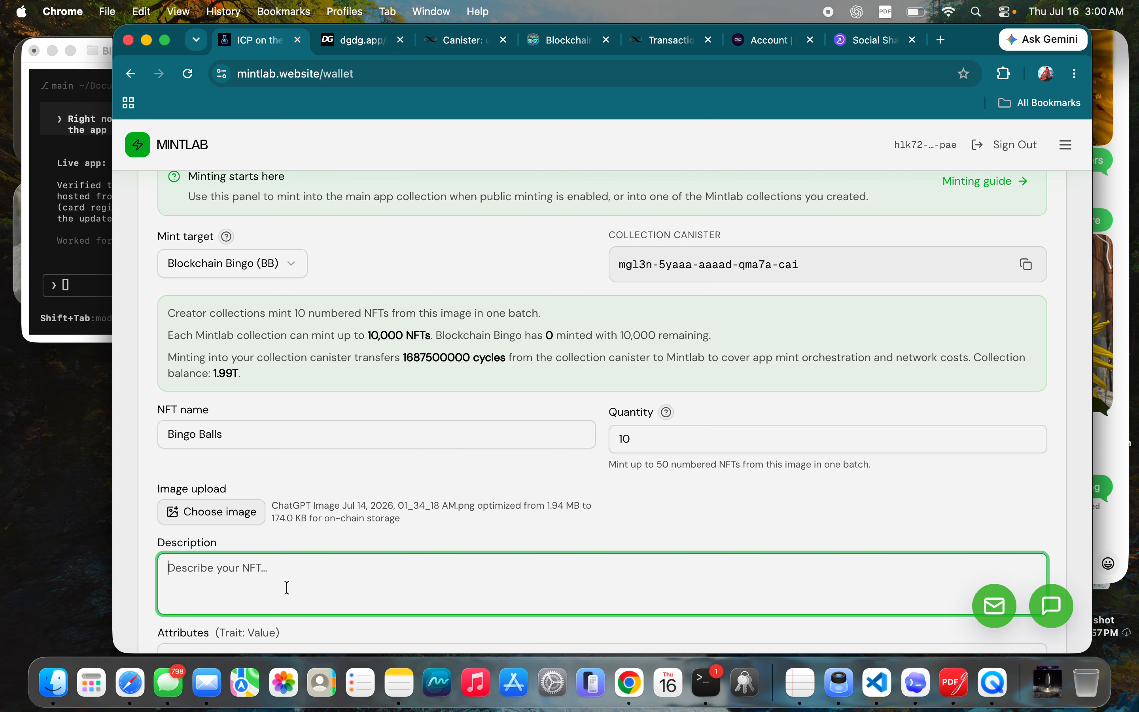
type("Blo")
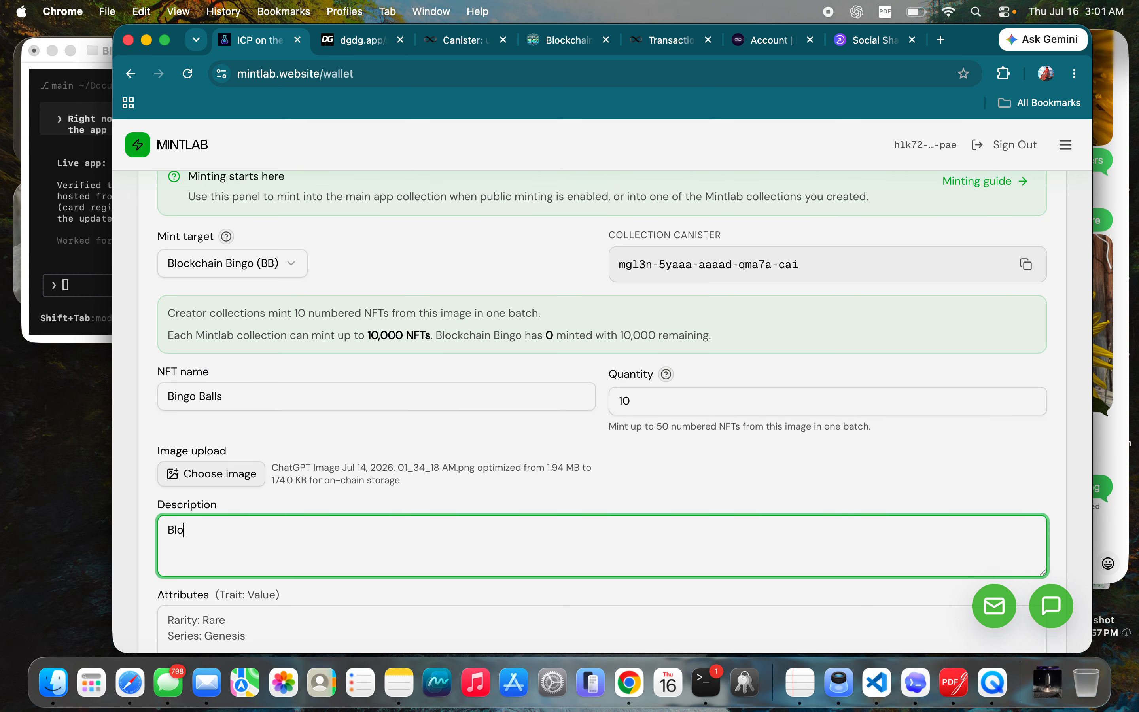
type("ckchain Bingo bingo balls")
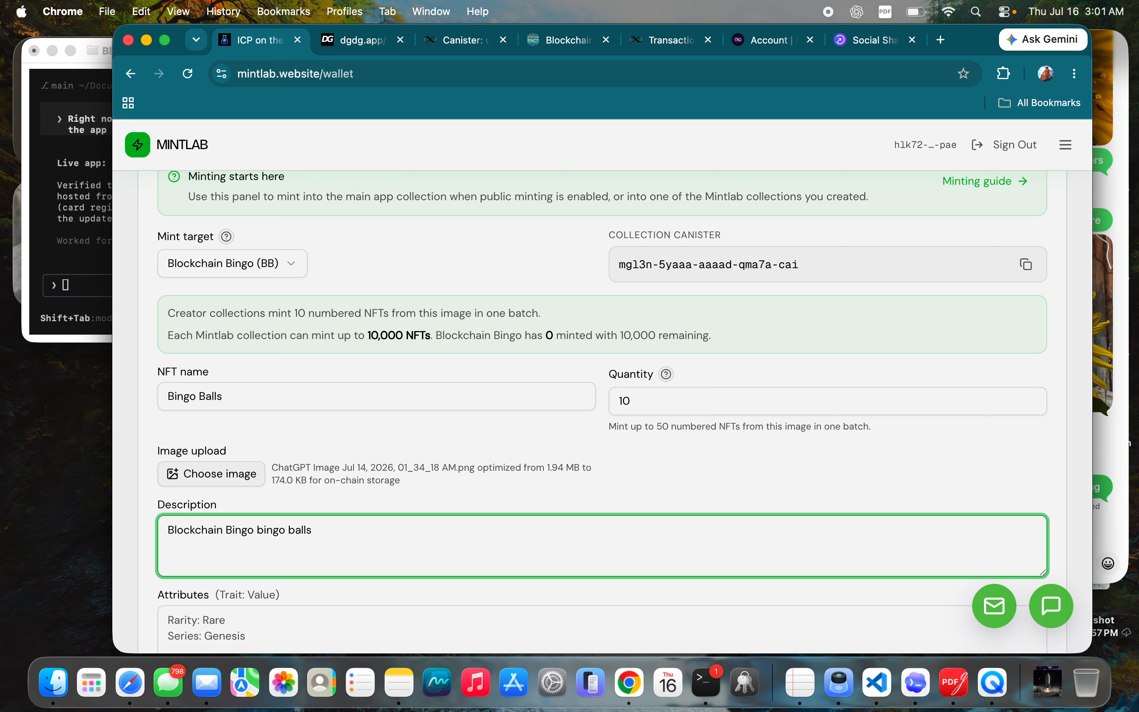
Review the filled-in minting form without adding attributes and start minting the 10 Bingo Balls NFTs.
scroll(459, 420, "down", 4)
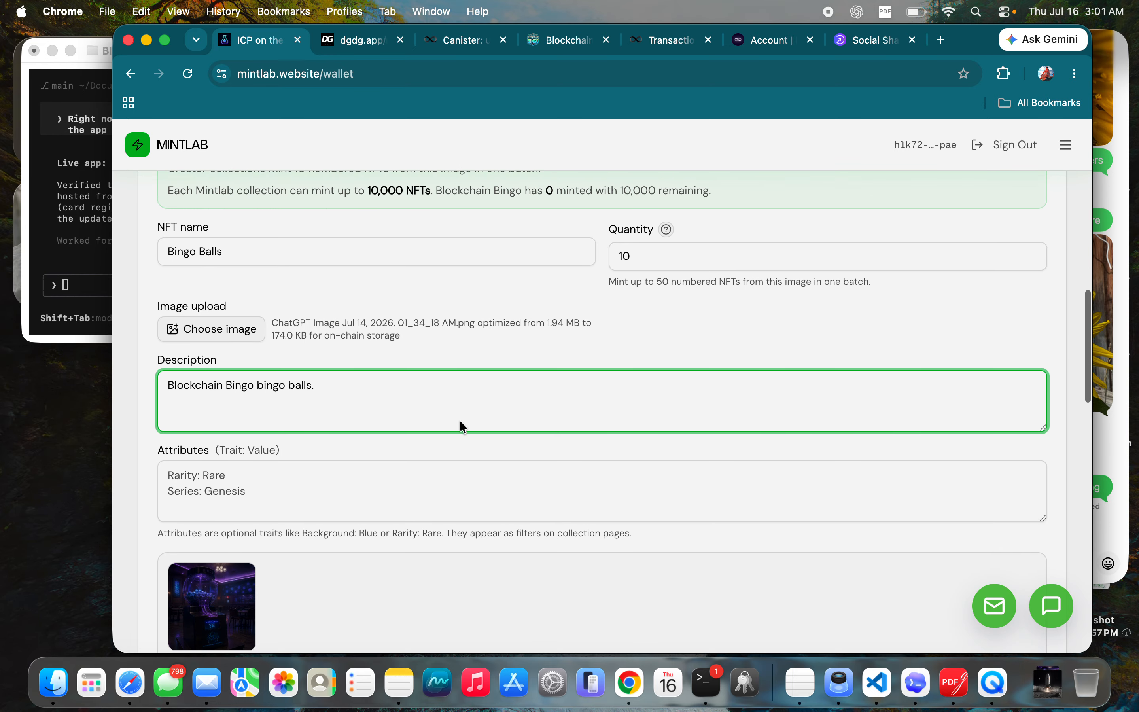
scroll(460, 422, "down", 5)
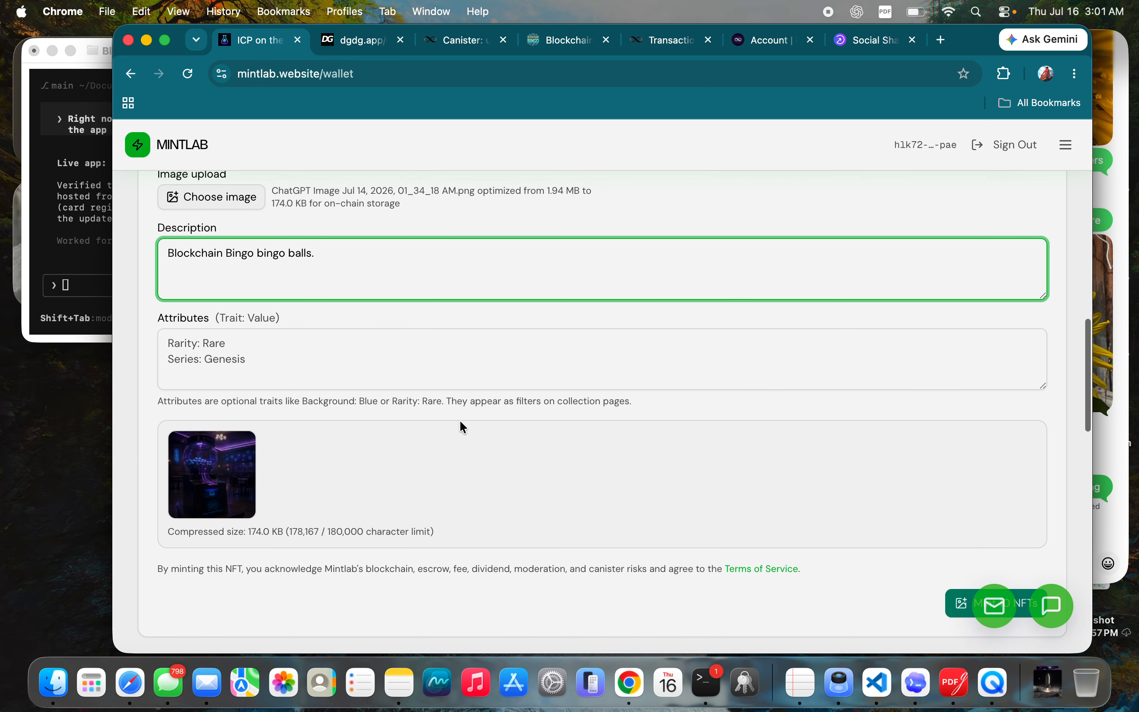
scroll(459, 420, "up", 4)
scroll(460, 420, "down", 3)
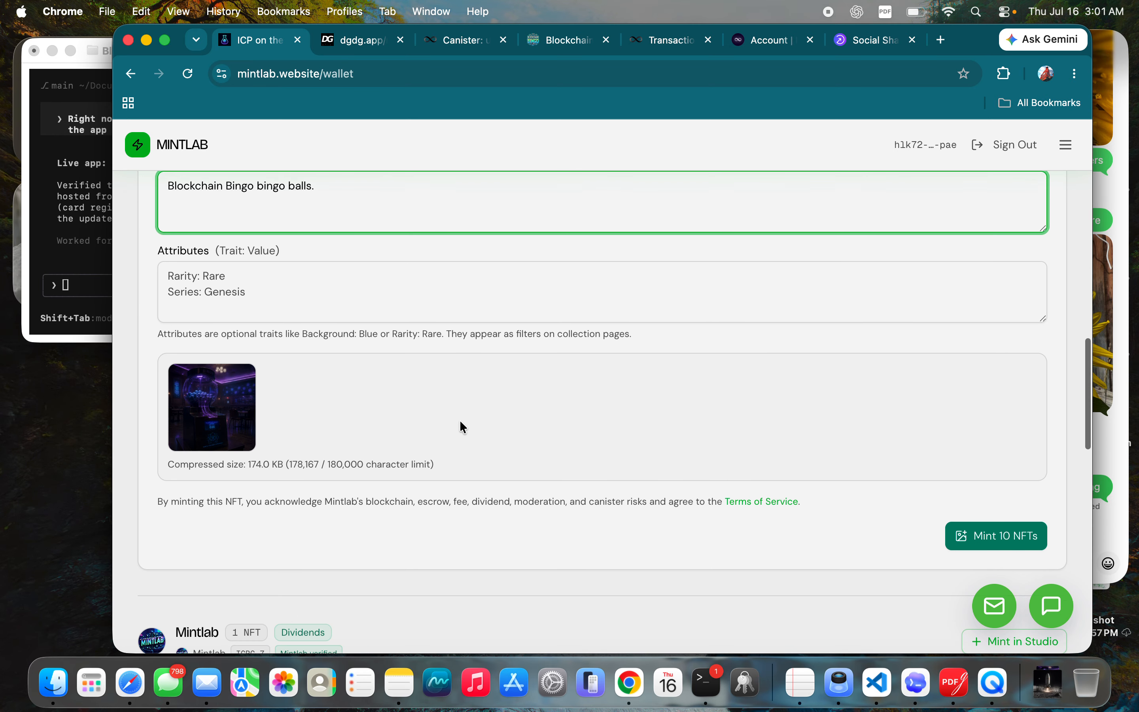
left_click(967, 532)
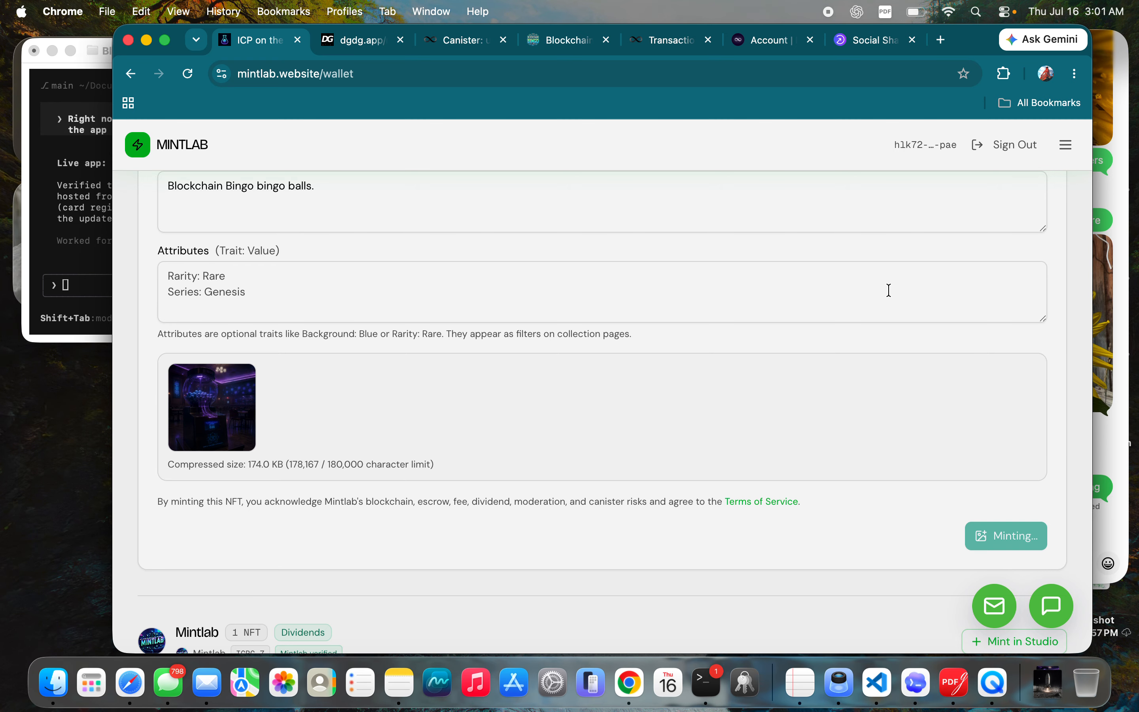
scroll(889, 290, "up", 3)
scroll(890, 291, "down", 3)
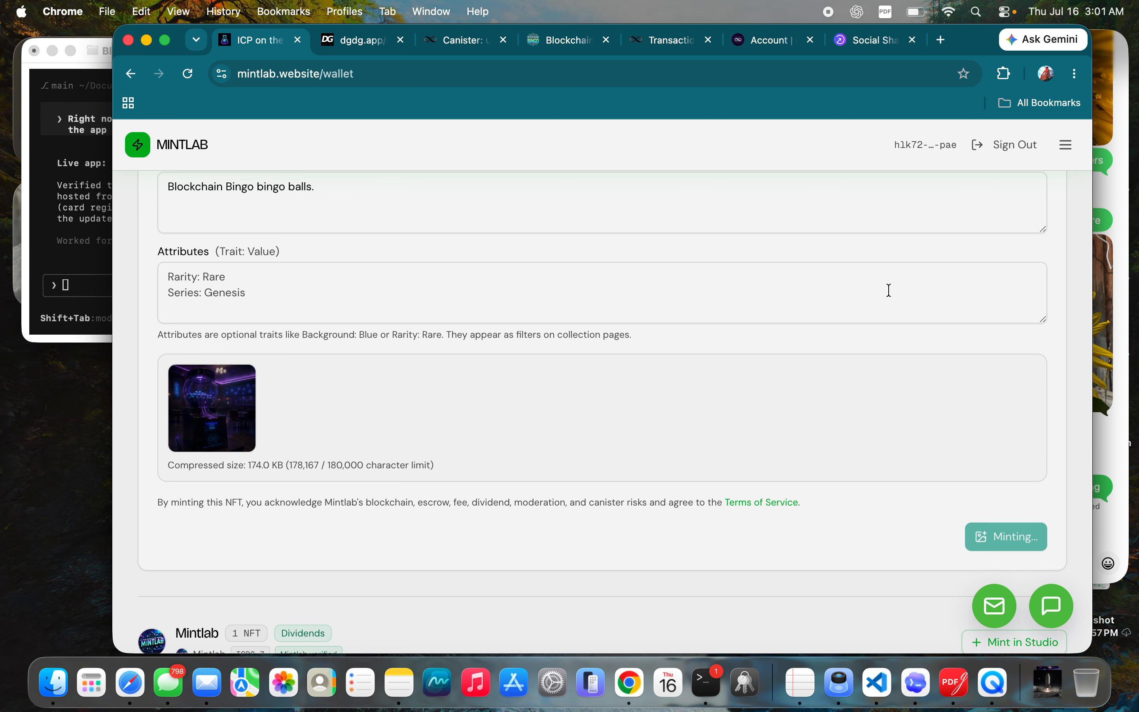
scroll(891, 291, "up", 2)
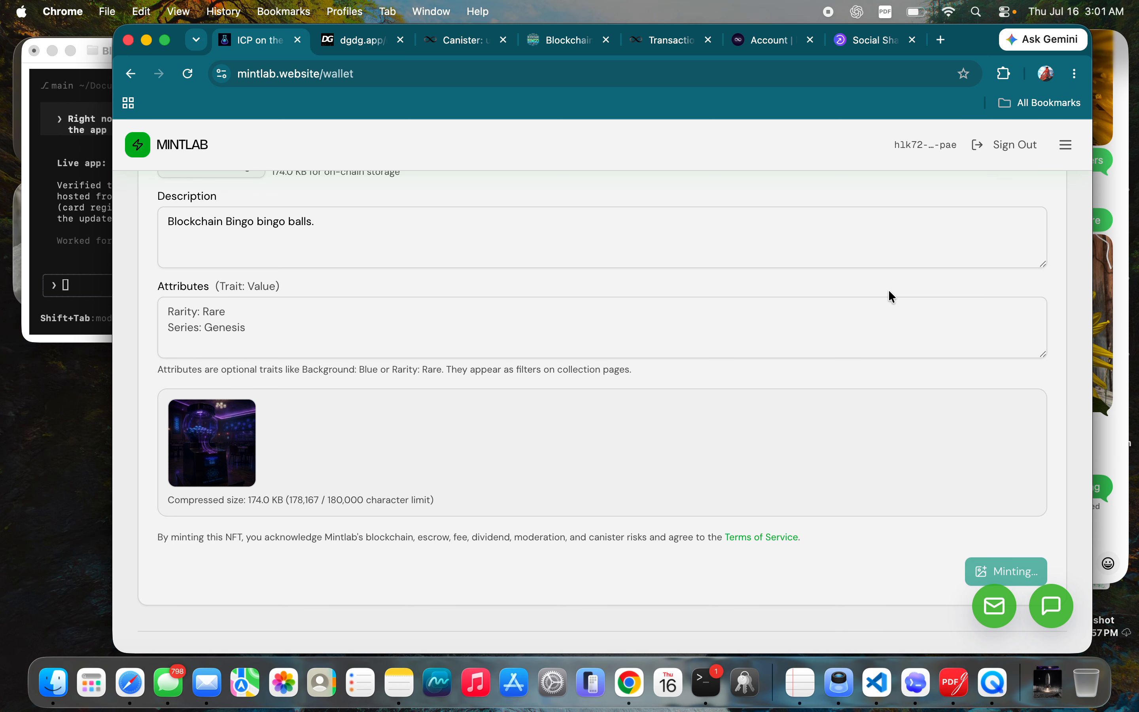
scroll(889, 291, "up", 1)
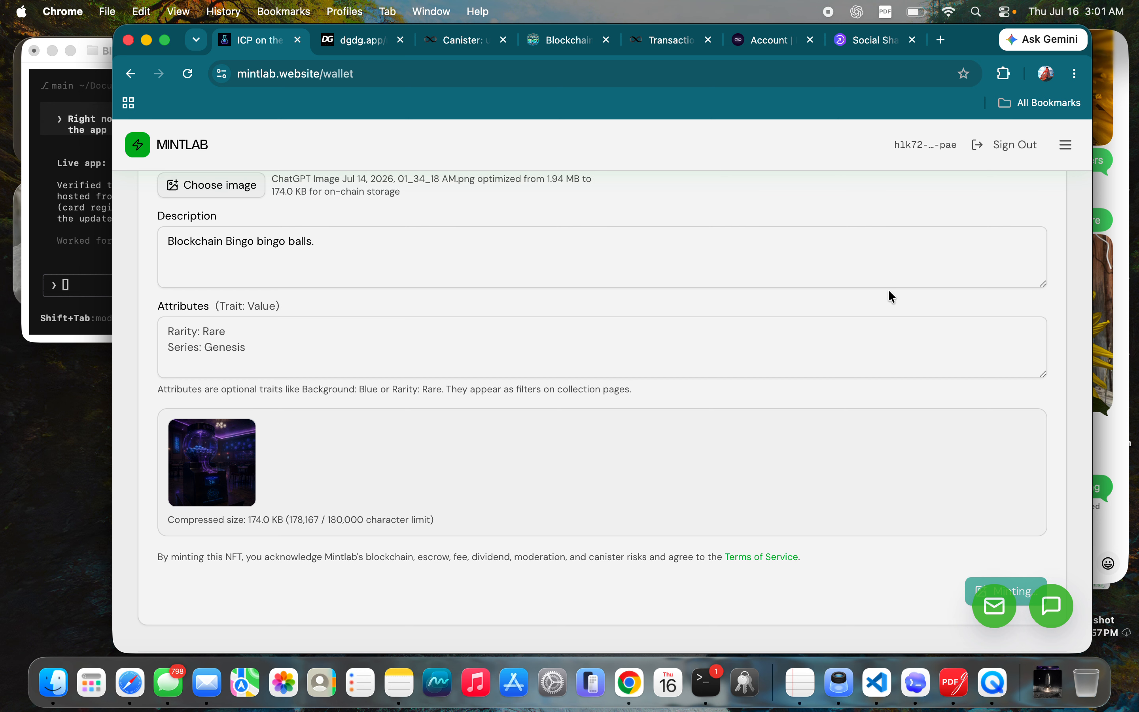
scroll(888, 292, "up", 1)
scroll(889, 291, "down", 5)
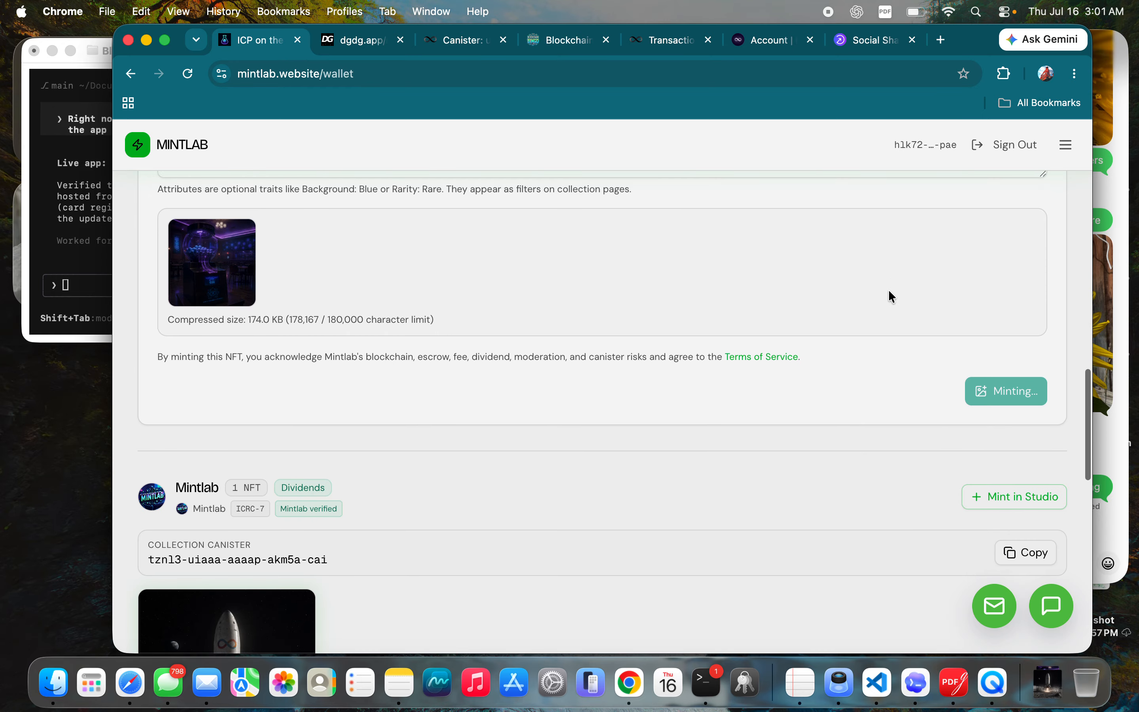
scroll(888, 290, "down", 2)
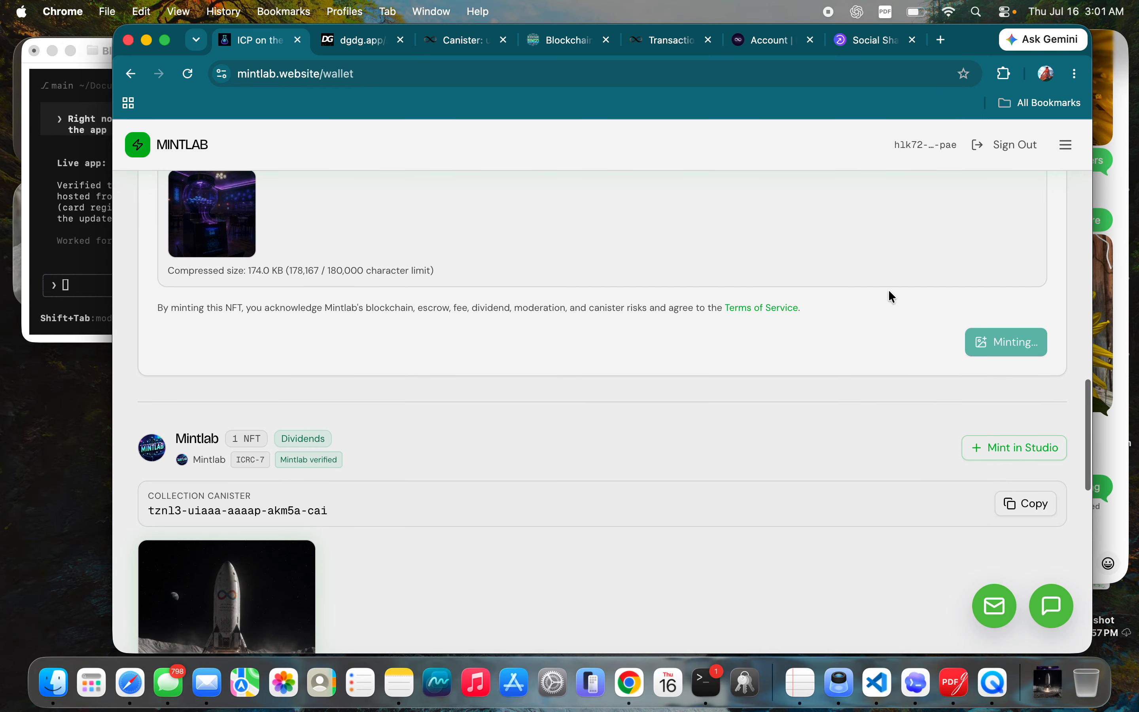
scroll(892, 296, "up", 1)
scroll(893, 297, "up", 4)
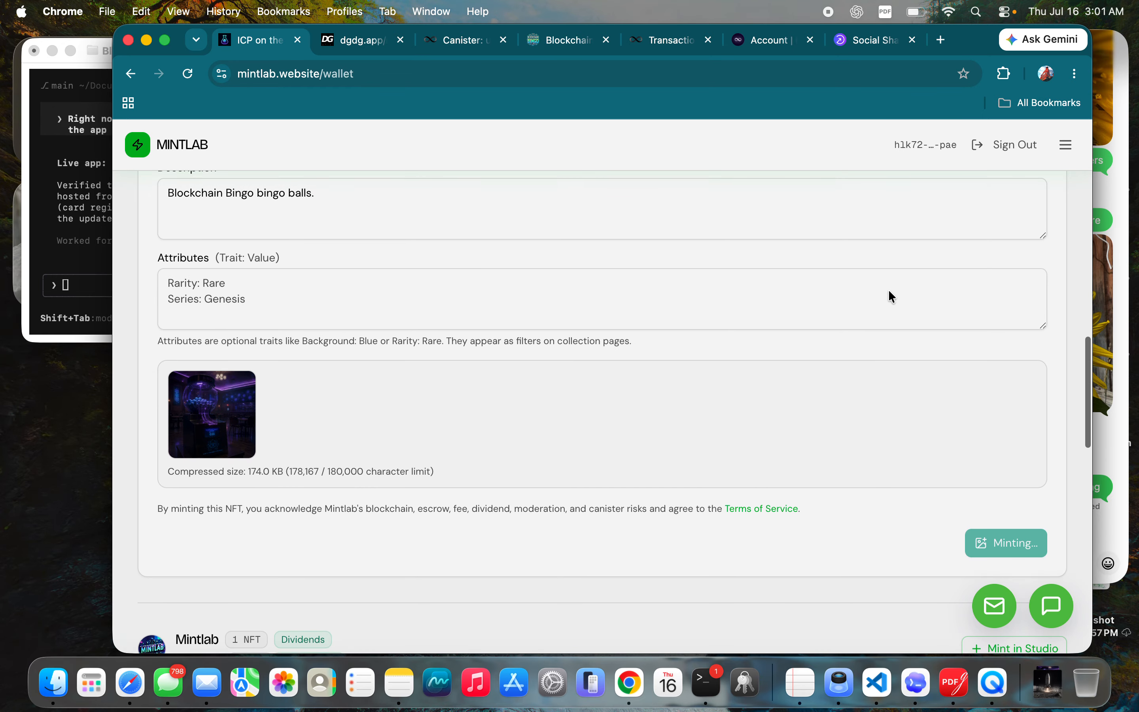
scroll(889, 290, "up", 5)
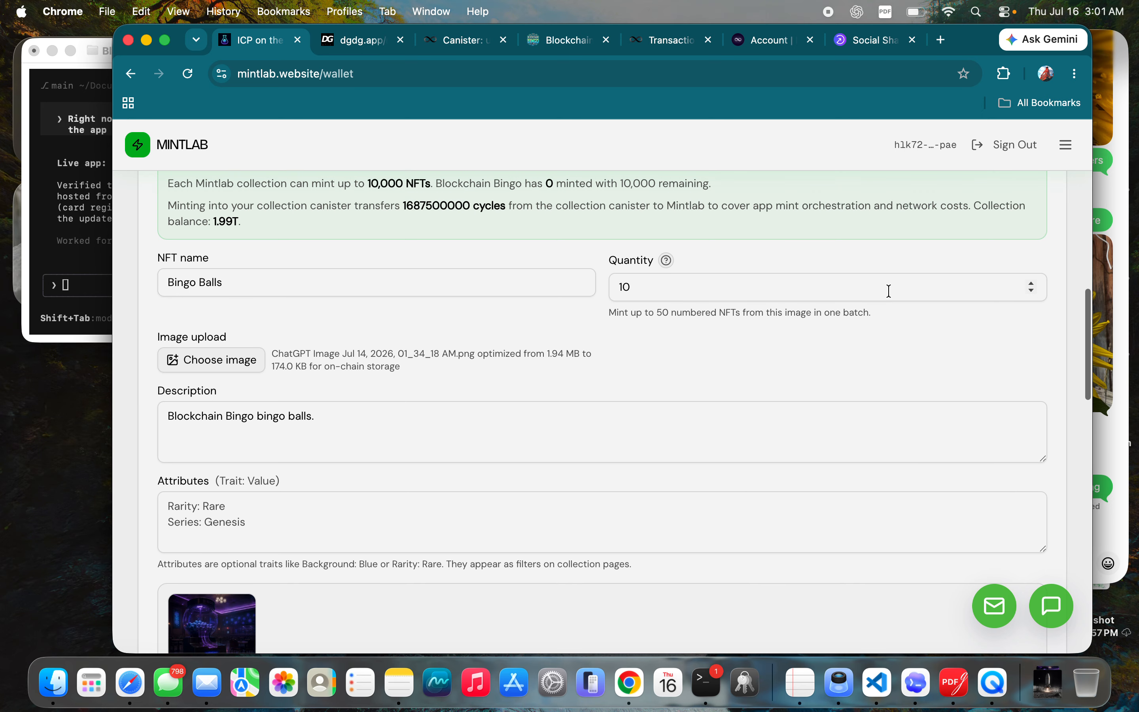
scroll(890, 291, "down", 6)
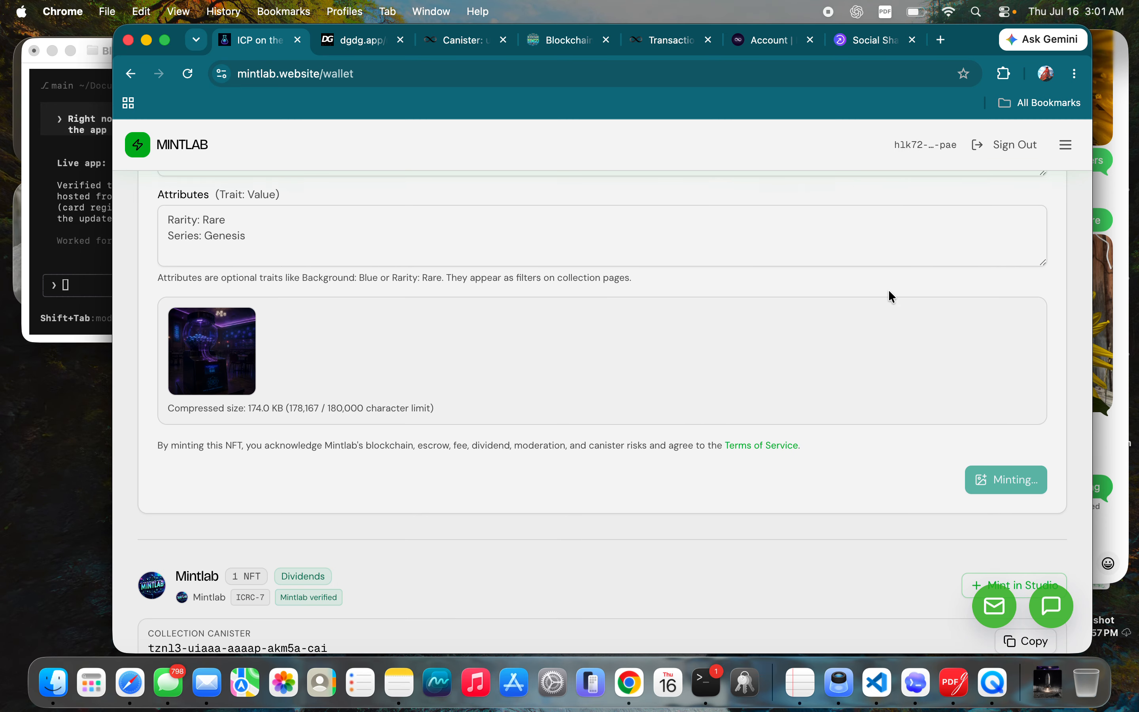
scroll(892, 296, "down", 1)
scroll(892, 296, "down", 1)
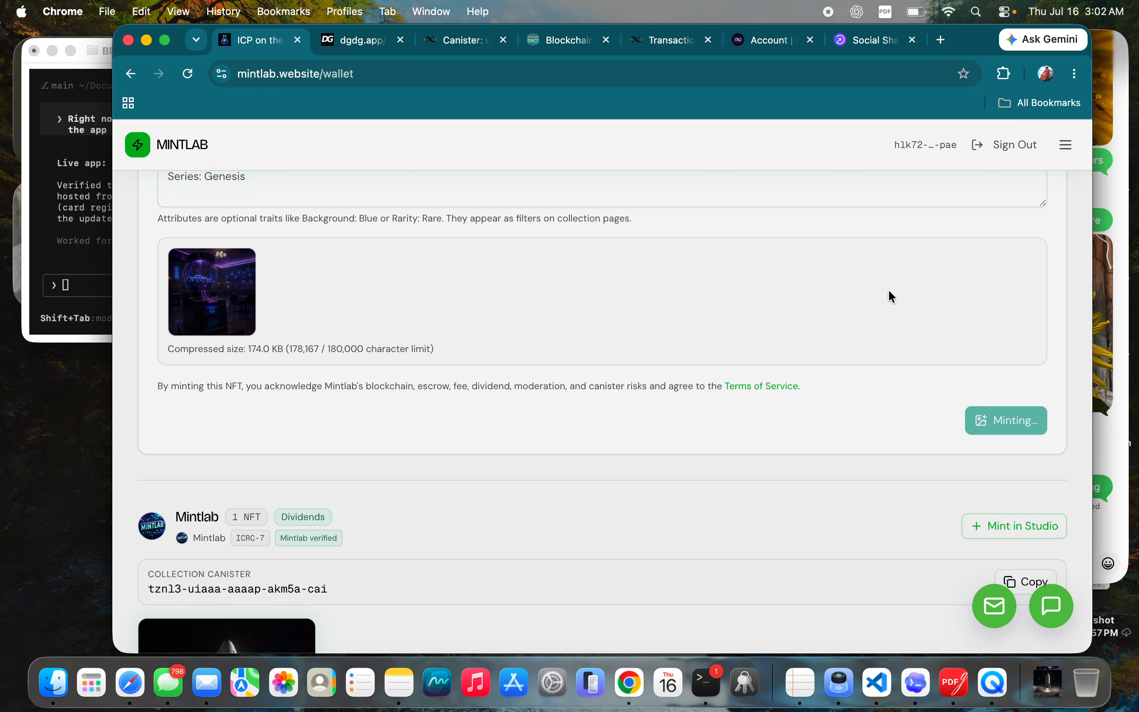
scroll(892, 294, "up", 8)
scroll(891, 291, "up", 1)
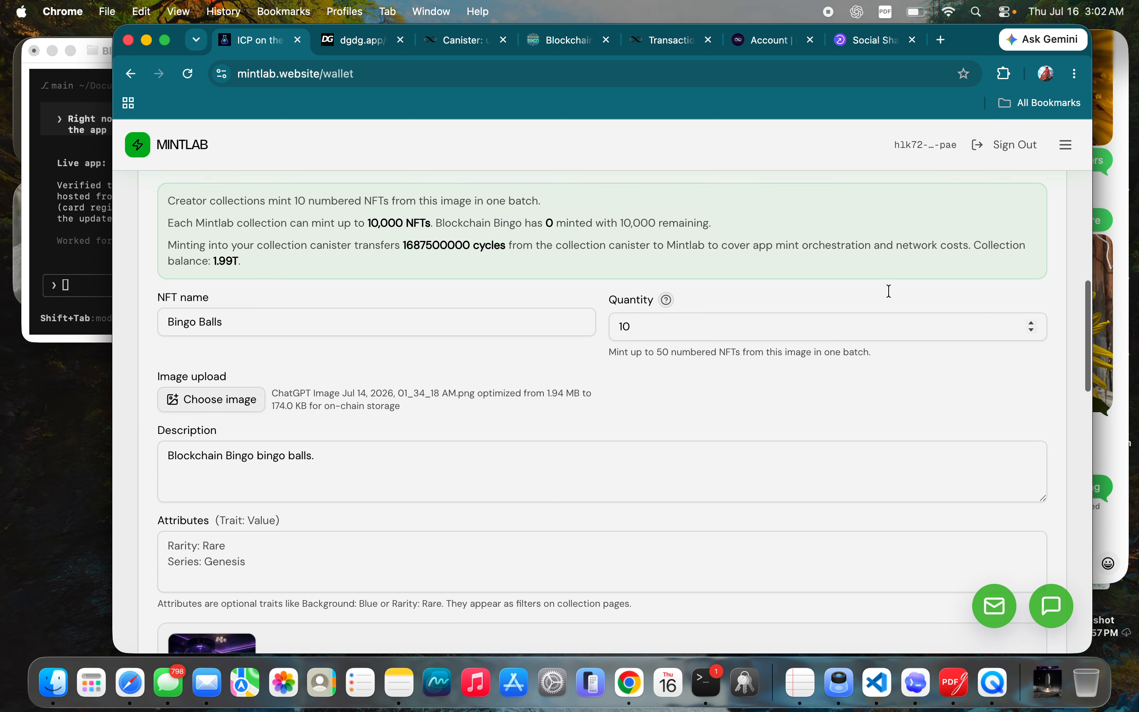
scroll(889, 290, "up", 3)
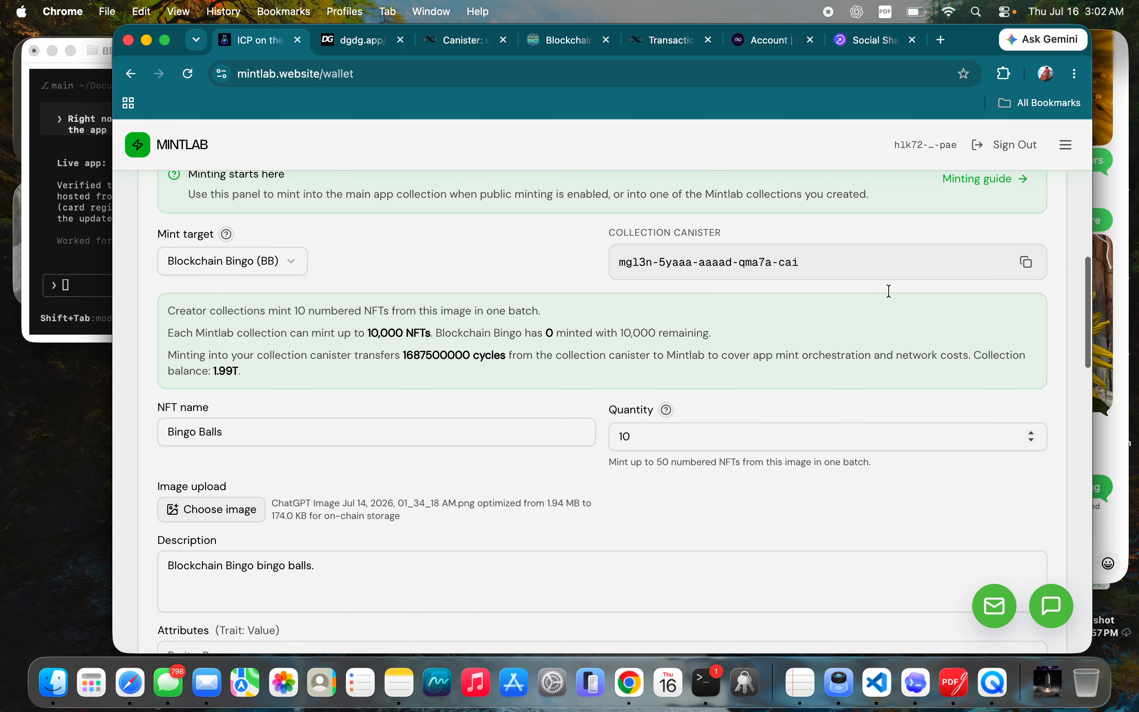
scroll(889, 290, "down", 8)
scroll(889, 292, "down", 2)
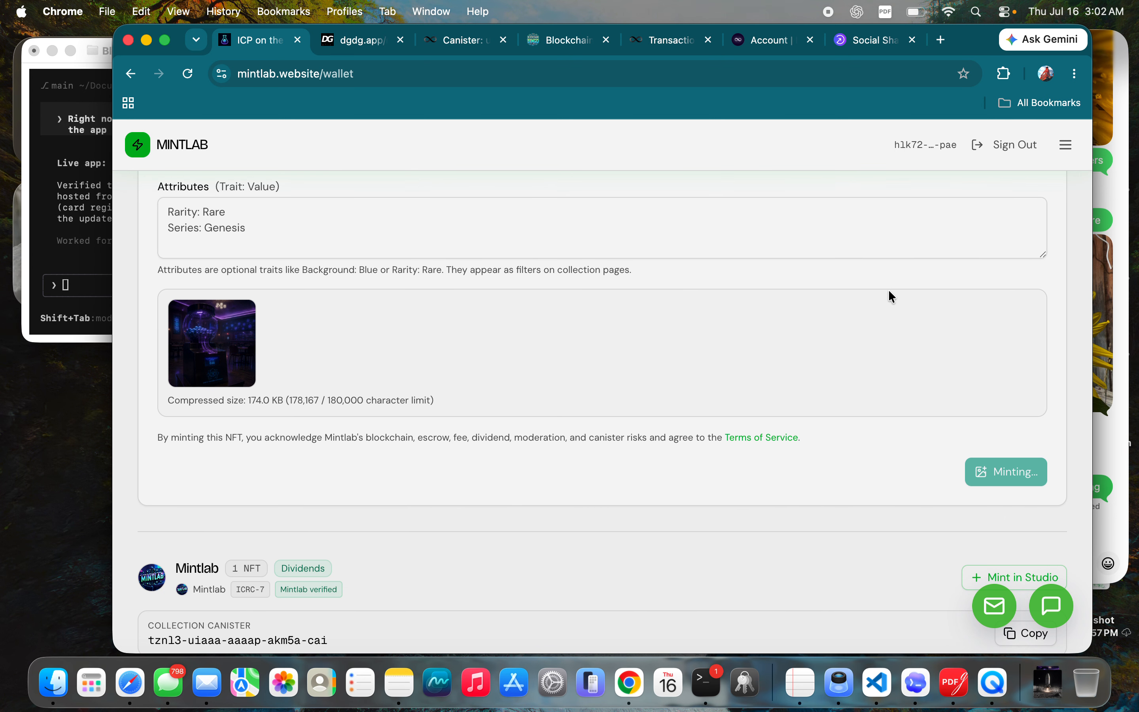
scroll(891, 292, "down", 5)
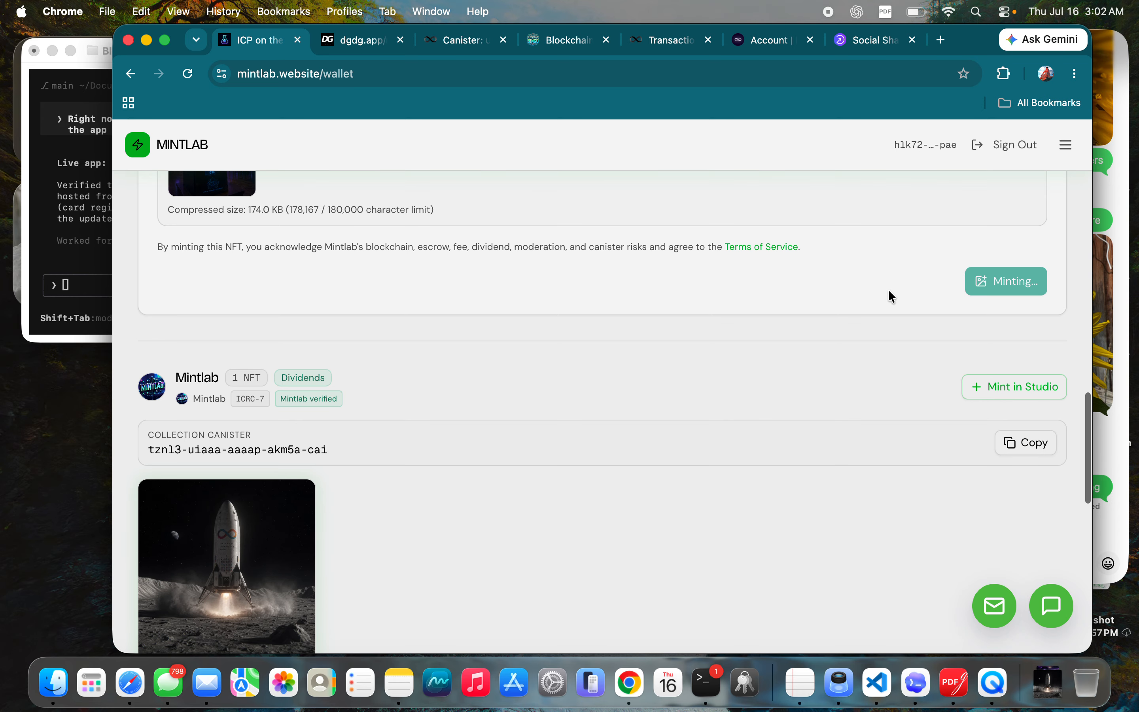
scroll(888, 289, "up", 8)
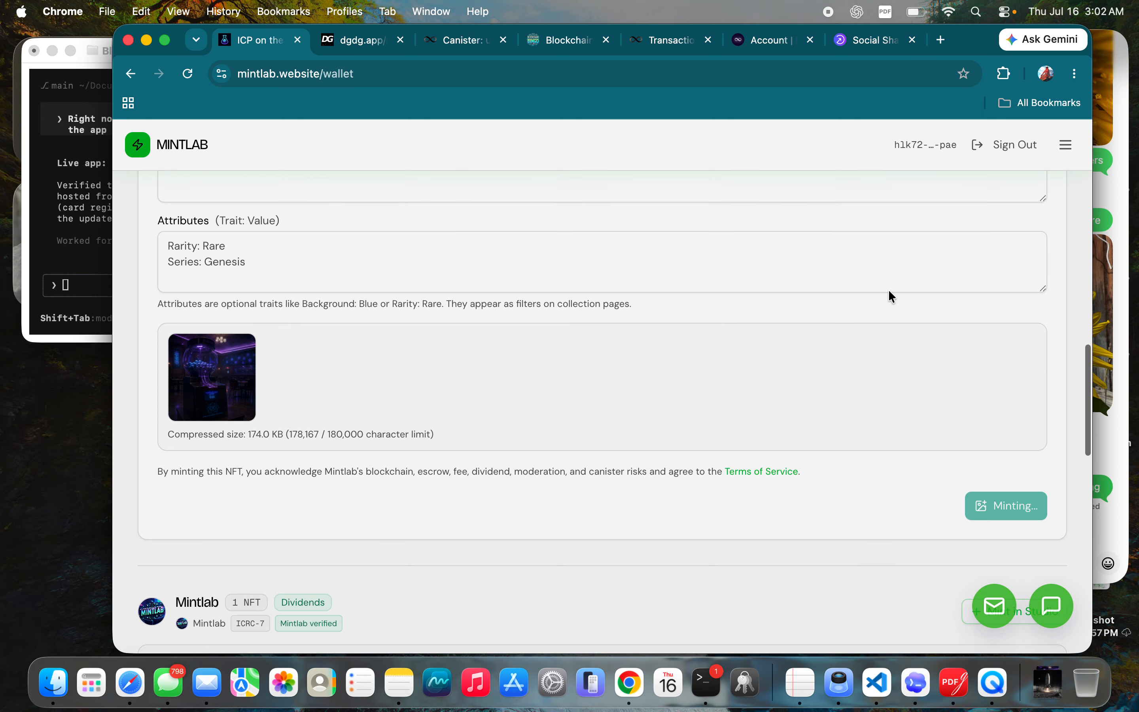
scroll(889, 291, "up", 3)
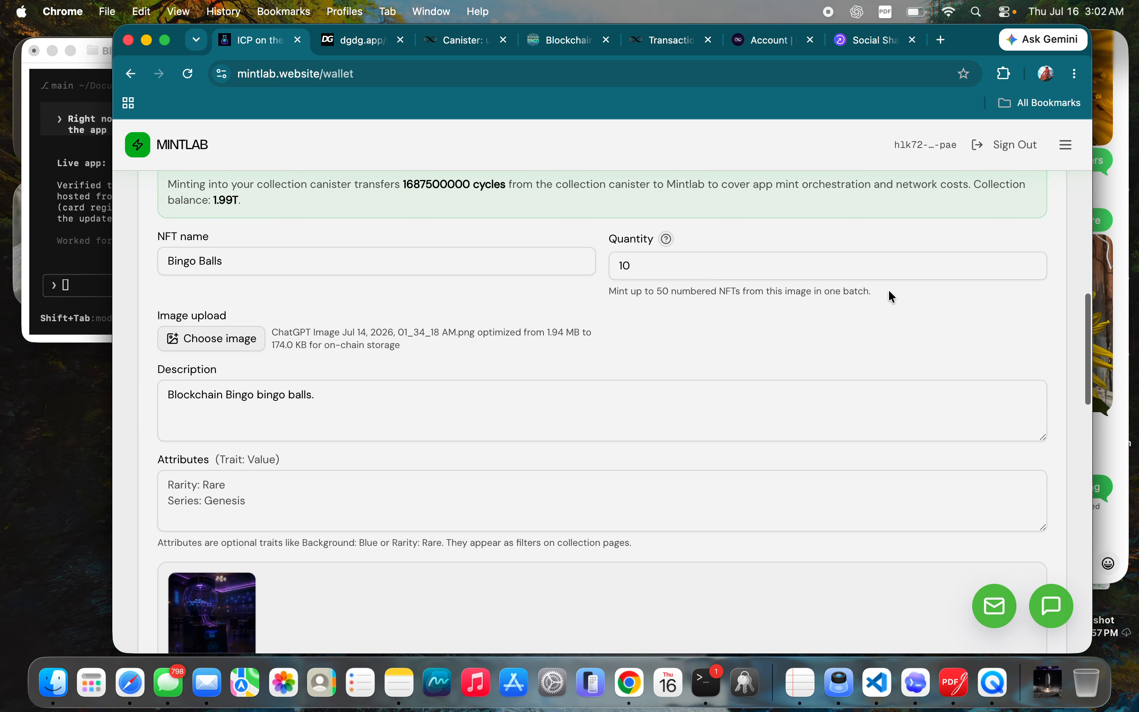
scroll(888, 292, "down", 8)
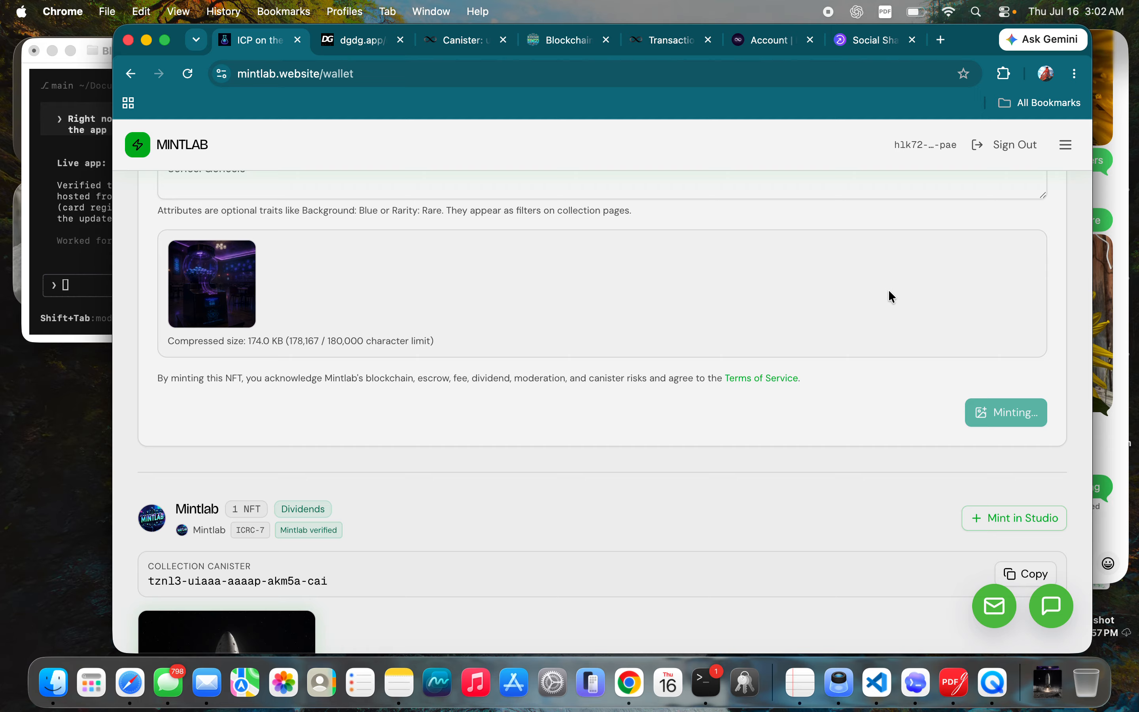
scroll(889, 292, "up", 2)
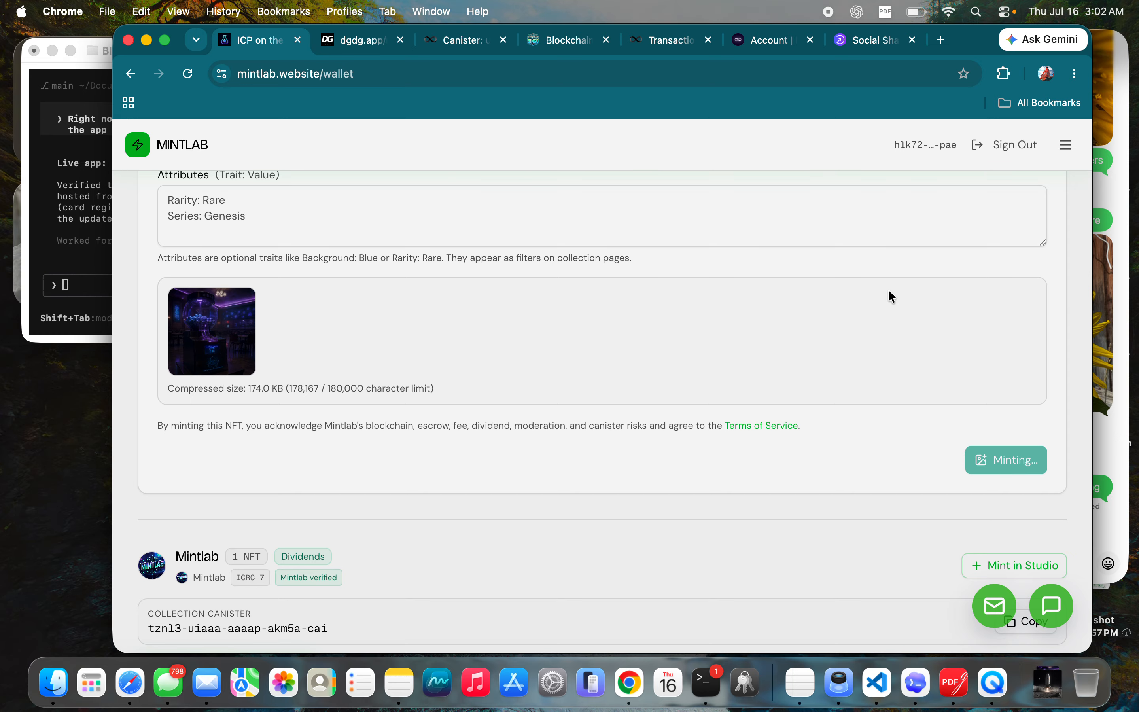
key("super+alt+j")
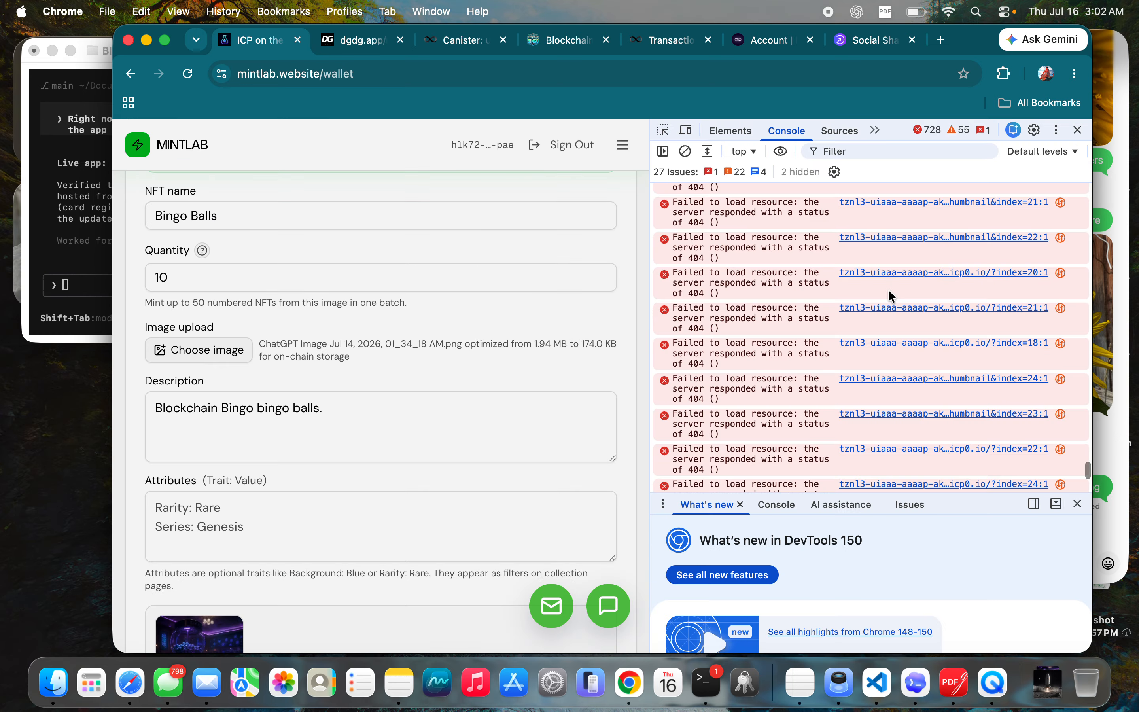
key("super+alt+j")
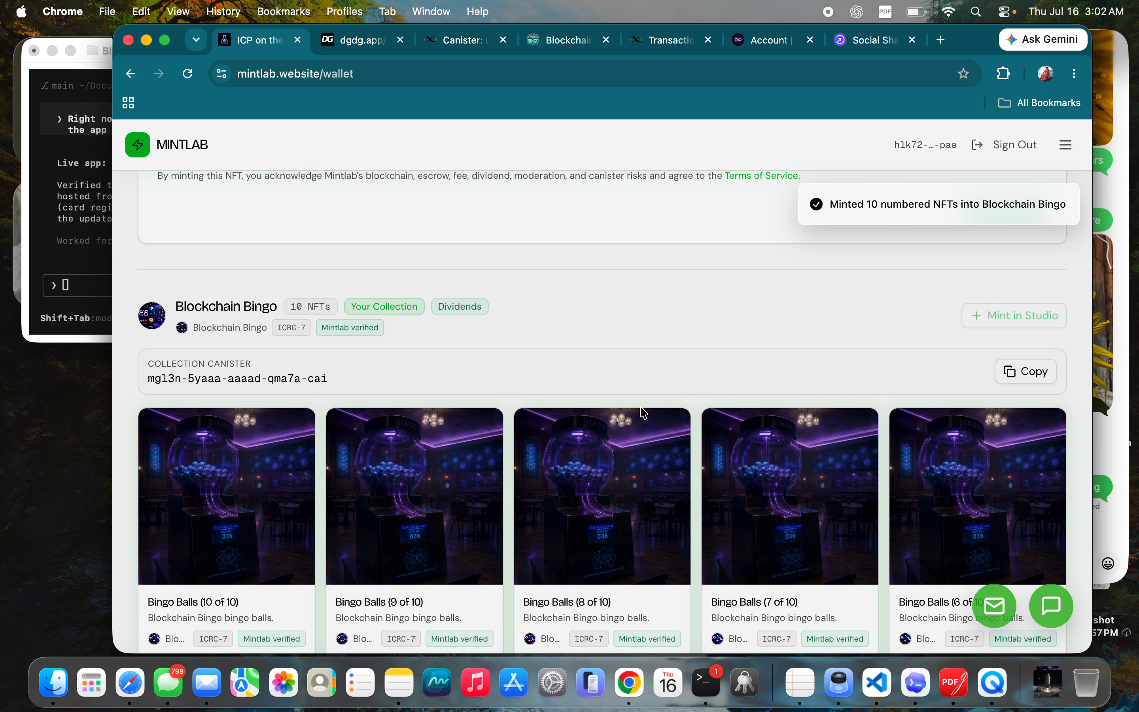
Look over the newly minted Bingo Balls NFTs in the wallet and the Terminal report on the service fee account update.
scroll(624, 450, "down", 1)
scroll(625, 451, "down", 7)
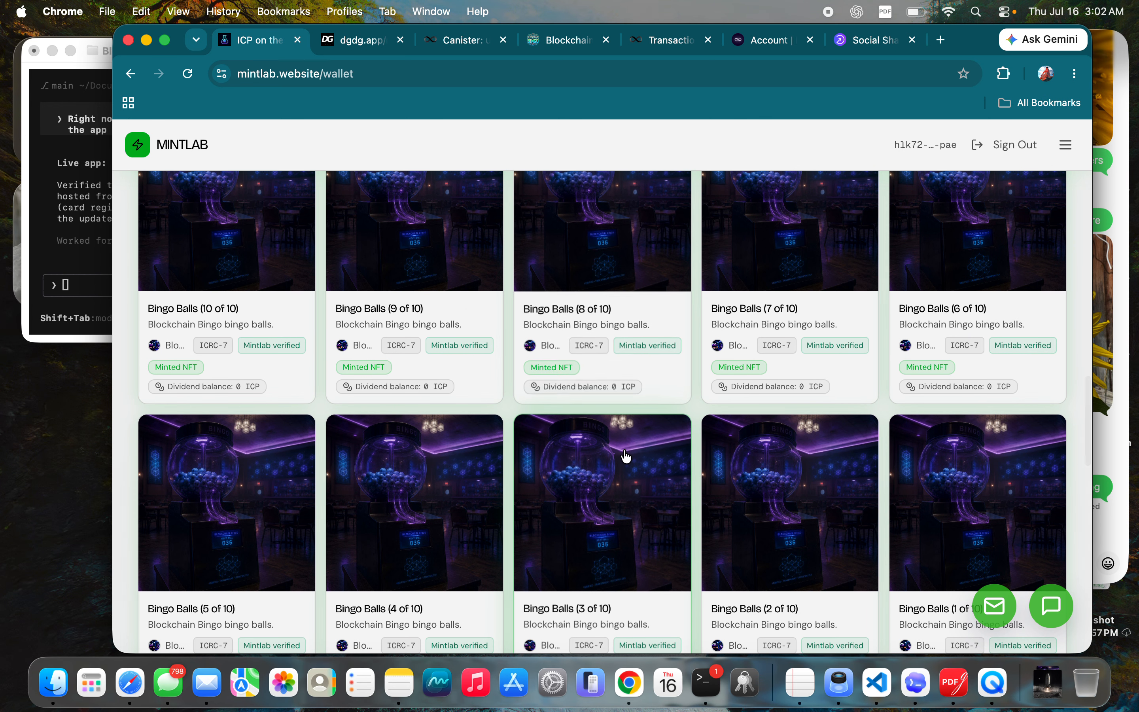
scroll(625, 452, "down", 1)
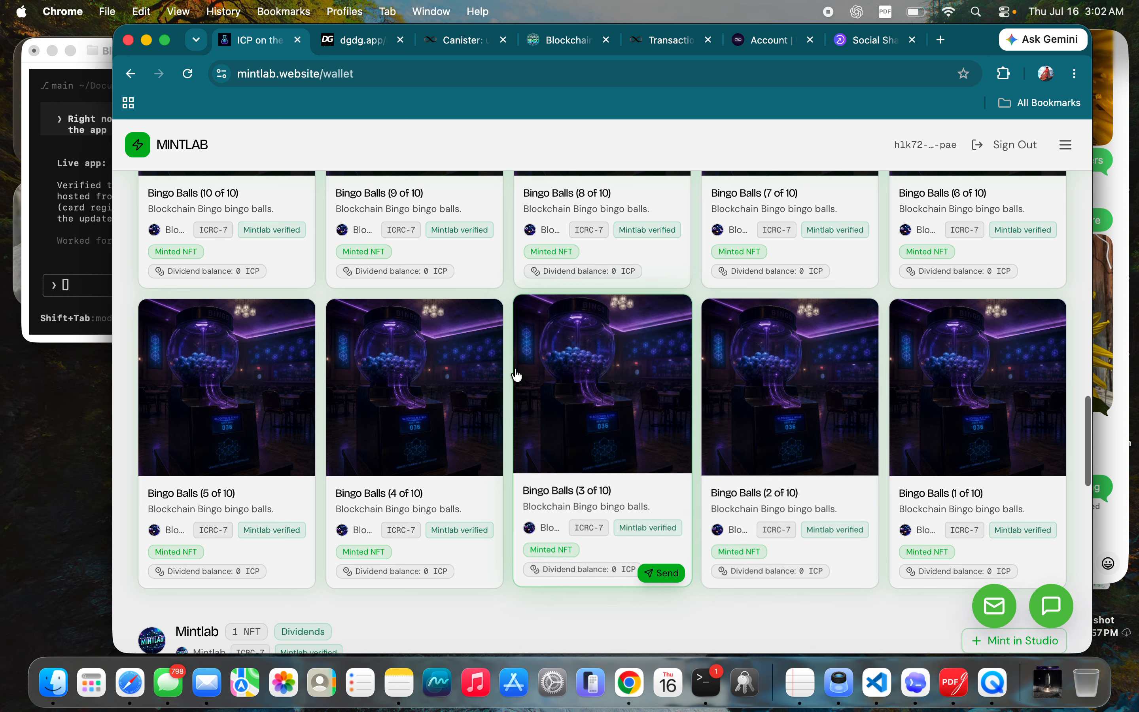
scroll(517, 375, "up", 1)
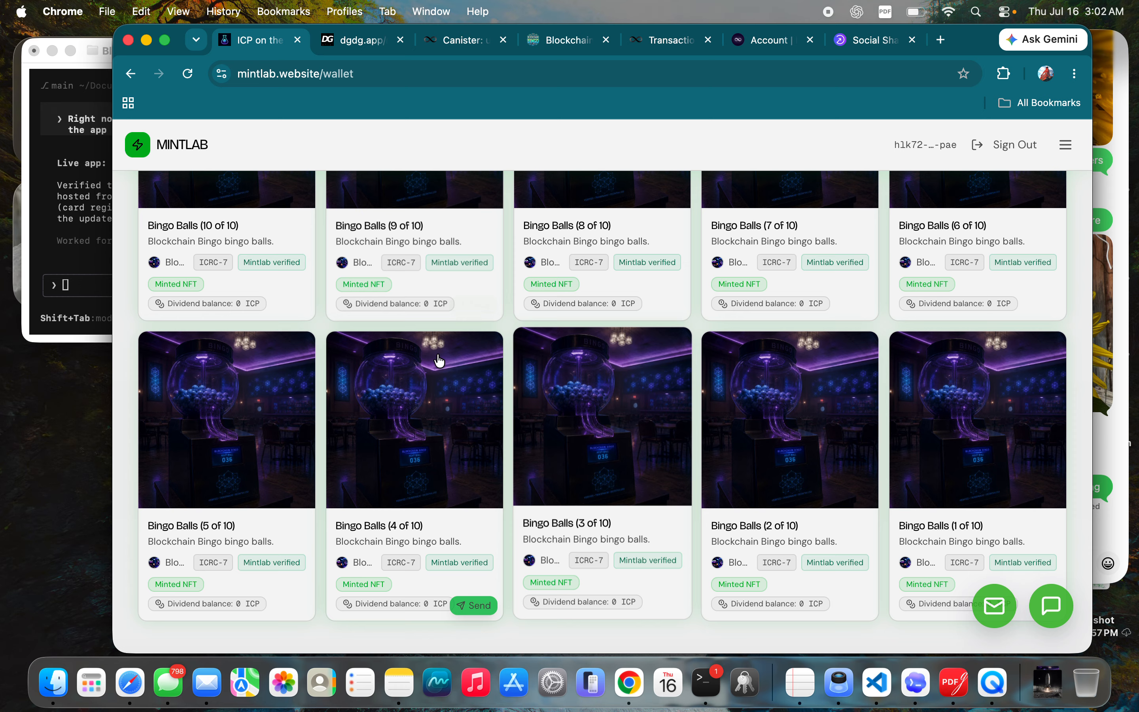
left_click(62, 220)
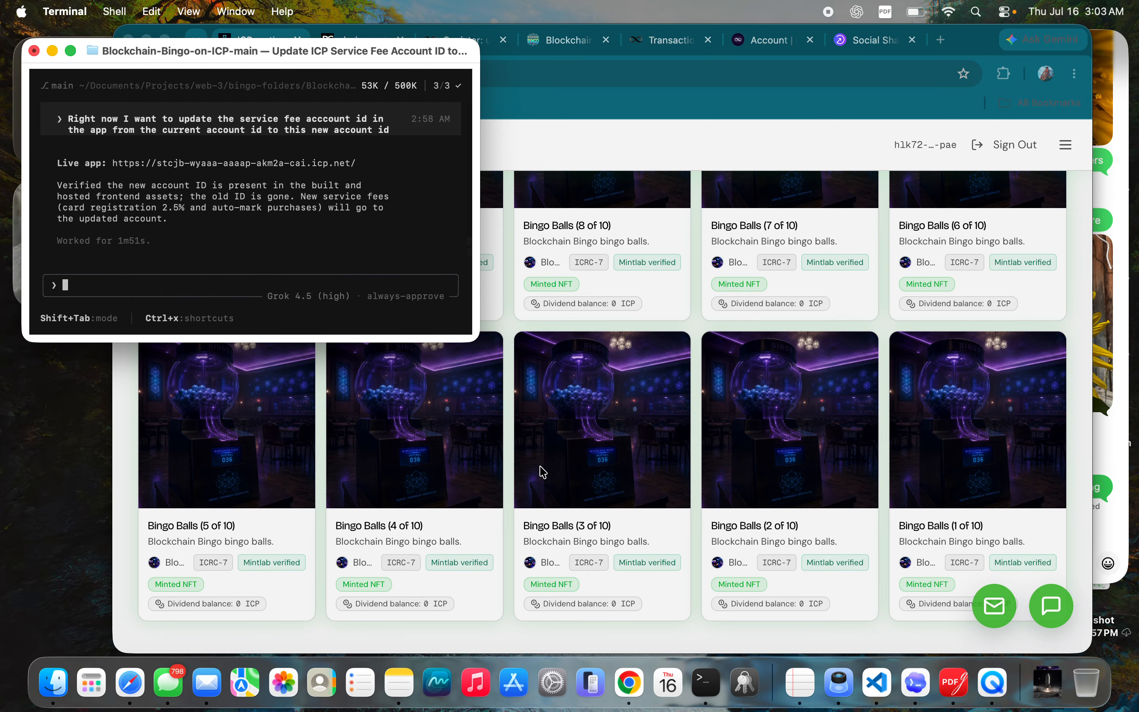
scroll(529, 435, "up", 1)
Switch to the Blockchain Bingo app and sign in through Internet Identity with the default account.
left_click(561, 40)
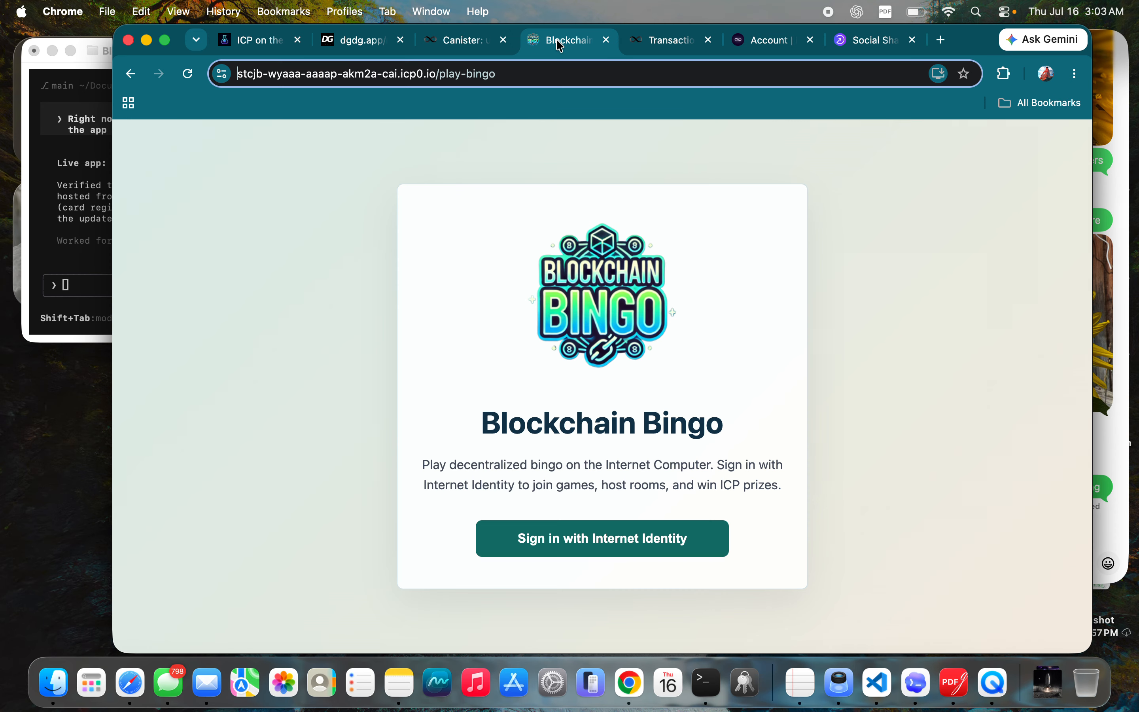
left_click(585, 538)
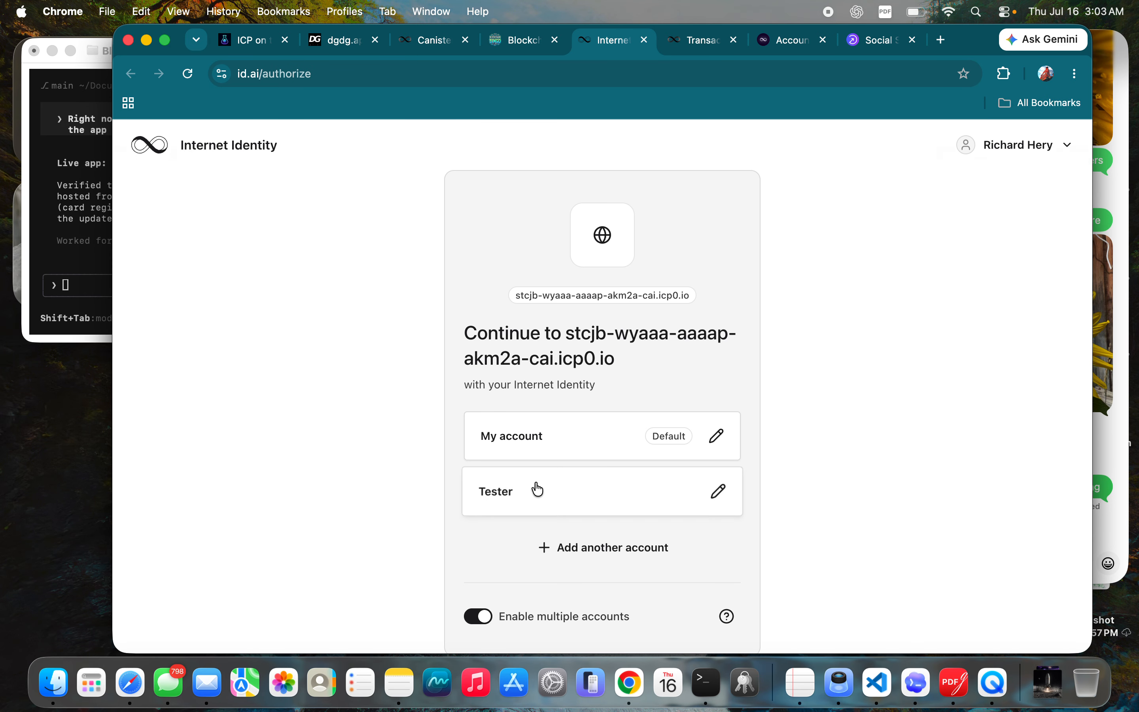
left_click(512, 447)
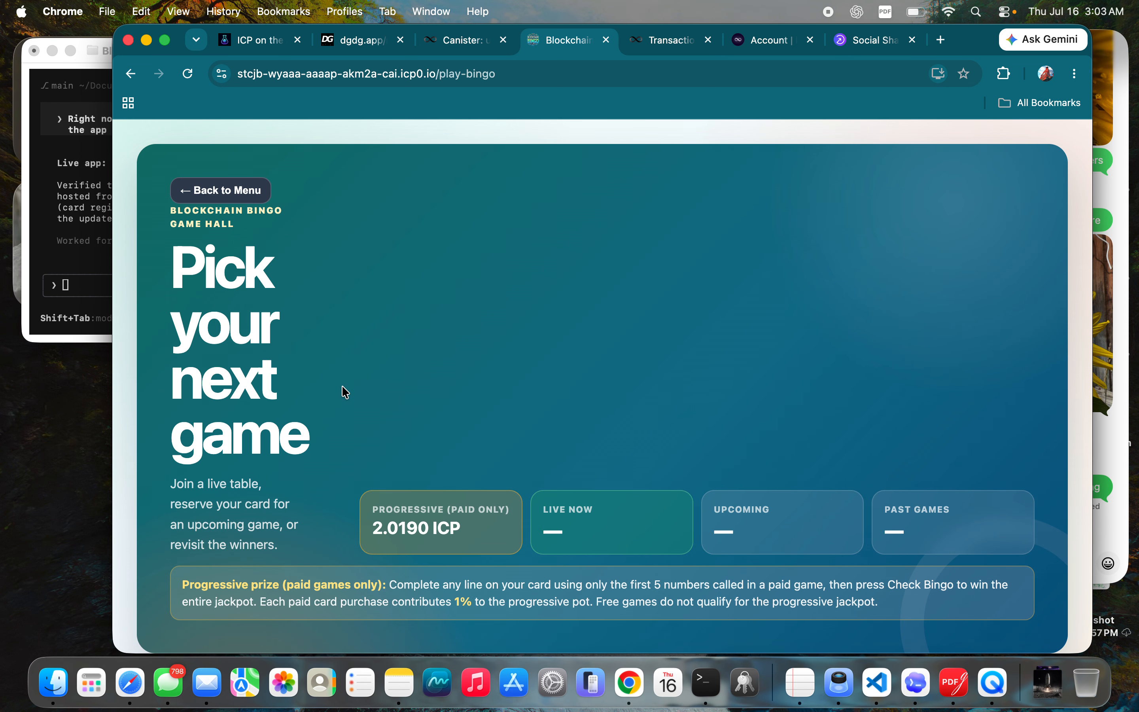
Register for the paid Tuesday Night Bingo game at 1.0003 ICP per card and load the bingo card.
scroll(343, 391, "down", 5)
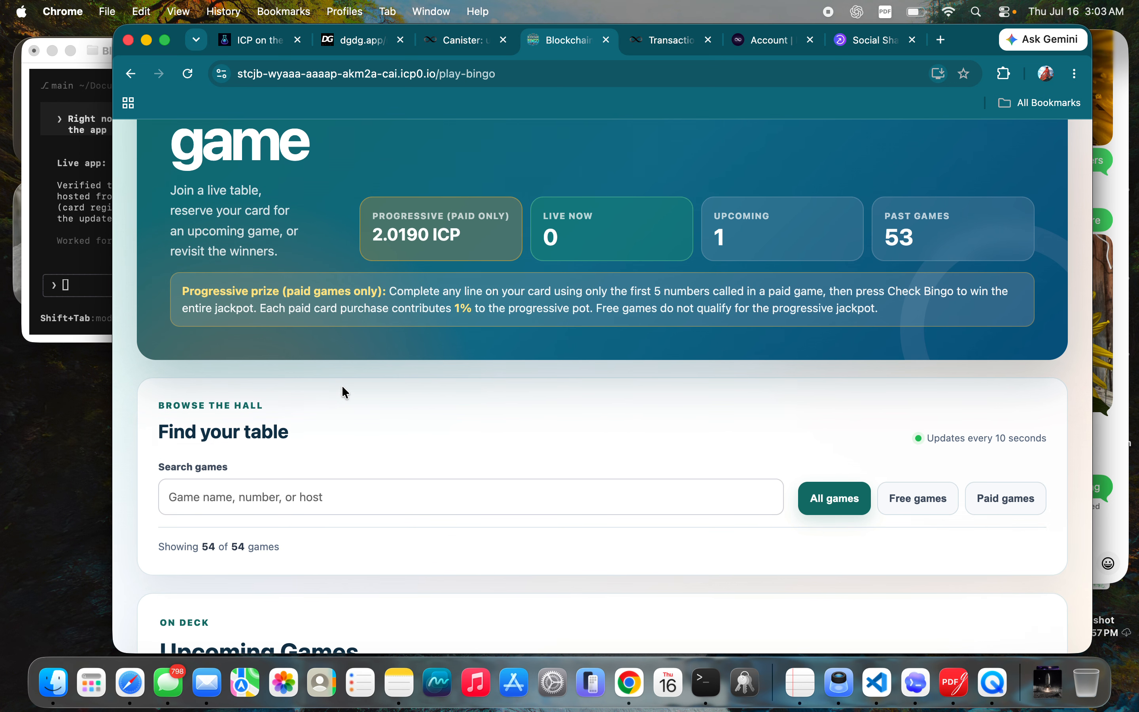
scroll(342, 385, "down", 5)
scroll(342, 387, "down", 6)
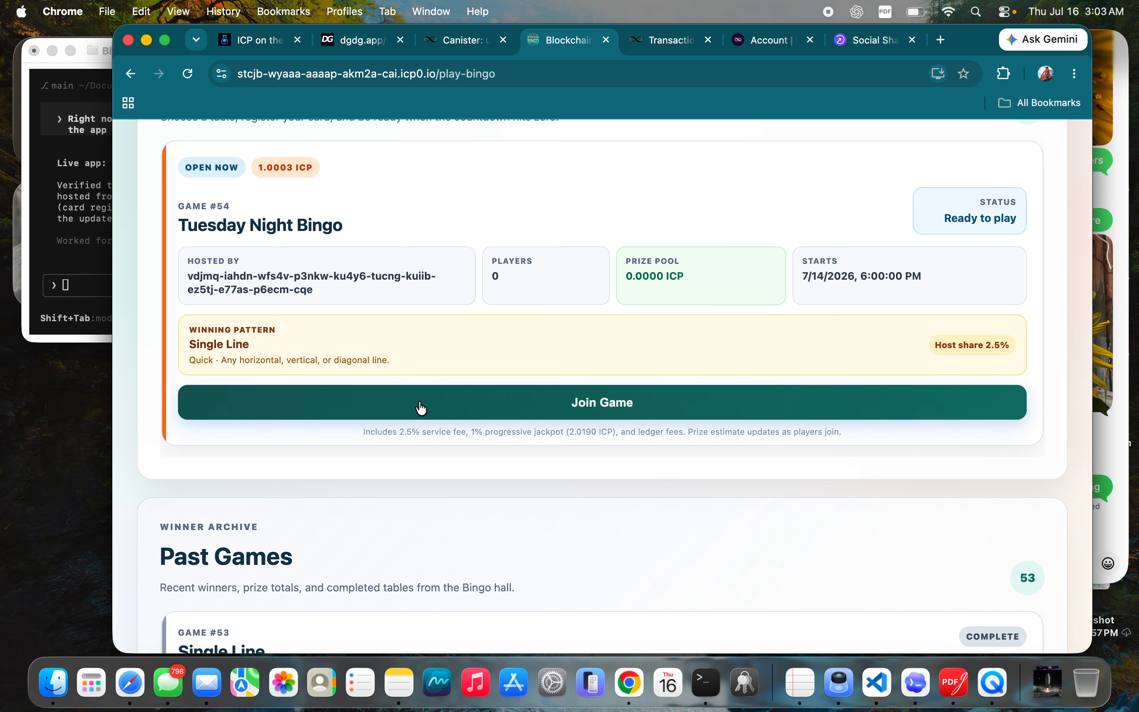
left_click(422, 407)
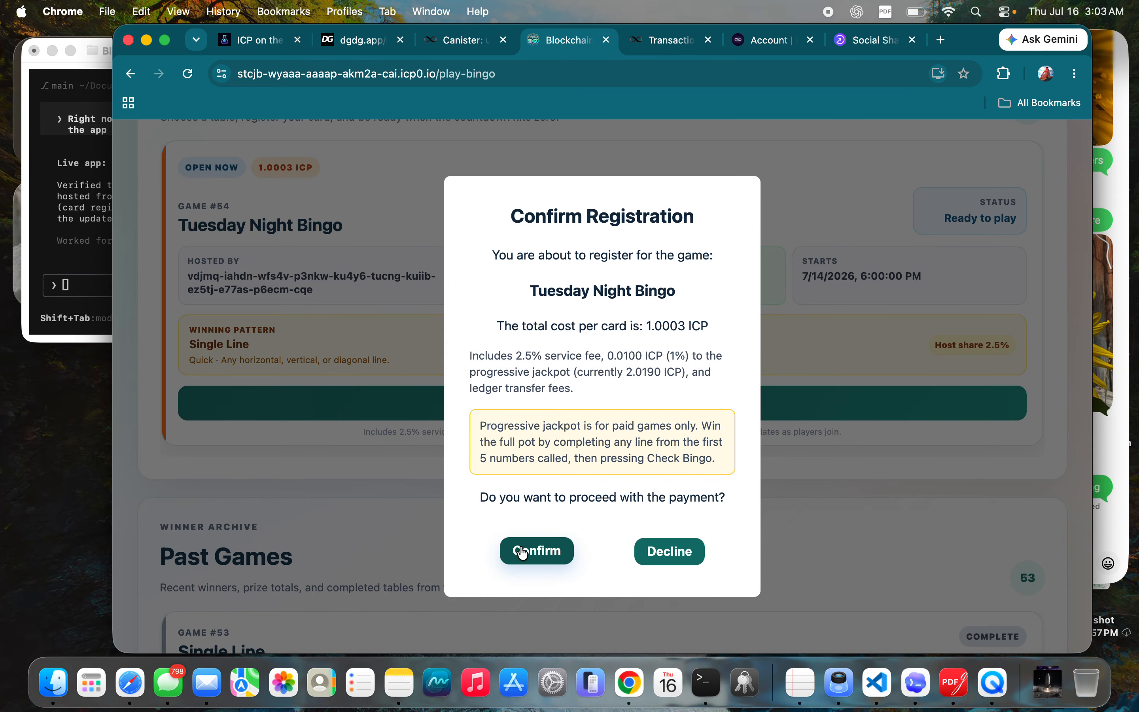
left_click(522, 553)
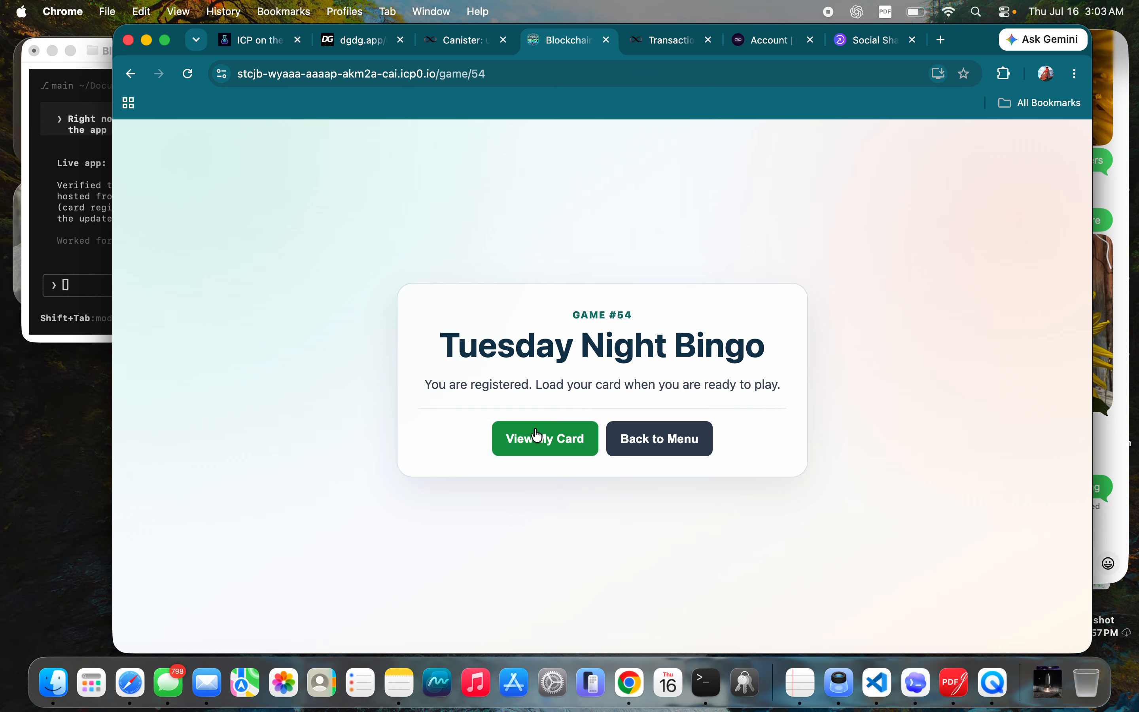
left_click(537, 435)
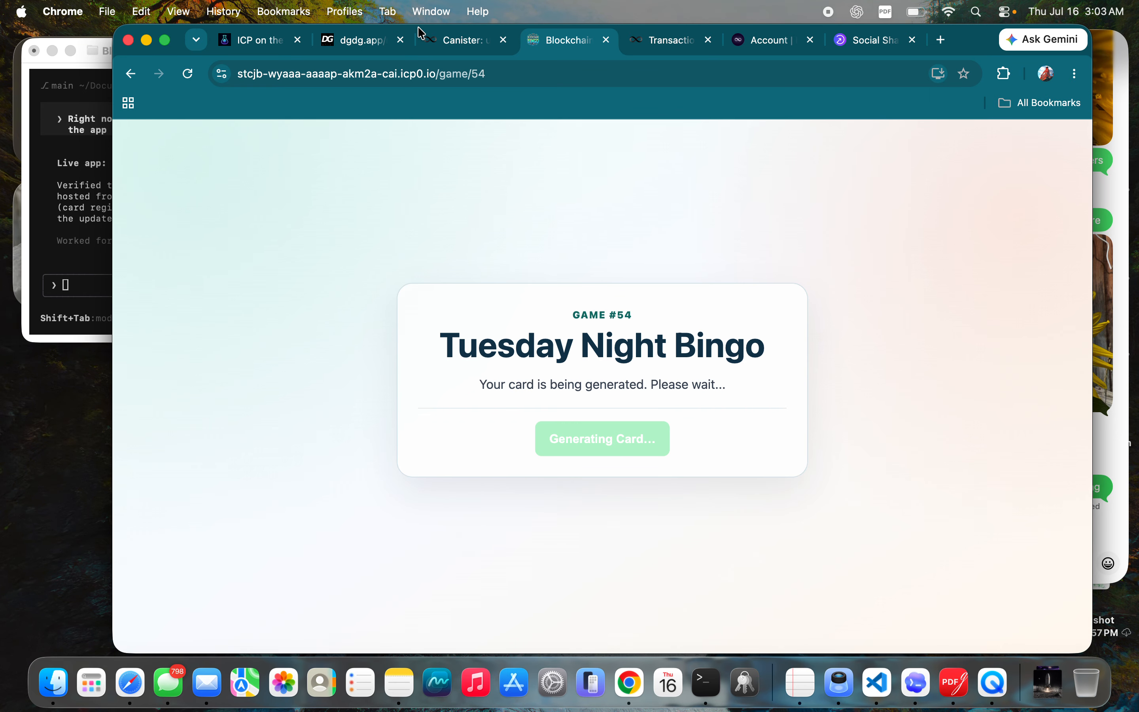
scroll(422, 364, "down", 1)
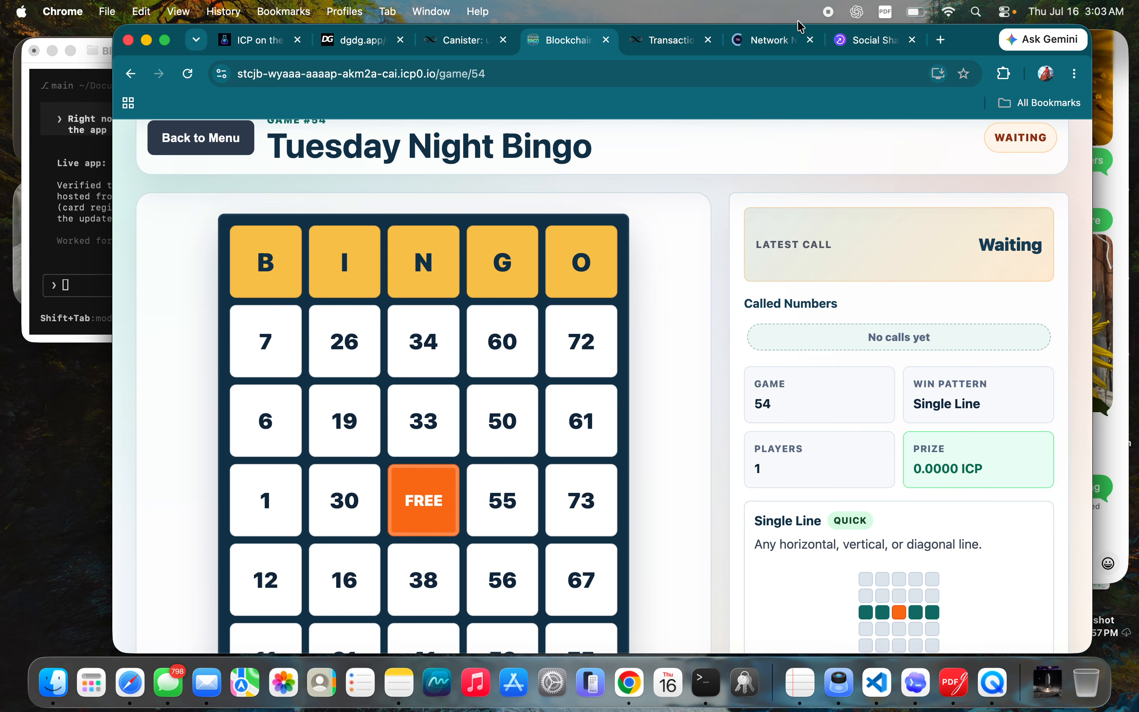
Switch back to the Mintlab wallet to check the NFTs' dividend balances, and open the Dividends page.
left_click(254, 40)
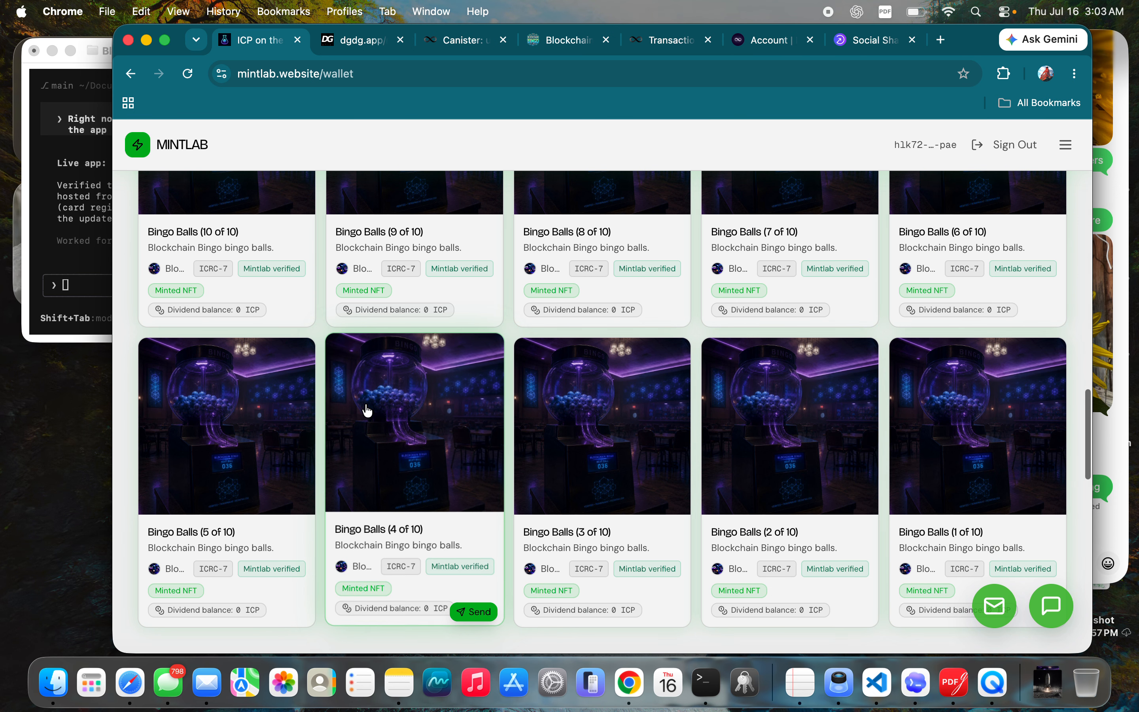
scroll(366, 405, "up", 15)
scroll(365, 406, "down", 20)
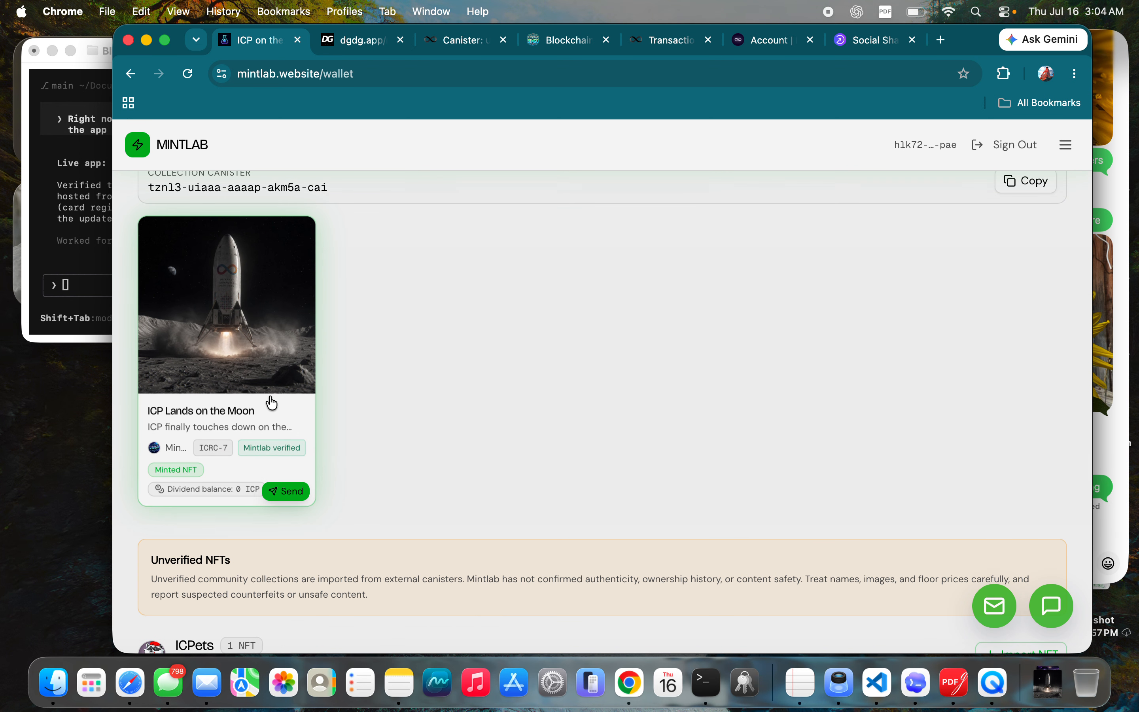
scroll(446, 386, "up", 5)
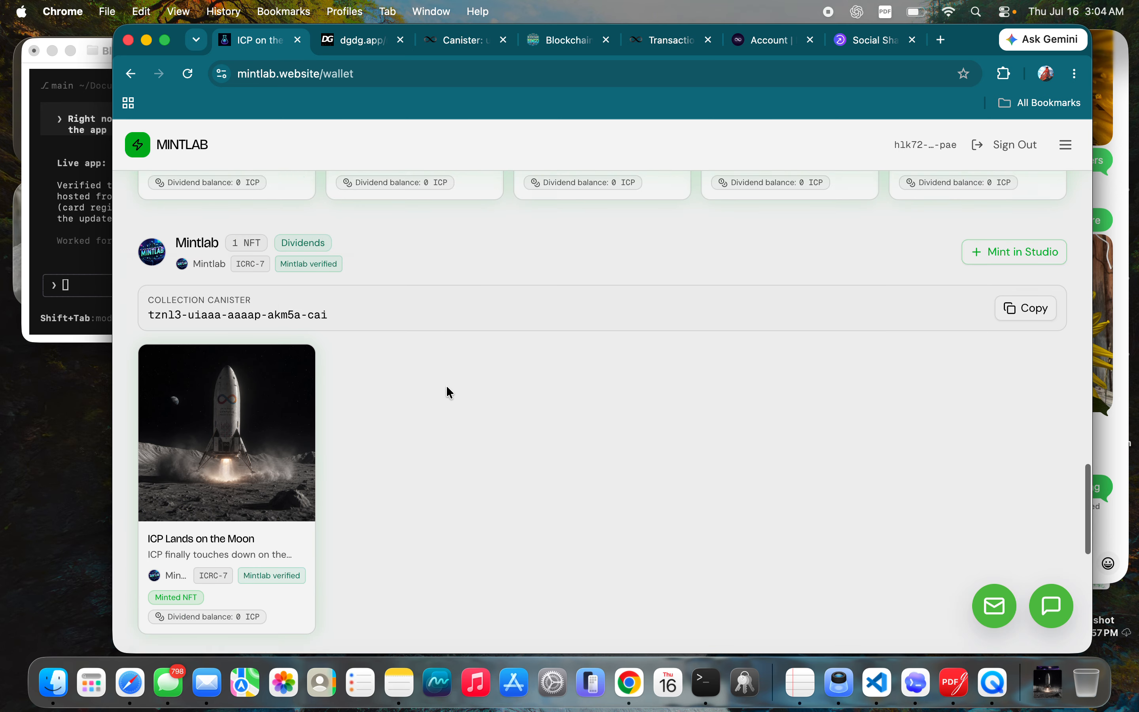
scroll(447, 391, "down", 3)
scroll(470, 393, "up", 4)
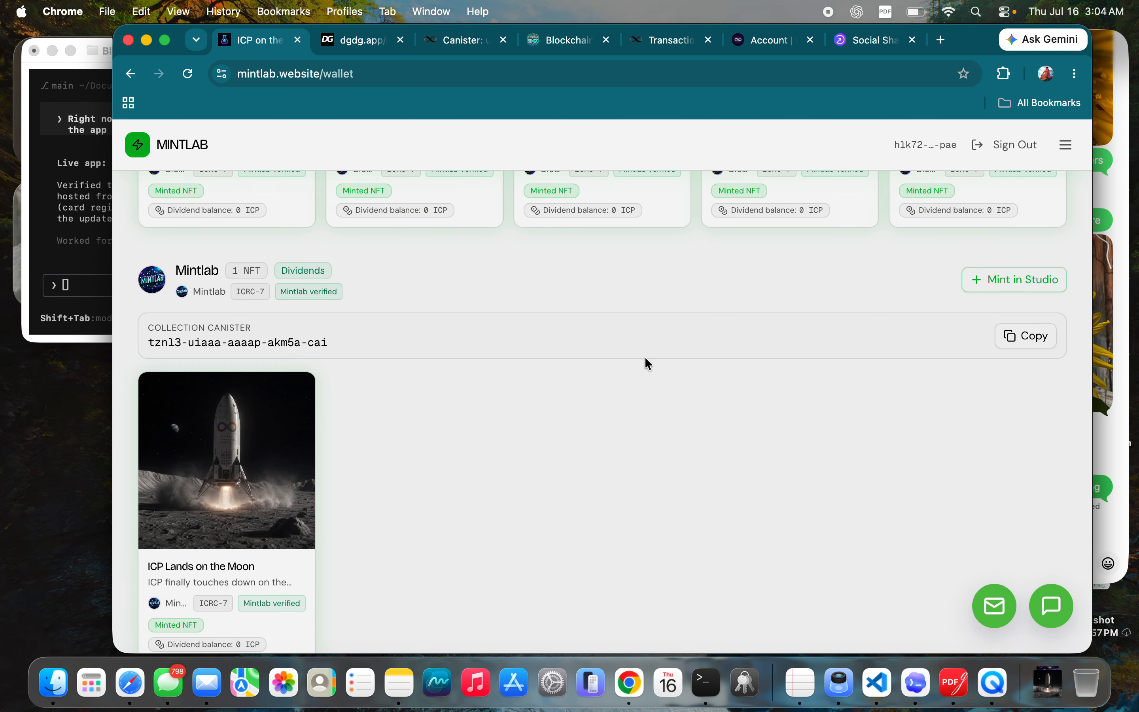
scroll(651, 346, "up", 3)
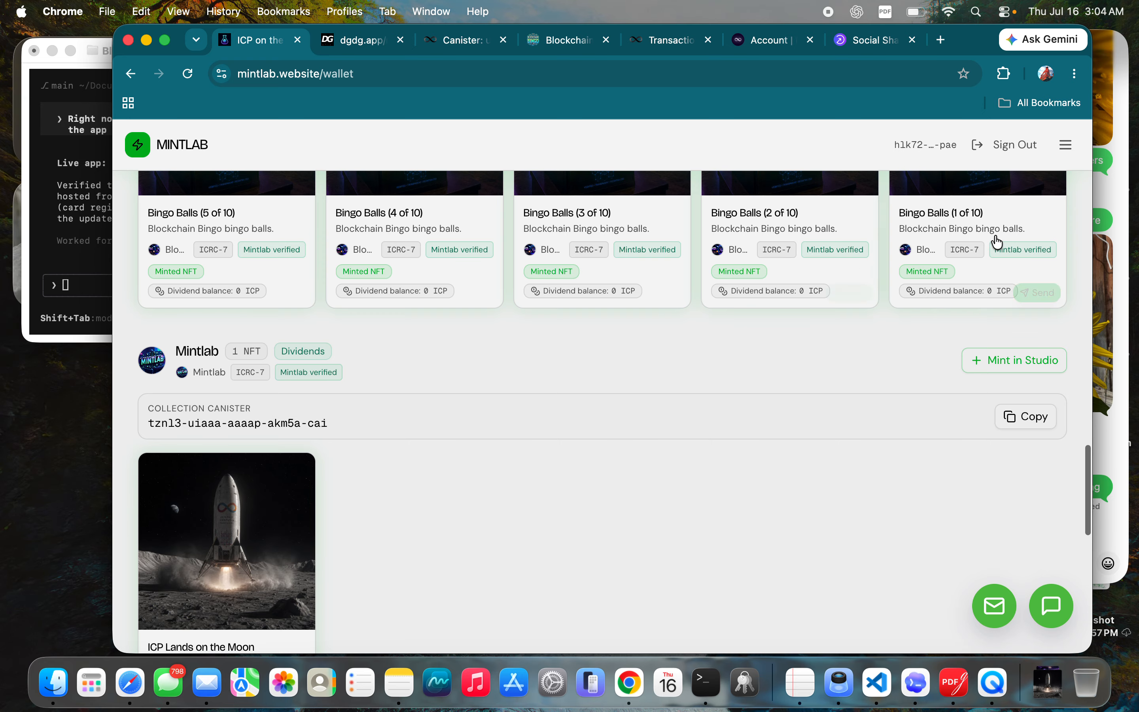
left_click(1065, 146)
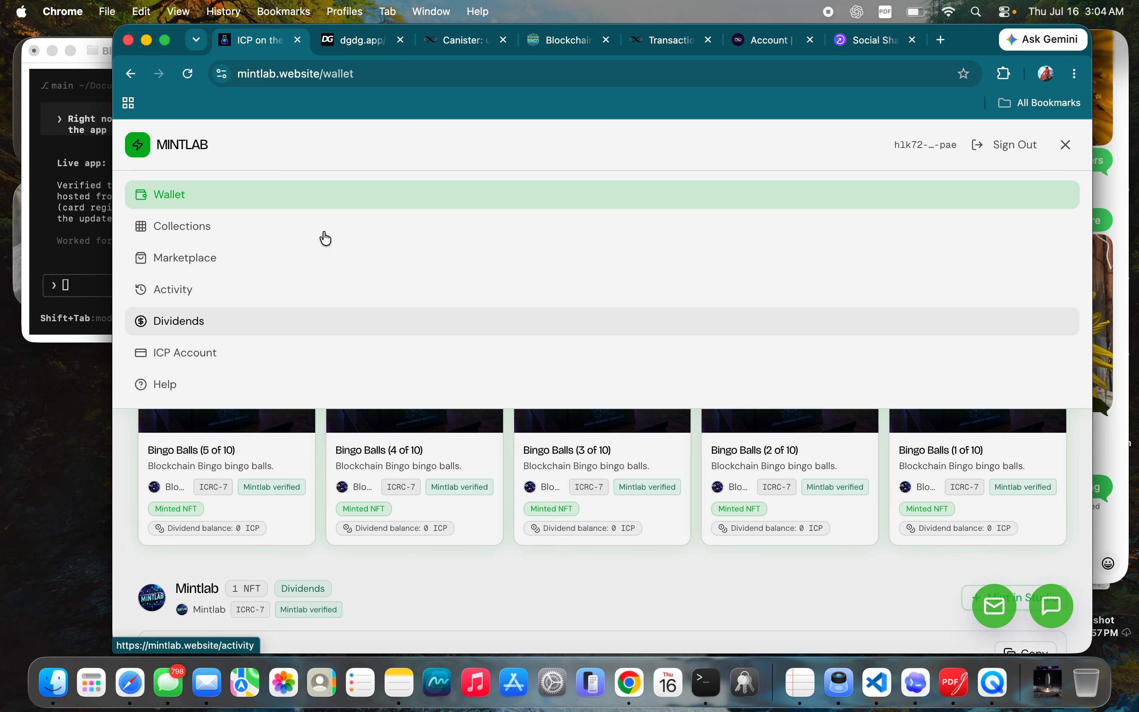
left_click(186, 322)
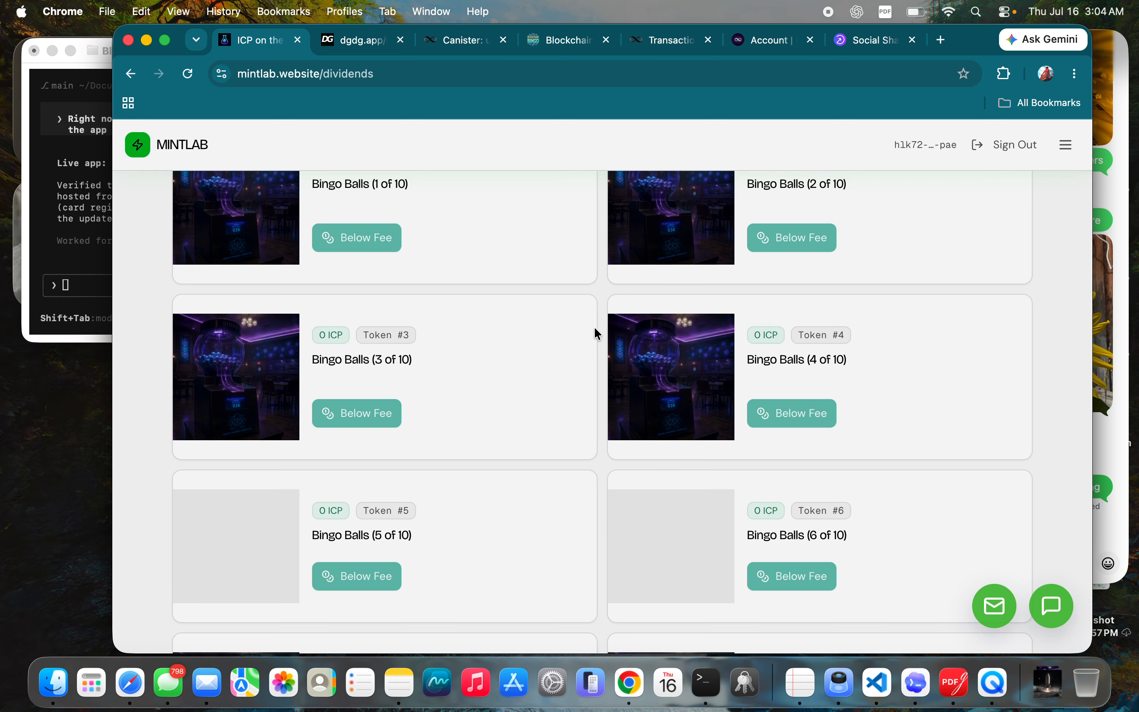
Look over the NFTs on the Dividends page and check for new dividend deposits.
scroll(594, 326, "up", 2)
scroll(594, 327, "up", 6)
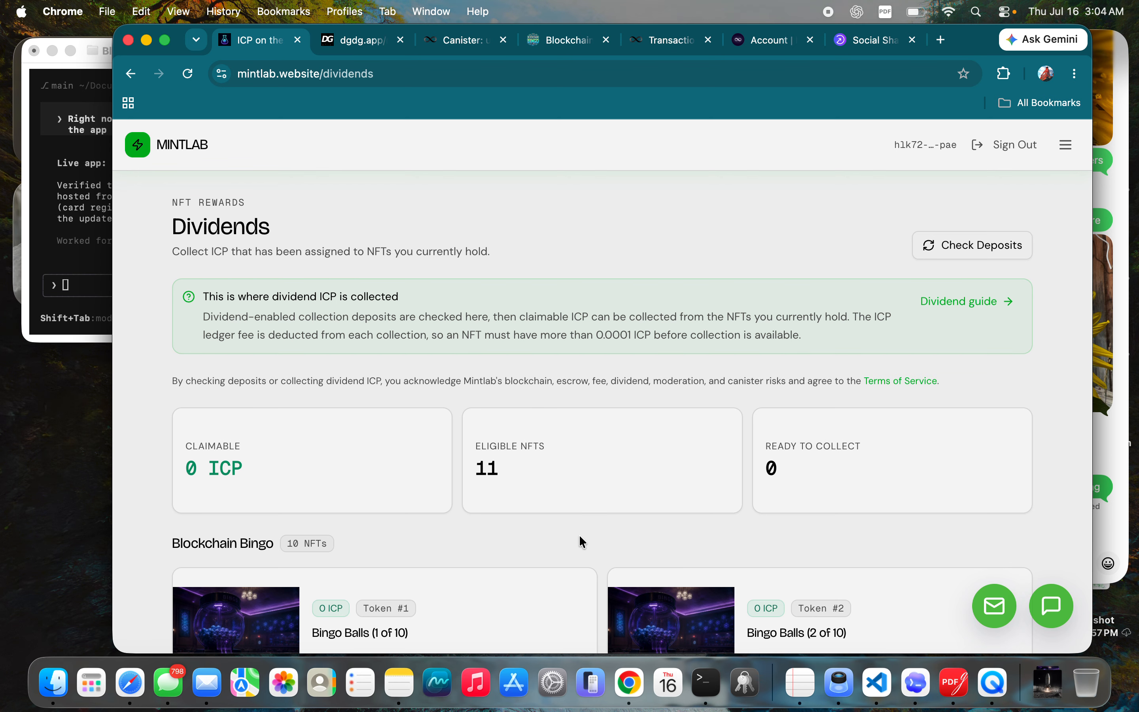
scroll(579, 534, "down", 5)
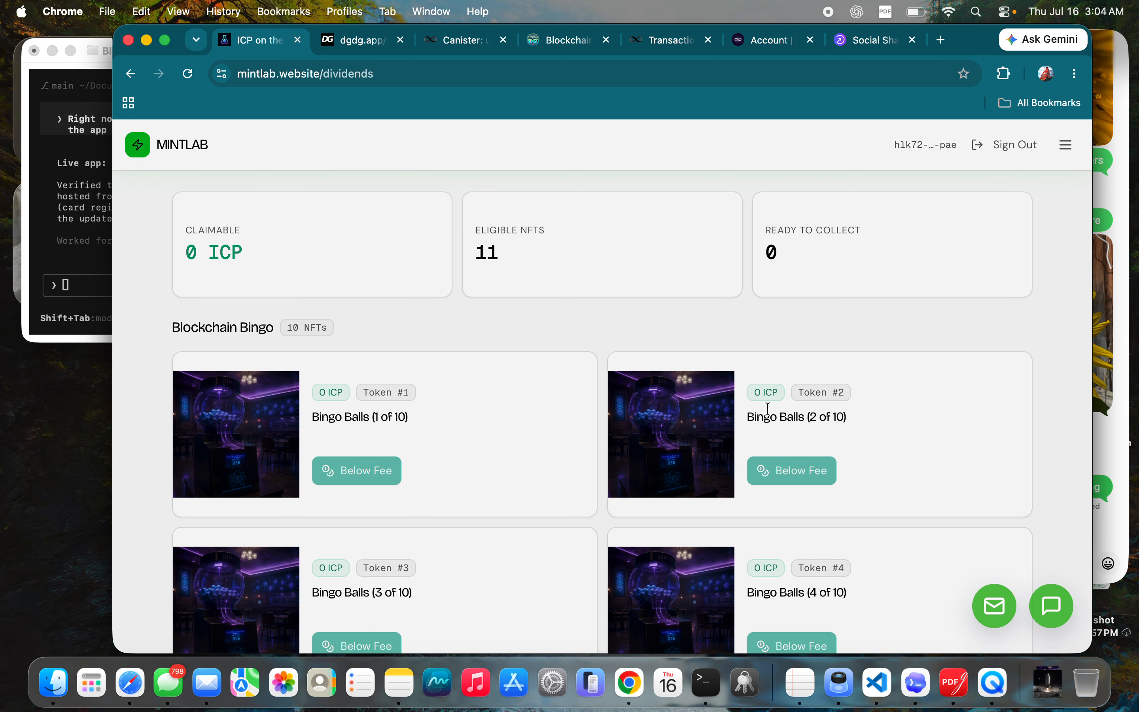
scroll(716, 431, "down", 15)
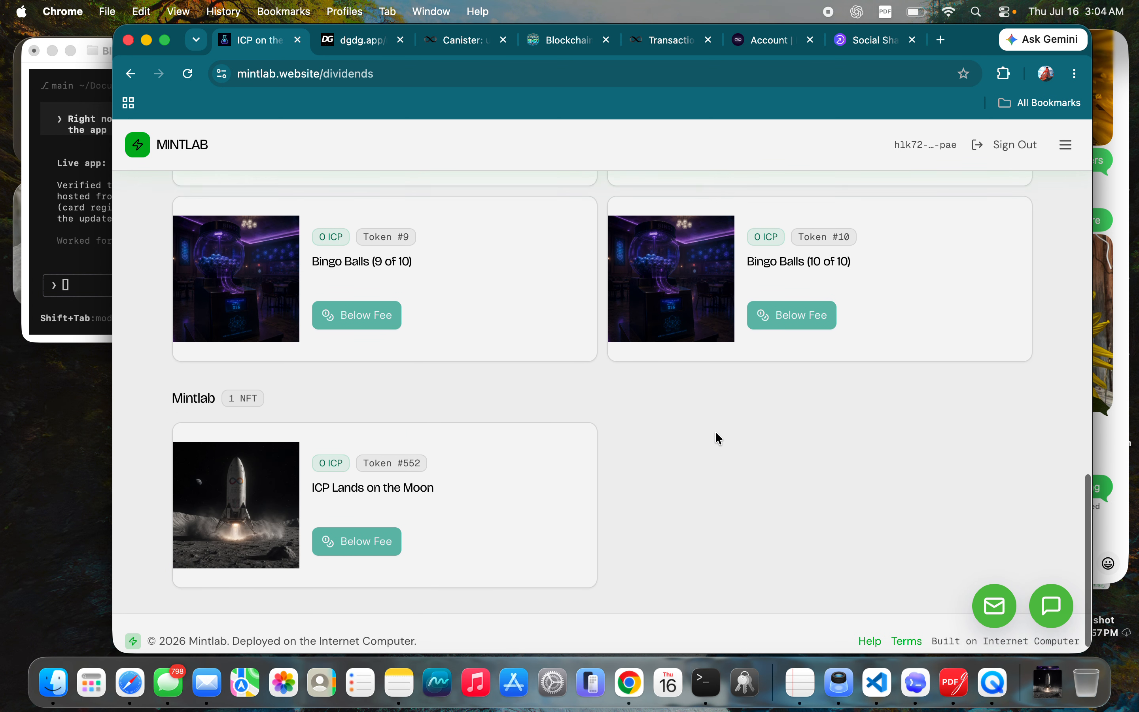
scroll(715, 430, "up", 20)
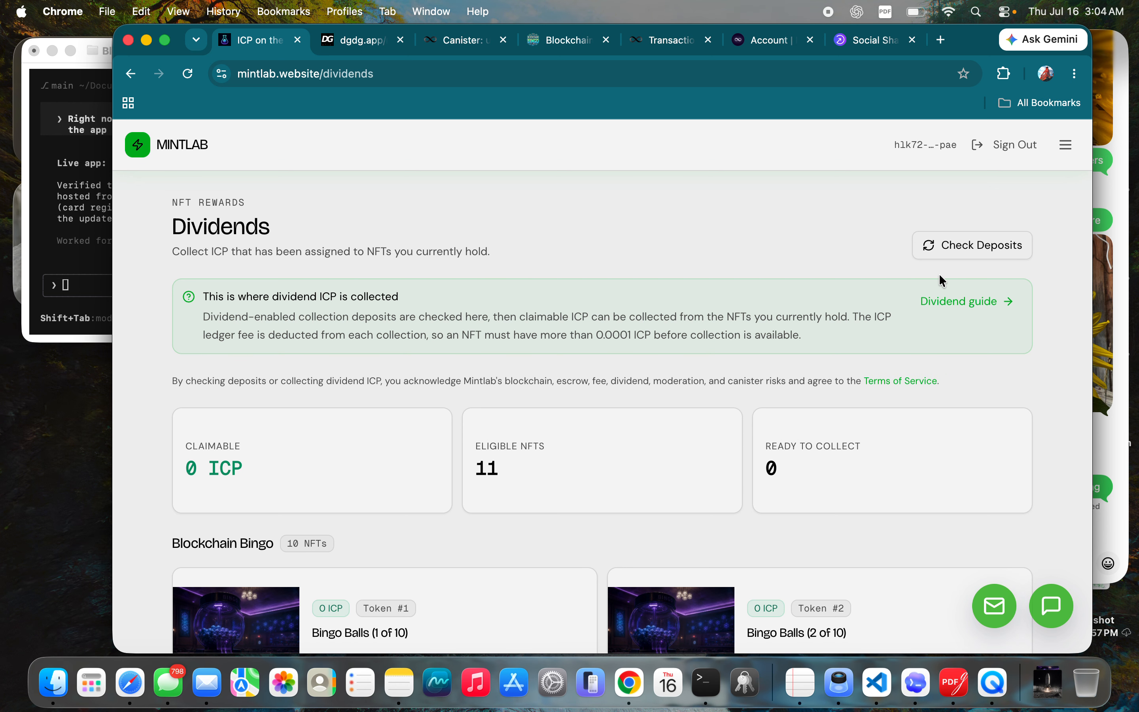
left_click(938, 248)
scroll(790, 424, "down", 3)
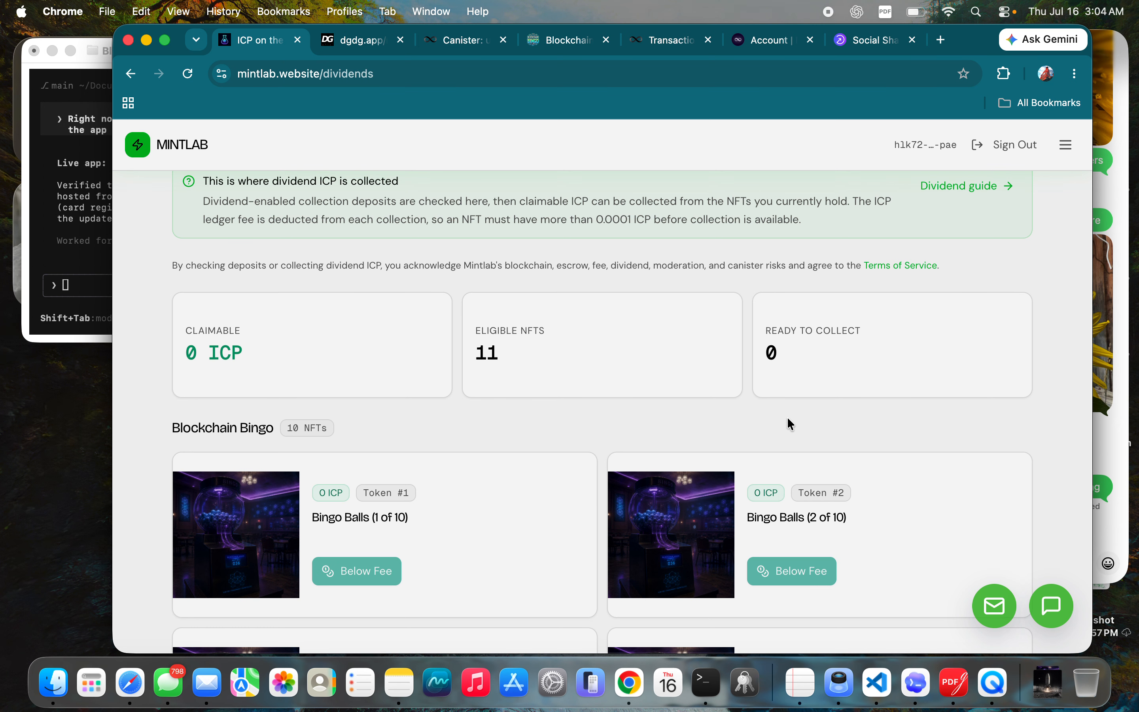
scroll(788, 422, "up", 3)
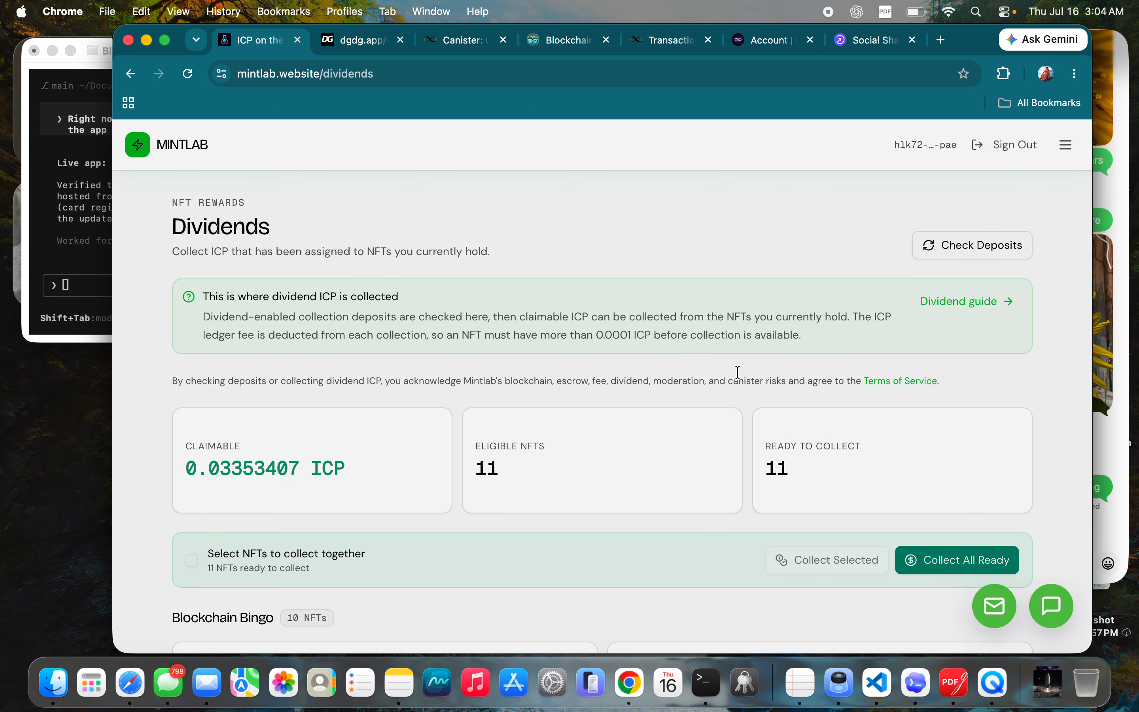
Review the claimable ICP on each Bingo Balls NFT and on the ICP Lands on the Moon NFT.
scroll(659, 354, "down", 7)
scroll(664, 361, "down", 2)
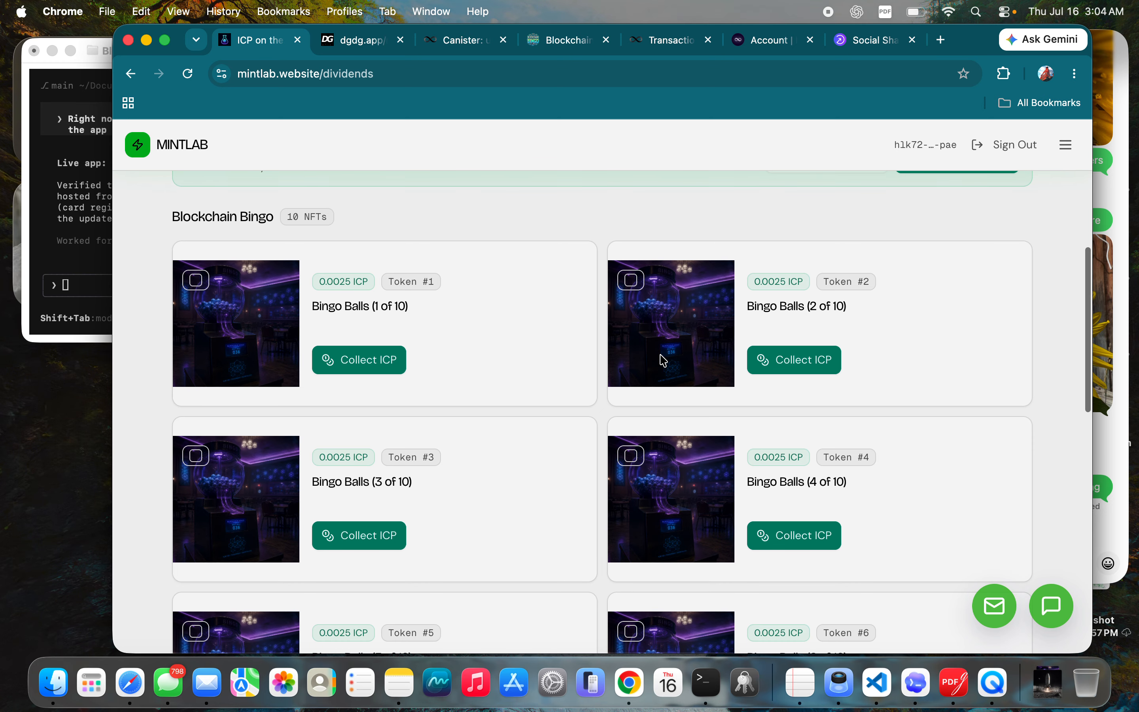
scroll(663, 360, "down", 15)
scroll(664, 361, "up", 9)
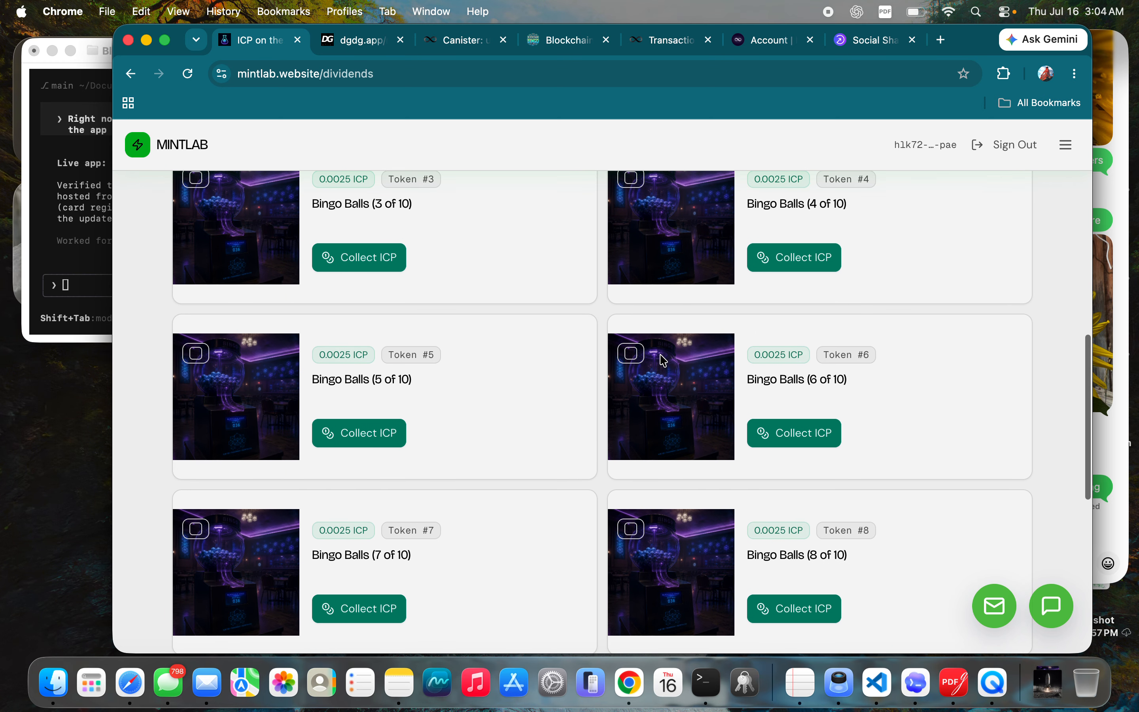
scroll(660, 355, "up", 2)
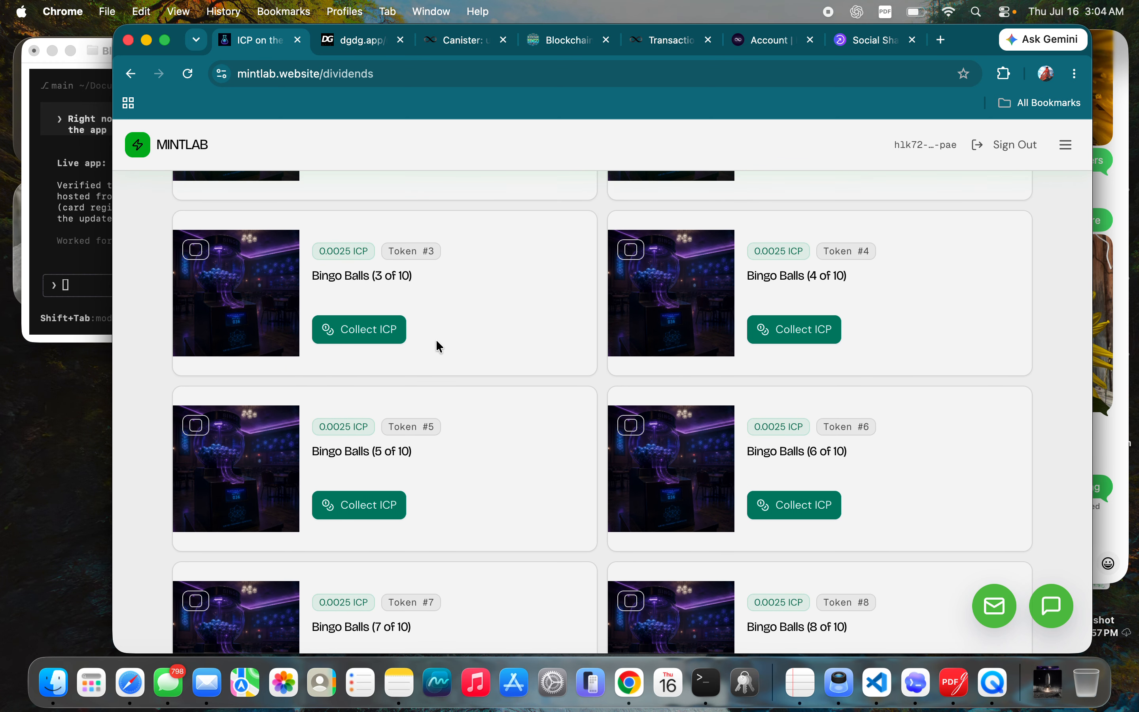
scroll(479, 257, "up", 4)
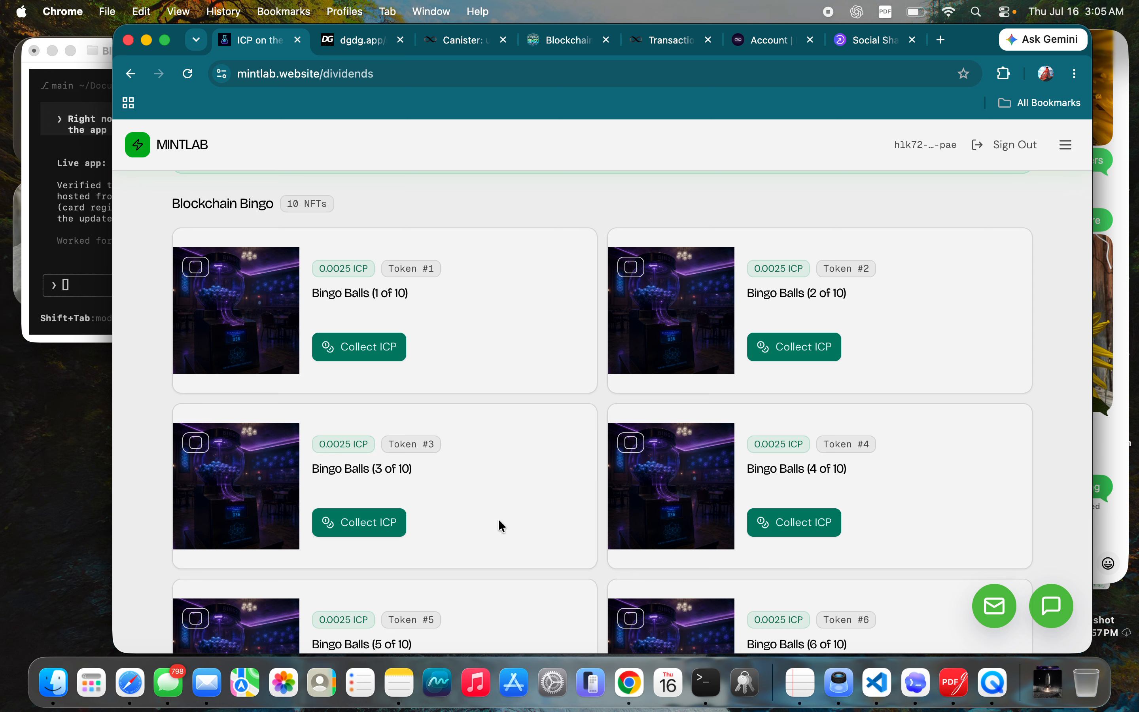
scroll(499, 520, "down", 15)
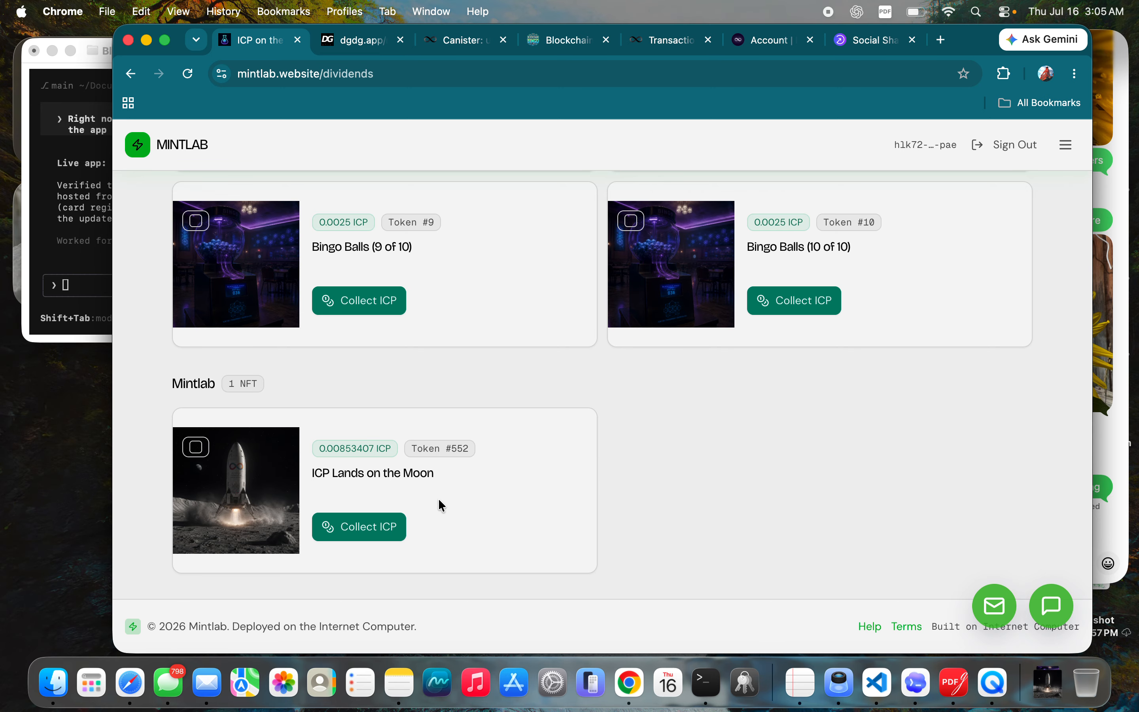
scroll(745, 389, "up", 3)
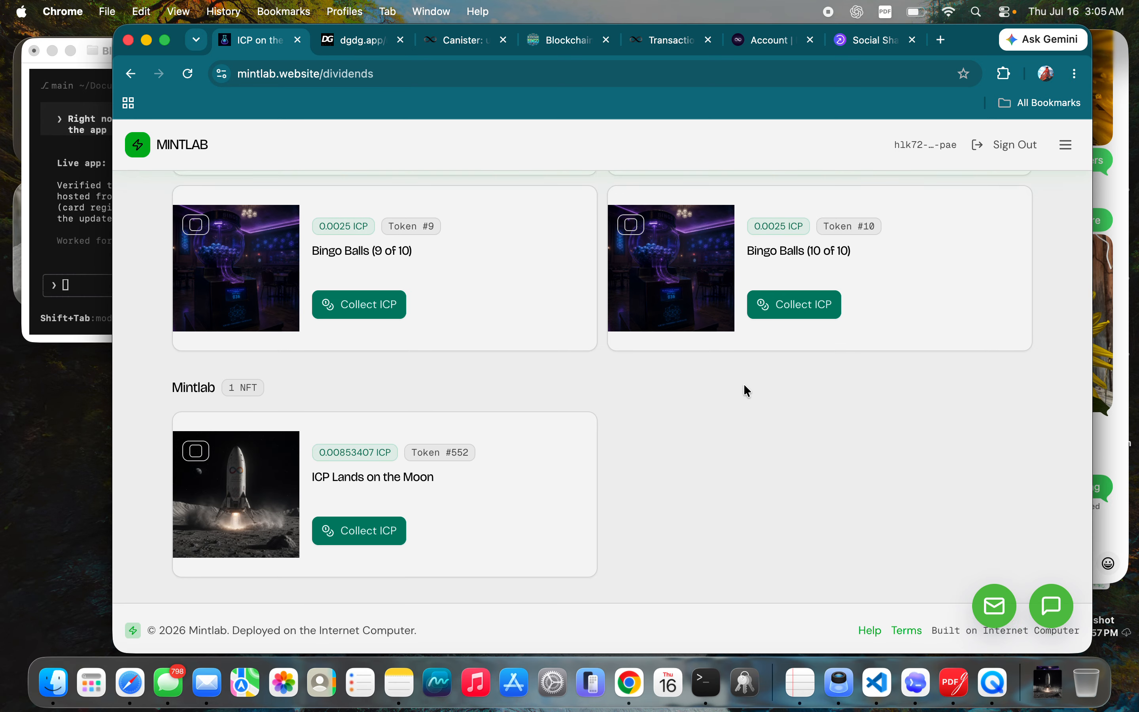
scroll(745, 386, "down", 2)
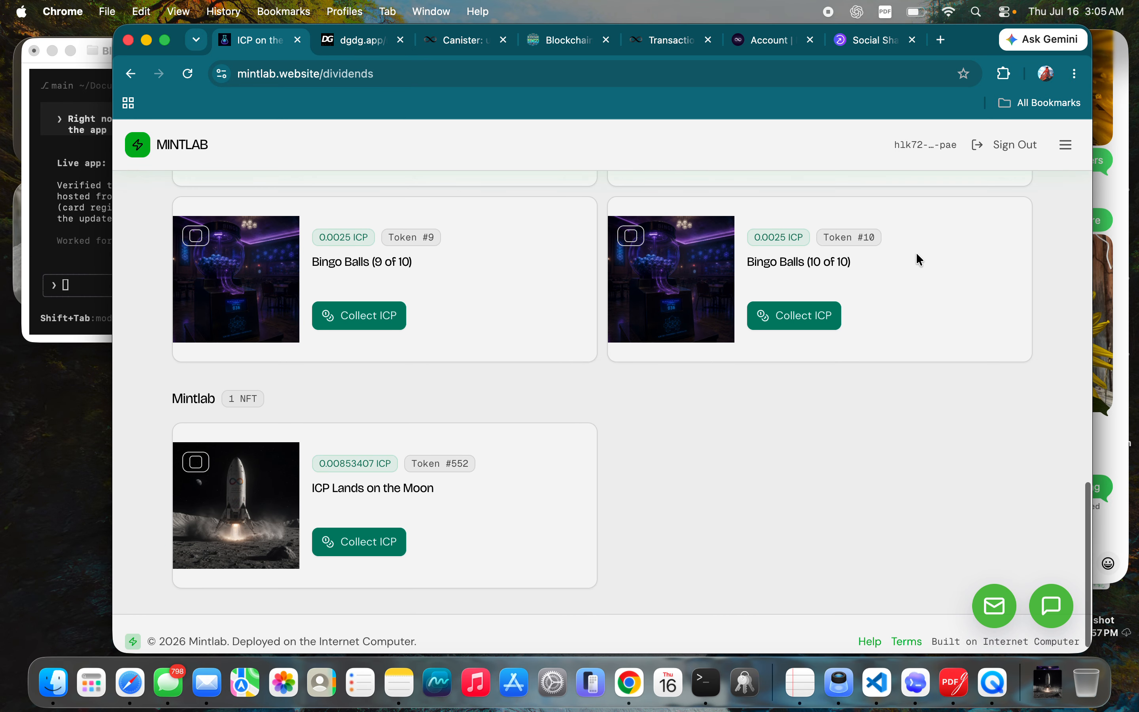
Open the ICP Account page and check the available balance before collecting dividends.
left_click(1072, 146)
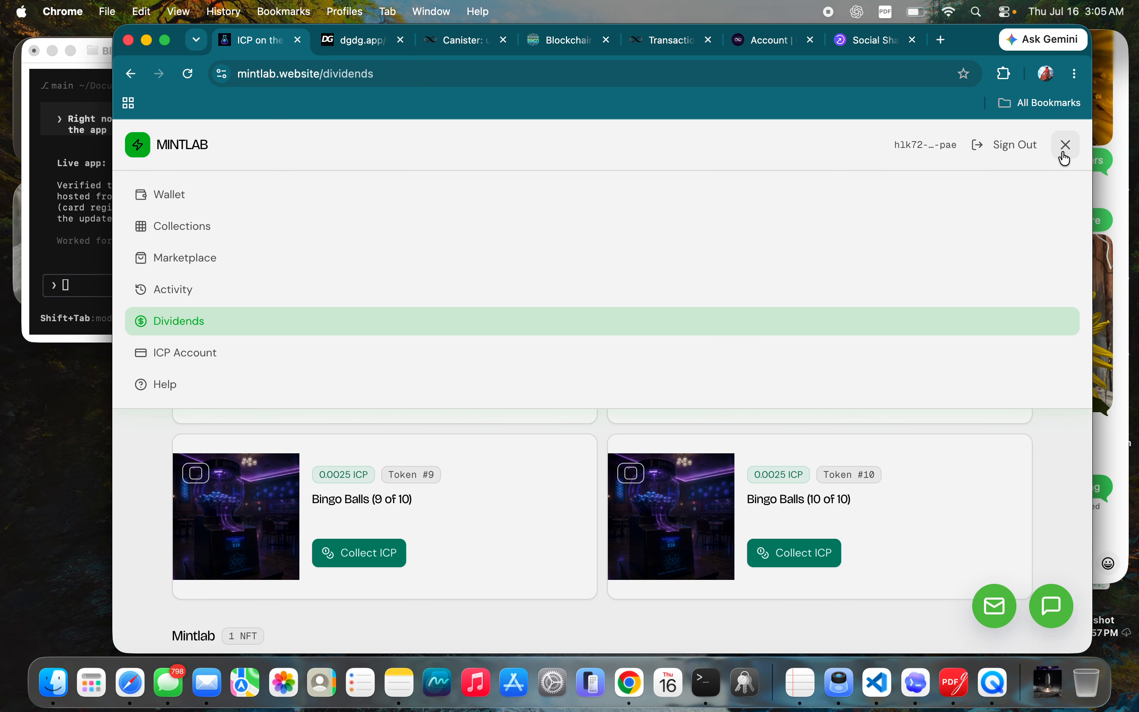
left_click(172, 351)
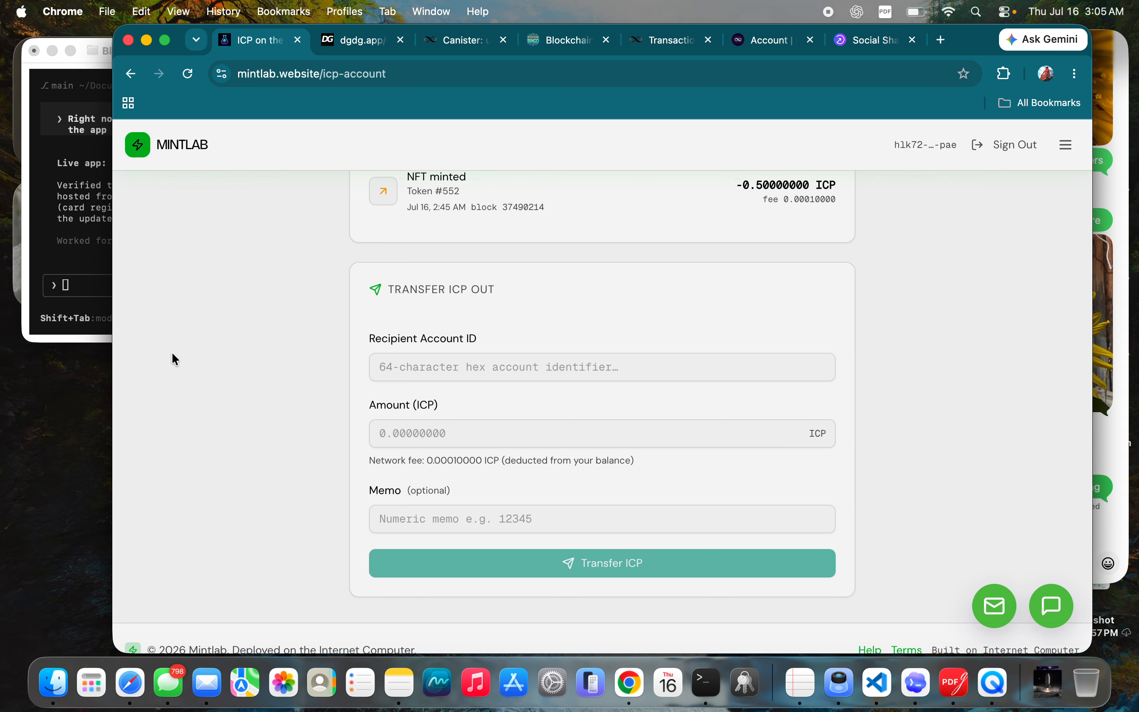
scroll(317, 373, "up", 15)
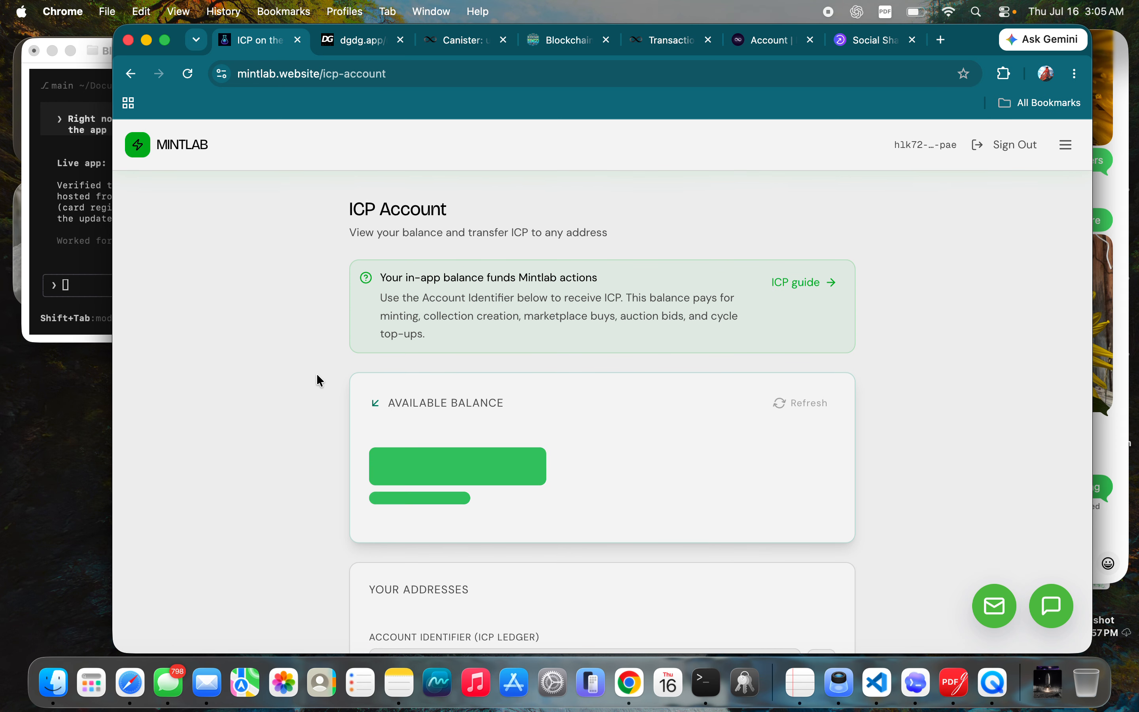
scroll(316, 372, "down", 2)
scroll(317, 373, "down", 3)
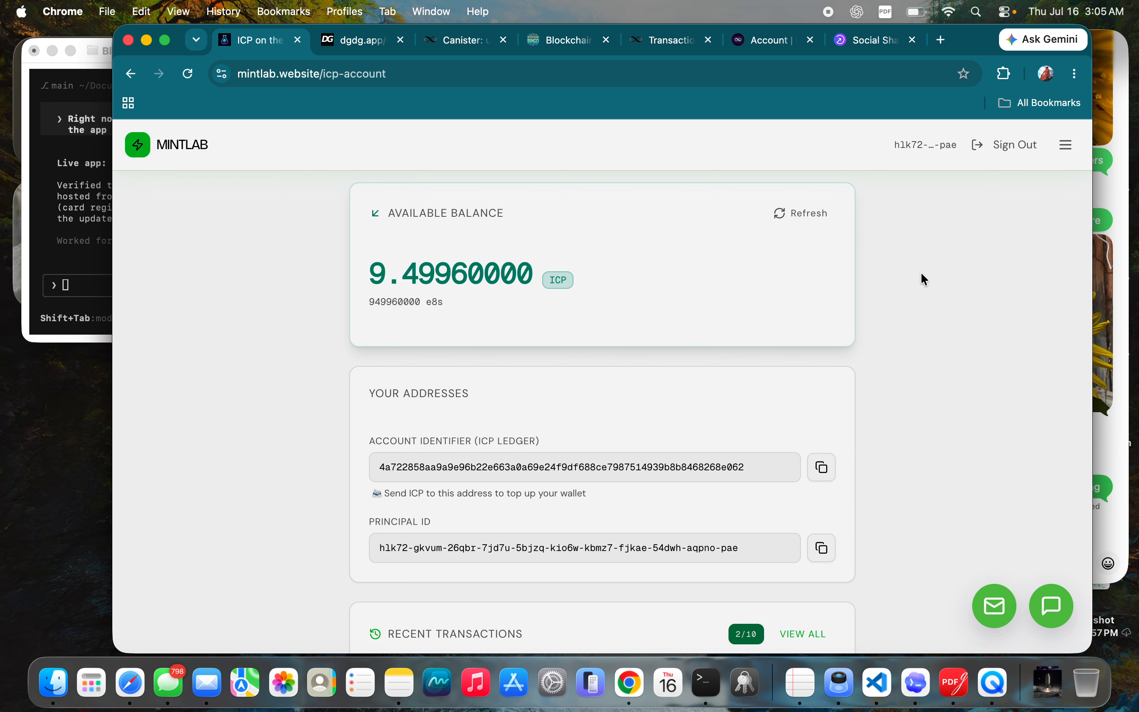
Return to the Dividends page and collect the ICP dividend of the ICP Lands on the Moon NFT, token #552.
left_click(1076, 153)
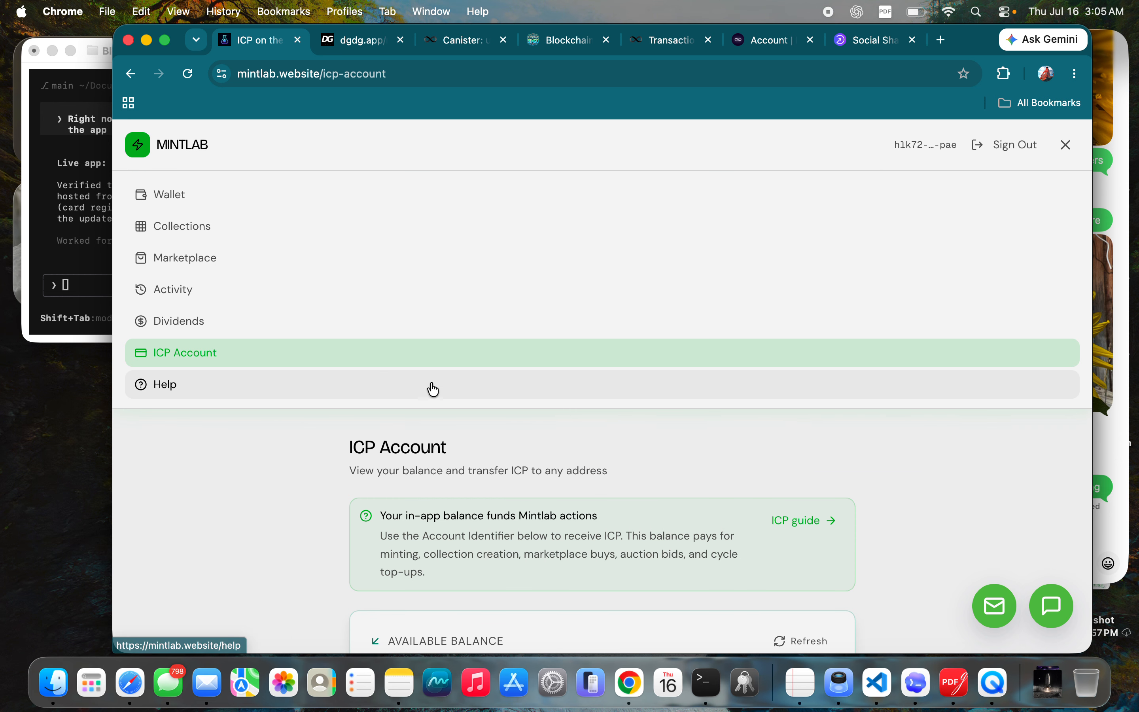
left_click(151, 320)
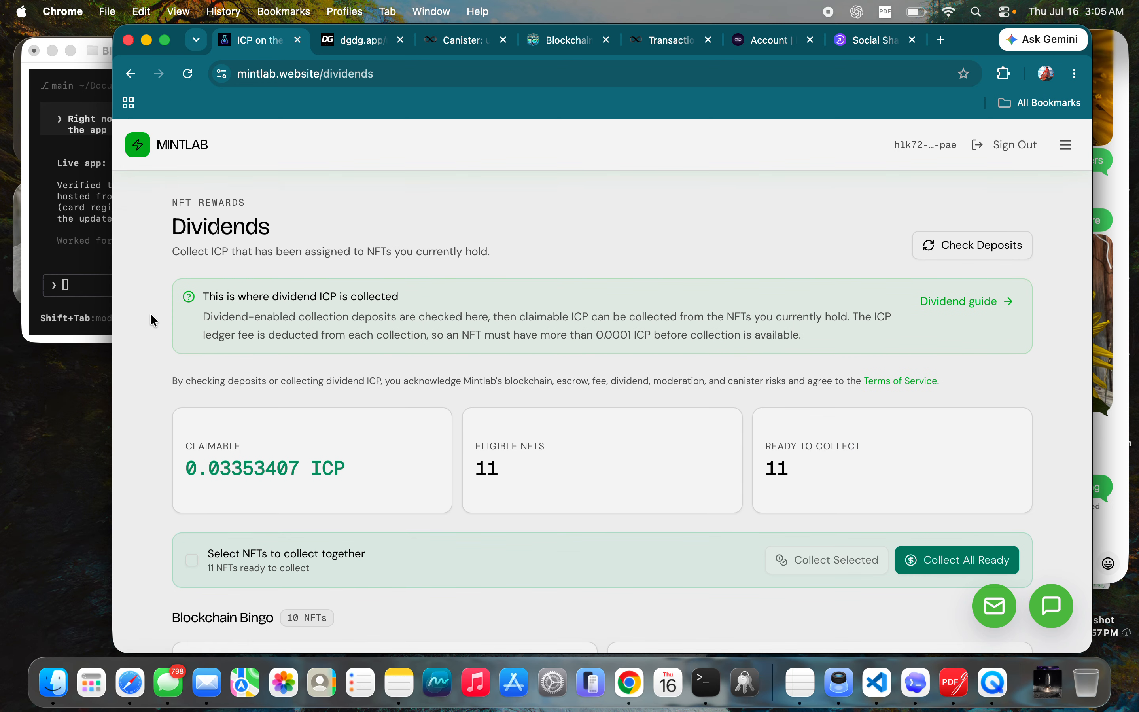
scroll(183, 349, "down", 10)
scroll(183, 349, "down", 3)
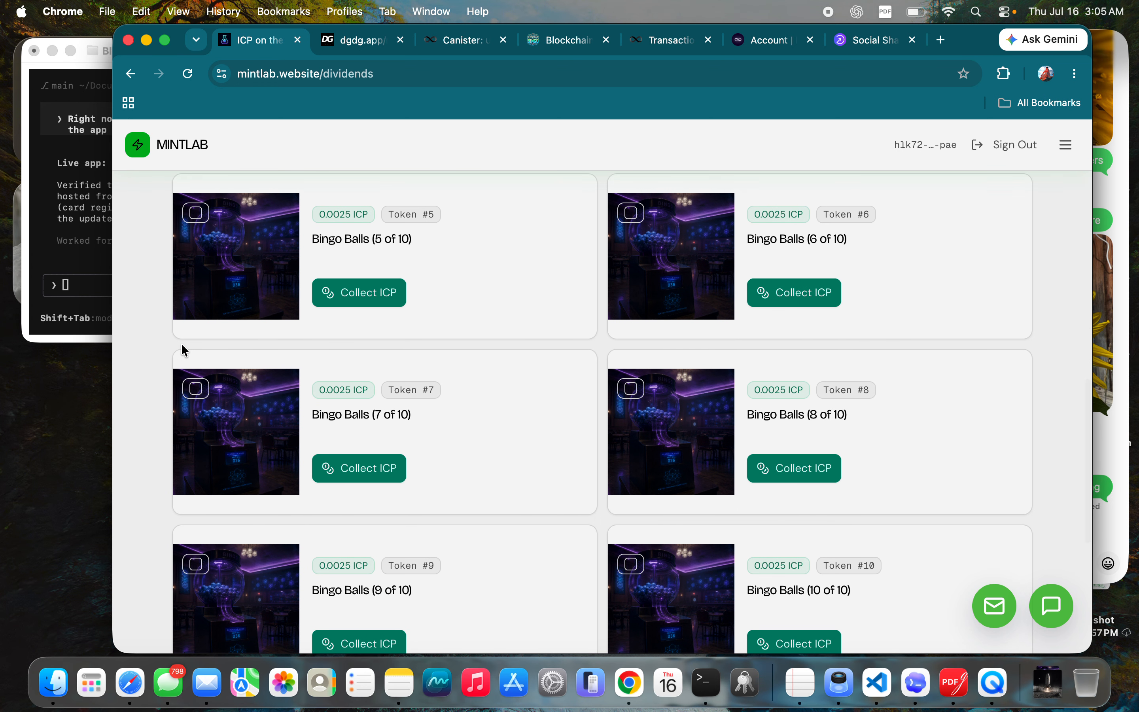
scroll(184, 349, "down", 5)
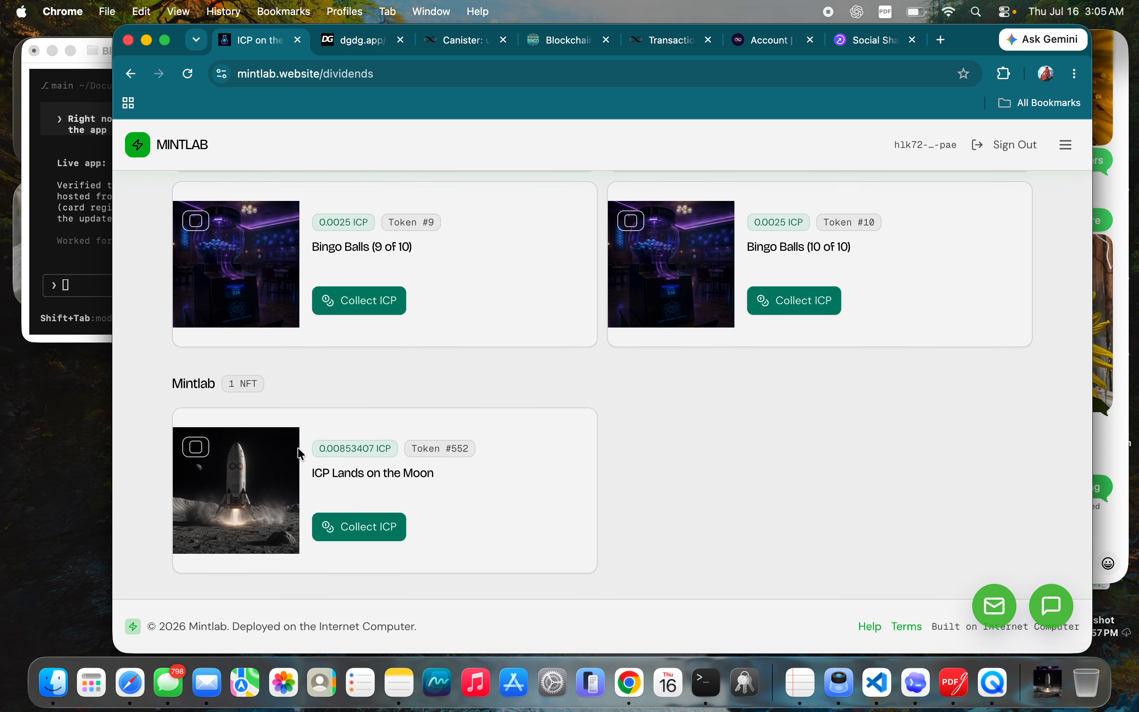
left_click(359, 534)
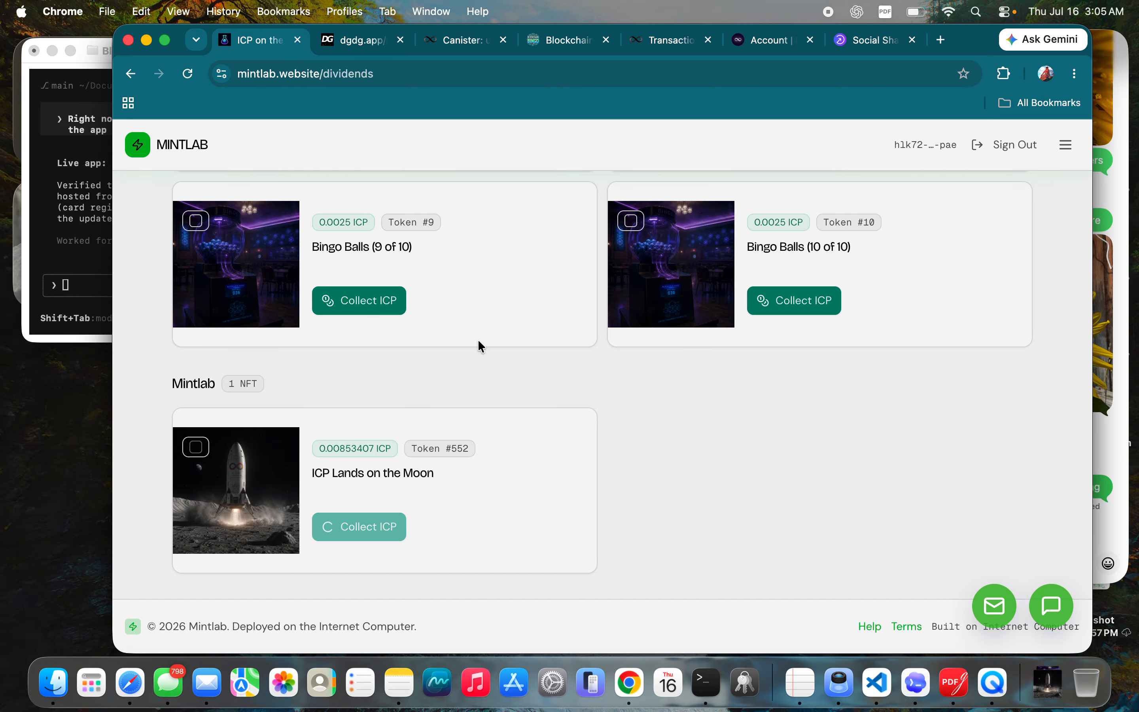
scroll(479, 344, "up", 2)
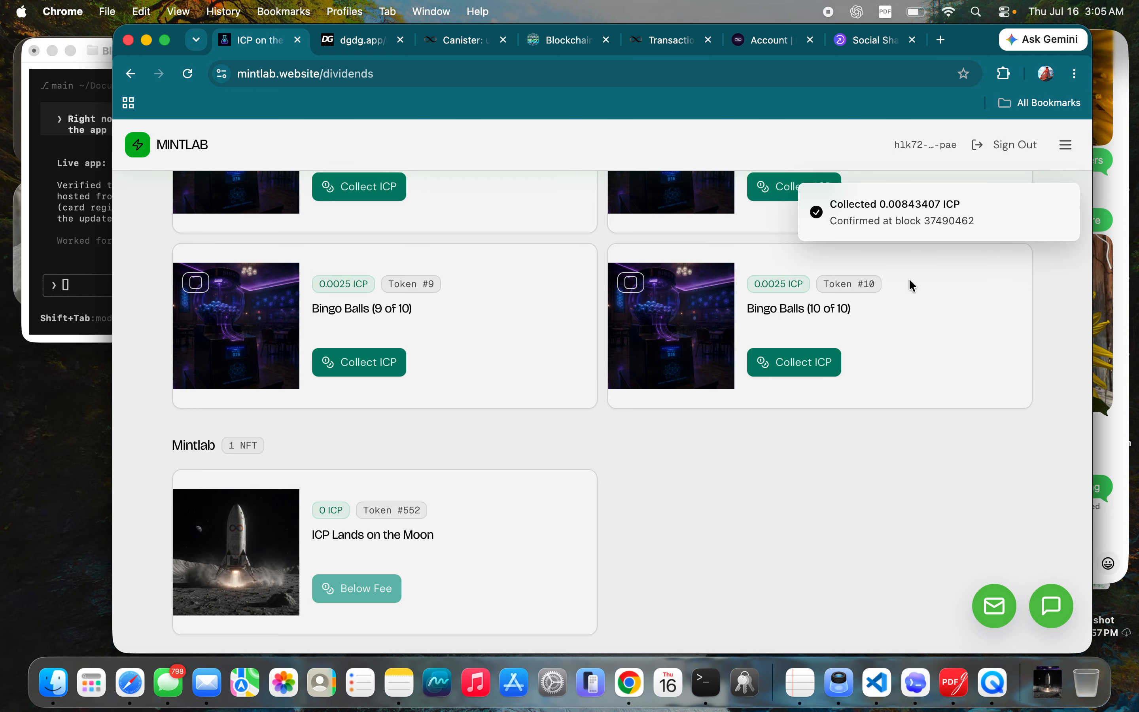
Go back to the ICP Account page to check the collected dividend transaction and the updated balance.
scroll(908, 283, "up", 10)
left_click(1066, 149)
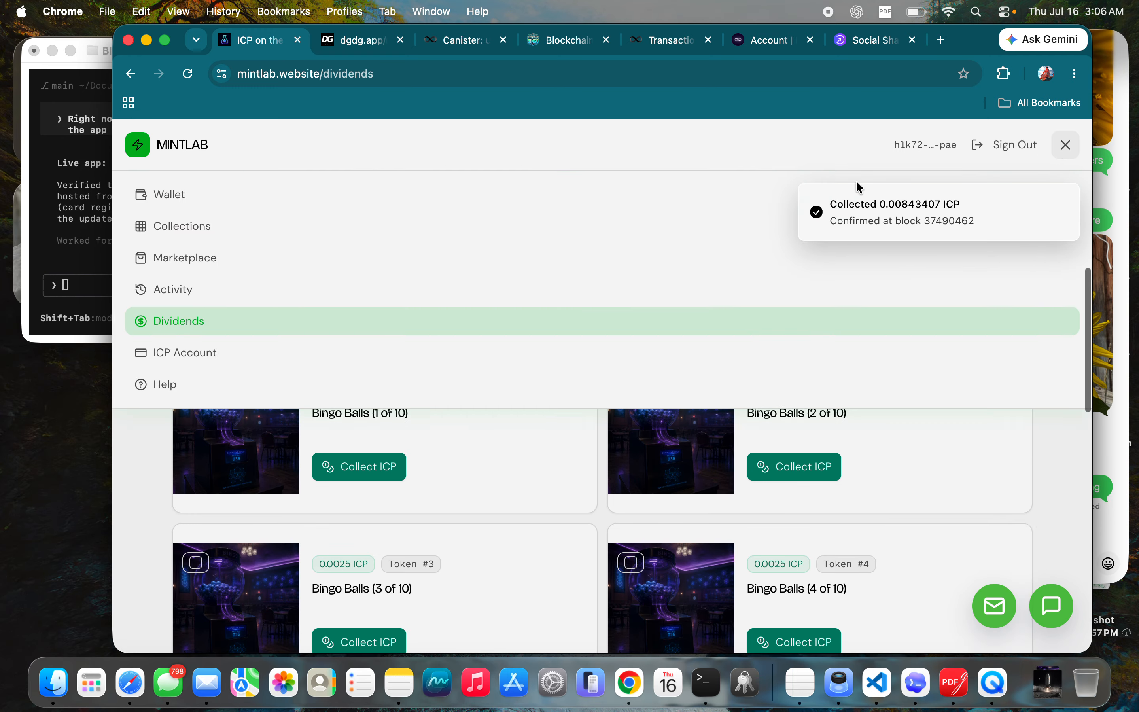
left_click(191, 356)
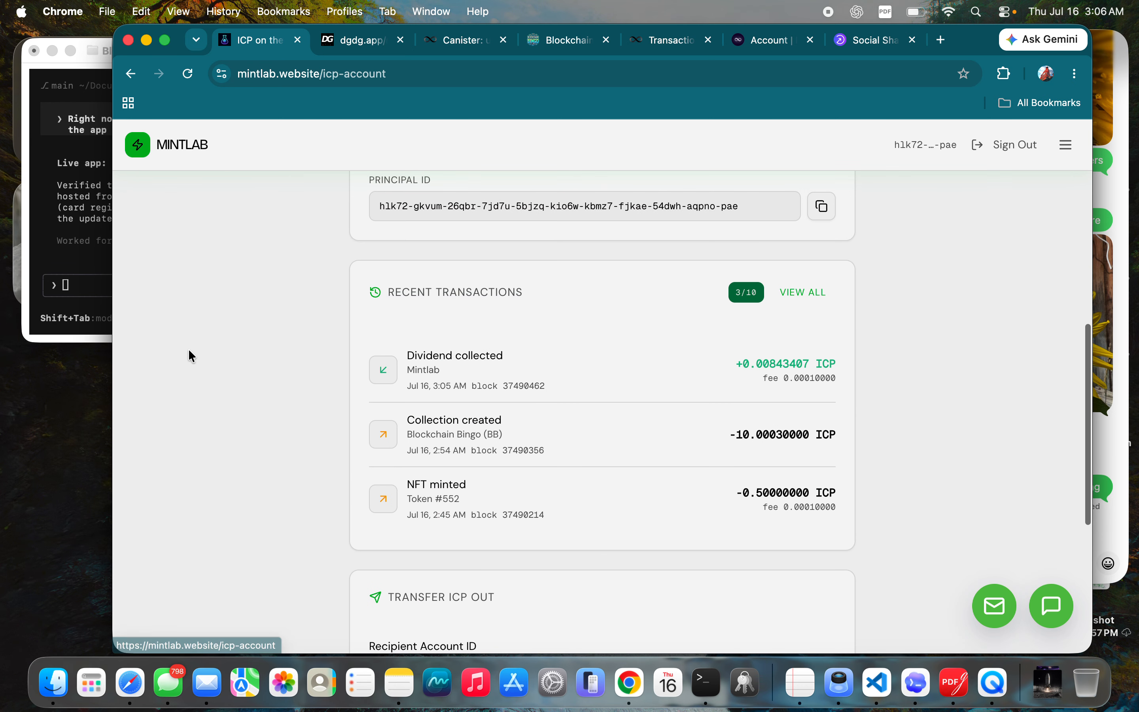
scroll(340, 369, "up", 8)
scroll(340, 369, "up", 3)
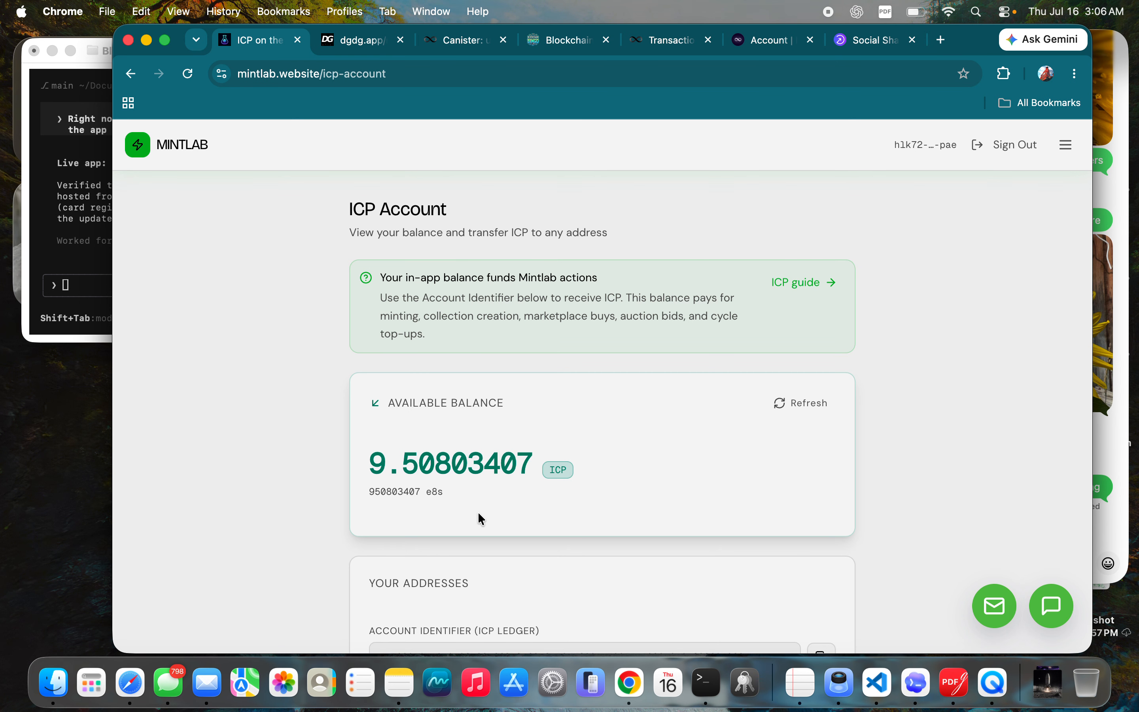
Visit the Wallet, go to the Marketplace to look over the NFT listings, and show only the Fixed Price ones.
left_click(1065, 146)
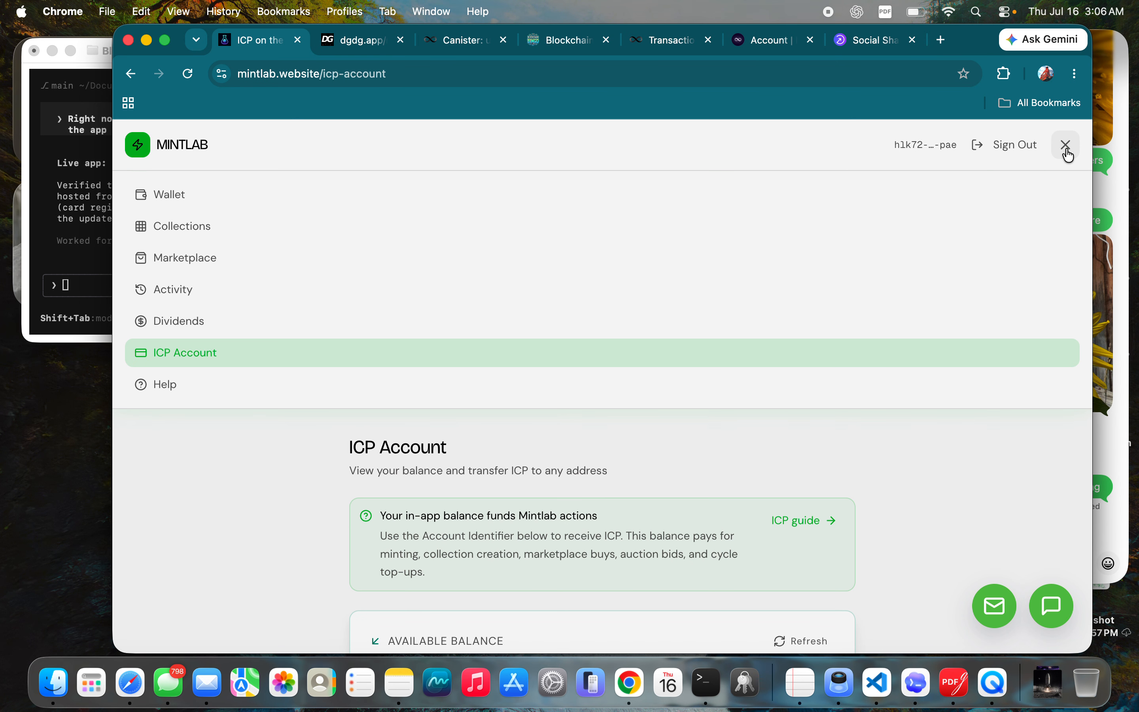
left_click(176, 205)
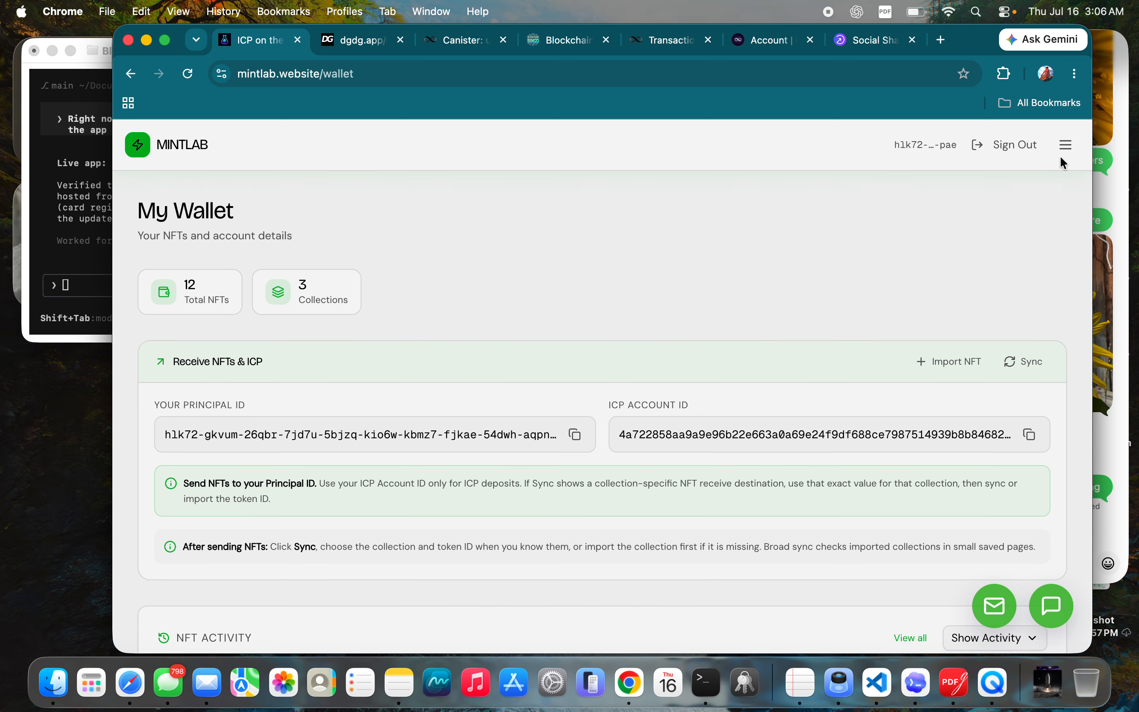
left_click(1065, 144)
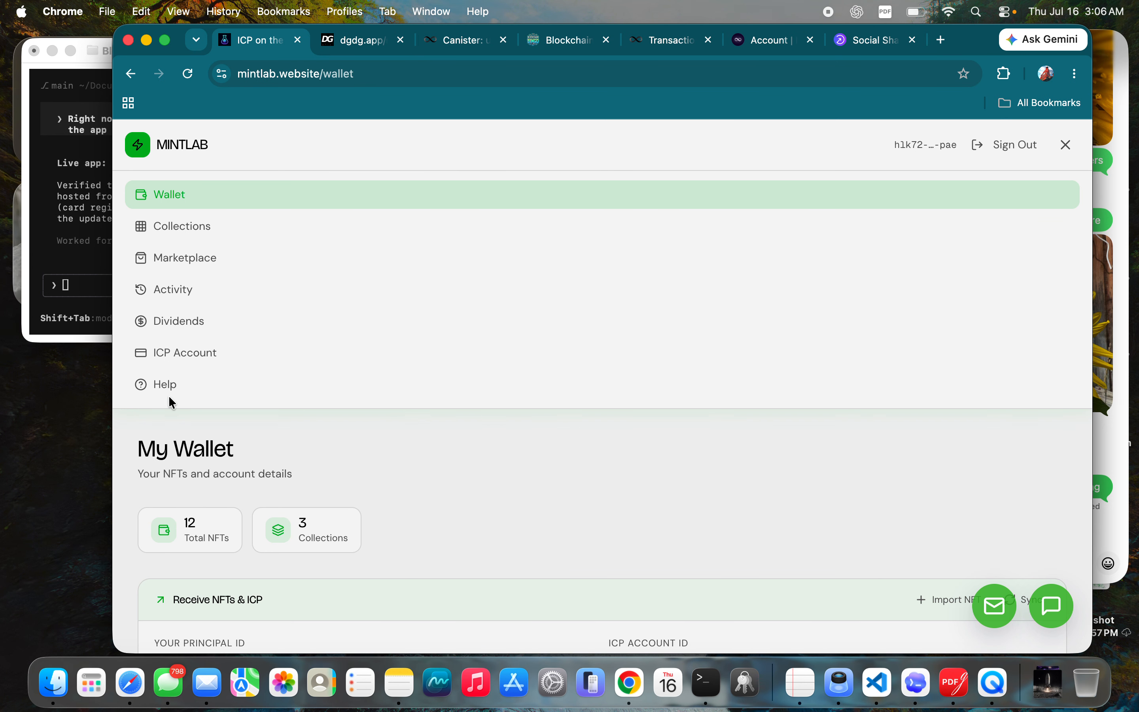
left_click(203, 273)
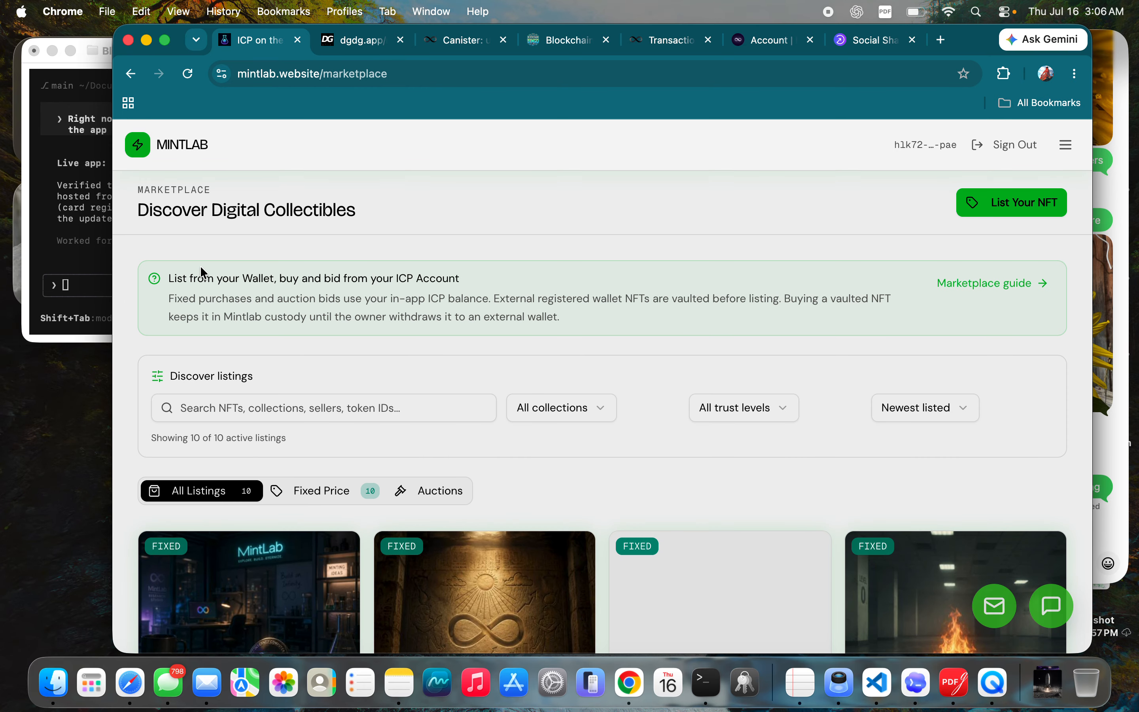
scroll(518, 511, "down", 3)
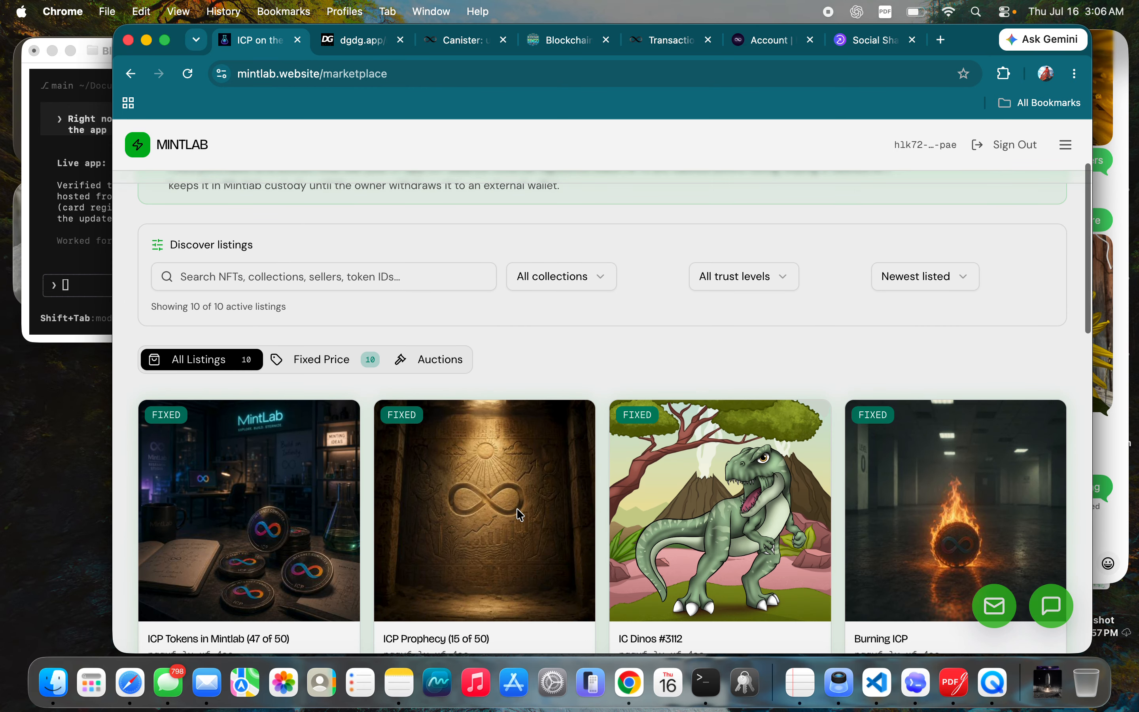
scroll(517, 510, "up", 3)
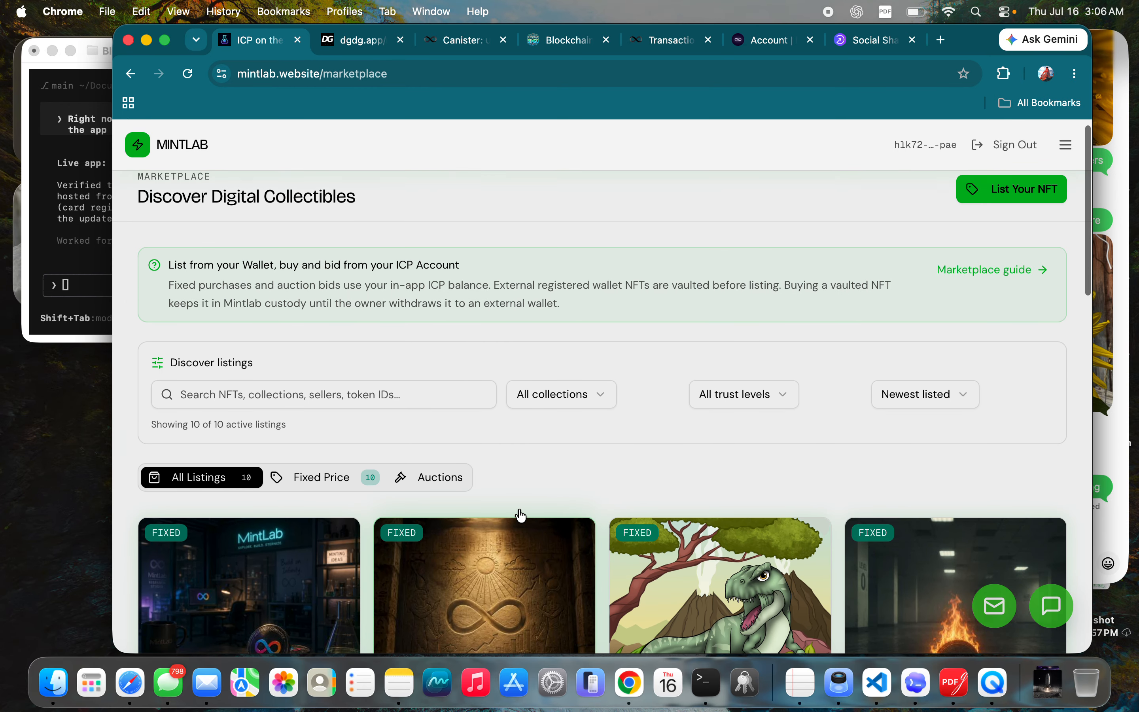
scroll(521, 515, "down", 7)
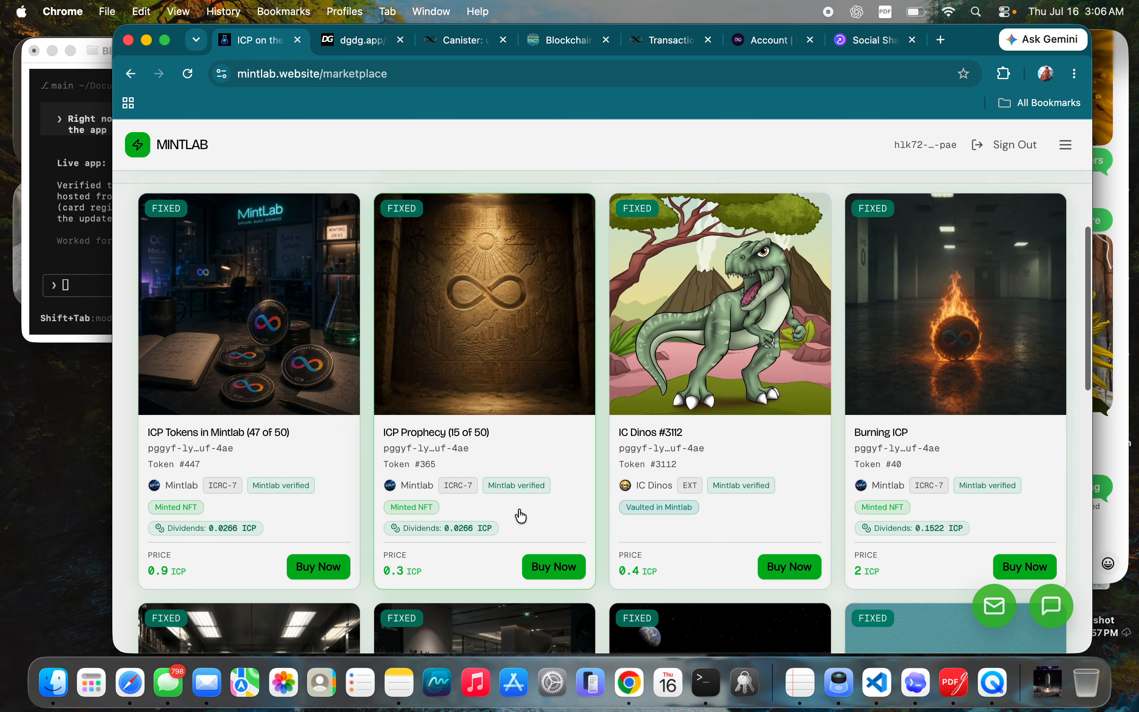
scroll(521, 516, "up", 7)
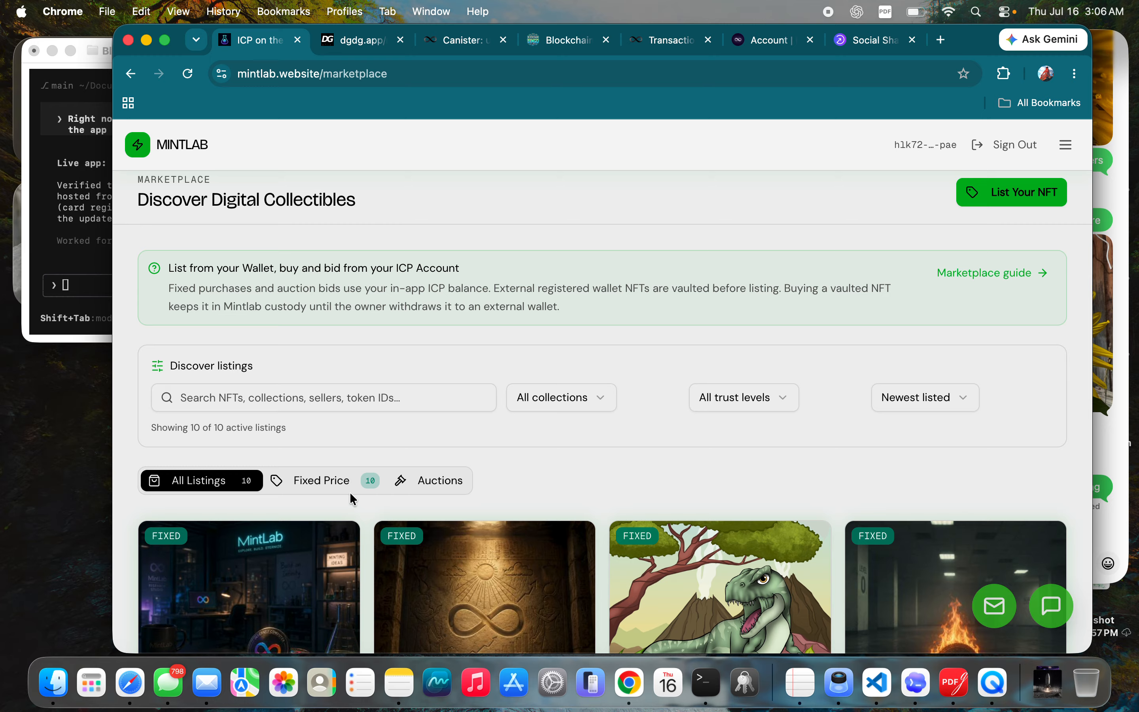
left_click(317, 485)
scroll(592, 509, "down", 1)
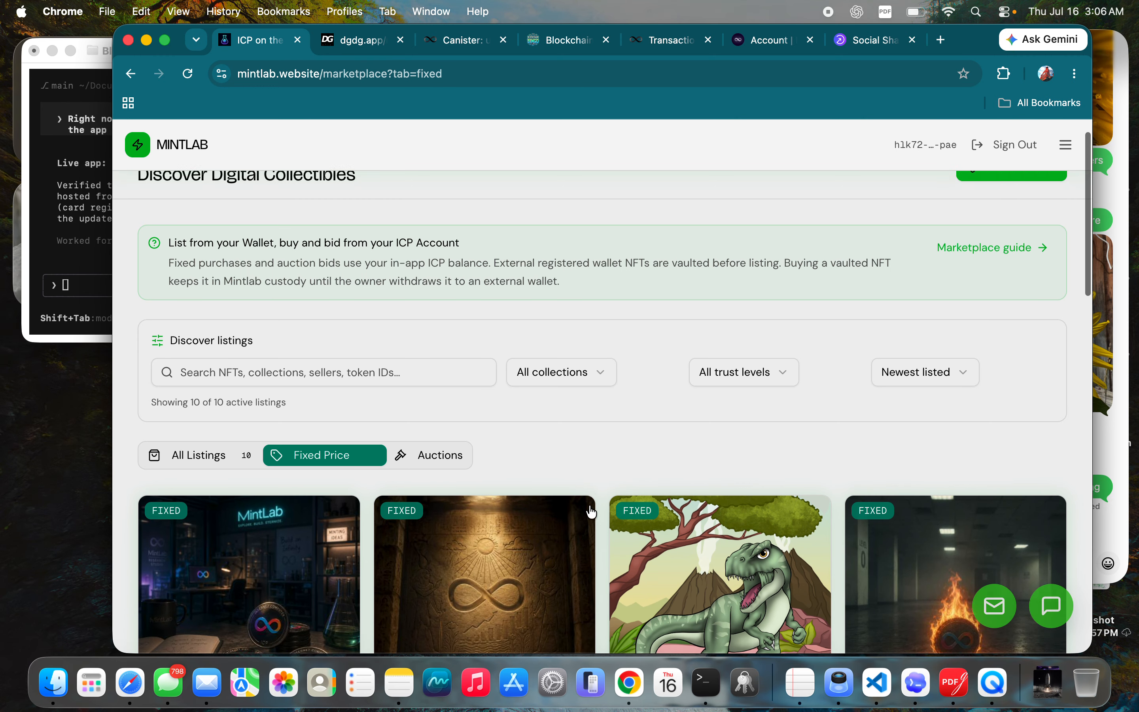
Start listing an NFT on the marketplace and select Bingo Balls (10 of 10) from the listable NFTs.
scroll(598, 505, "up", 2)
left_click(1022, 200)
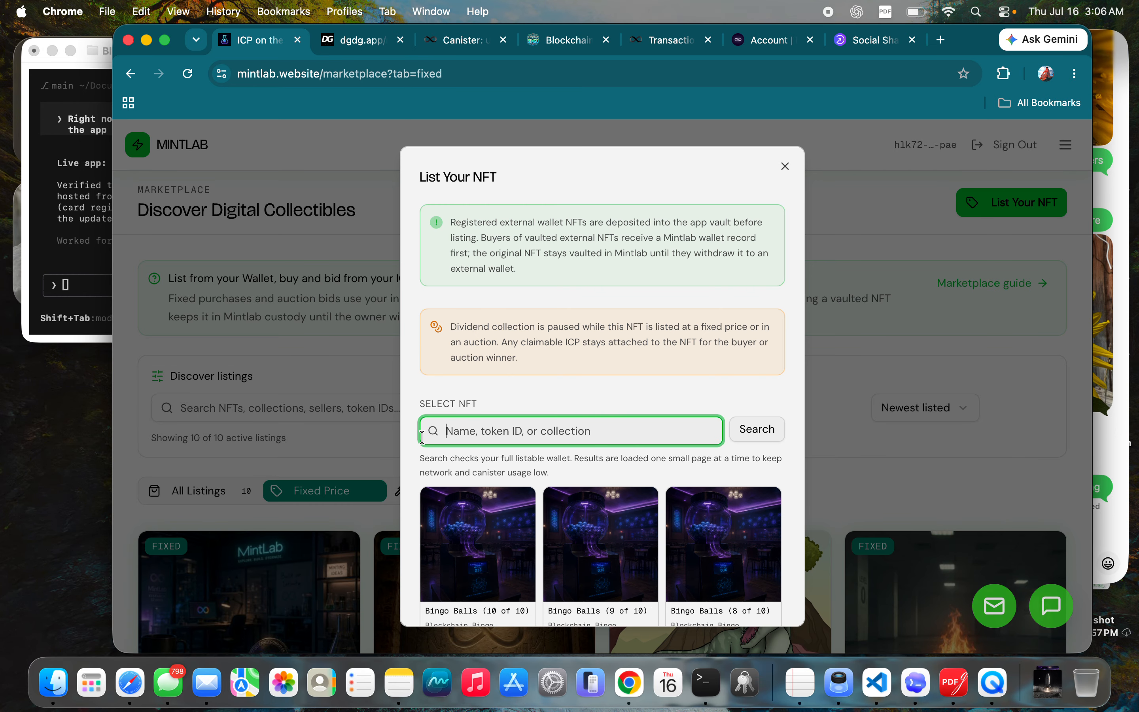
scroll(548, 549, "down", 3)
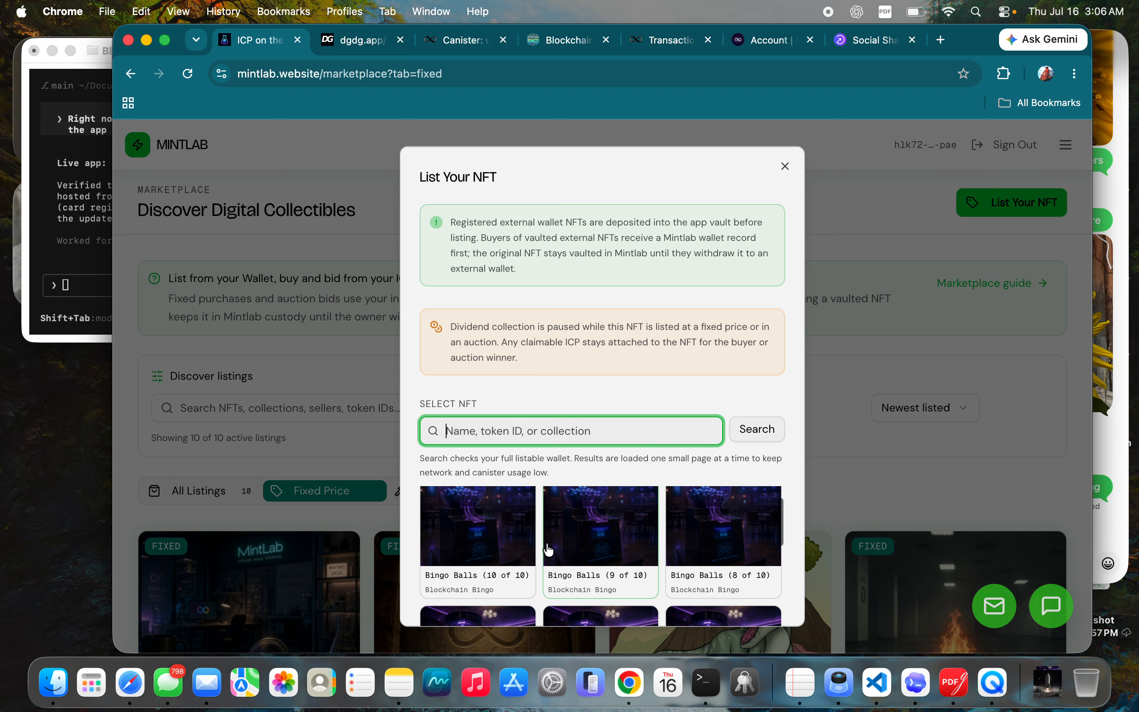
scroll(548, 549, "up", 3)
scroll(548, 549, "down", 1)
scroll(548, 548, "down", 3)
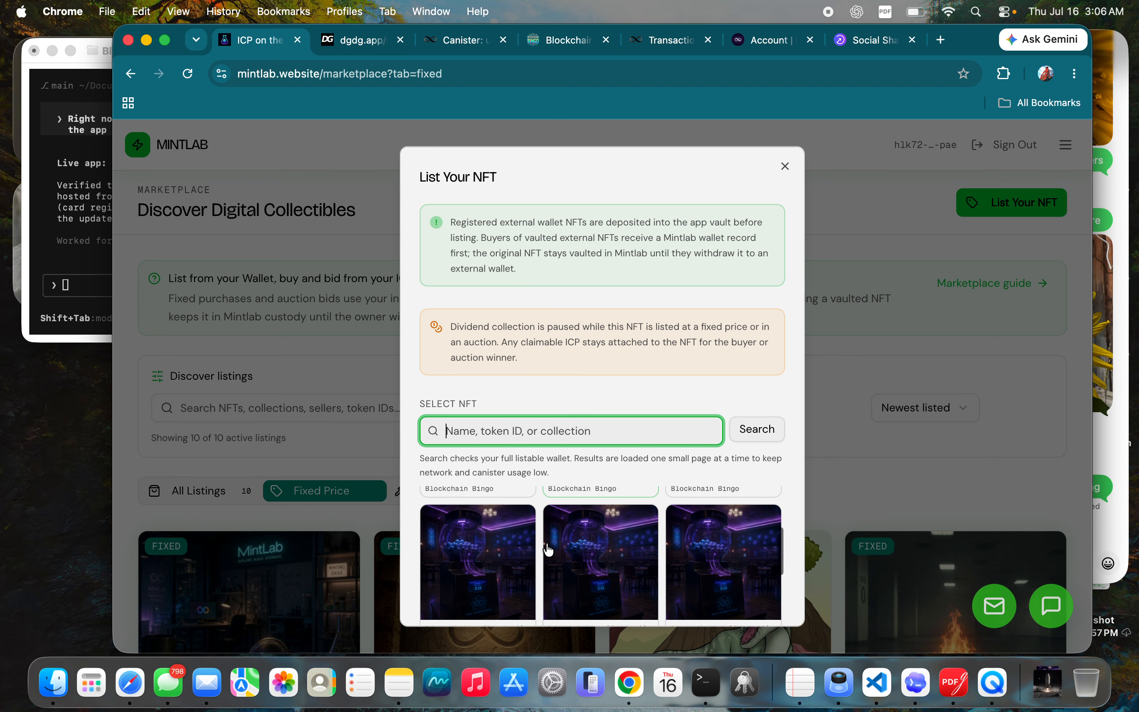
scroll(547, 533, "up", 4)
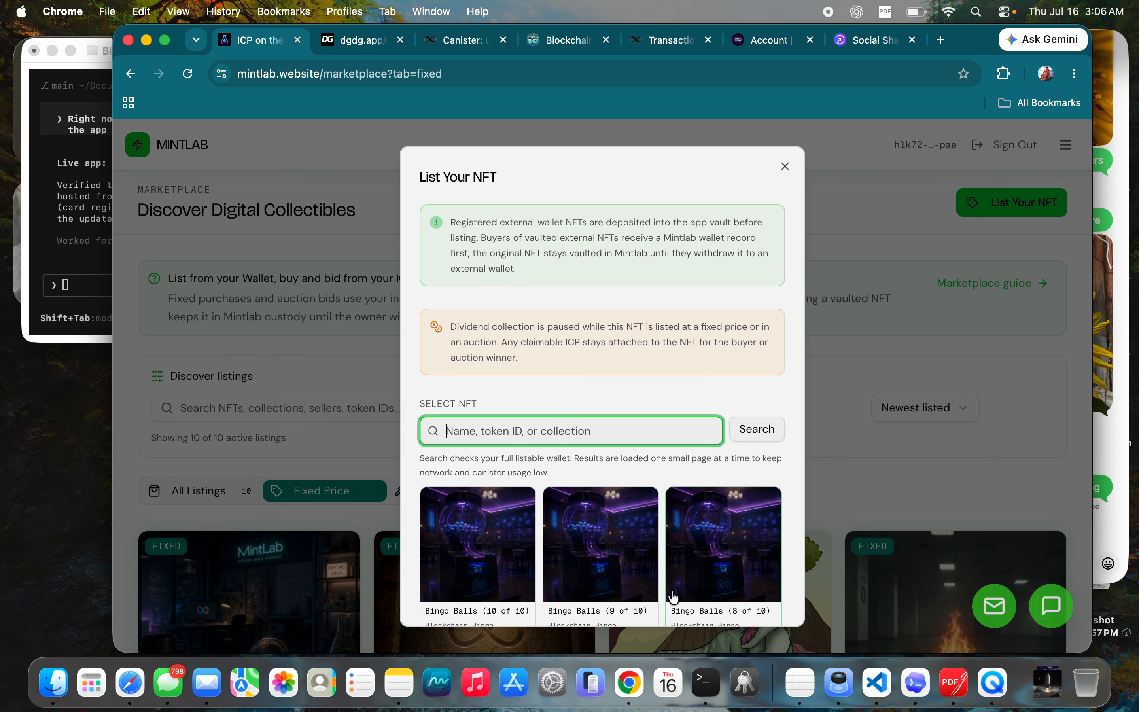
left_click(487, 568)
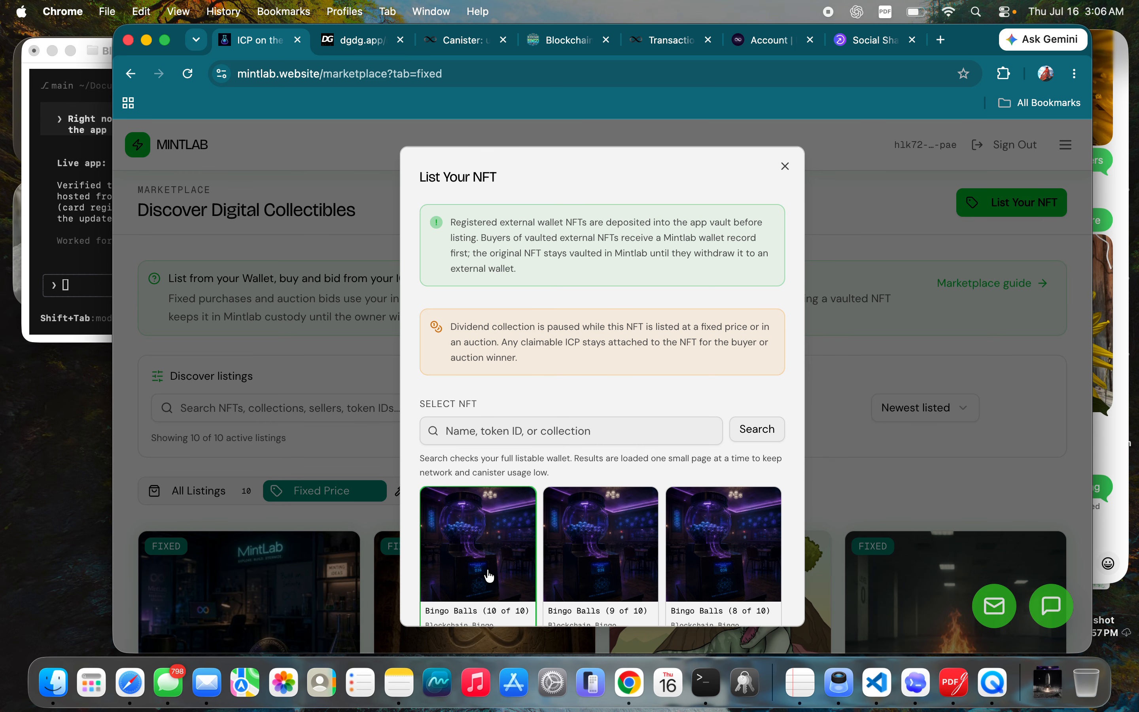
List the selected Bingo Balls NFT as a Fixed Price listing at 5 ICP.
scroll(487, 569, "down", 3)
scroll(589, 376, "down", 8)
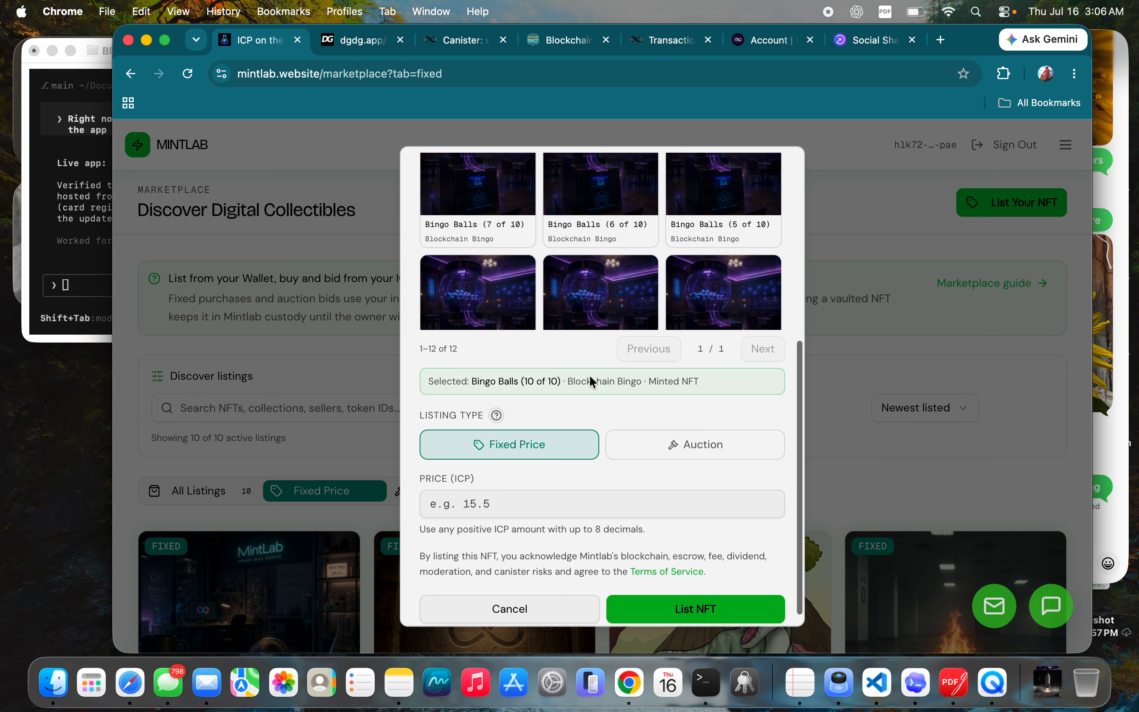
left_click(480, 491)
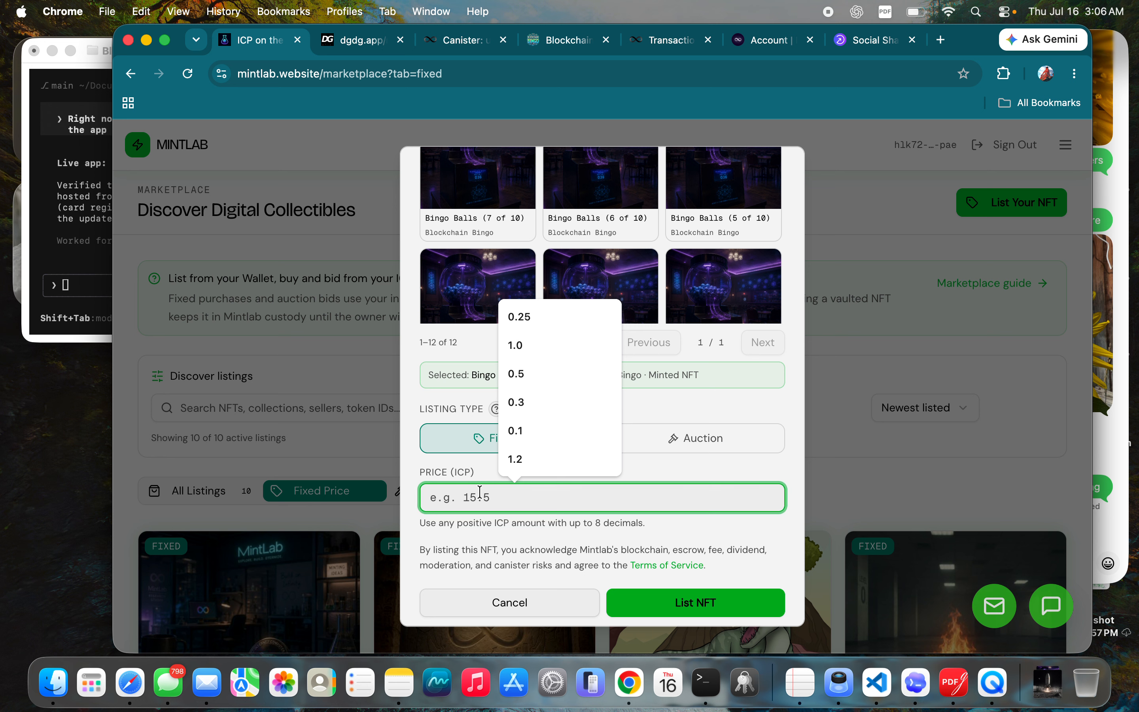
type("5")
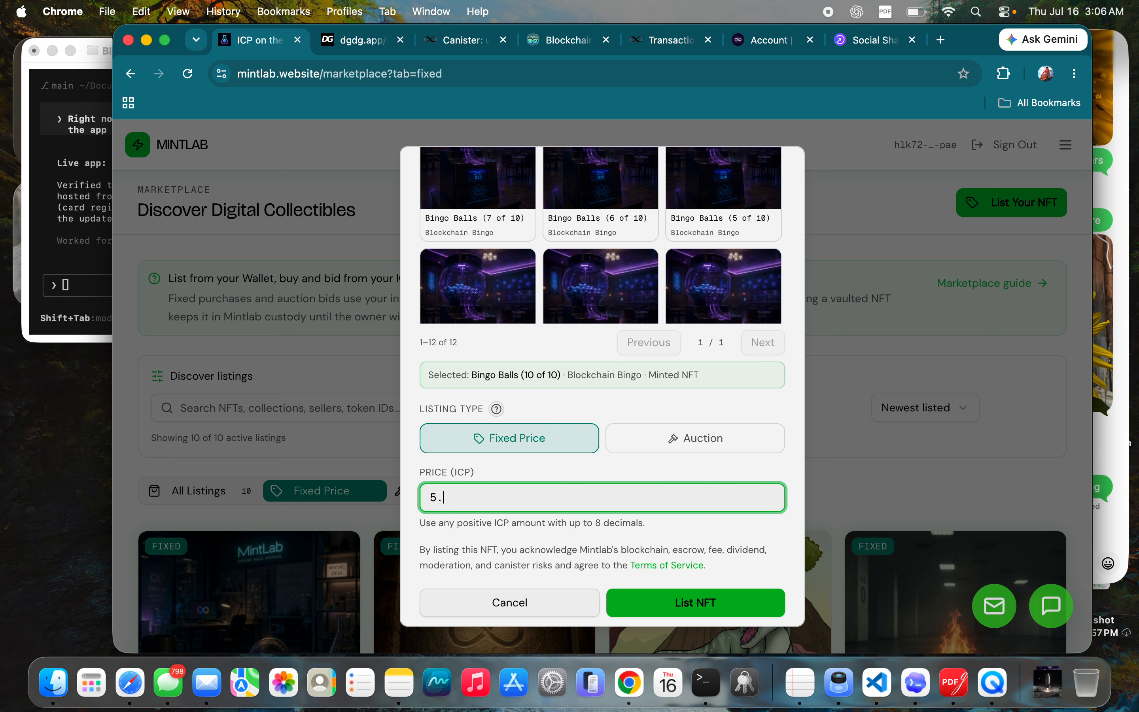
type(".")
left_click(664, 607)
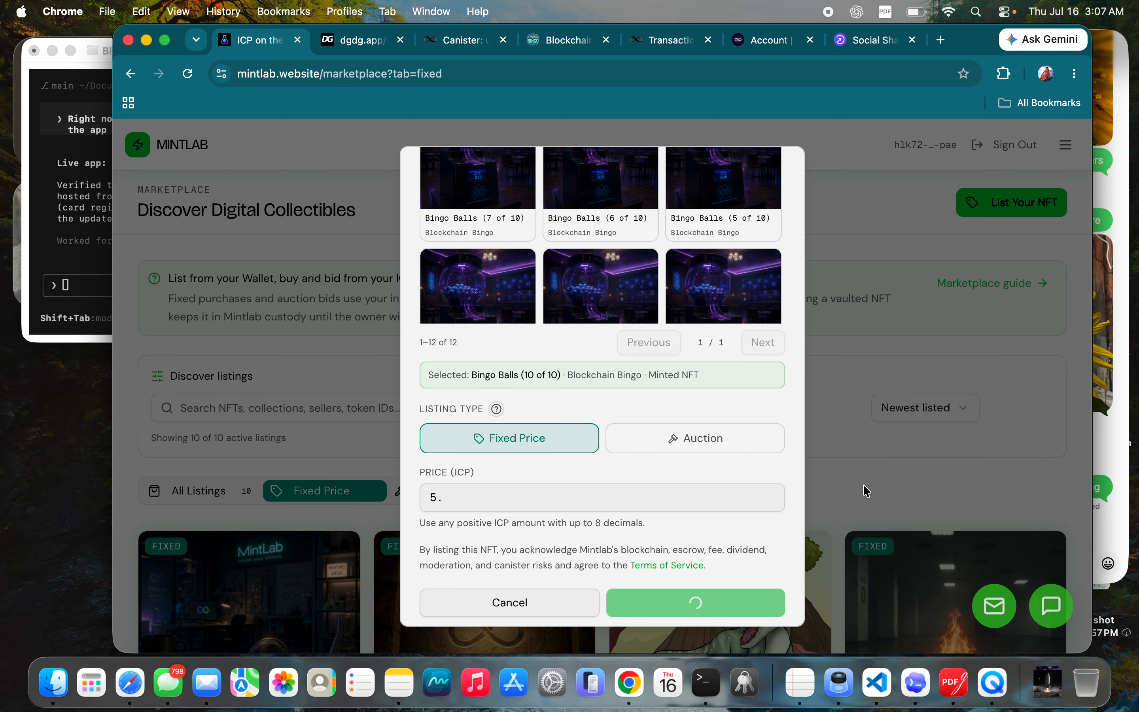
Find the new Bingo Balls (10 of 10) listing in the marketplace, open its details and copy its link.
scroll(817, 534, "down", 5)
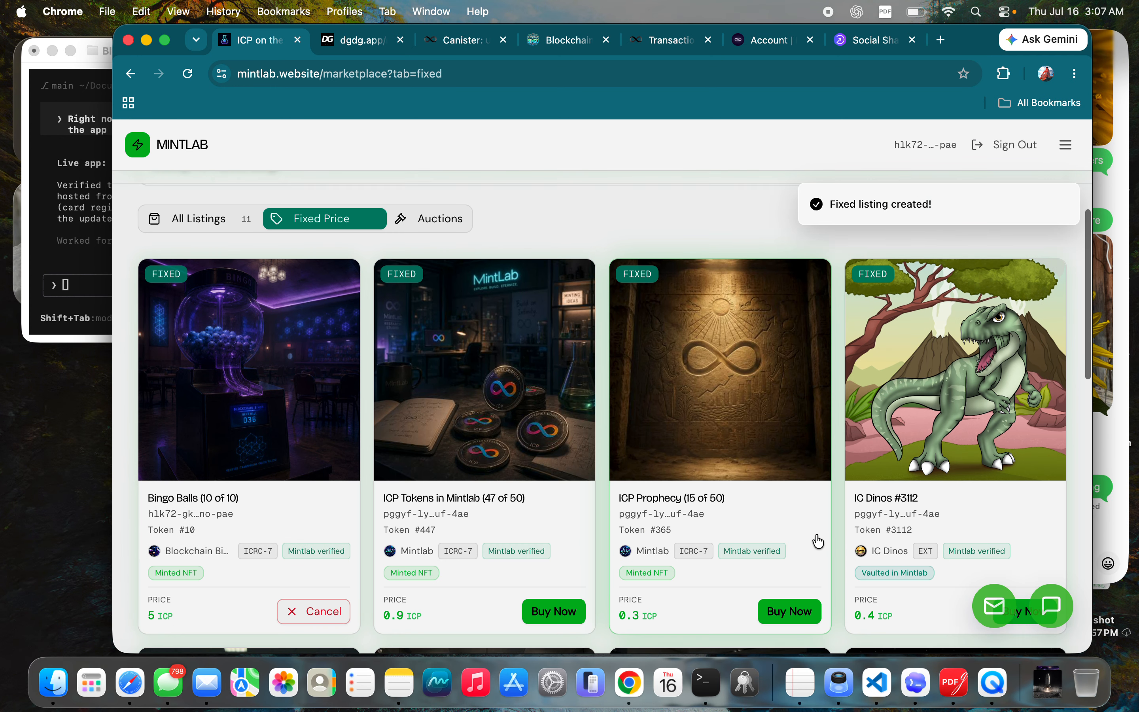
scroll(817, 541, "down", 2)
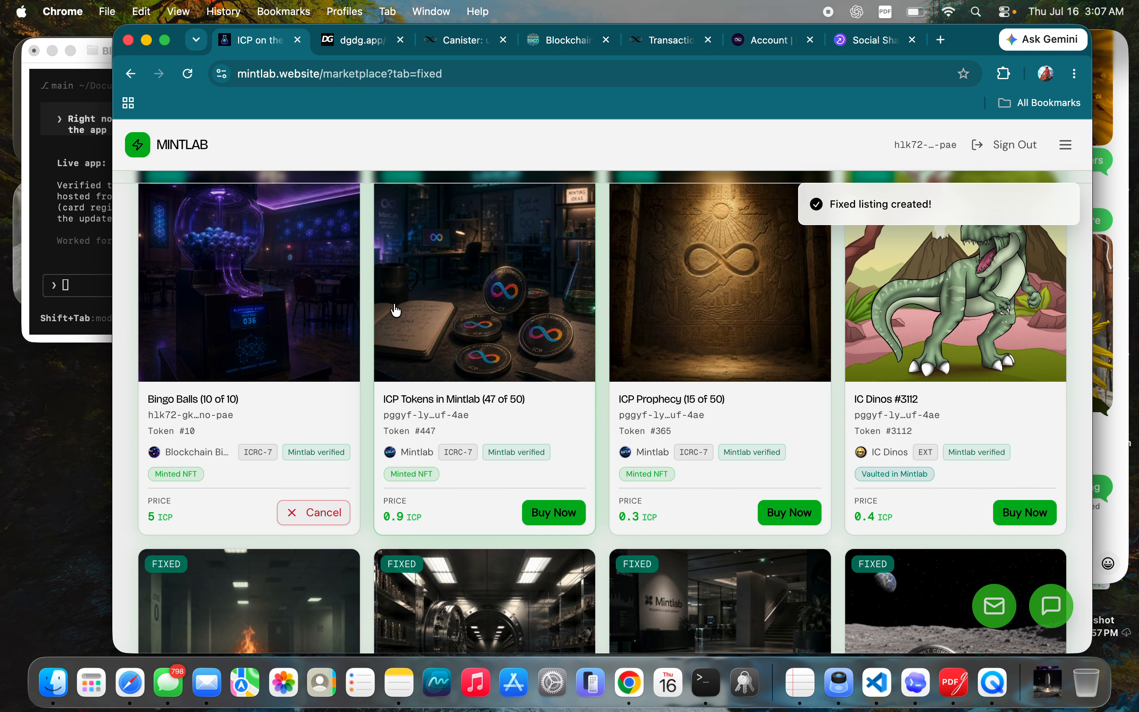
scroll(212, 531, "up", 2)
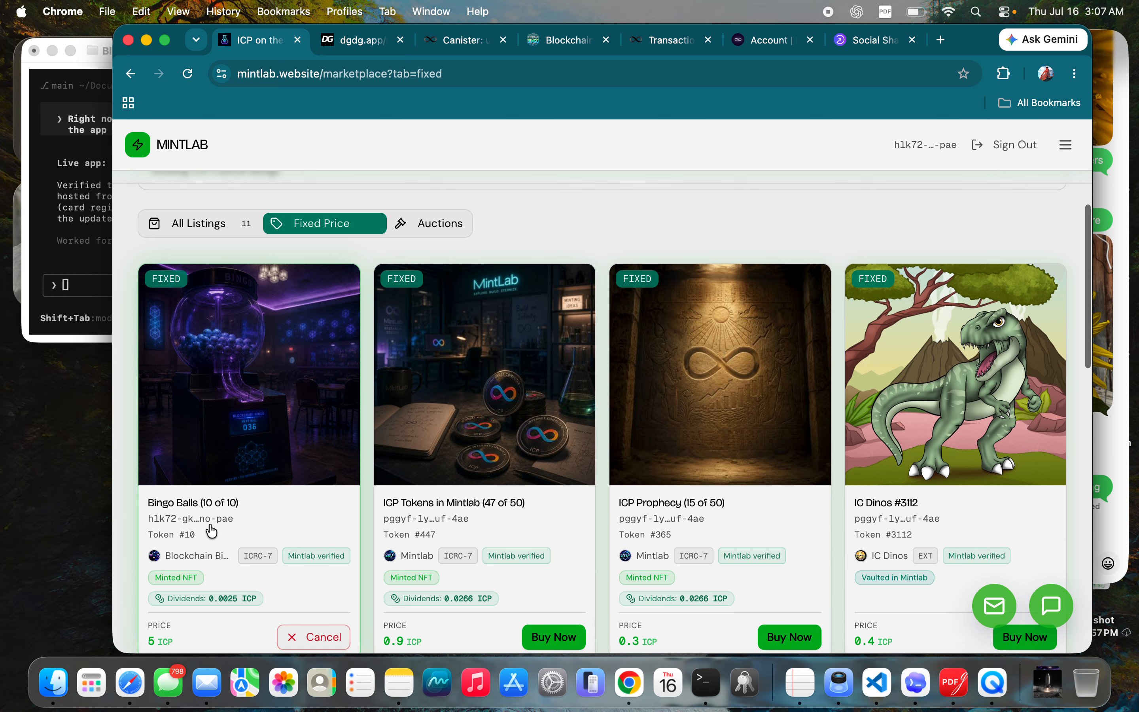
left_click(302, 534)
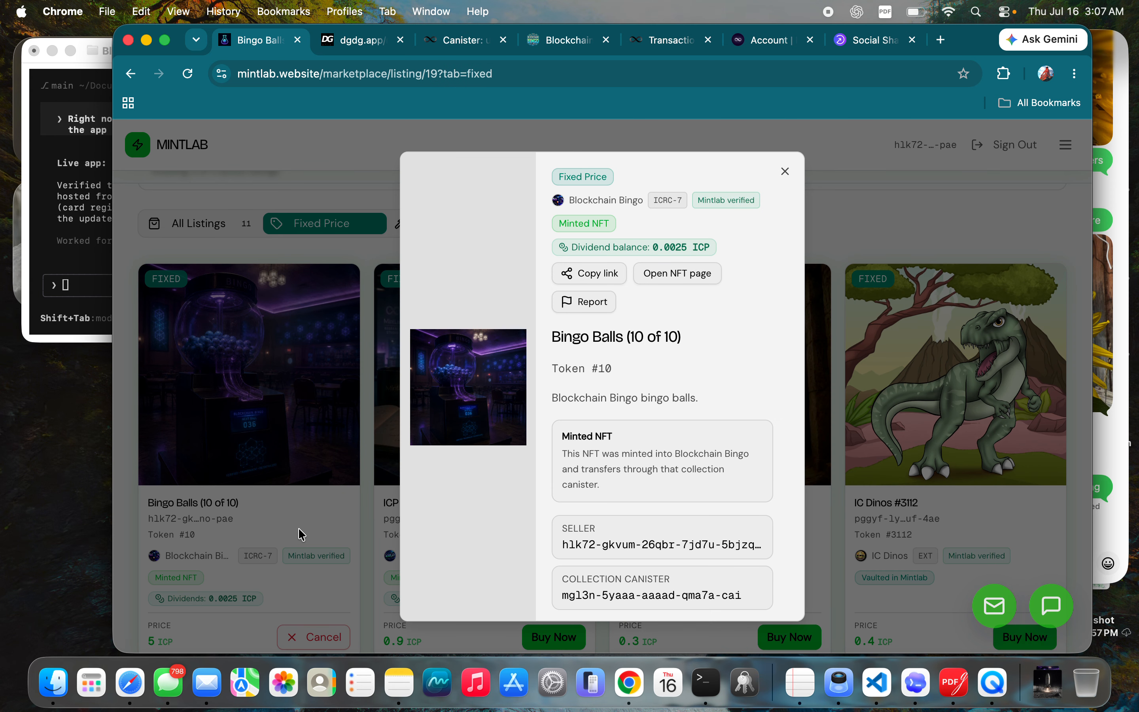
left_click(614, 273)
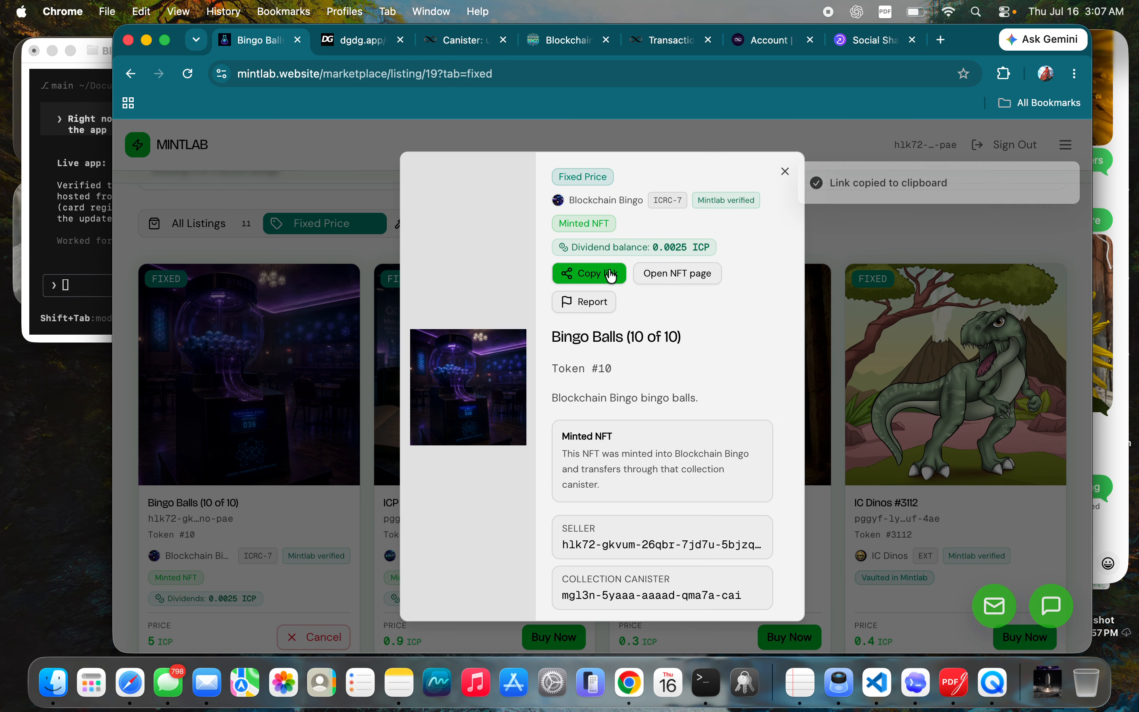
Switch to the Social Share Preview site and run a check on the copied marketplace/listing/19 link.
left_click(867, 42)
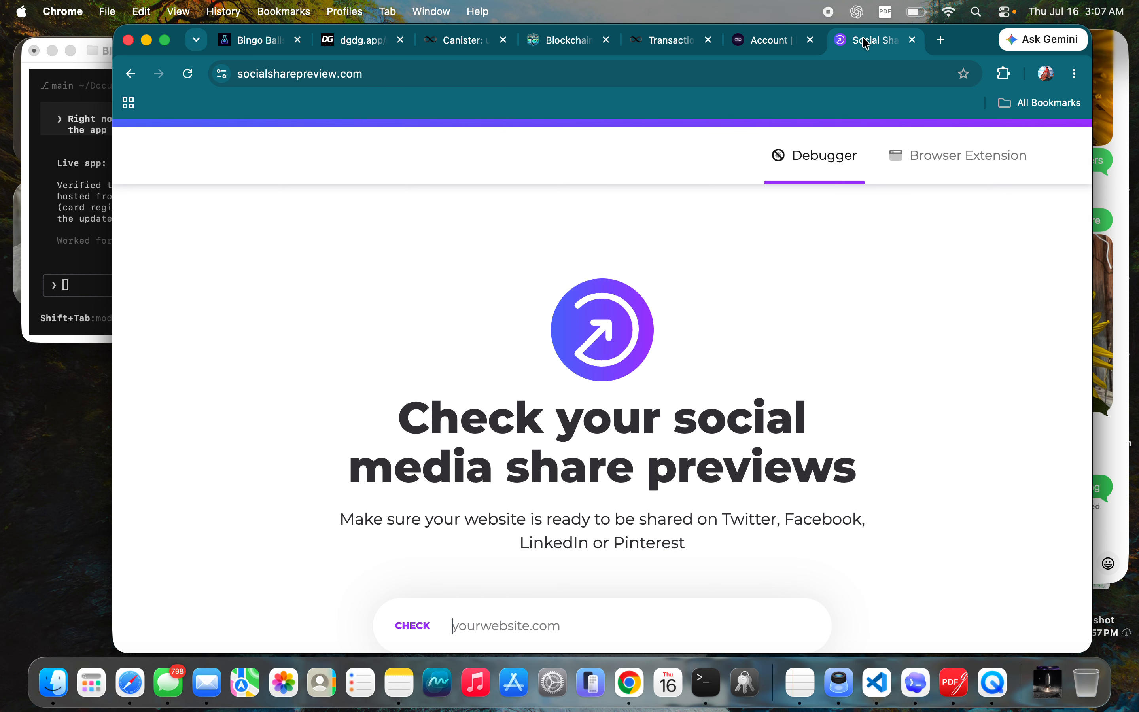
scroll(562, 409, "down", 3)
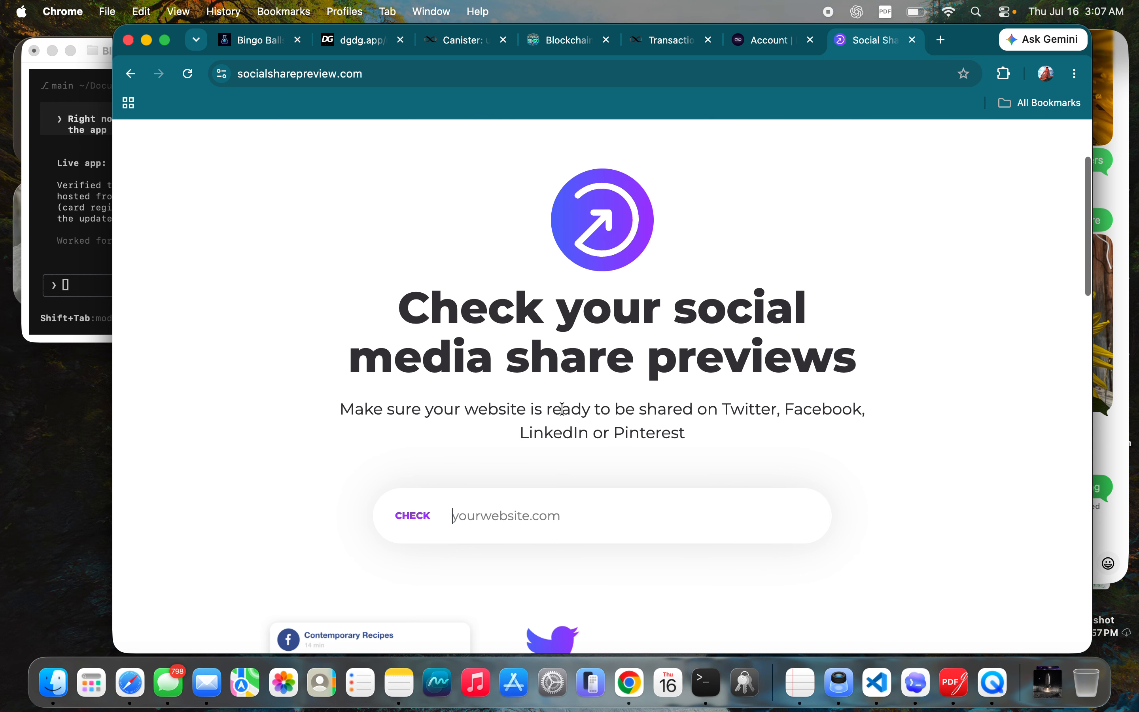
left_click(492, 516)
key("super+v")
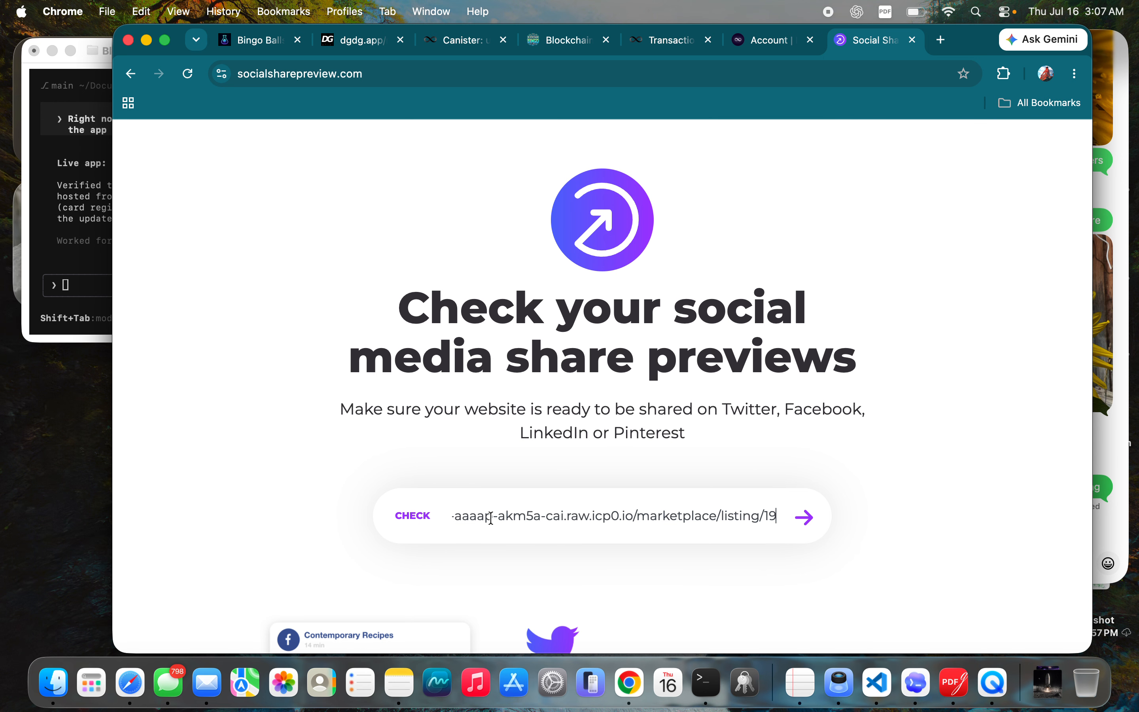
left_click(805, 518)
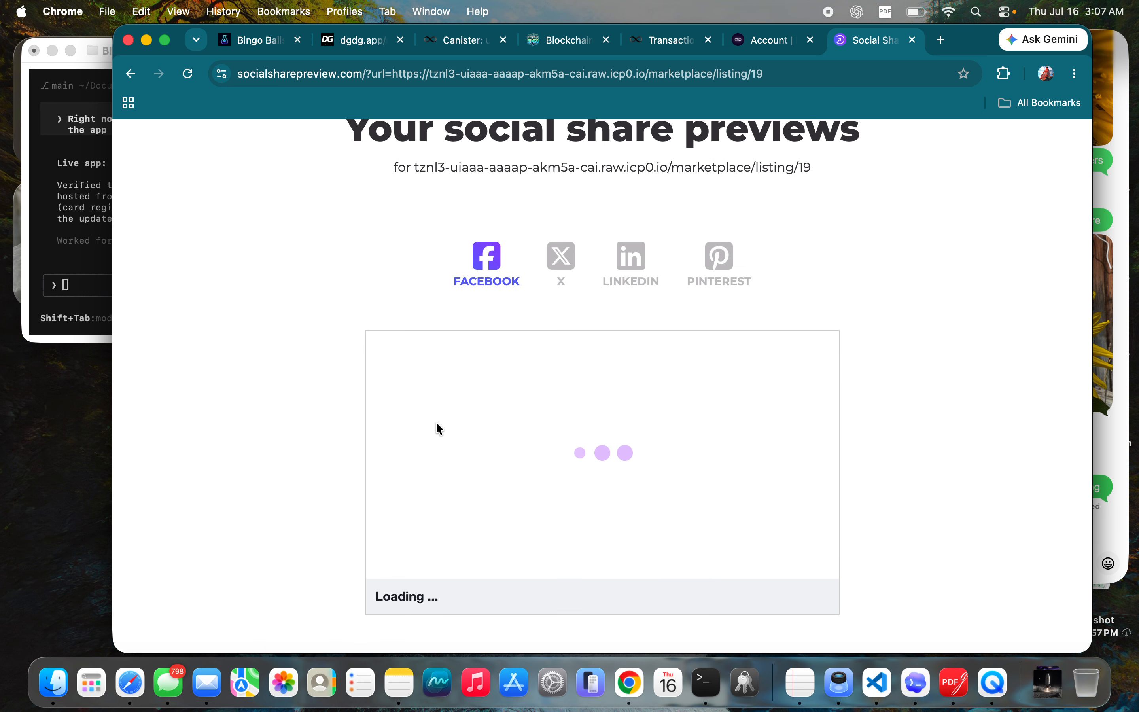
Examine the Facebook share preview of the Bingo listing, including its image, title and description.
scroll(269, 412, "down", 3)
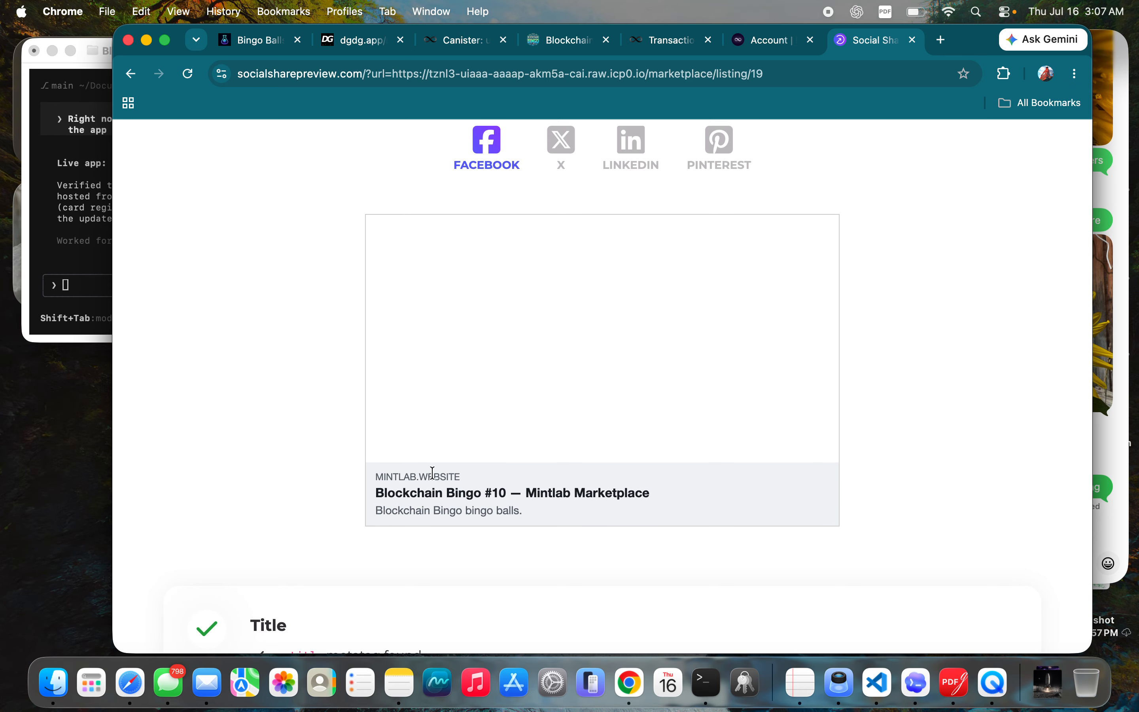
scroll(417, 442, "up", 1)
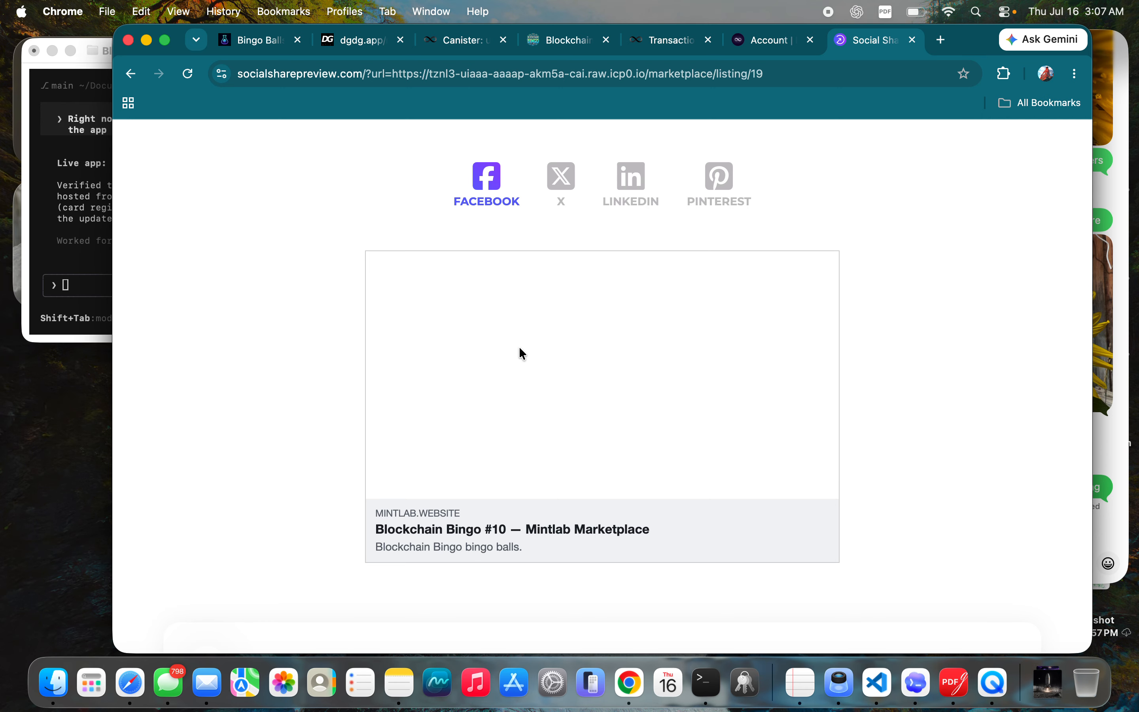
scroll(519, 349, "up", 3)
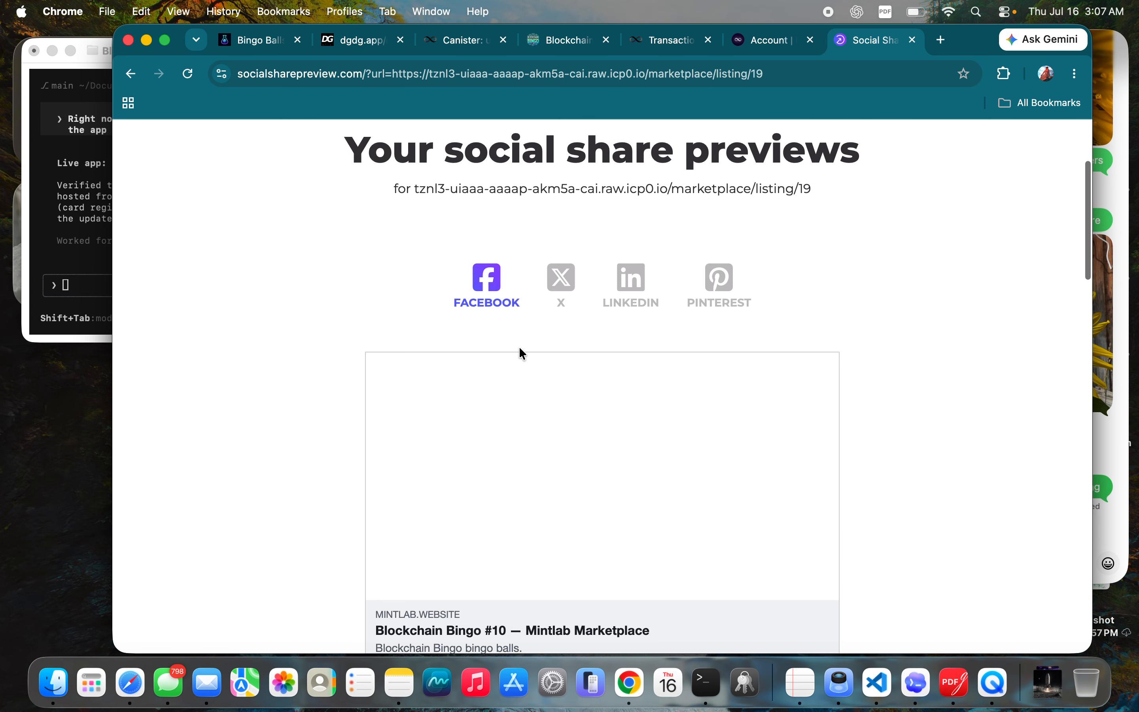
scroll(520, 348, "down", 3)
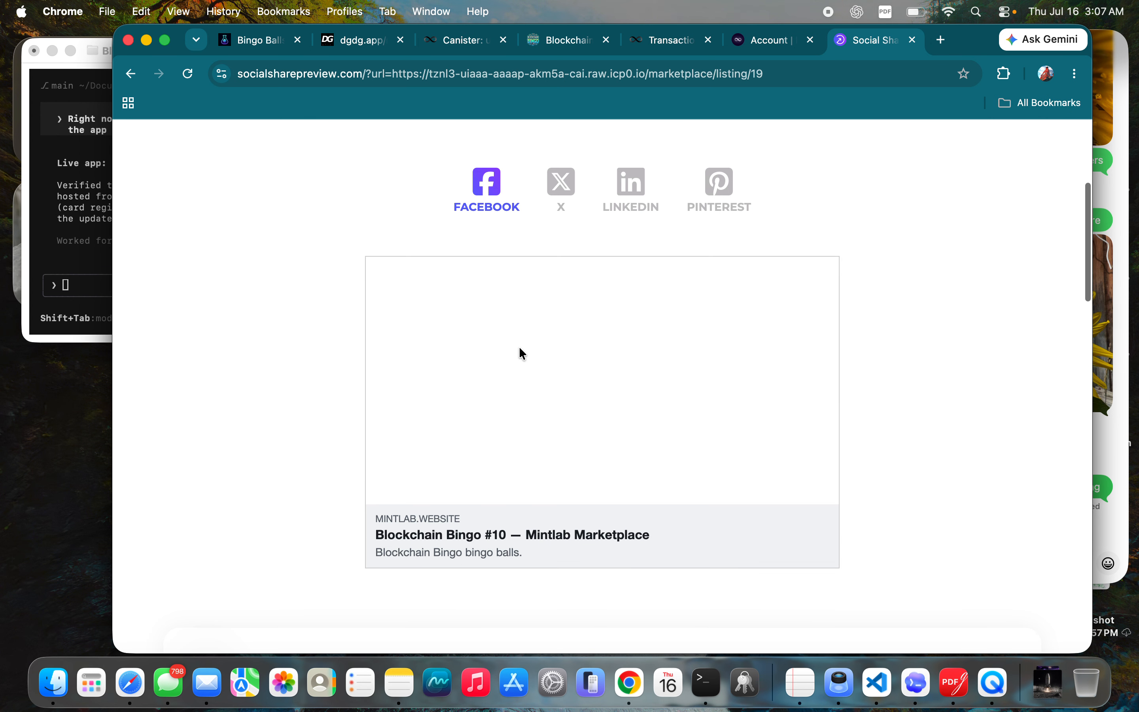
scroll(528, 370, "up", 2)
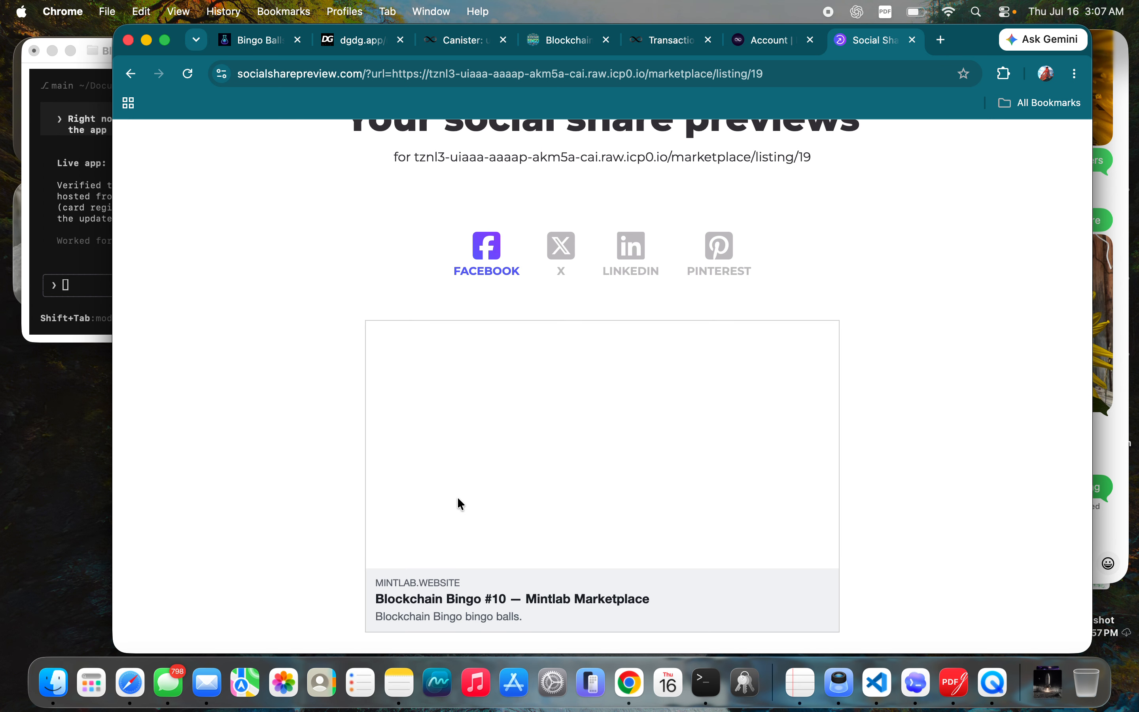
scroll(776, 428, "down", 1)
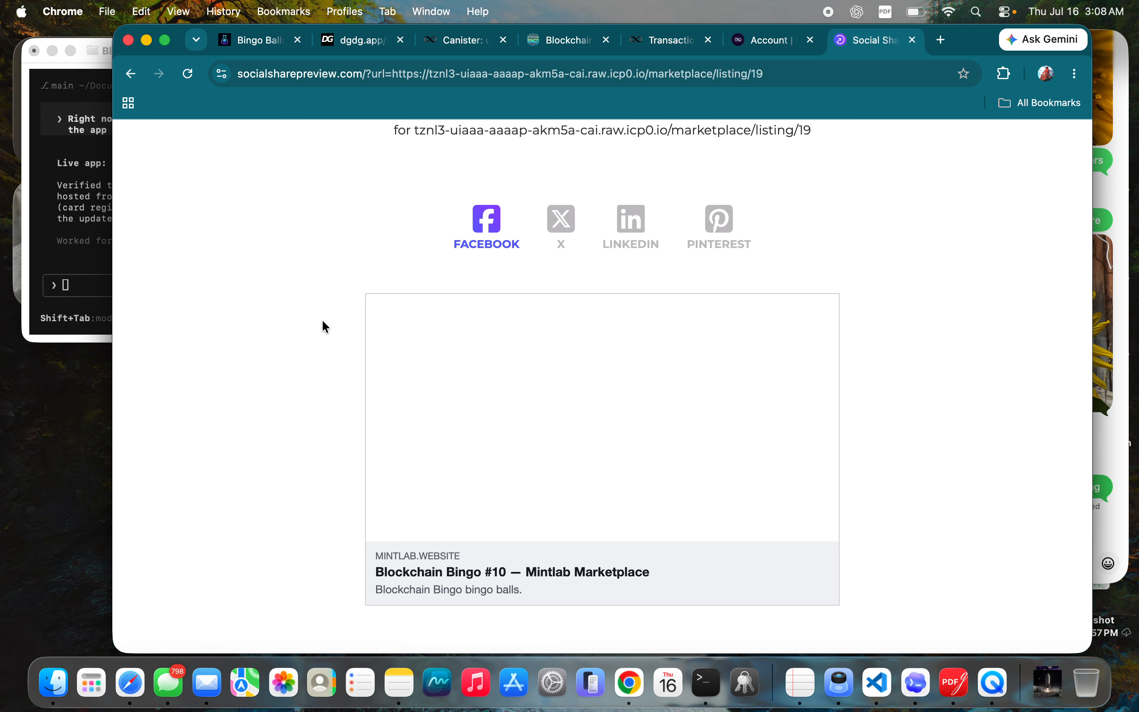
scroll(324, 326, "up", 5)
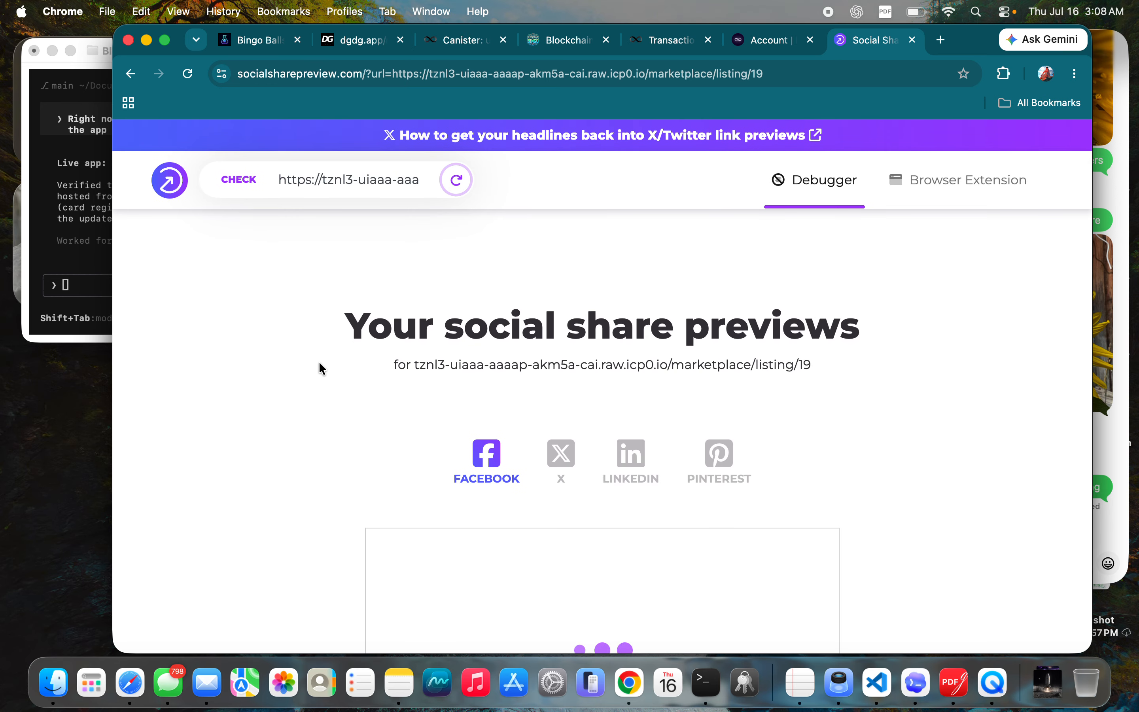
scroll(338, 376, "down", 5)
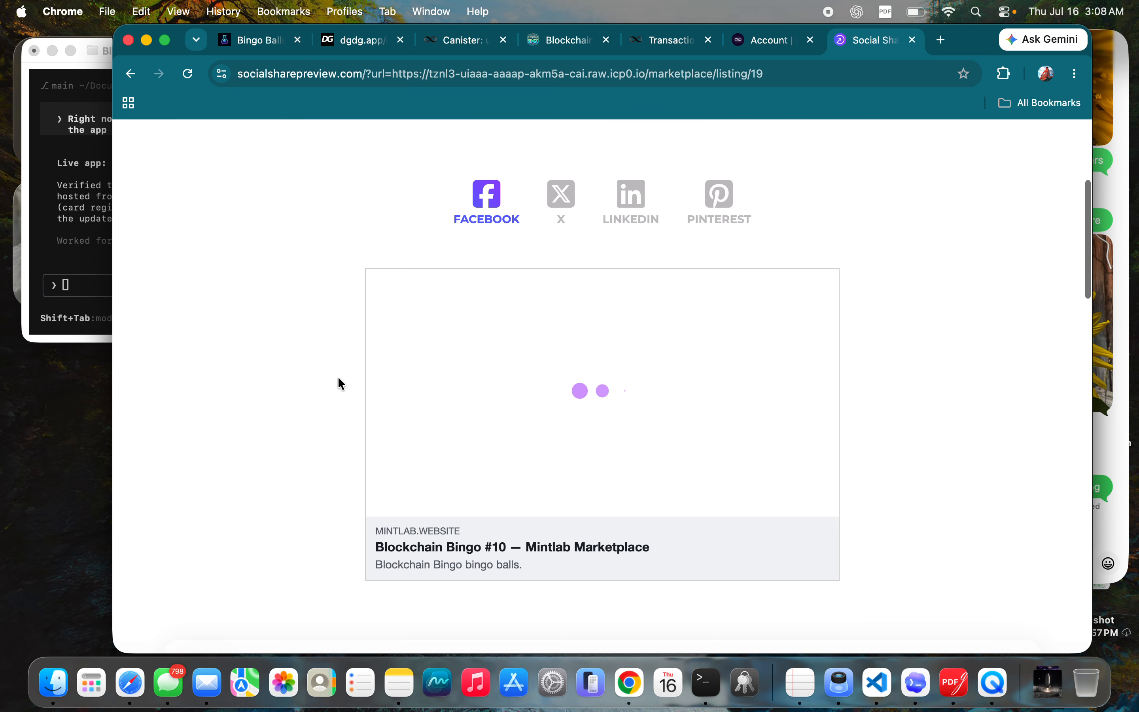
Switch to Safari and open the copied marketplace/listing/19 link there.
left_click(127, 686)
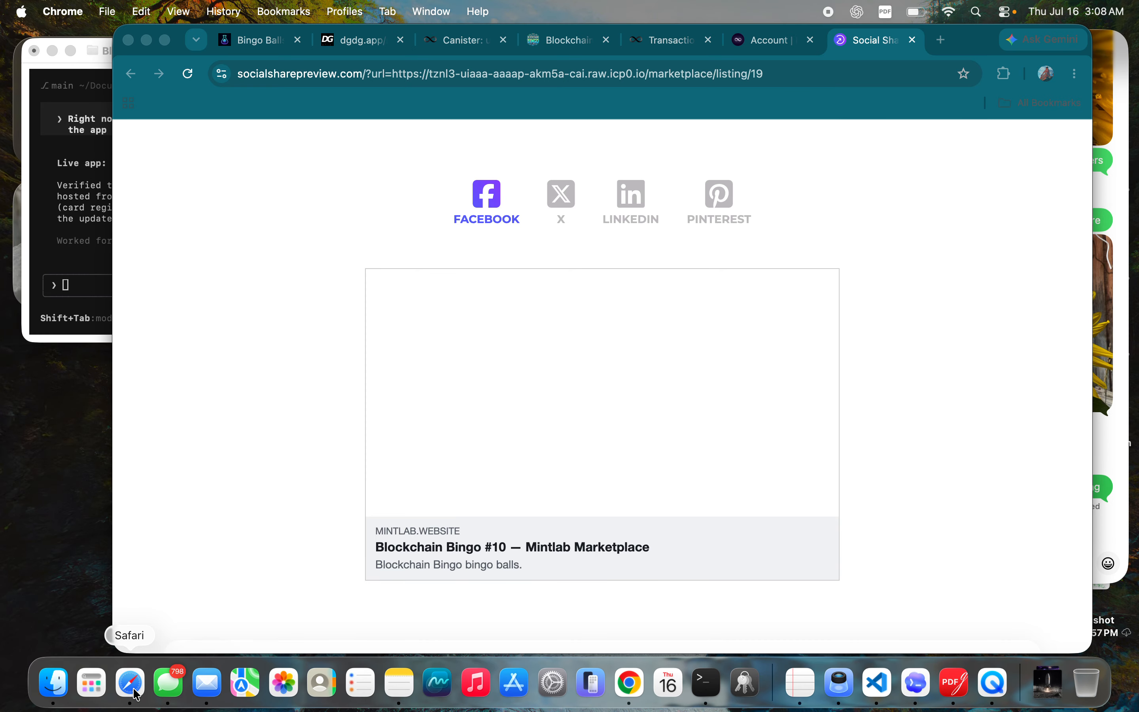
left_click(136, 694)
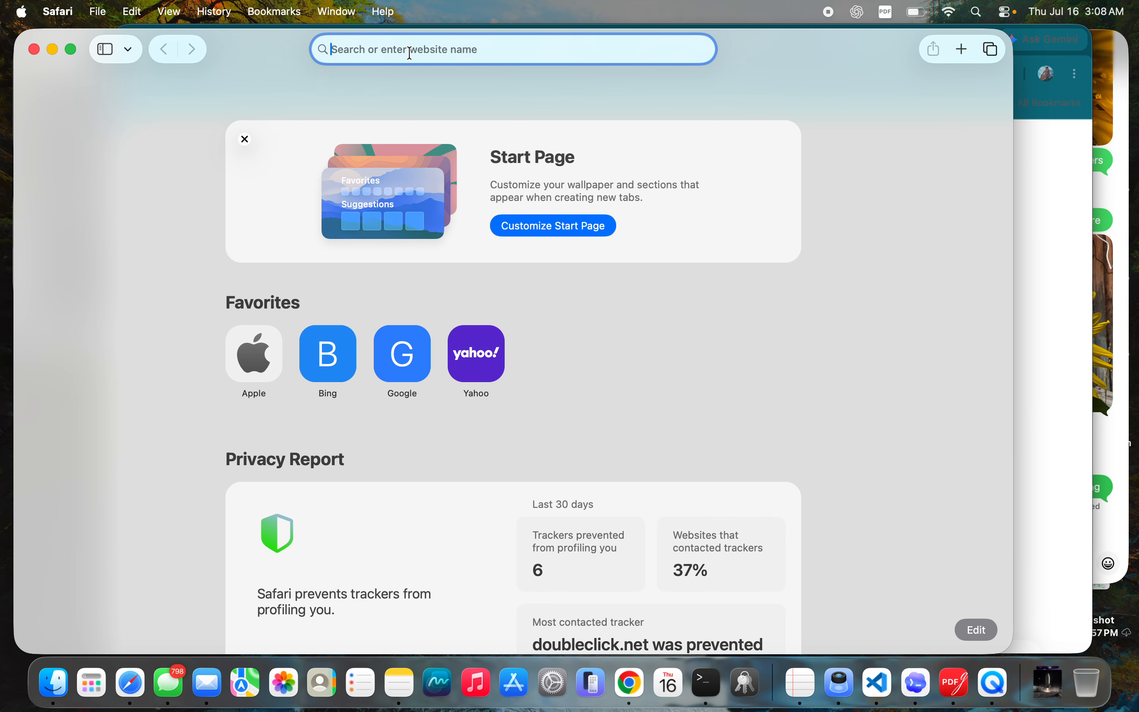
type("https://tznl3-uiaaa-aaaap-akm5a-cai.raw.icp0.io/marketplace/listing/19")
key("Return")
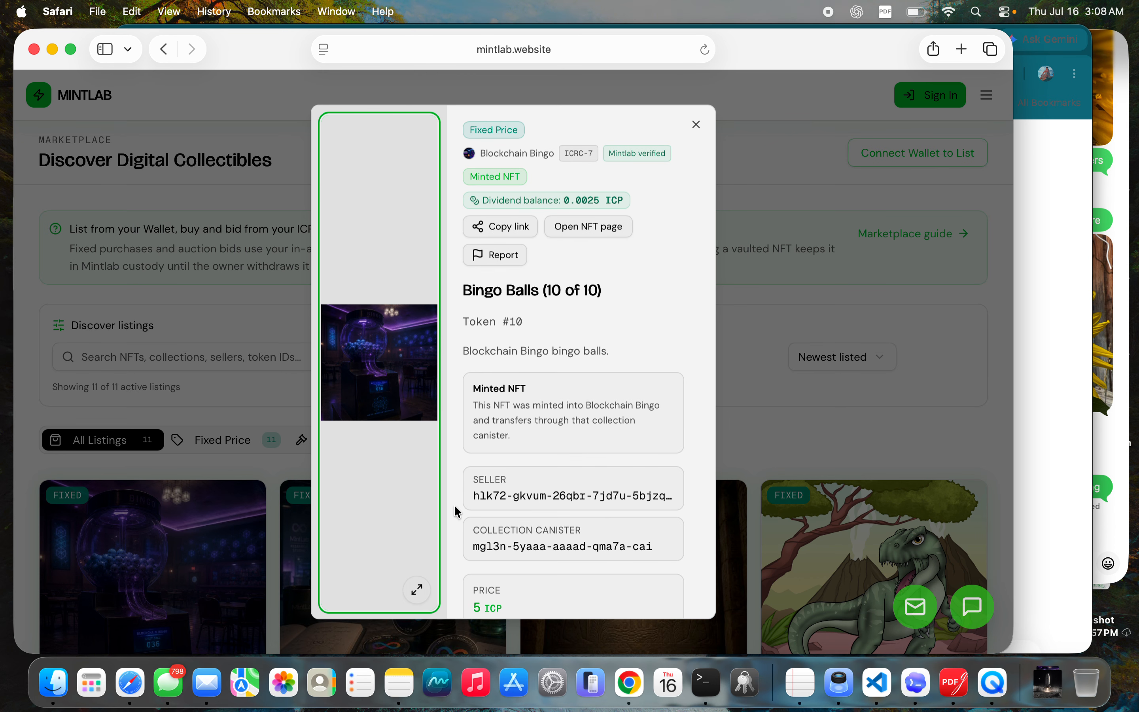
Look through the shared listing's details down to its price, and enlarge and close the NFT image.
scroll(545, 494, "down", 1)
scroll(544, 494, "down", 3)
scroll(545, 494, "up", 3)
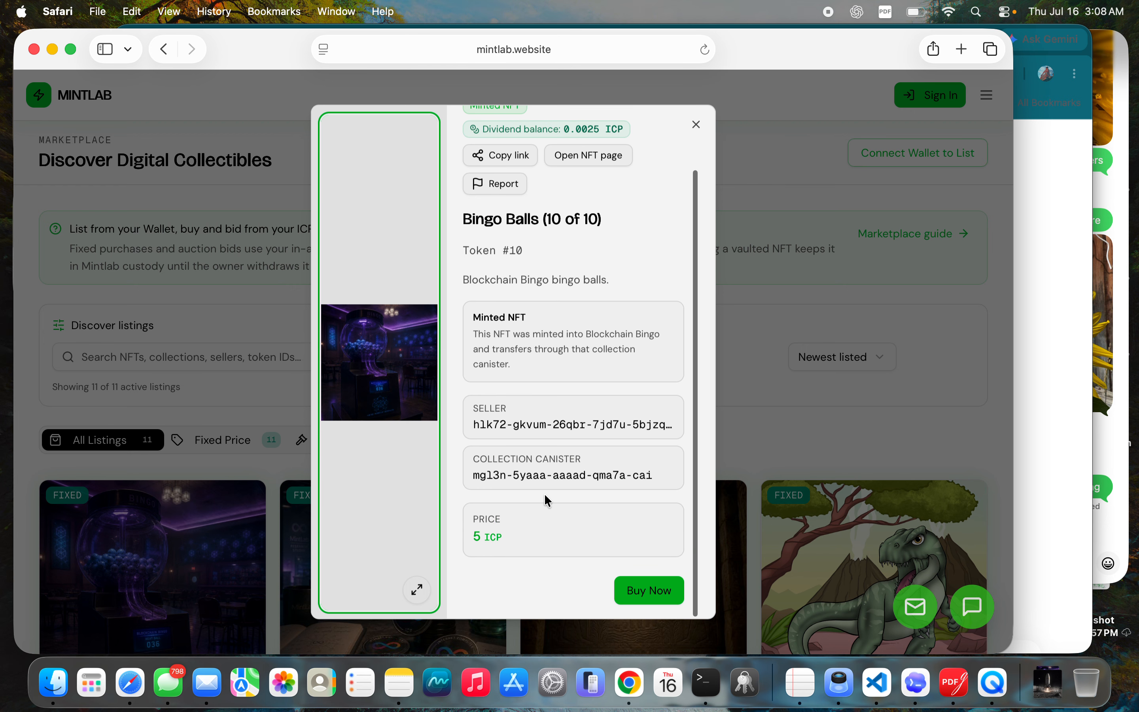
left_click(417, 589)
left_click(979, 156)
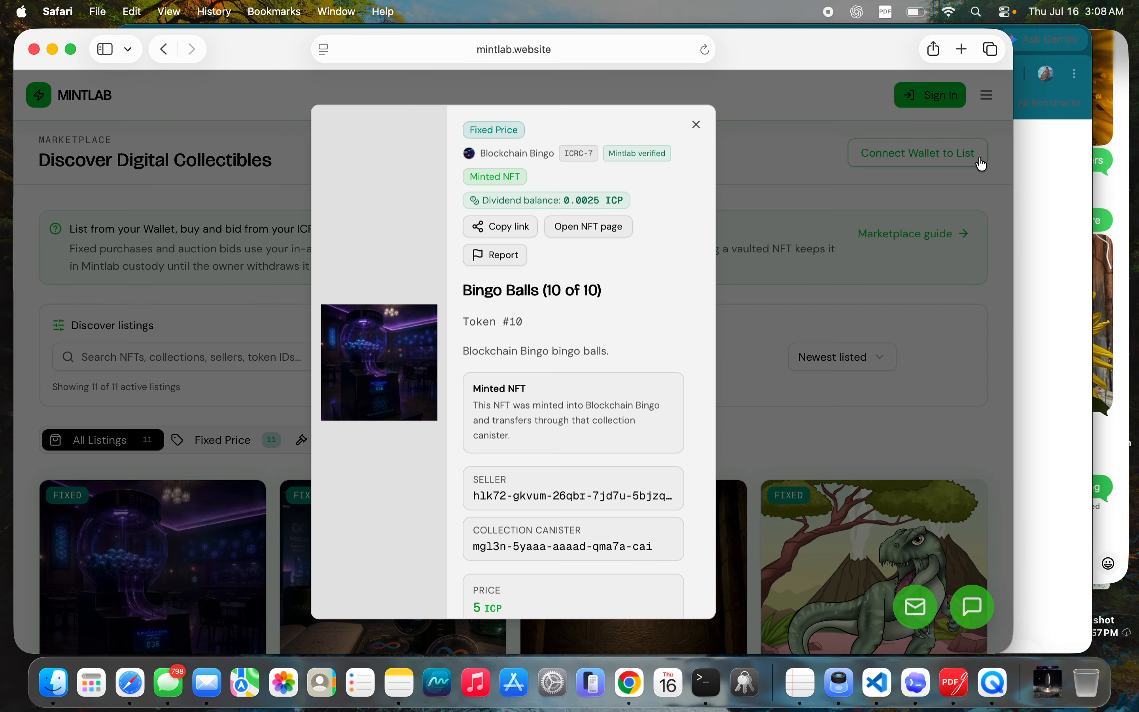
Switch back to the Mintlab page in Chrome and close the listing details to look over all Fixed Price listings.
left_click(1039, 331)
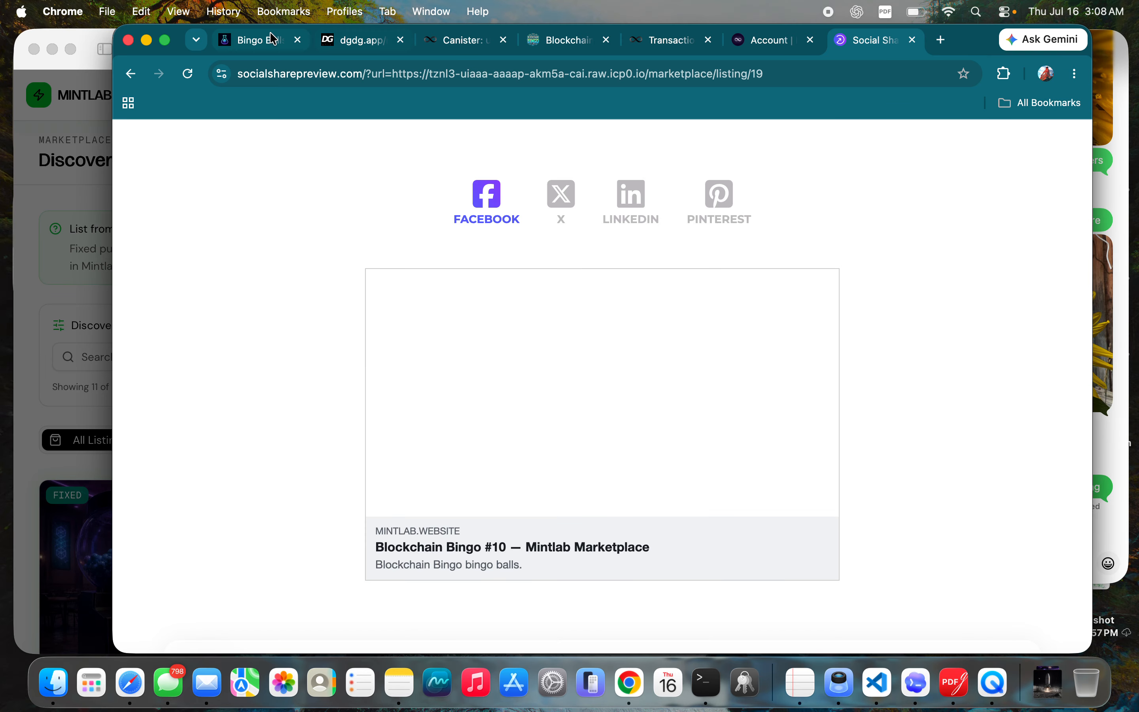
left_click(233, 42)
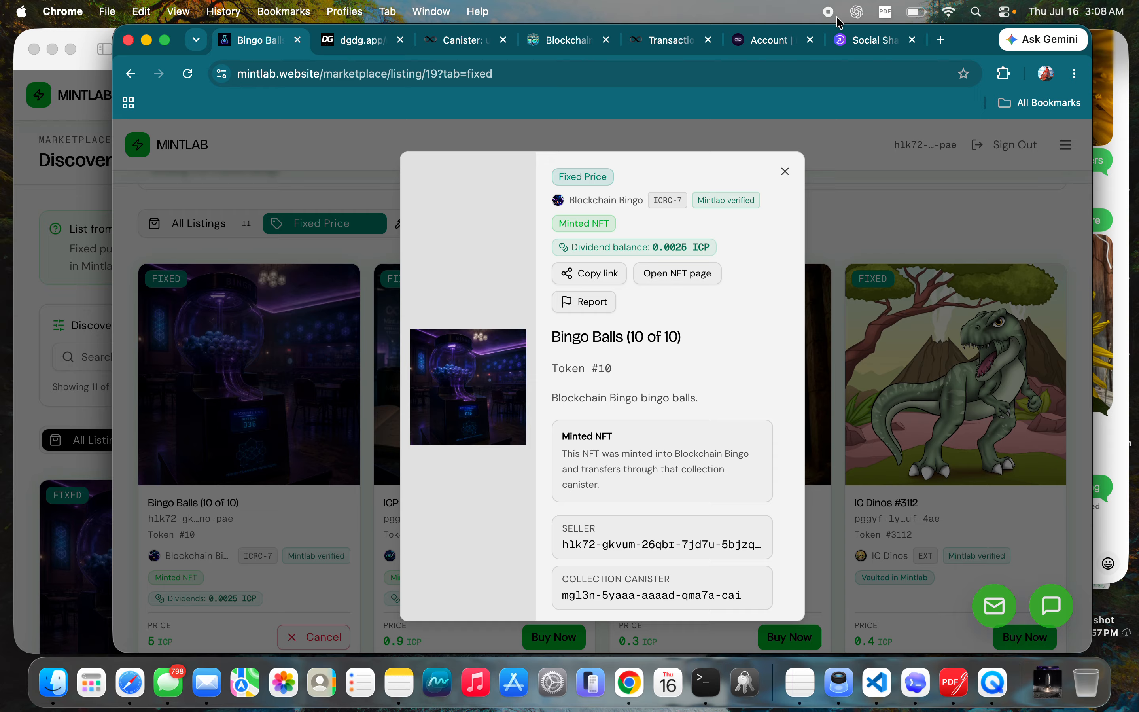
left_click(785, 172)
scroll(470, 430, "down", 15)
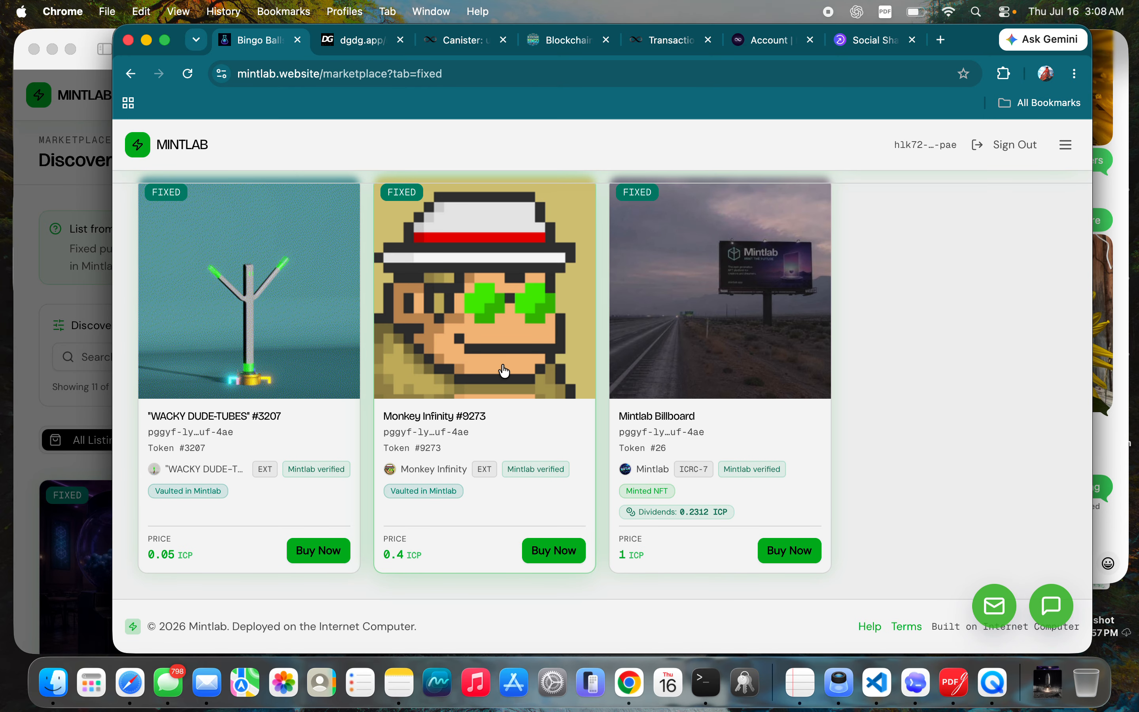
scroll(503, 371, "up", 3)
scroll(504, 371, "up", 6)
scroll(503, 370, "up", 15)
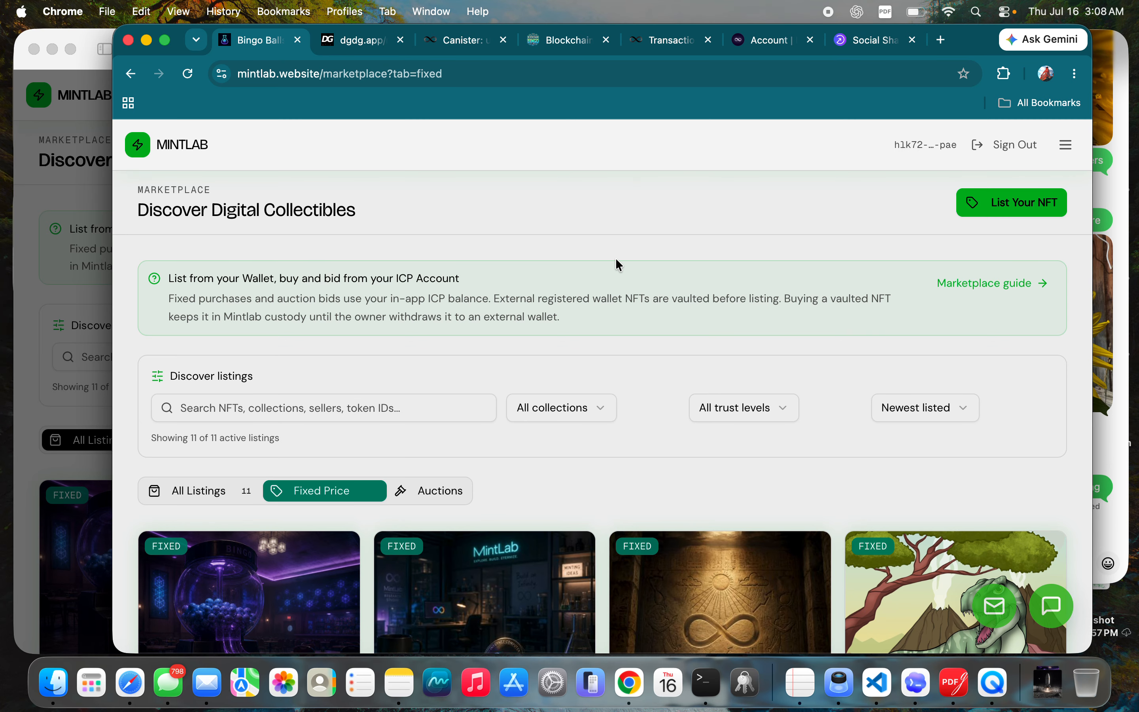
Go to the Wallet and look over the owned Blockchain Bingo and Mintlab NFTs, including their listing status.
left_click(1068, 145)
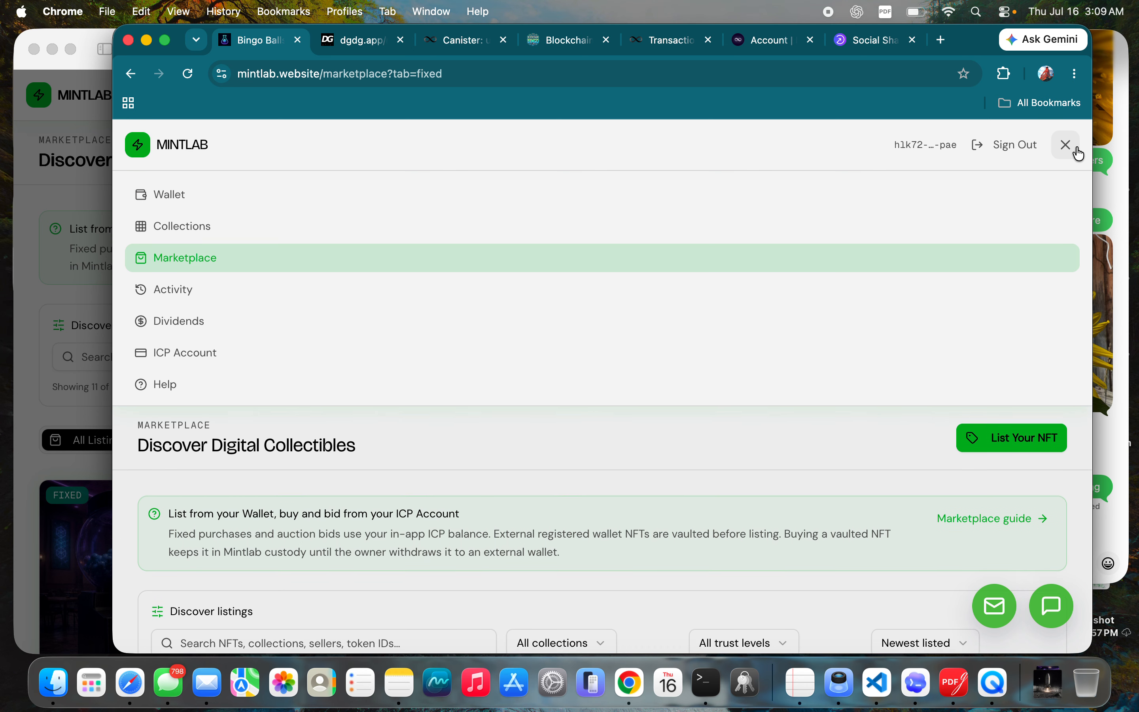
left_click(185, 200)
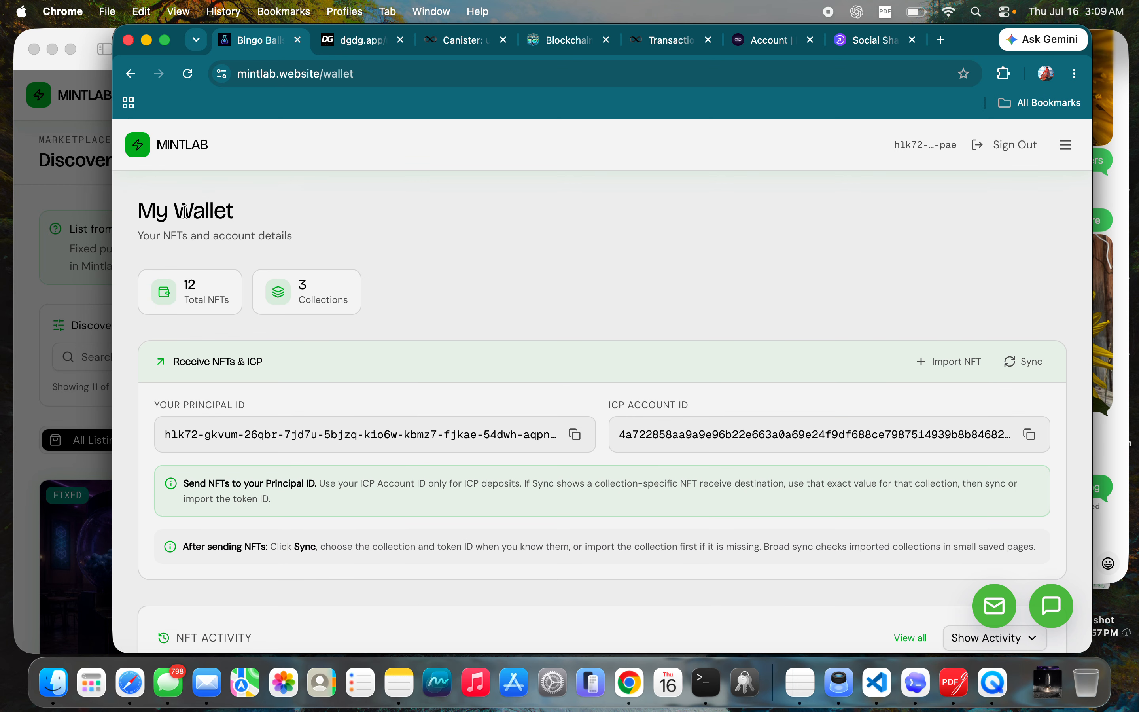
scroll(317, 513, "down", 3)
scroll(318, 513, "down", 15)
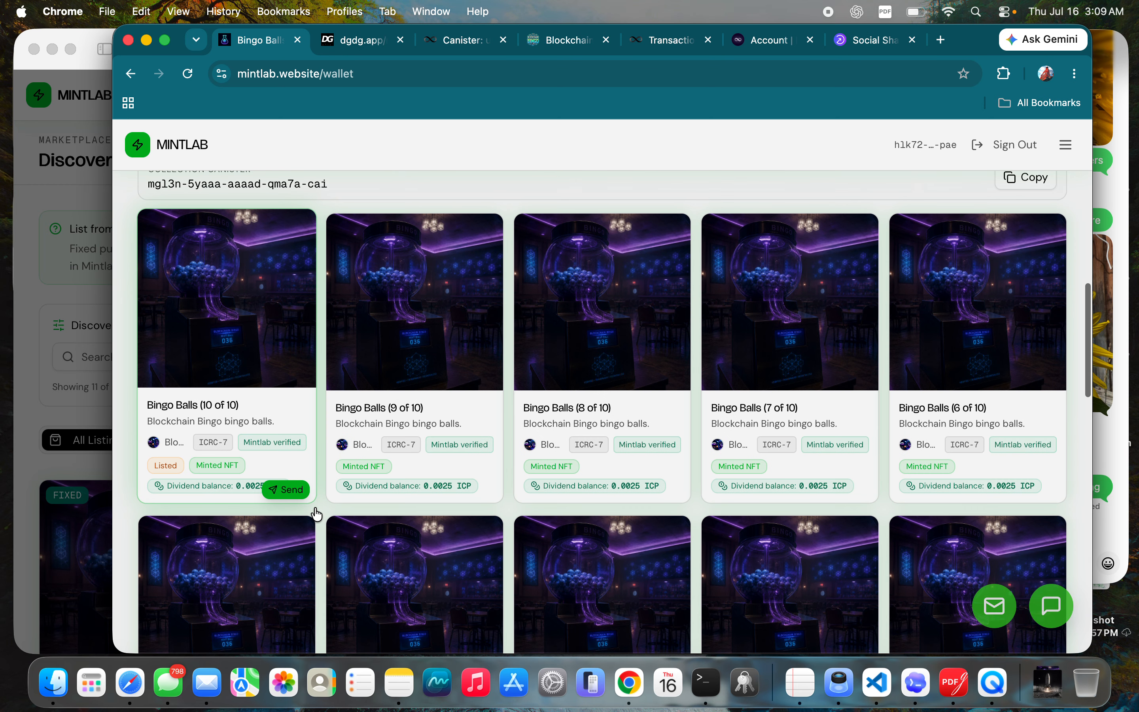
scroll(318, 514, "up", 10)
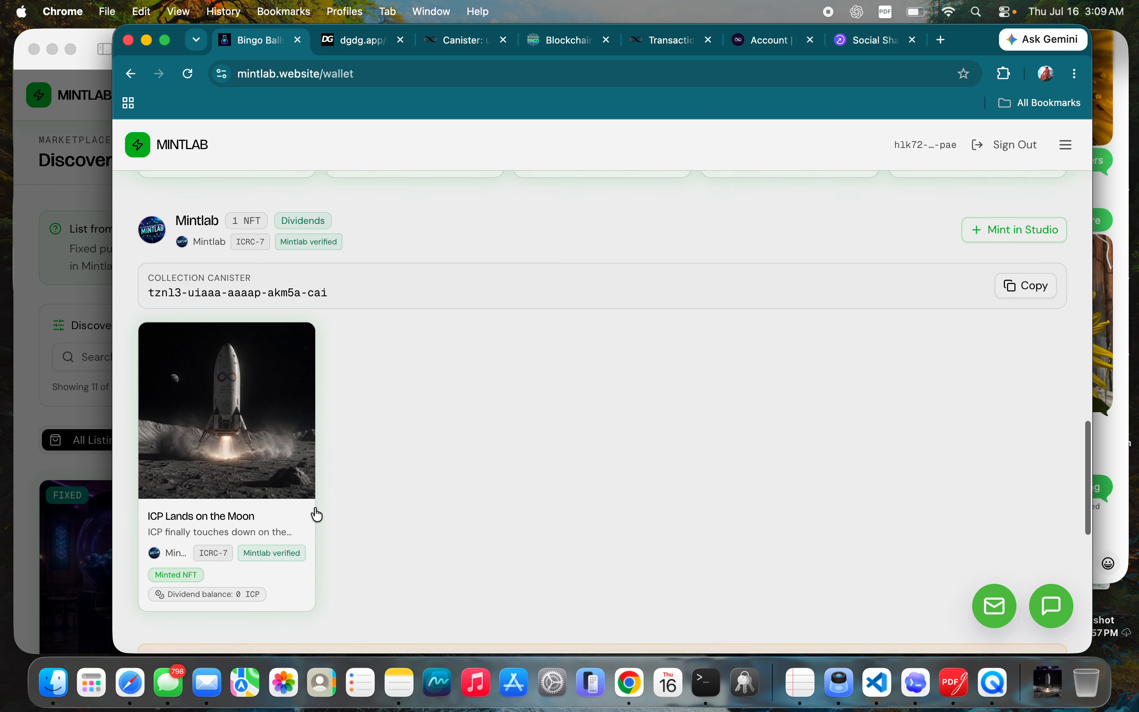